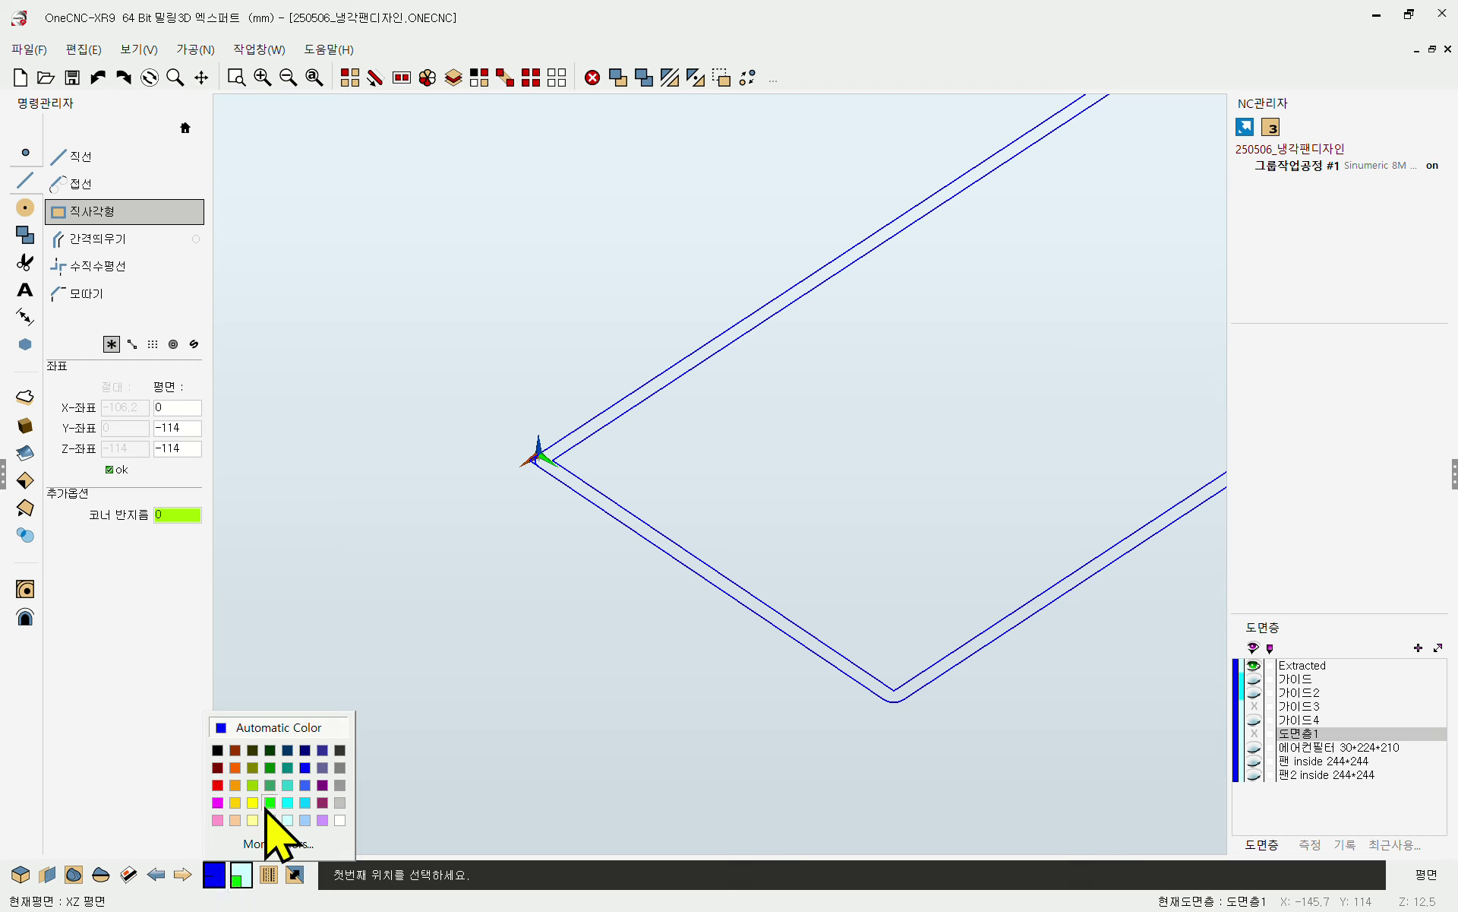
- Set the drawing colour to green and draw a rectangle of about 214 × 32 mm between opposite outer corners of the profile
left_click(268, 804)
left_click(529, 459)
scroll(281, 554, "down", 3)
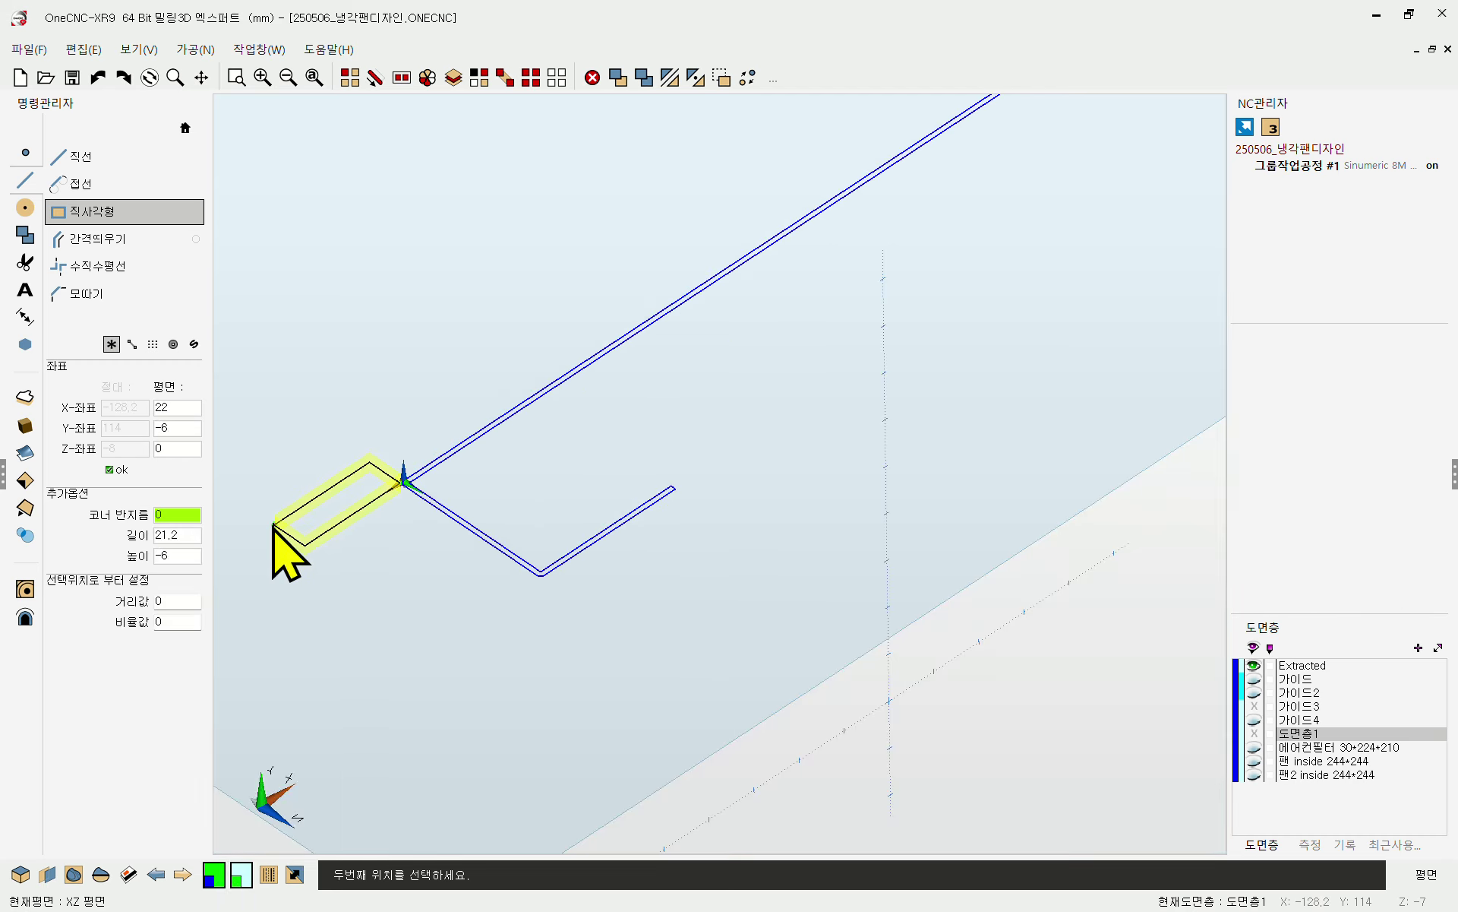
scroll(750, 381, "up", 6)
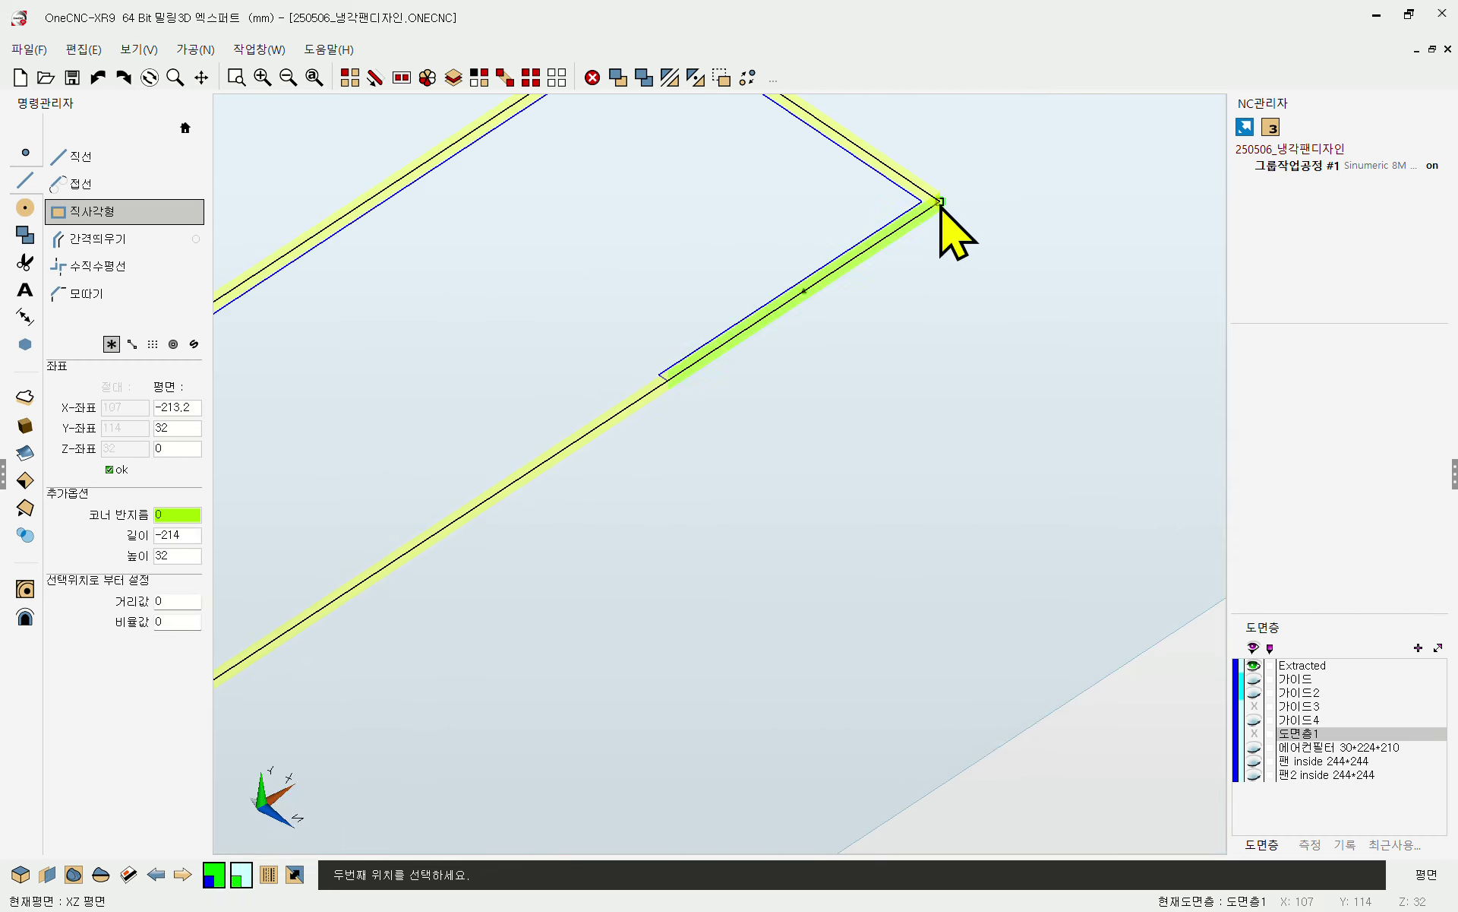
left_click(937, 183)
- Draw a second rectangle of about 212 × 30 mm between opposite inner corners of the profile
scroll(1010, 295, "down", 3)
scroll(1009, 271, "up", 3)
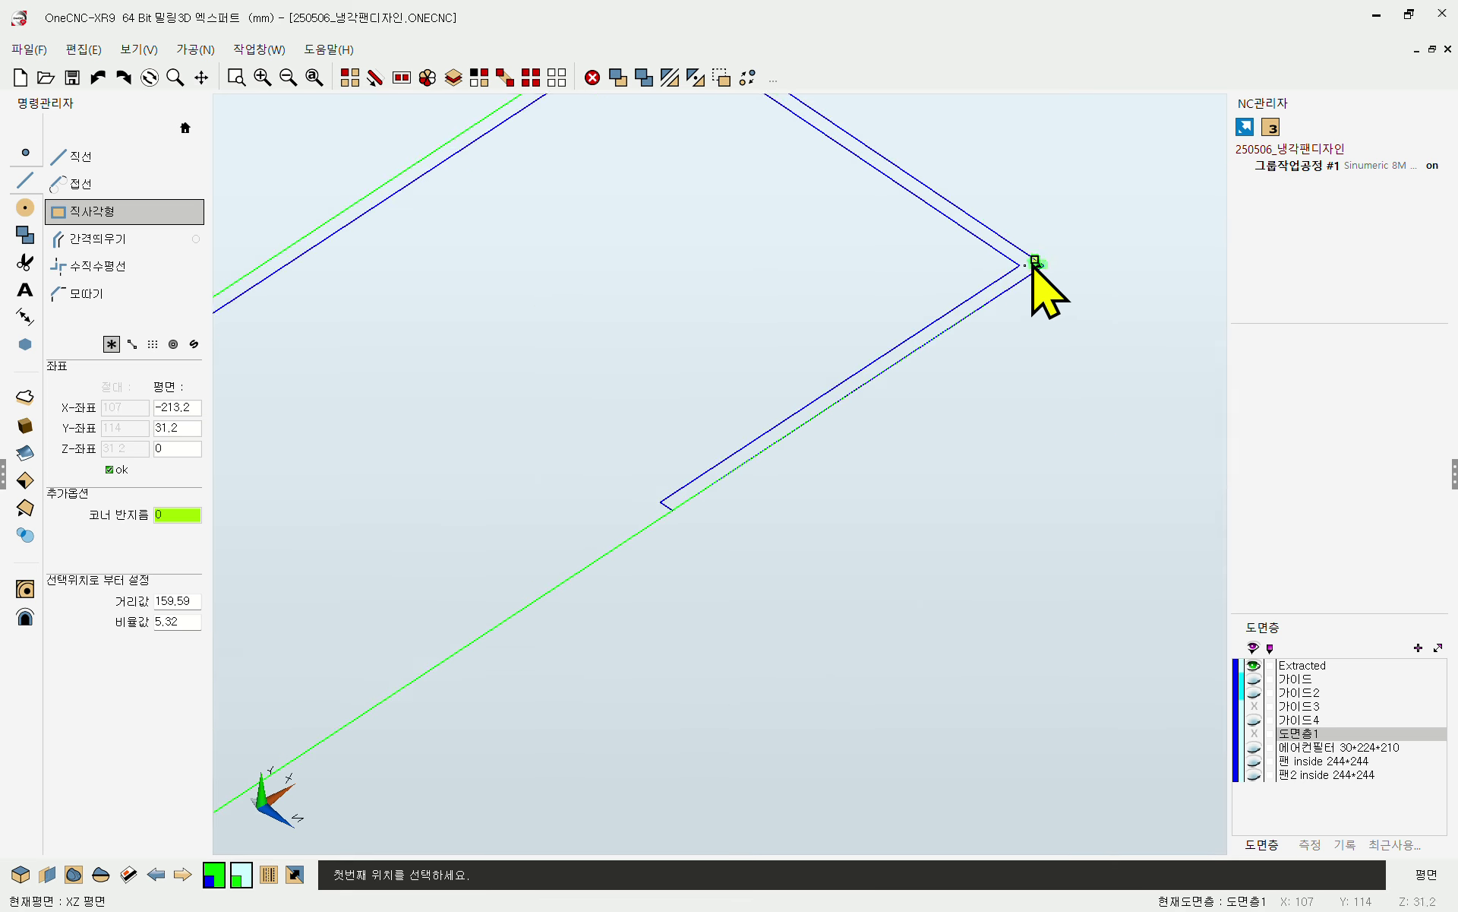
left_click(1017, 265)
scroll(1116, 293, "down", 3)
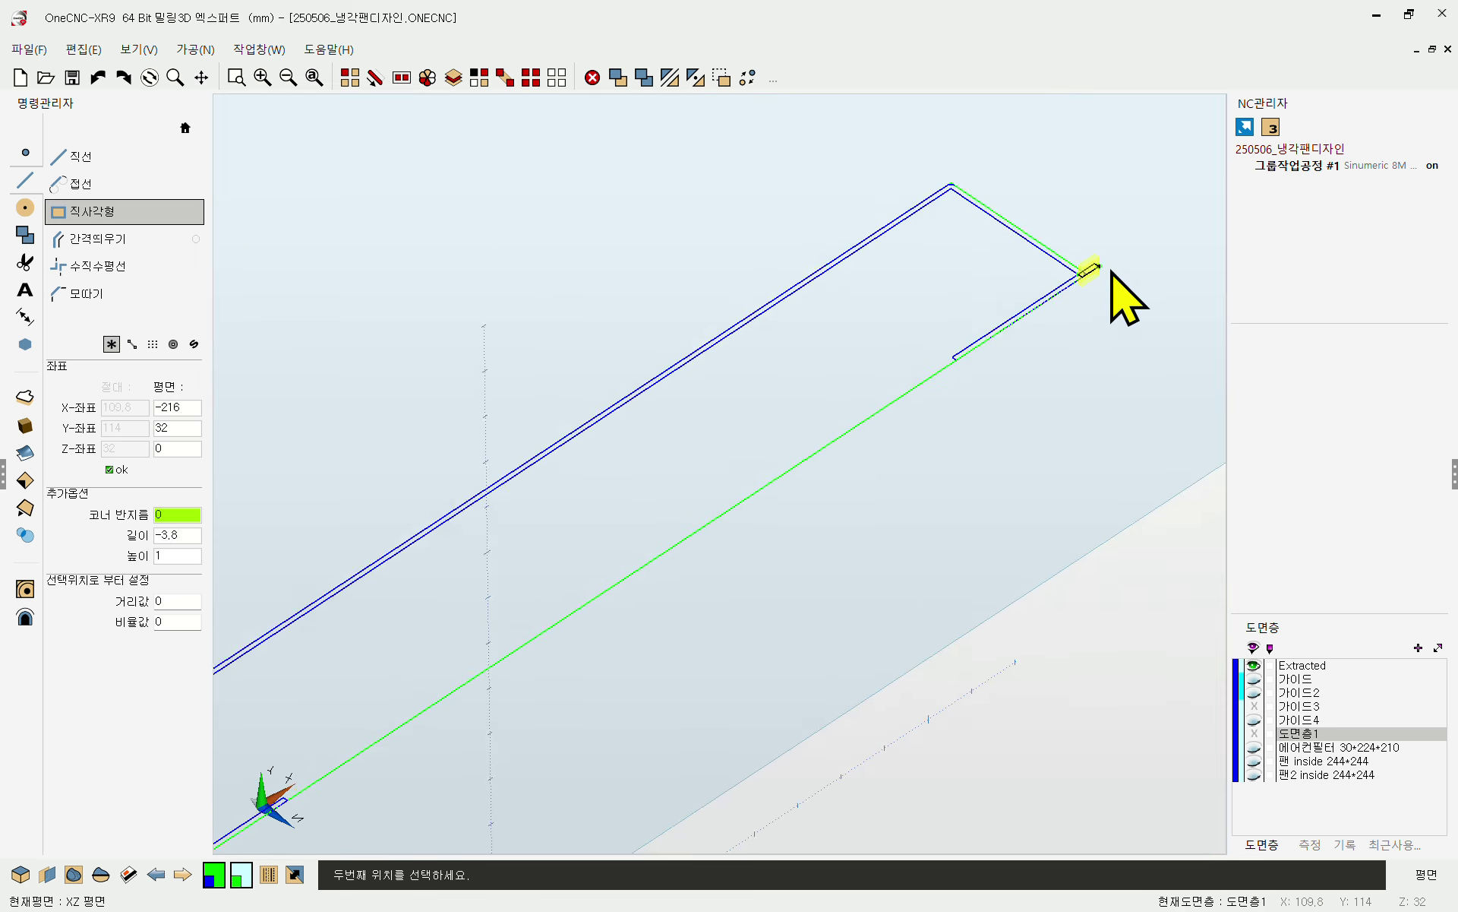
scroll(654, 455, "up", 3)
scroll(653, 456, "up", 3)
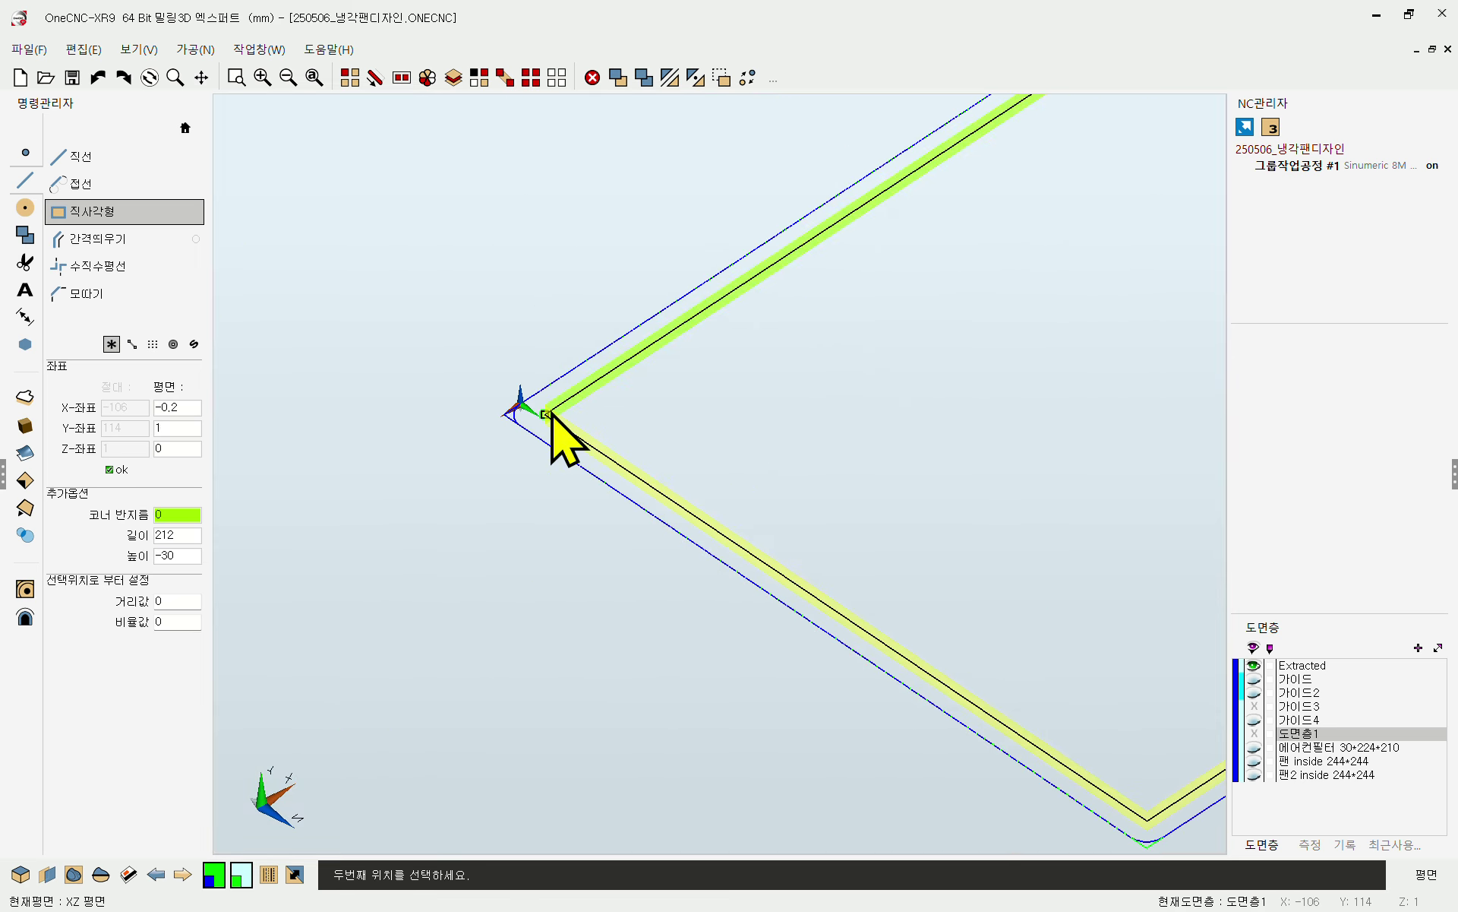
key("Escape")
key("Escape")
- Create a new solid model by extruding the outer rectangle to a height of -228 mm, ending at the lower profile
scroll(423, 531, "down", 3)
scroll(433, 562, "down", 3)
middle_click_drag(661, 521, 622, 446)
scroll(694, 531, "down", 2)
scroll(560, 540, "down", 2)
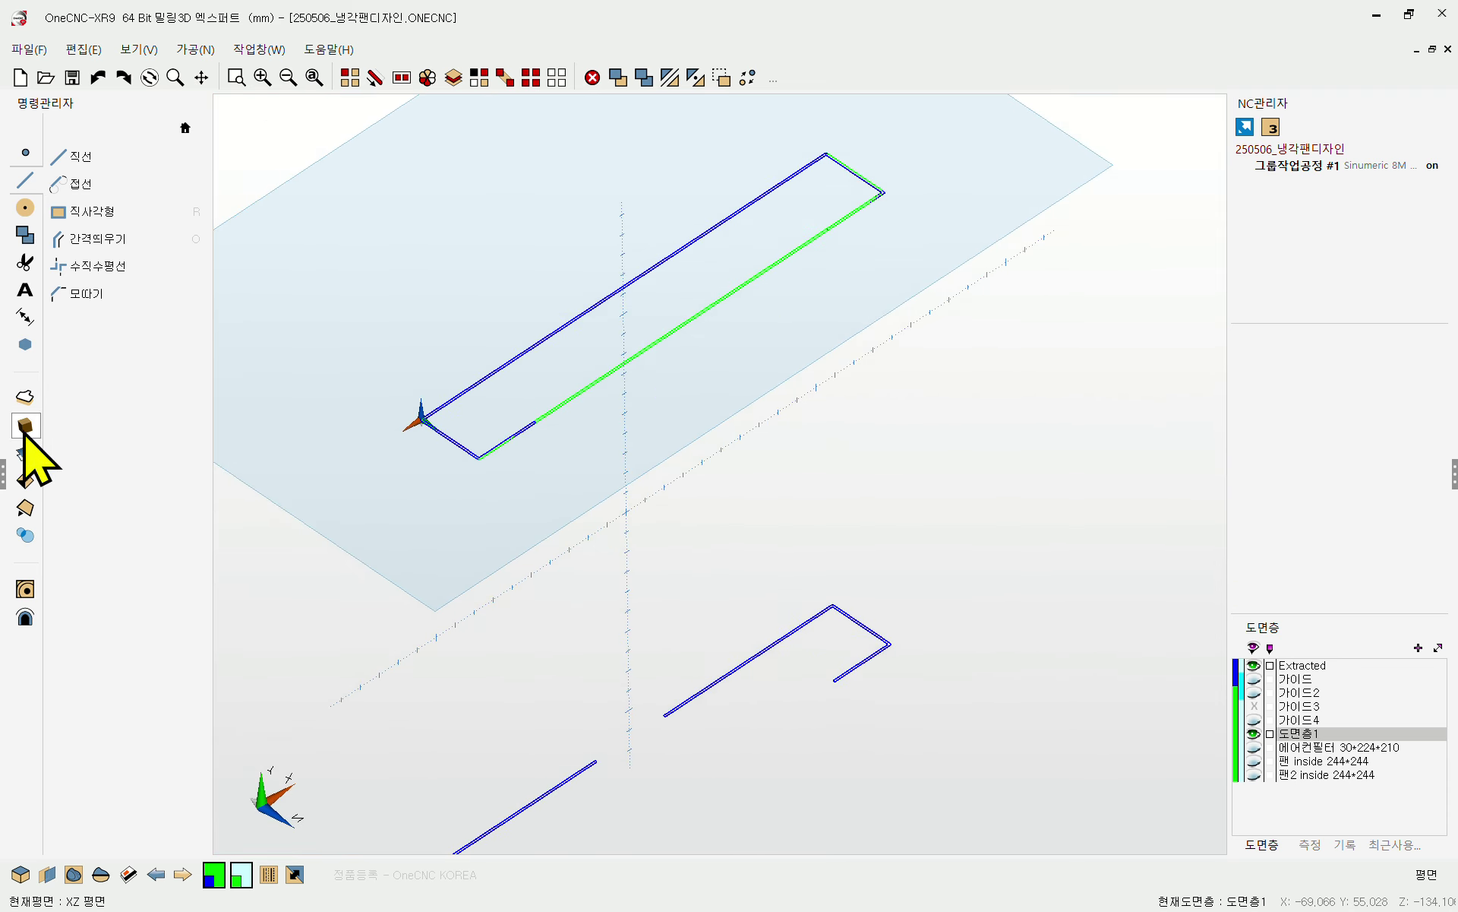
left_click(25, 398)
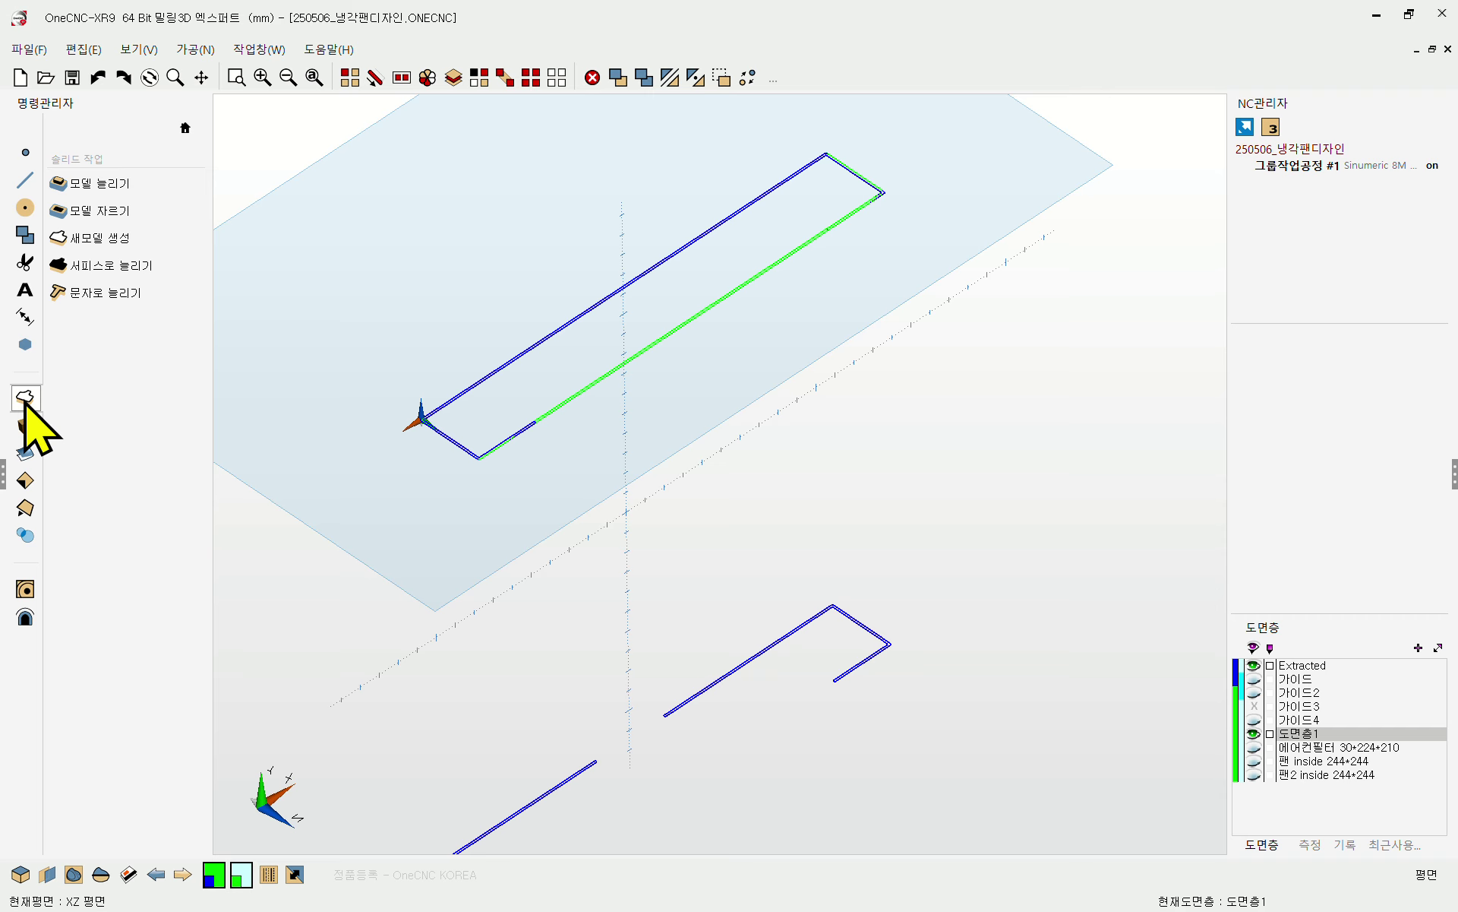
left_click(89, 238)
scroll(568, 395, "up", 3)
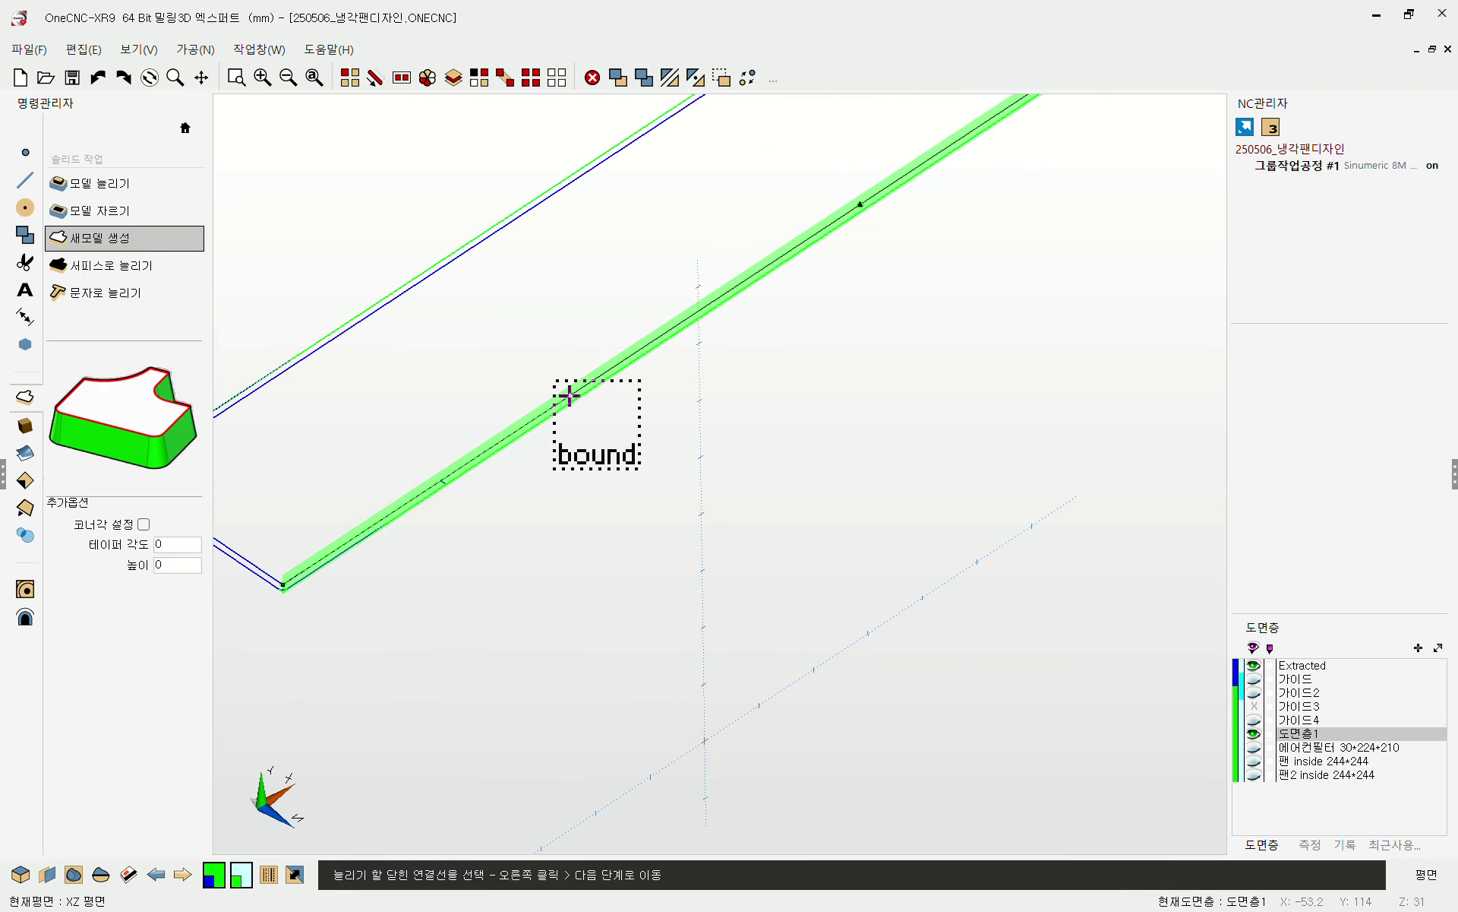
left_click(527, 482)
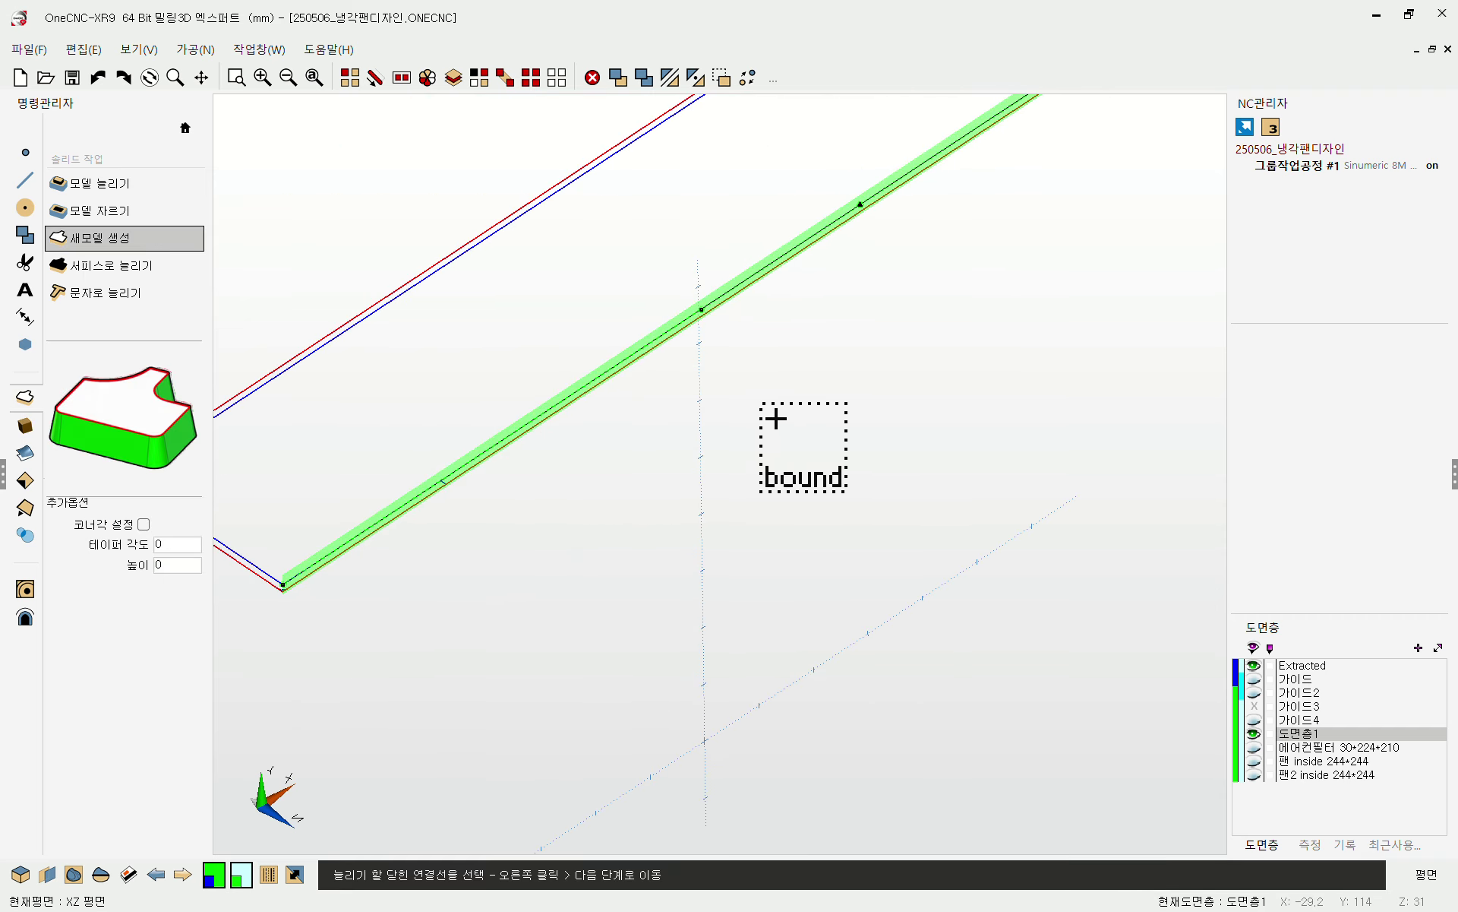
right_click(776, 418)
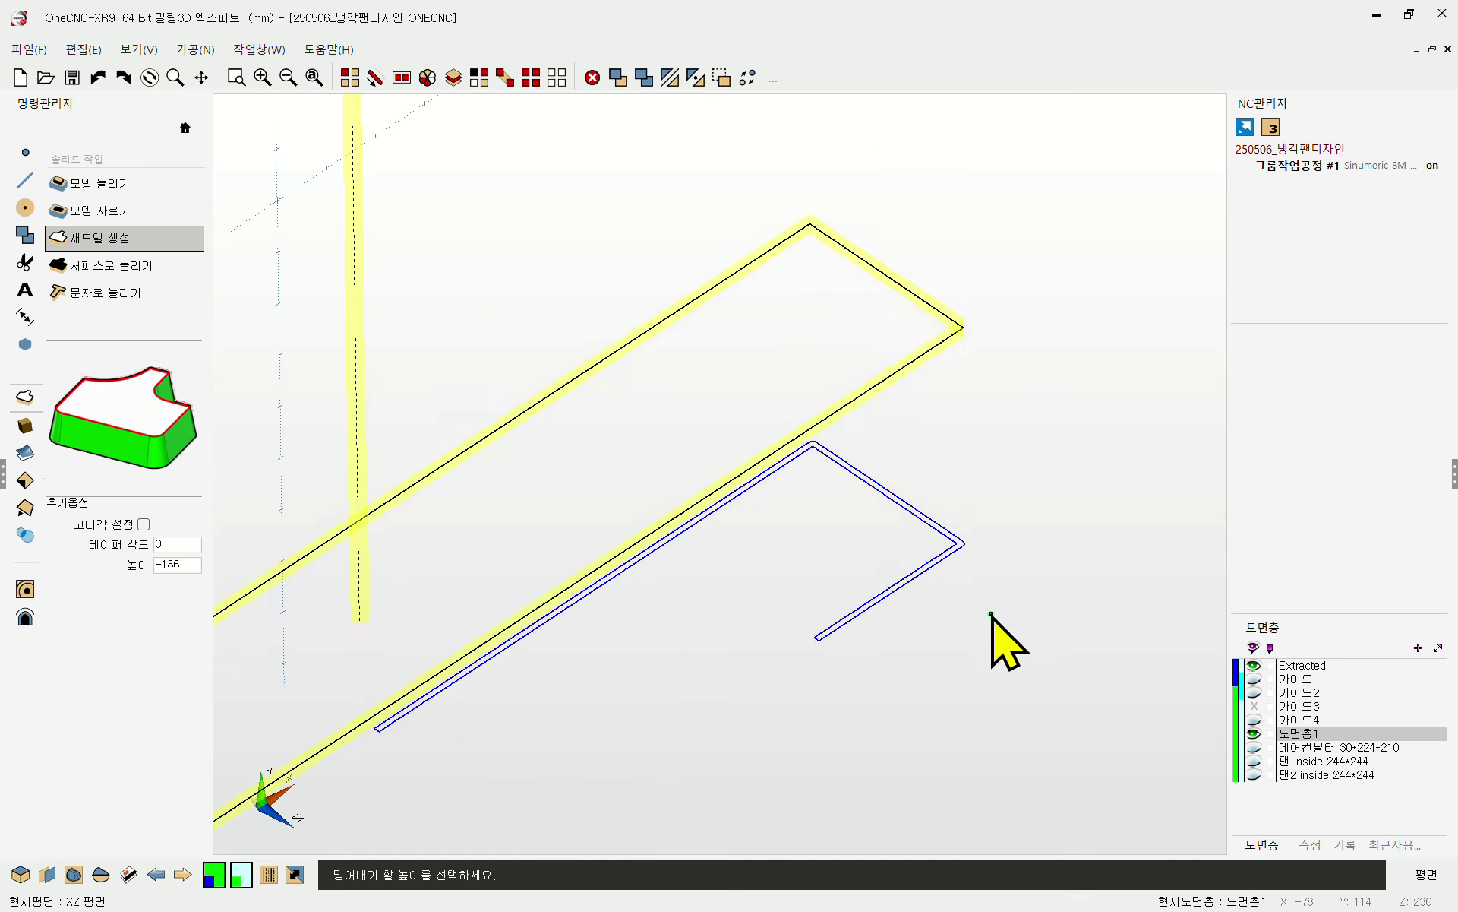
left_click(820, 650)
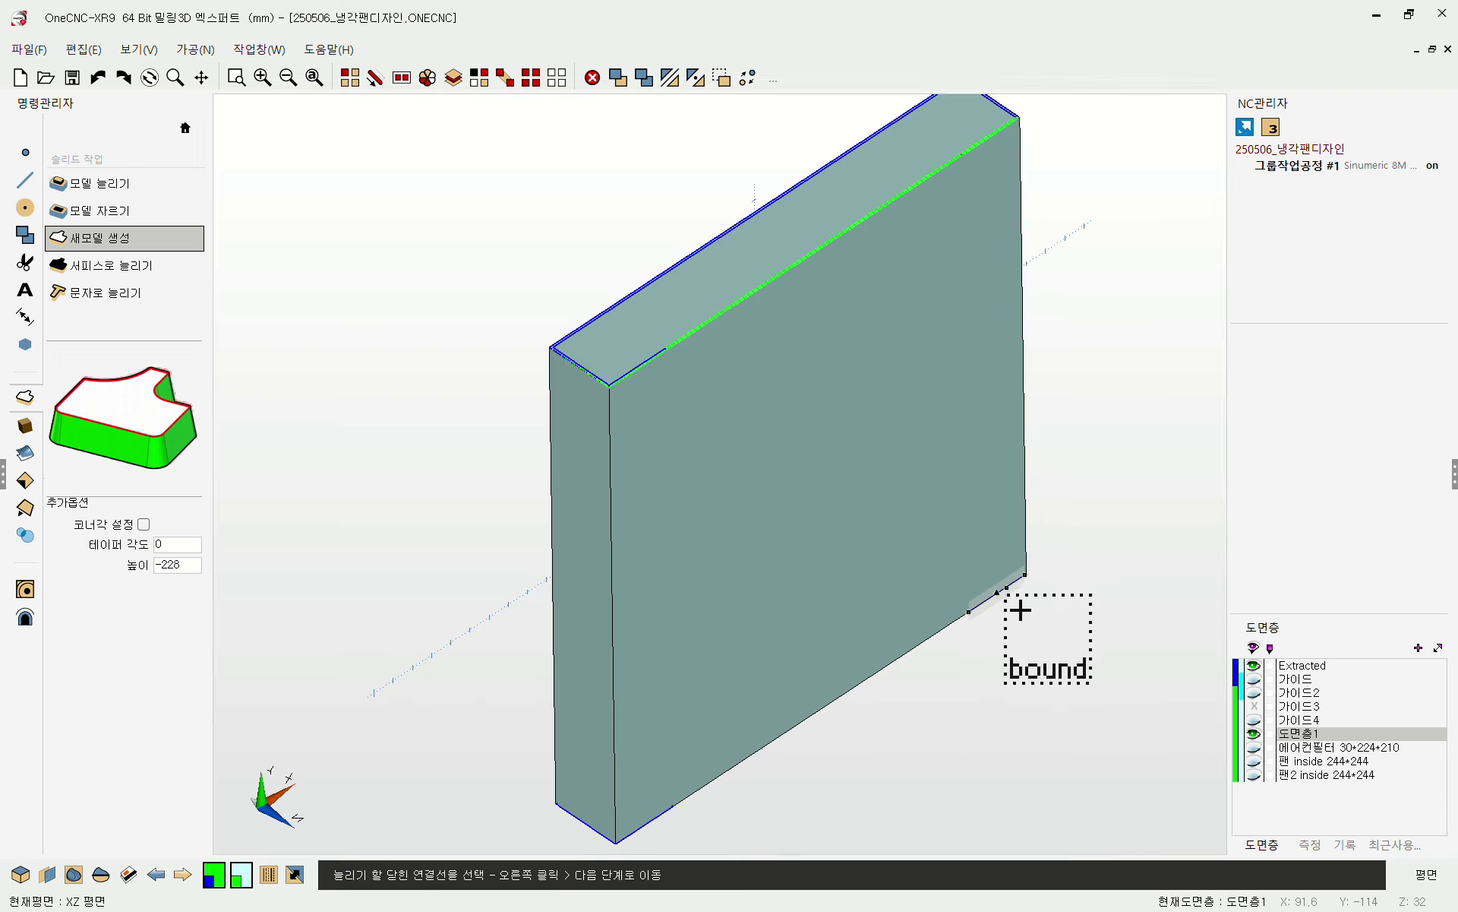
- Cut the solid block along the inner rectangle to a depth of about -300 mm, leaving a thin-walled frame
scroll(722, 293, "up", 3)
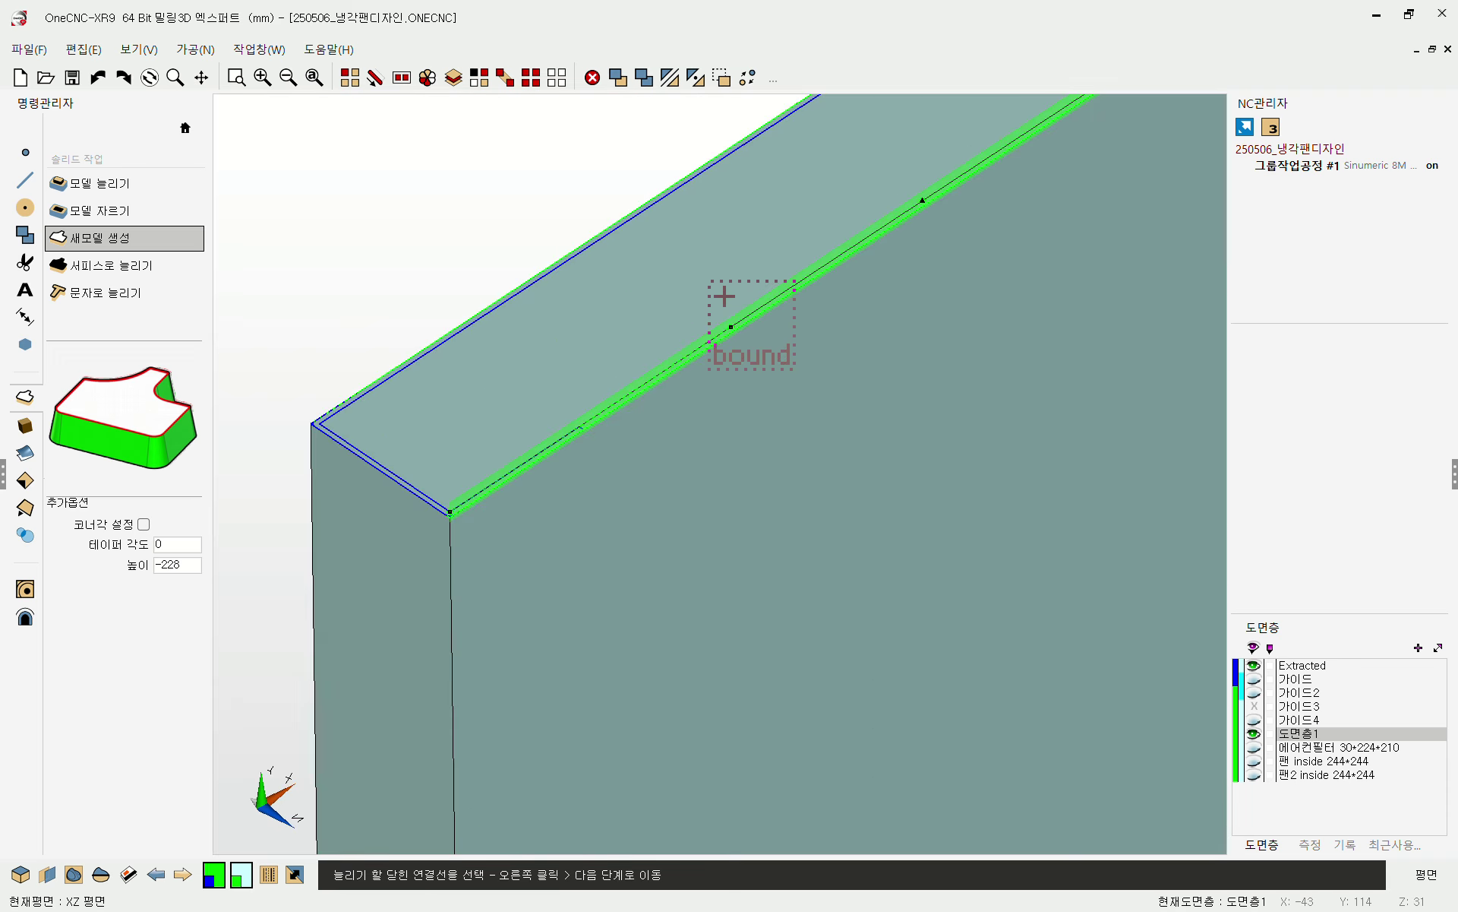
left_click(107, 211)
left_click(659, 374)
scroll(659, 374, "down", 4)
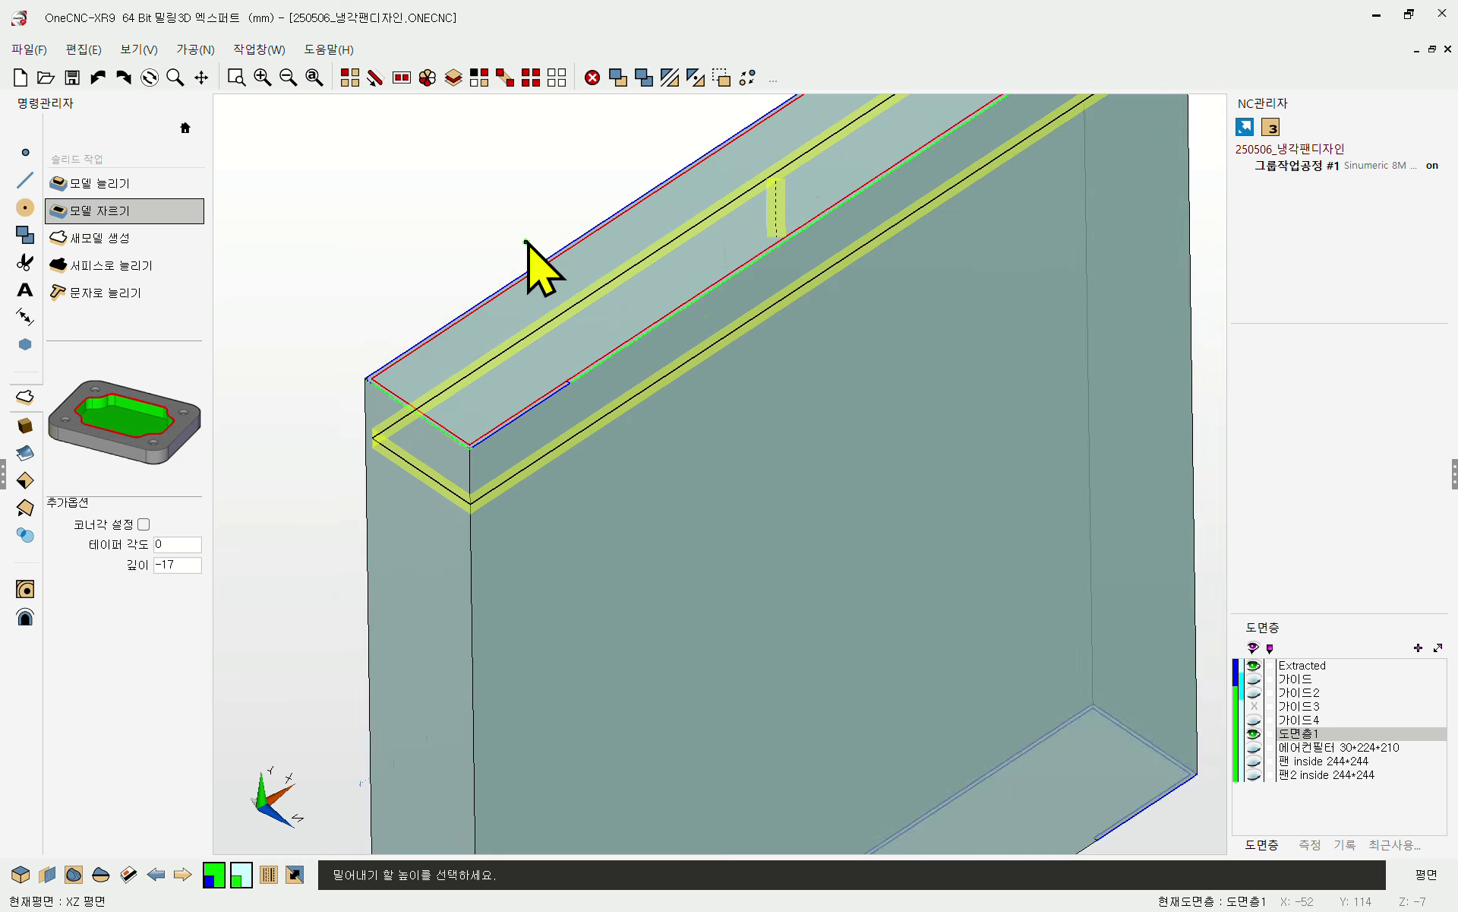
left_click(742, 649)
key("Escape")
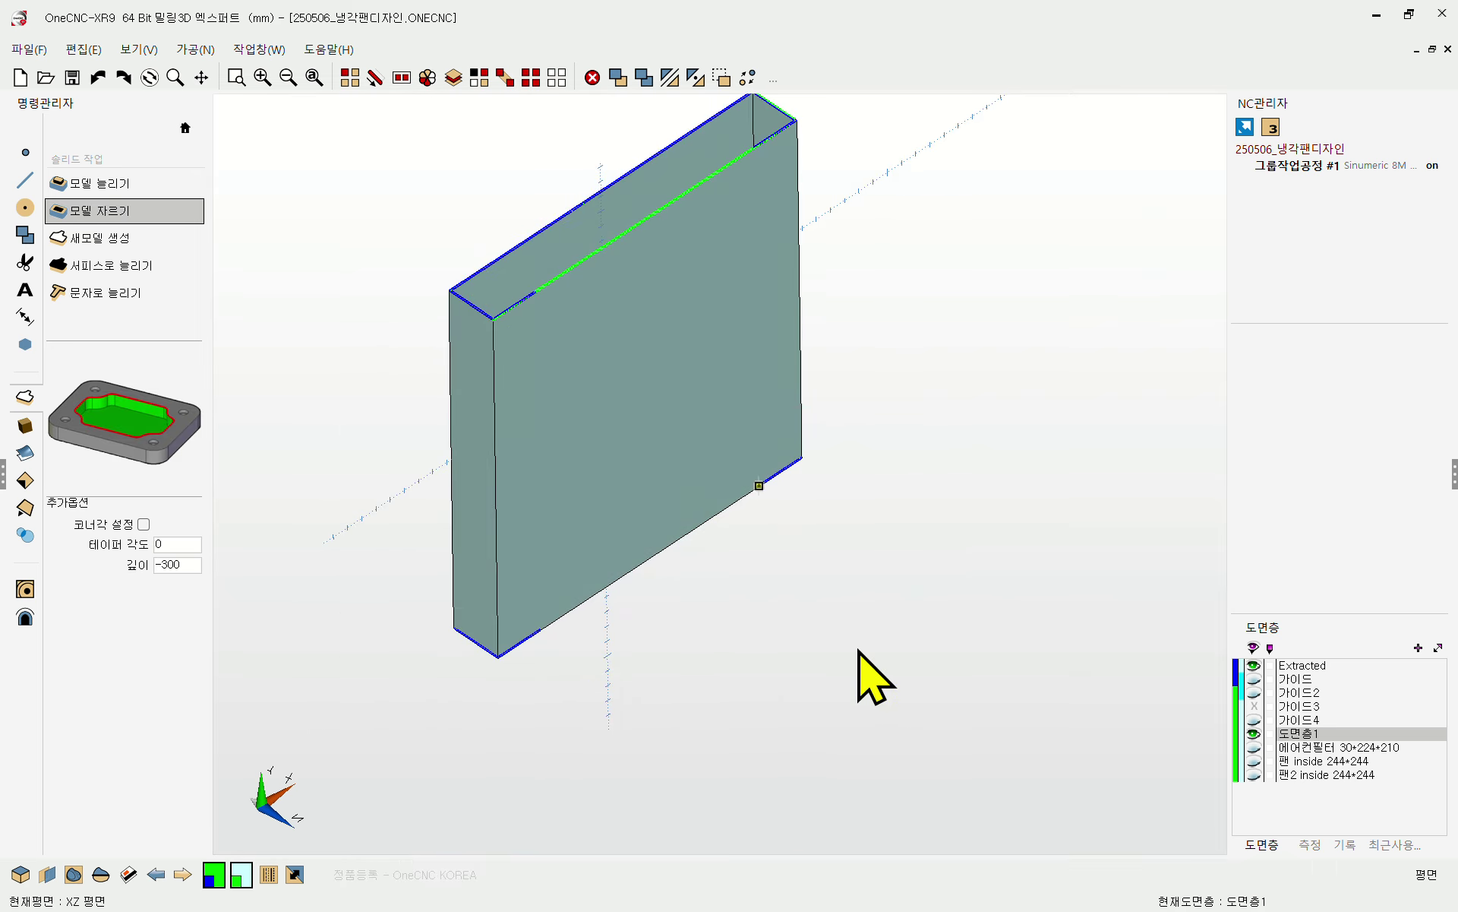
- Select all green and blue wireframe lines by colour and delete them
middle_click_drag(813, 579, 782, 580)
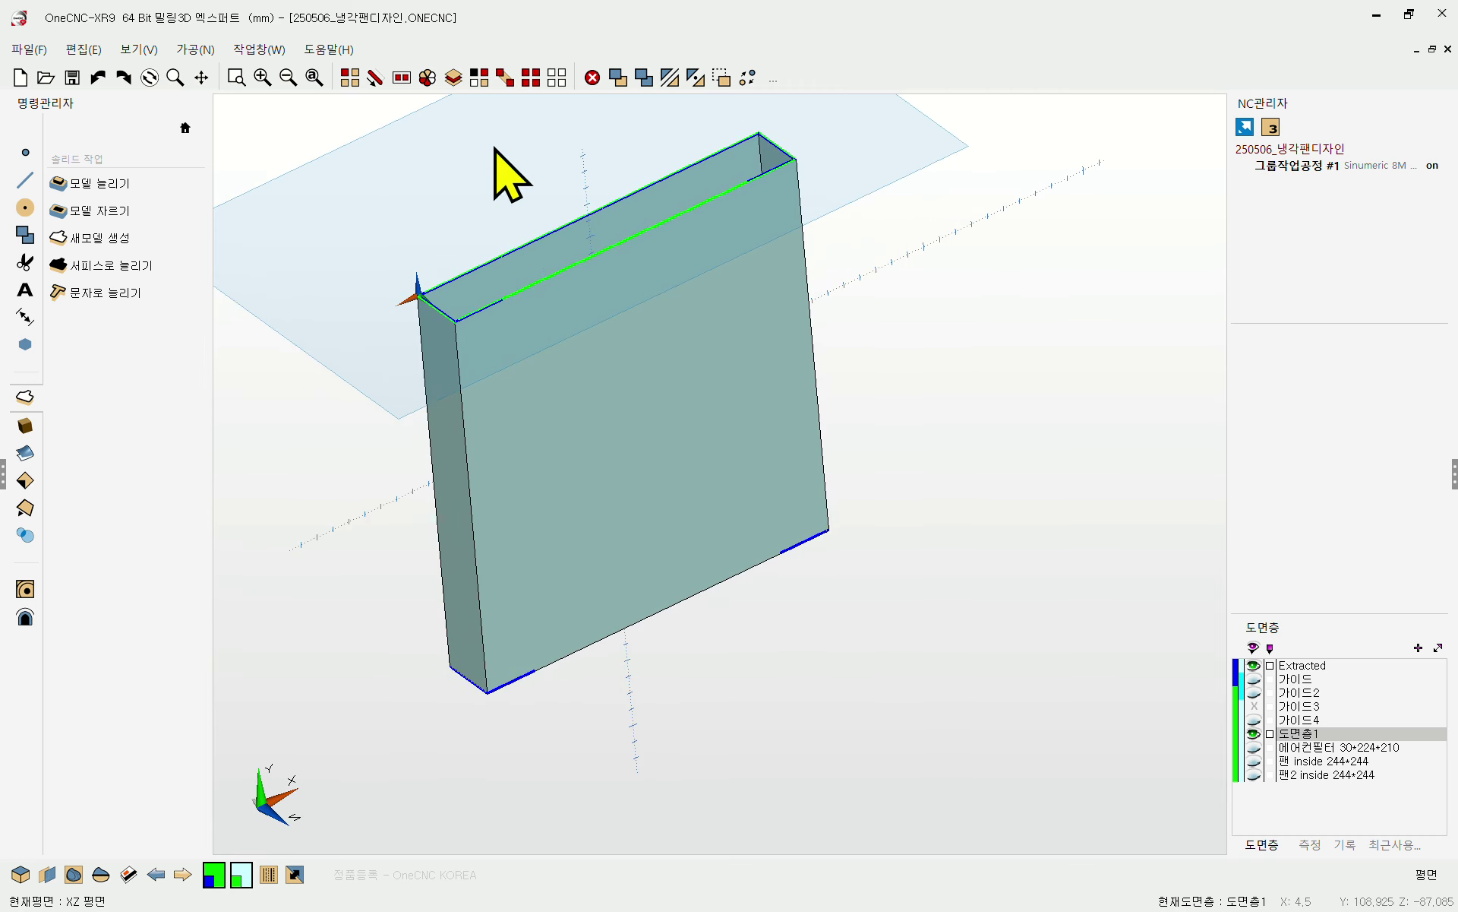
left_click(478, 78)
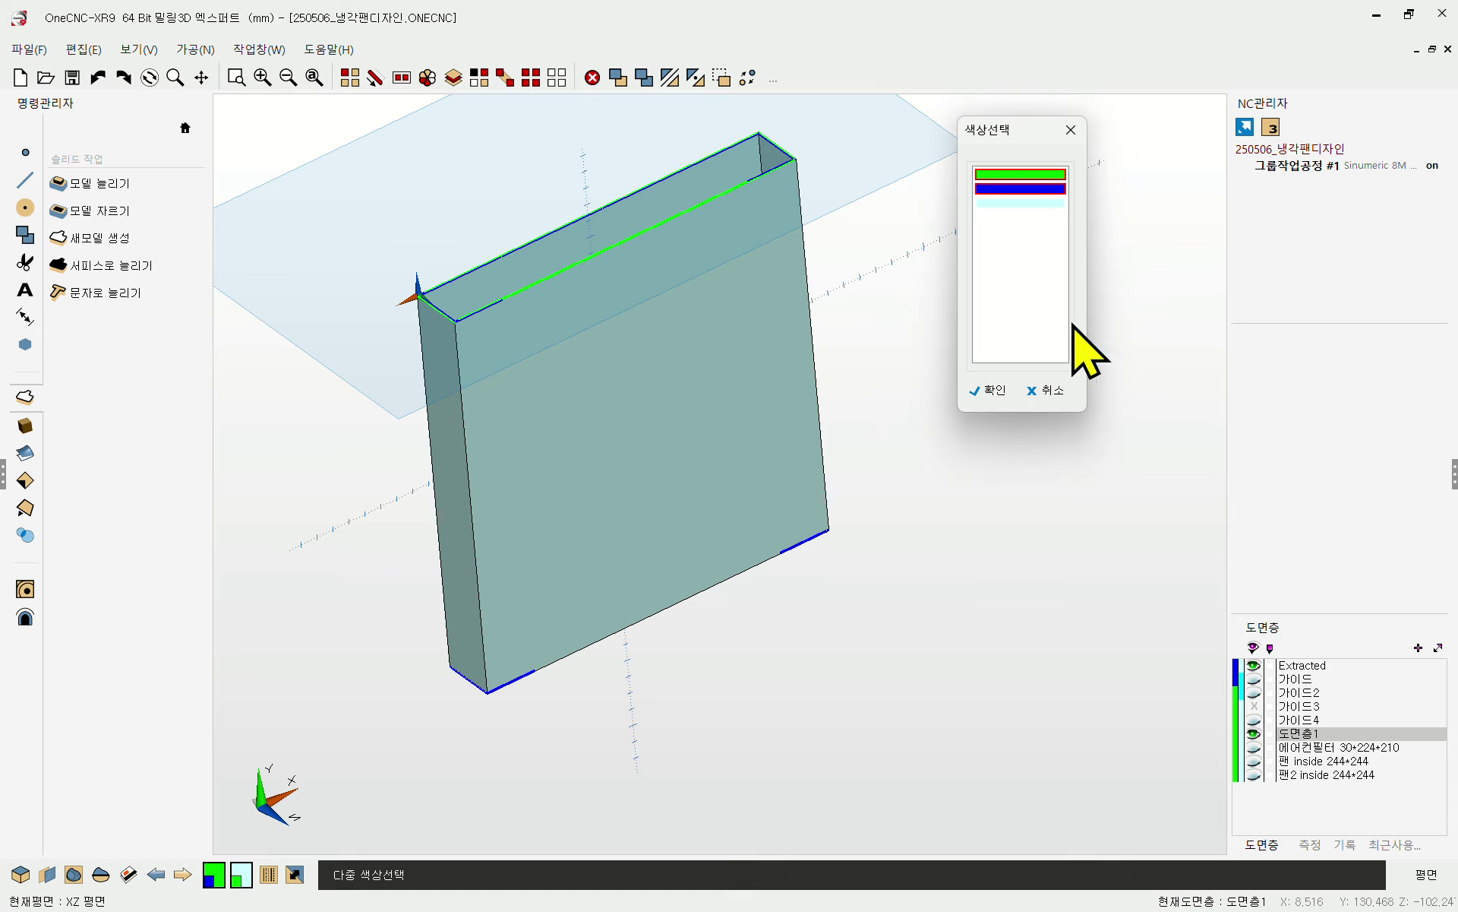
left_click(991, 392)
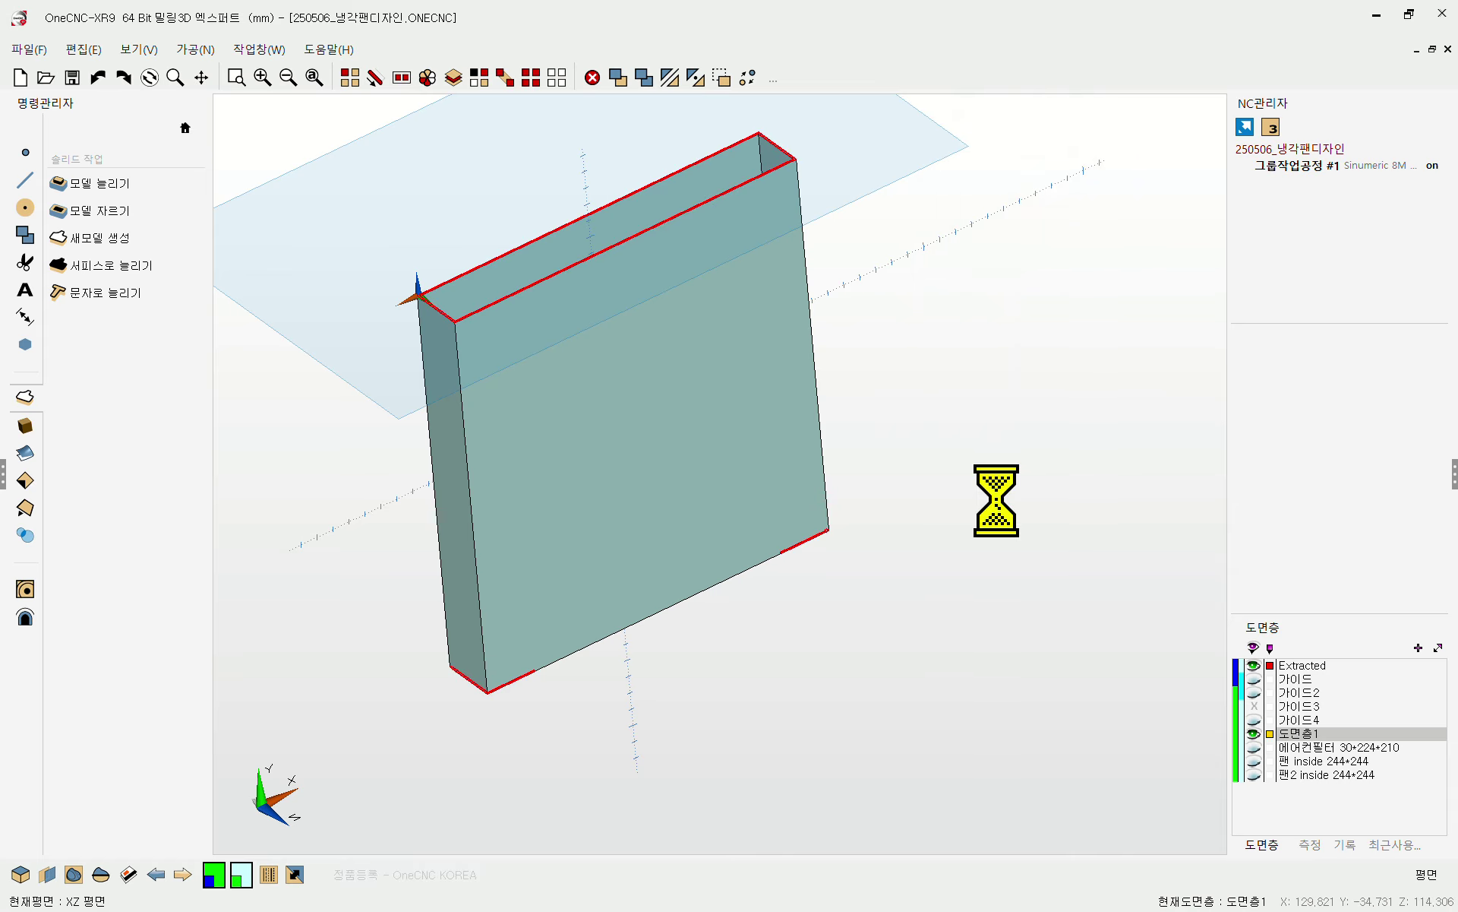
- Show the 가이드4 layer together with the new hollow box
middle_click_drag(691, 426, 645, 466)
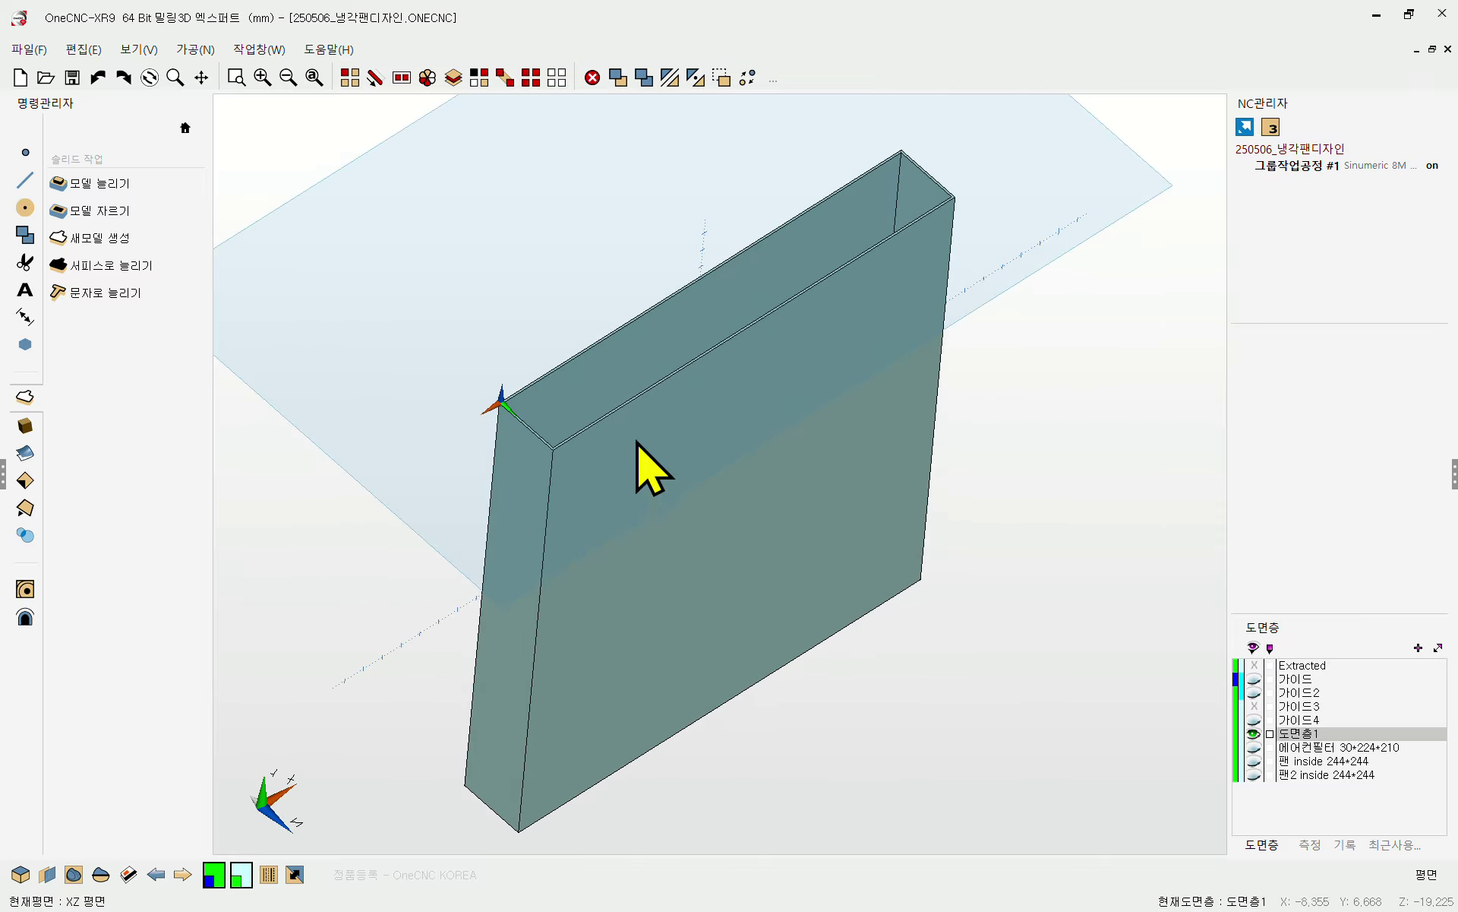
left_click(1252, 731)
middle_click_drag(889, 581, 834, 522)
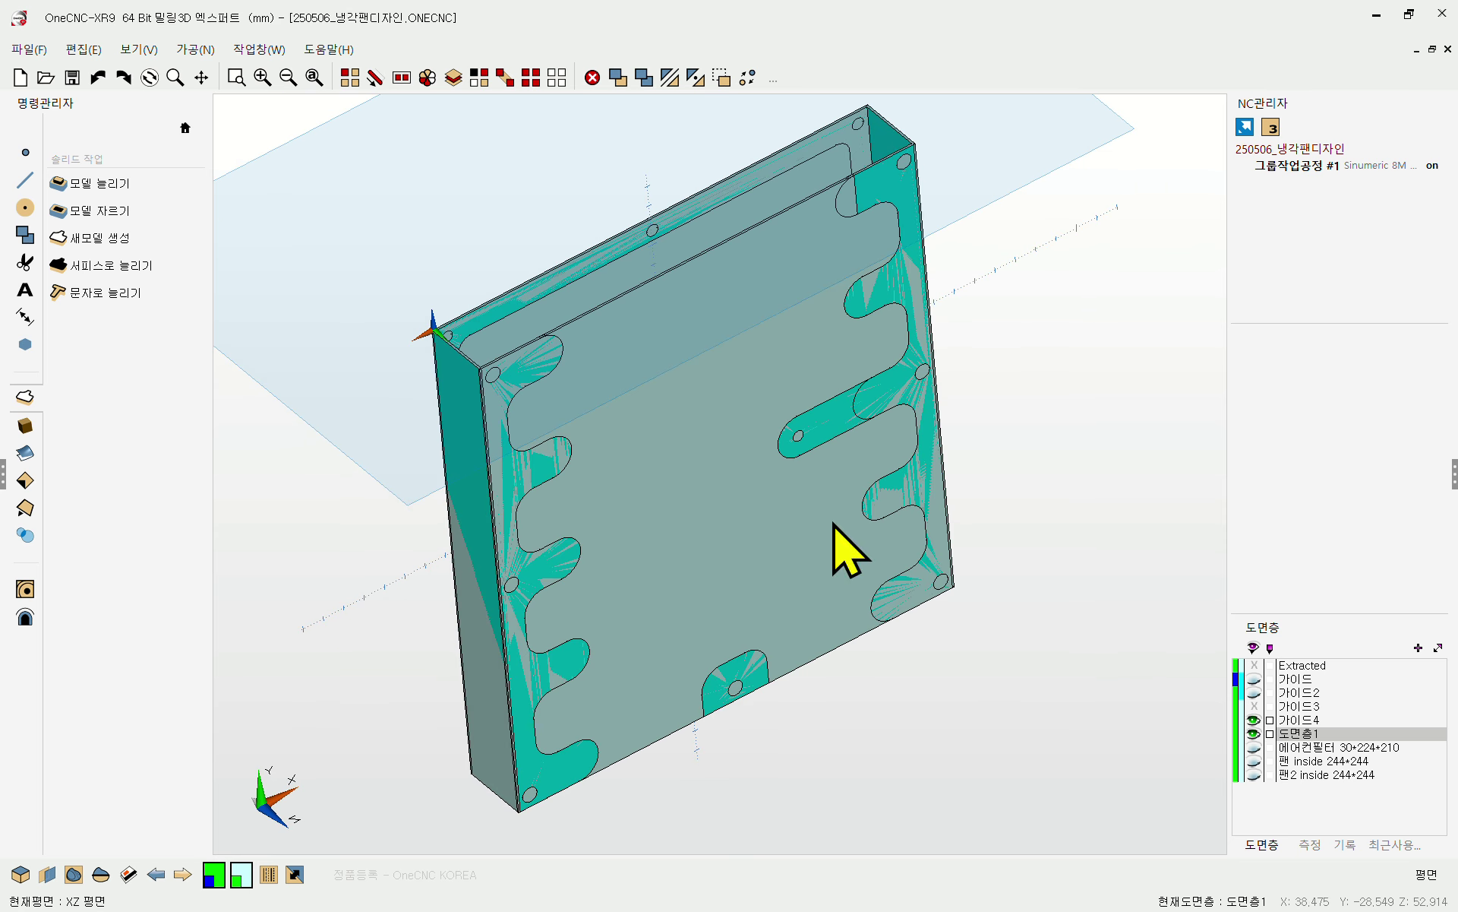
- Hide the 도면층1 layer and rename it 가이드5
left_click(1255, 734)
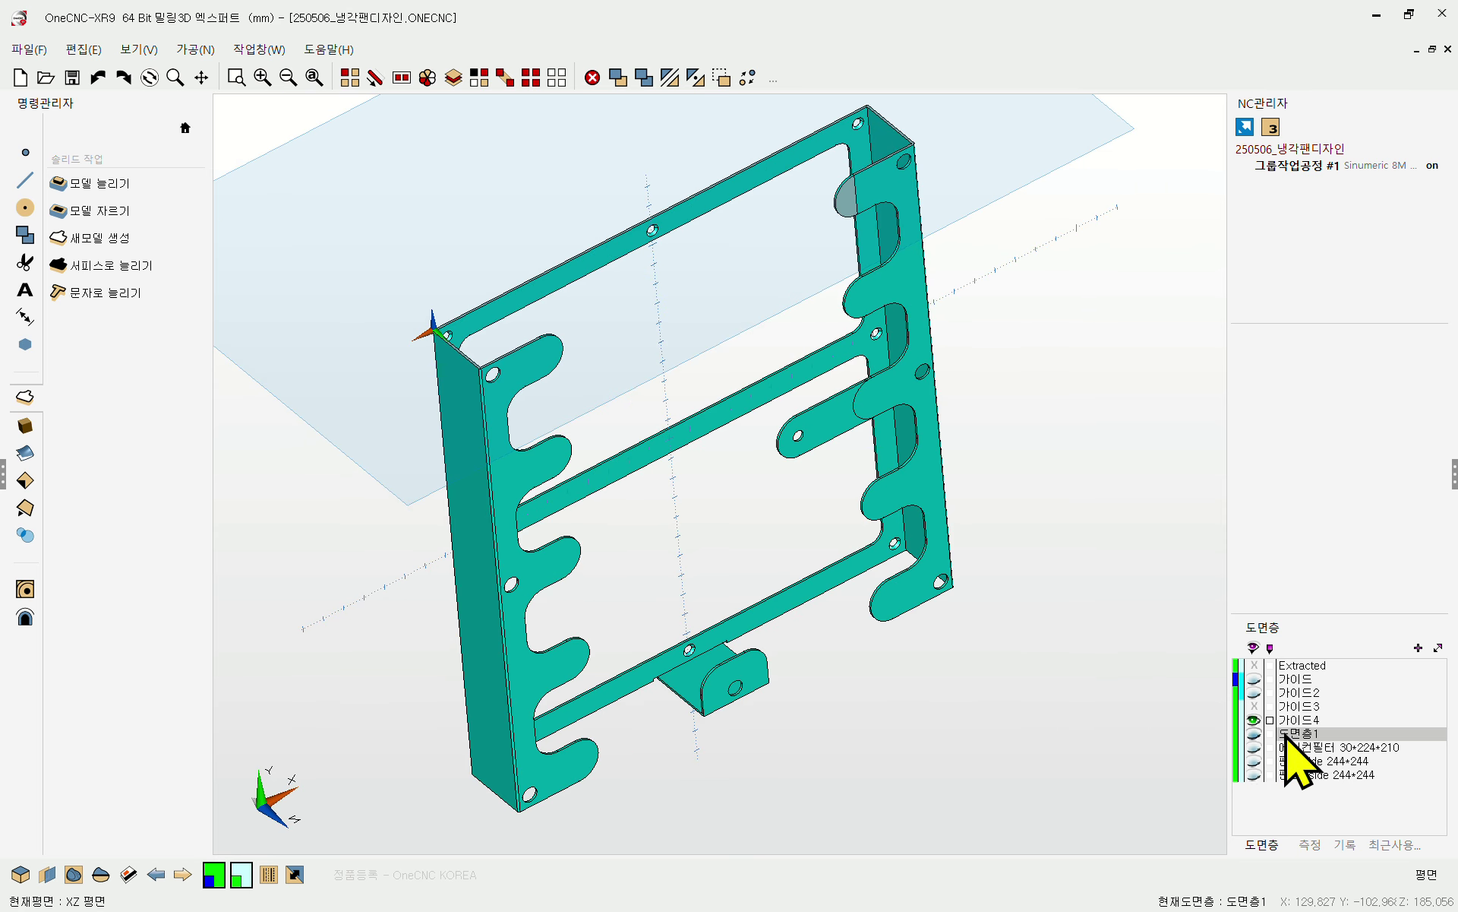
double_click(1284, 734)
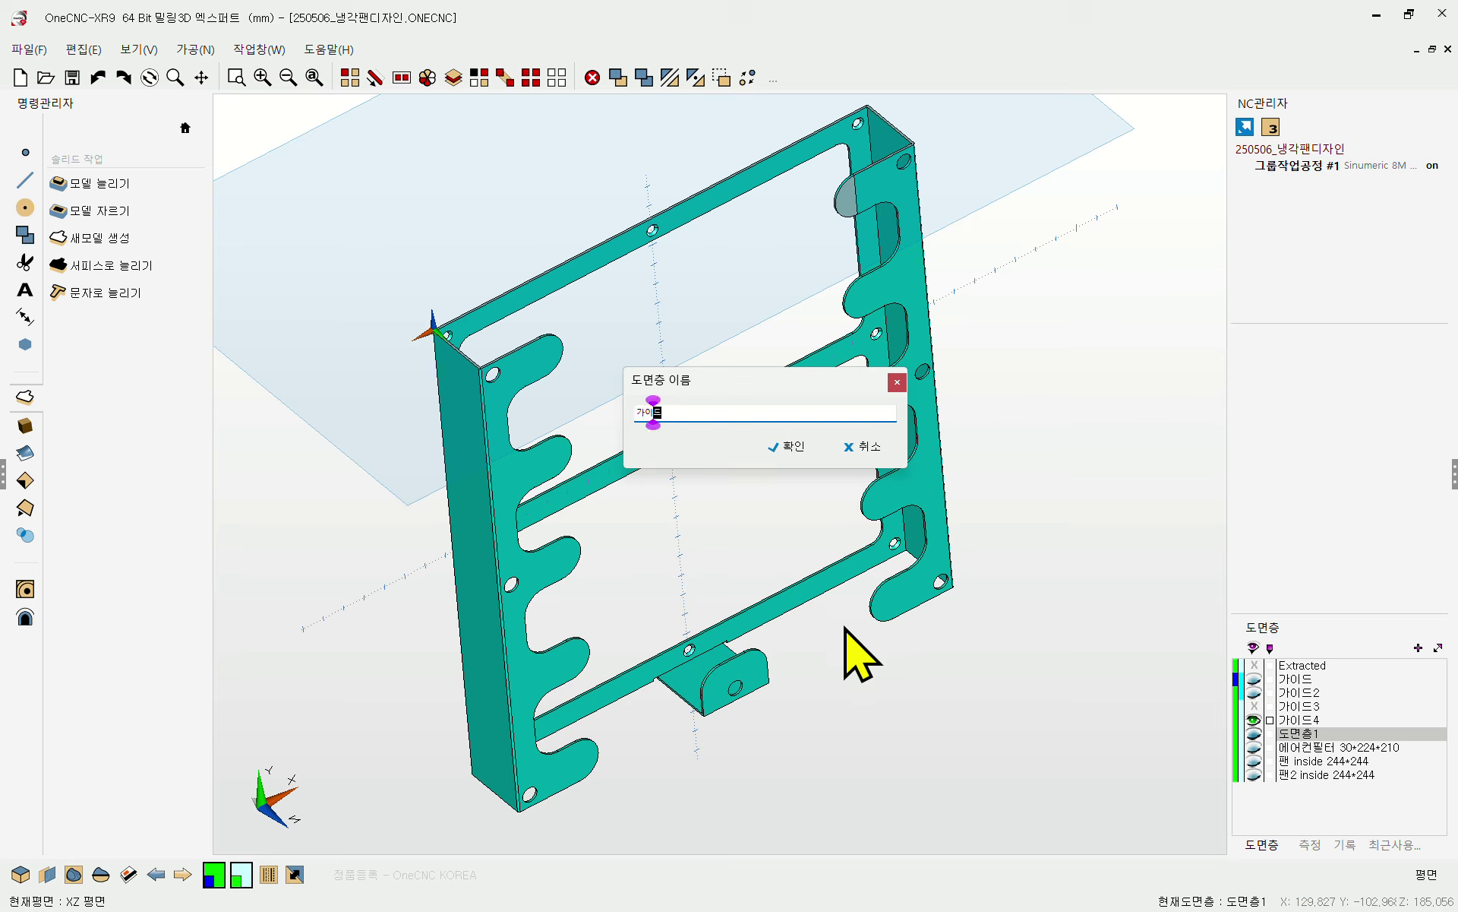
left_click(784, 450)
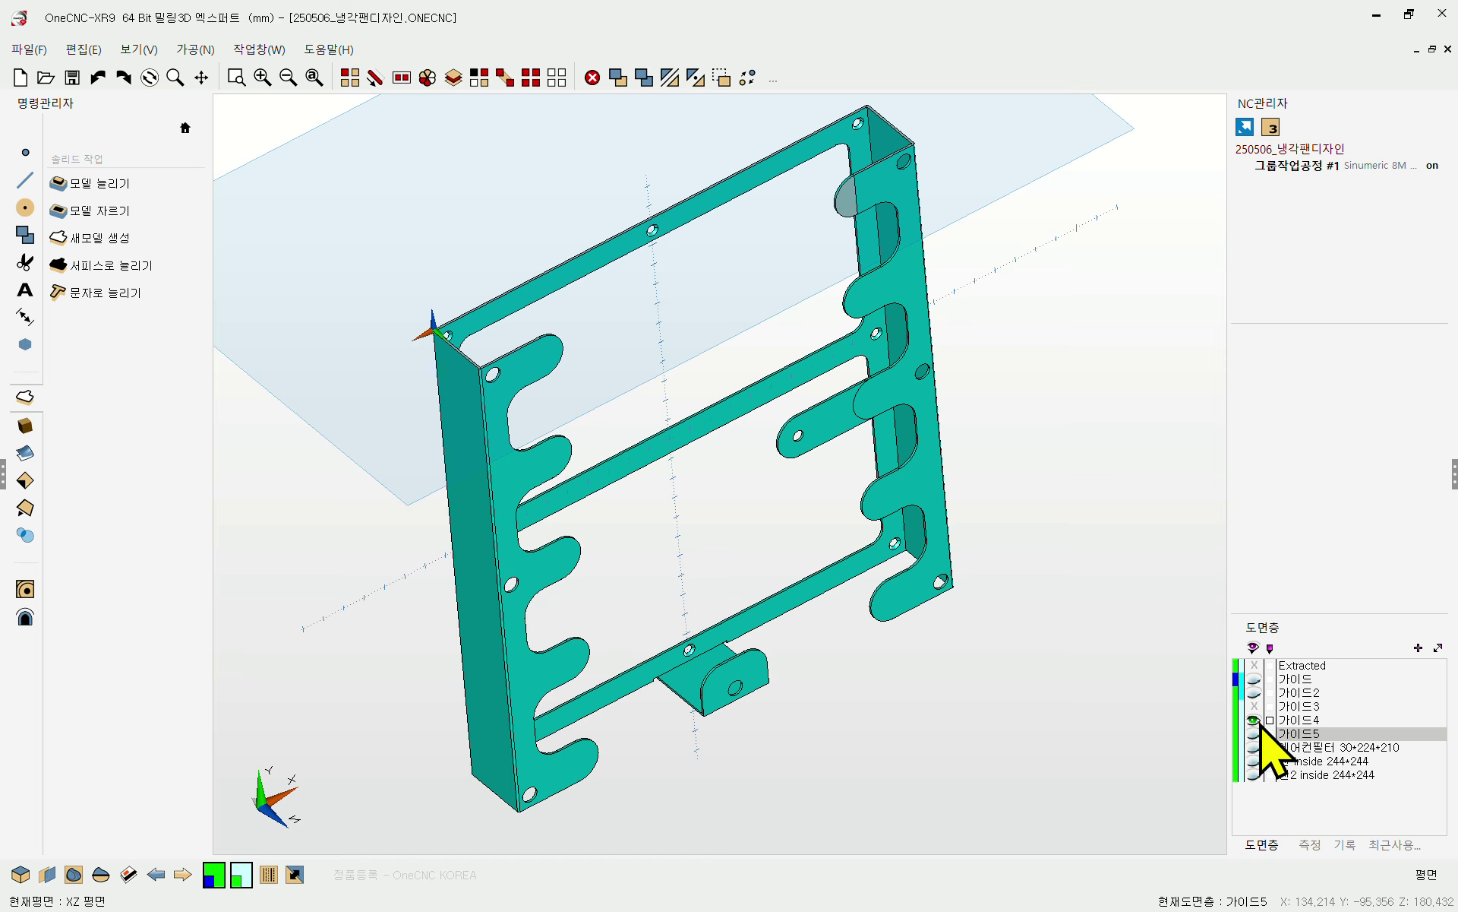
- Extract the outer edge contours of the 가이드4 bracket, including the hook-shaped side edges, as wireframe lines
middle_click_drag(706, 532, 619, 334)
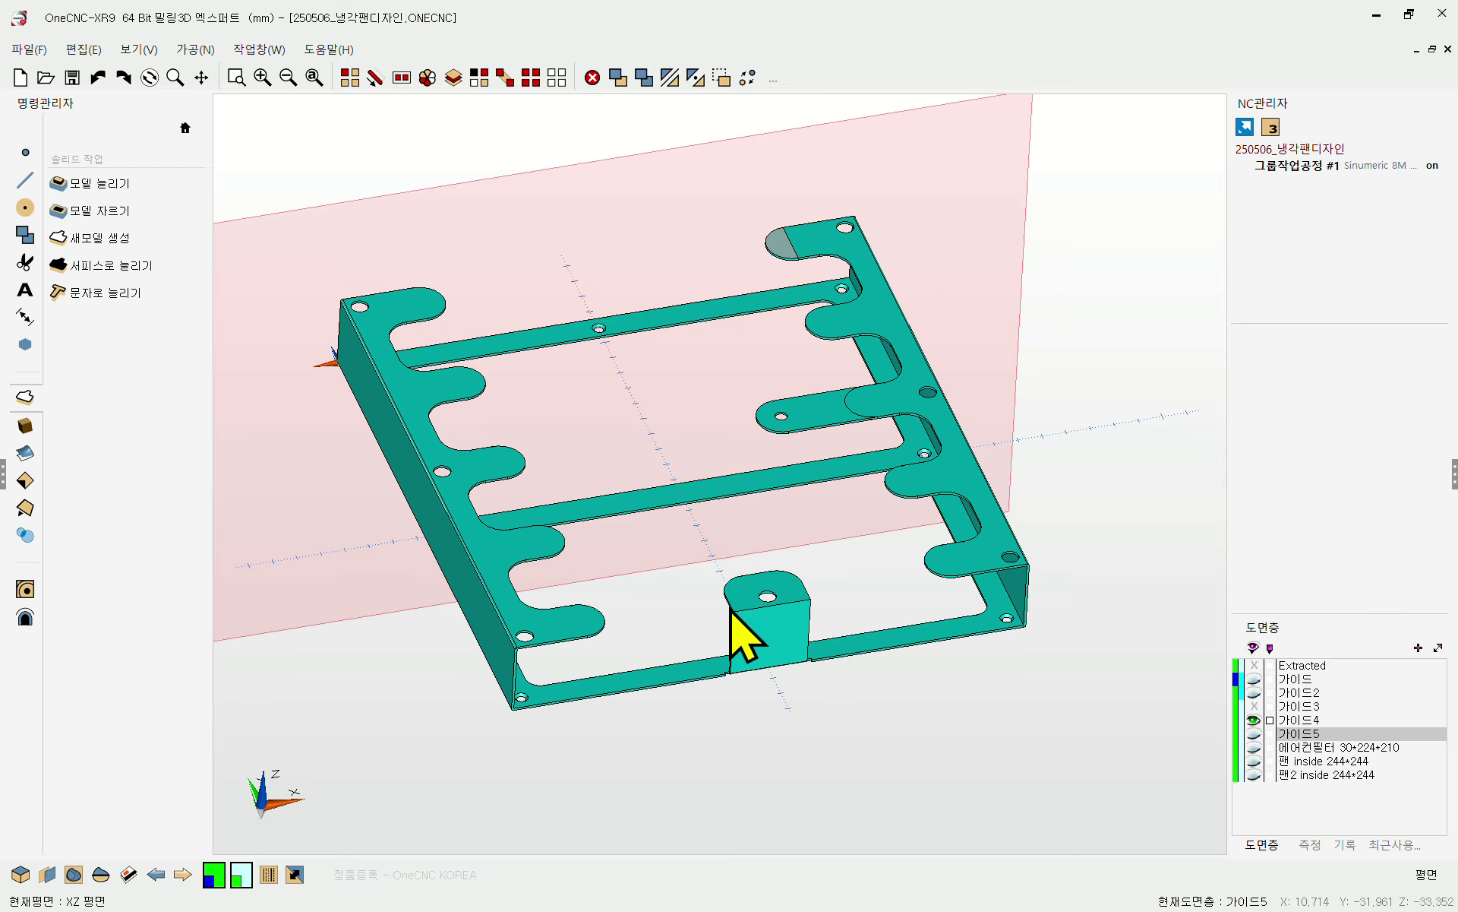
middle_click_drag(732, 608, 661, 468)
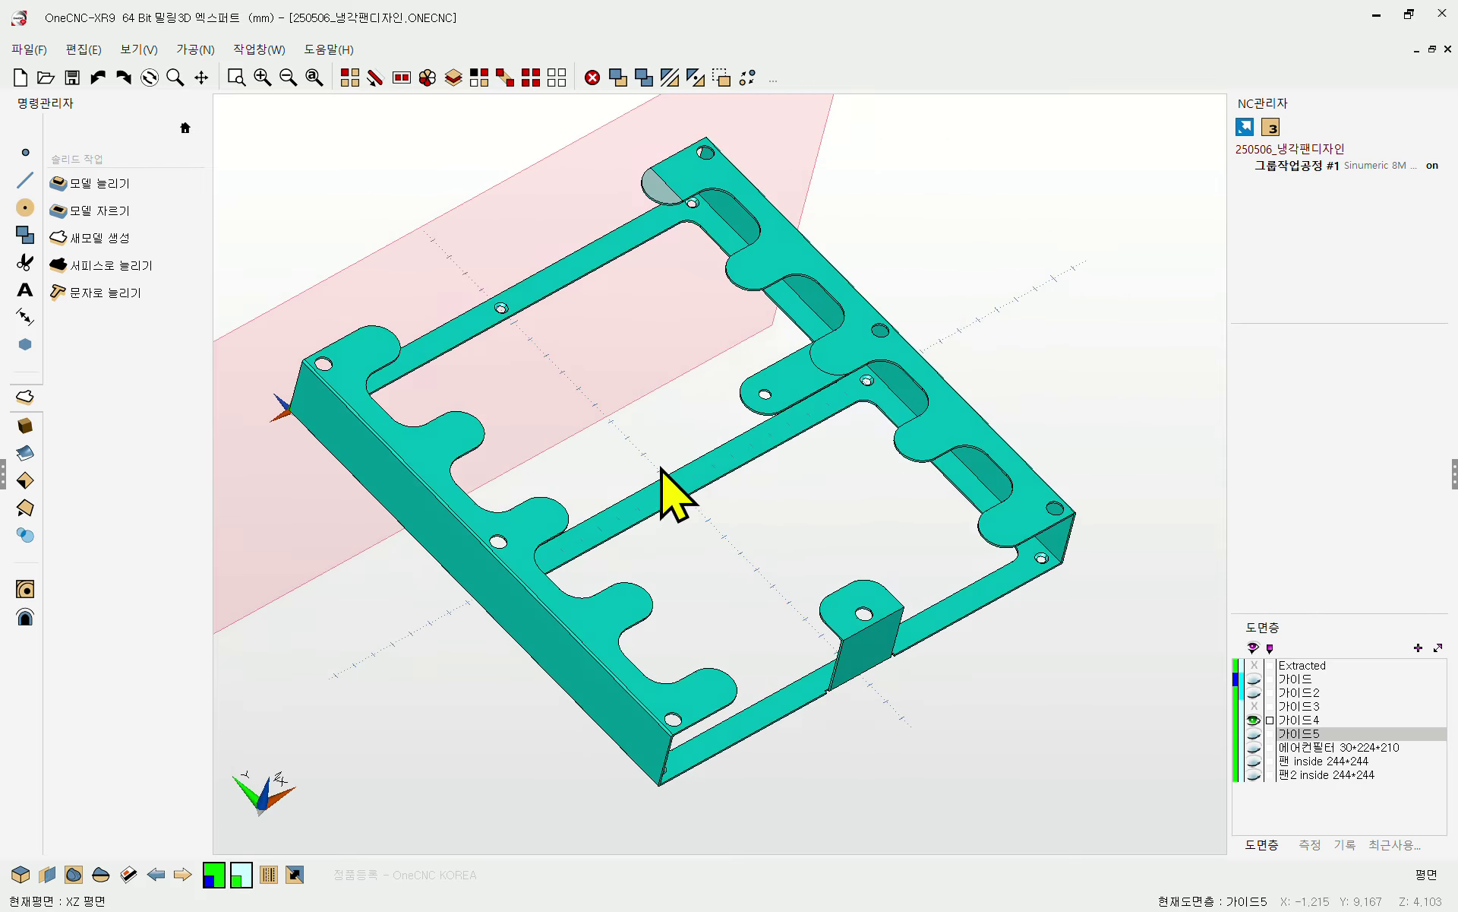
scroll(659, 465, "up", 1)
scroll(699, 420, "down", 1)
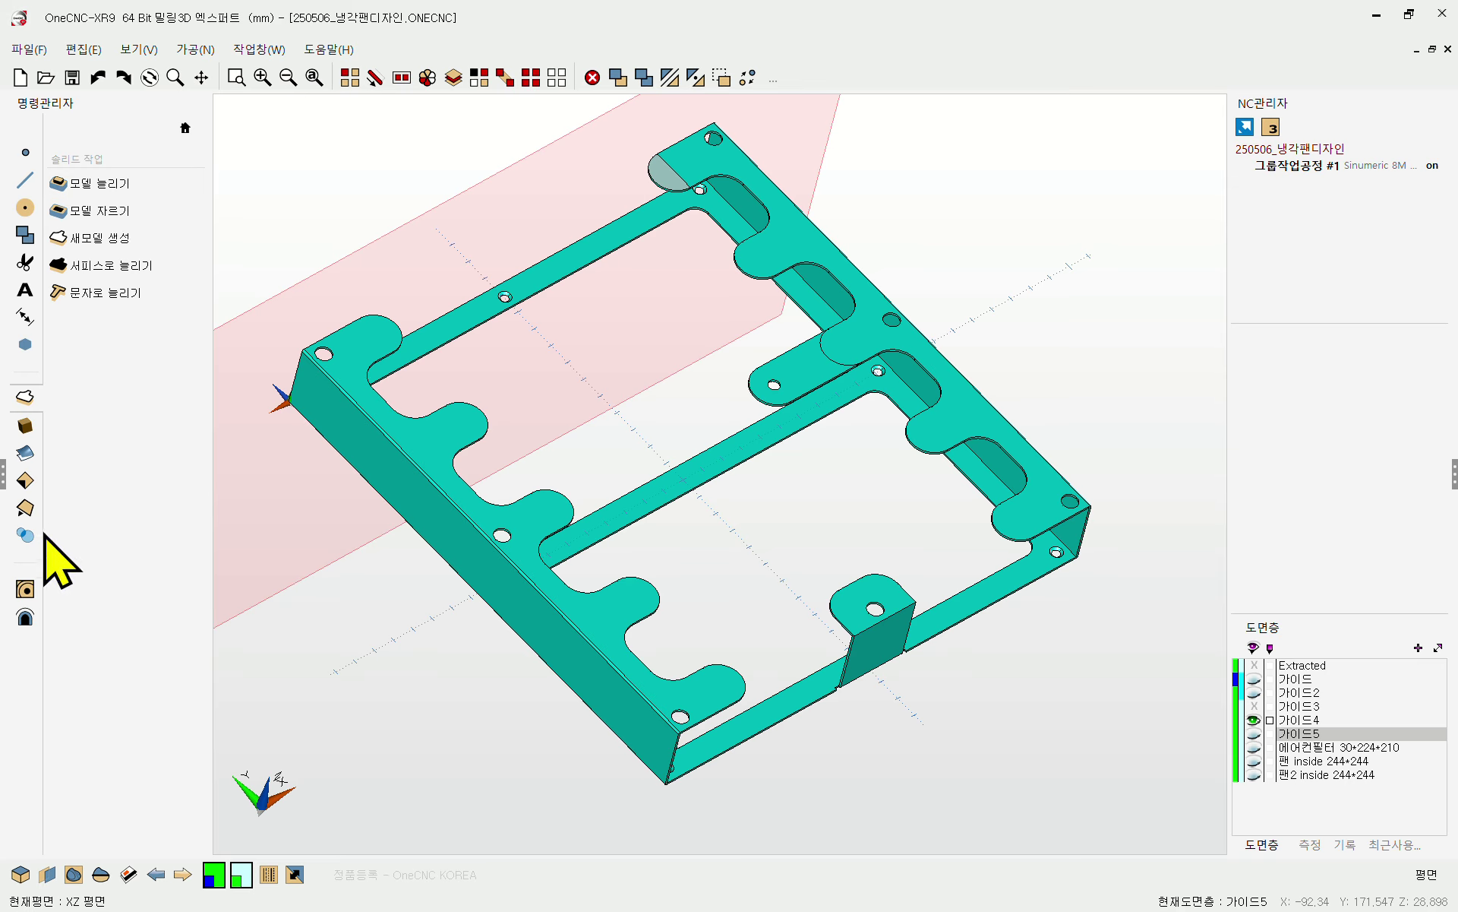
left_click(28, 510)
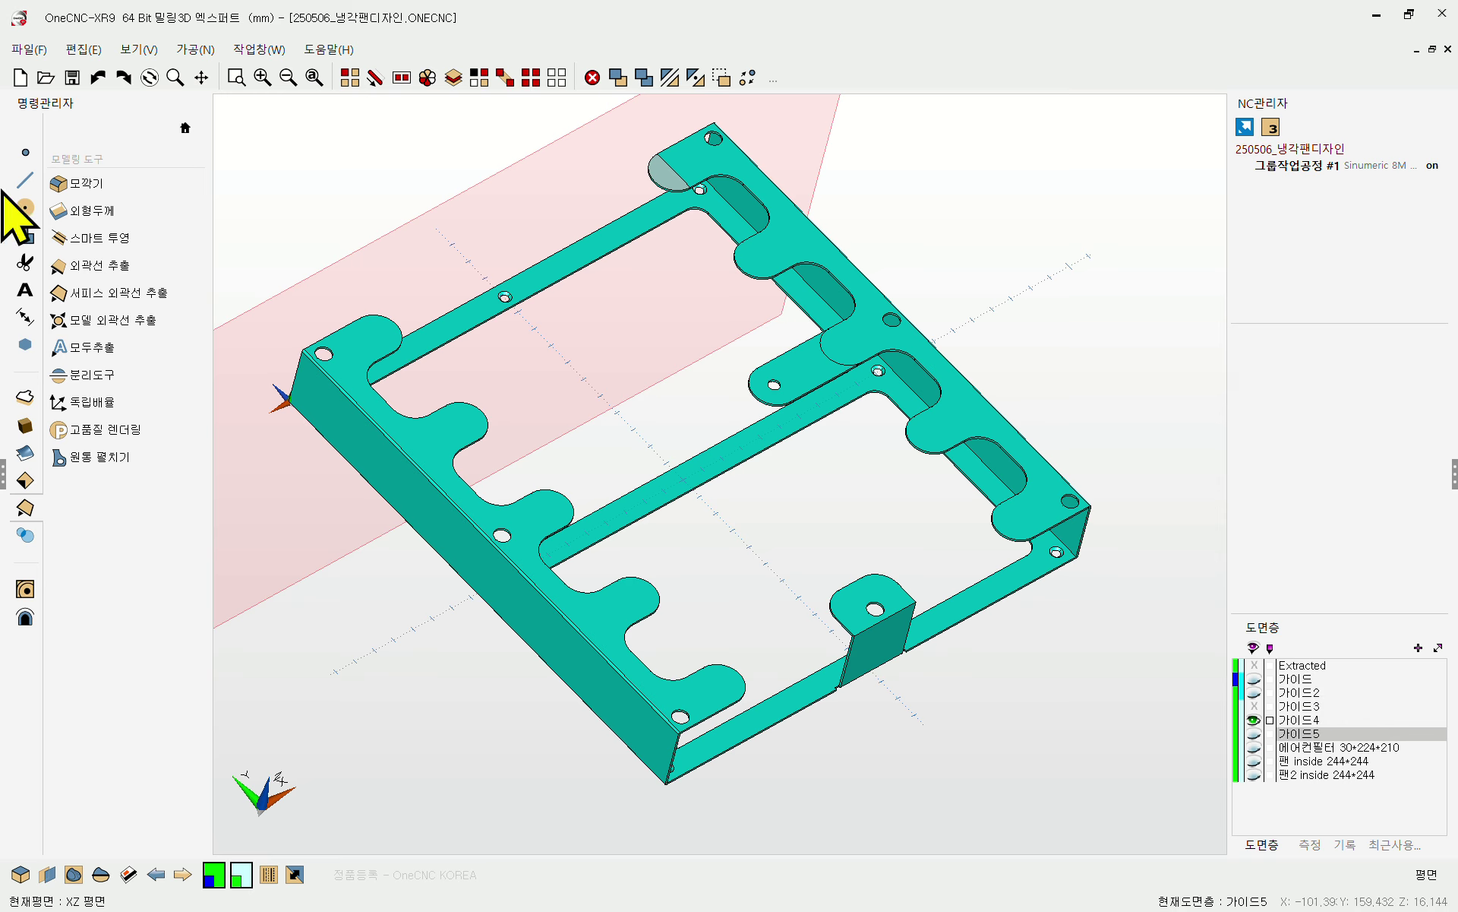
left_click(74, 293)
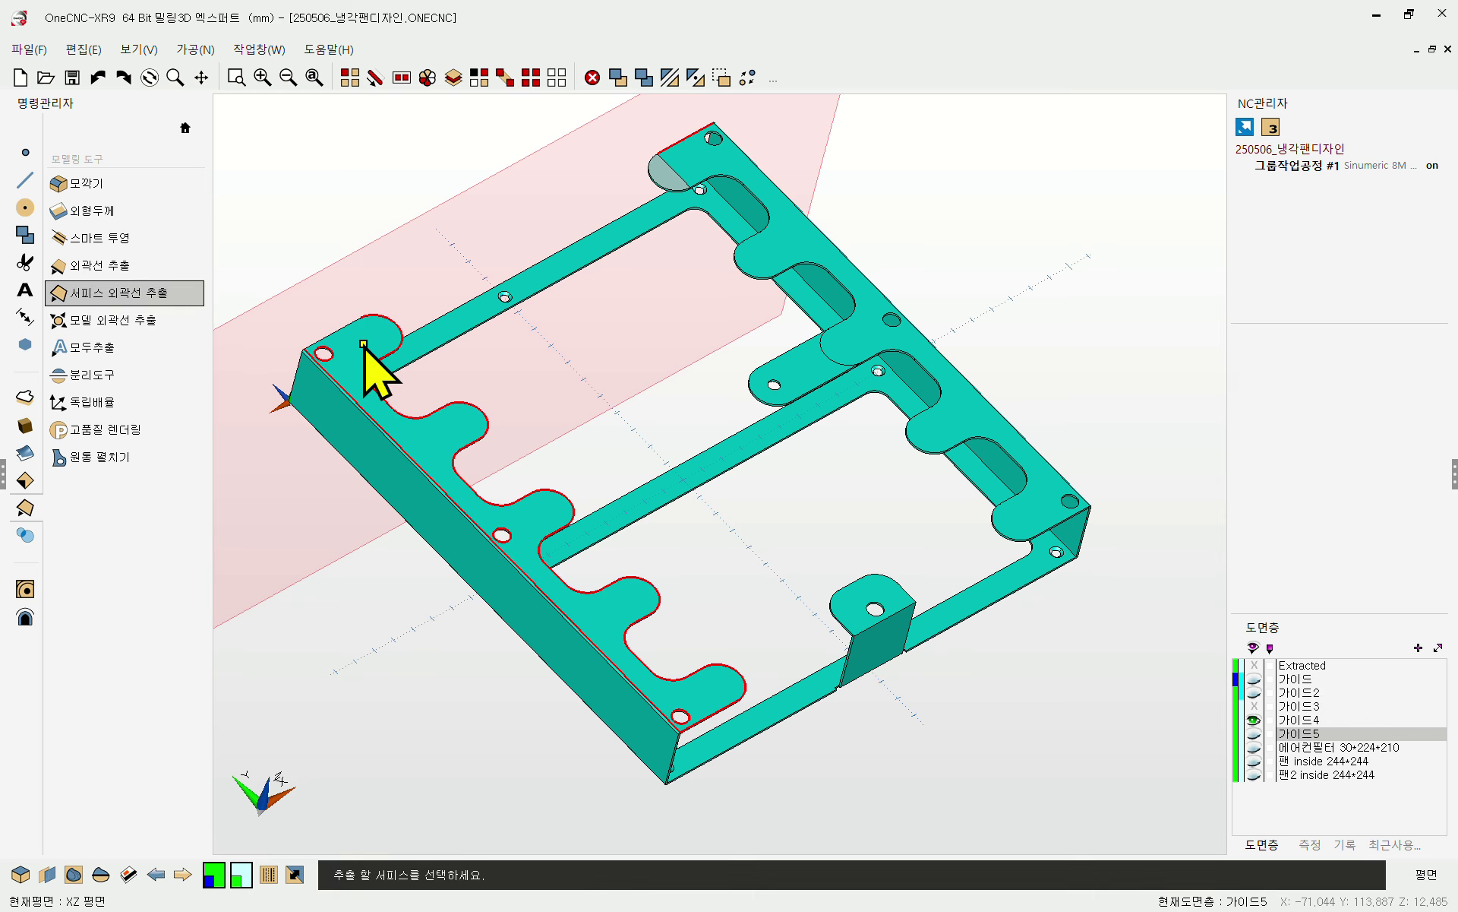
left_click(95, 269)
scroll(456, 303, "up", 3)
scroll(346, 324, "up", 1)
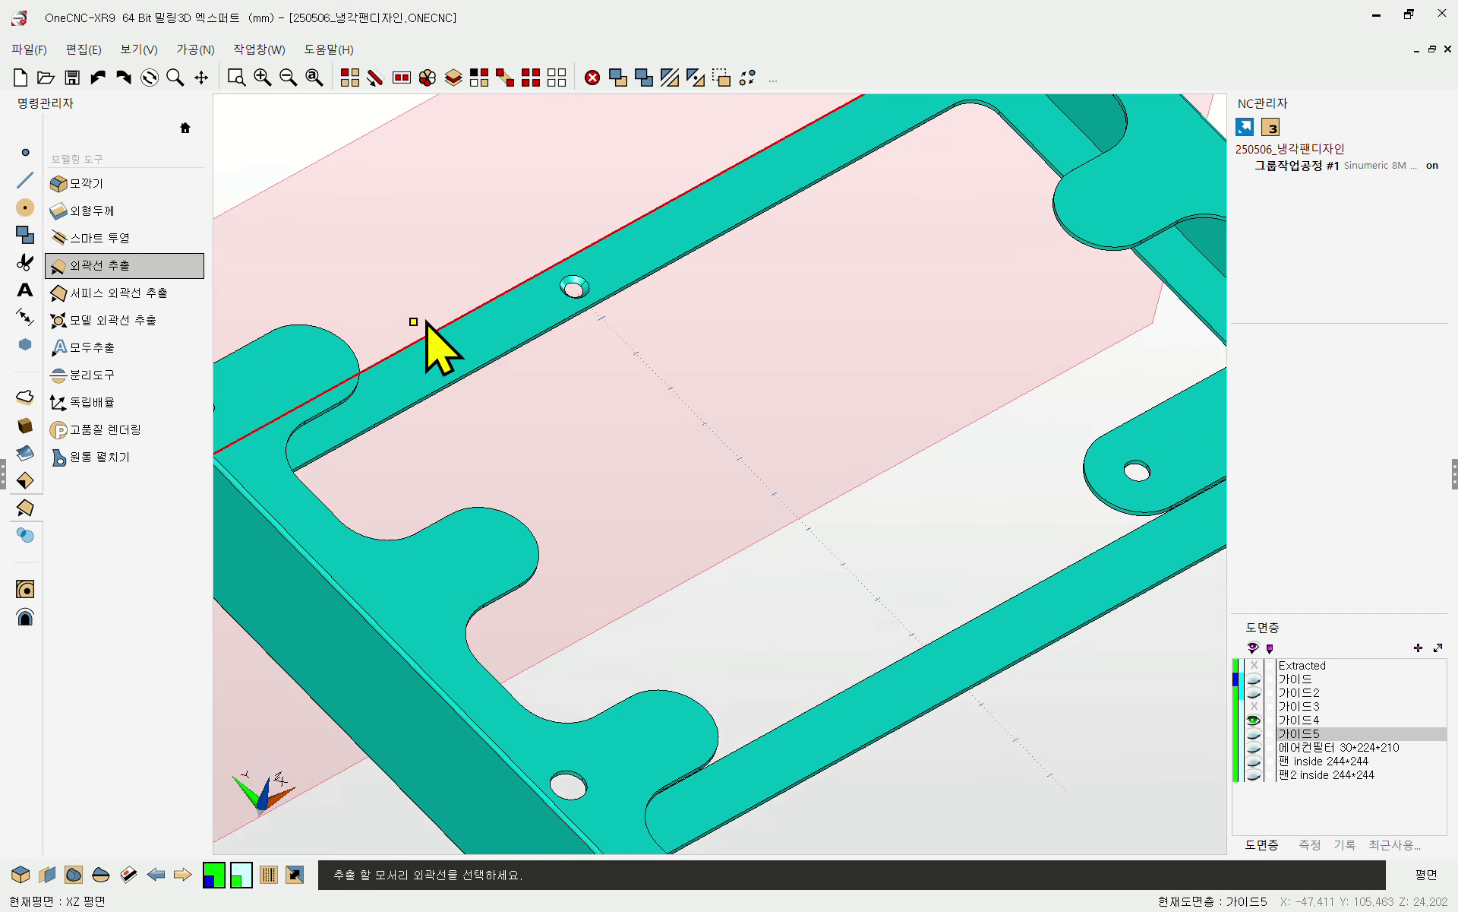
scroll(481, 304, "down", 3)
middle_click_drag(482, 303, 602, 446)
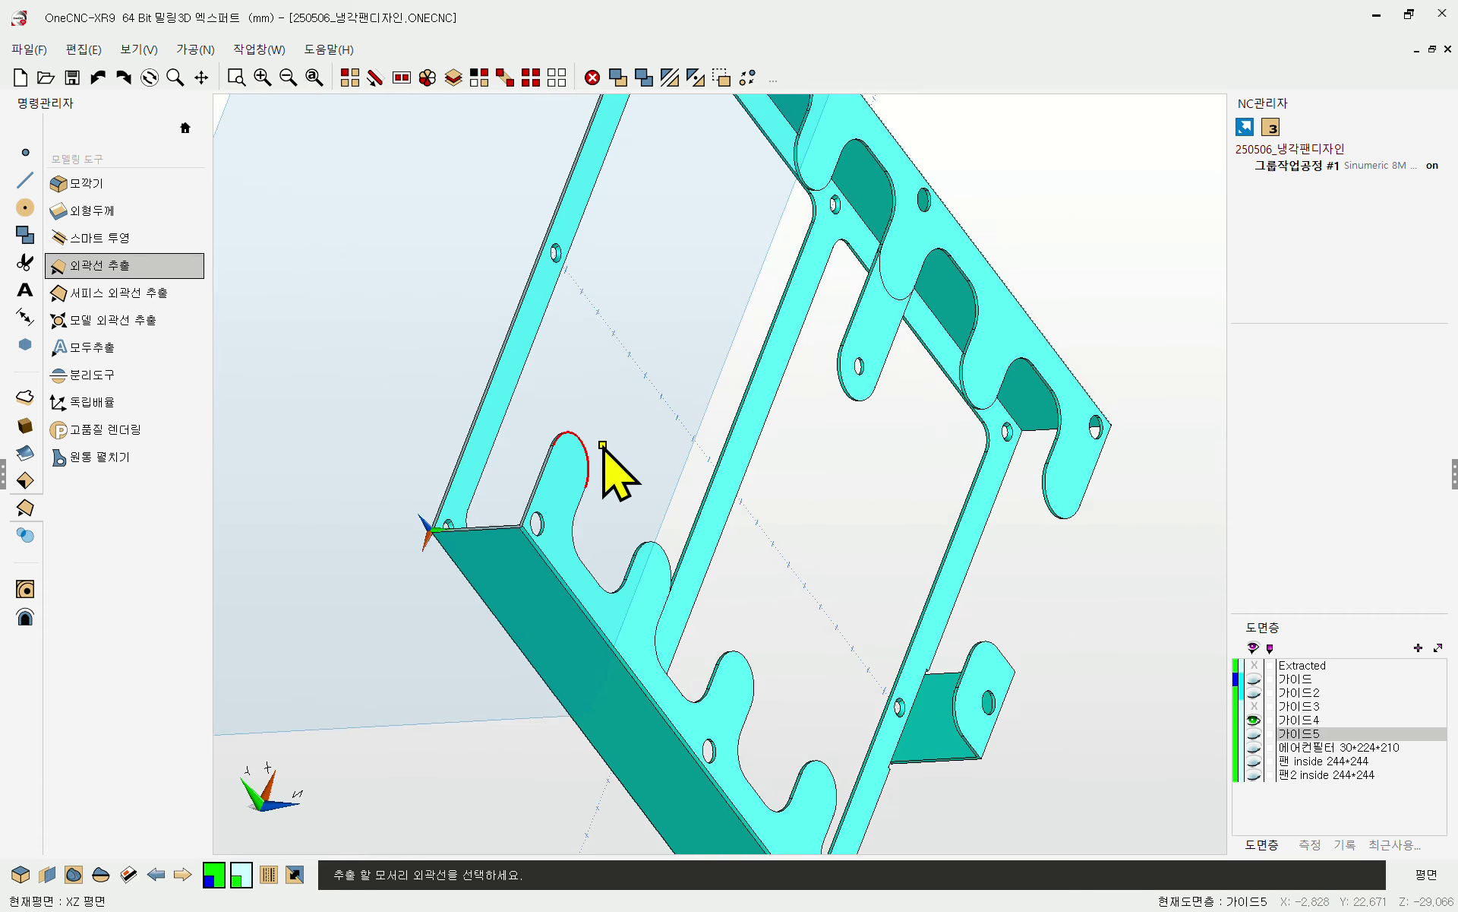
scroll(603, 446, "up", 2)
left_click(483, 477)
scroll(482, 488, "down", 2)
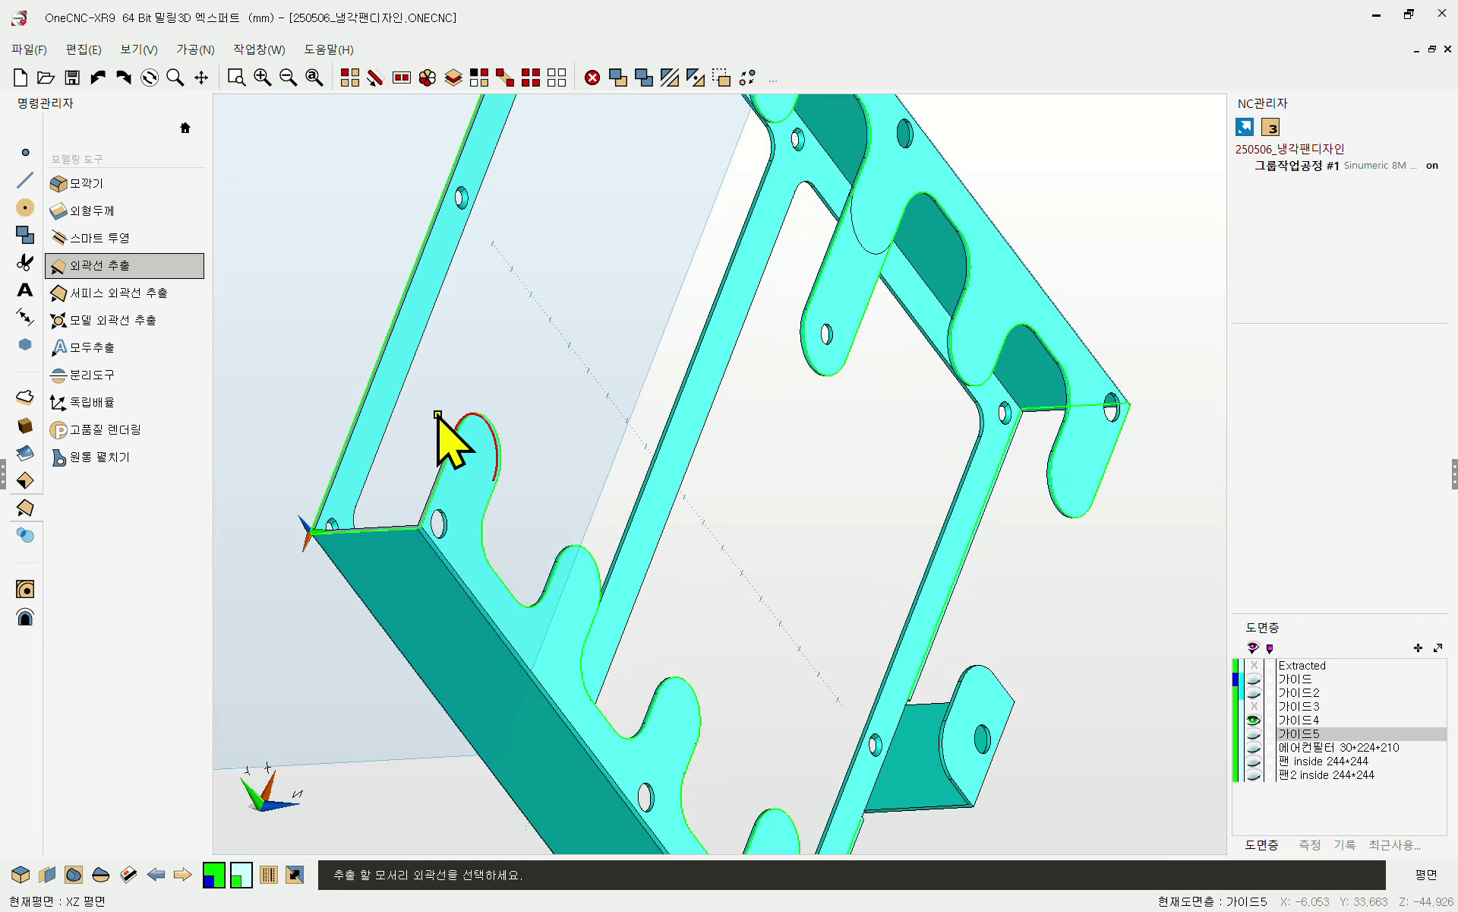
scroll(438, 415, "down", 1)
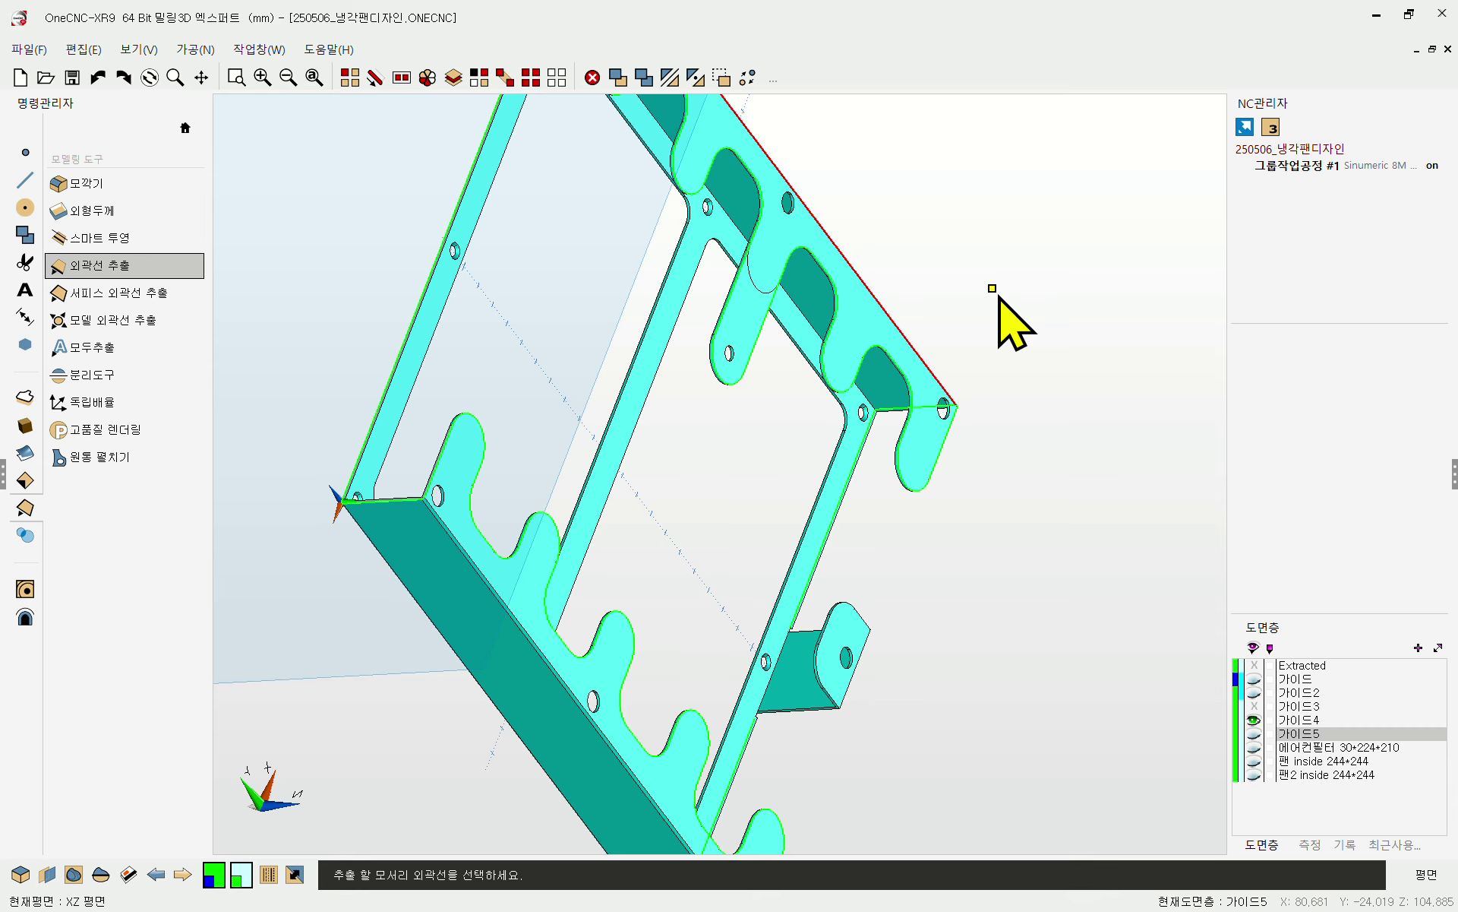
right_click(1018, 476)
- Hide the 가이드4 layer so only the extracted contour lines stay on display
middle_click_drag(1039, 490, 807, 418)
scroll(775, 442, "down", 1)
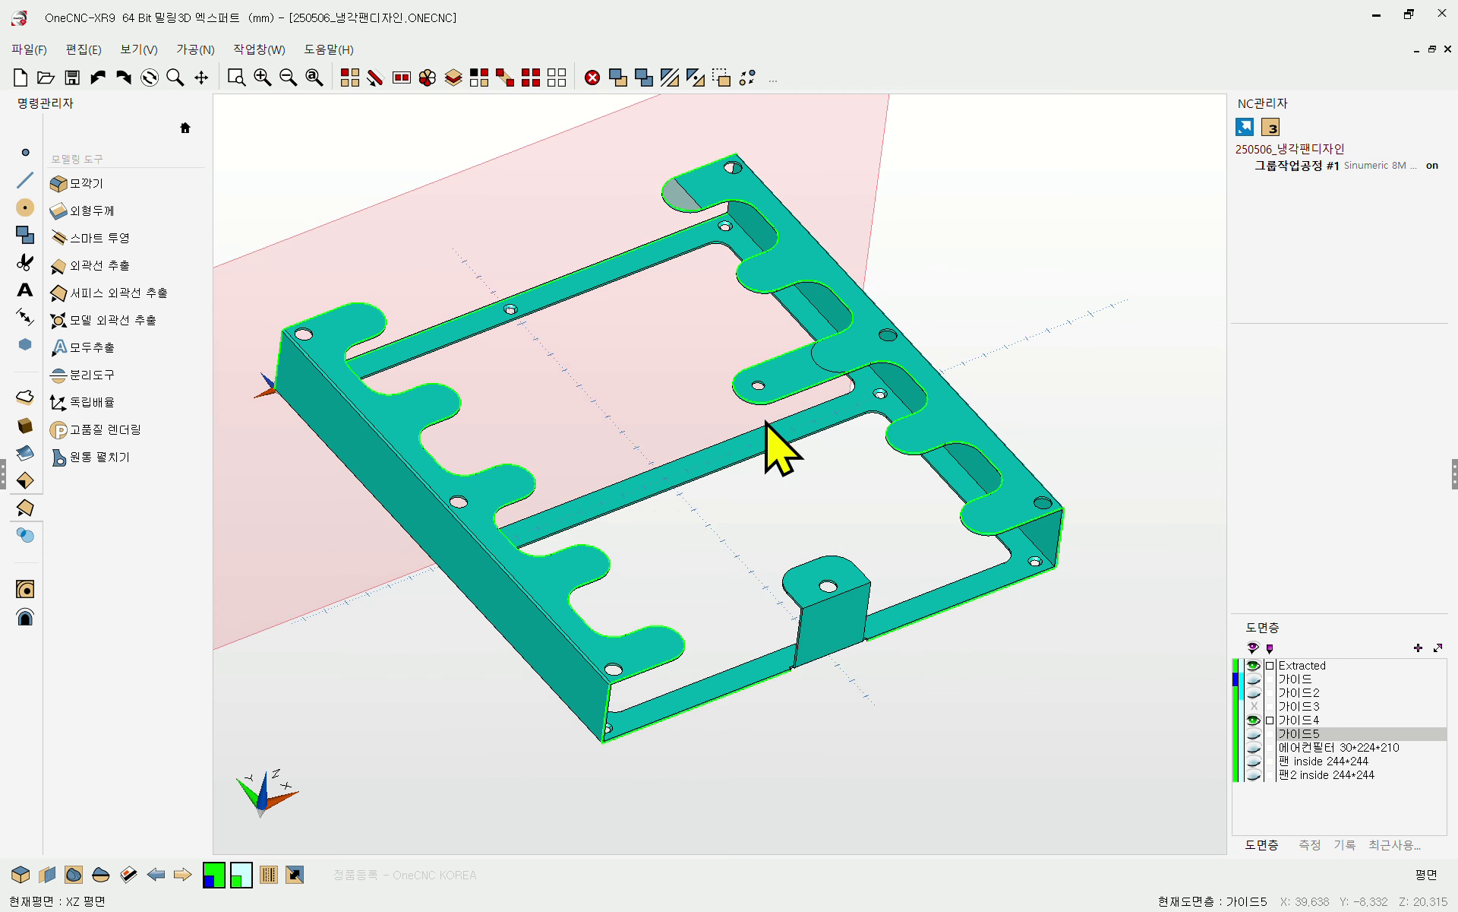
left_click(345, 77)
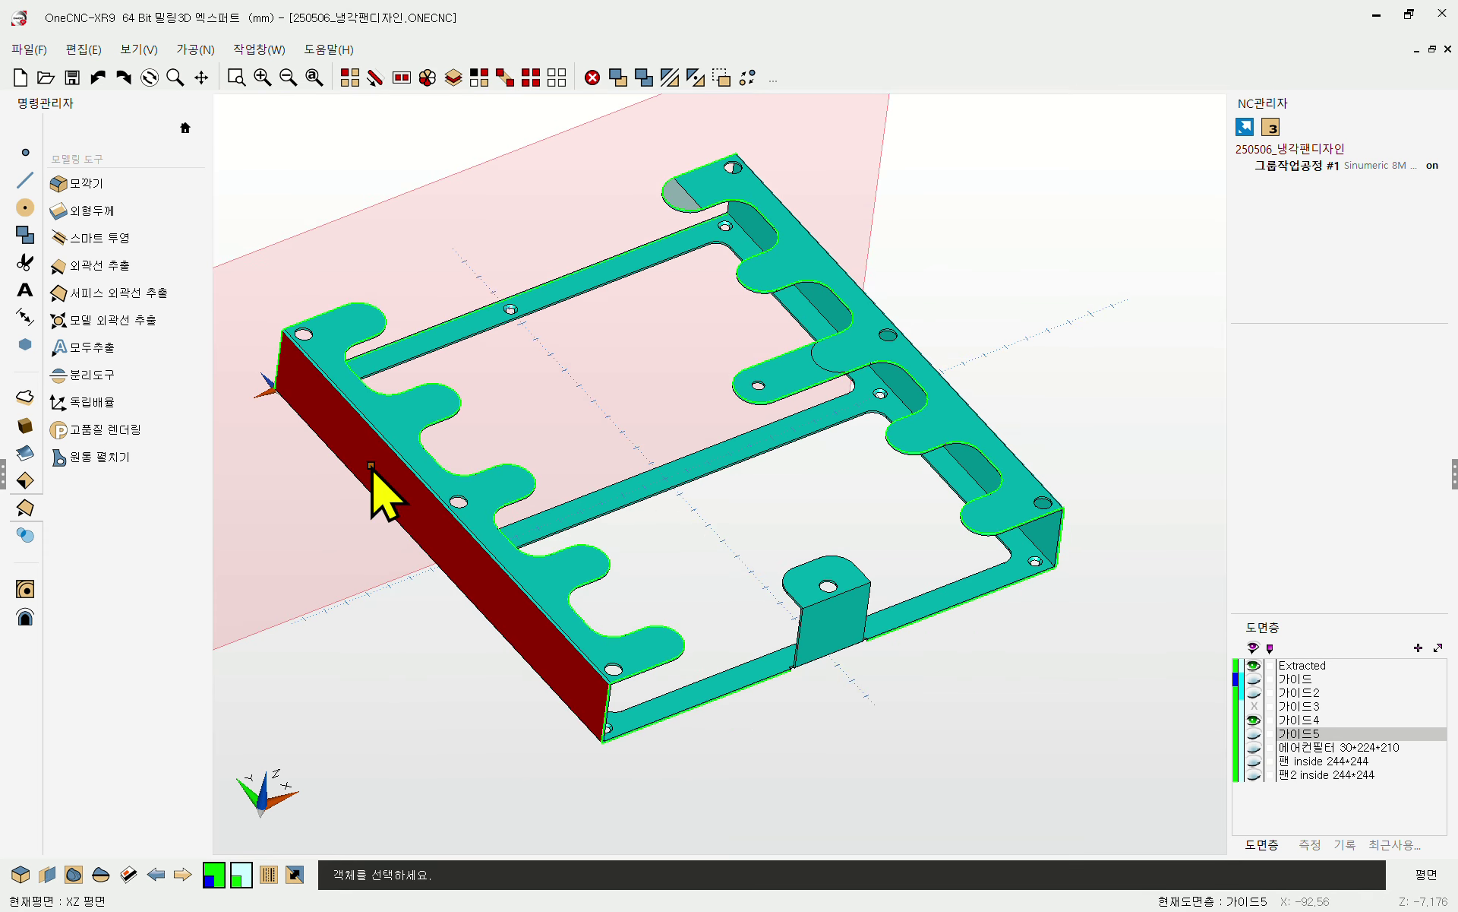
key("Escape")
left_click(1252, 720)
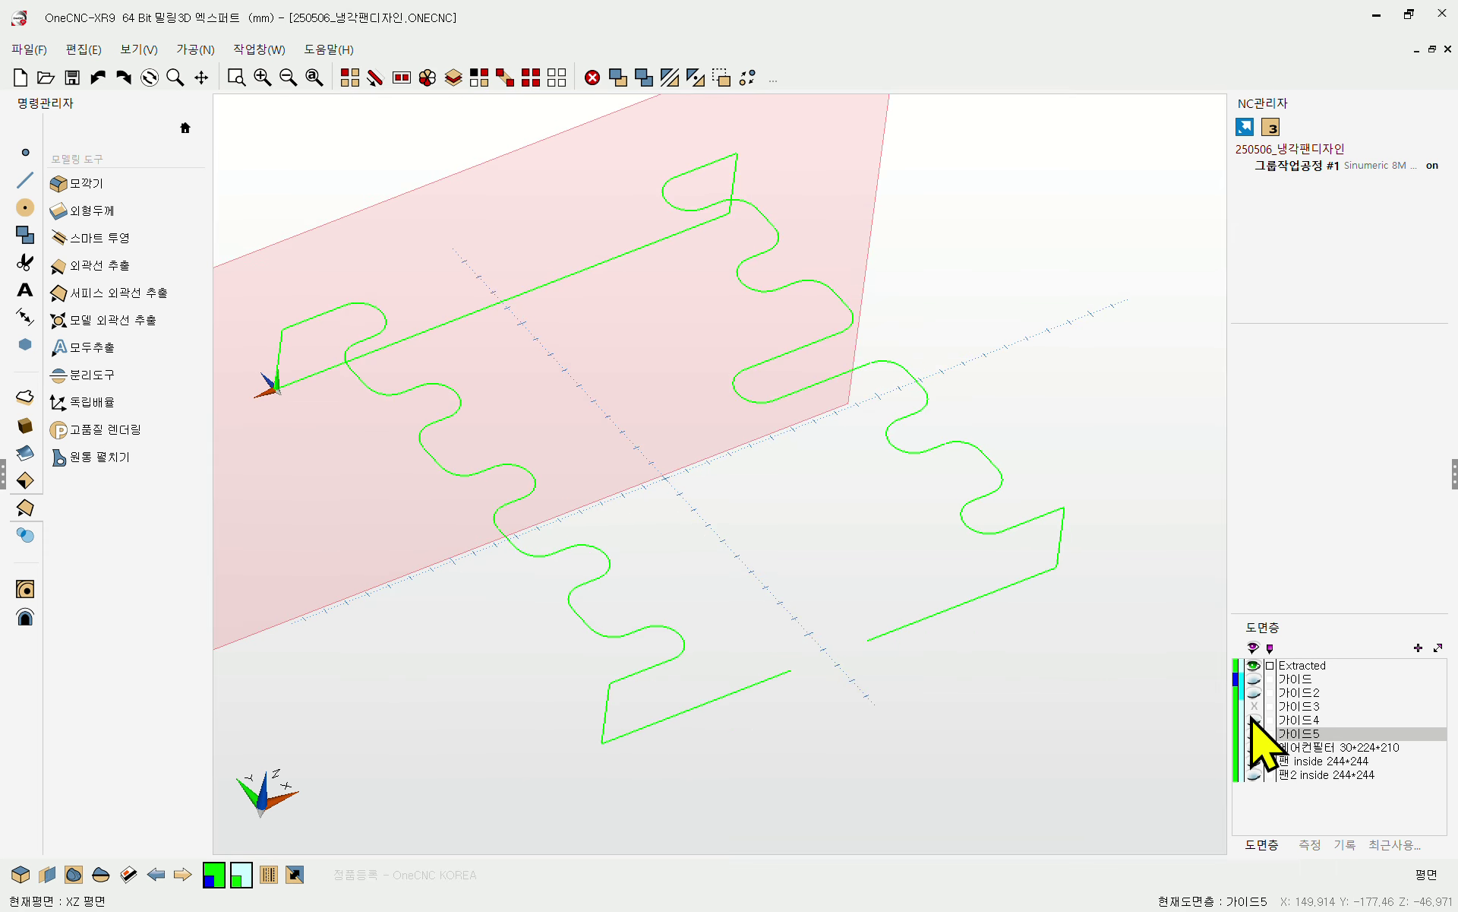
scroll(752, 508, "down", 2)
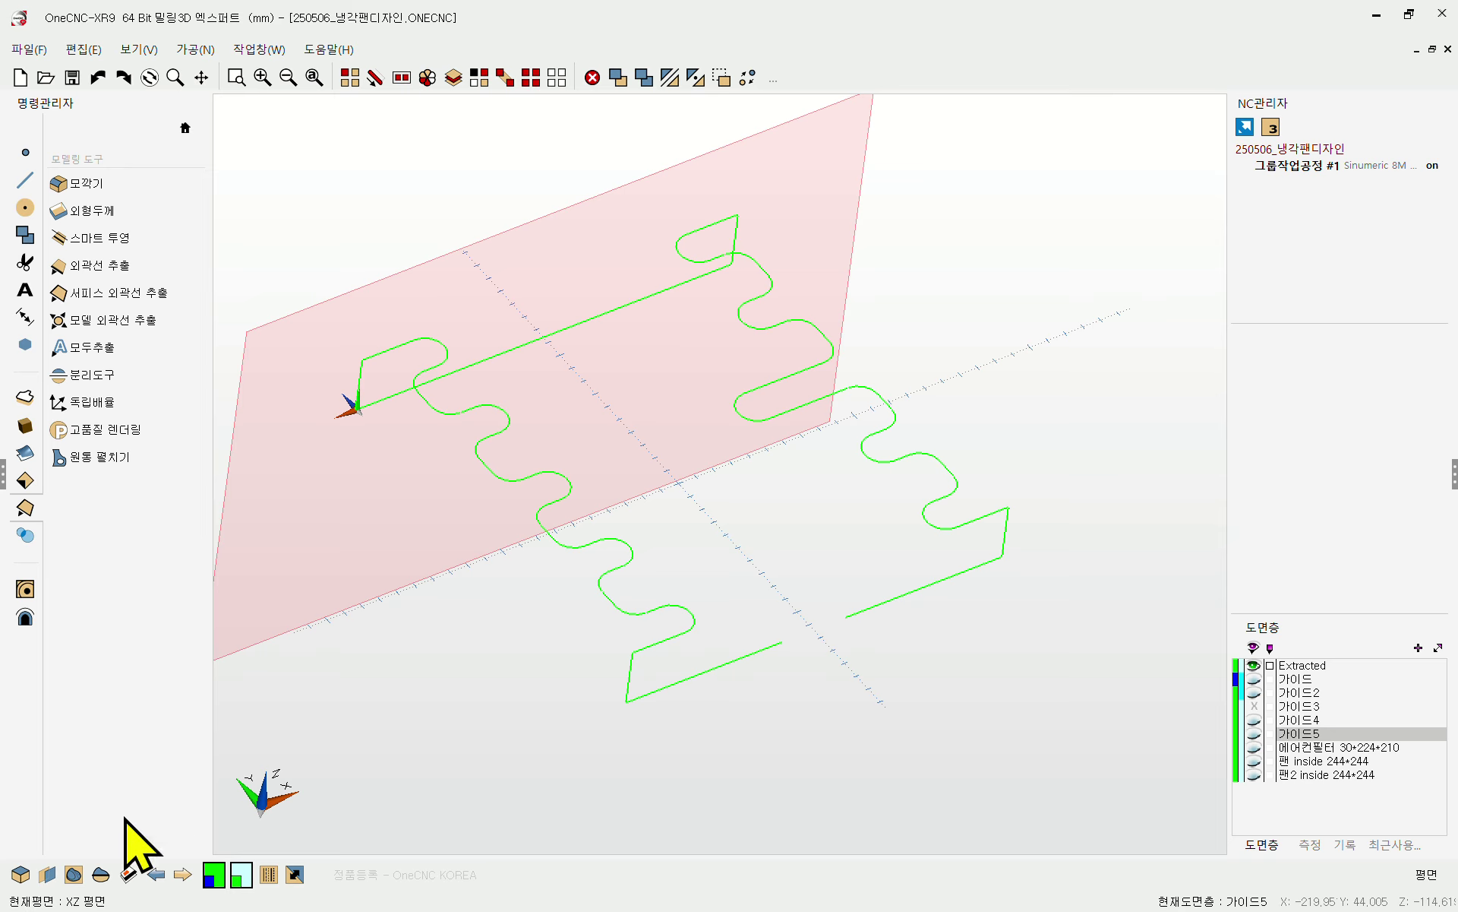
- Set the working plane to the saved XY 기본평면
left_click(47, 875)
left_click_drag(180, 522, 1271, 248)
left_click(1236, 332)
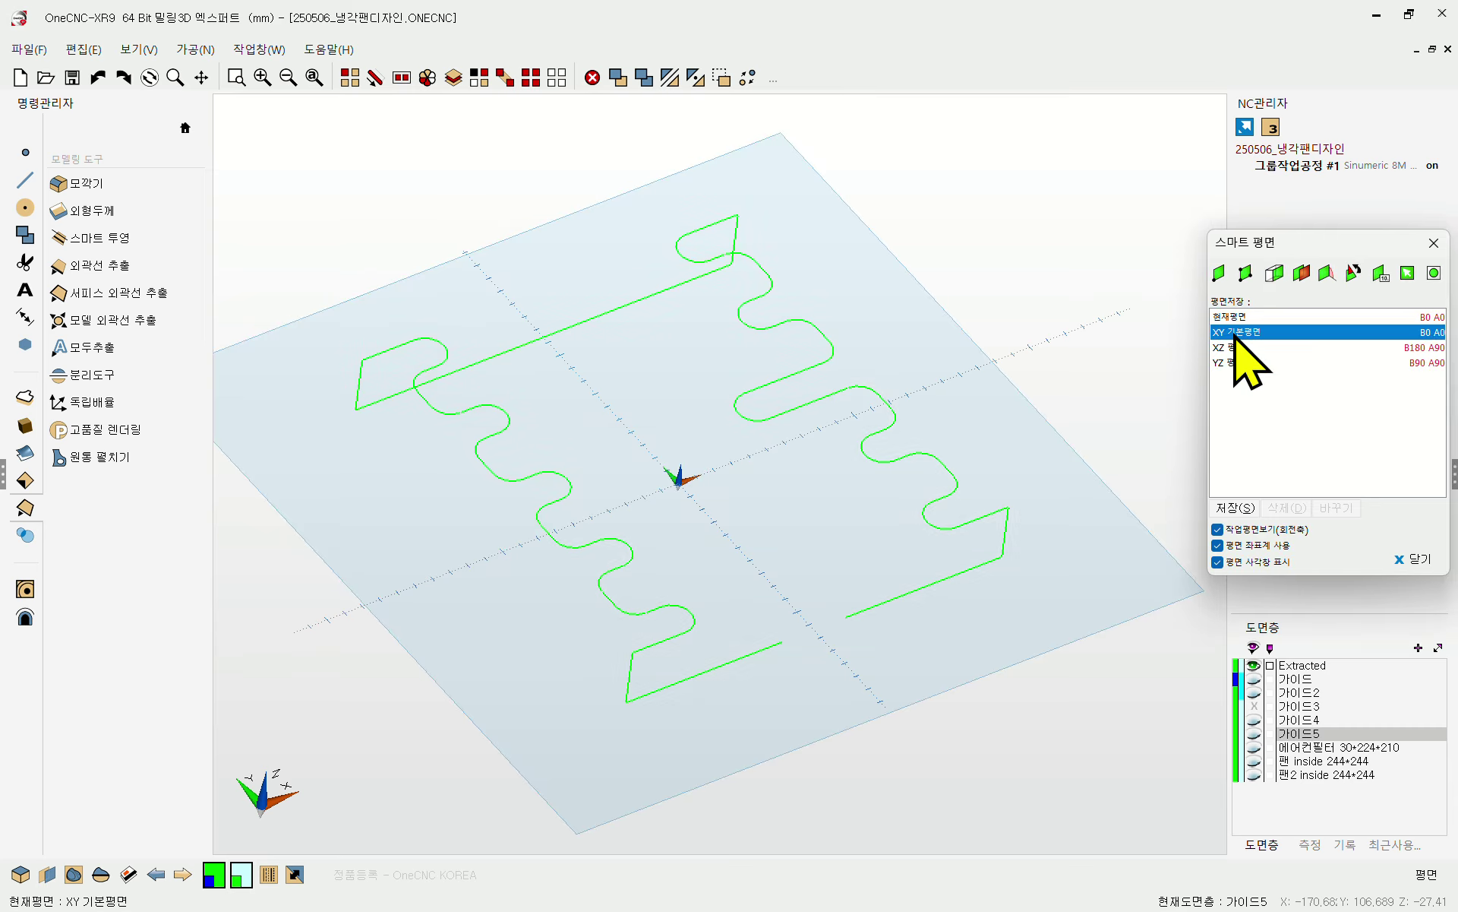
- Delete the vertical edges and base-level lines of the extracted contours, keeping only the contour lines at the upper height
middle_click_drag(830, 398, 775, 287)
left_click(402, 77)
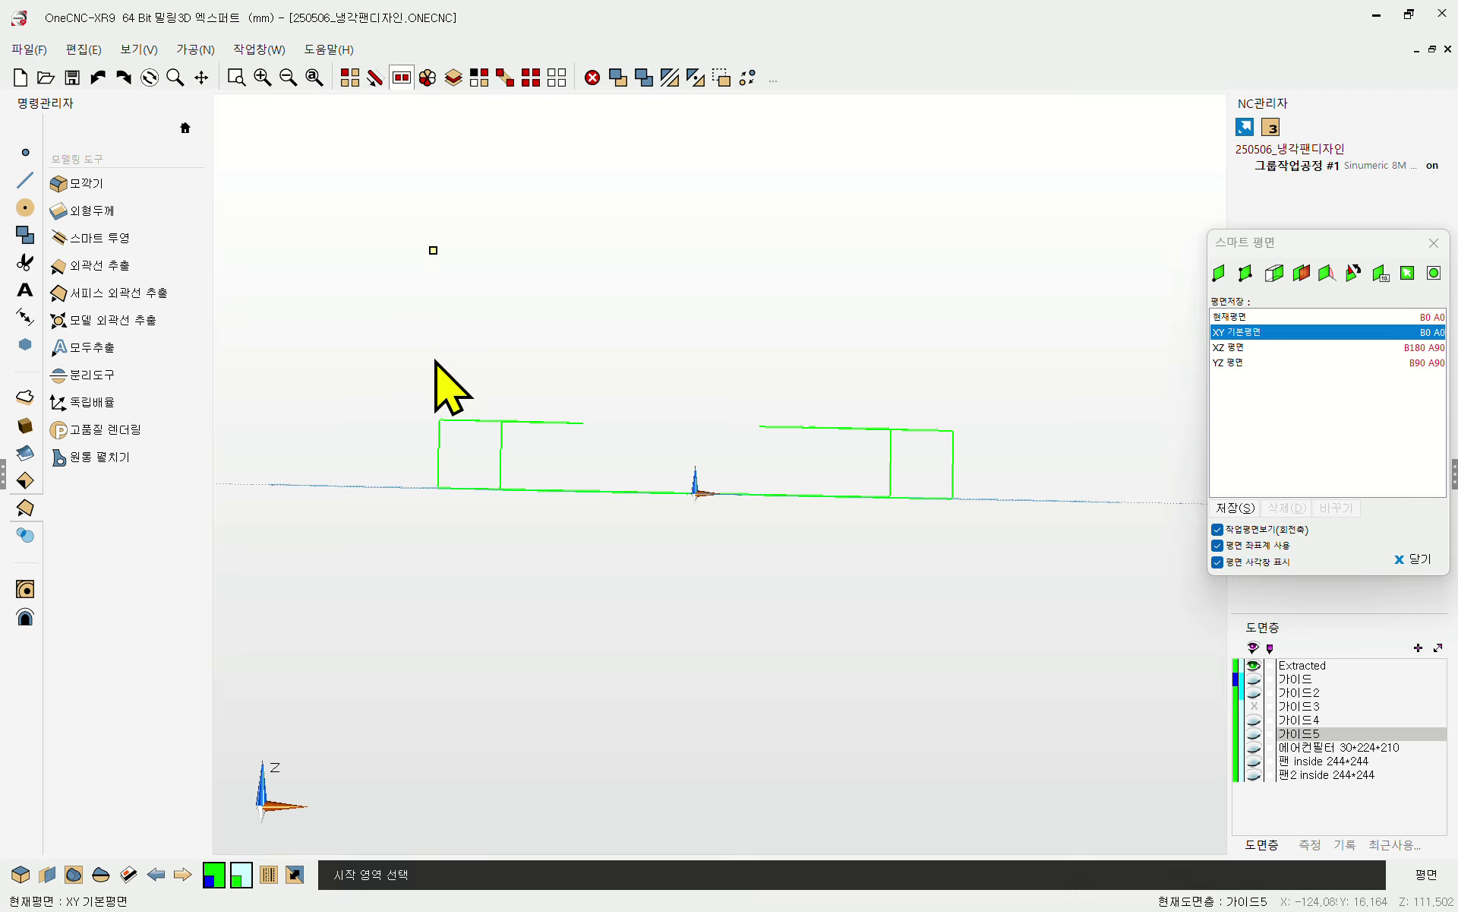
left_click_drag(358, 632, 1019, 448)
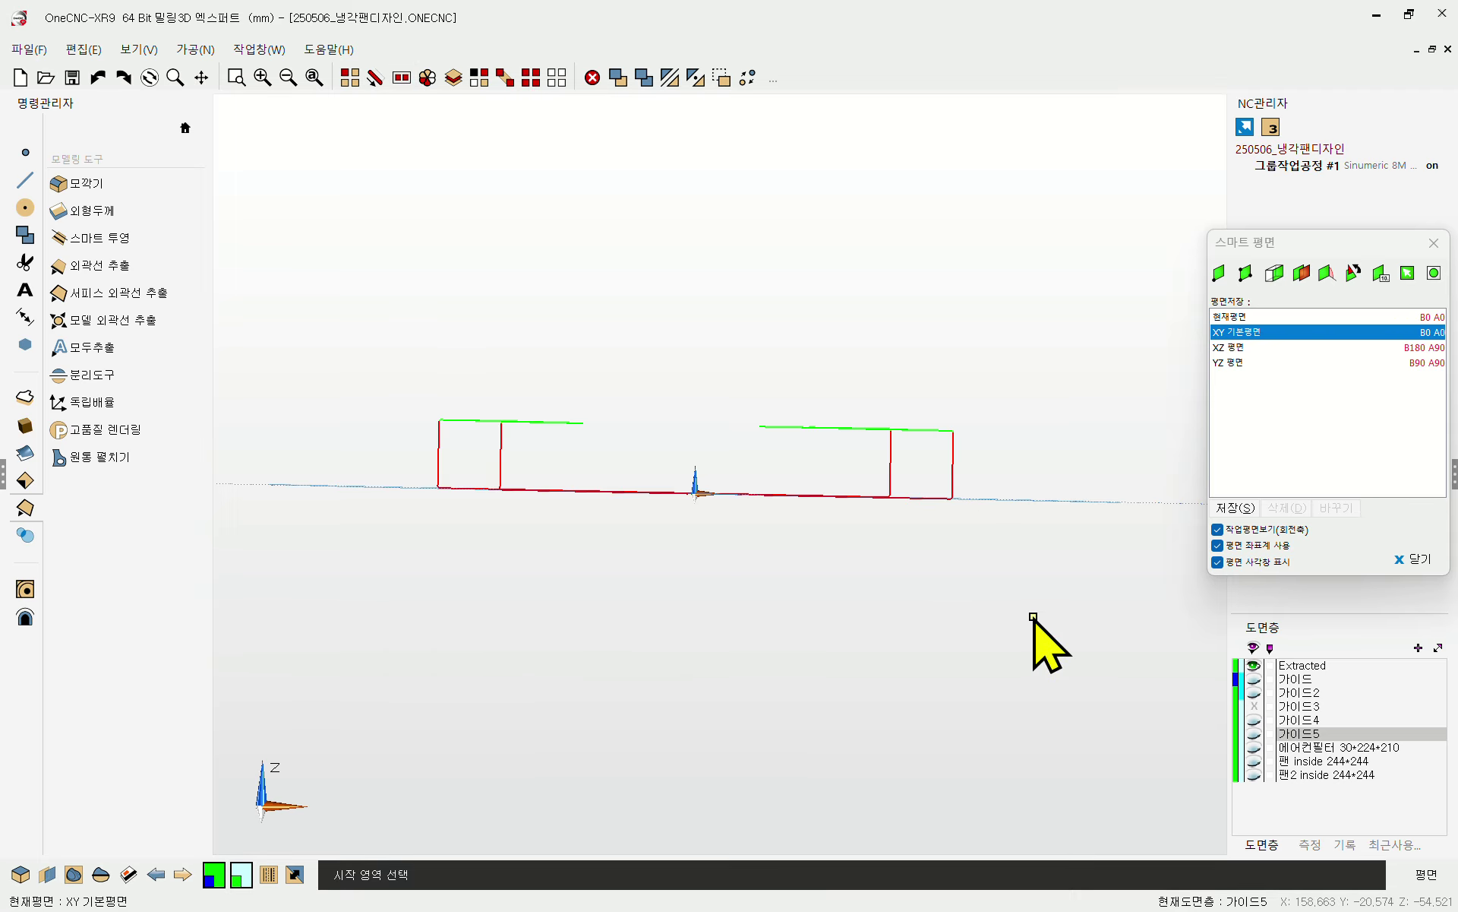
mouse_move(717, 437)
middle_mouse_down()
mouse_move(722, 364)
mouse_move(808, 498)
mouse_move(729, 422)
mouse_move(732, 515)
mouse_move(736, 436)
mouse_move(717, 429)
mouse_move(638, 424)
mouse_move(651, 486)
mouse_move(638, 480)
middle_mouse_up()
middle_click_drag(530, 472, 659, 459)
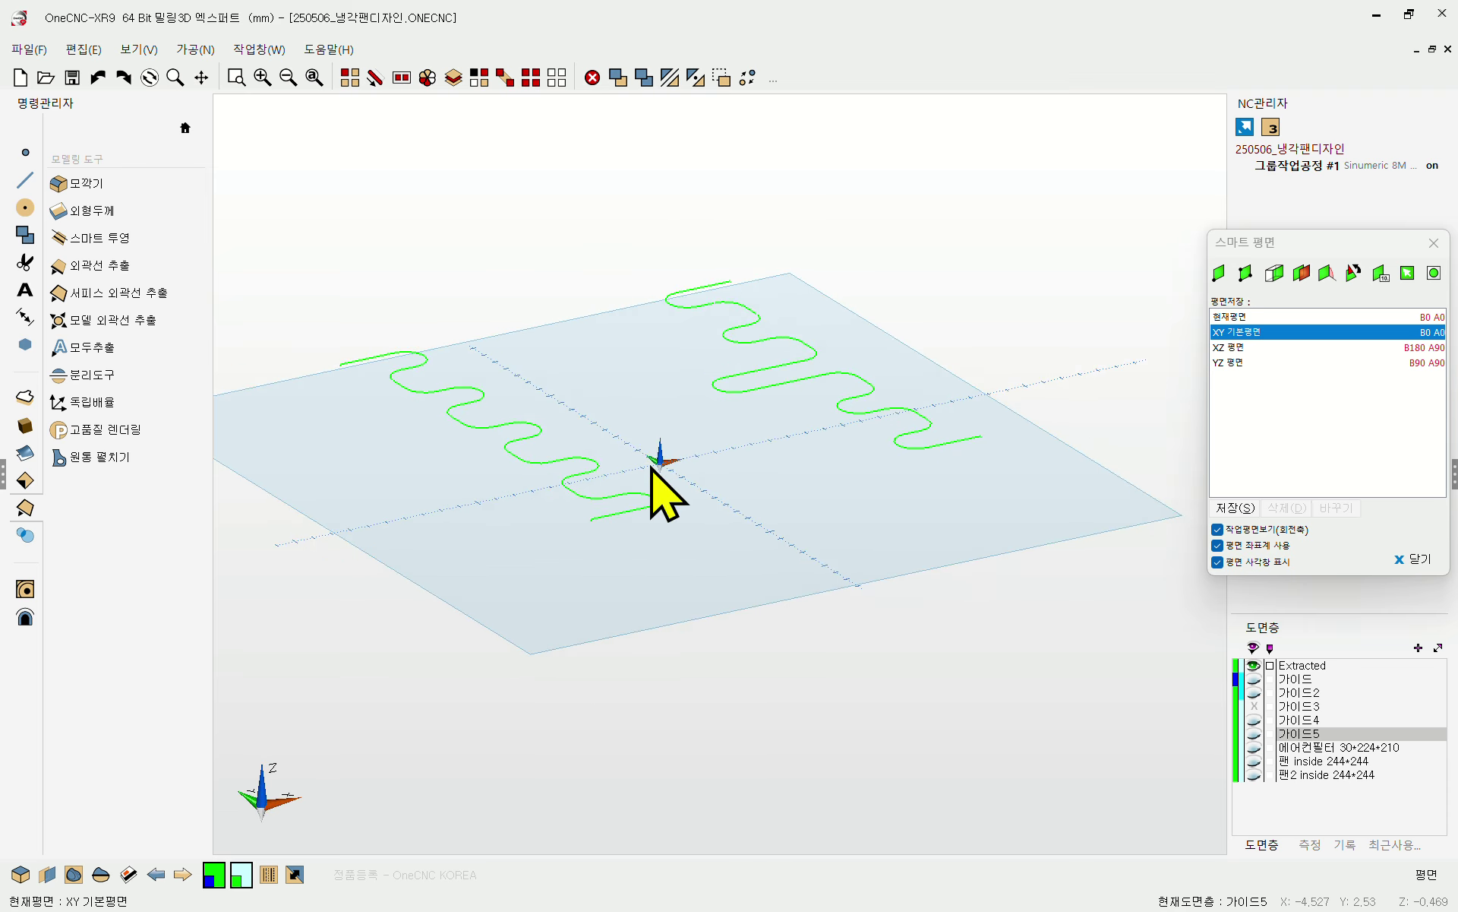
- Place the work plane's origin on the left wavy contour at X -77, Y 42, Z 32 and switch to the top view
left_click(1219, 271)
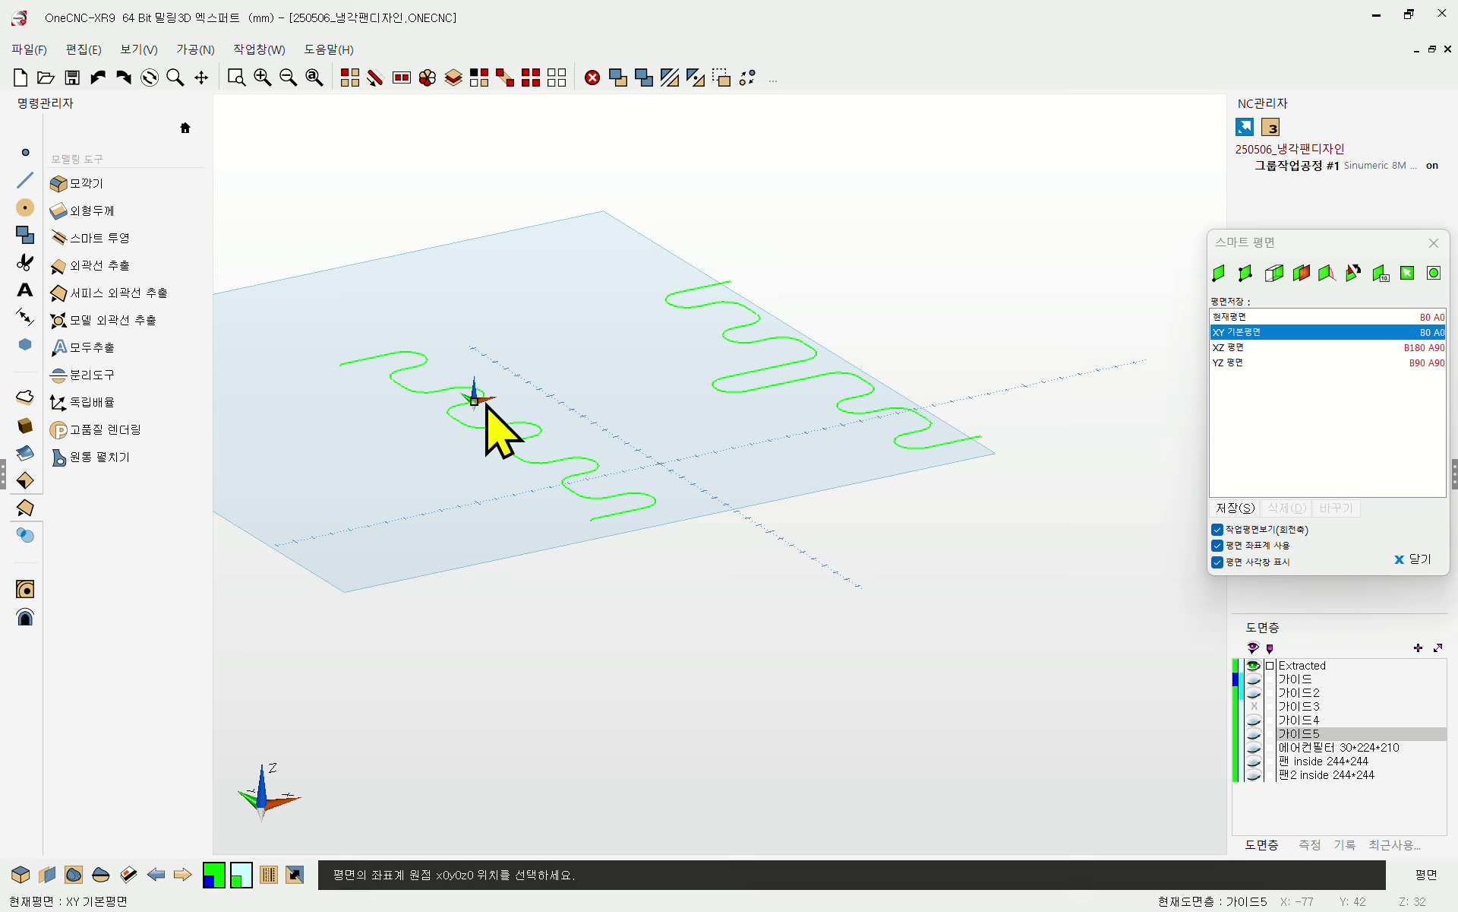
left_click(487, 406)
middle_click_drag(807, 547, 836, 562)
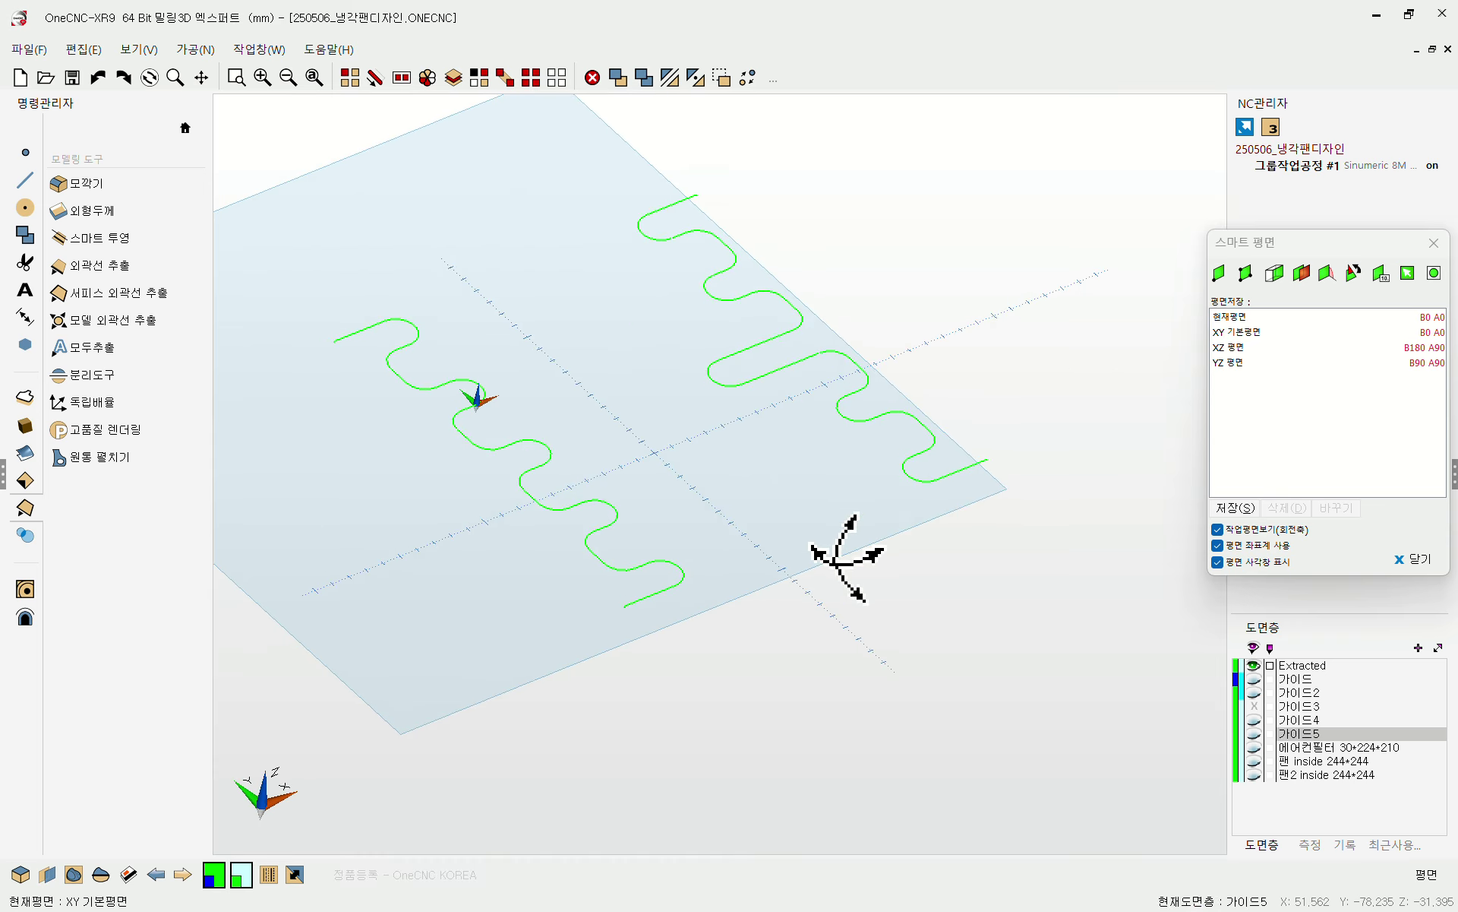
right_click(832, 571)
left_click(815, 564)
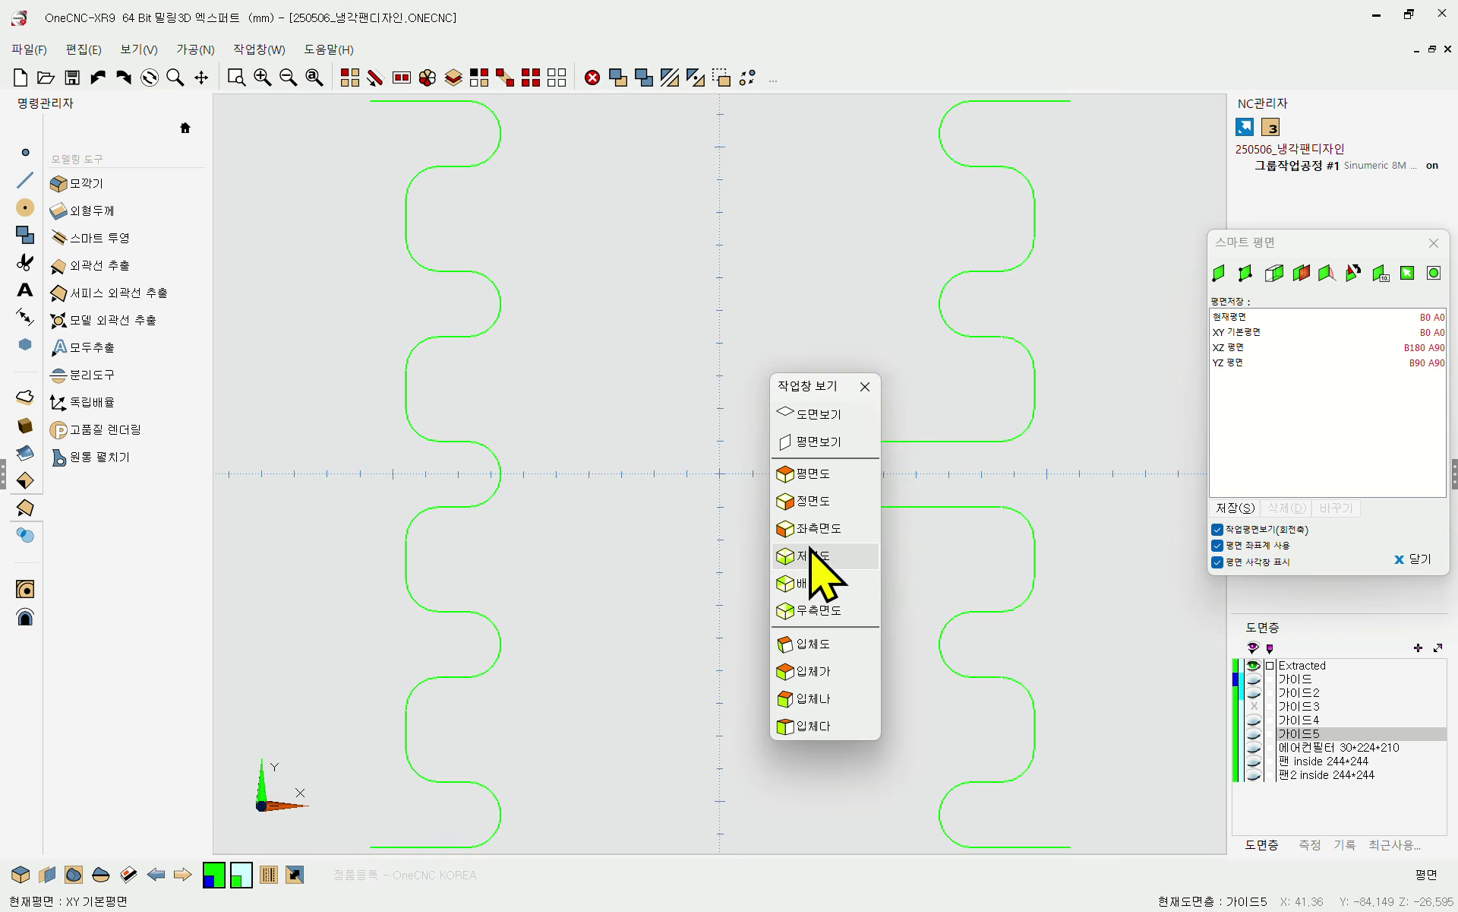
right_click(750, 536)
left_click(742, 426)
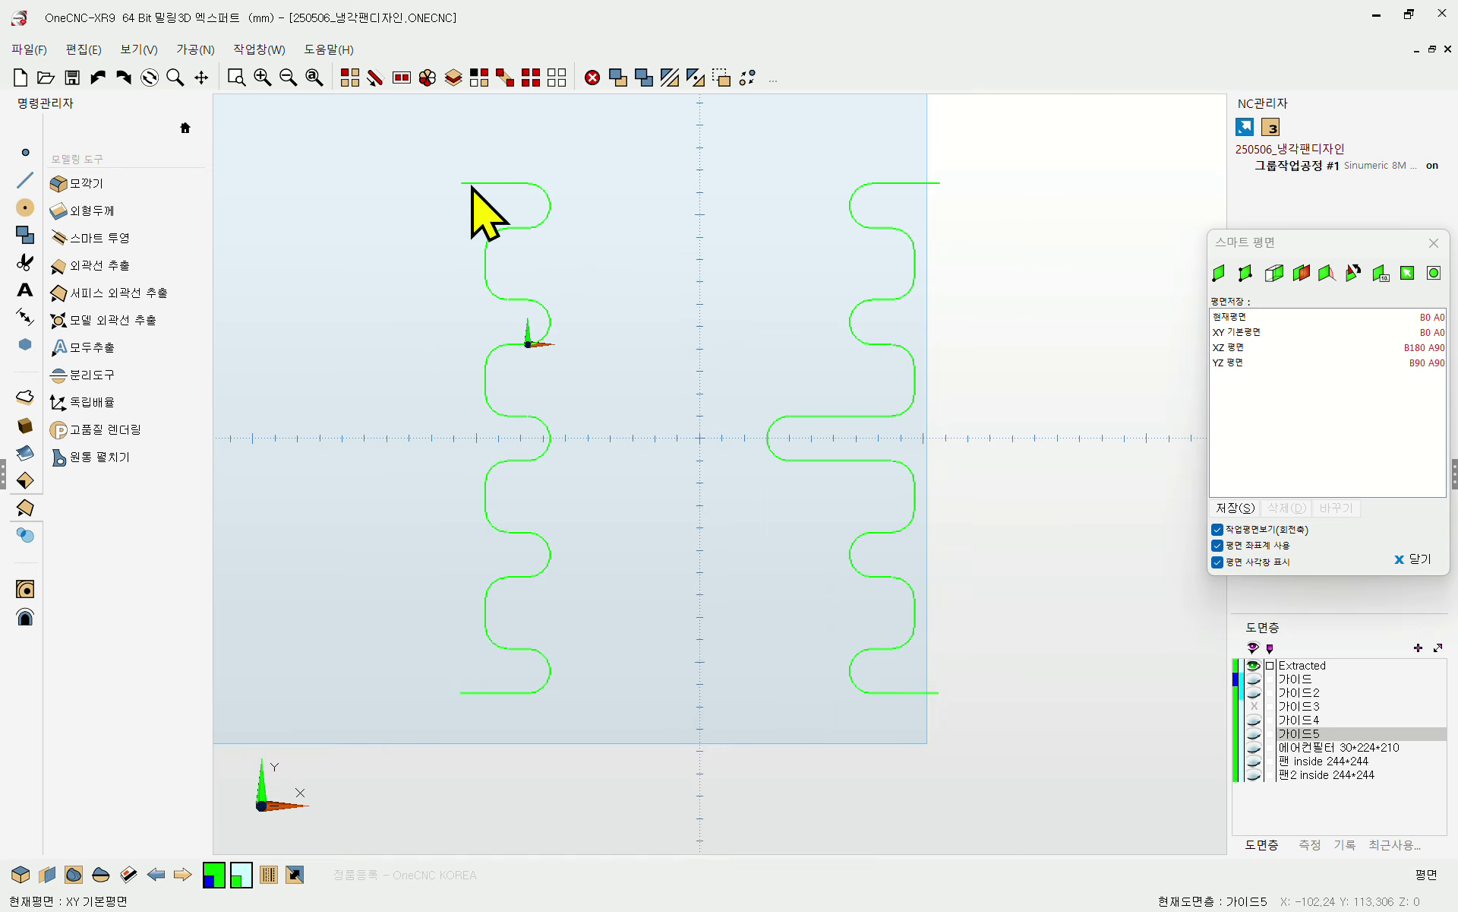
- Draw a horizontal line about 175 mm long above the wavy contours and another horizontal line below them
left_click(25, 180)
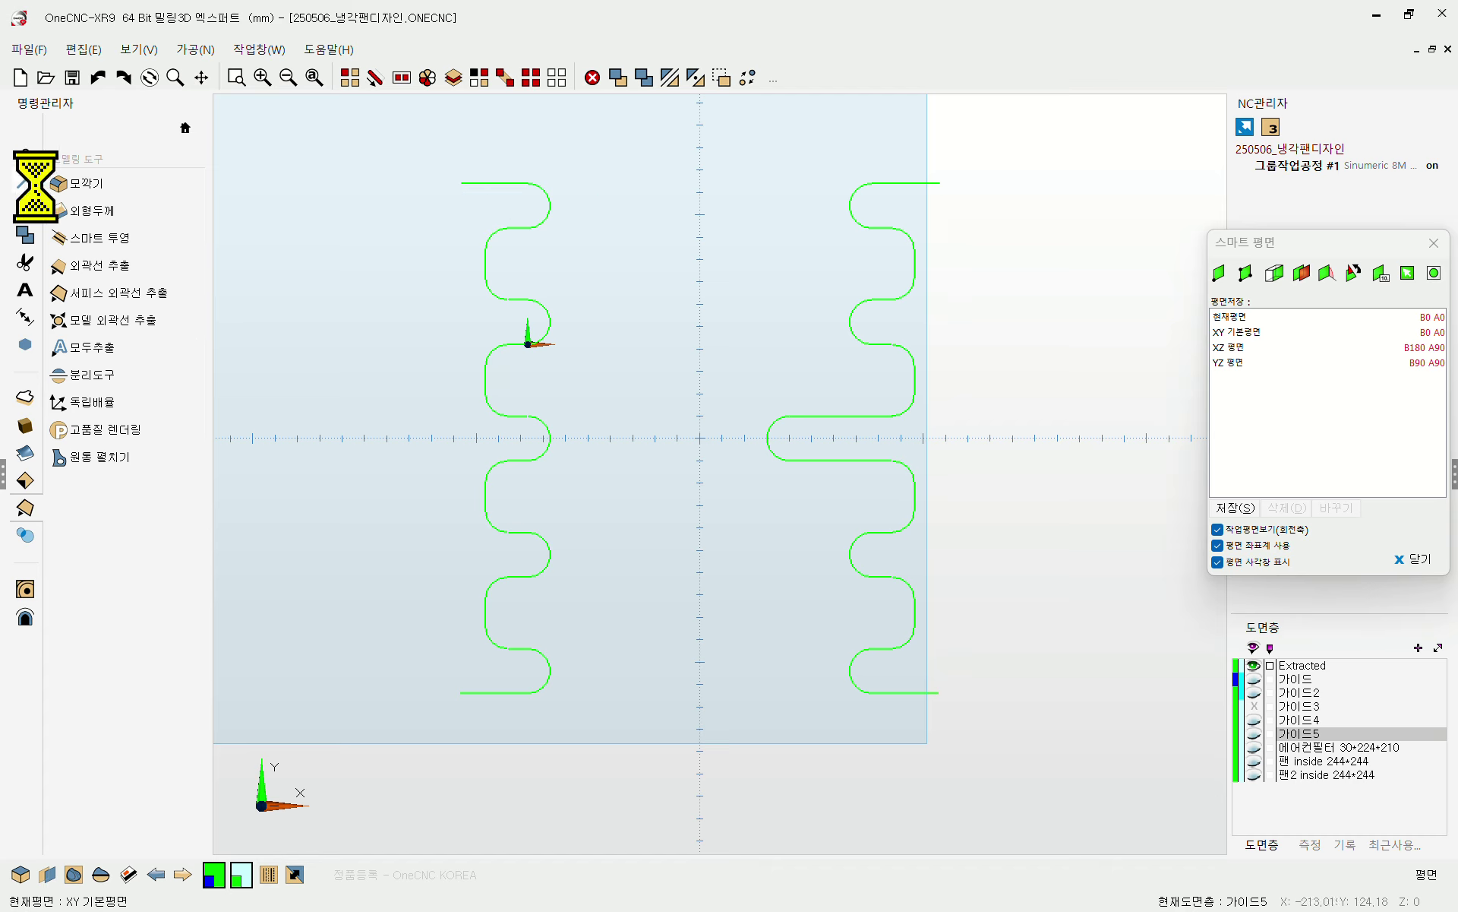
left_click(506, 120)
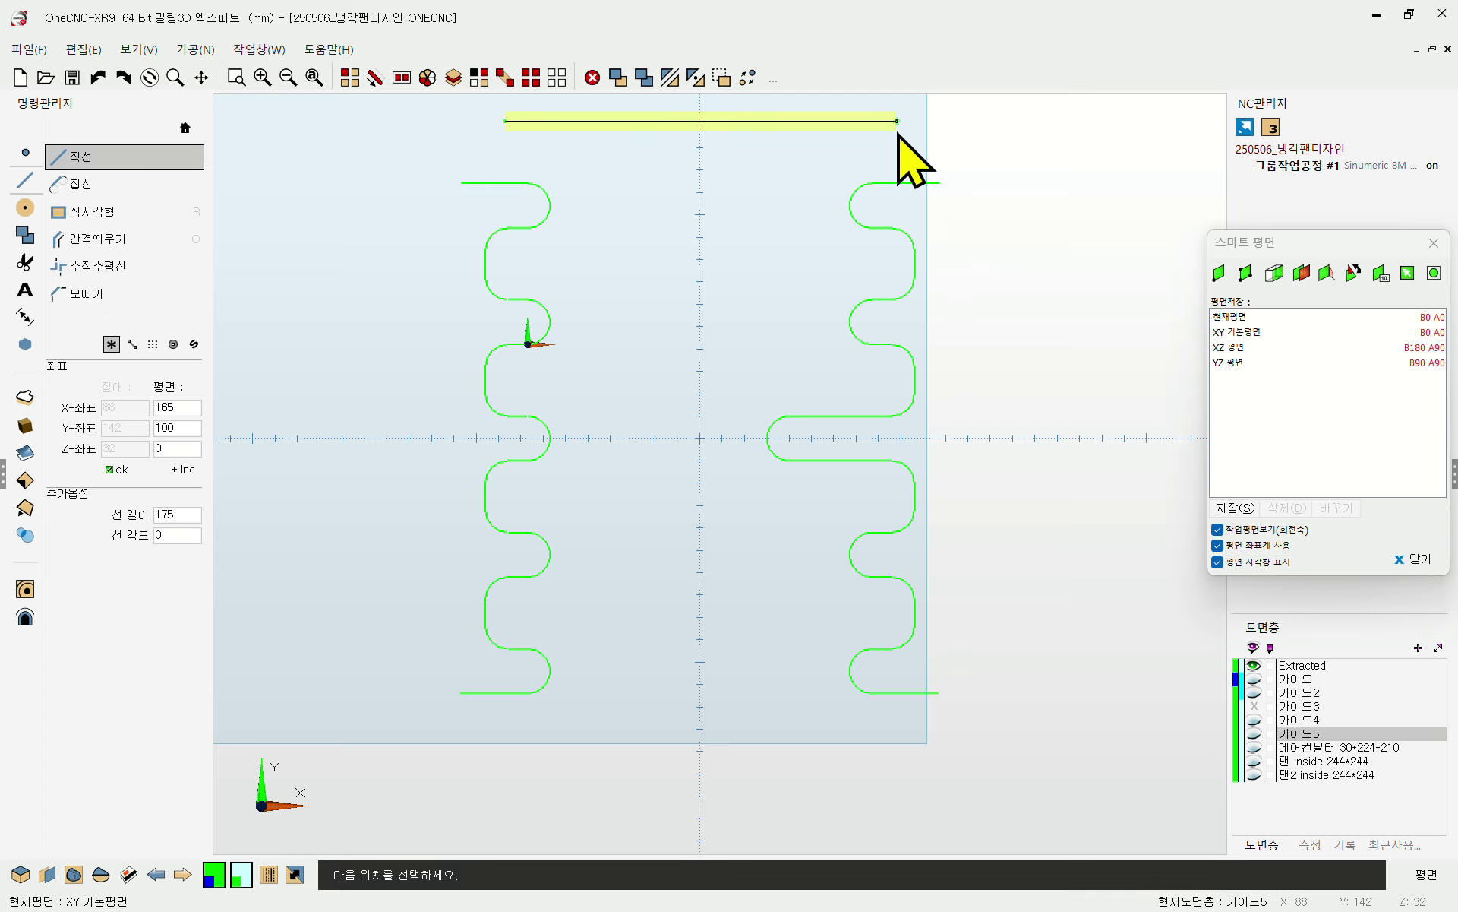
left_click(899, 131)
left_click(550, 769)
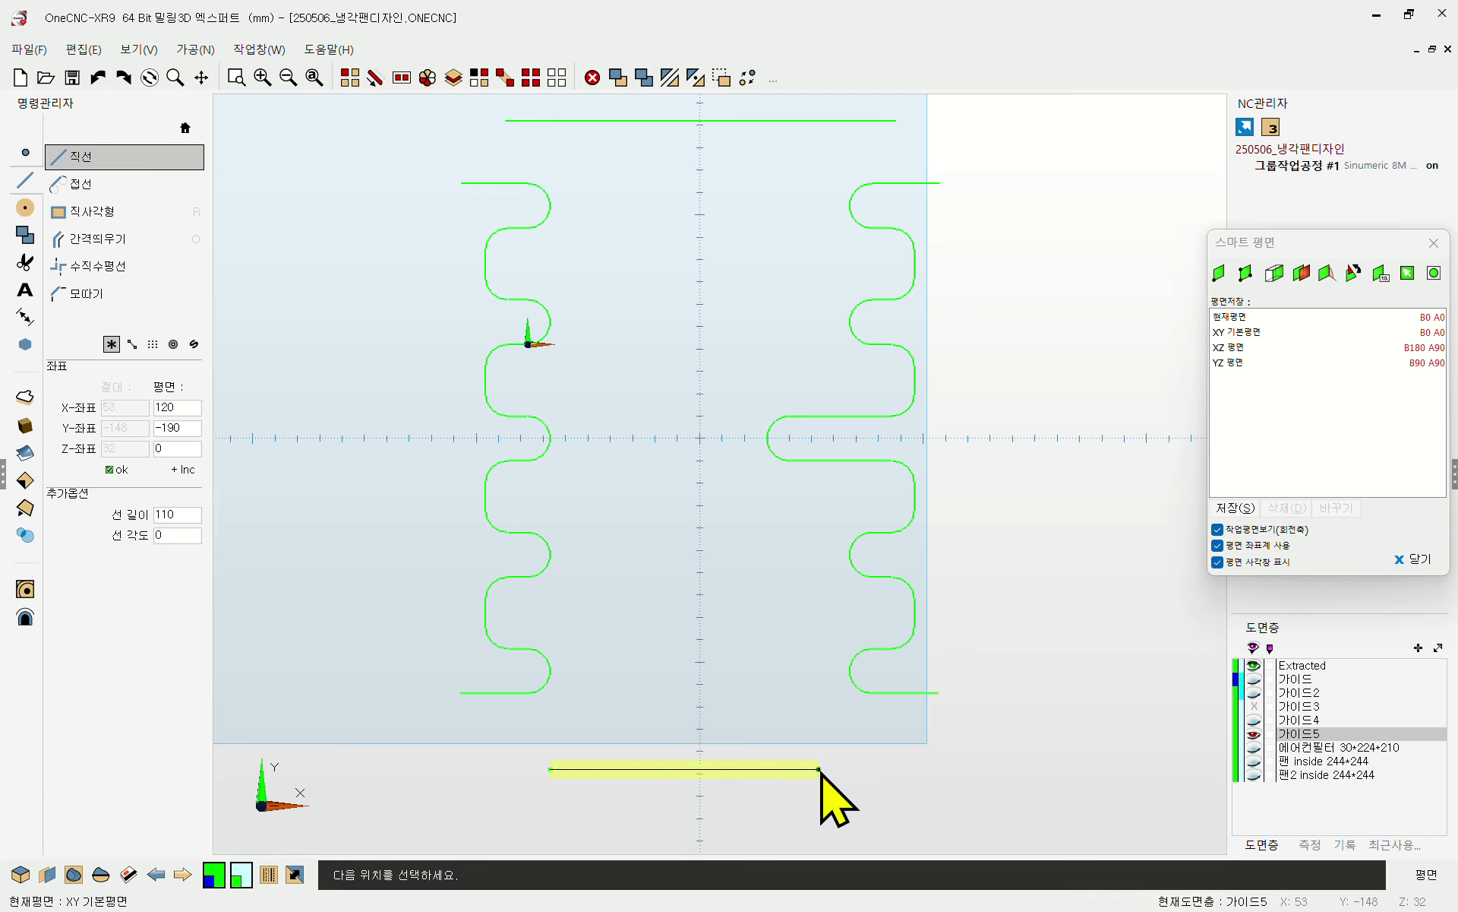
left_click(887, 770)
- Draw short vertical lines outside the lower-right, upper-right and upper-left contour ends, the upper-left one about 40 mm long
left_click(1042, 771)
left_click(1042, 771)
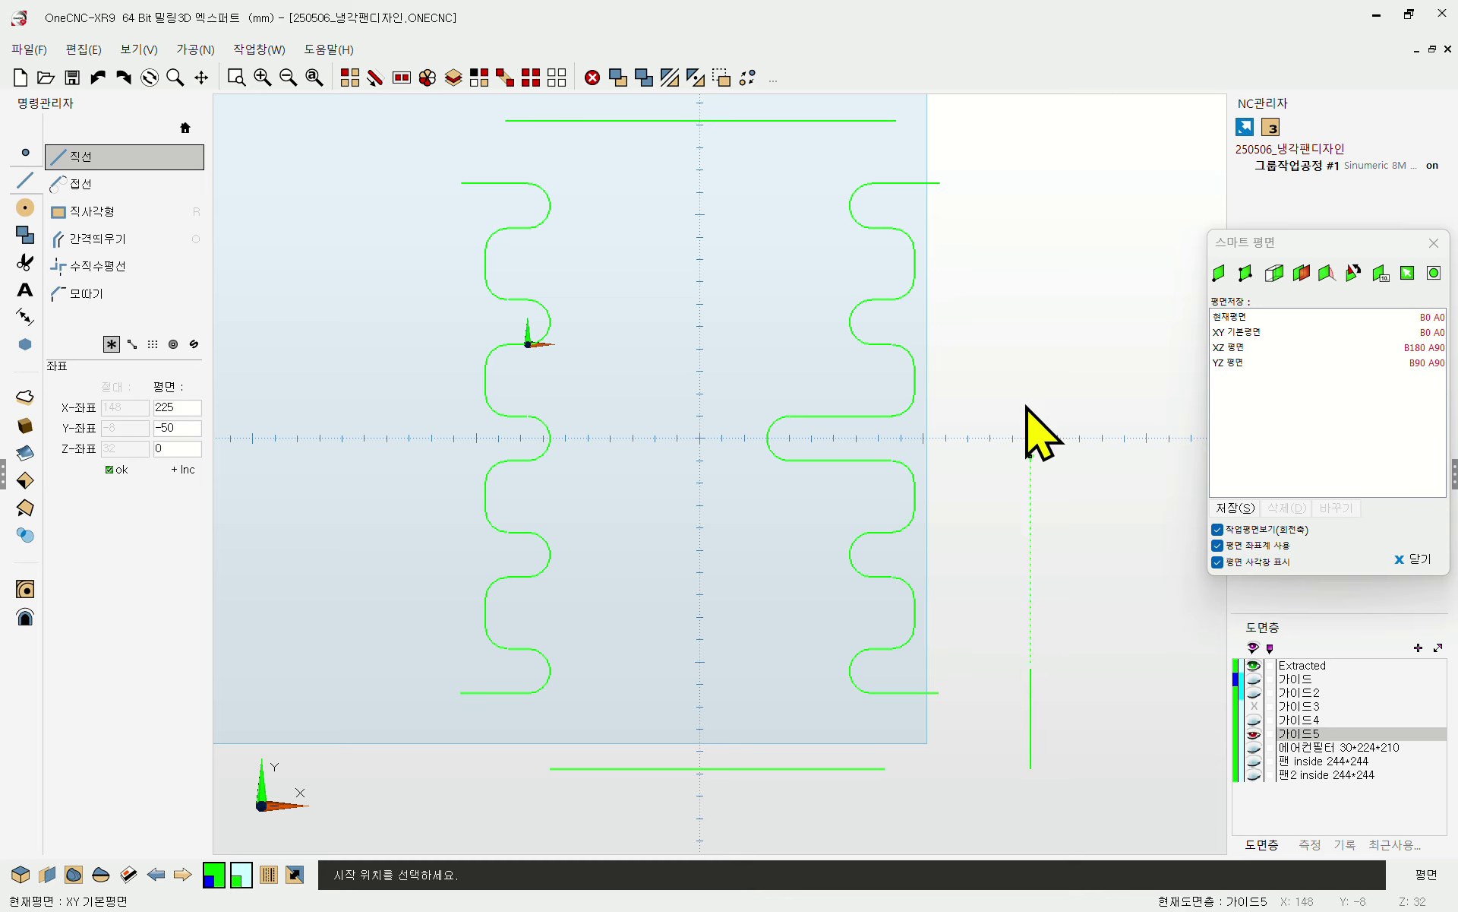
left_click(997, 121)
left_click(996, 210)
left_click(372, 121)
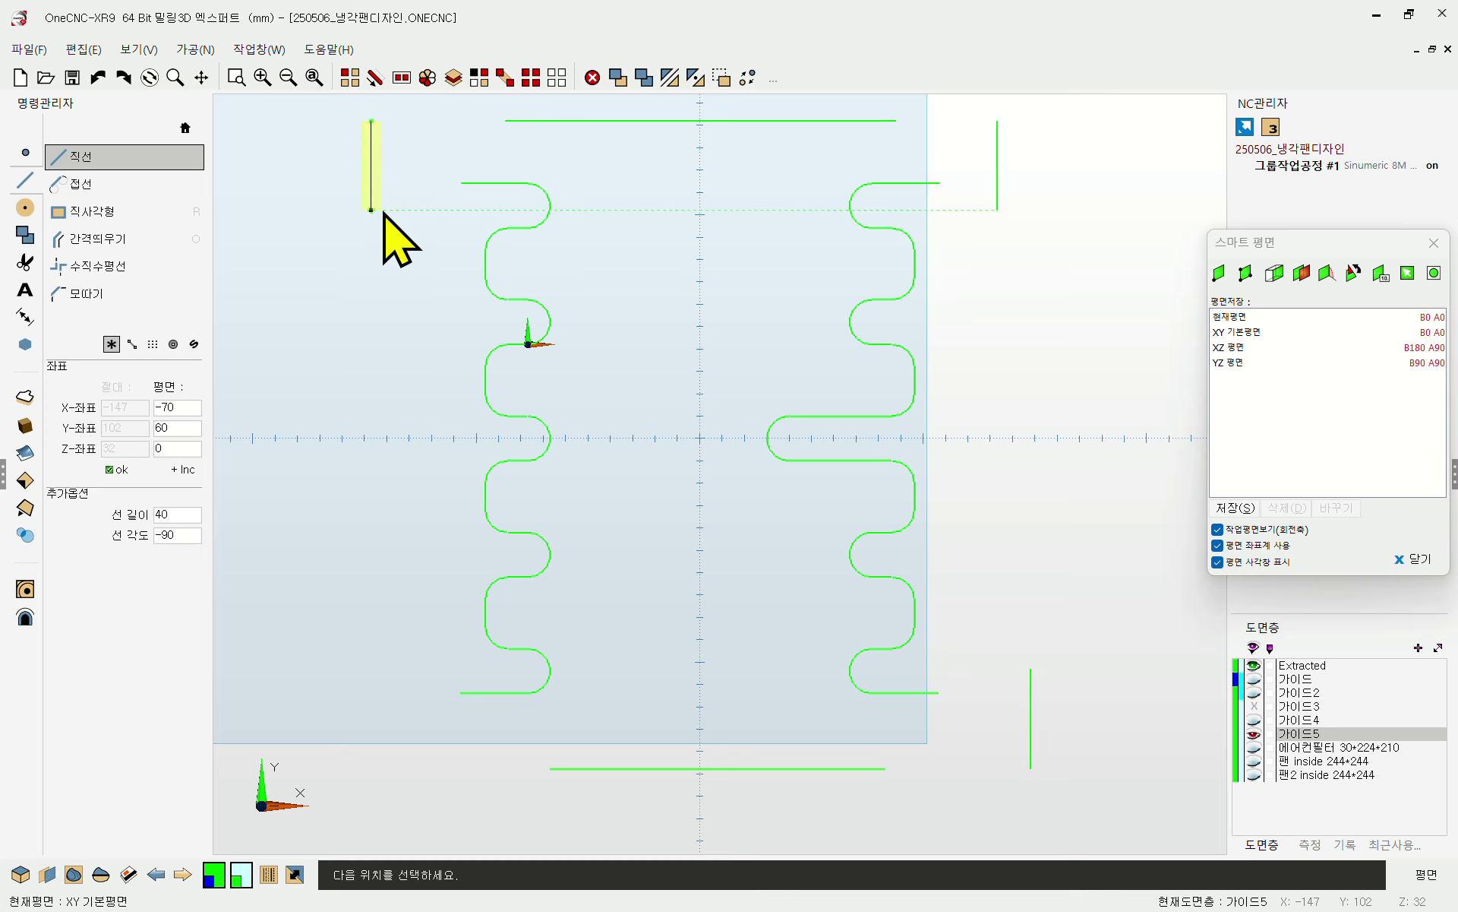
left_click(384, 211)
- Draw a short vertical line outside the lower-left contour end and delete the stray slanted line beside it
left_click(394, 678)
left_click(414, 748)
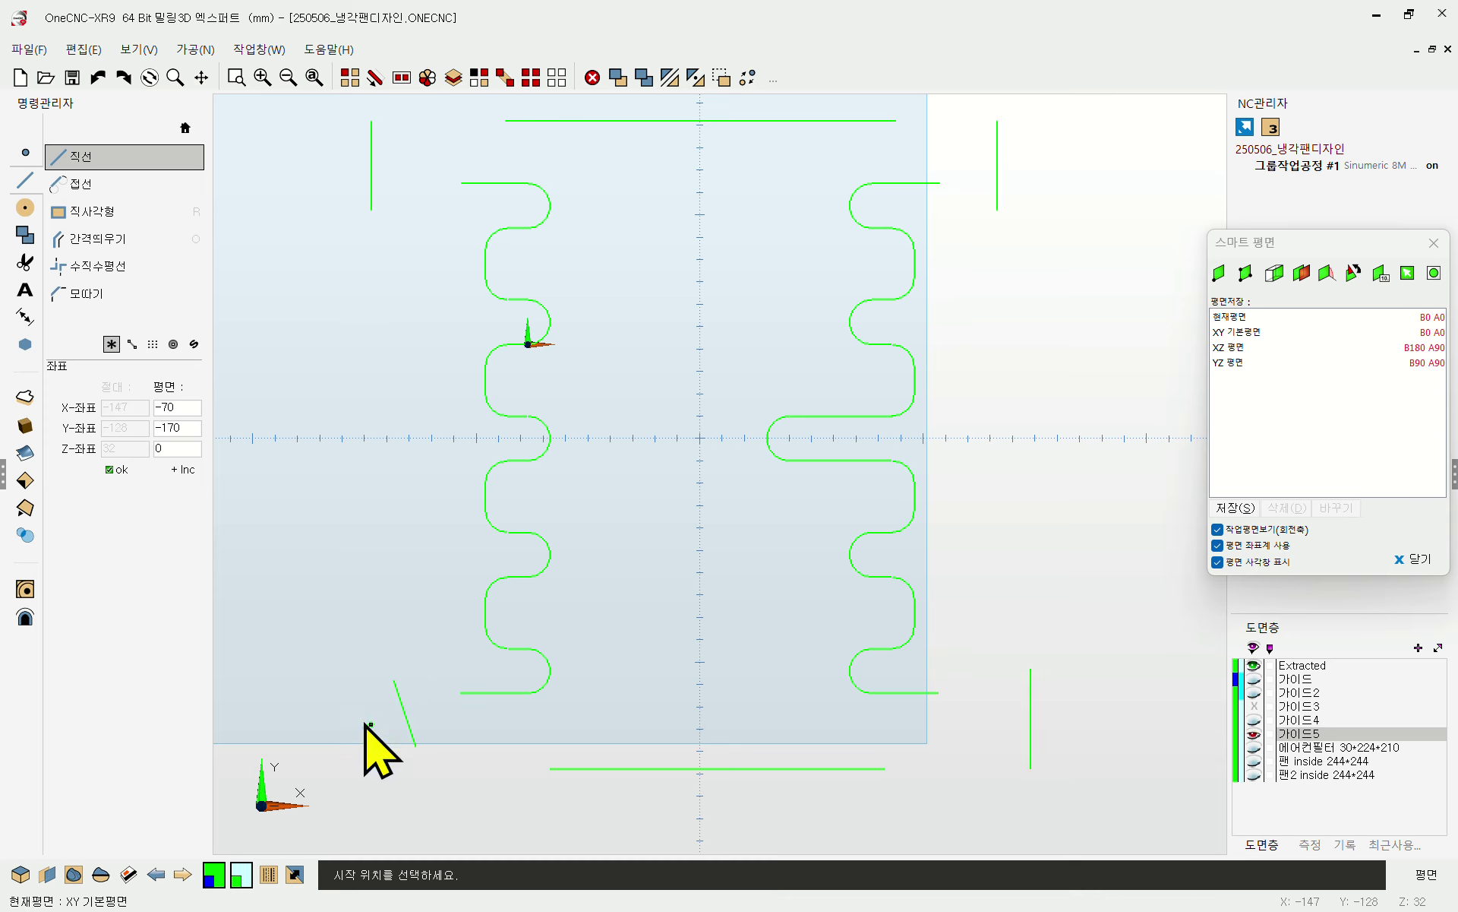
left_click(370, 703)
left_click(371, 813)
key("Escape")
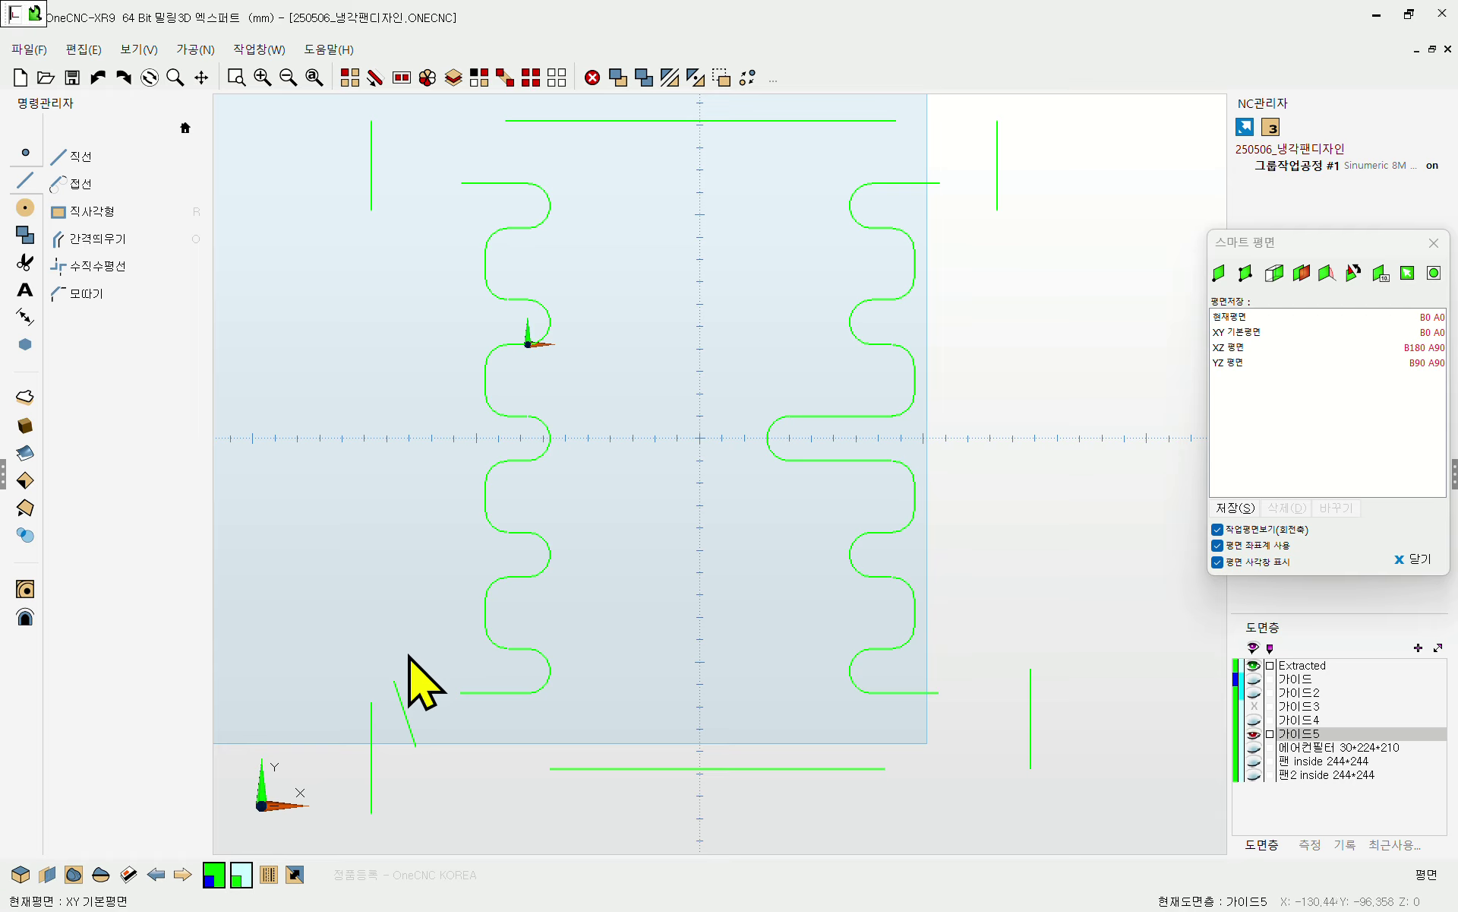
key("Delete")
left_click(408, 743)
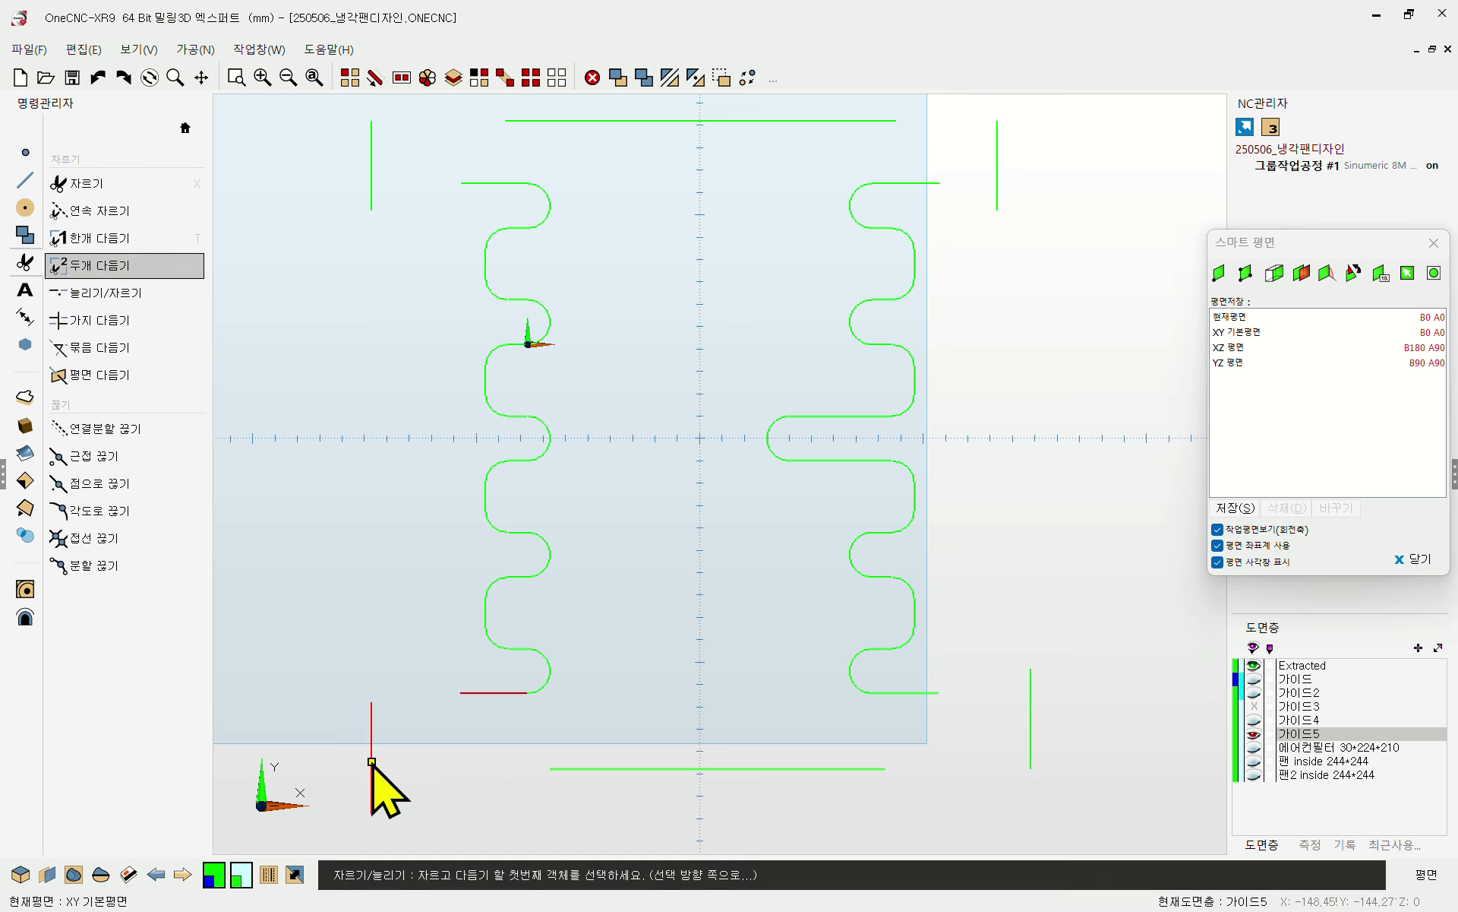
- Join the lower contour ends, both lower vertical lines and the lower horizontal line into corners with the two-entity trim
key("Escape")
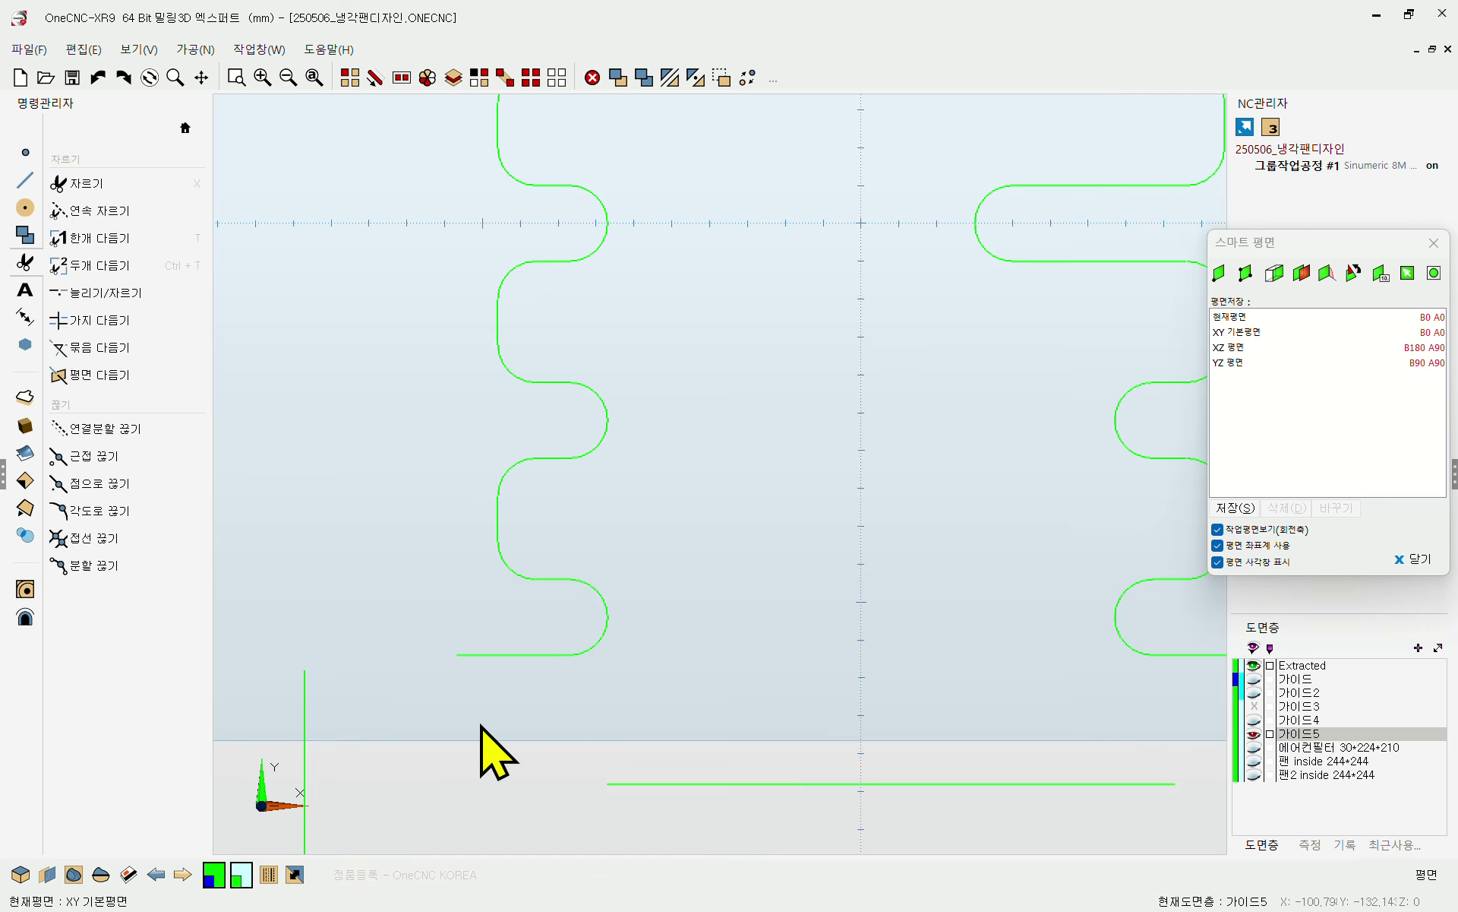
middle_click_drag(428, 698, 479, 619)
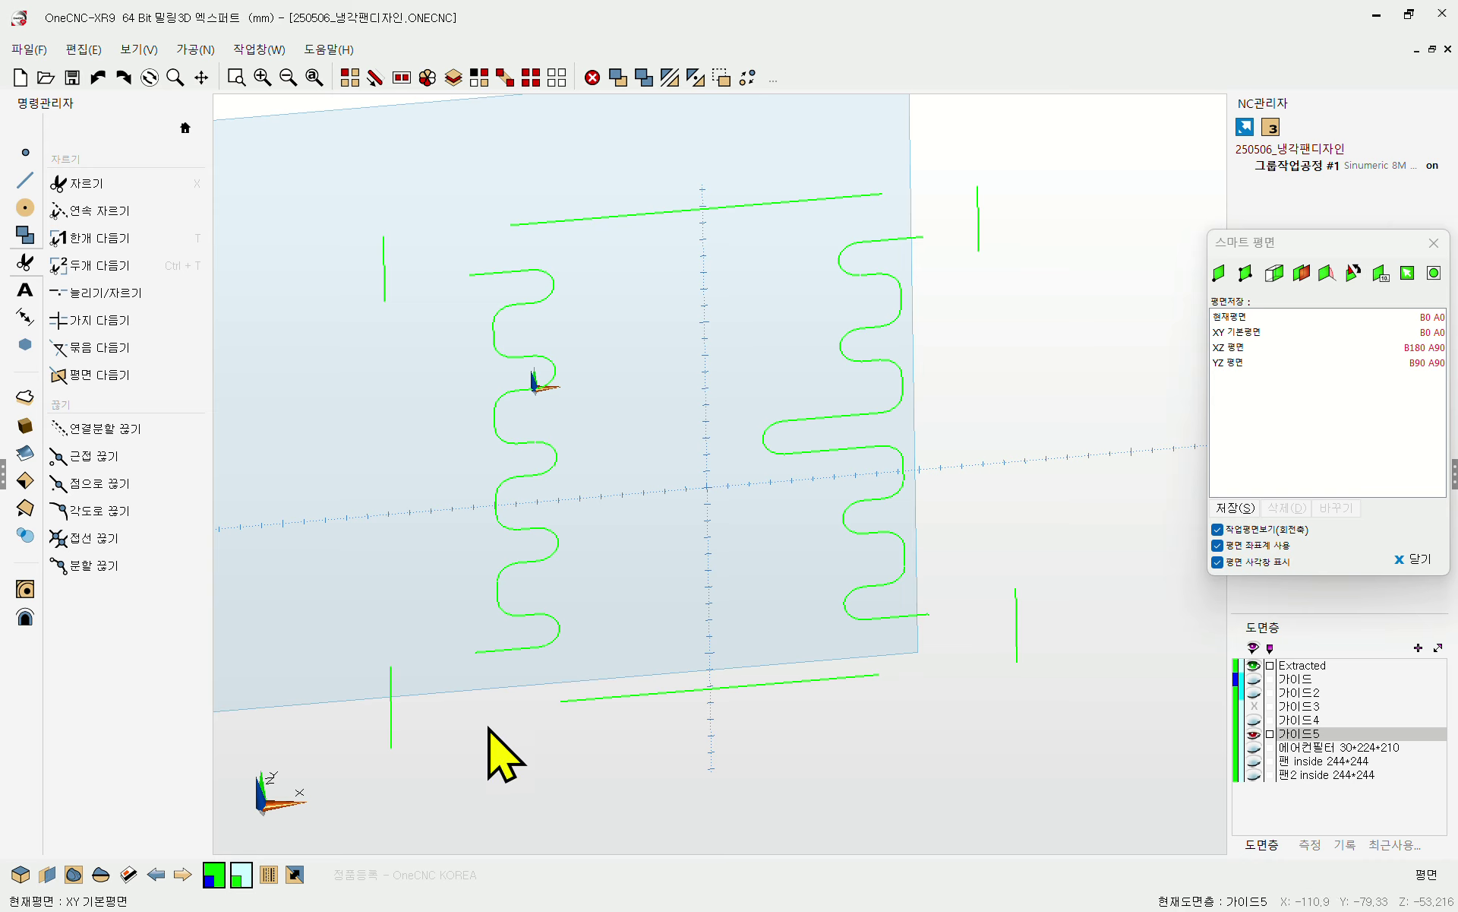
key("ctrl+t")
scroll(384, 693, "down", 5)
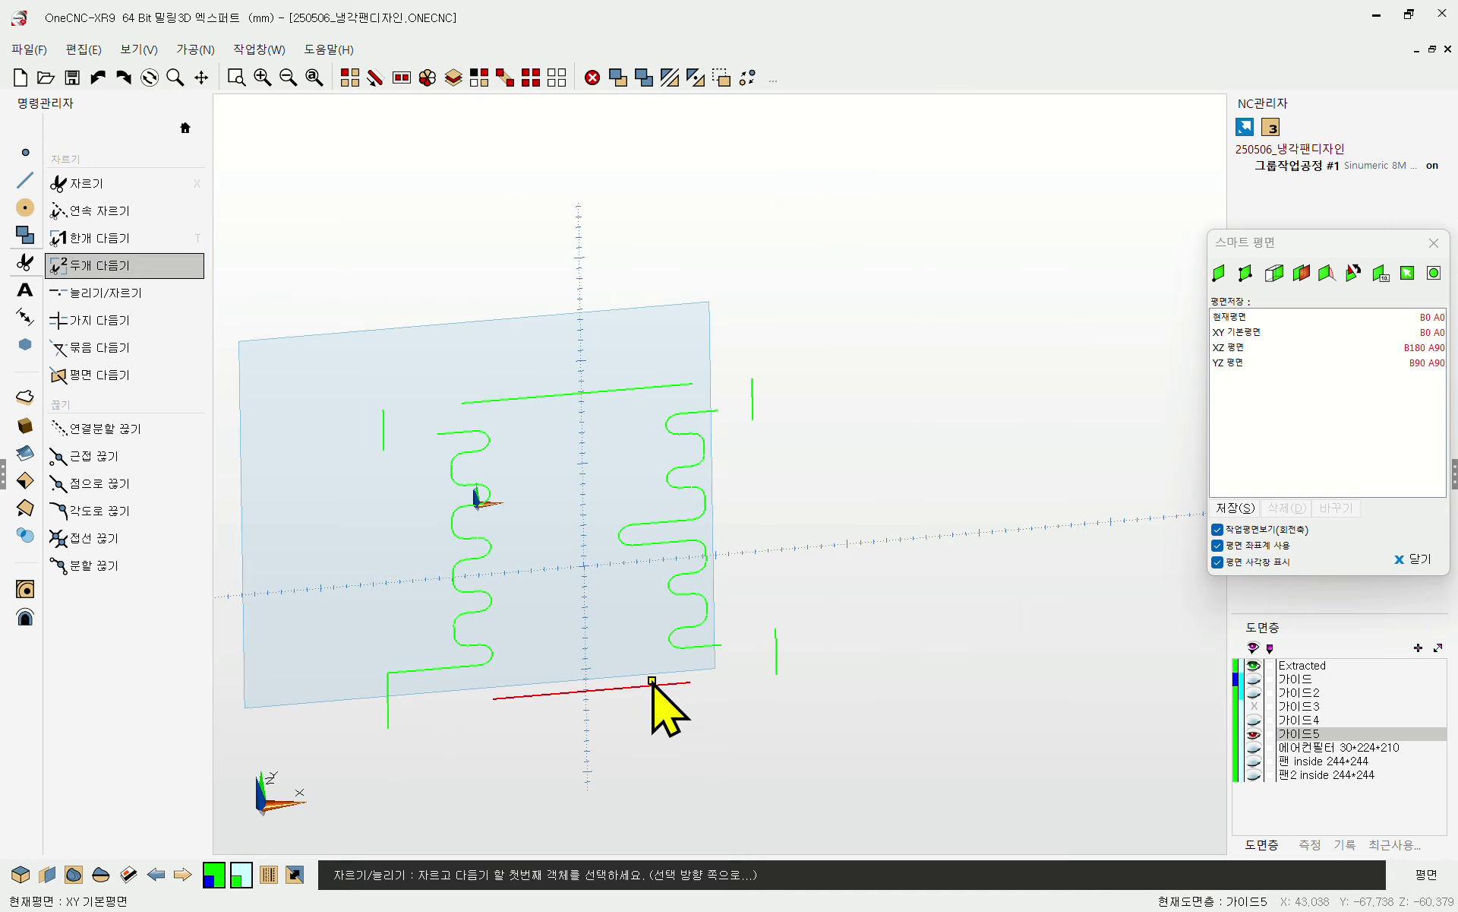
left_click(692, 662)
left_click(785, 644)
left_click(668, 683)
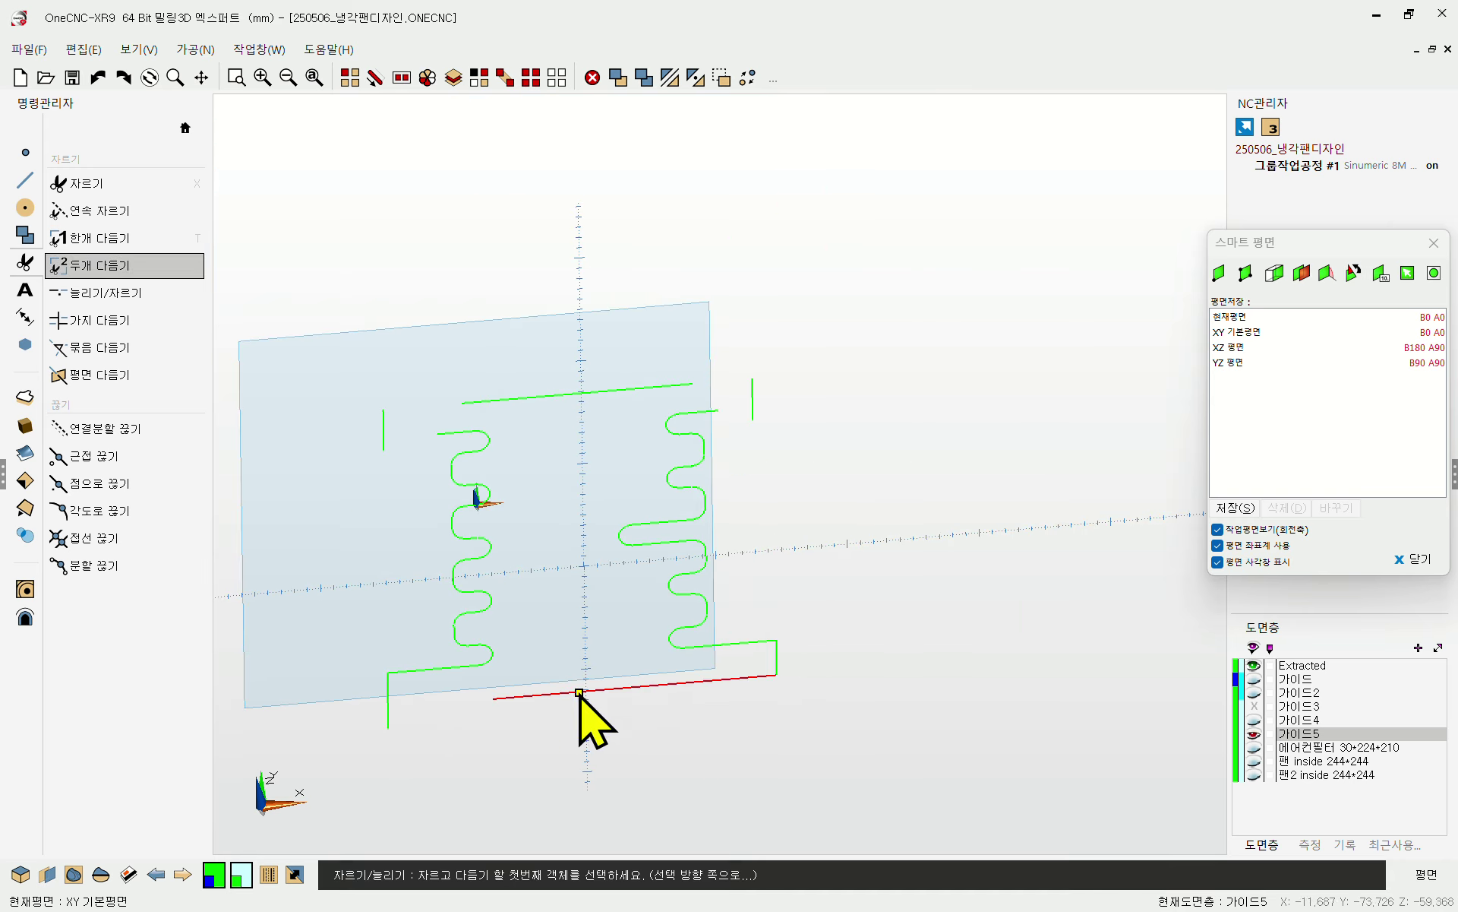
left_click(389, 714)
- Join the upper contour ends, both upper vertical lines and the upper horizontal line into corners with the two-entity trim
left_click(467, 433)
left_click(377, 440)
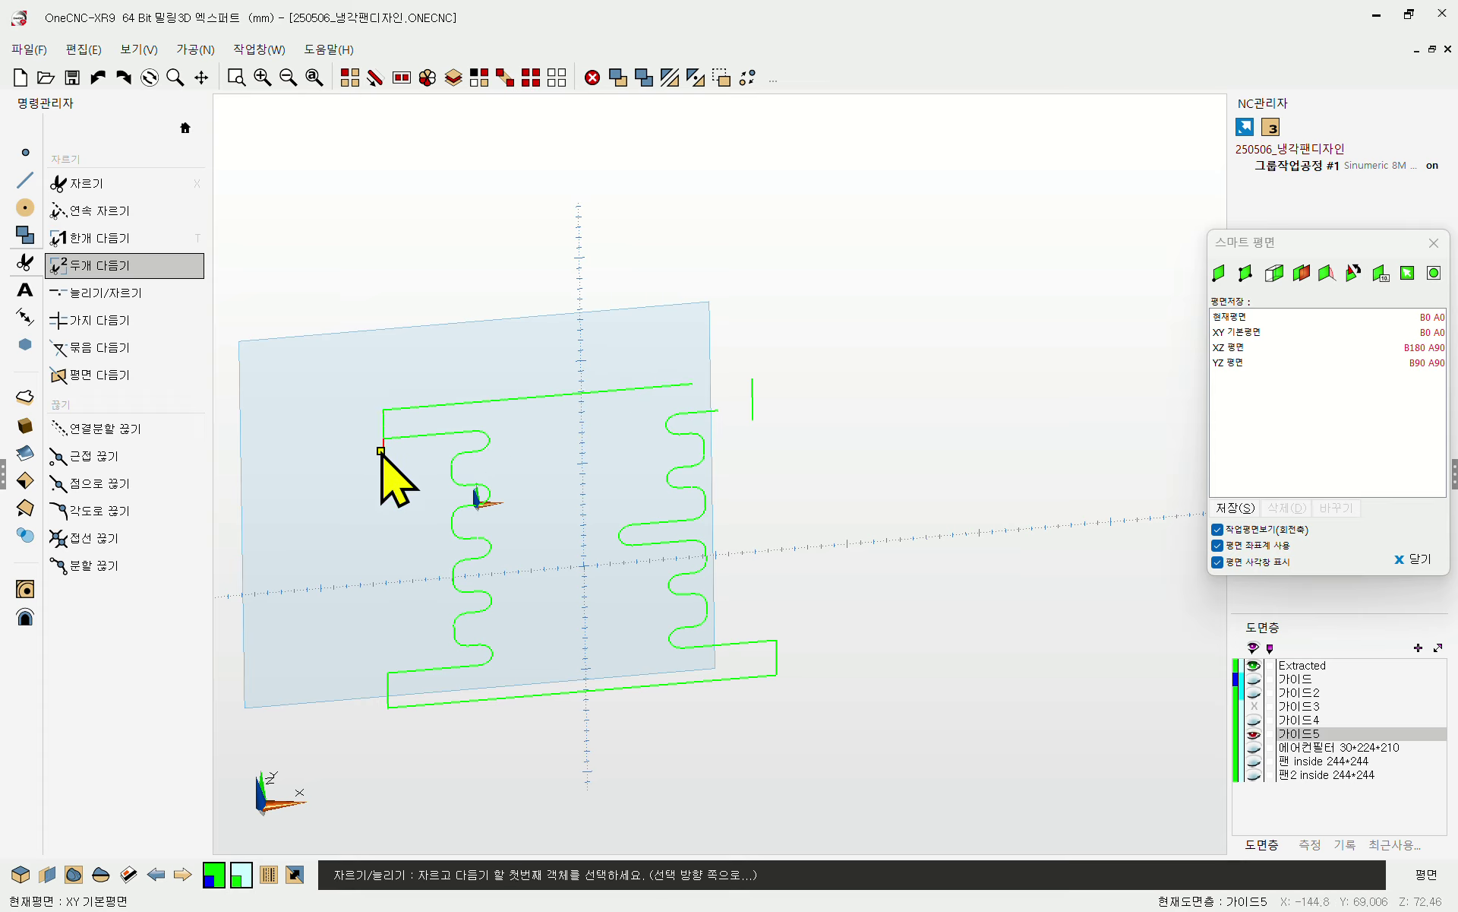
left_click(387, 420)
left_click(693, 385)
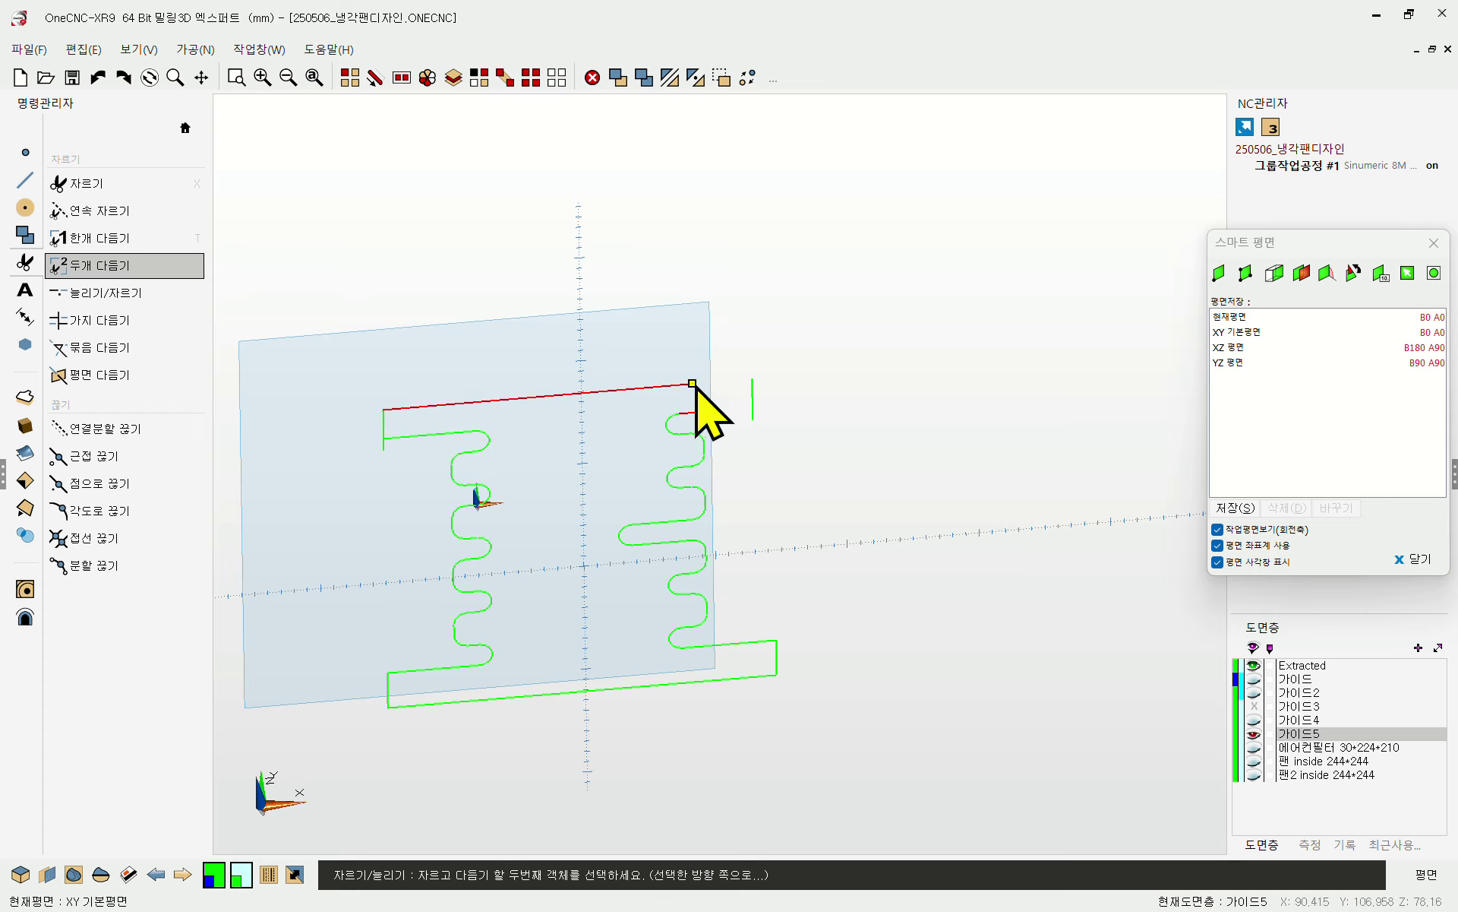
left_click(748, 397)
left_click(749, 398)
left_click(699, 407)
key("Escape")
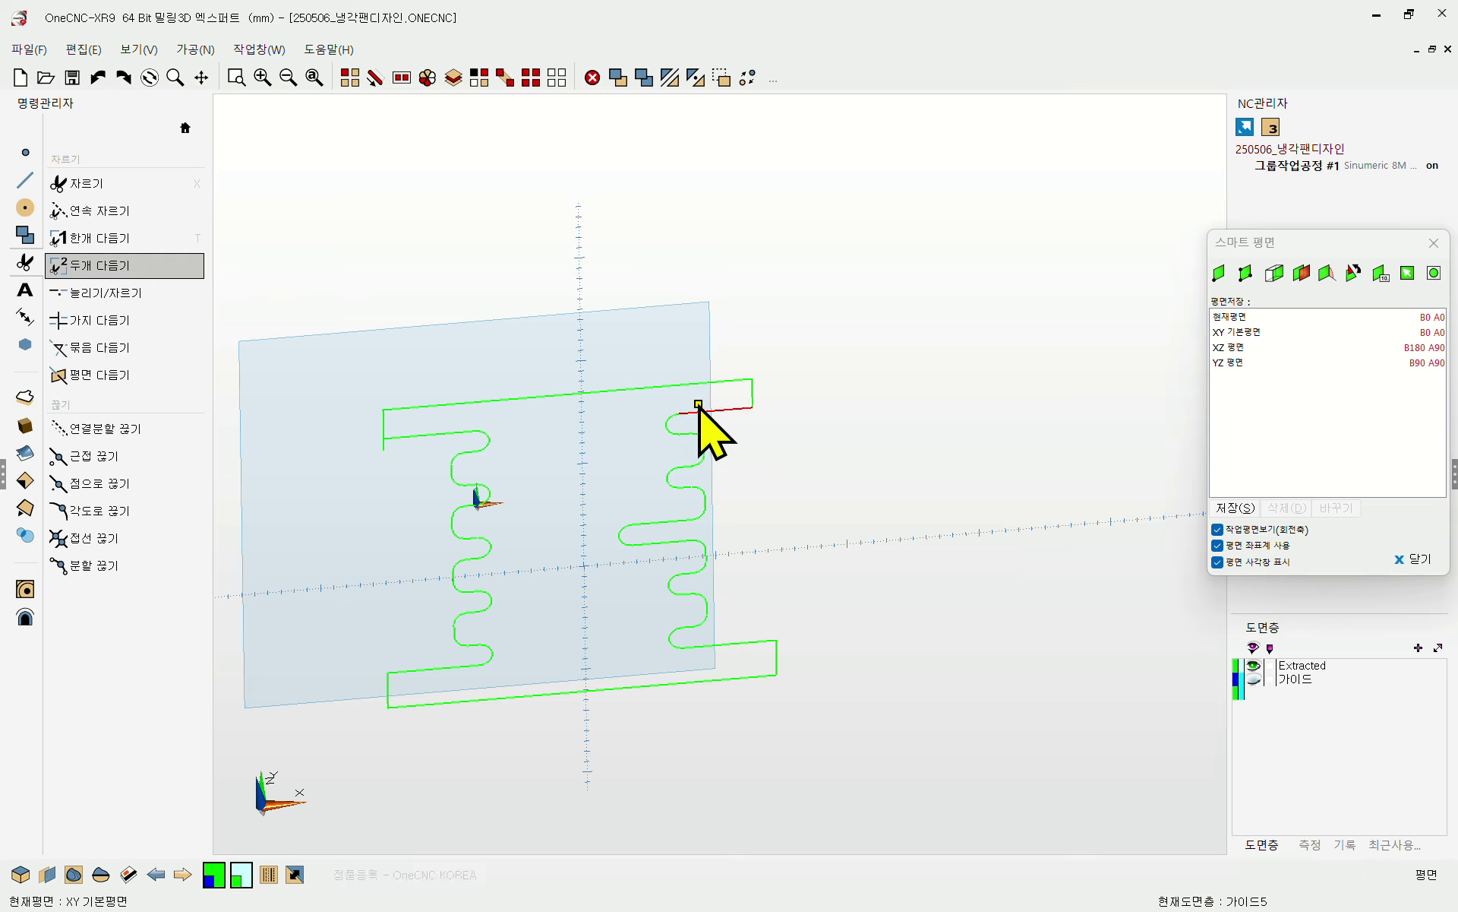
left_click(376, 76)
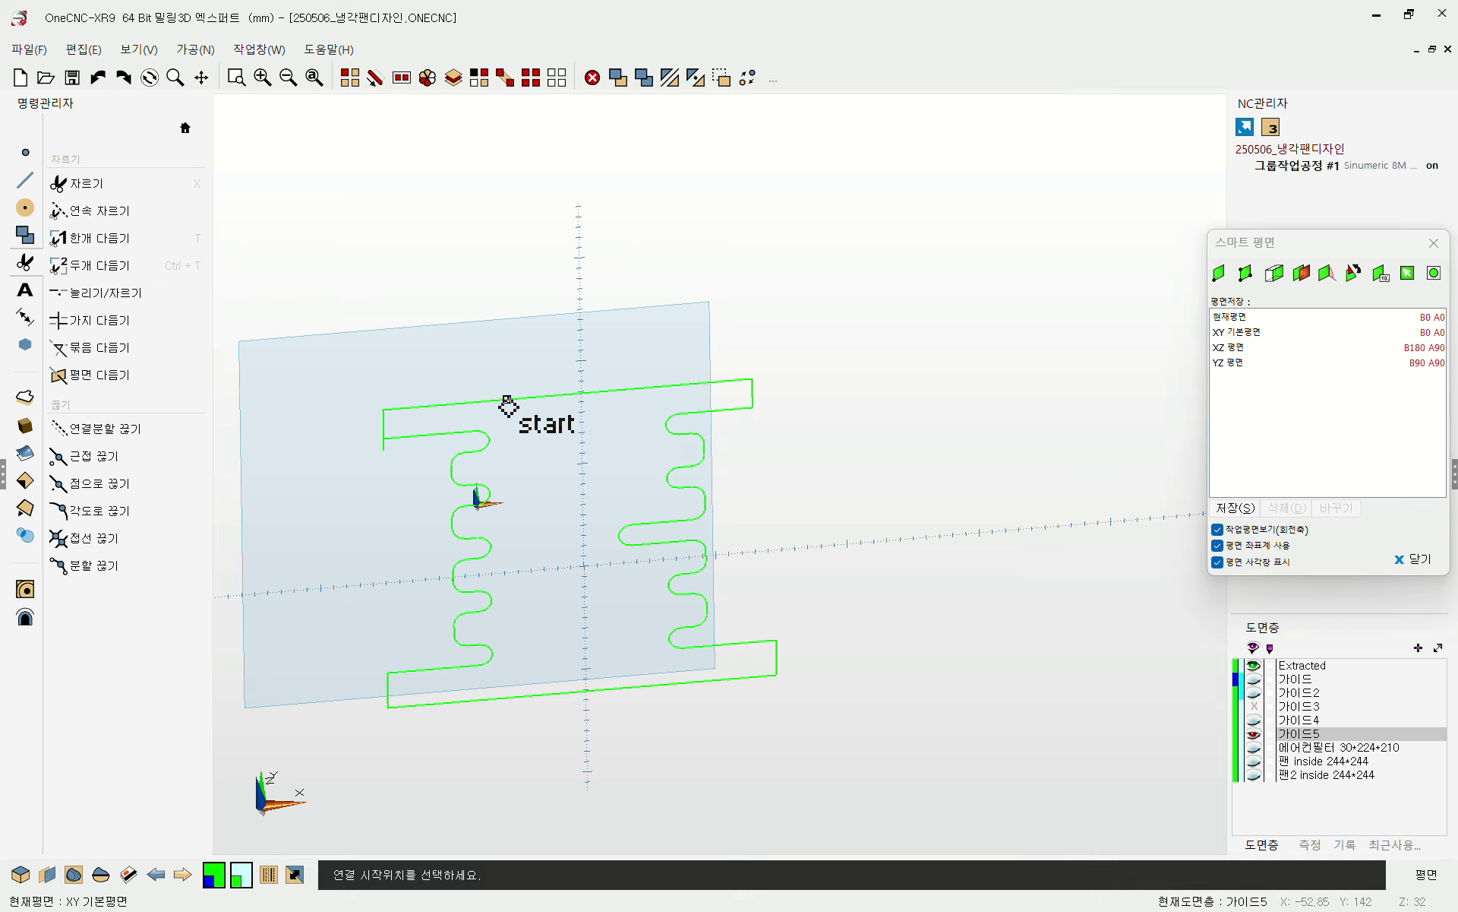
left_click(504, 400)
key("Escape")
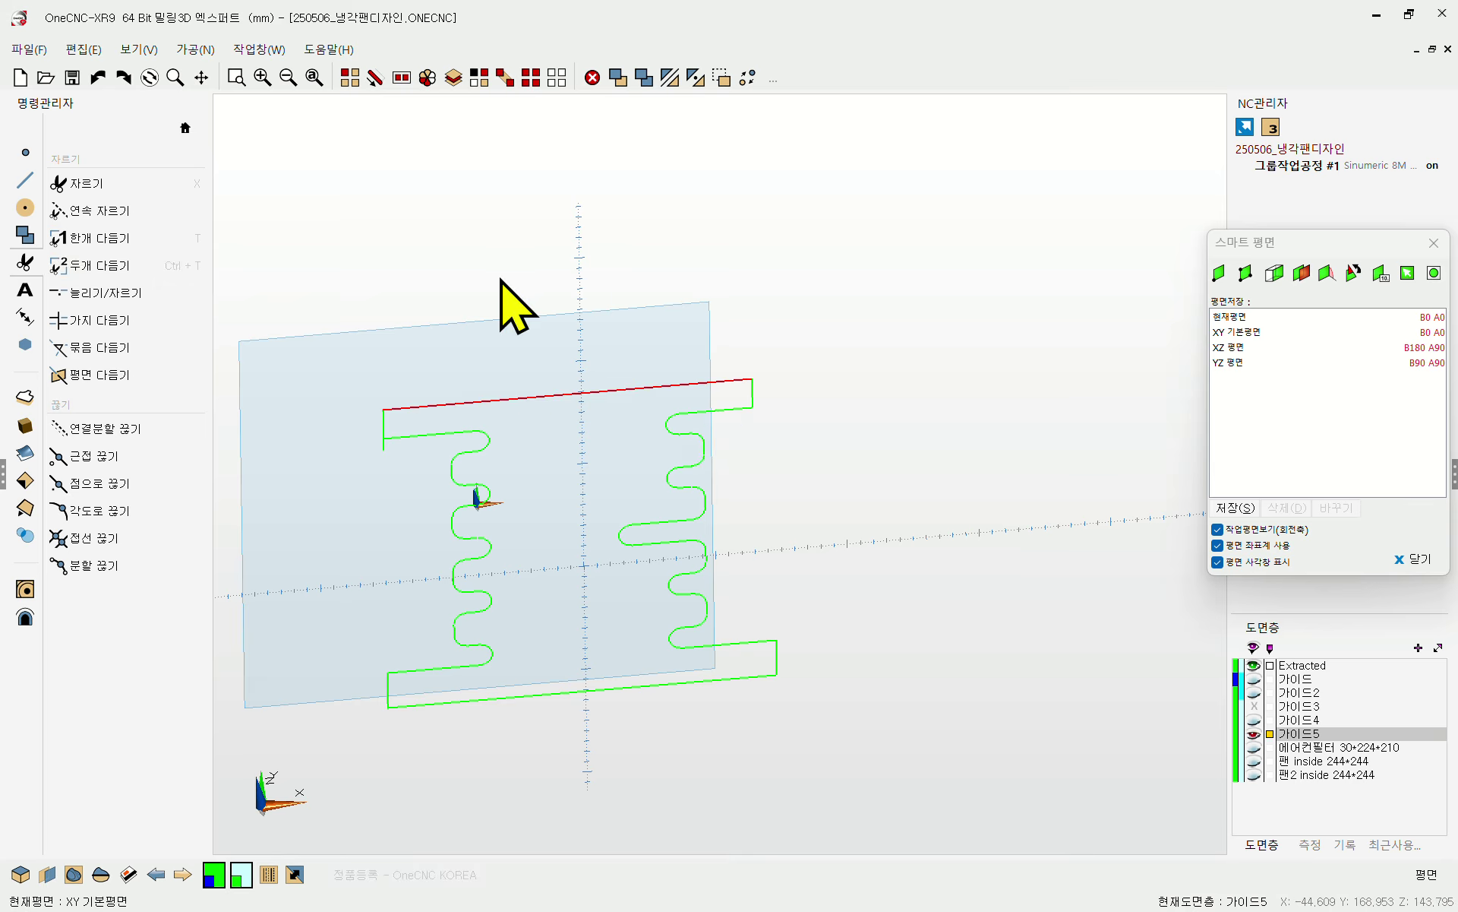
- Trim off the overhanging end of the upper-left vertical line below its junction with the wavy contour
key("x")
left_click(378, 447)
key("Escape")
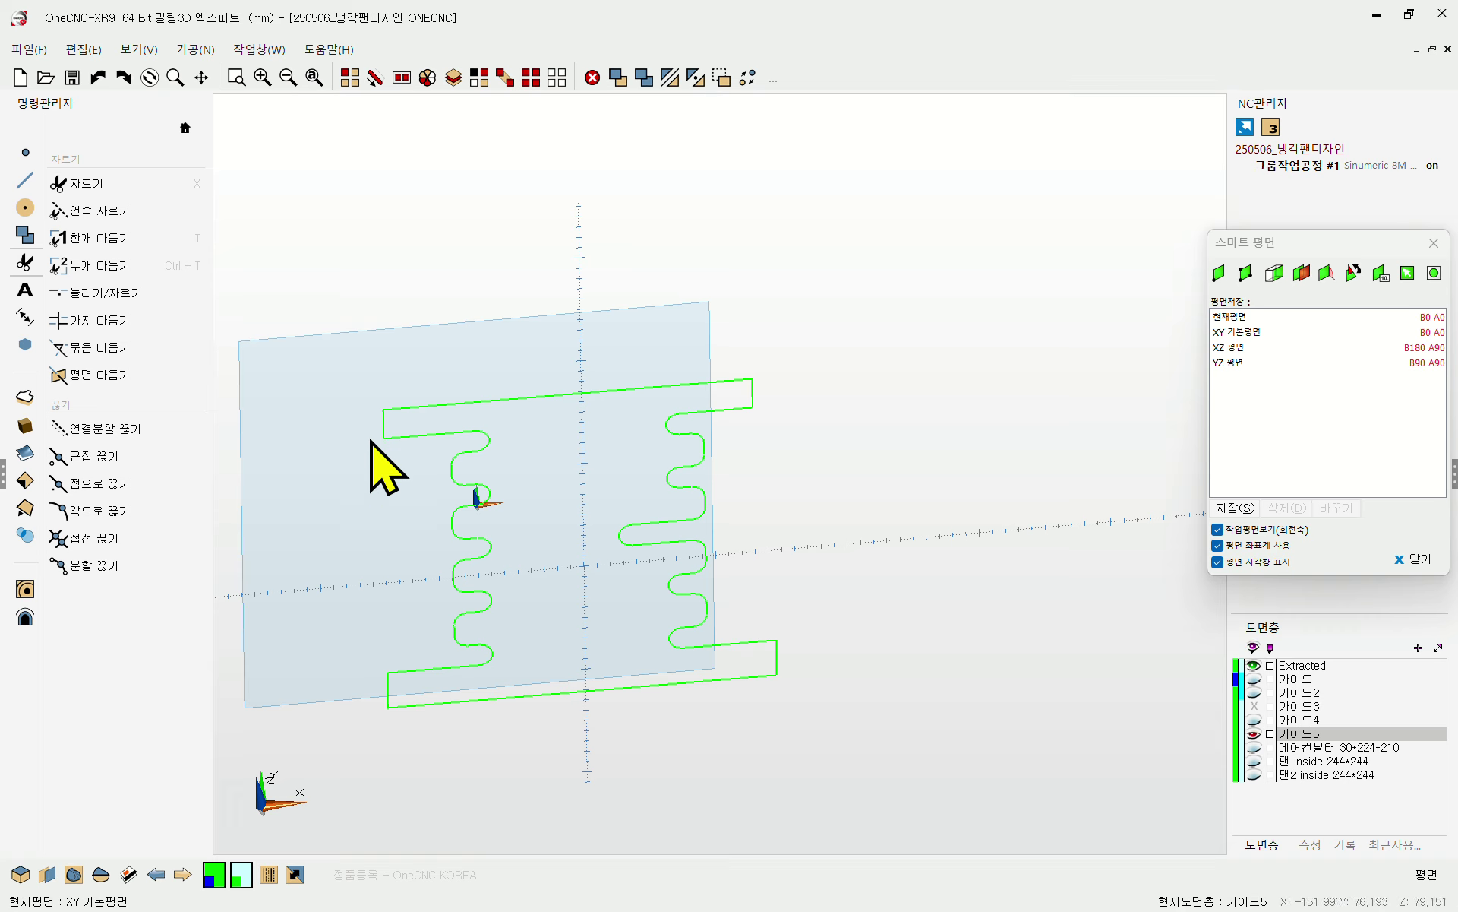
- Chain-select the whole closed outline and hide it
left_click(376, 77)
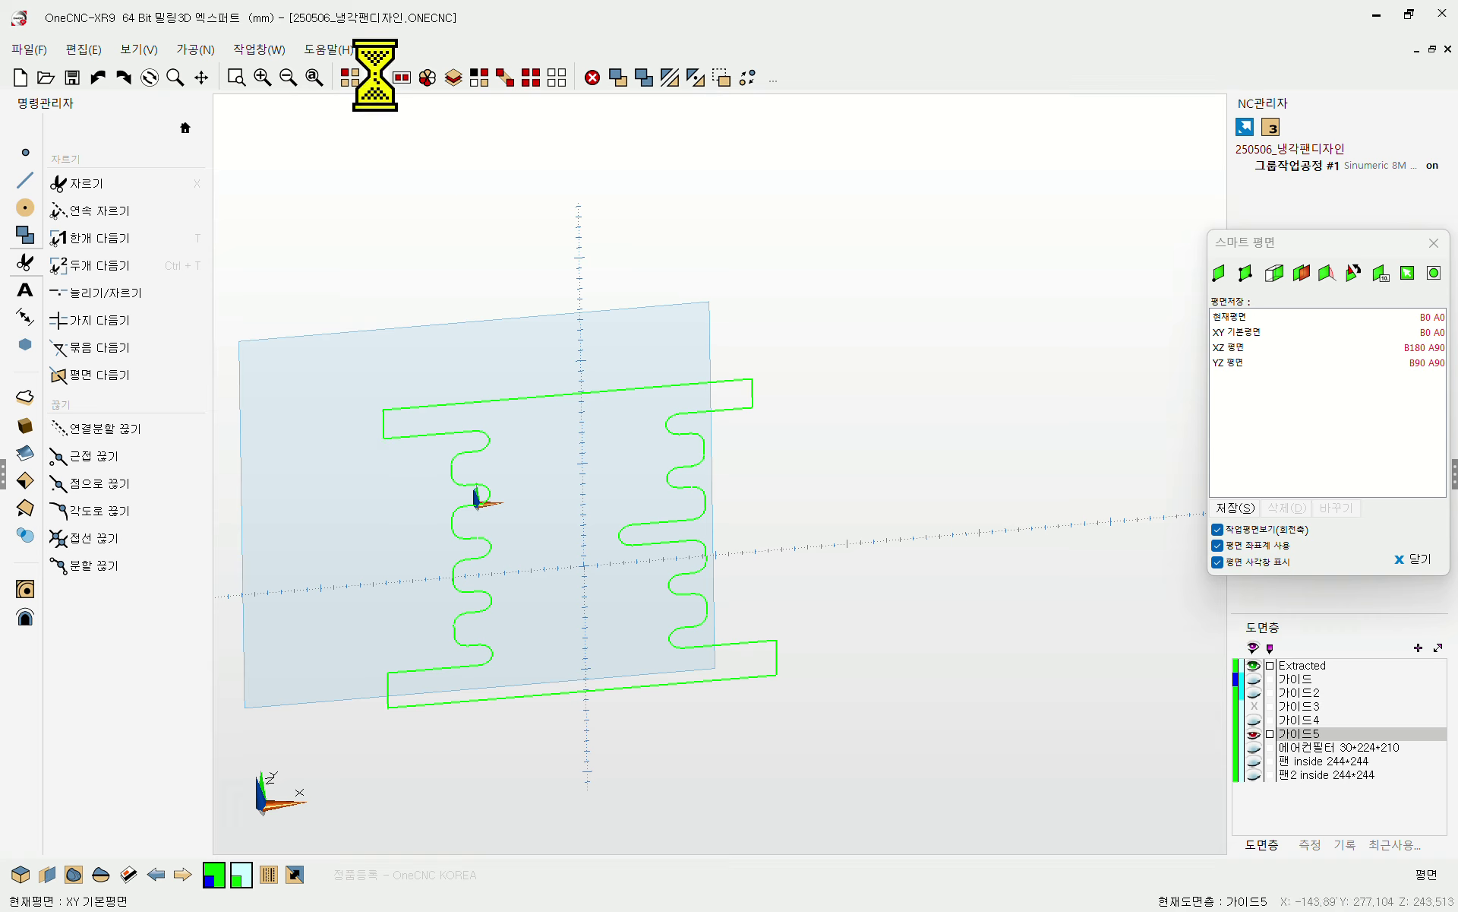
left_click(589, 392)
left_click(670, 368)
key("Escape")
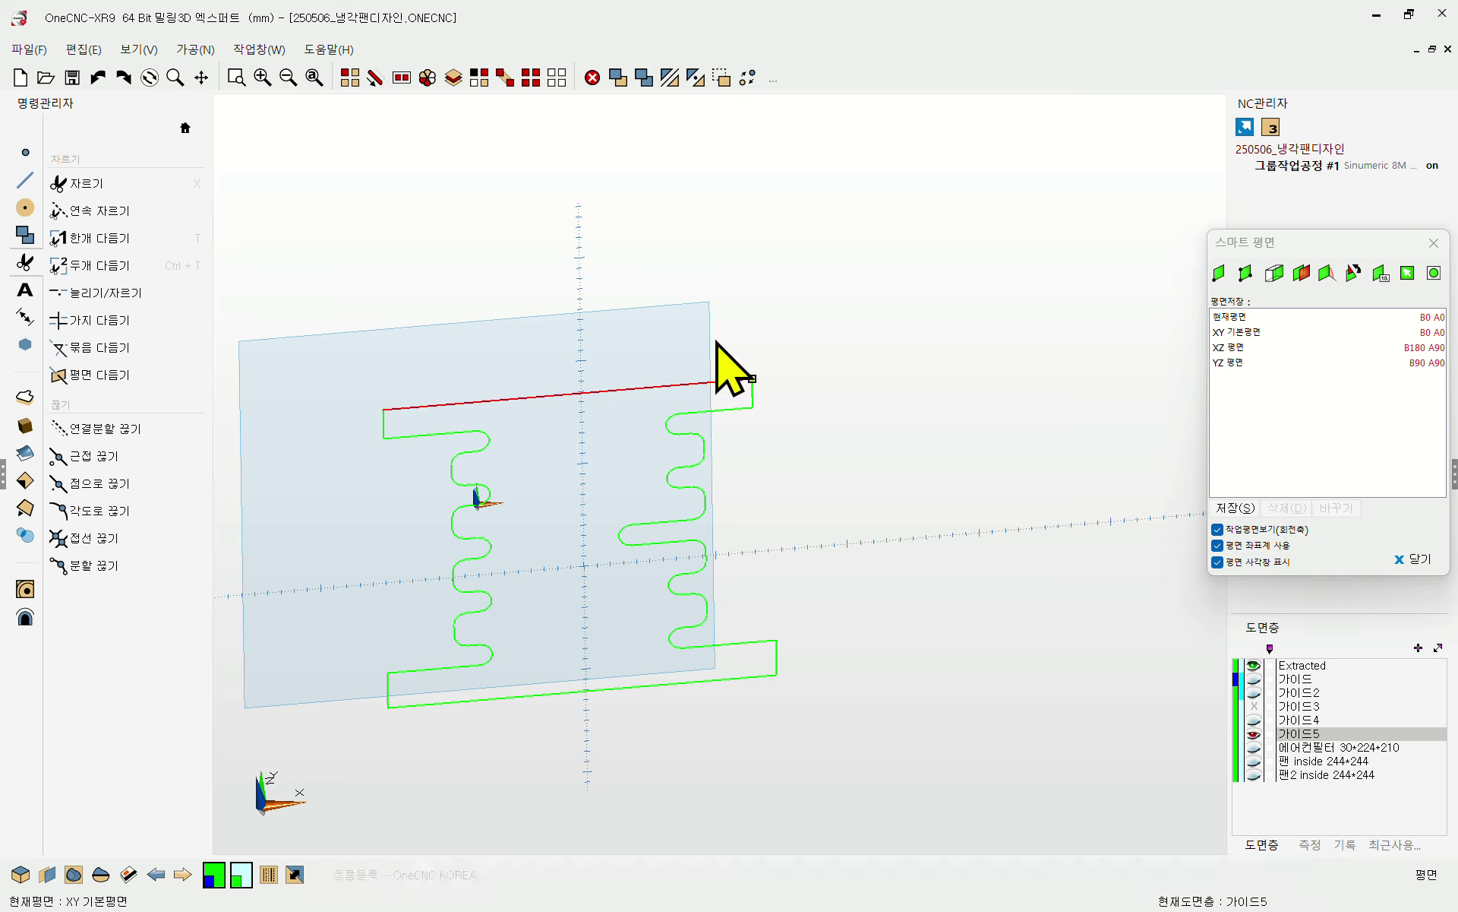
left_click(717, 343)
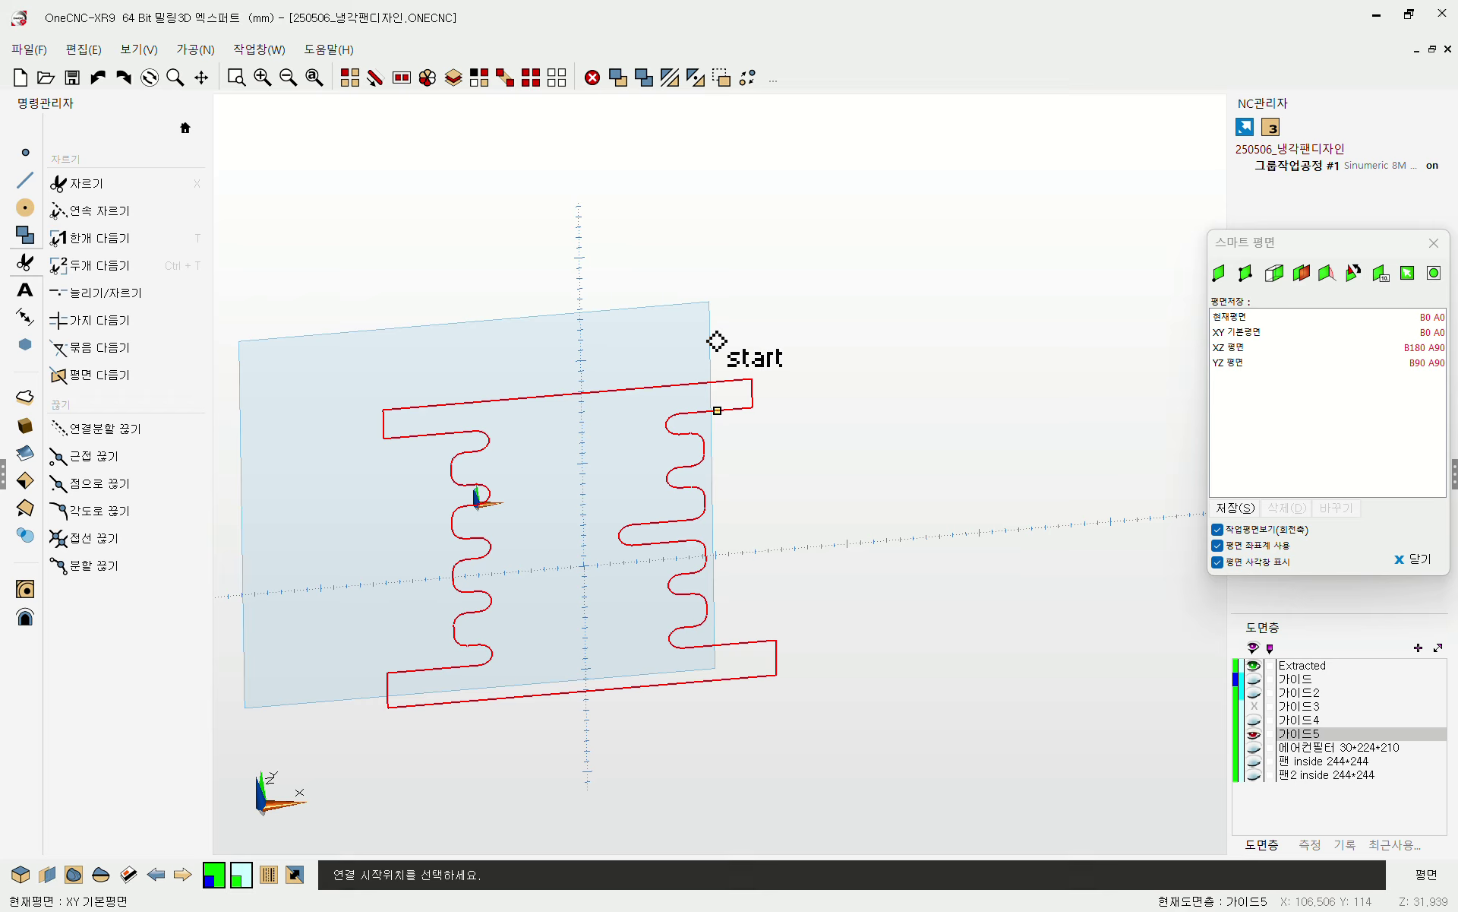
left_click(717, 343)
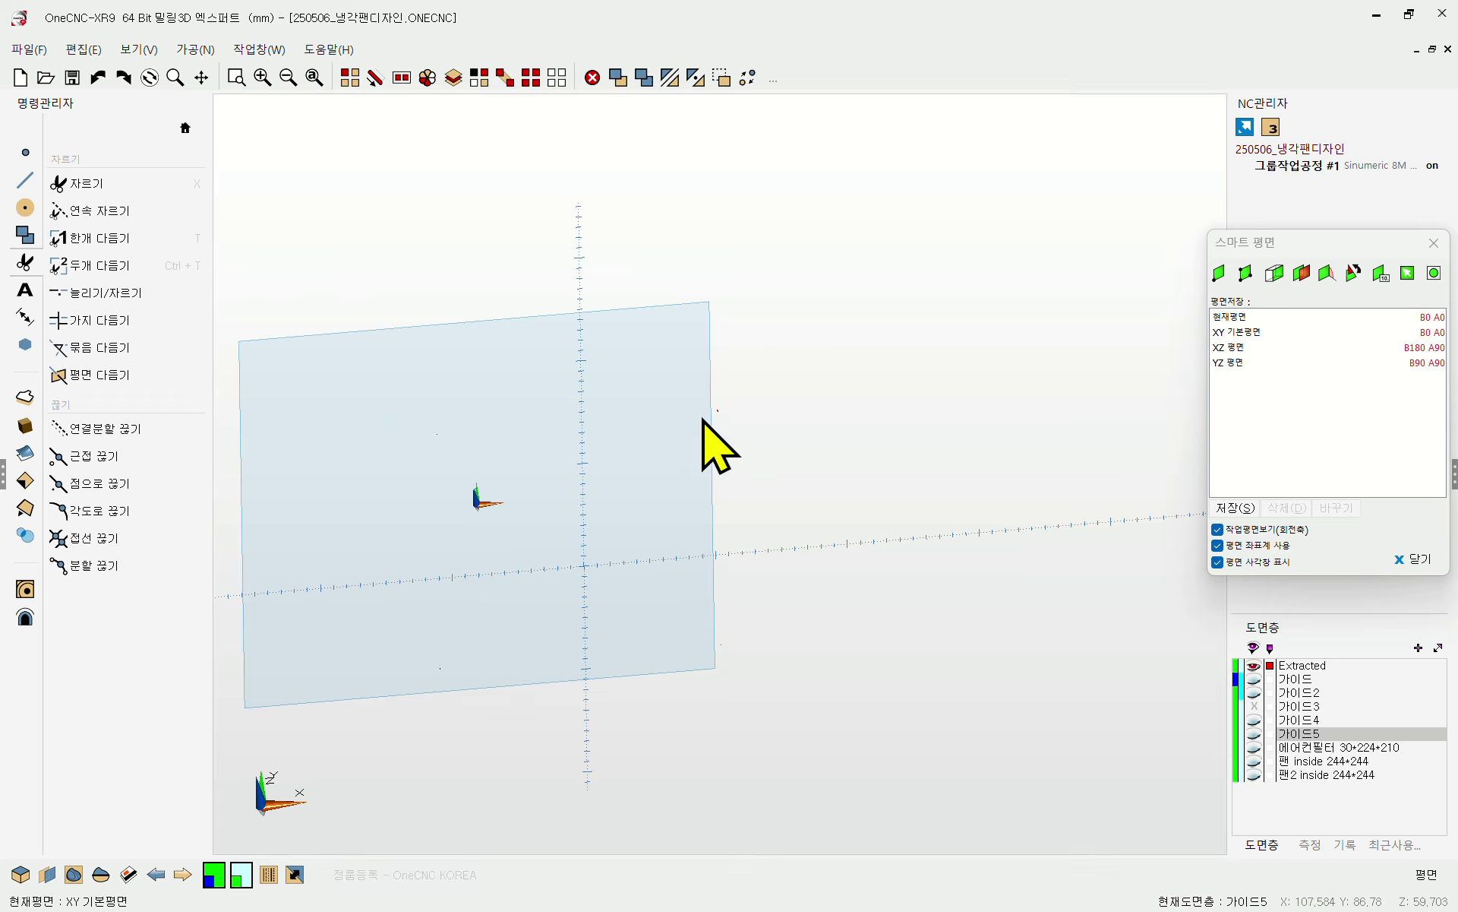
key("h")
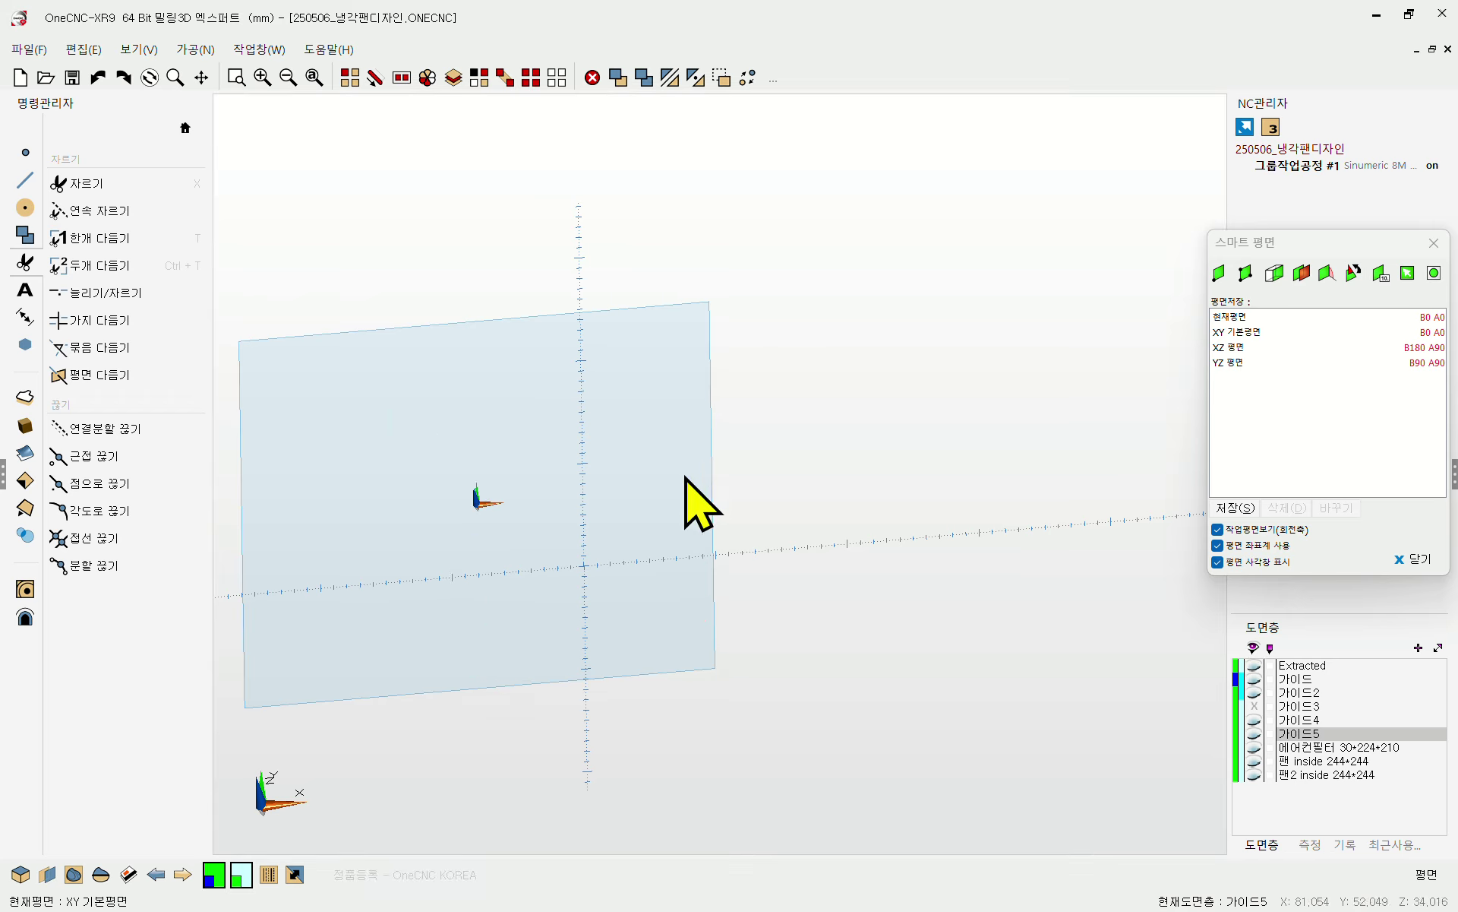
- Show the hollow box of the 가이드5 layer together with the closed outline, including the Extracted layer's contours
left_click(1254, 734)
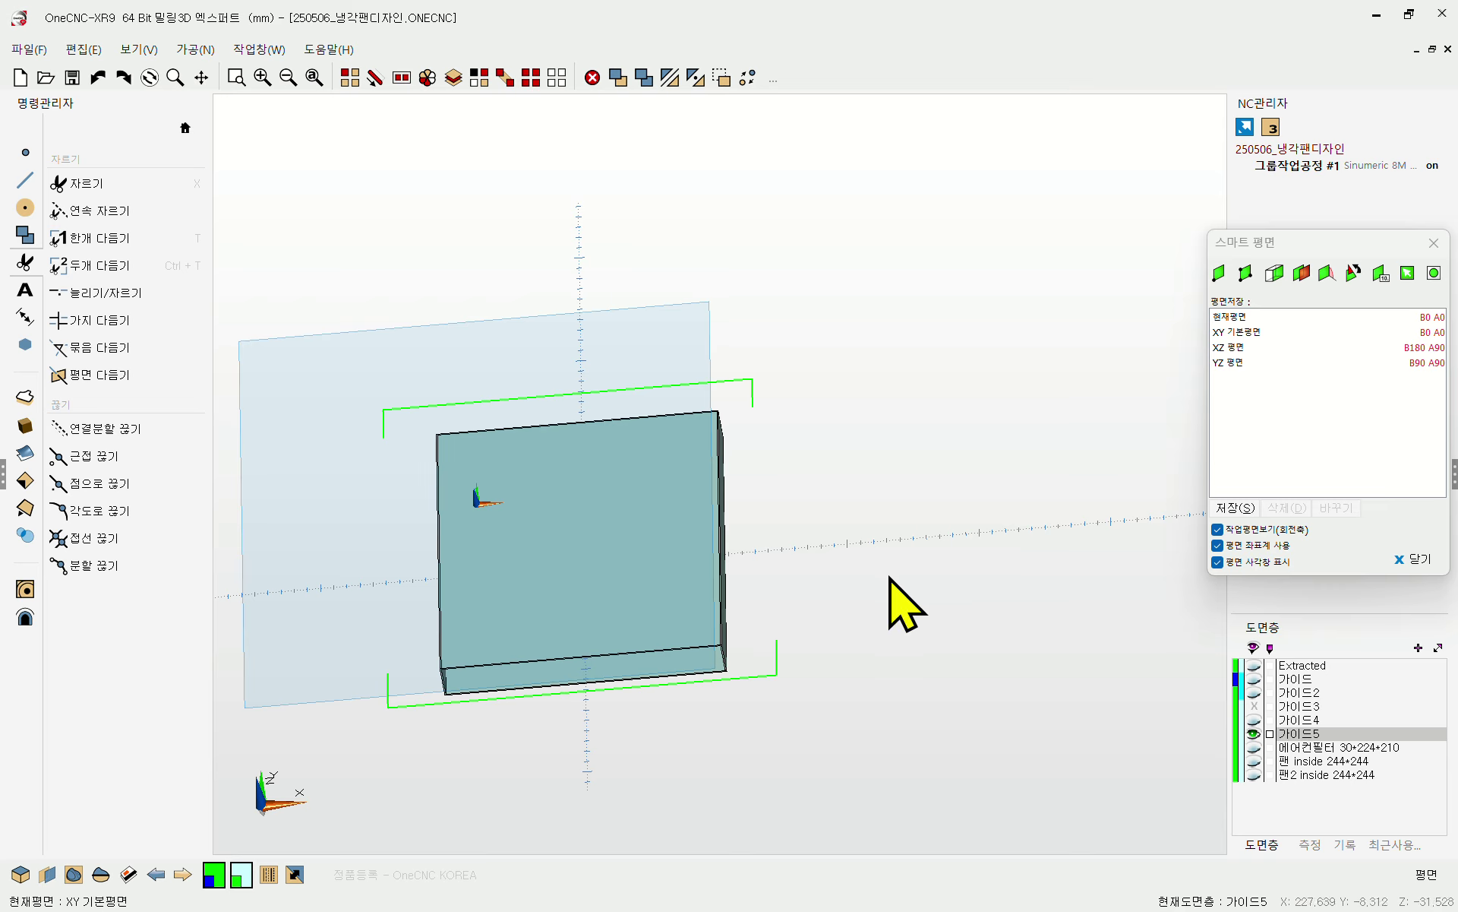
middle_click_drag(1093, 599, 961, 553)
left_click(1253, 734)
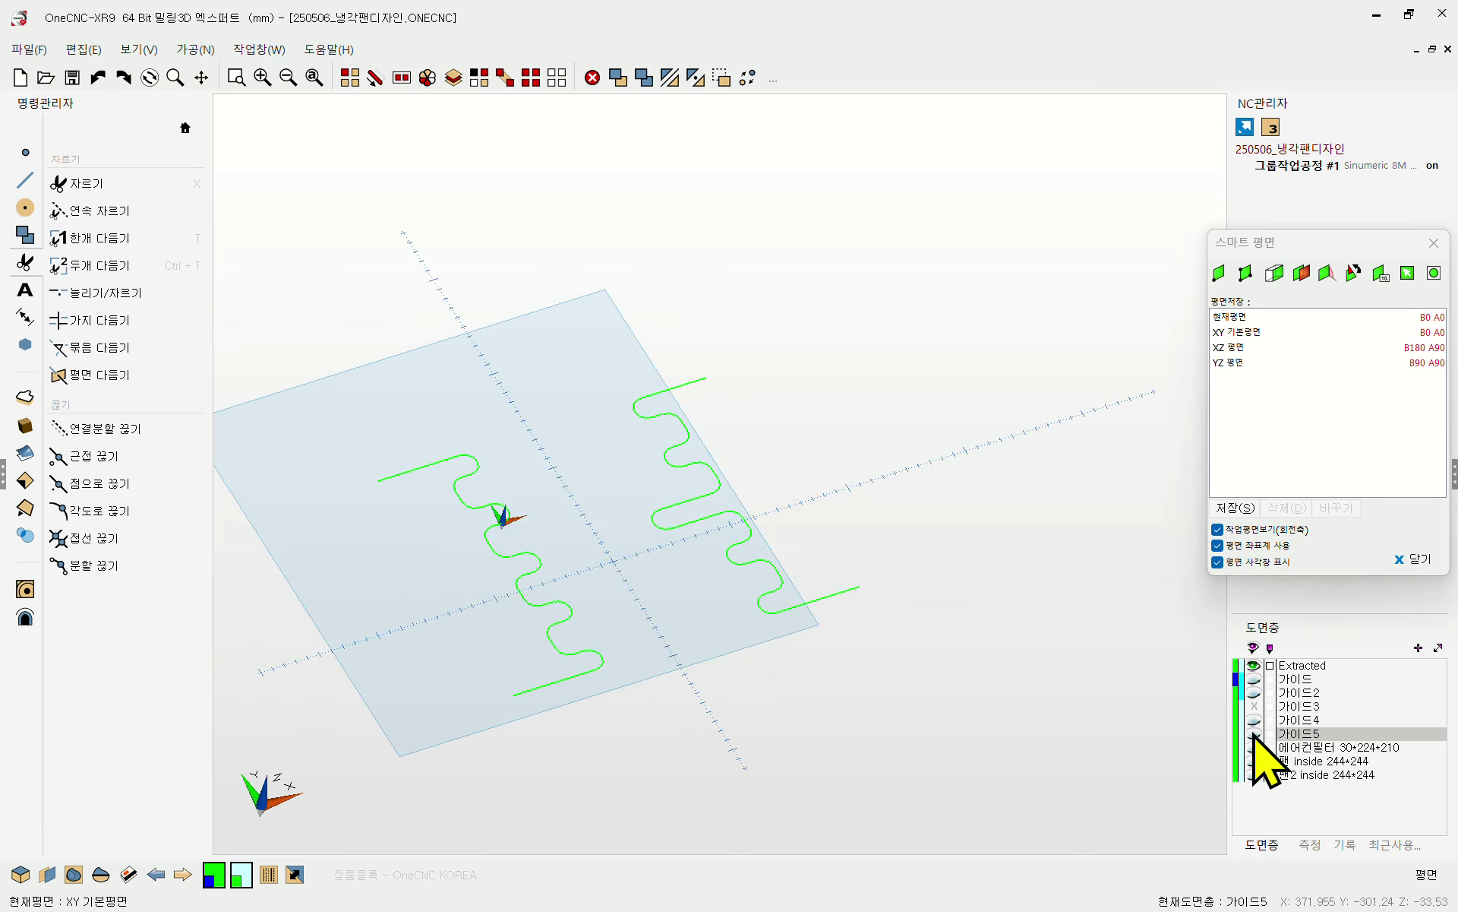
left_click(1254, 733)
middle_click_drag(853, 570, 825, 597)
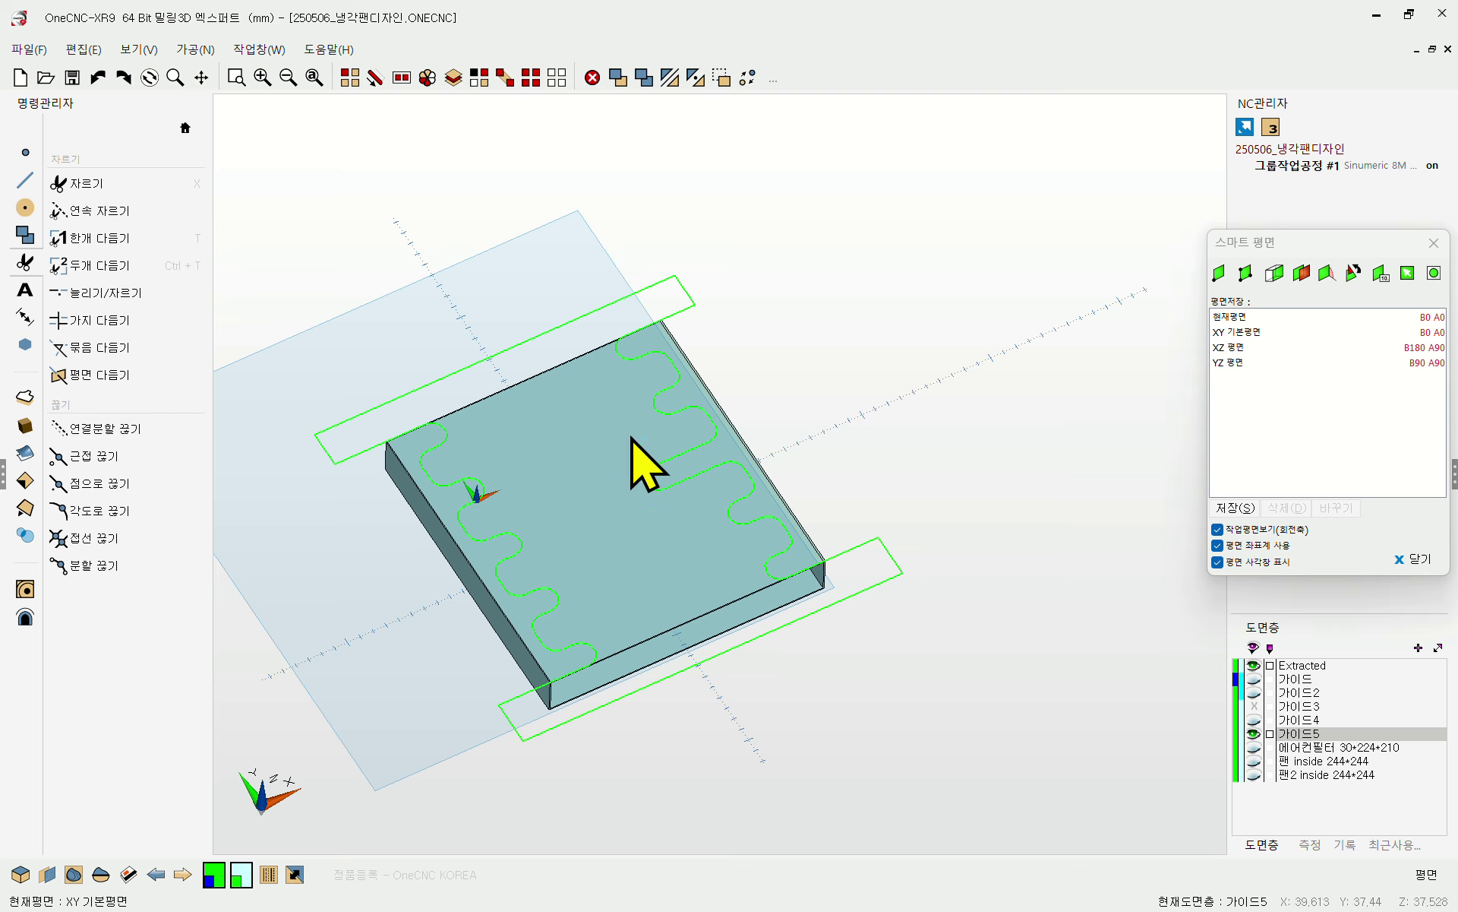
middle_click_drag(632, 439, 639, 362)
scroll(509, 482, "up", 3)
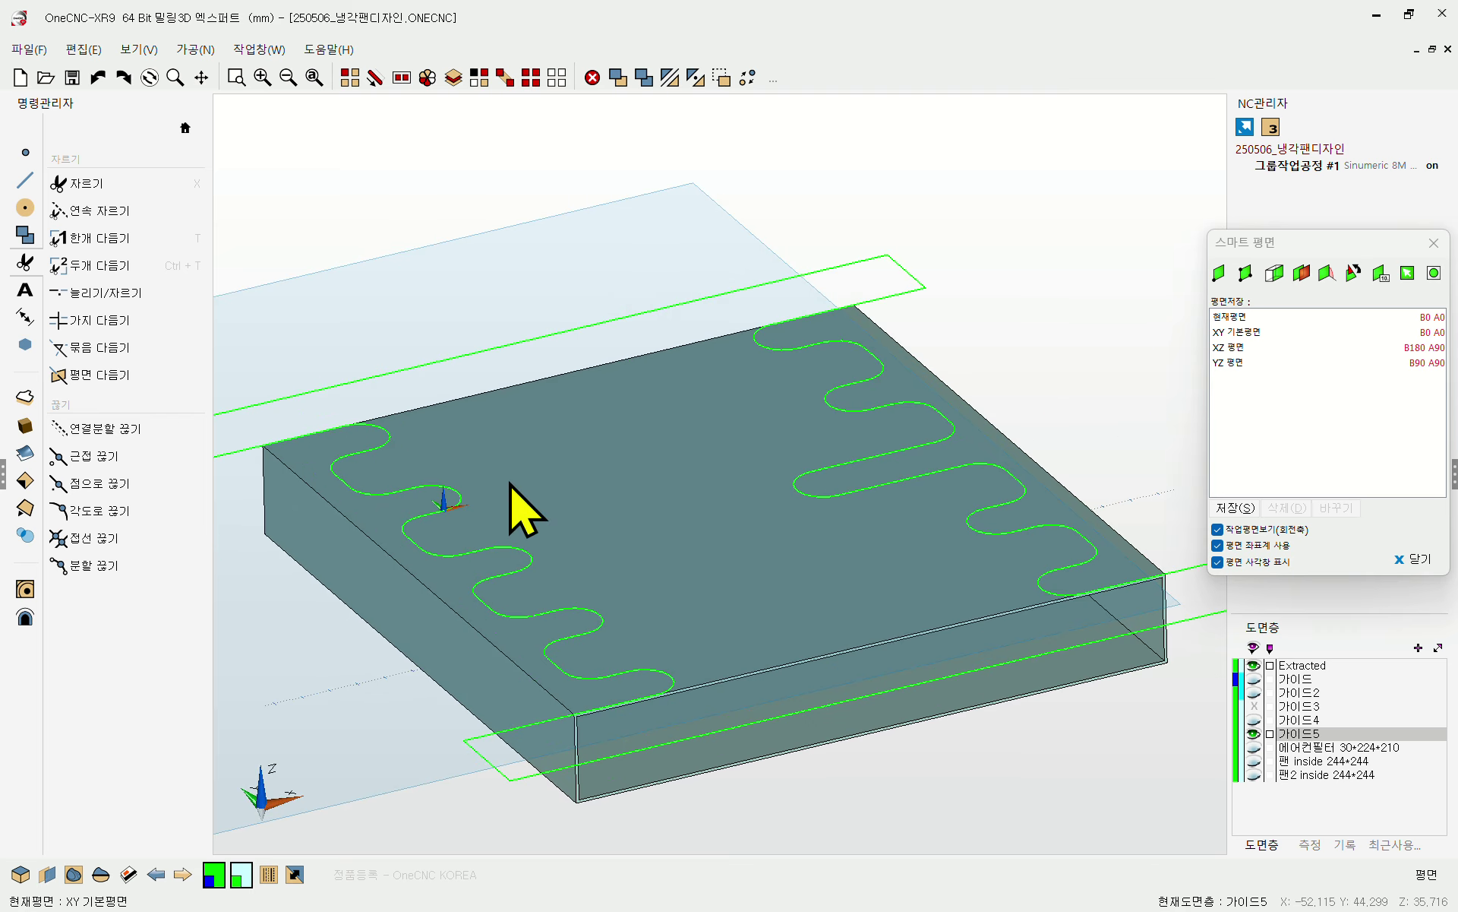
- Cut the closed wavy outline out of the hollow box as a model cut with a depth of -10
scroll(529, 494, "down", 1)
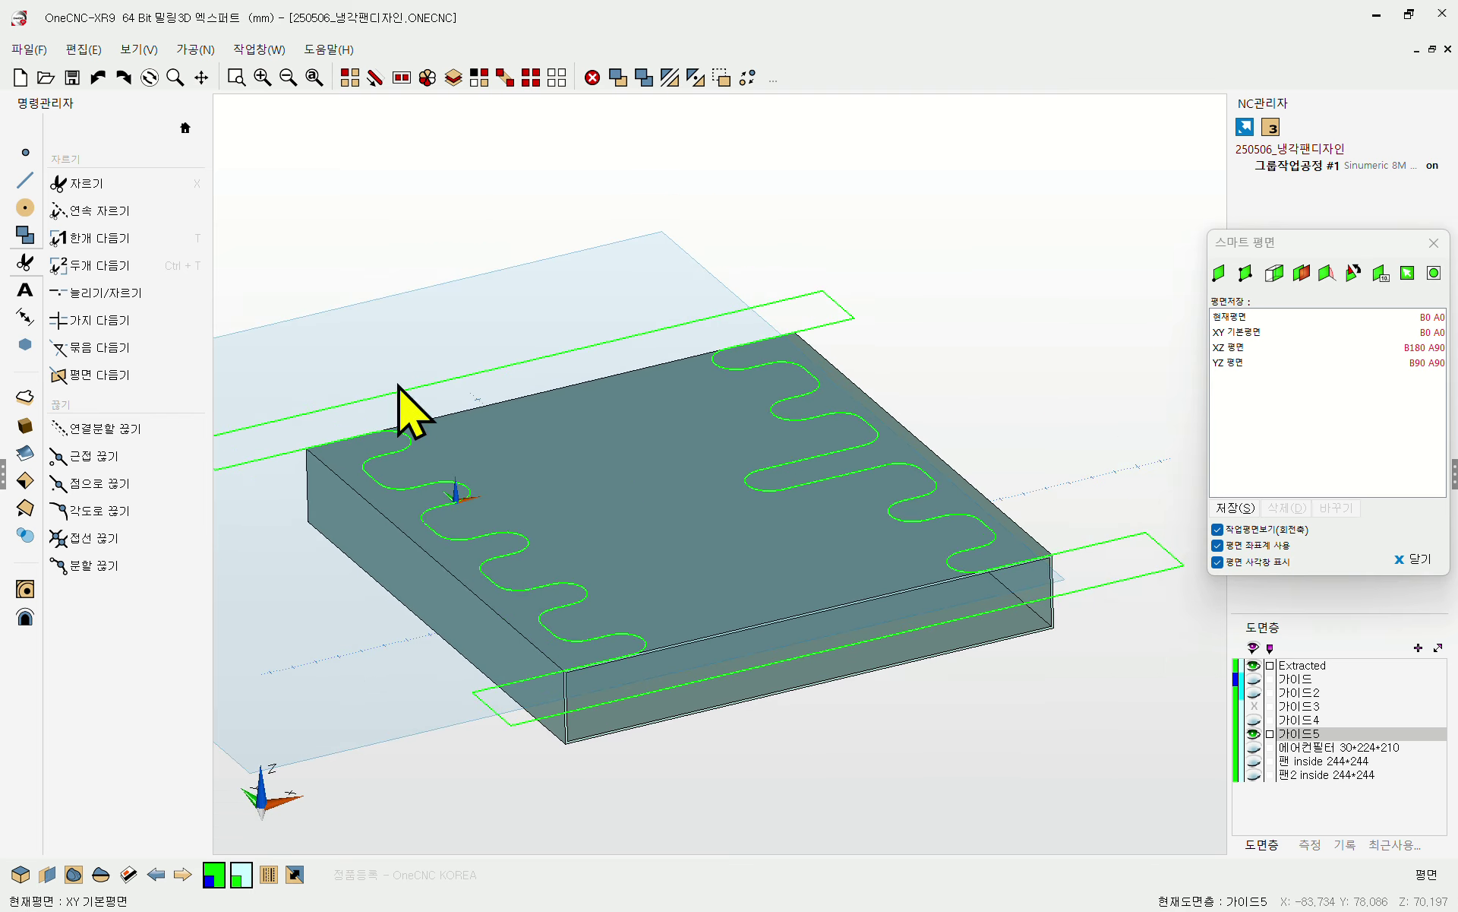
left_click(25, 396)
left_click(91, 211)
left_click(543, 355)
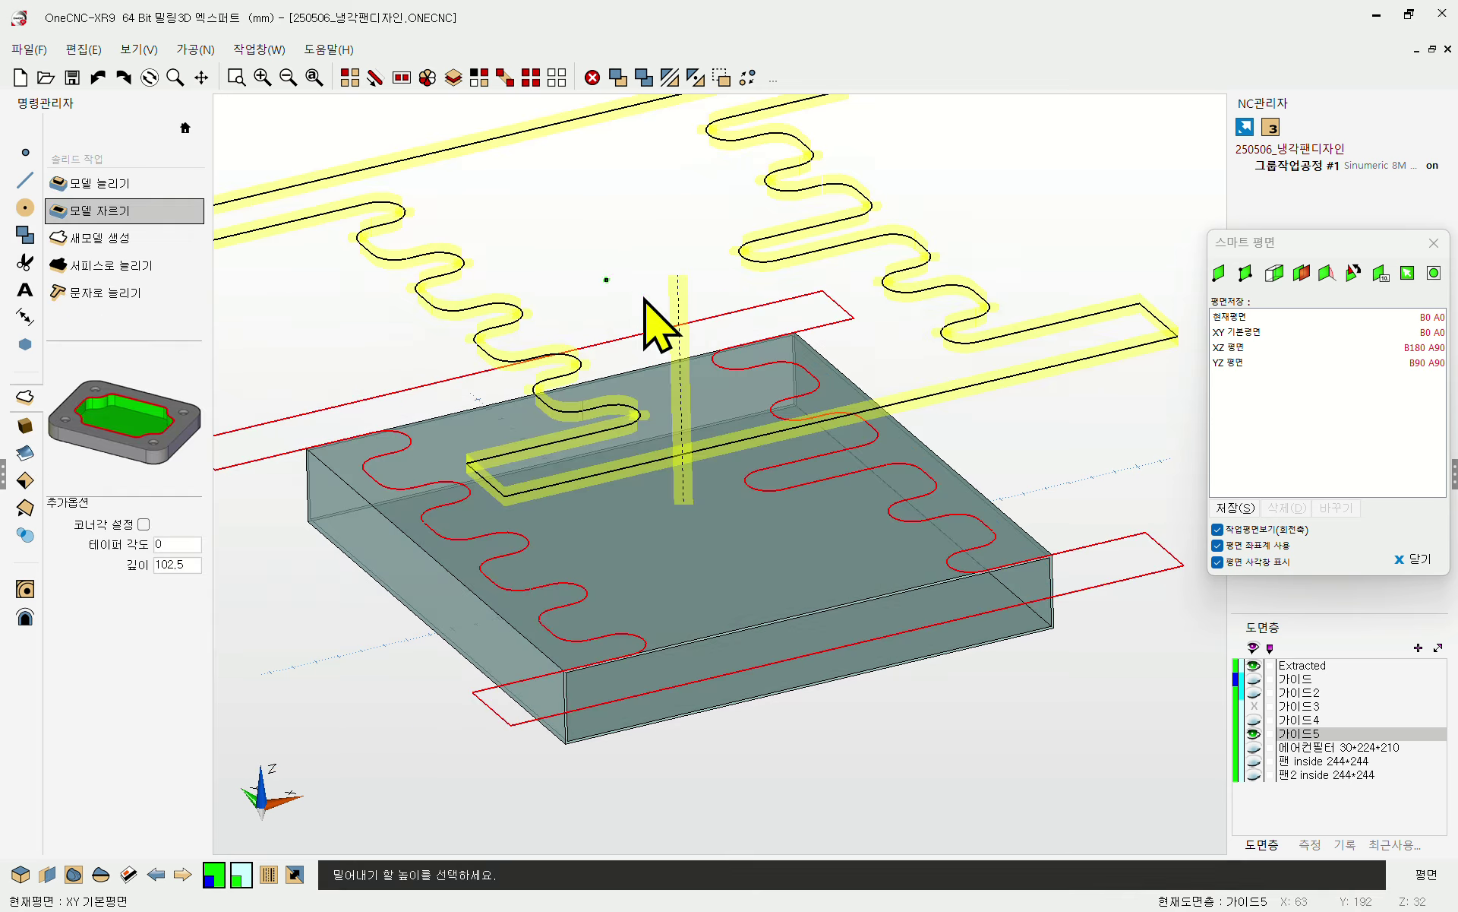
middle_click_drag(658, 323, 853, 436)
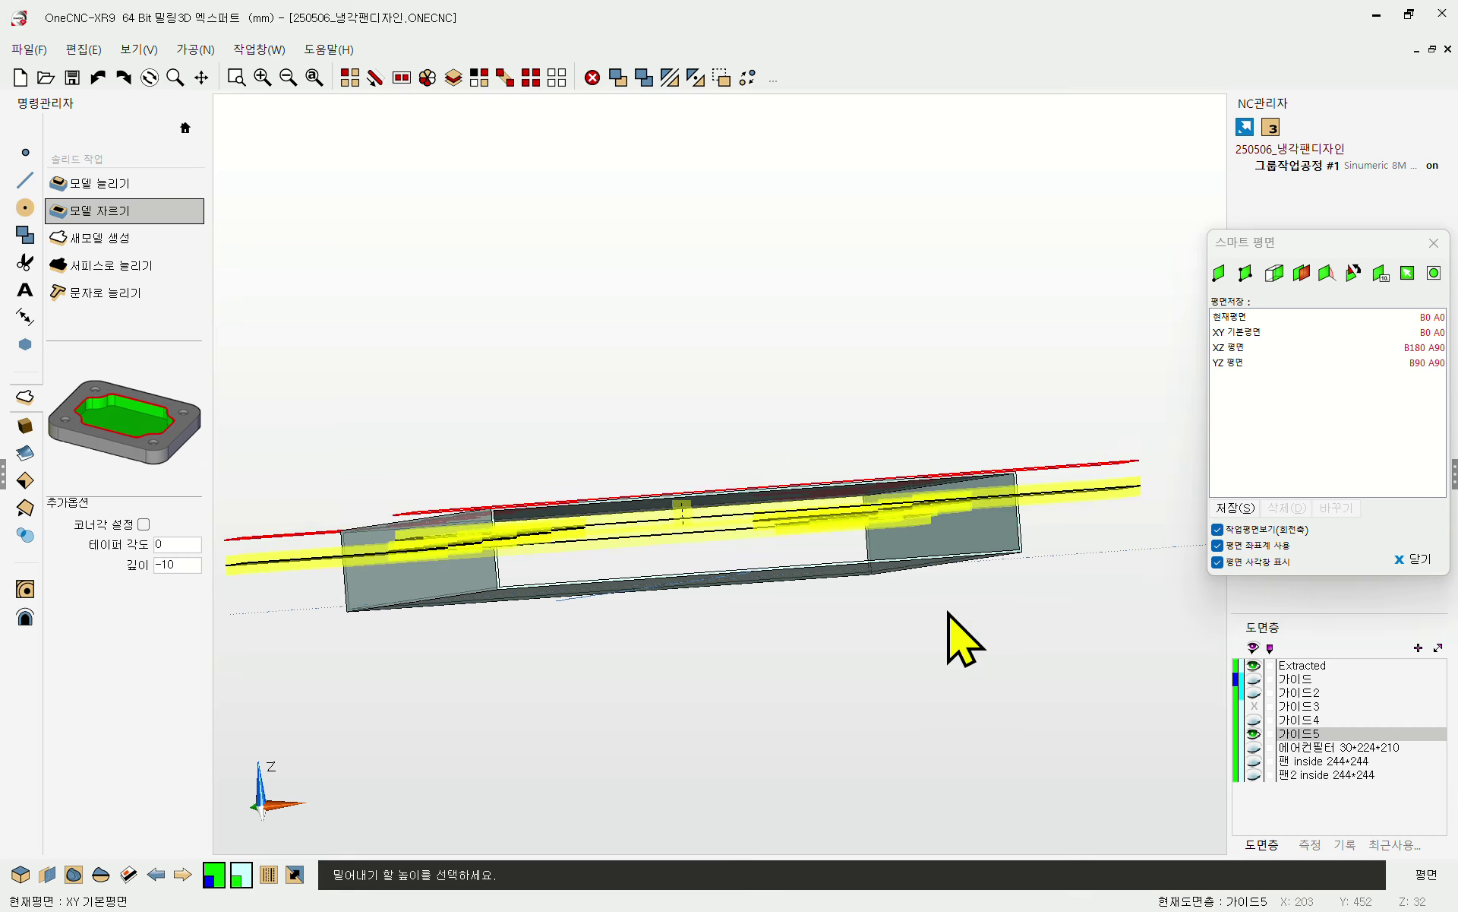
middle_click_drag(986, 660, 772, 559)
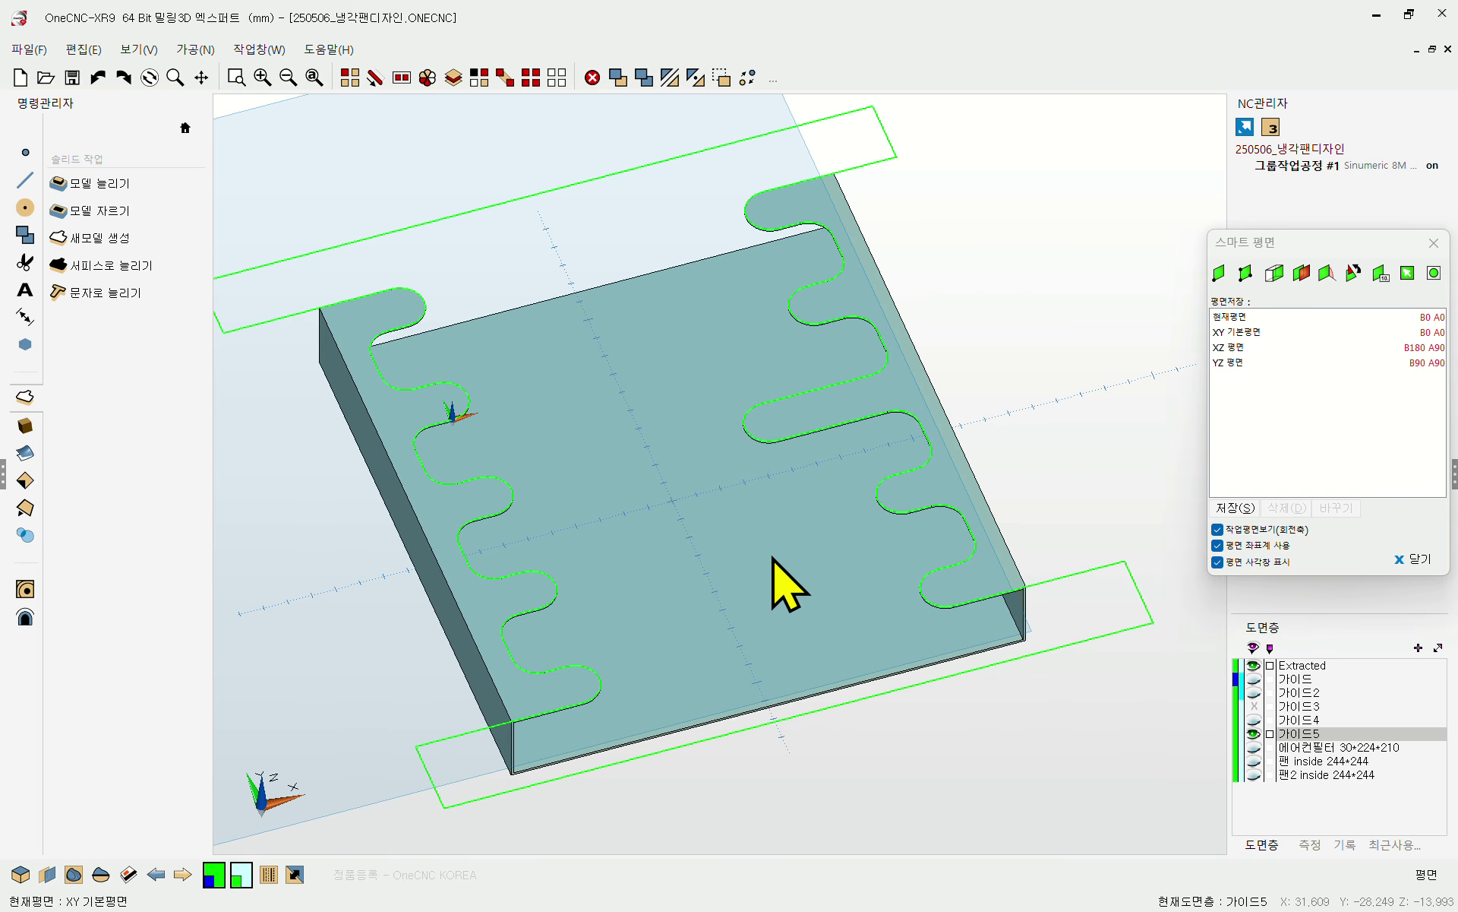
- Select the green outline curves by colour, delete them, and inspect the cut flanges
left_click(454, 78)
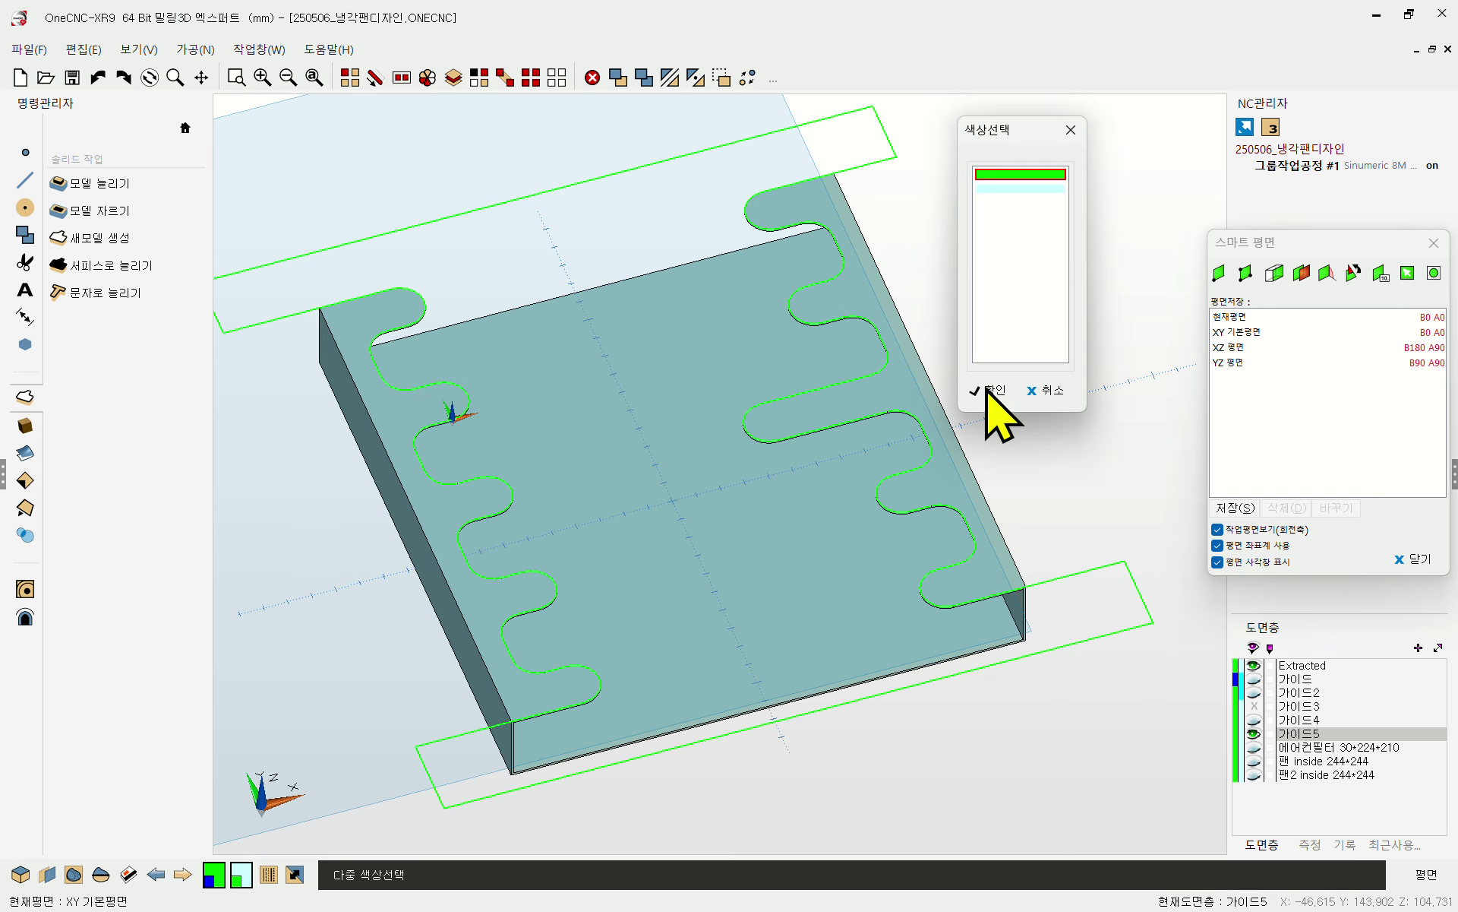
left_click(995, 390)
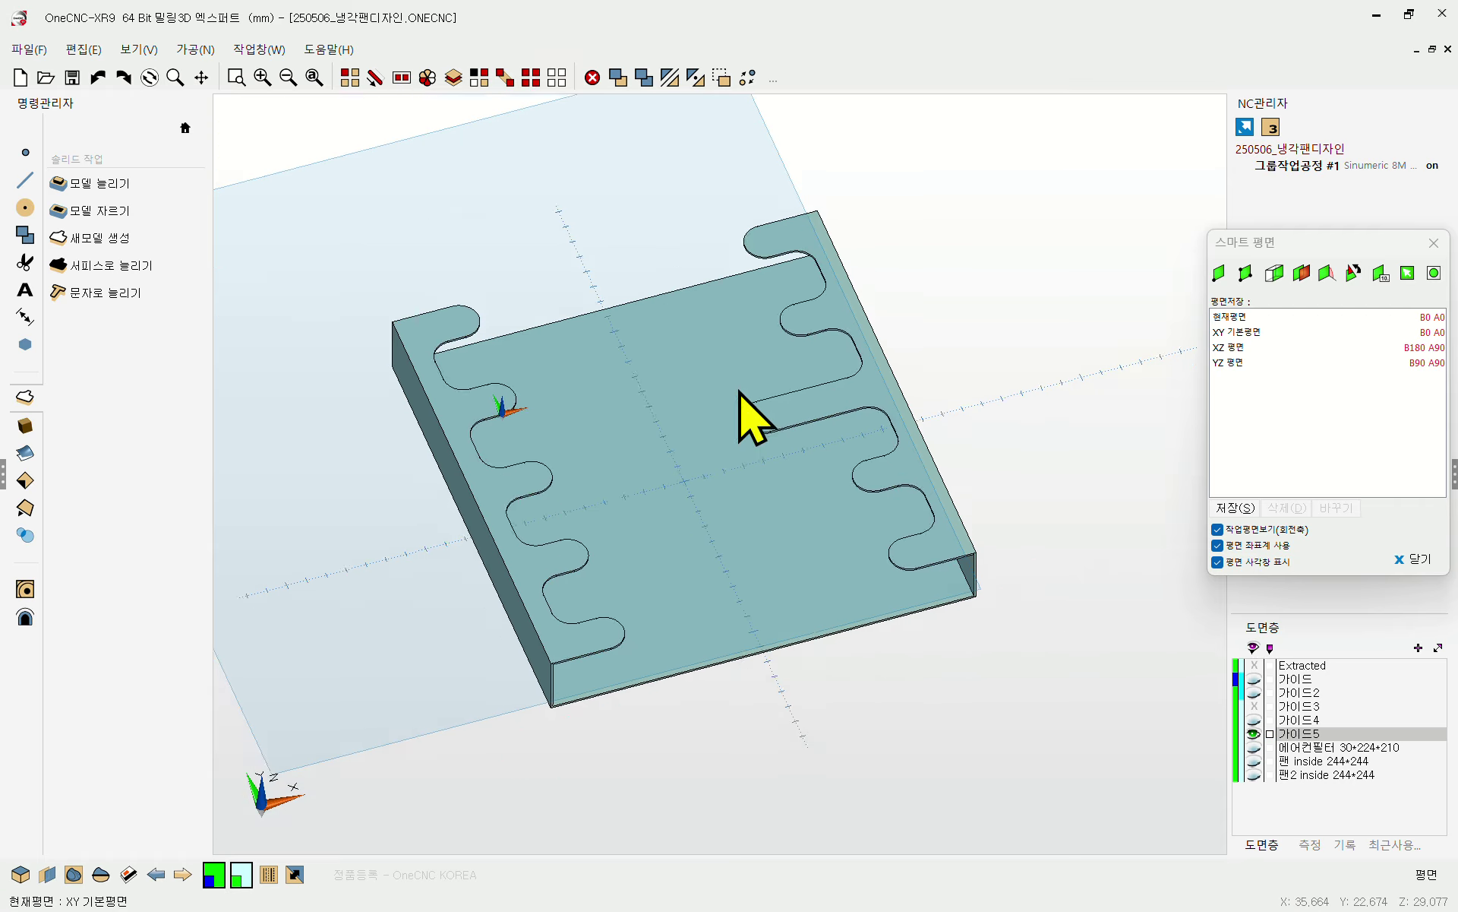
middle_click_drag(749, 413, 752, 218)
scroll(649, 303, "up", 3)
scroll(657, 301, "up", 1)
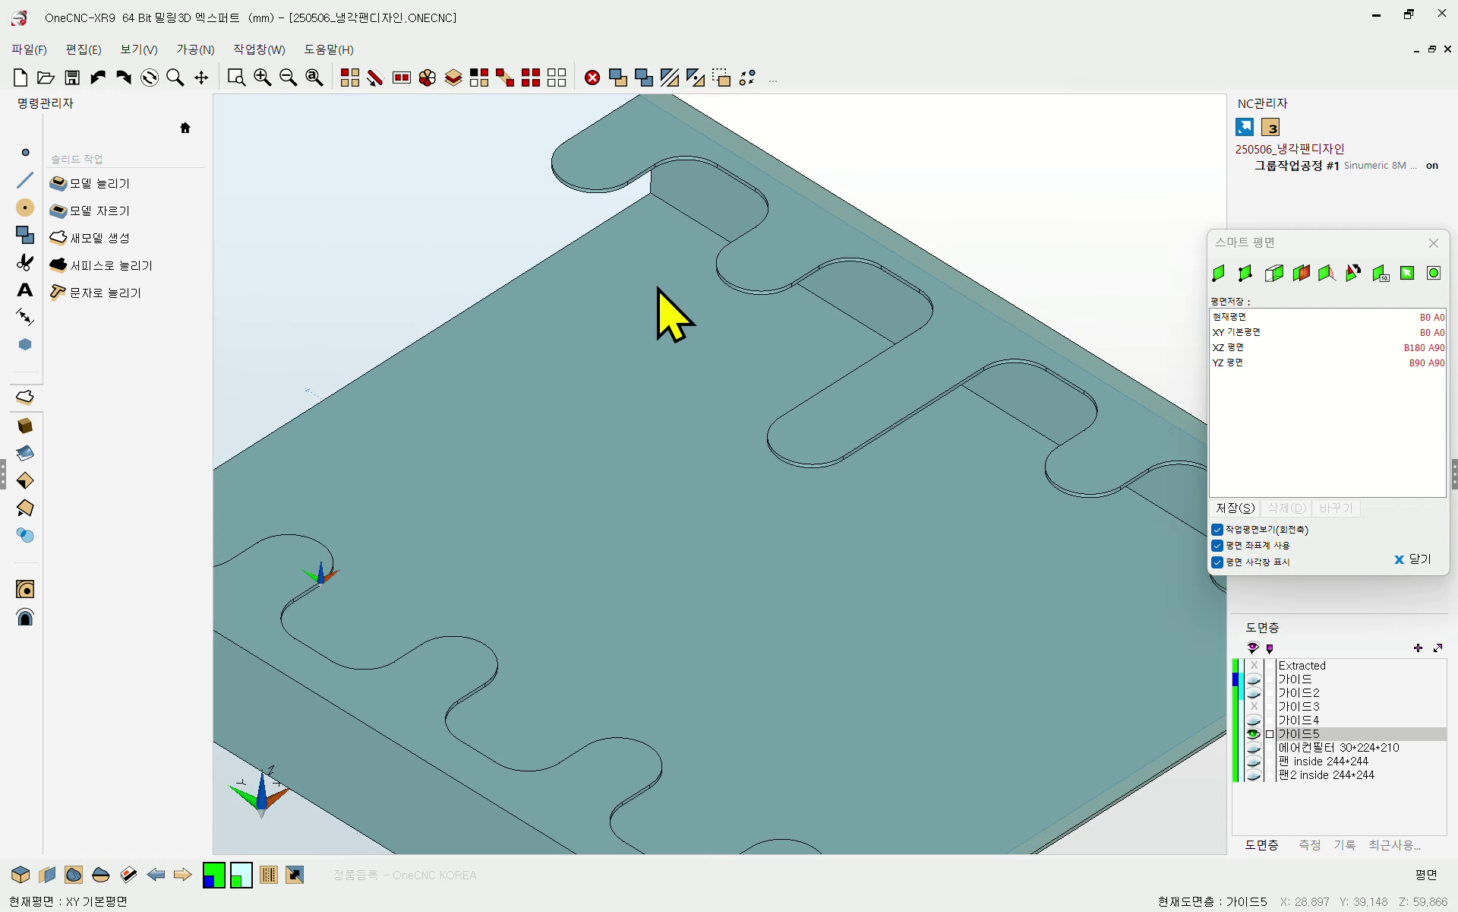
scroll(661, 300, "down", 3)
- Hide the 가이드5 layer and show the 가이드4 bracket instead
left_click(1253, 733)
left_click(1253, 719)
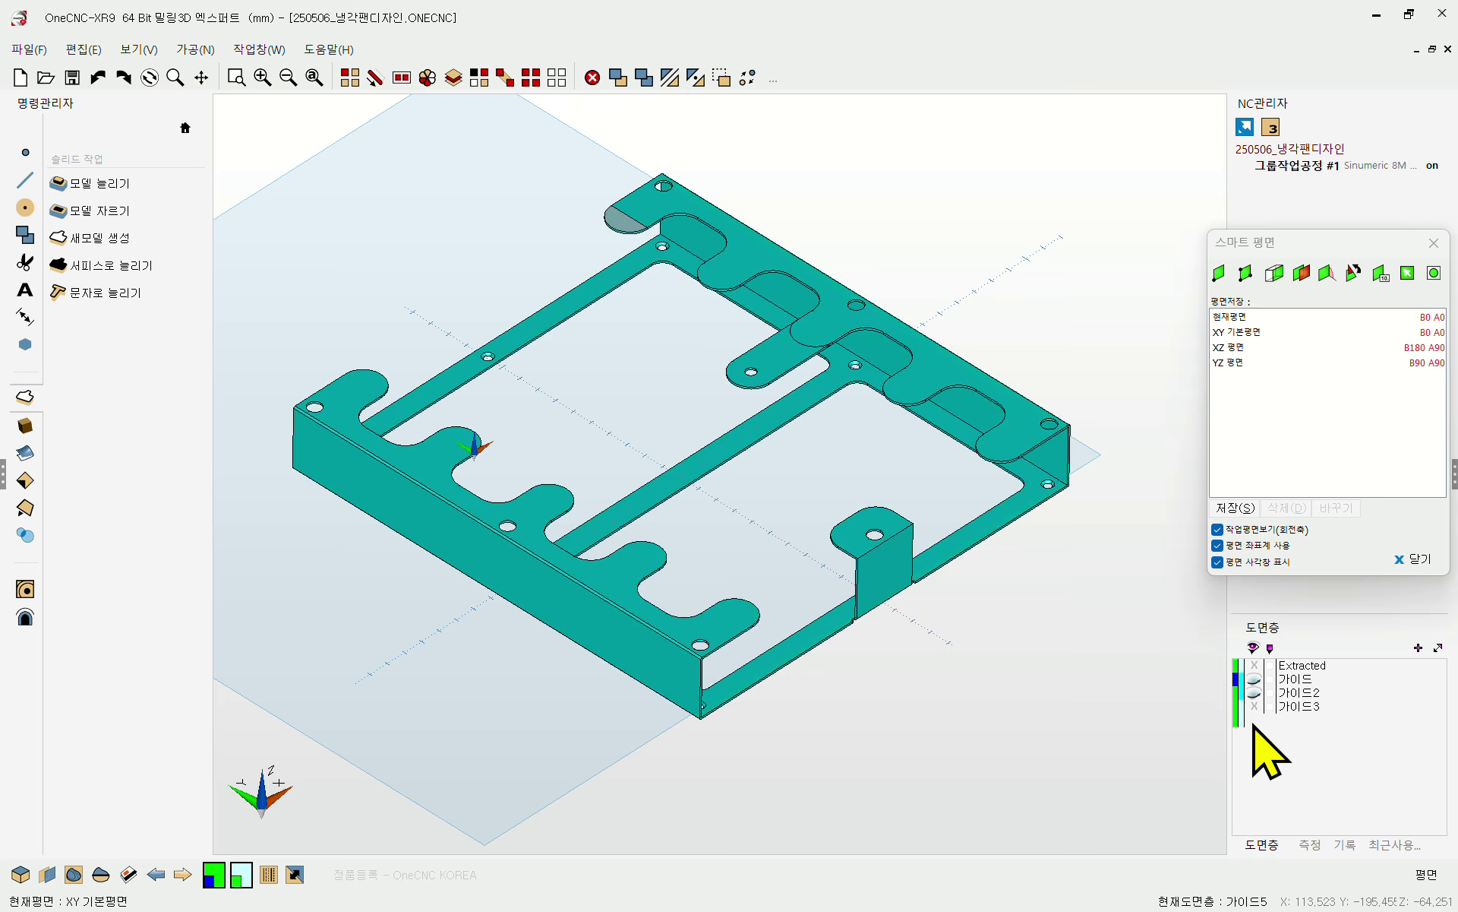
mouse_move(946, 545)
middle_mouse_down()
mouse_move(940, 562)
mouse_move(977, 585)
mouse_move(941, 537)
middle_mouse_up()
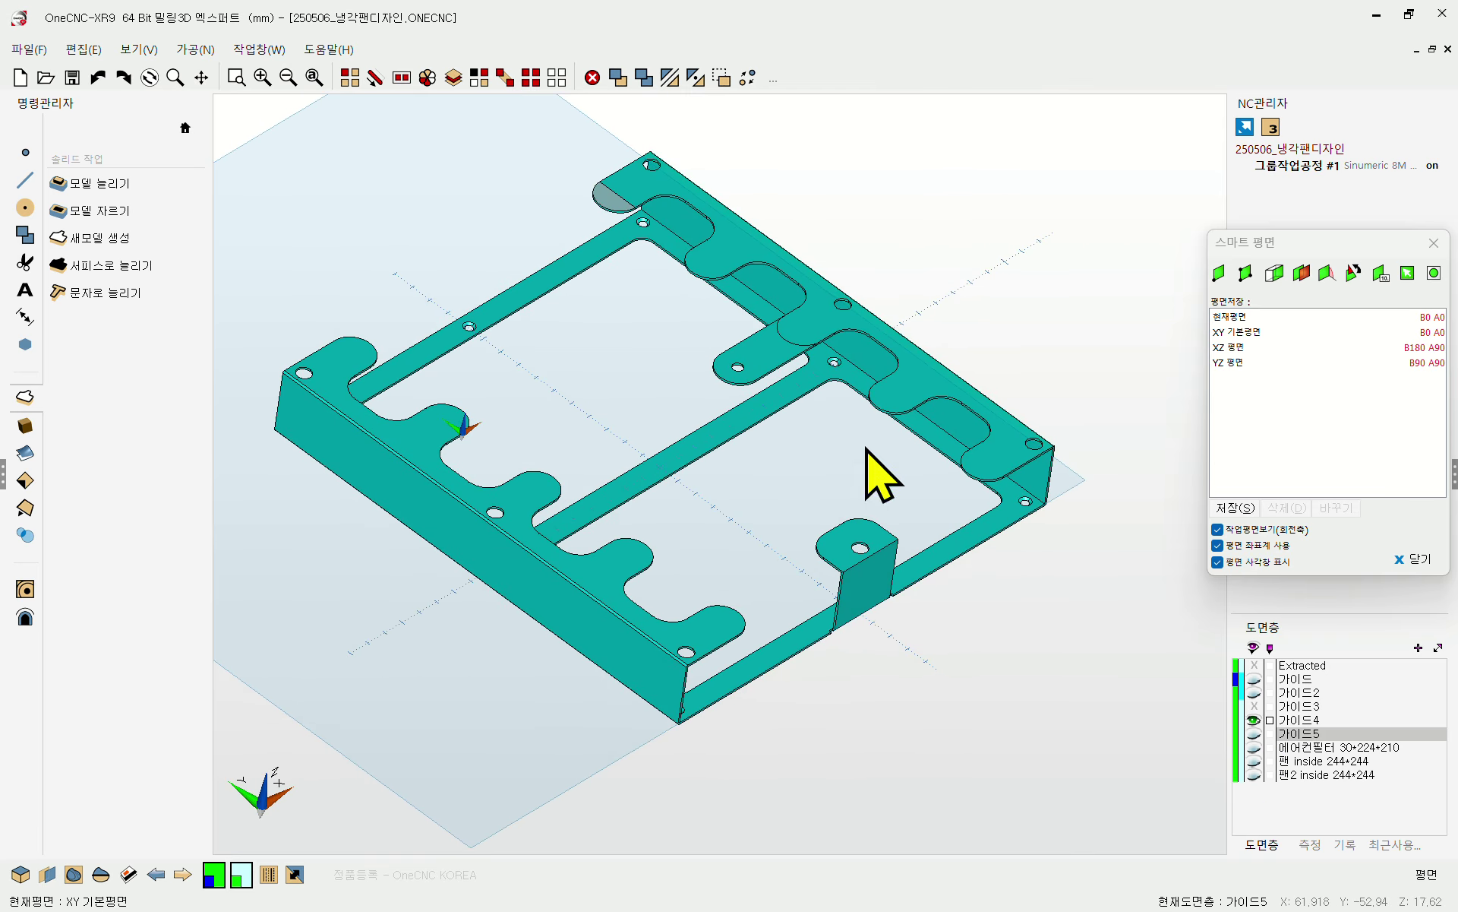
middle_click_drag(767, 433, 759, 433)
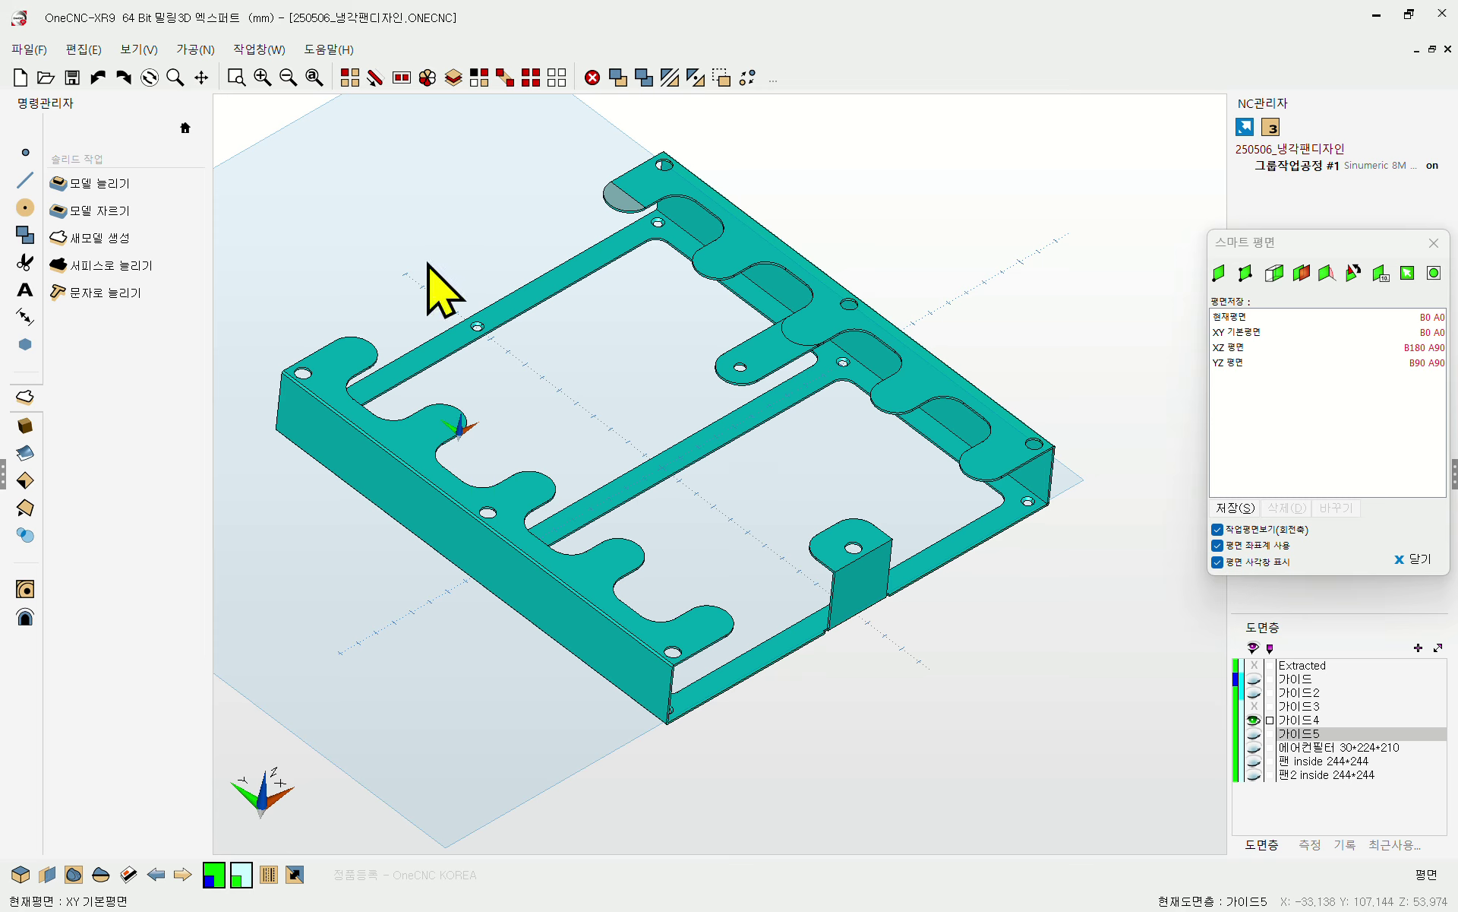
- Extract the surface outlines of the 가이드4 bracket's two wavy upper flanges and of the inward-reaching tab with its hole
left_click(26, 508)
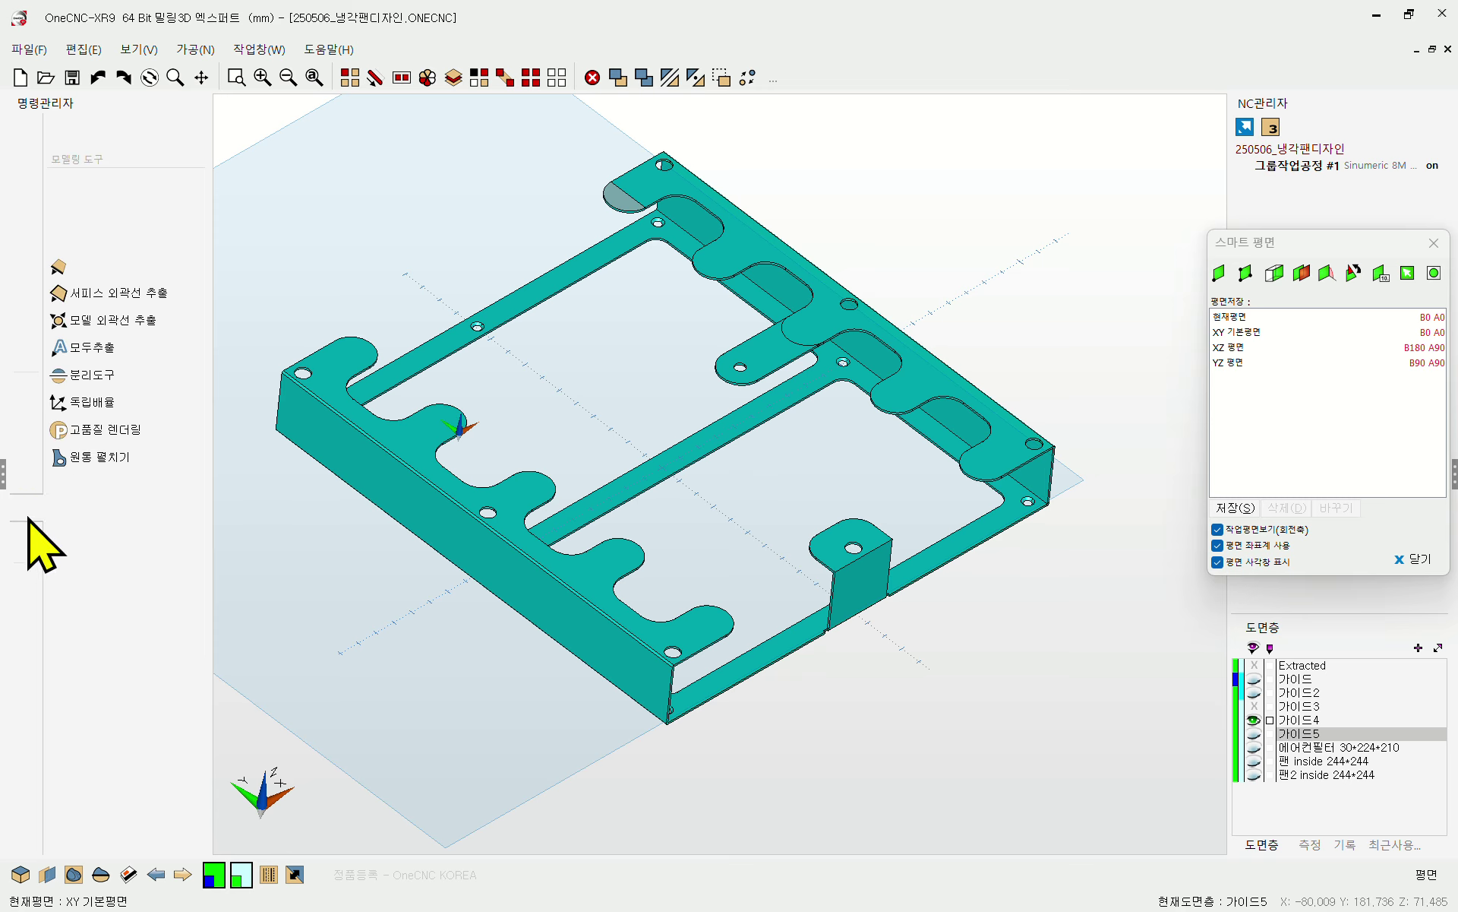
left_click(82, 291)
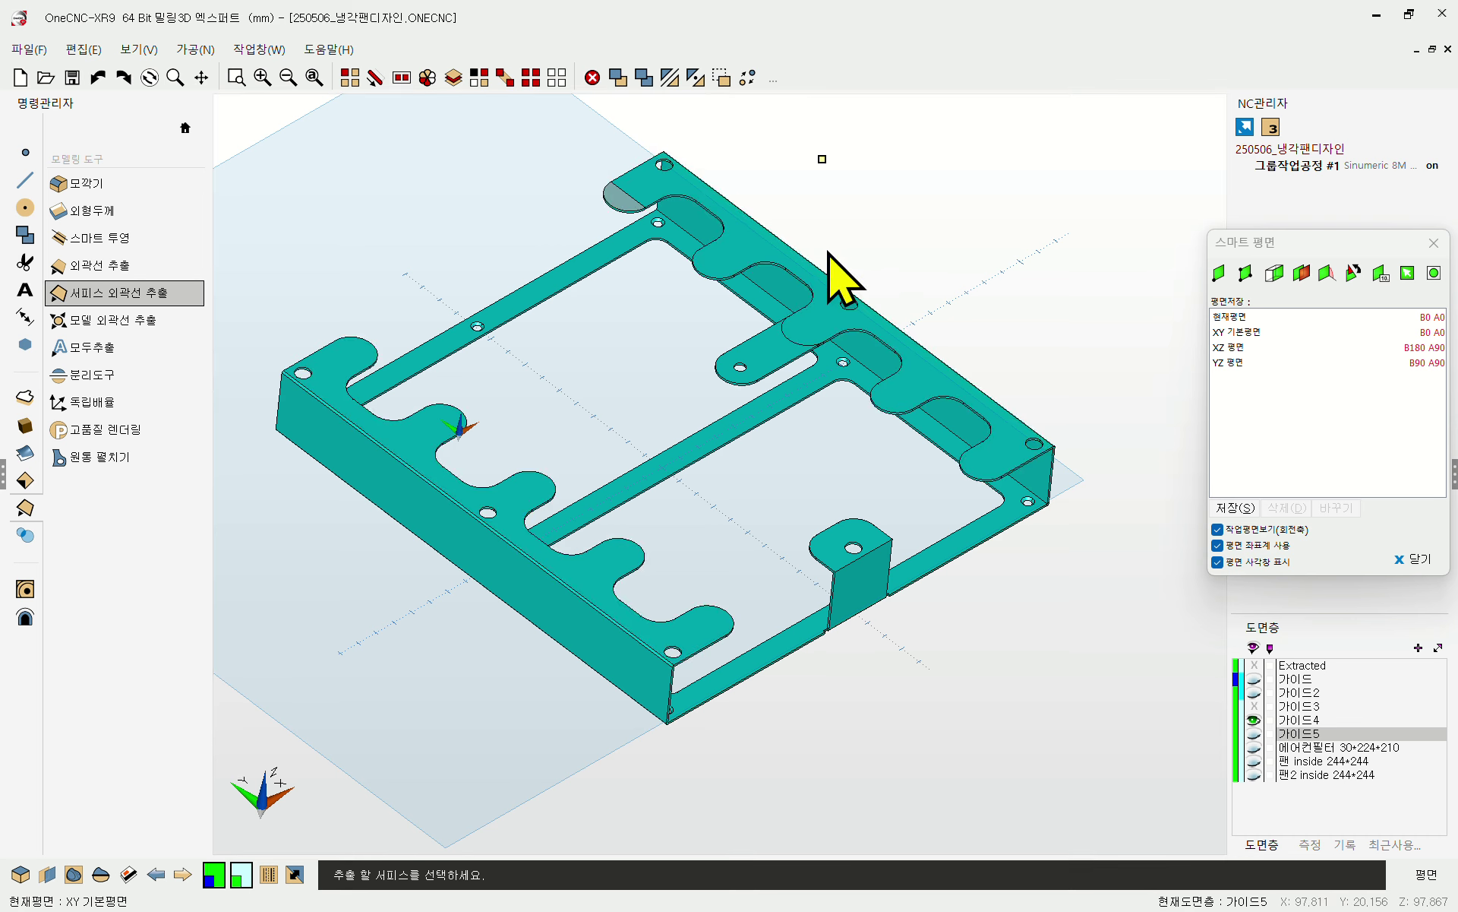
left_click(835, 293)
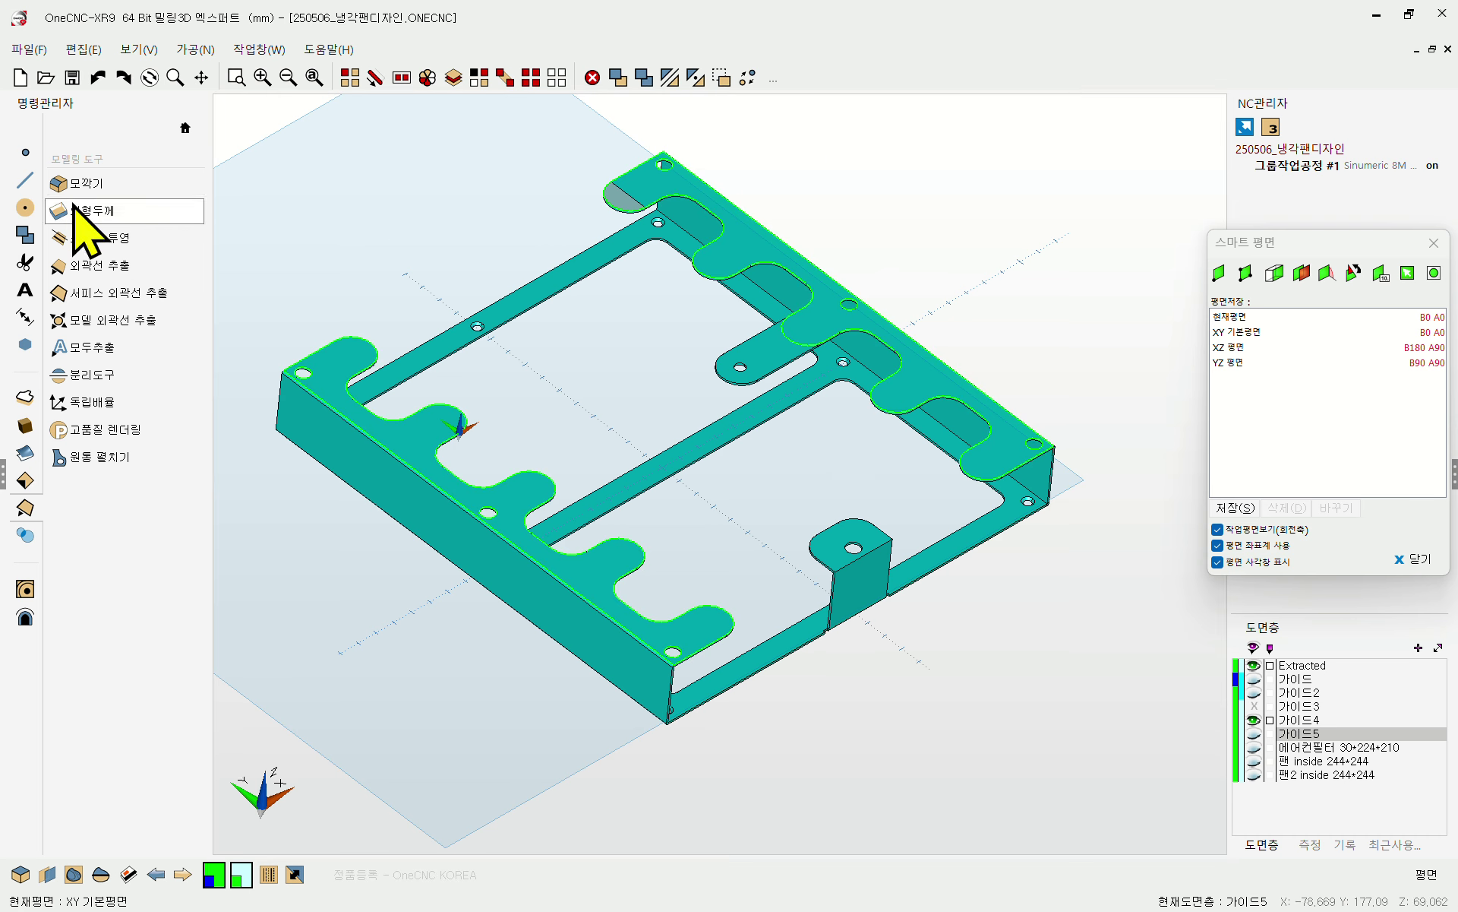
left_click(99, 292)
left_click(767, 355)
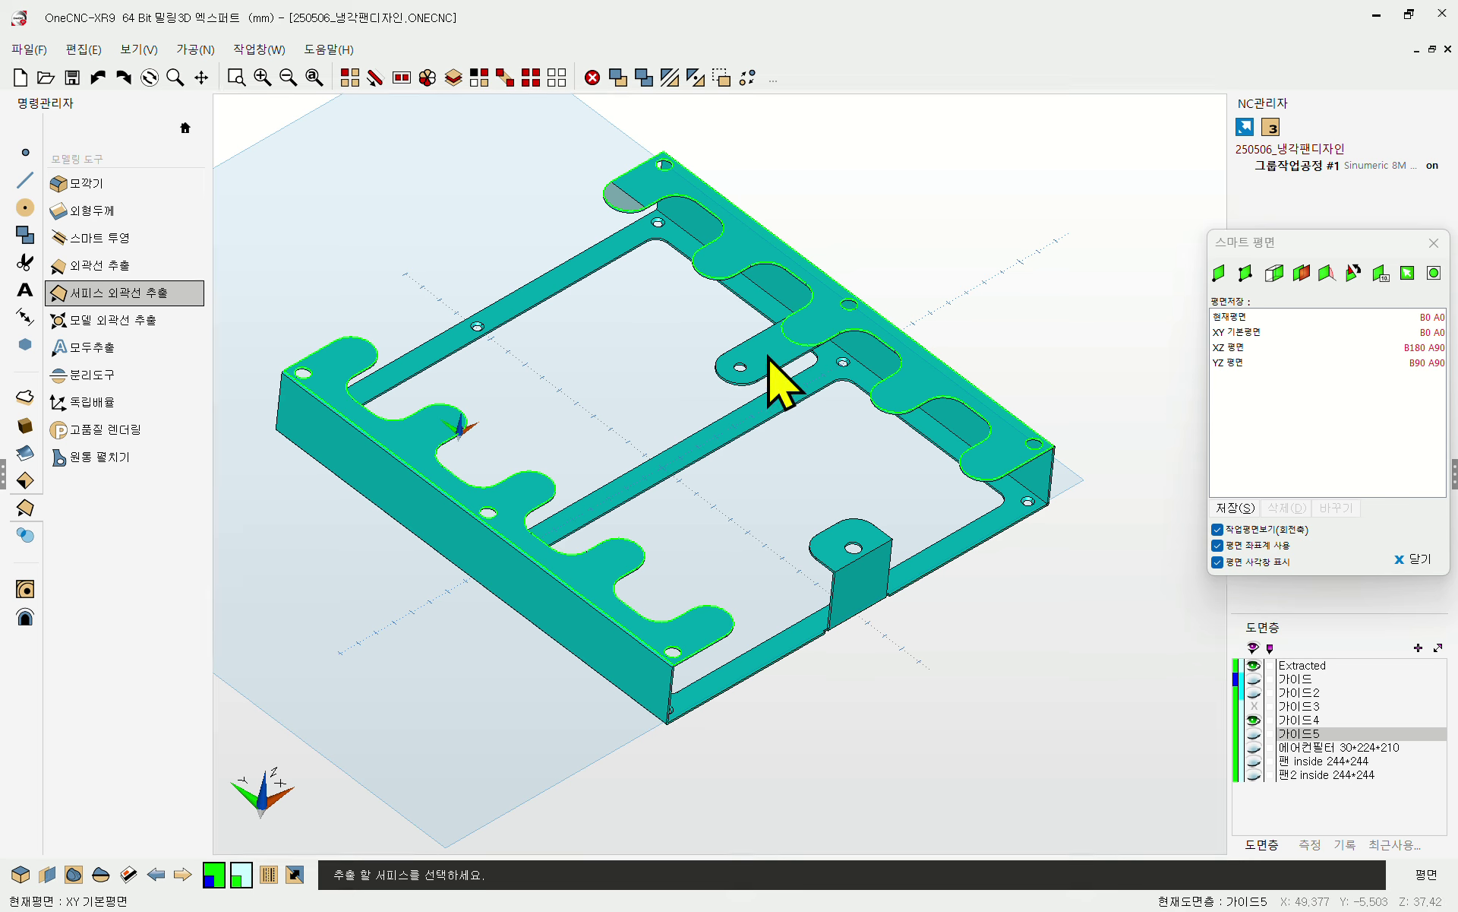
key("Escape")
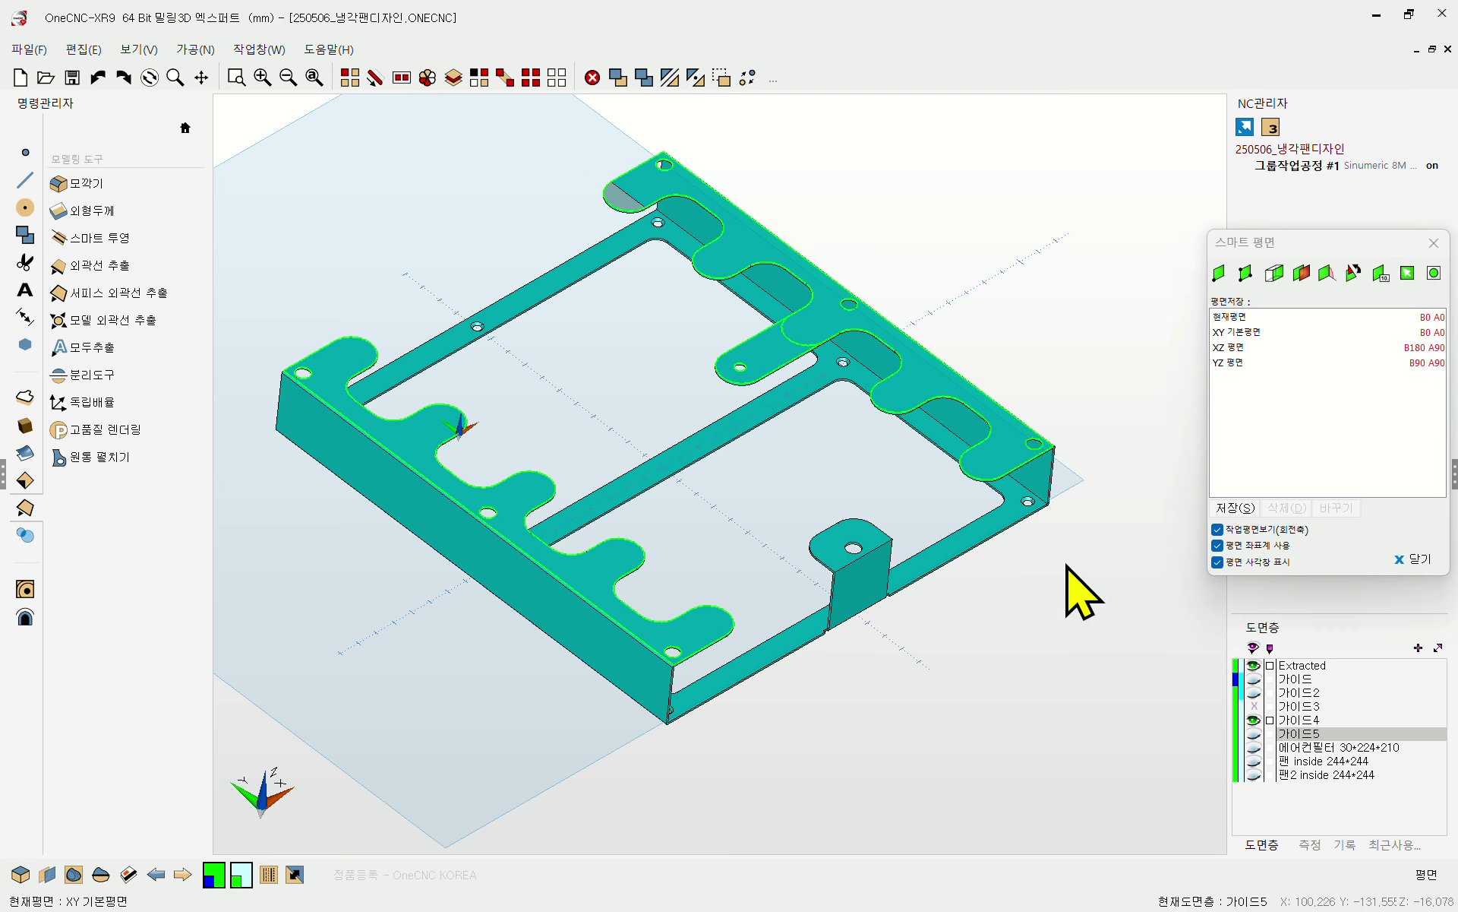
- Measure the small edge circle of the countersunk hole in the bracket's lower corner
scroll(993, 498, "up", 6)
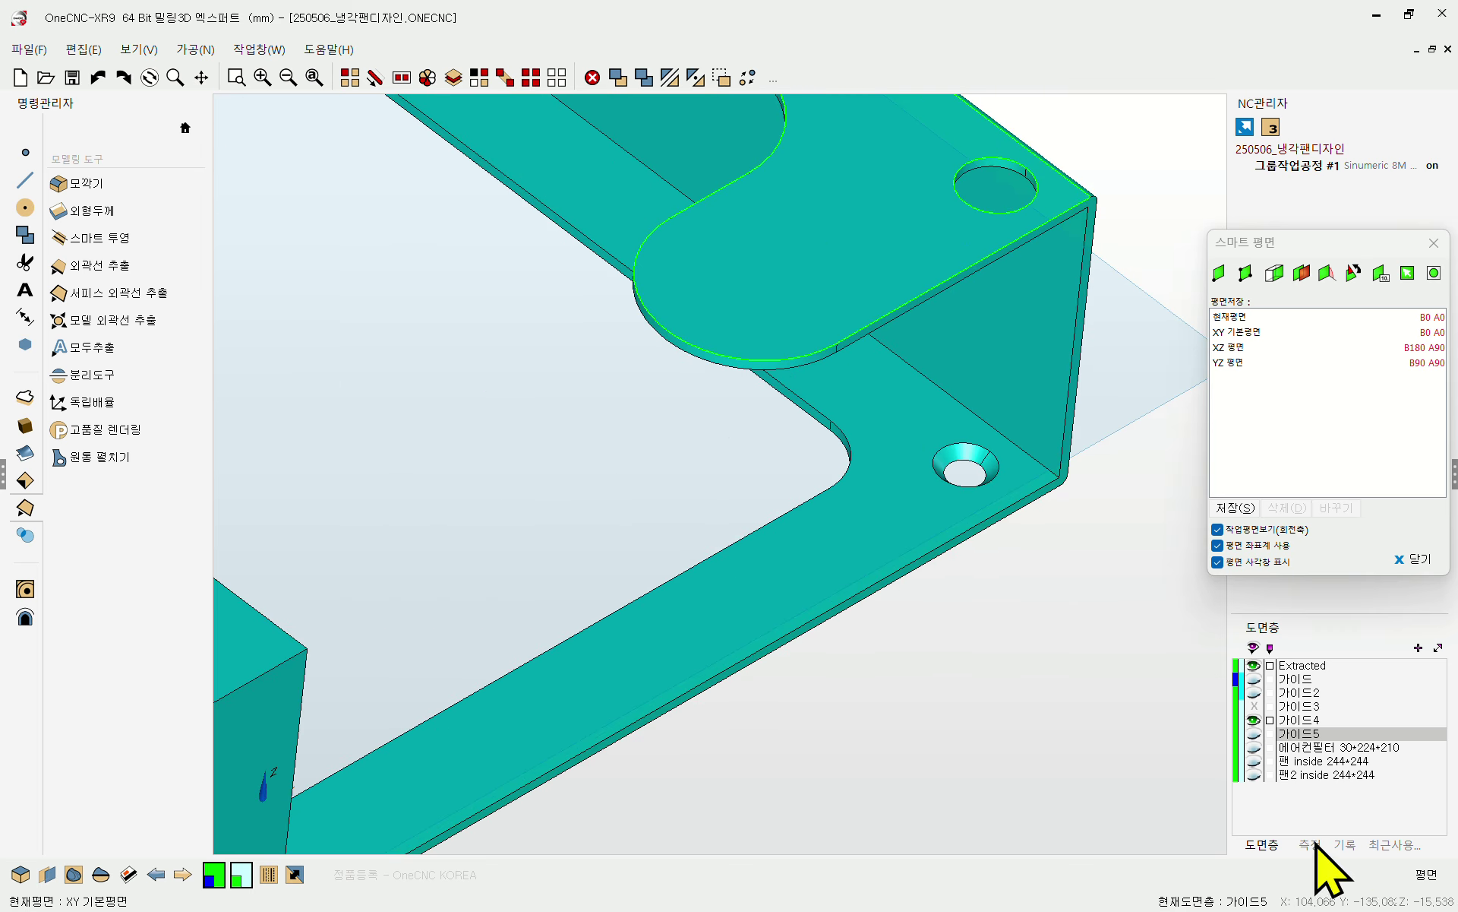
left_click(1309, 844)
left_click(1241, 649)
left_click(986, 469)
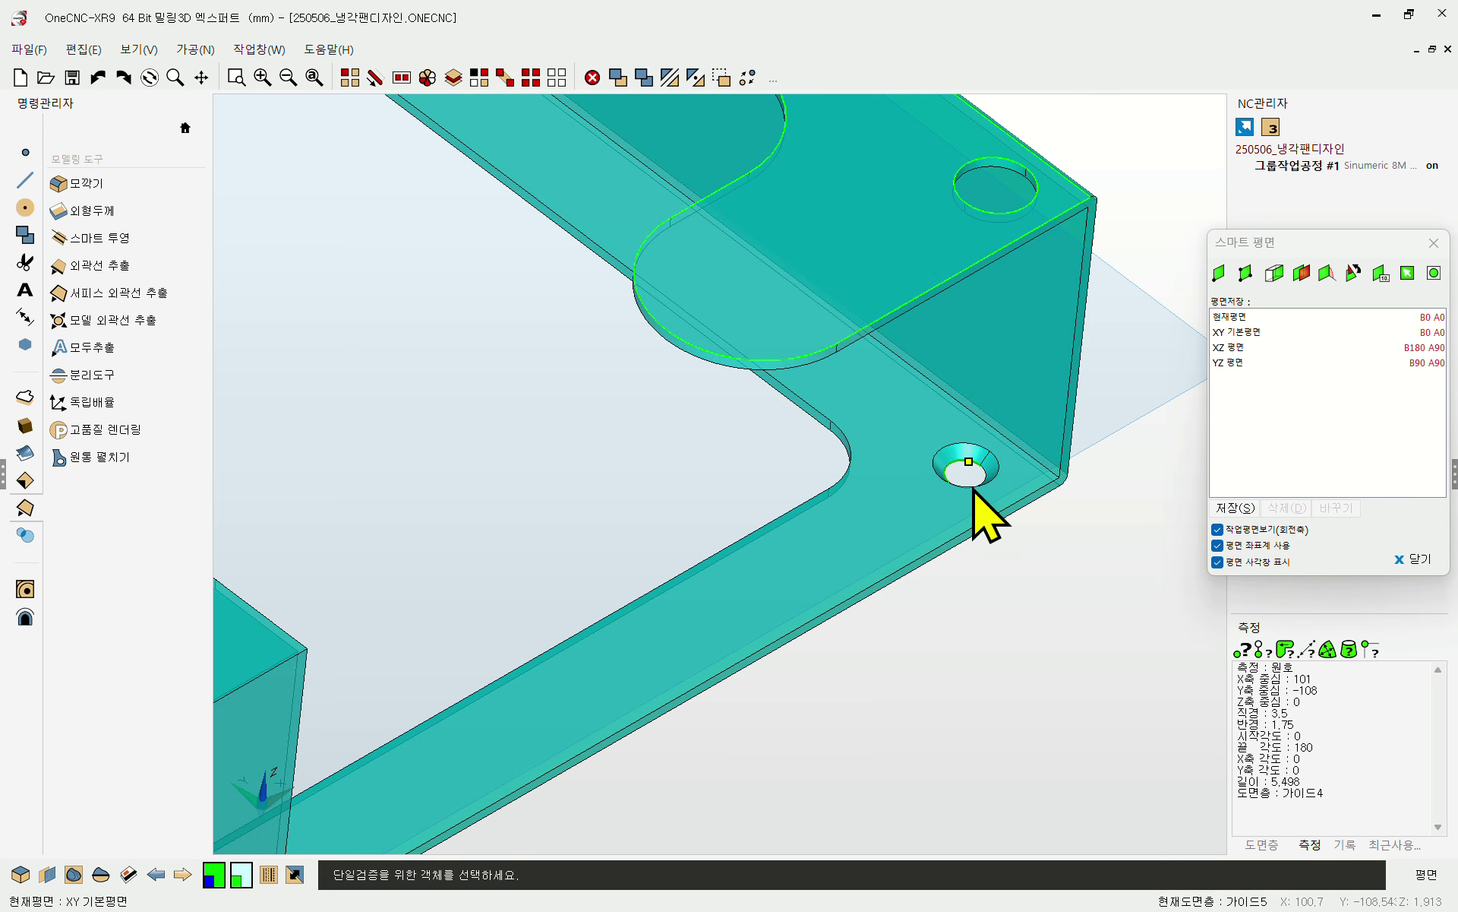
scroll(988, 524, "down", 6)
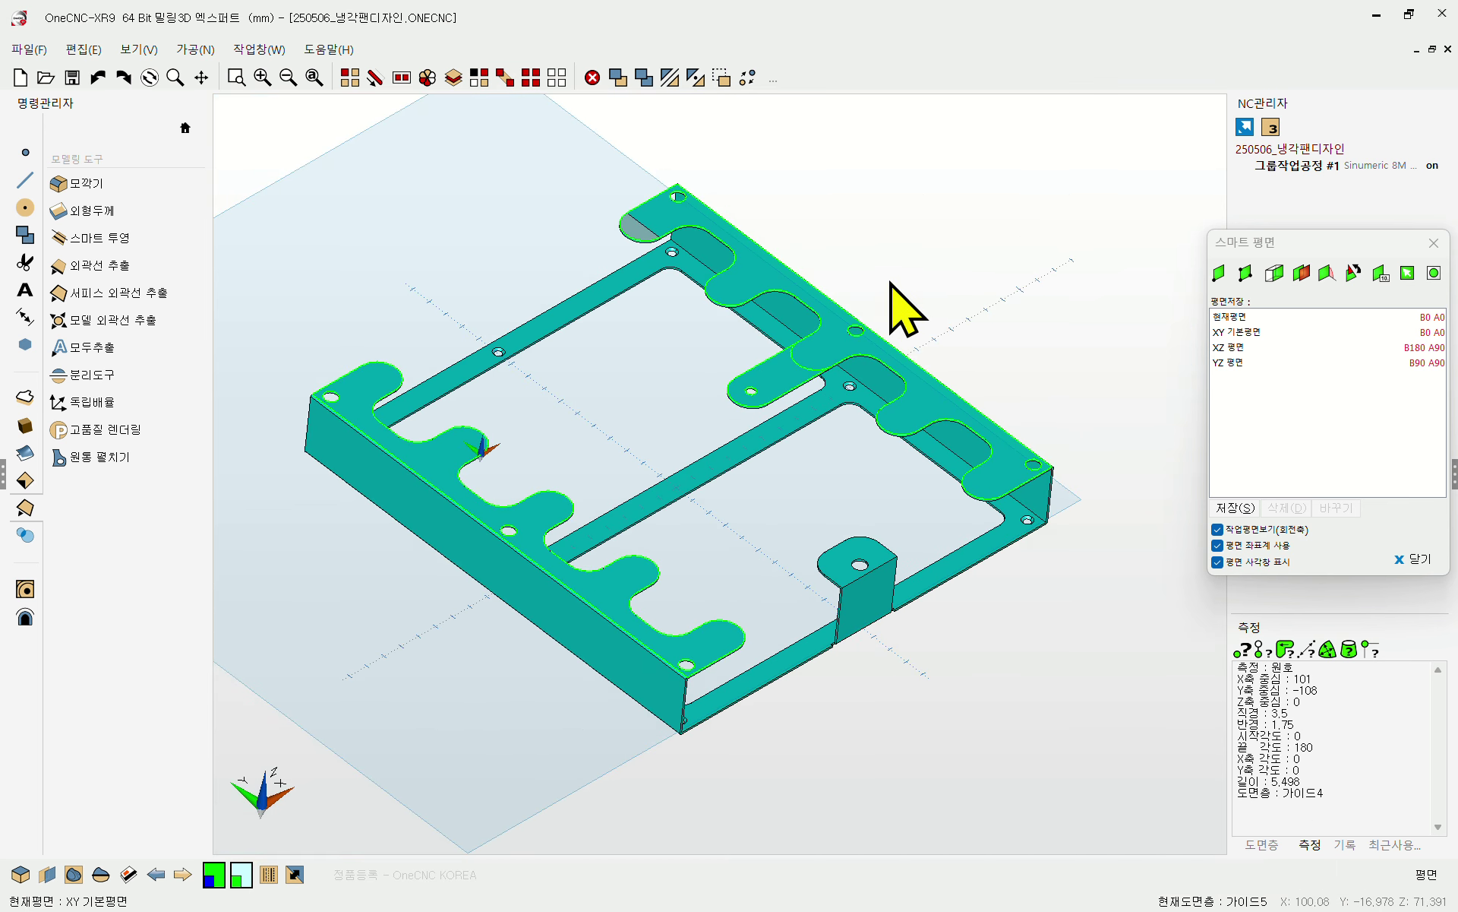
scroll(892, 284, "up", 1)
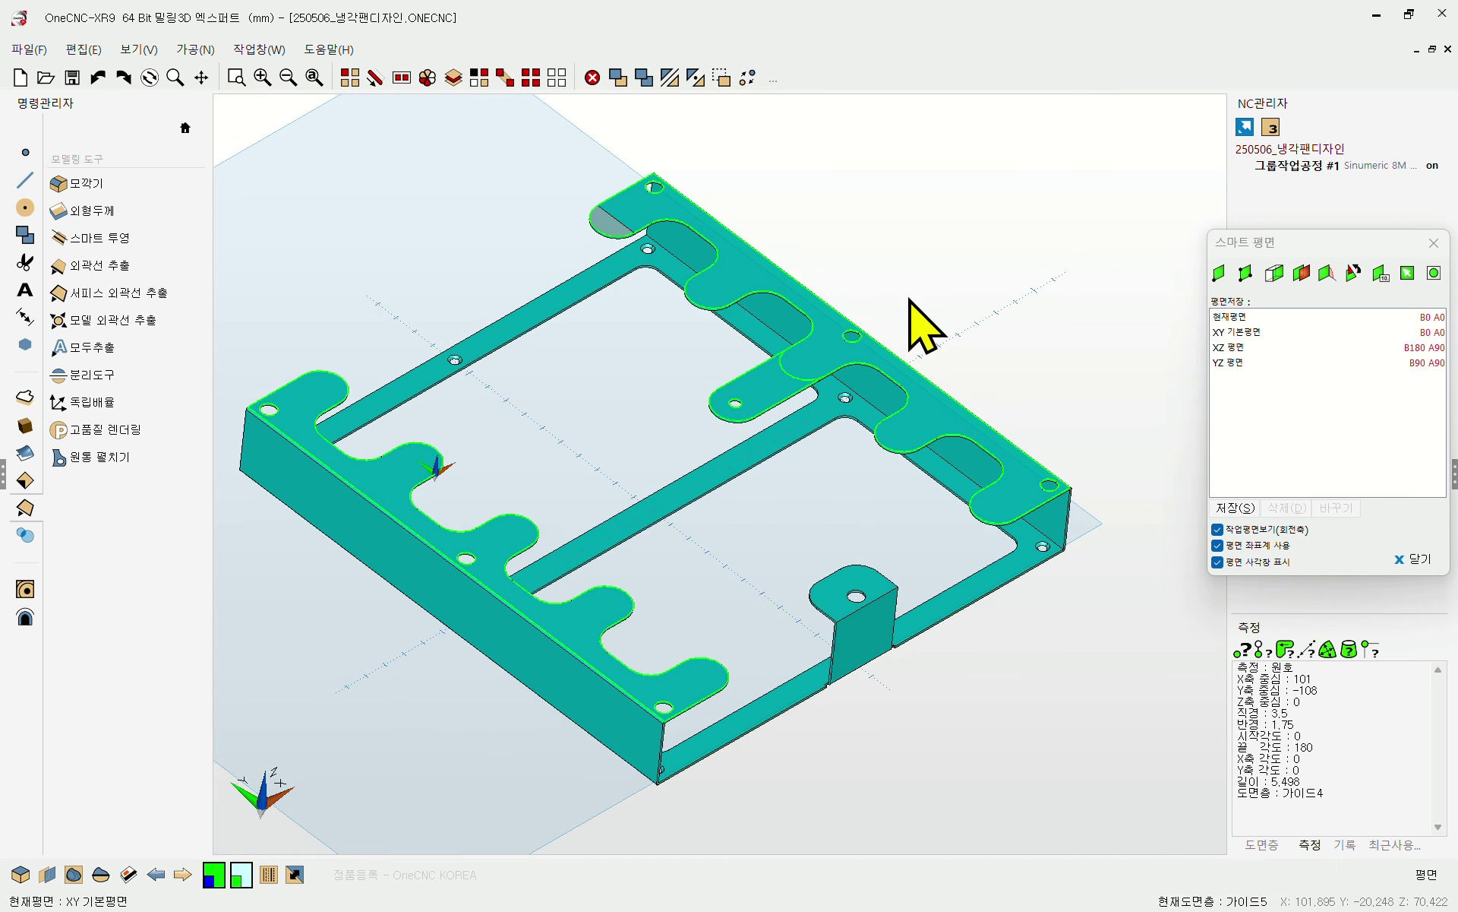
- Hide the 가이드4 layer and show the 가이드5 model together with the extracted outlines
left_click(1263, 845)
left_click(1253, 720)
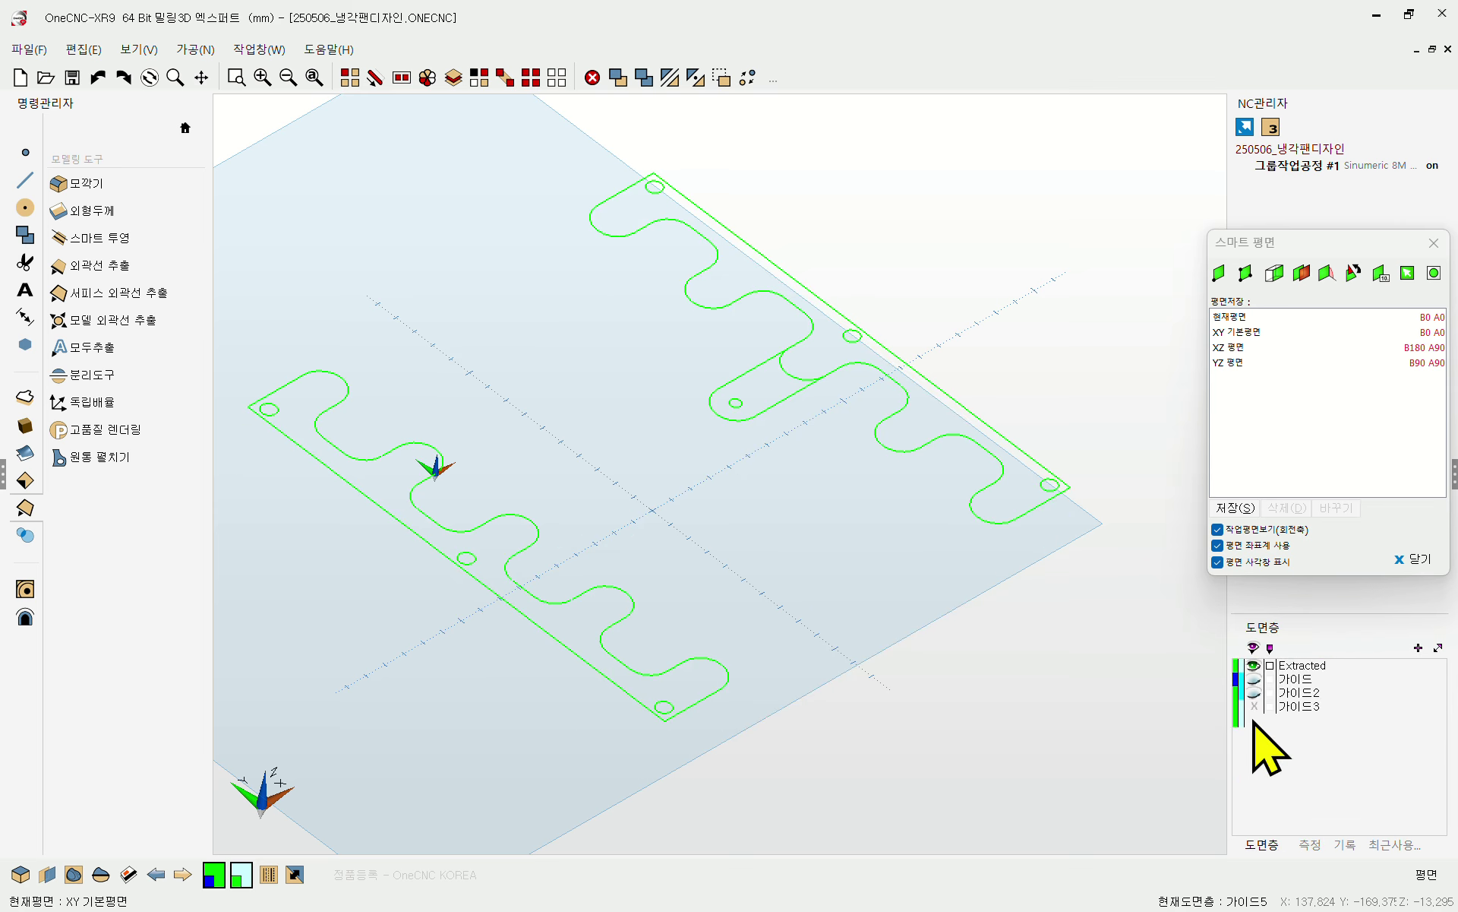
left_click(1254, 734)
middle_click_drag(735, 454, 783, 404)
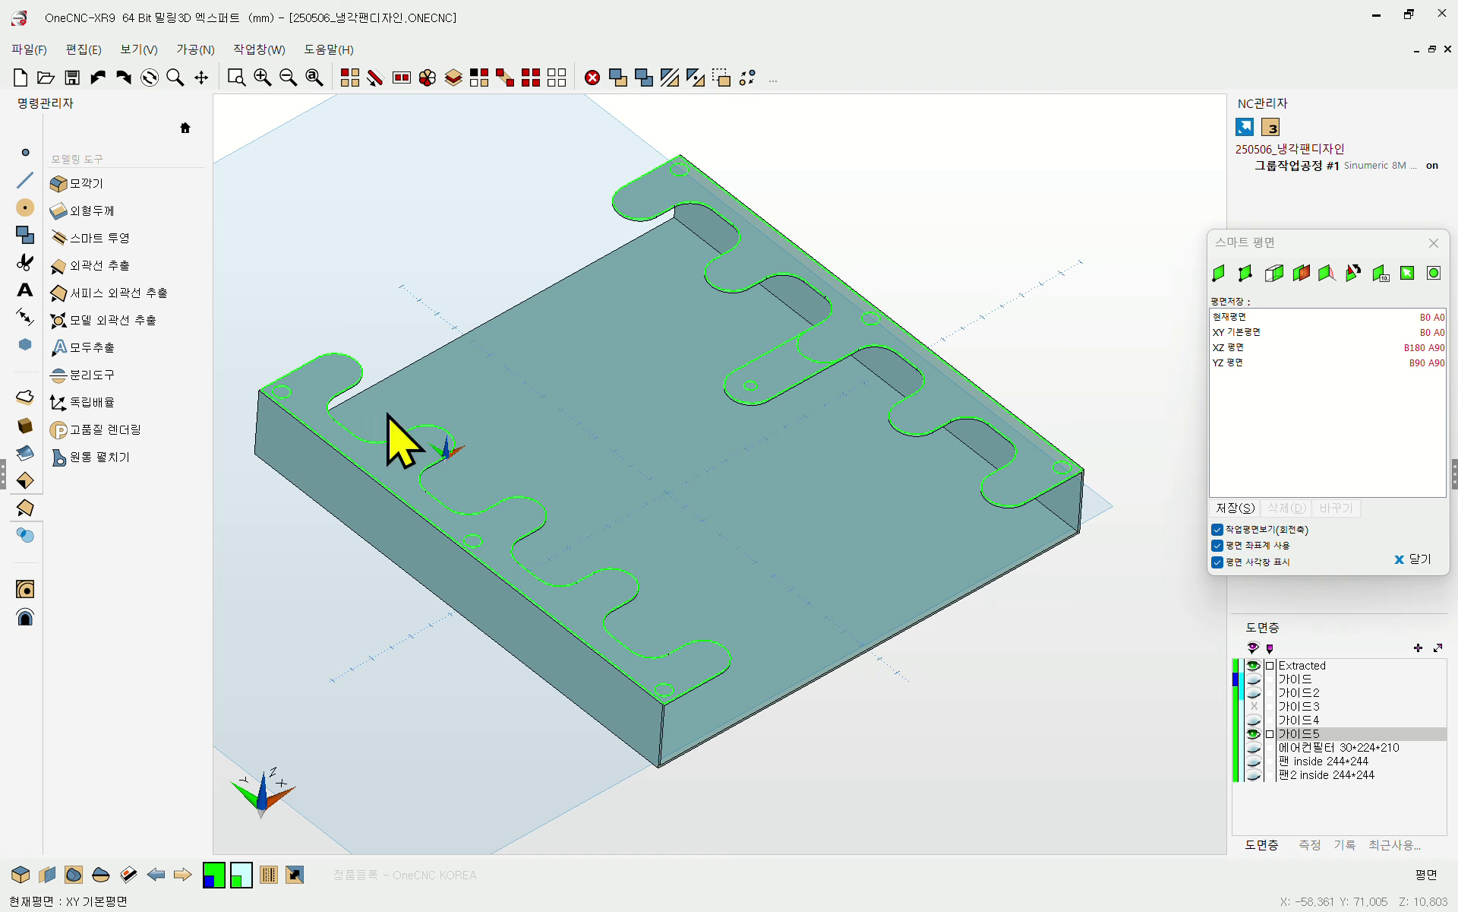
- Draw 3.5 mm diameter circles concentric with the three hole outlines on the left wavy flange
left_click(25, 208)
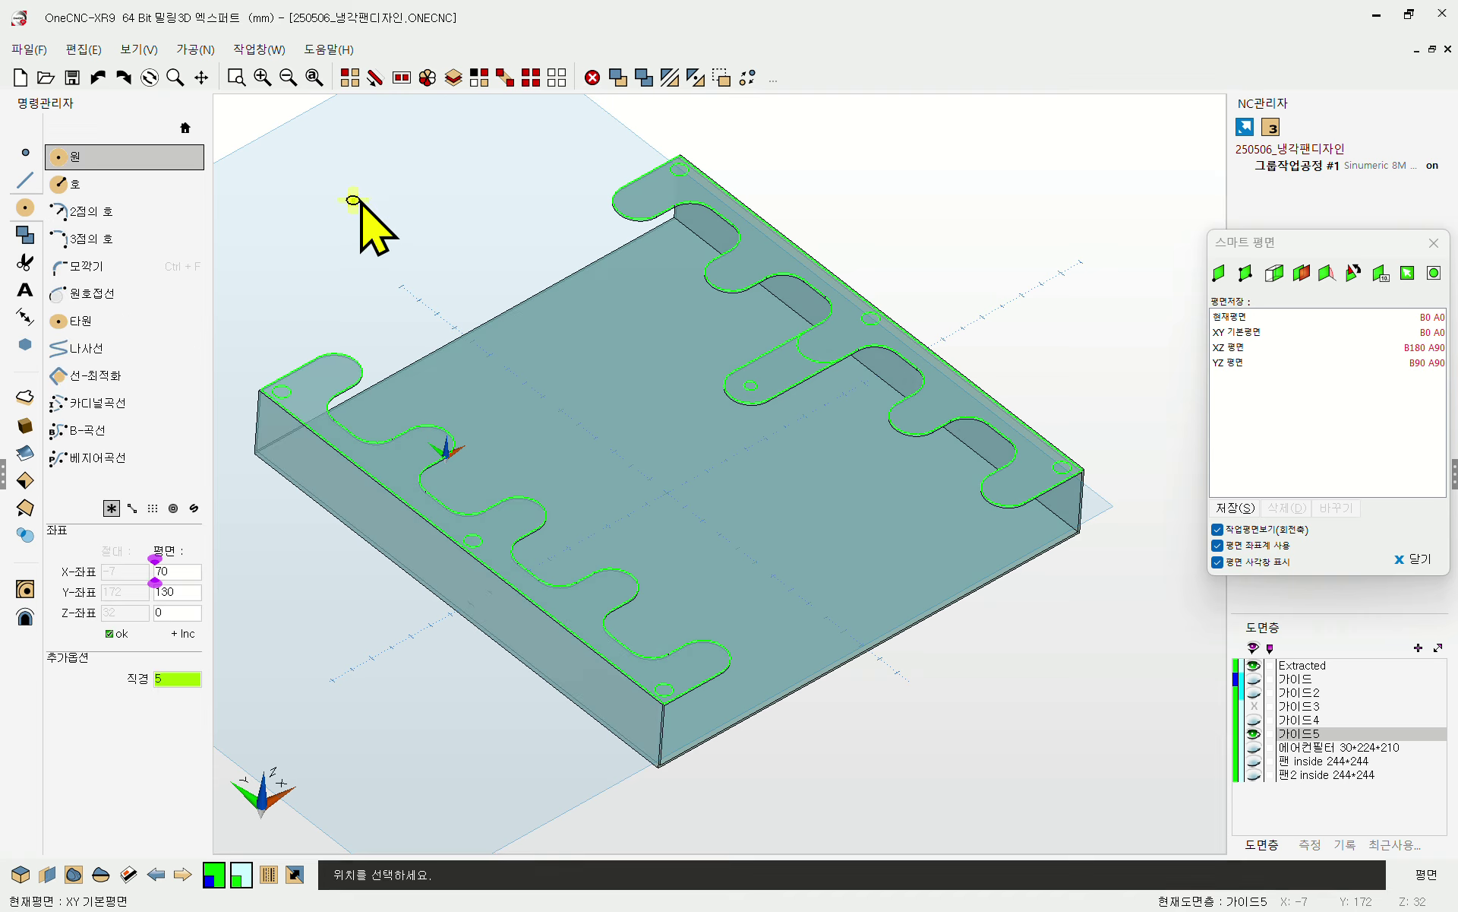
key("Escape")
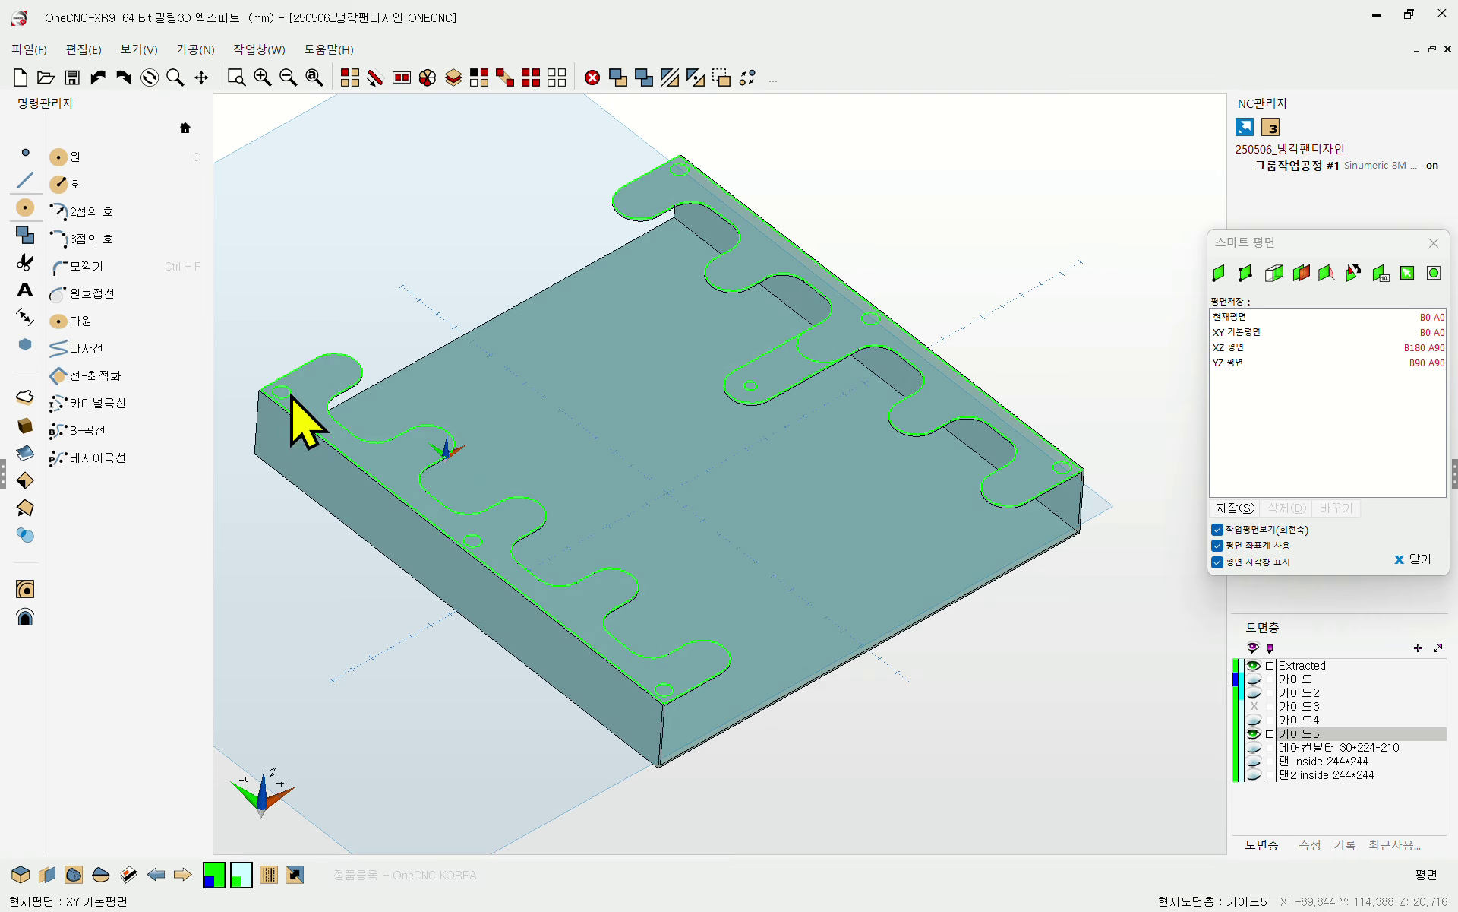
left_click(48, 157)
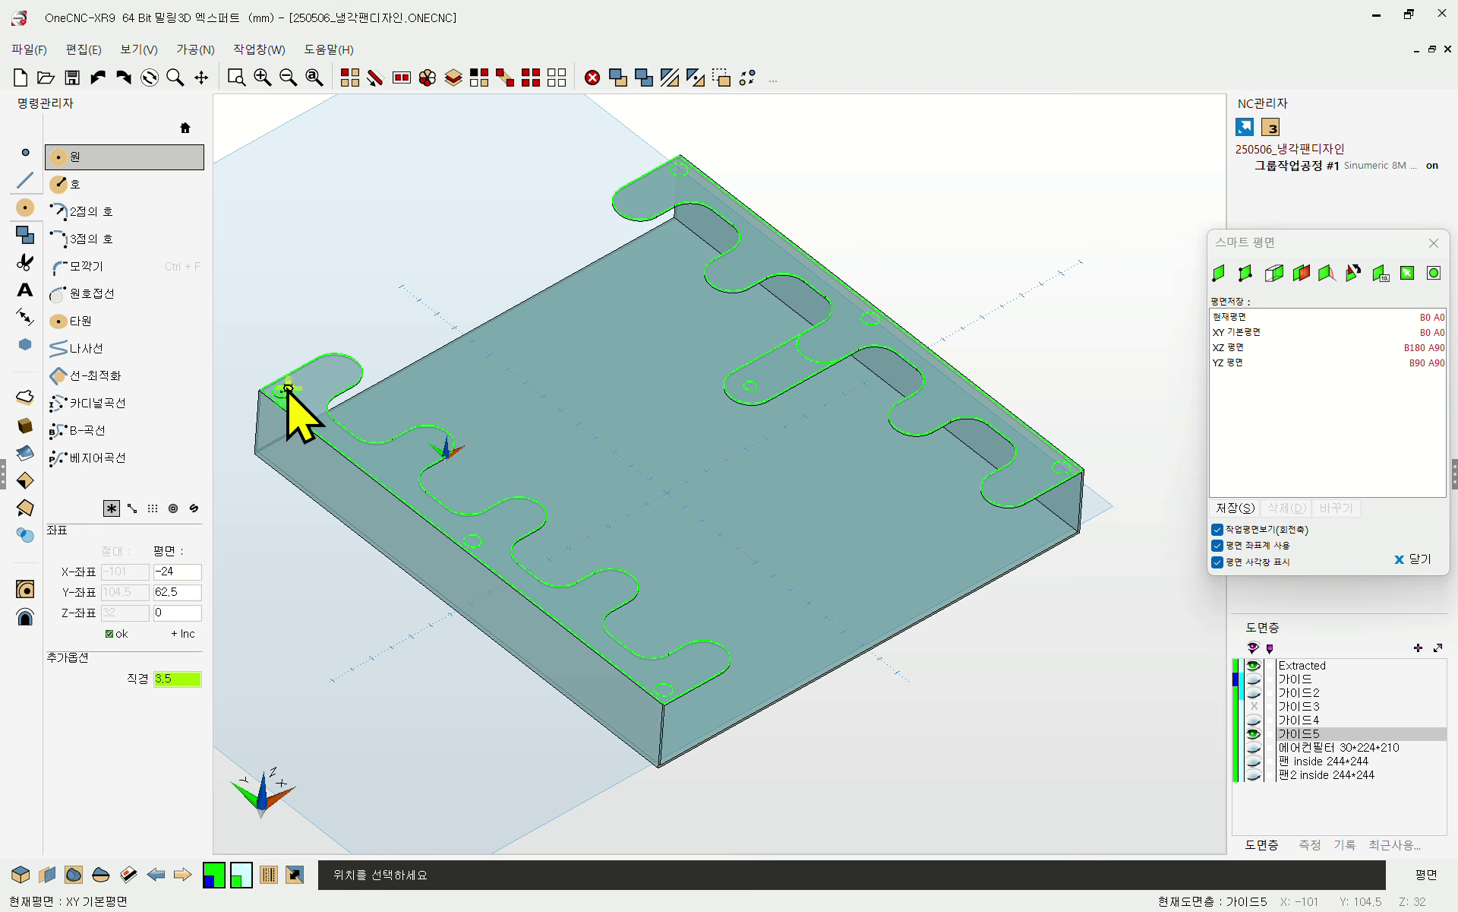
scroll(286, 389, "up", 5)
left_click(278, 423)
scroll(363, 332, "down", 4)
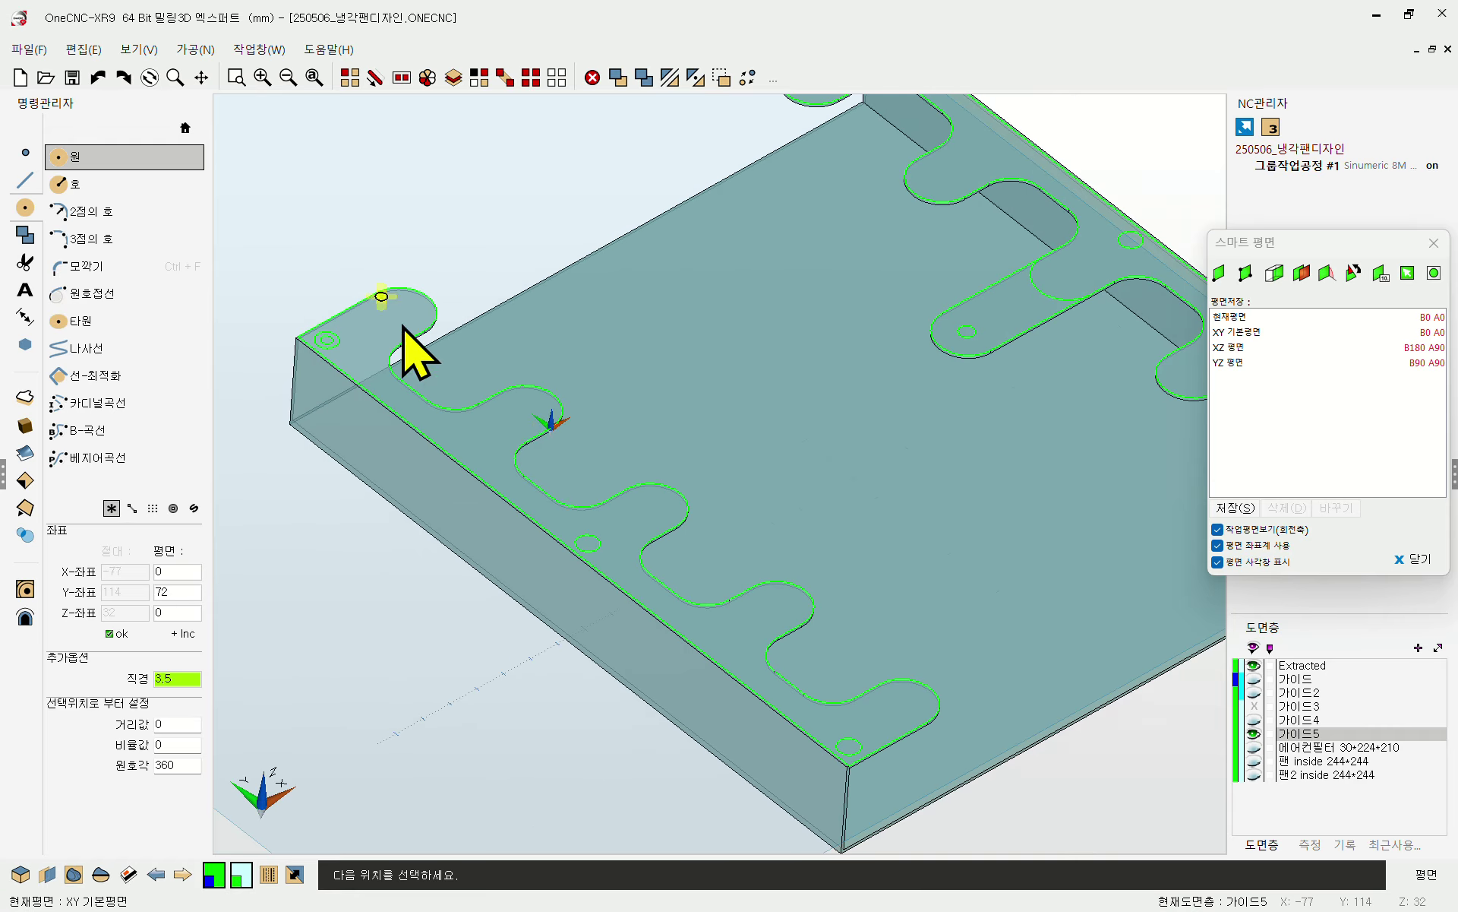
scroll(564, 455, "up", 5)
left_click(602, 669)
scroll(498, 446, "down", 4)
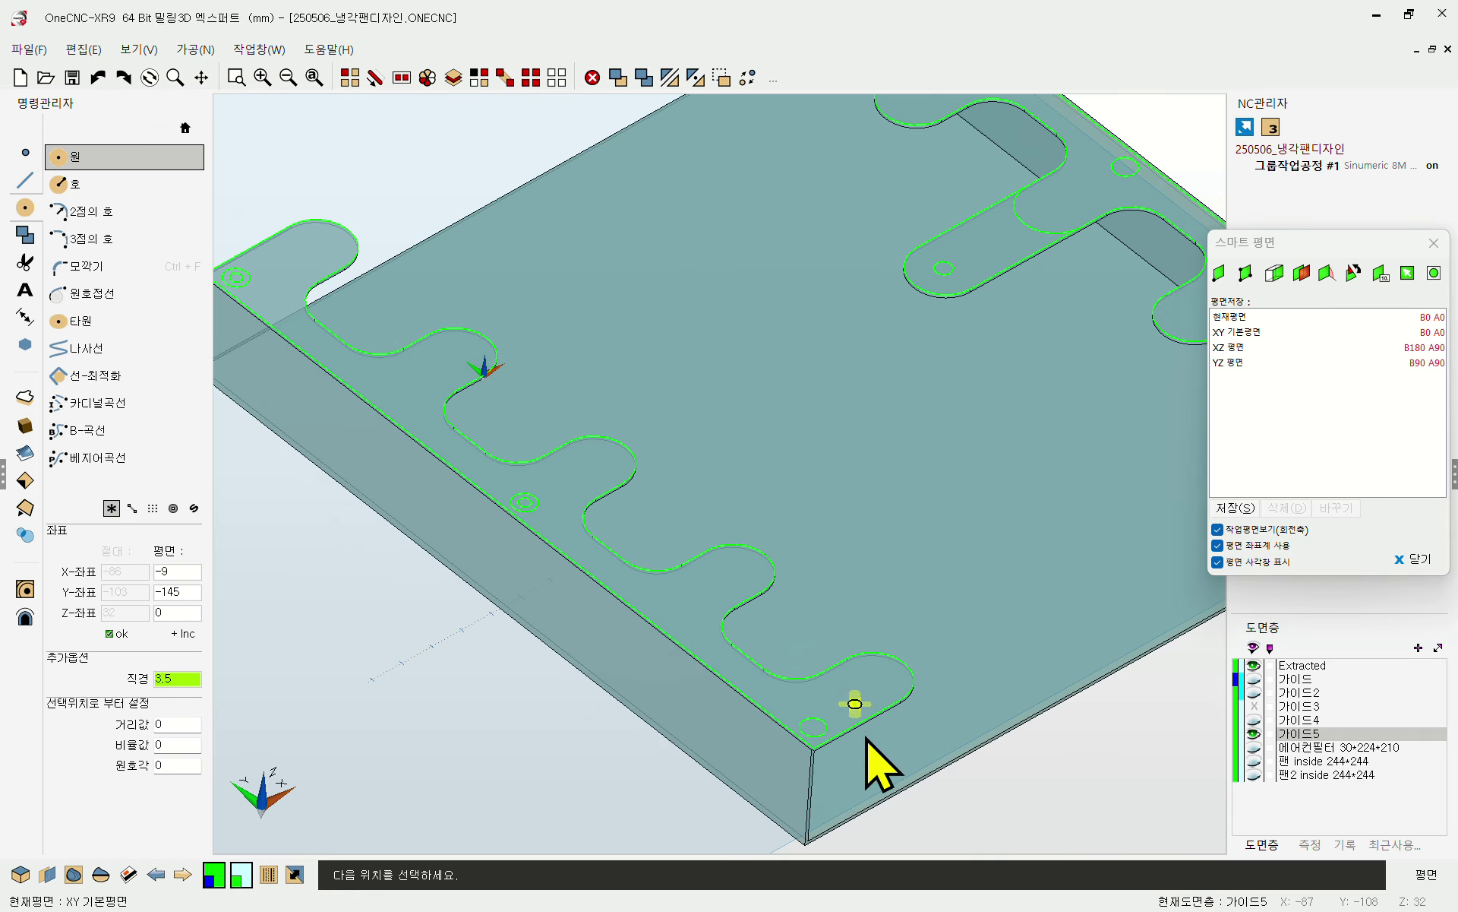
scroll(815, 752, "up", 3)
left_click(820, 725)
scroll(577, 714, "down", 4)
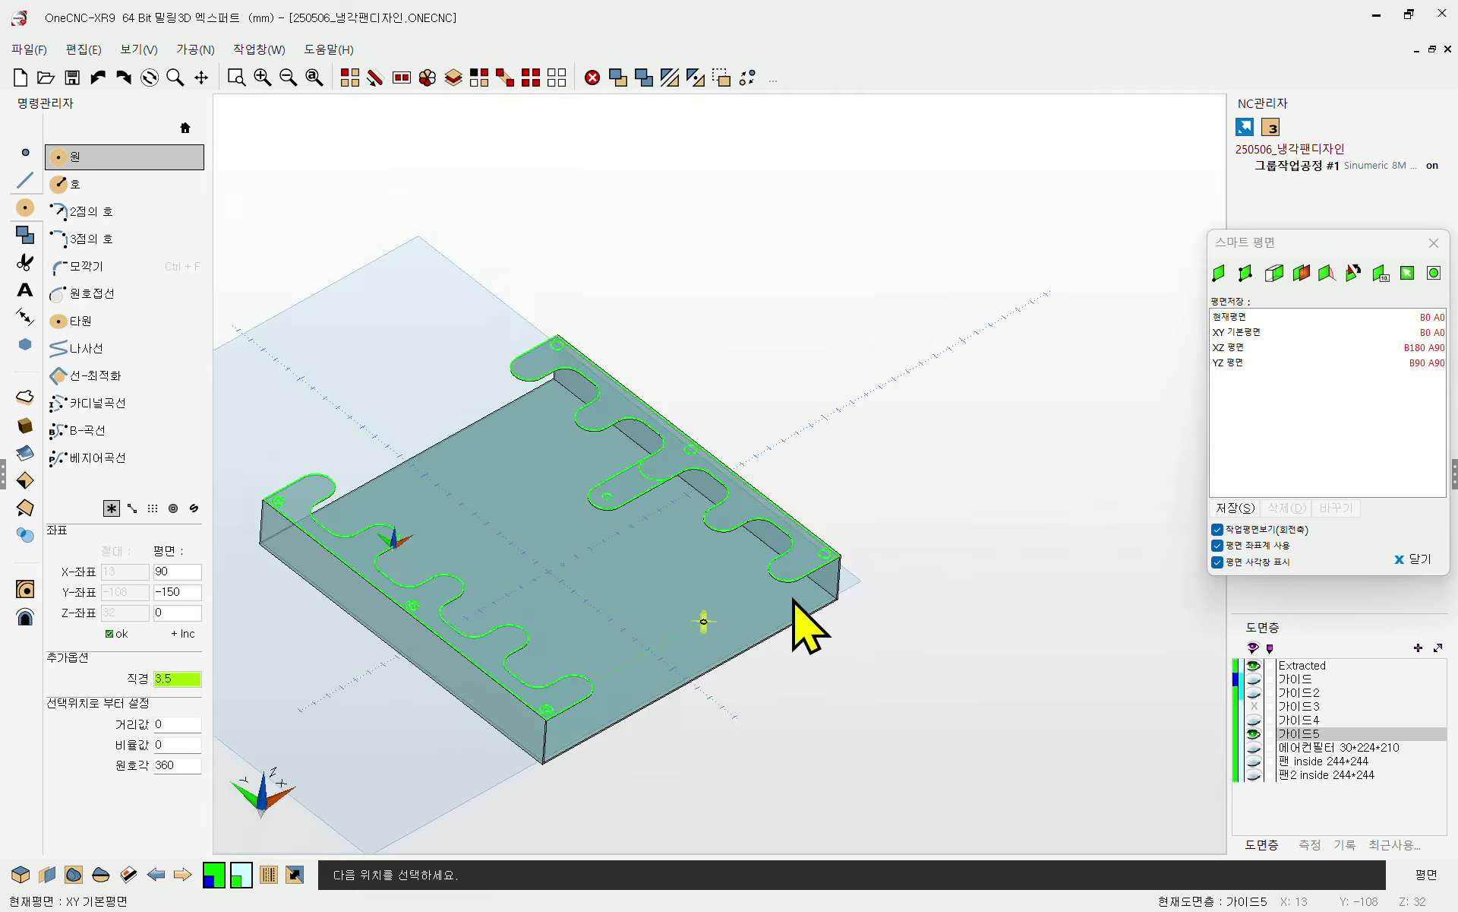
- Draw 3.5 mm diameter circles concentric with the three hole outlines along the right flange's outer edge
scroll(805, 577, "up", 4)
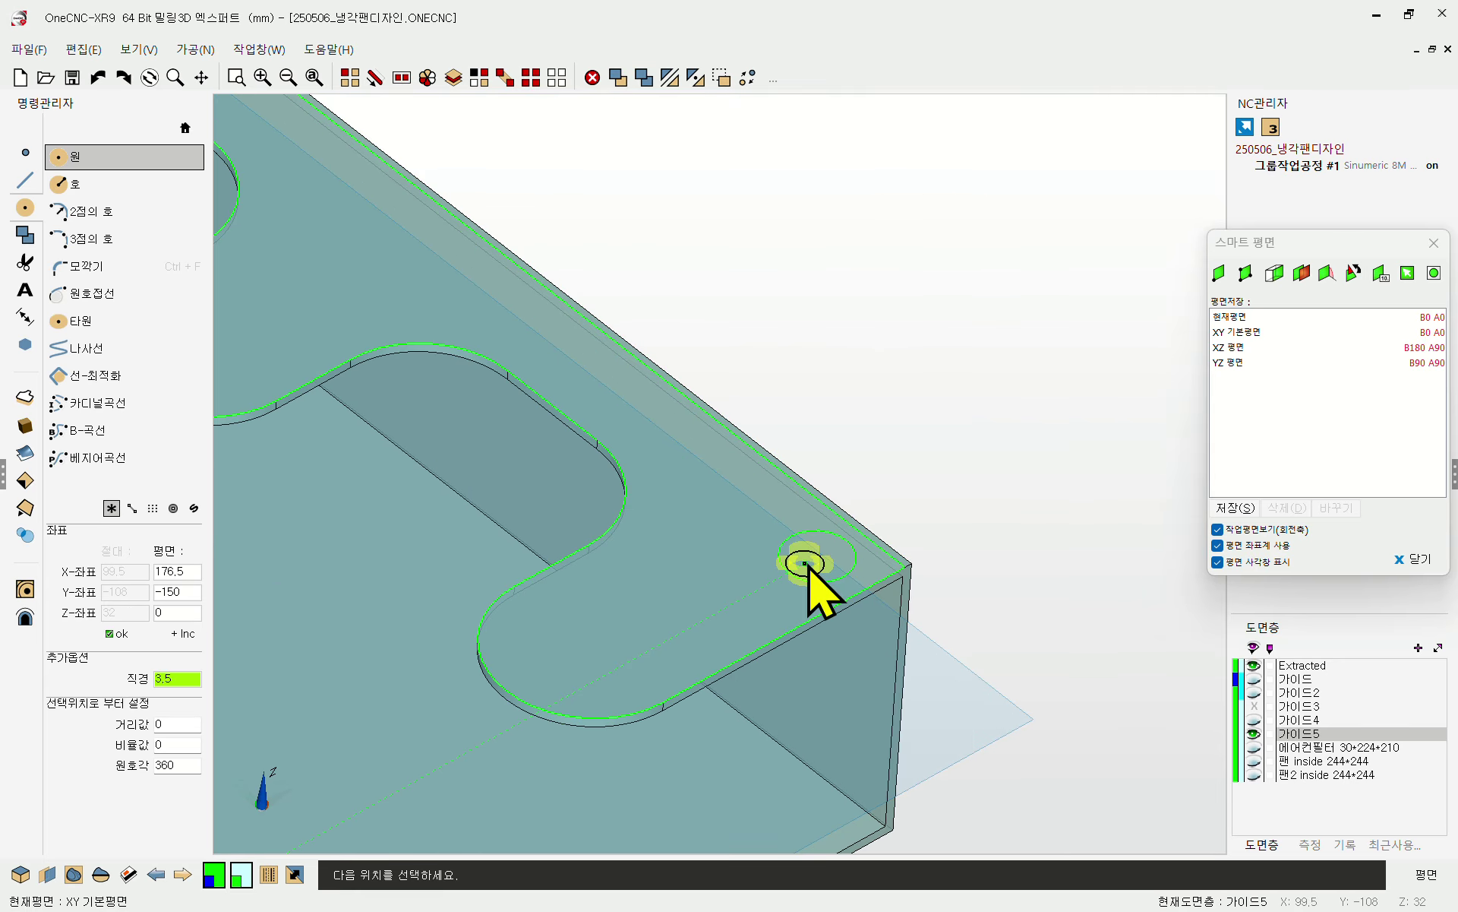
left_click(810, 566)
scroll(821, 588, "down", 4)
scroll(617, 334, "up", 4)
scroll(617, 318, "up", 3)
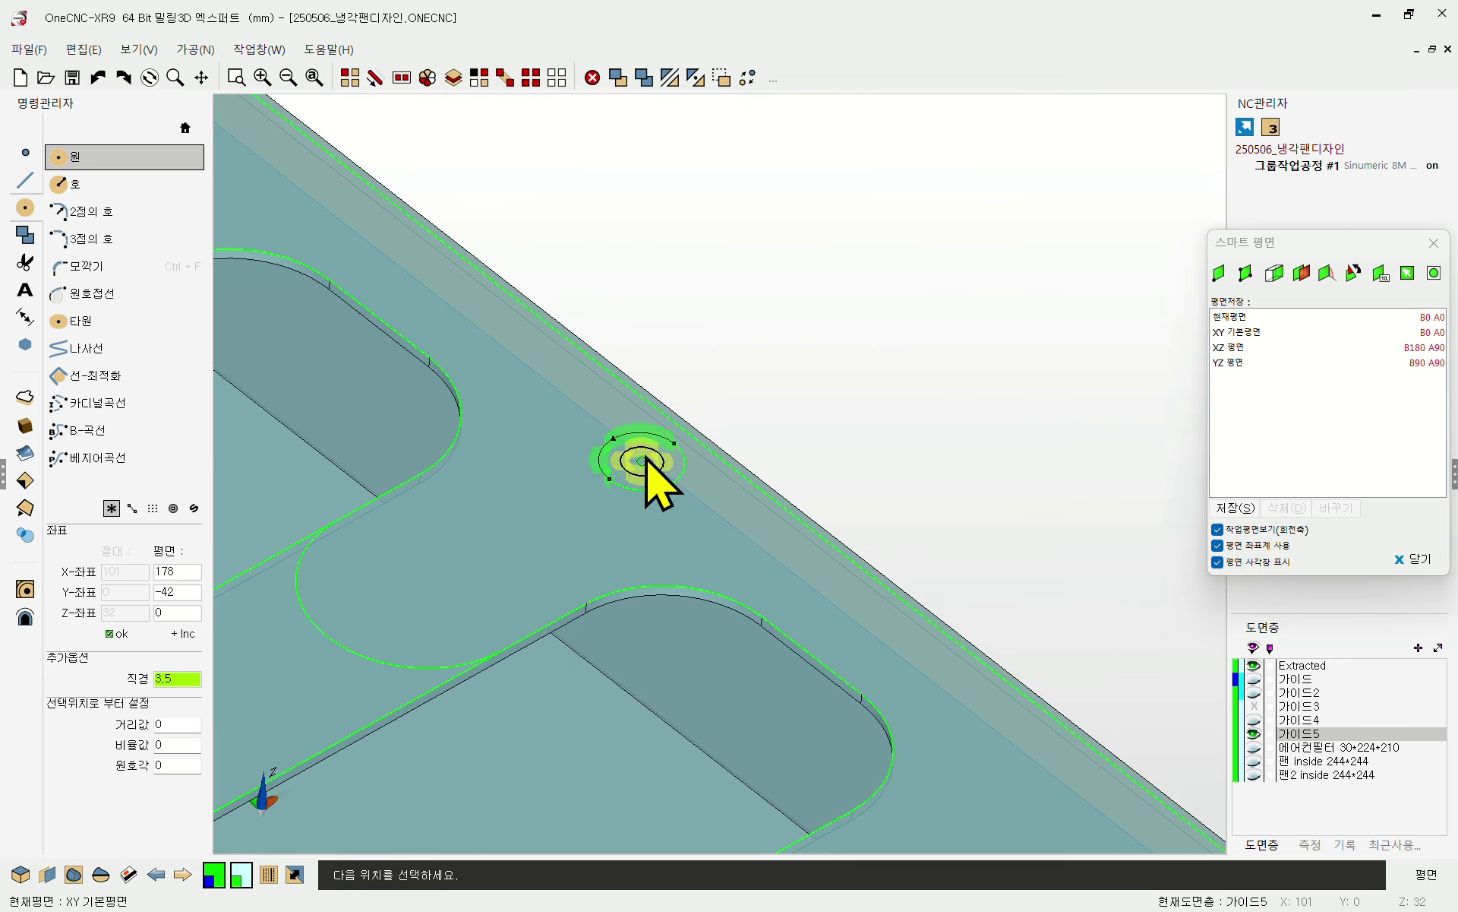
left_click(642, 458)
scroll(693, 367, "down", 4)
scroll(571, 259, "up", 4)
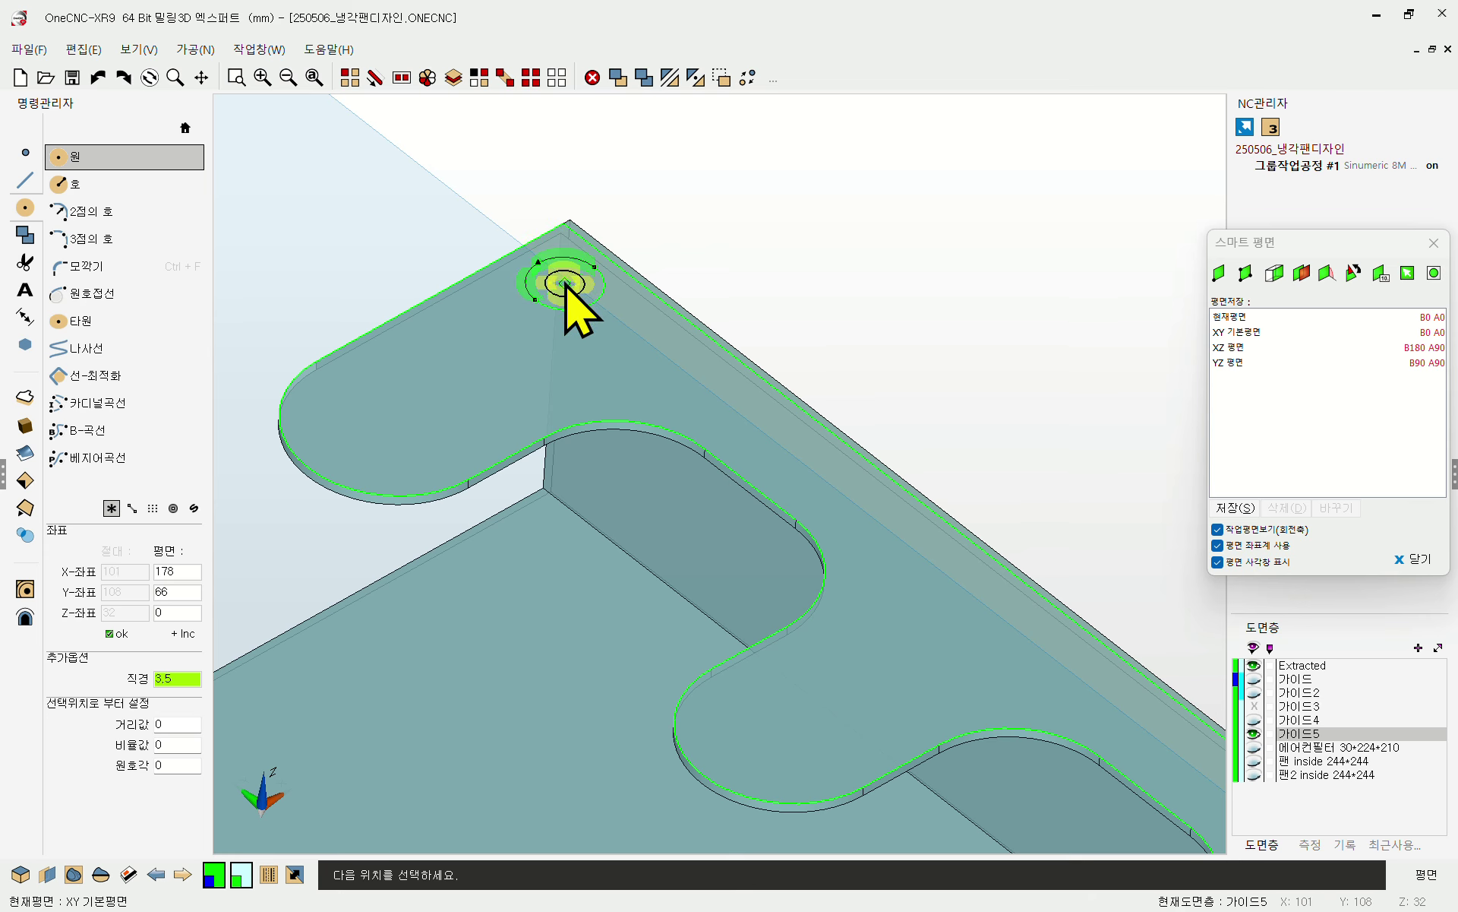
left_click(566, 284)
scroll(722, 217, "down", 6)
key("Escape")
scroll(628, 244, "up", 5)
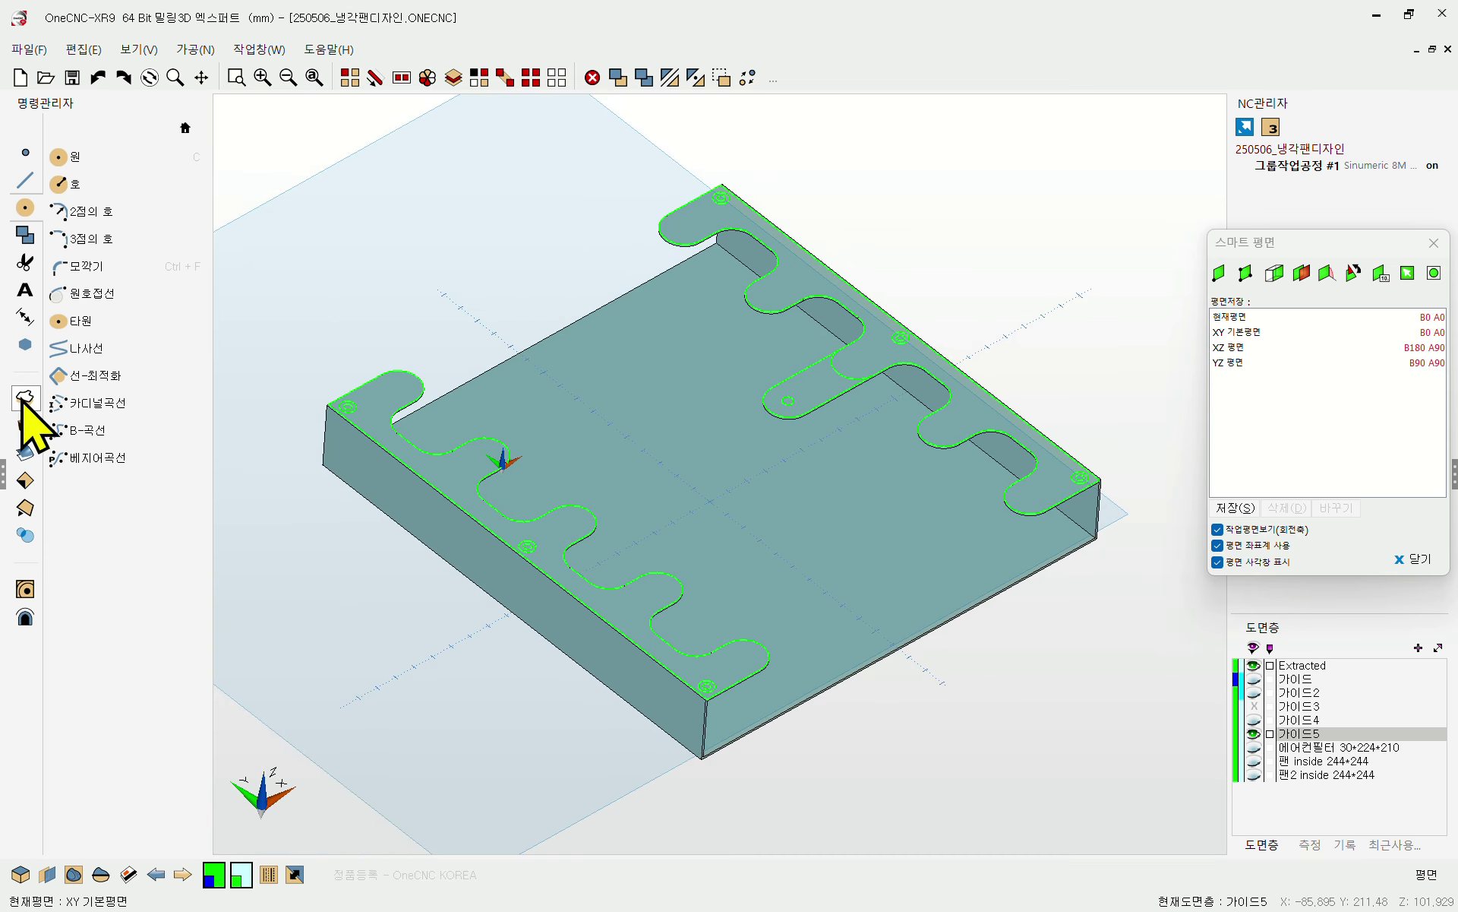
- Cut the model through the three 3.5 mm circles on the left wavy flange at a depth of -300
left_click(25, 398)
left_click(98, 211)
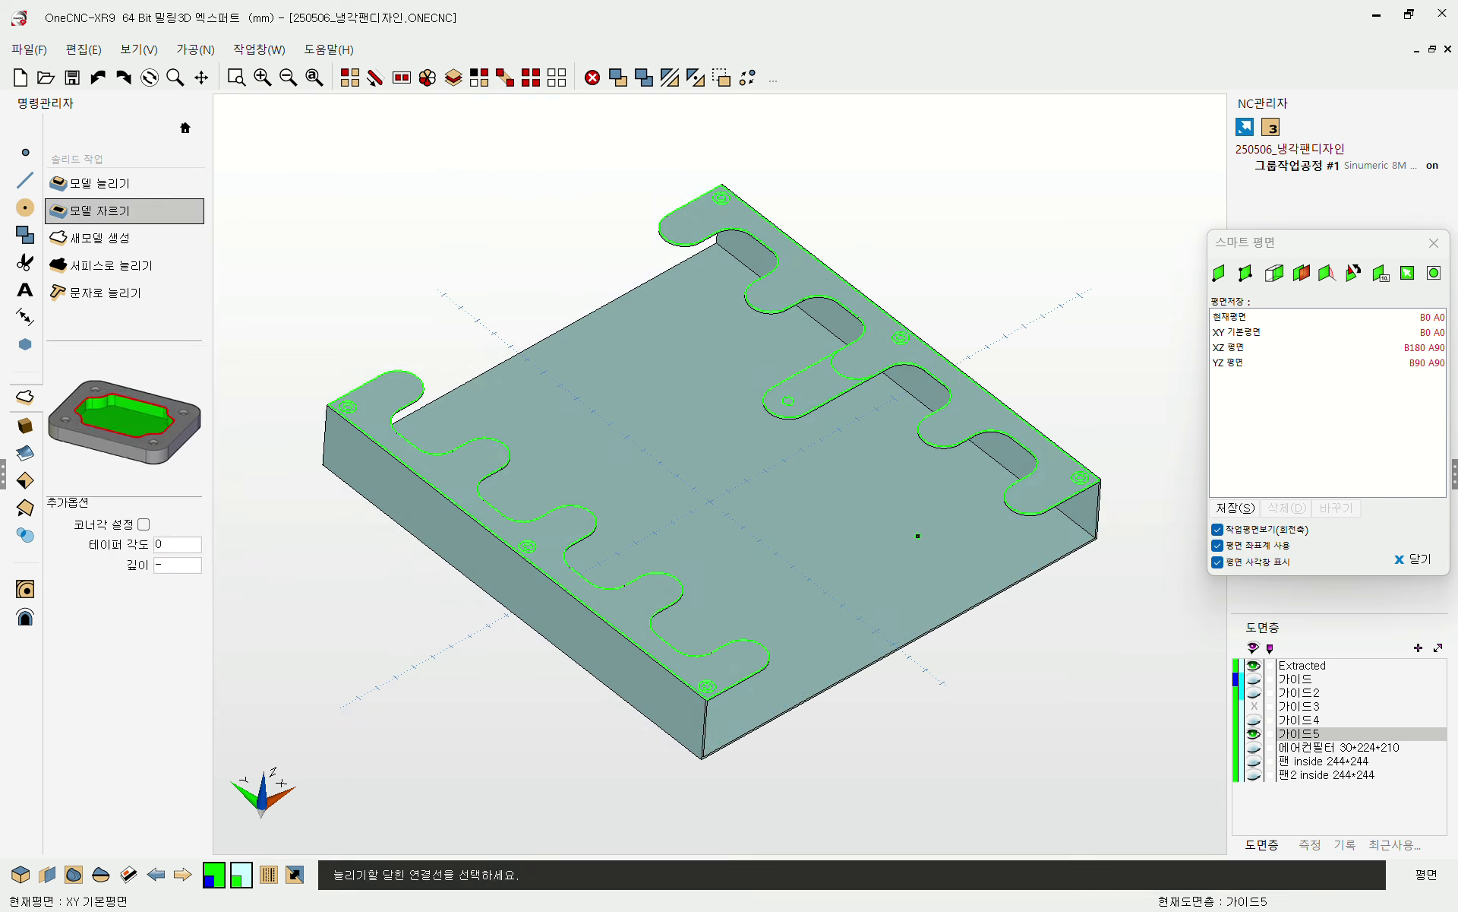
scroll(334, 406, "up", 5)
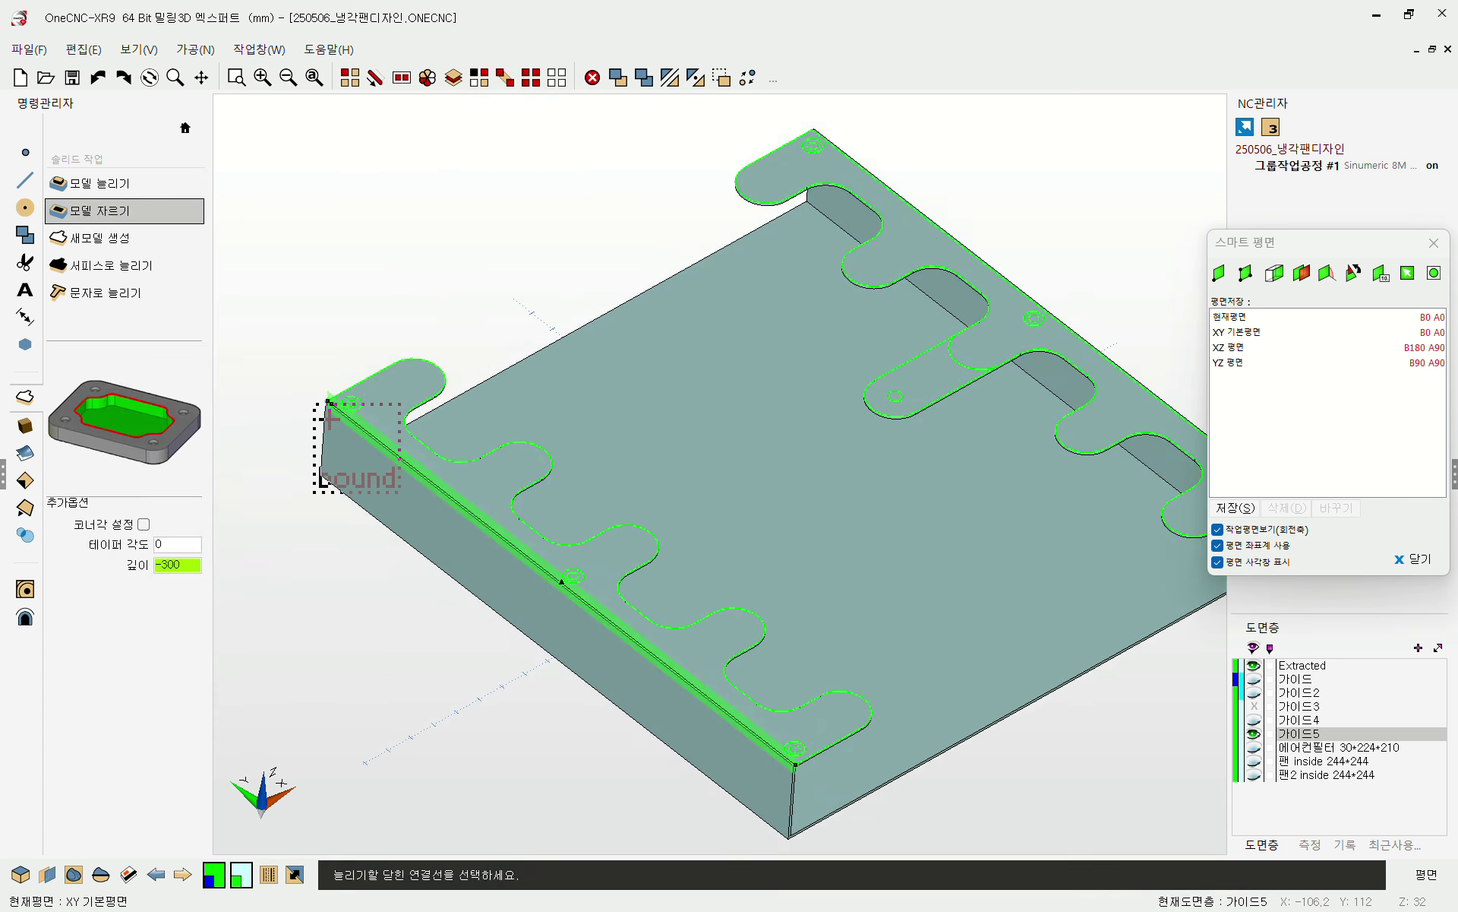
left_click(406, 401)
left_click(396, 400)
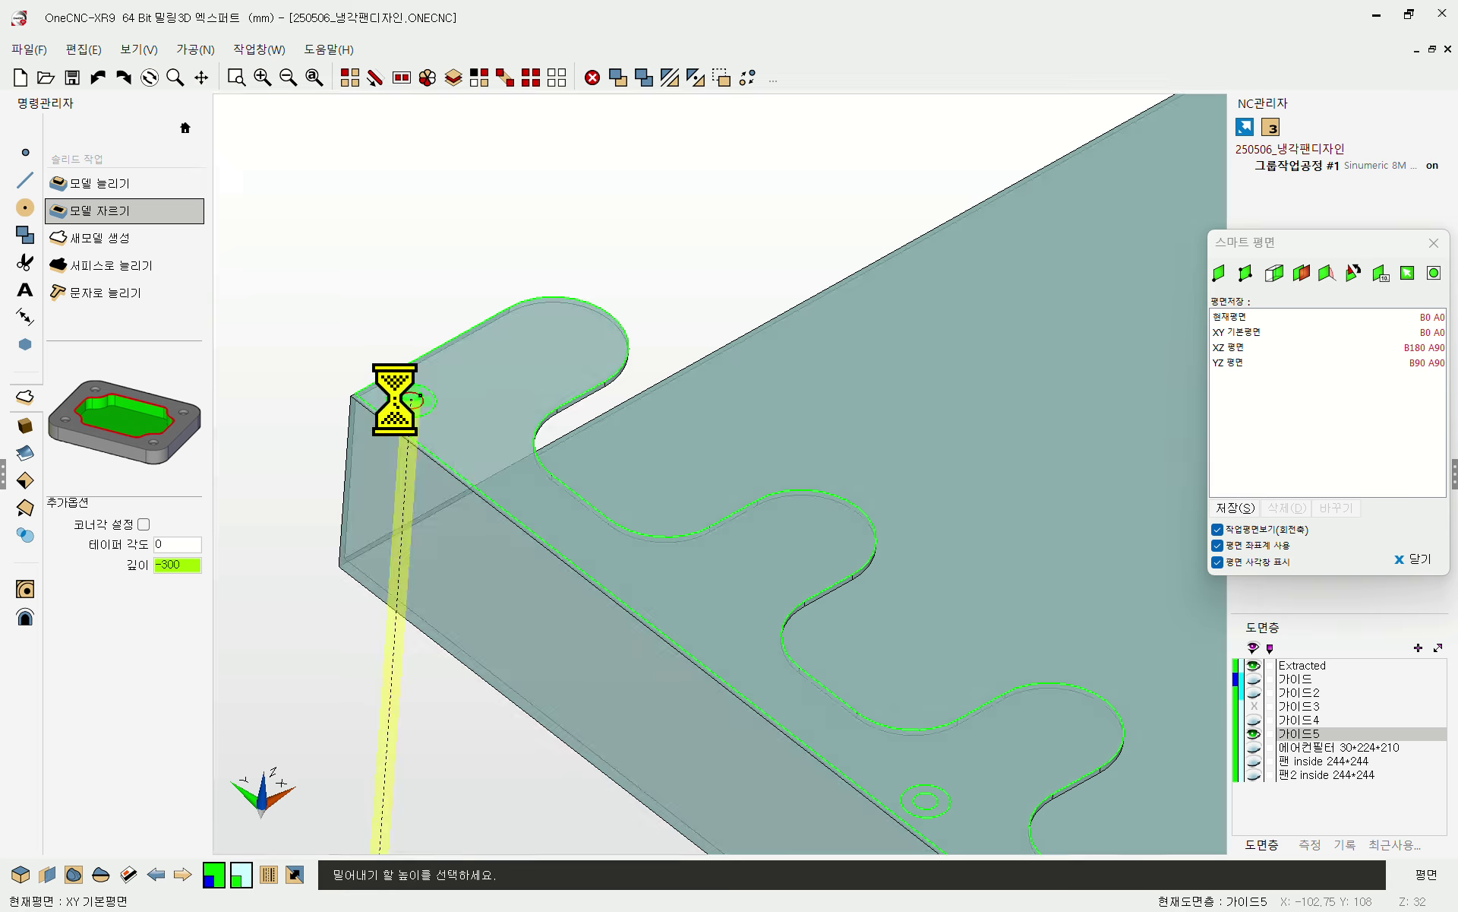
scroll(307, 303, "down", 5)
scroll(618, 462, "up", 5)
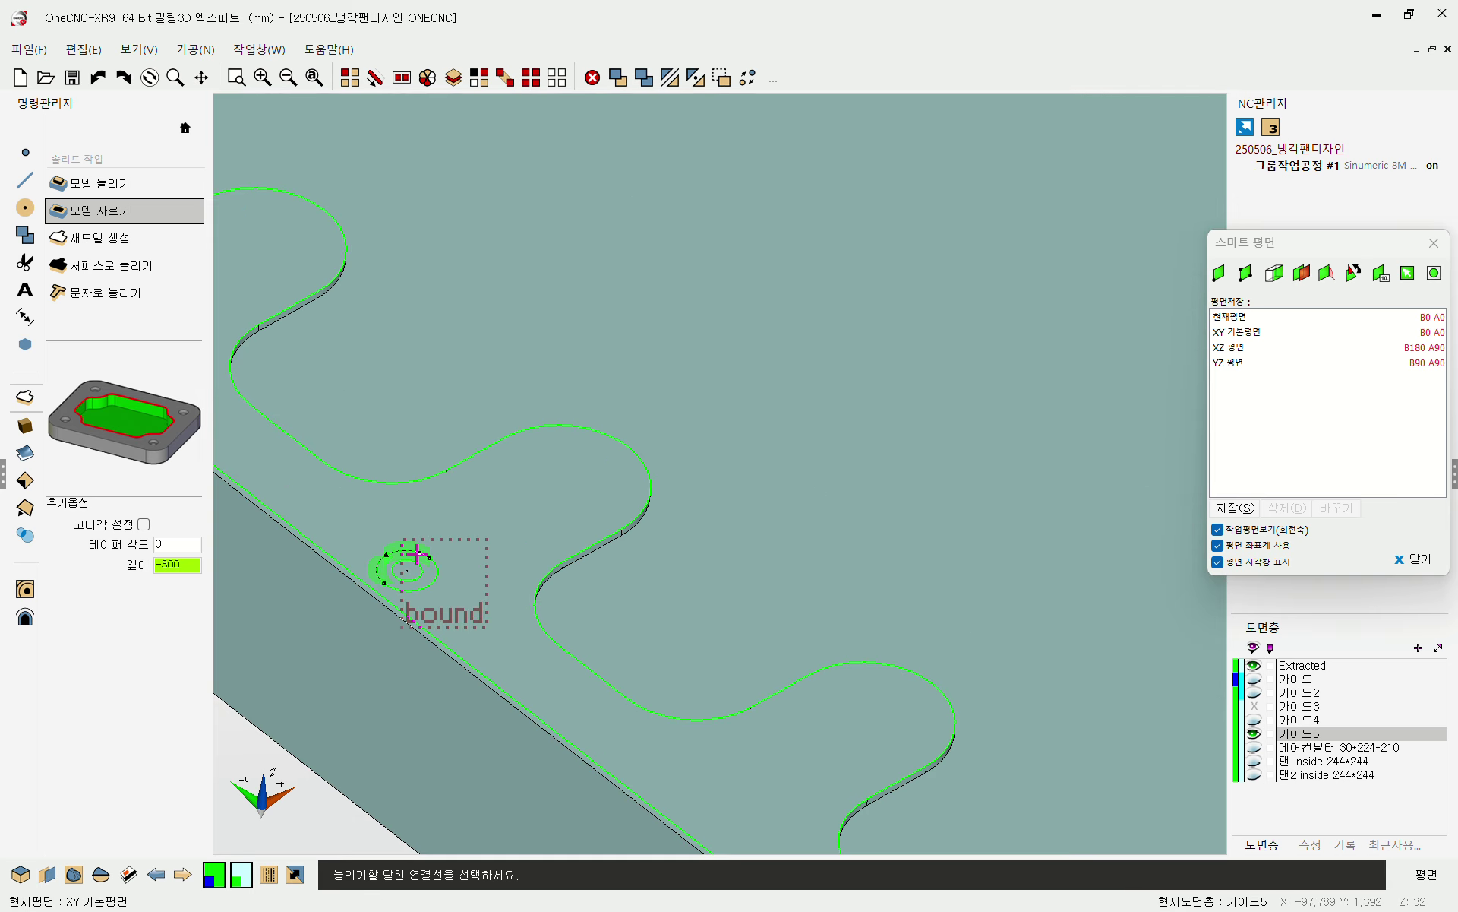
left_click(407, 569)
scroll(424, 553, "down", 5)
scroll(707, 641, "up", 5)
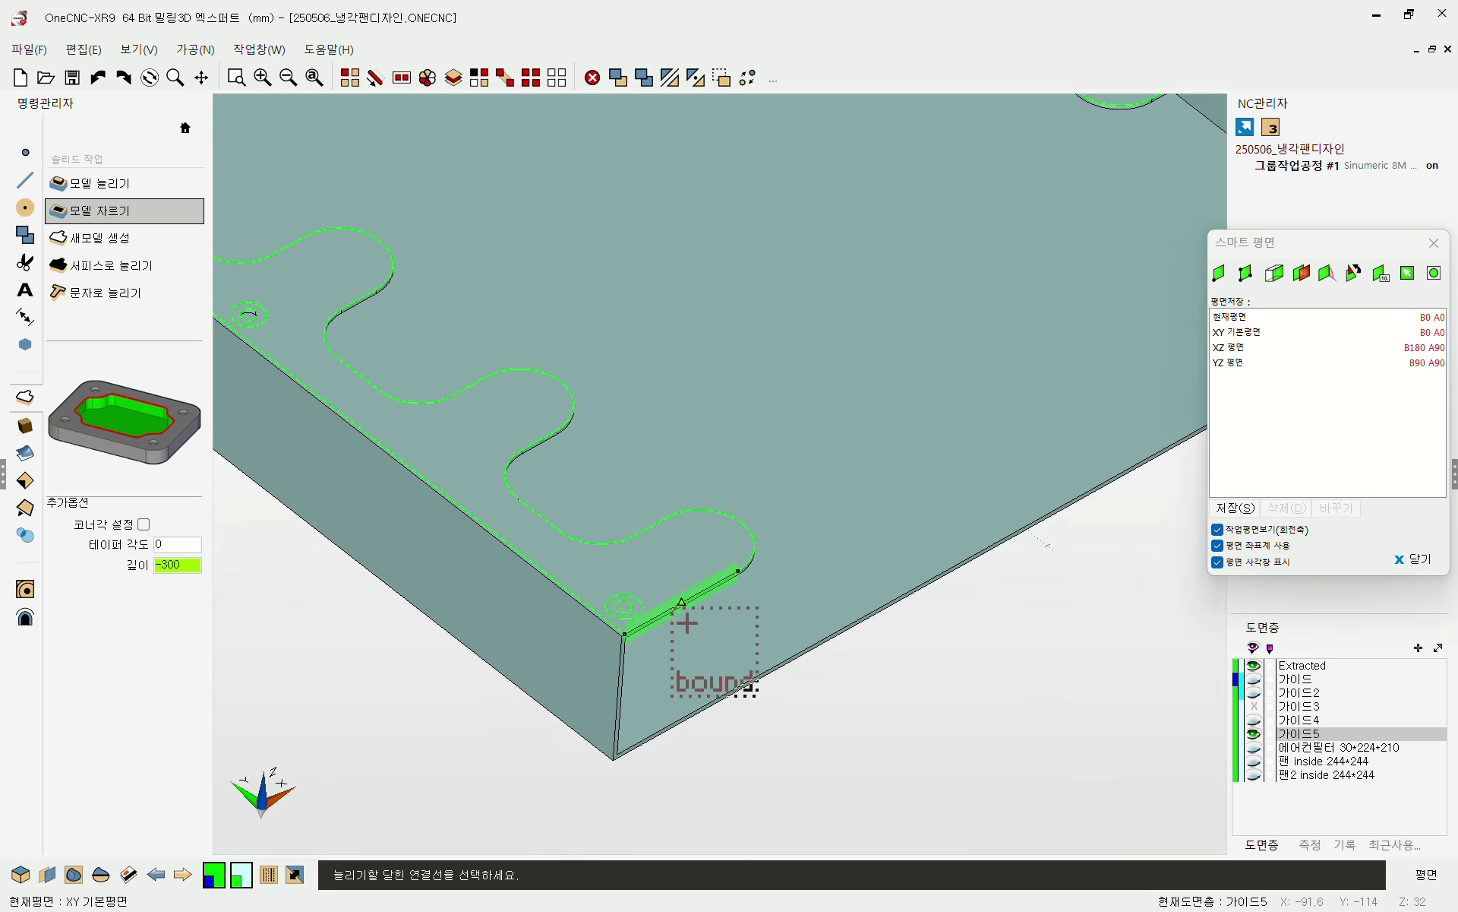
left_click(585, 617)
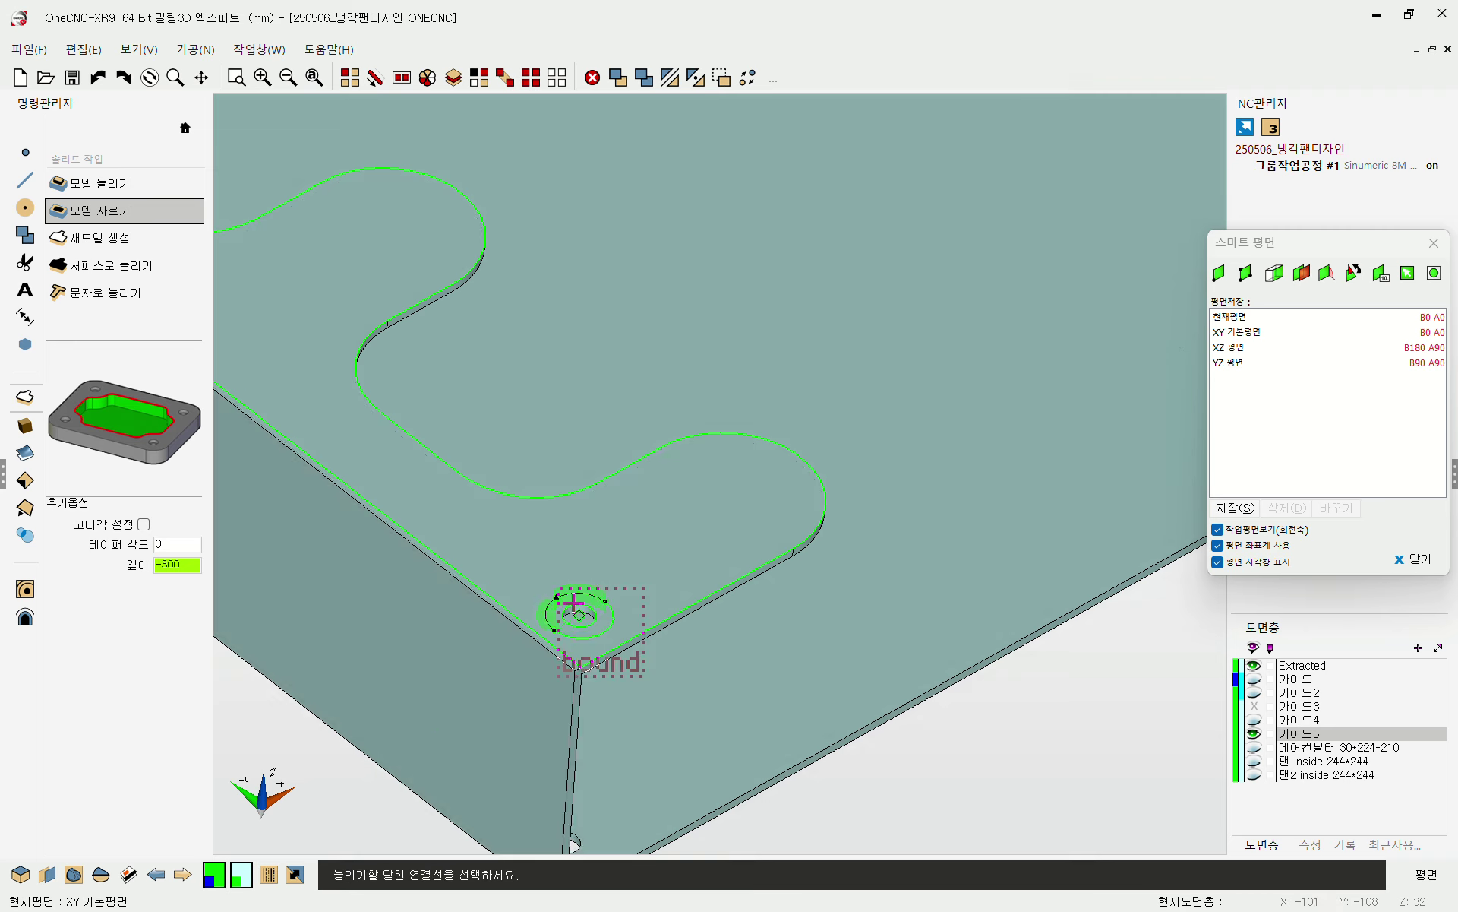
- Cut the model through the three 3.5 mm circles along the right flange at a depth of -300
scroll(1140, 254, "down", 3)
scroll(1064, 365, "up", 4)
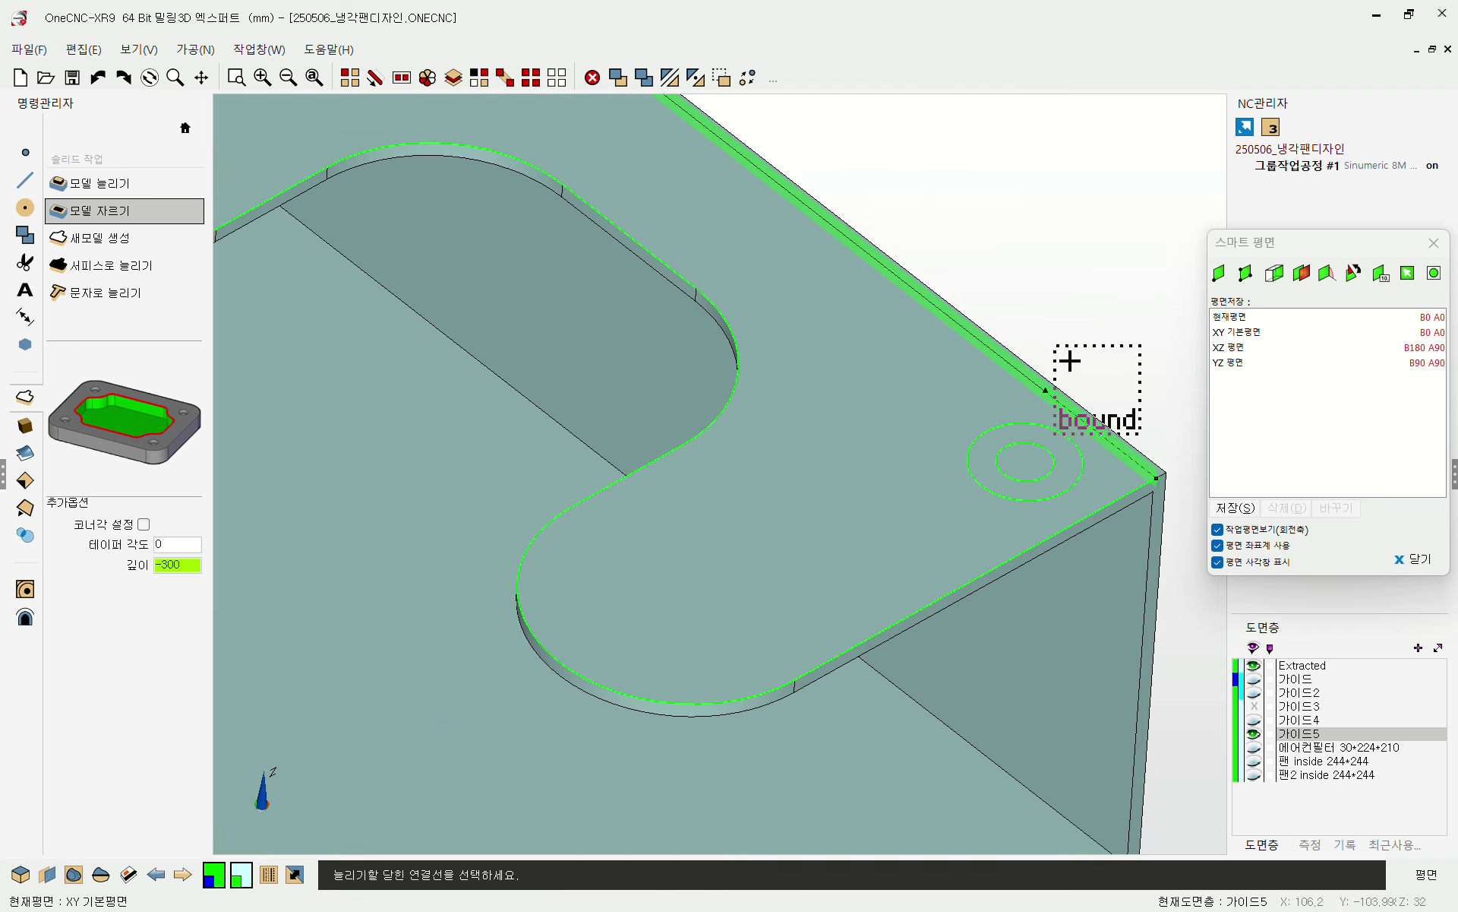
left_click(1027, 440)
scroll(1056, 506, "down", 2)
scroll(818, 323, "up", 4)
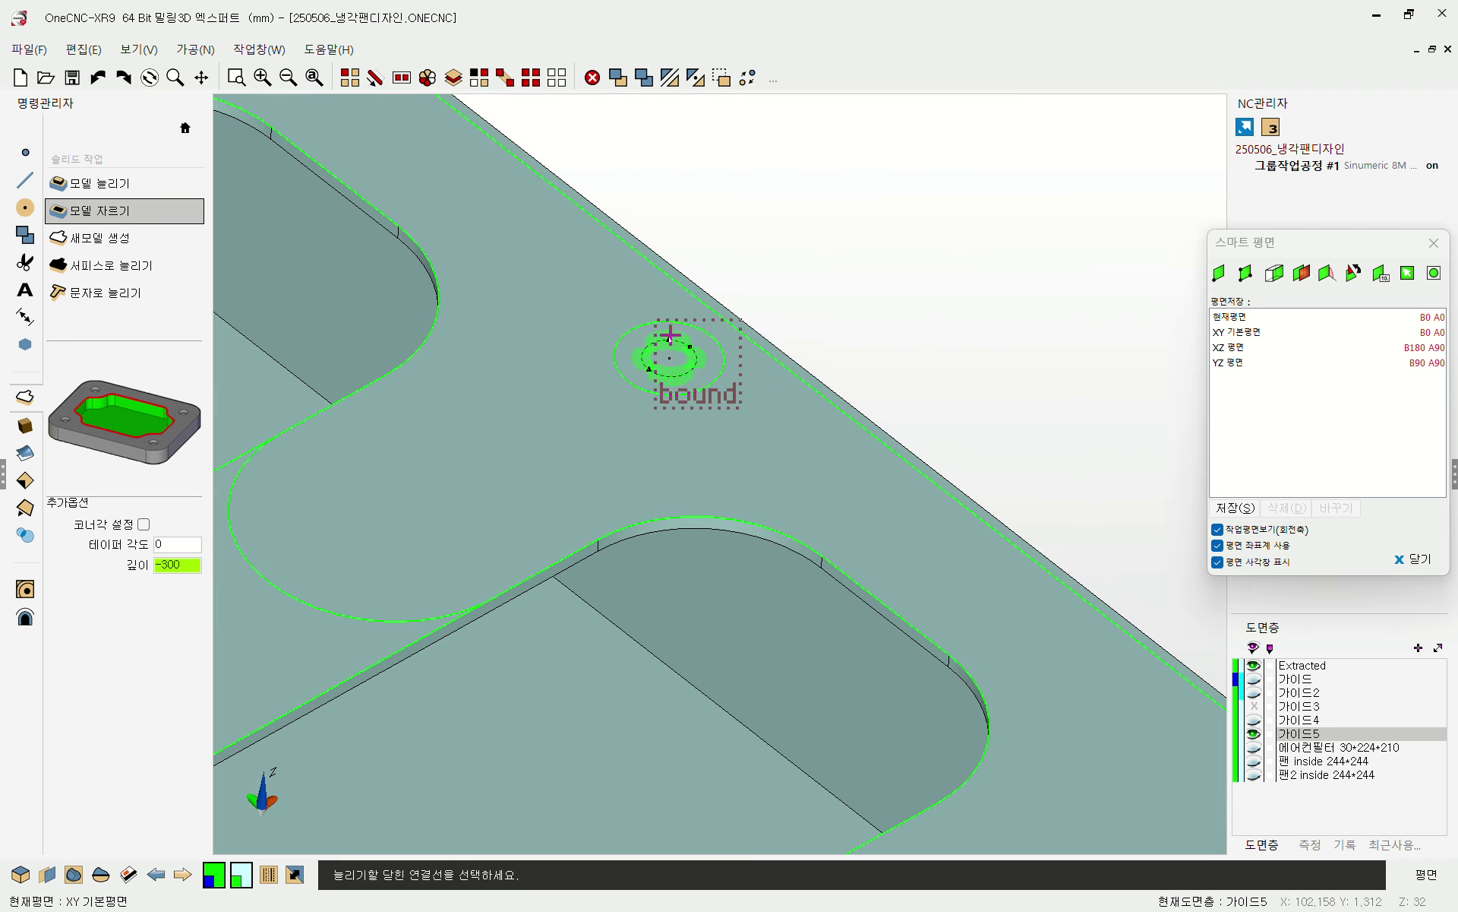
left_click(670, 334)
scroll(944, 417, "down", 2)
scroll(531, 126, "up", 2)
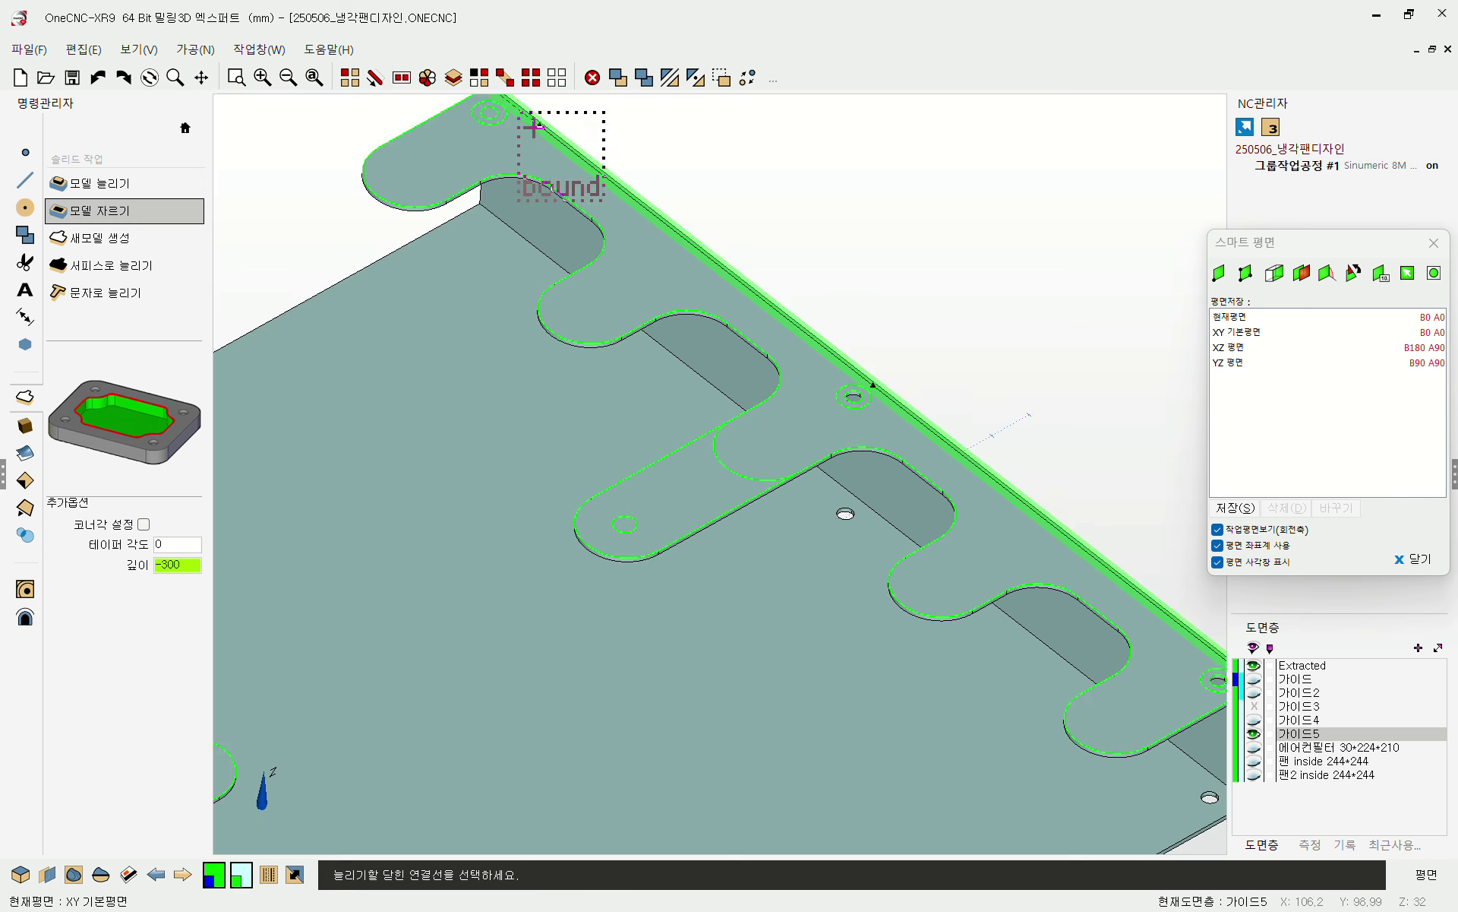
scroll(531, 125, "down", 2)
scroll(641, 250, "up", 2)
left_click(659, 310)
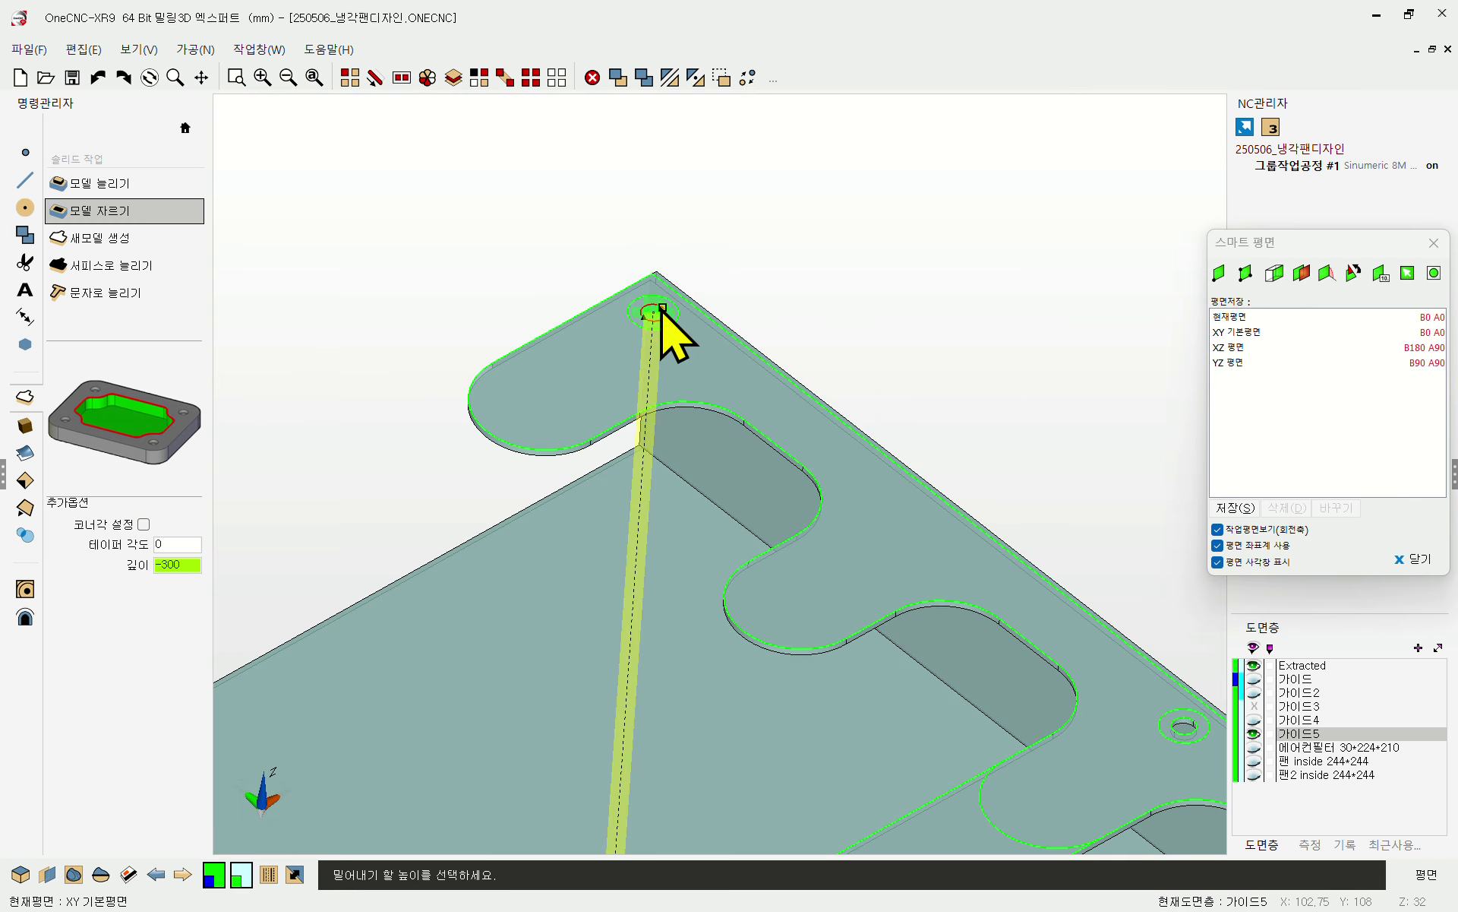
left_click(756, 232)
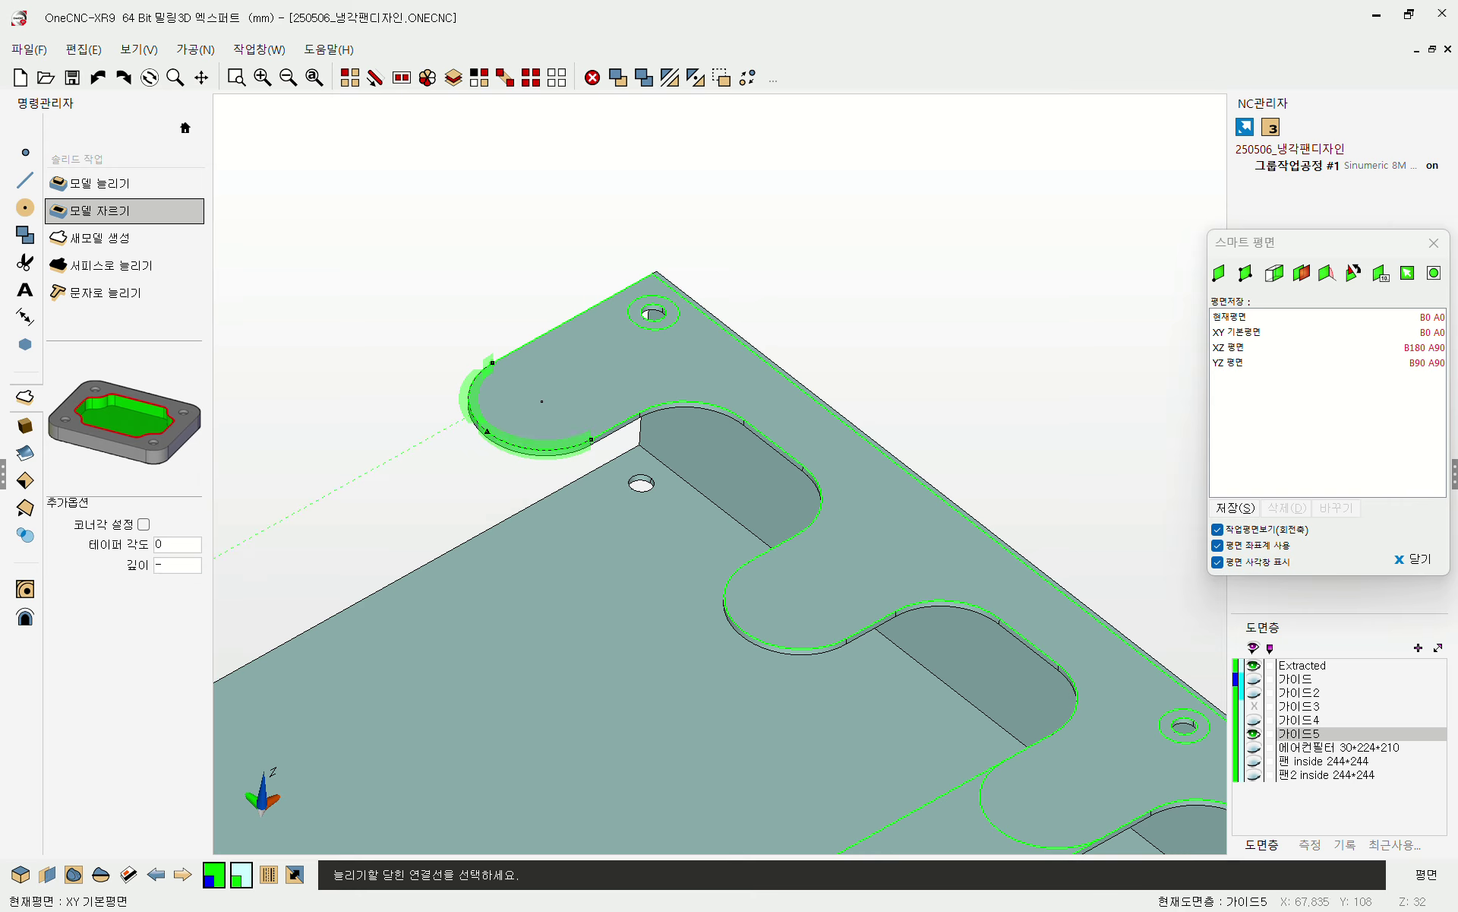
- Cut the three larger hole outlines along the right flange into the model at a depth of -10
left_click(655, 313)
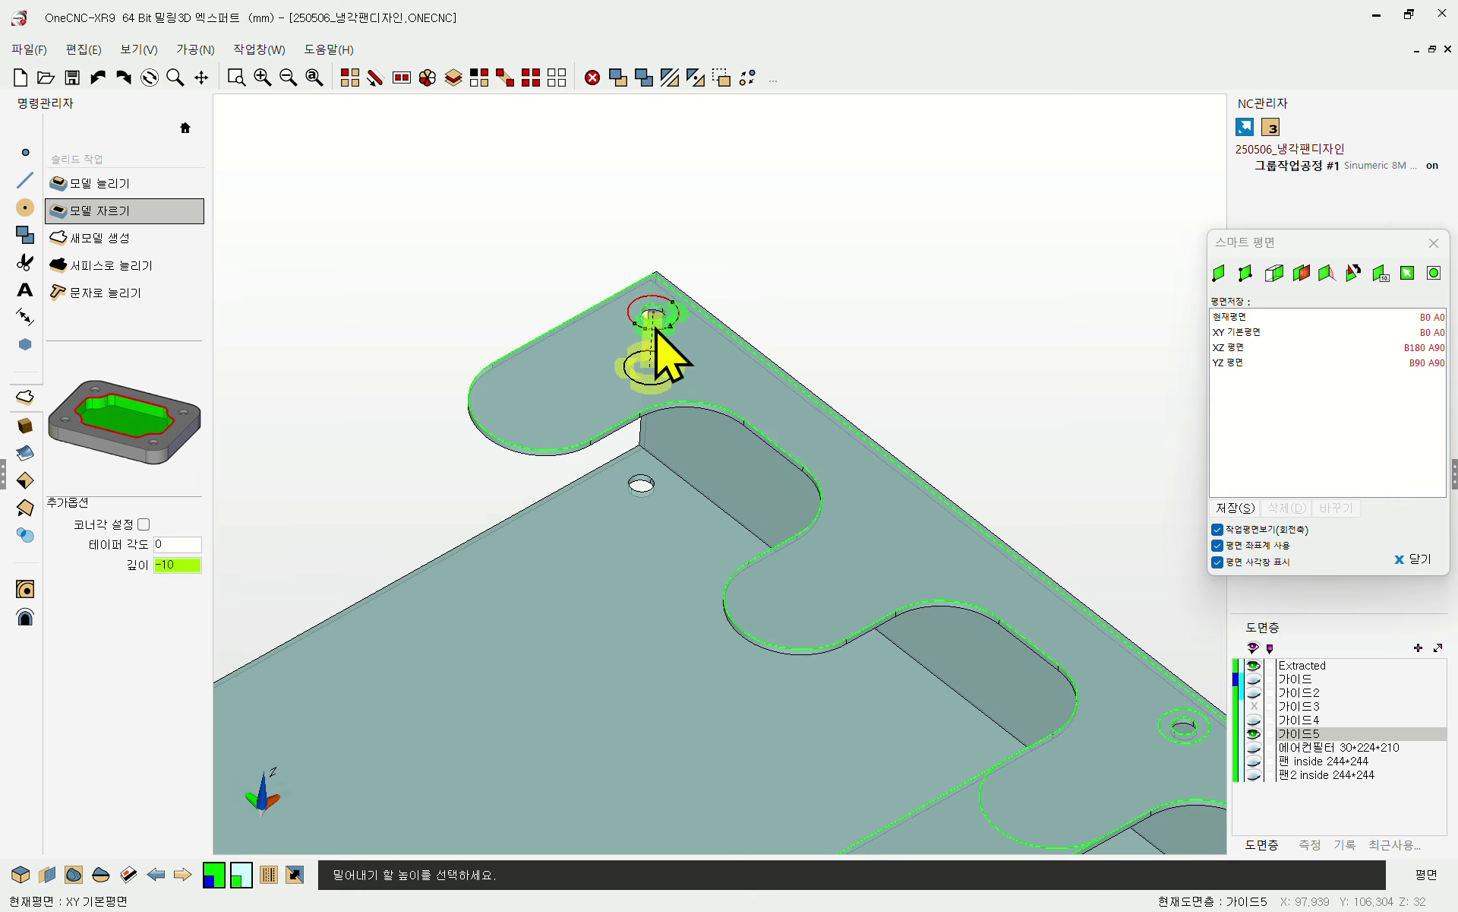
left_click(577, 417)
scroll(879, 514, "down", 2)
scroll(710, 367, "up", 4)
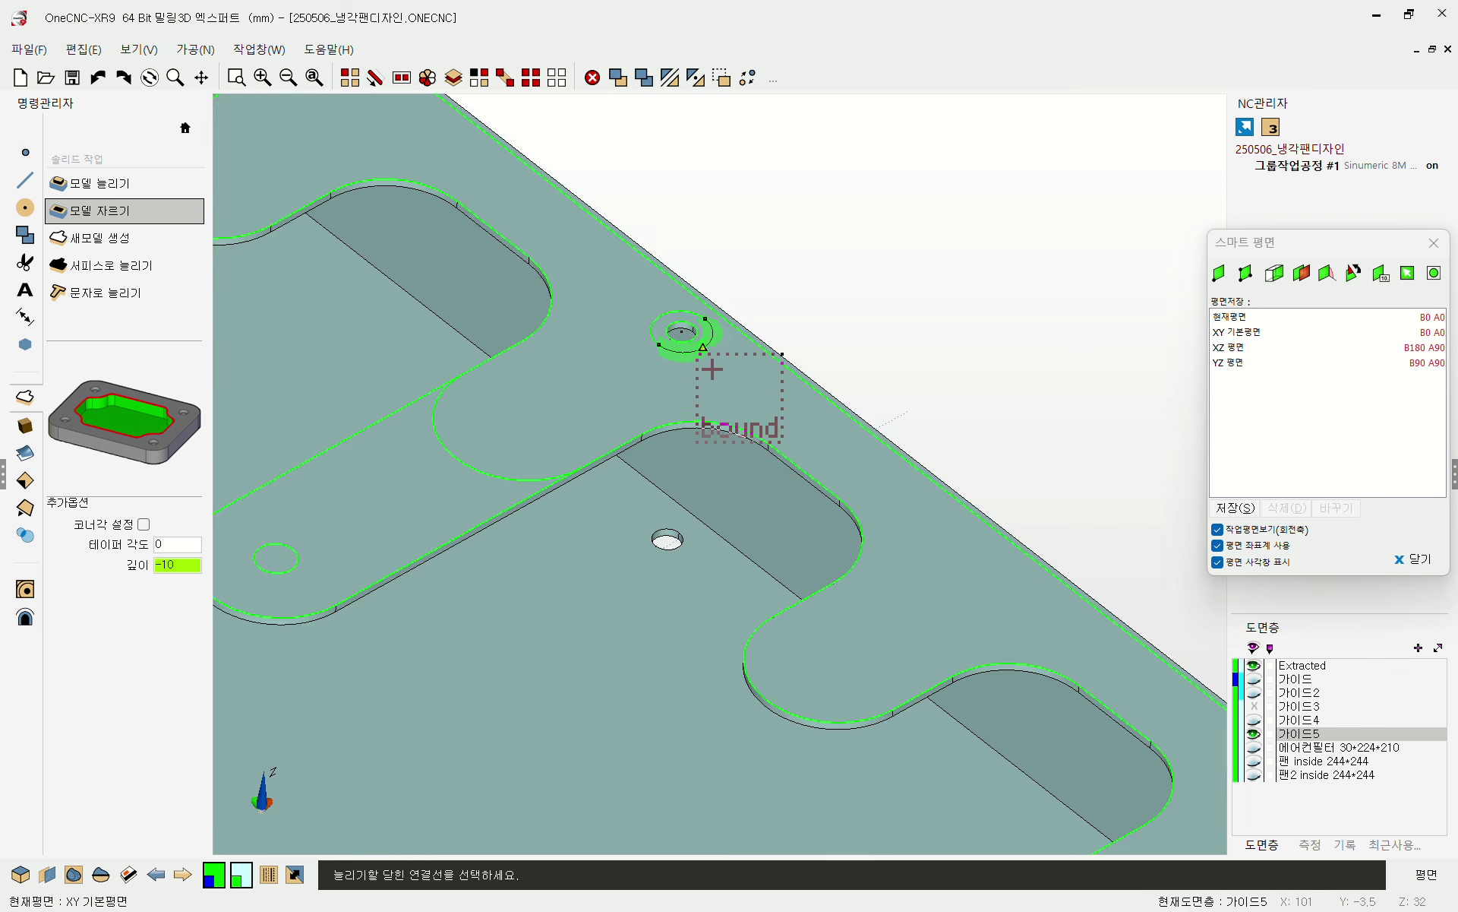
left_click(702, 357)
scroll(960, 600, "down", 3)
scroll(1047, 642, "up", 2)
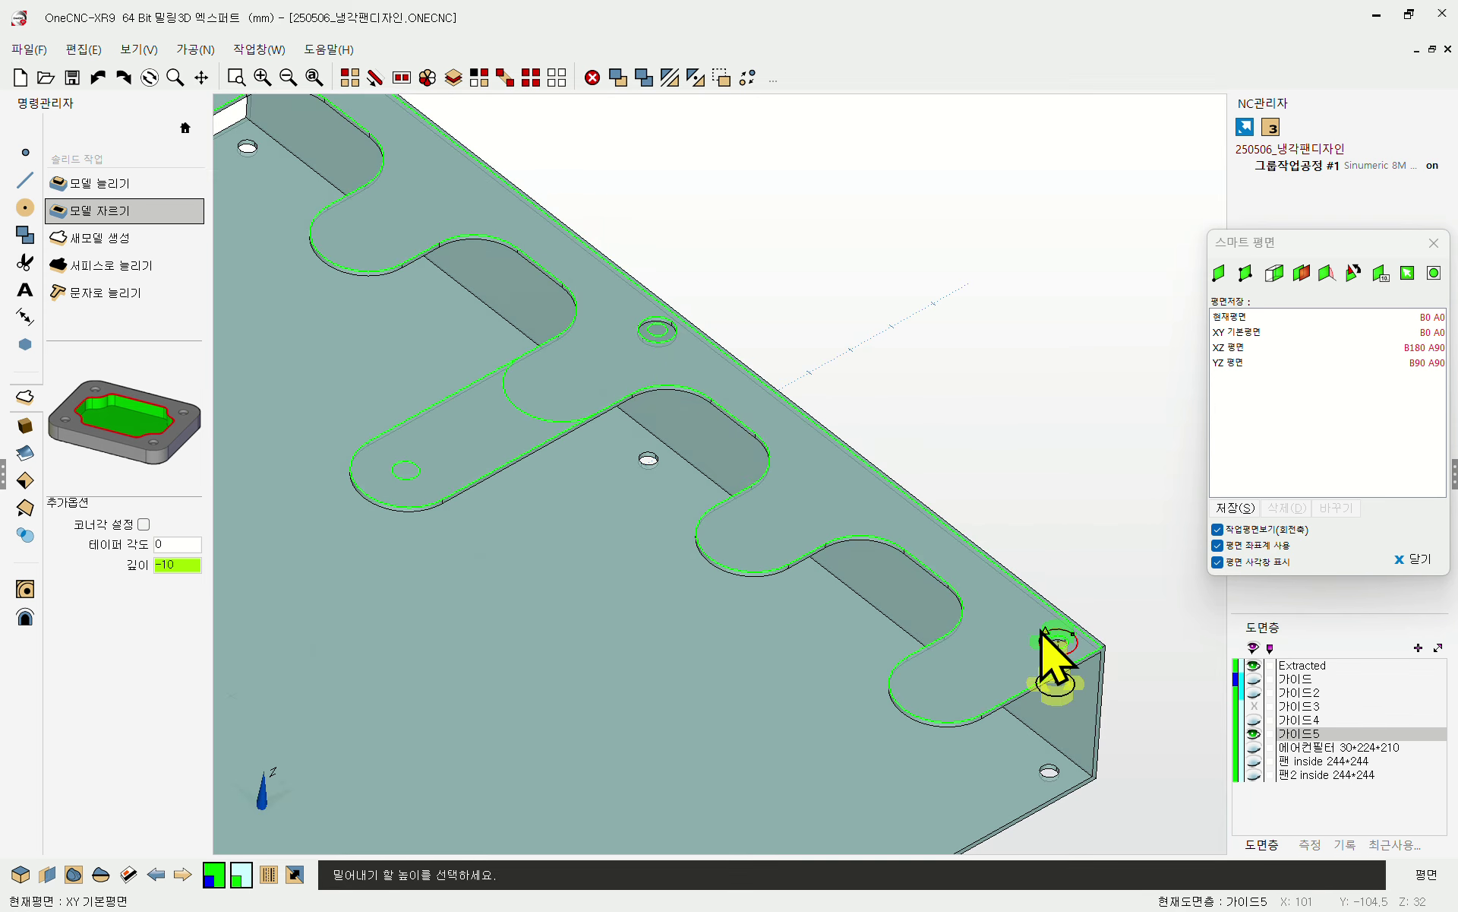
left_click(1047, 641)
- Cut the three larger hole outlines on the left wavy flange into the model at a depth of -10
scroll(1044, 387, "down", 3)
scroll(700, 596, "up", 4)
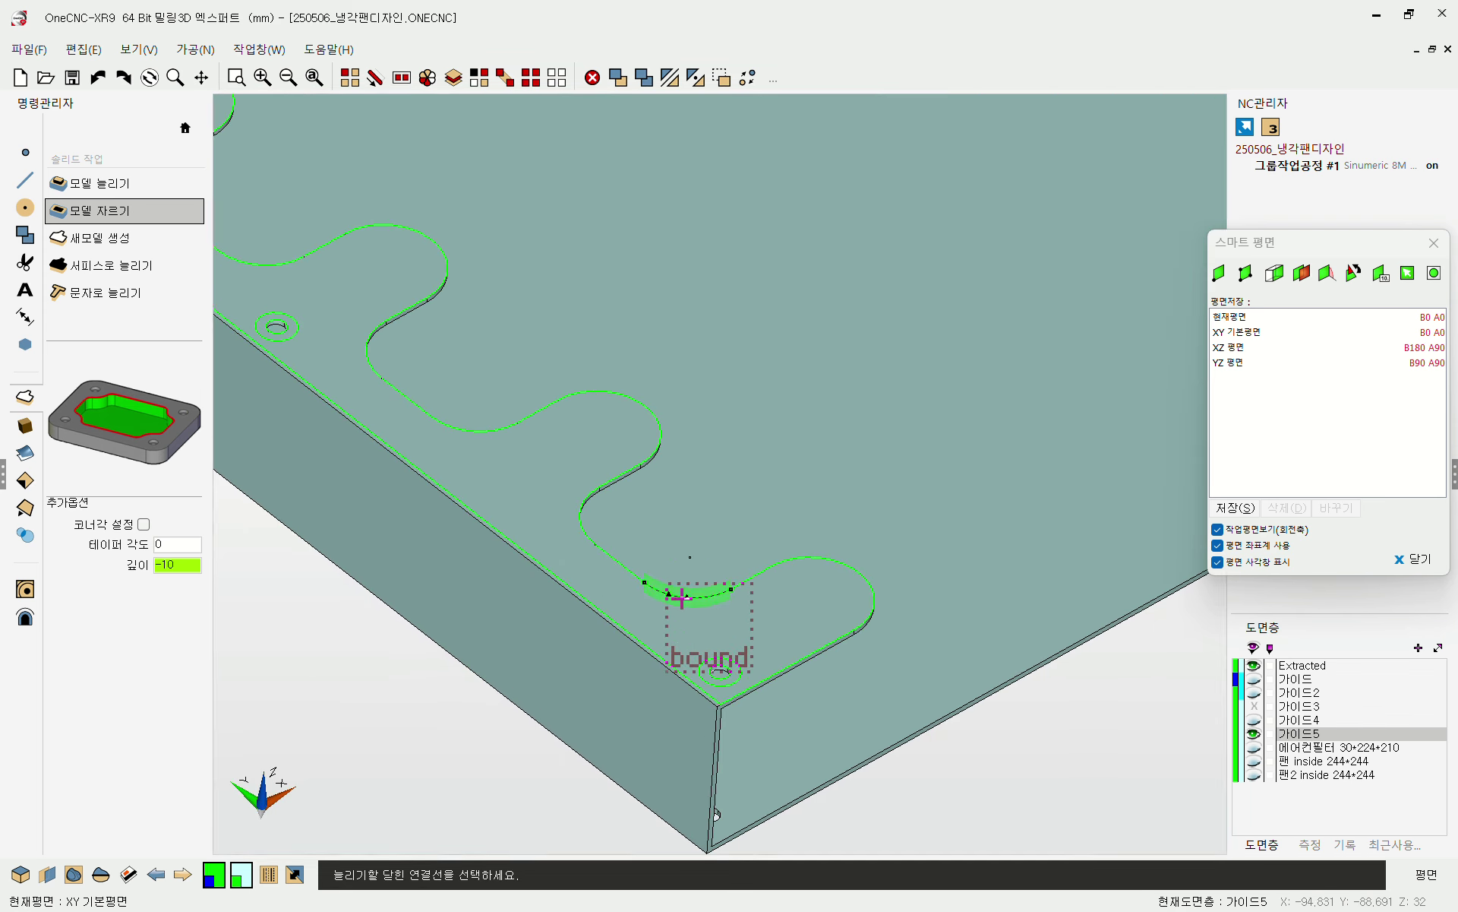
scroll(931, 638, "down", 3)
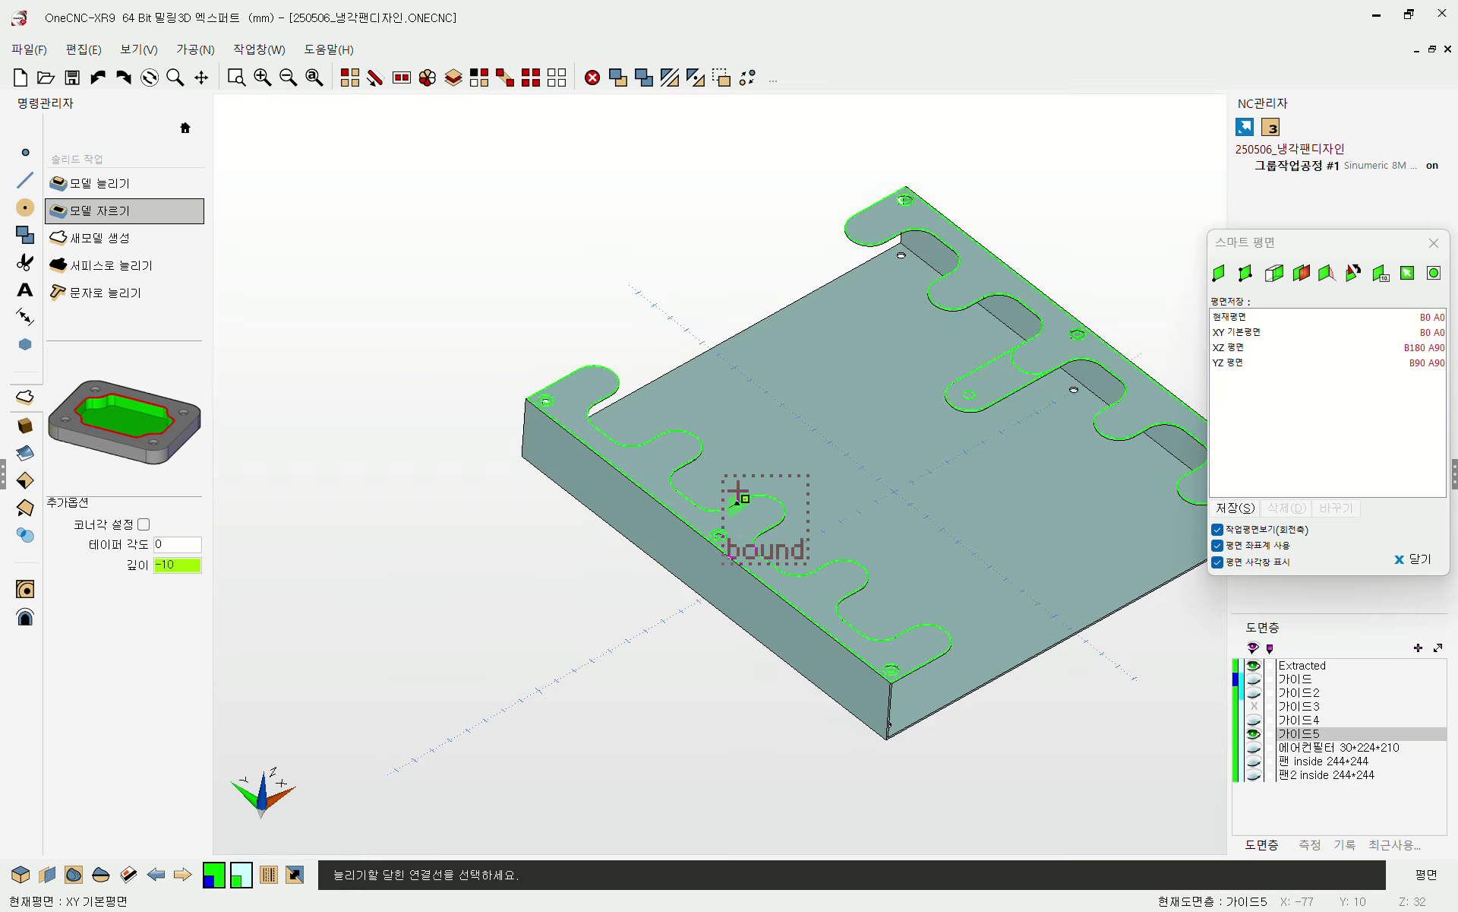
scroll(722, 594, "up", 3)
scroll(863, 546, "down", 3)
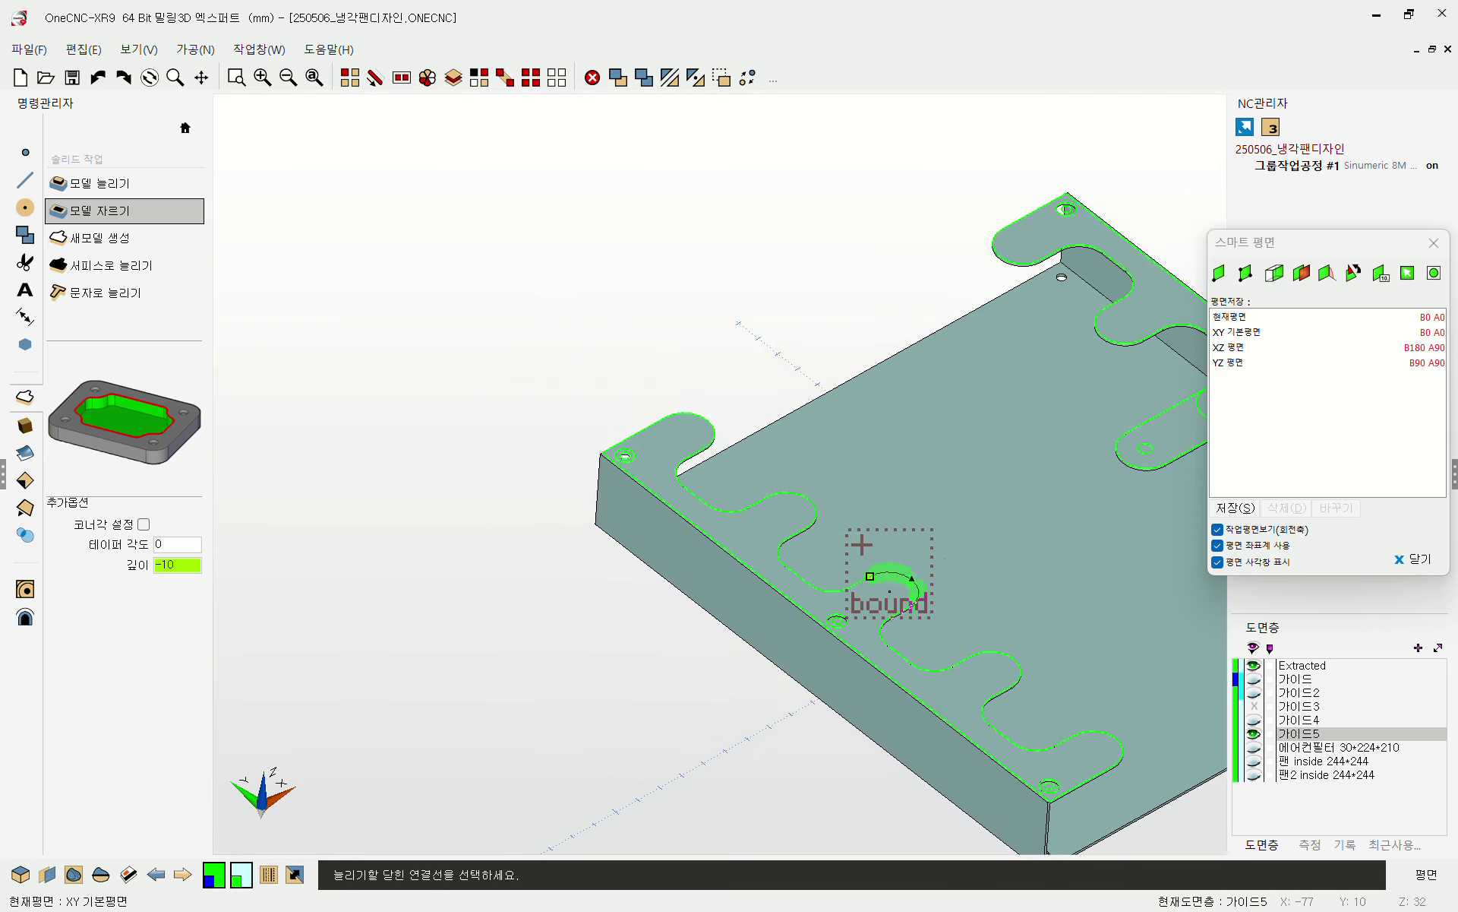
scroll(401, 392, "up", 3)
left_click(399, 391)
left_click(382, 378)
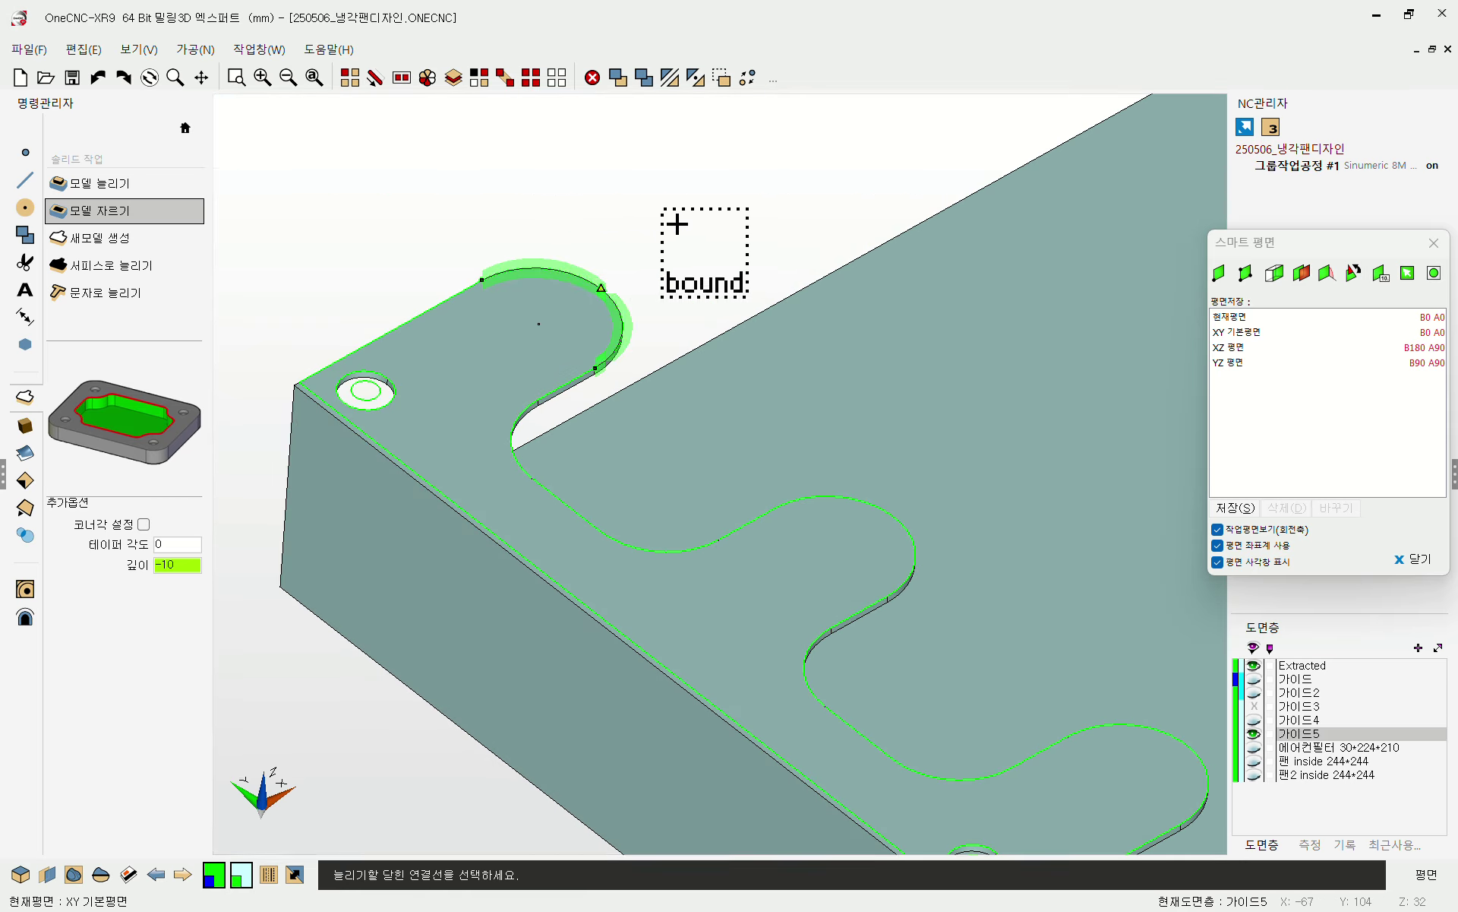
key("Escape")
- Cut a hole from the circle at the end of the right flange's long tab
scroll(393, 374, "down", 3)
middle_click_drag(790, 532, 885, 580)
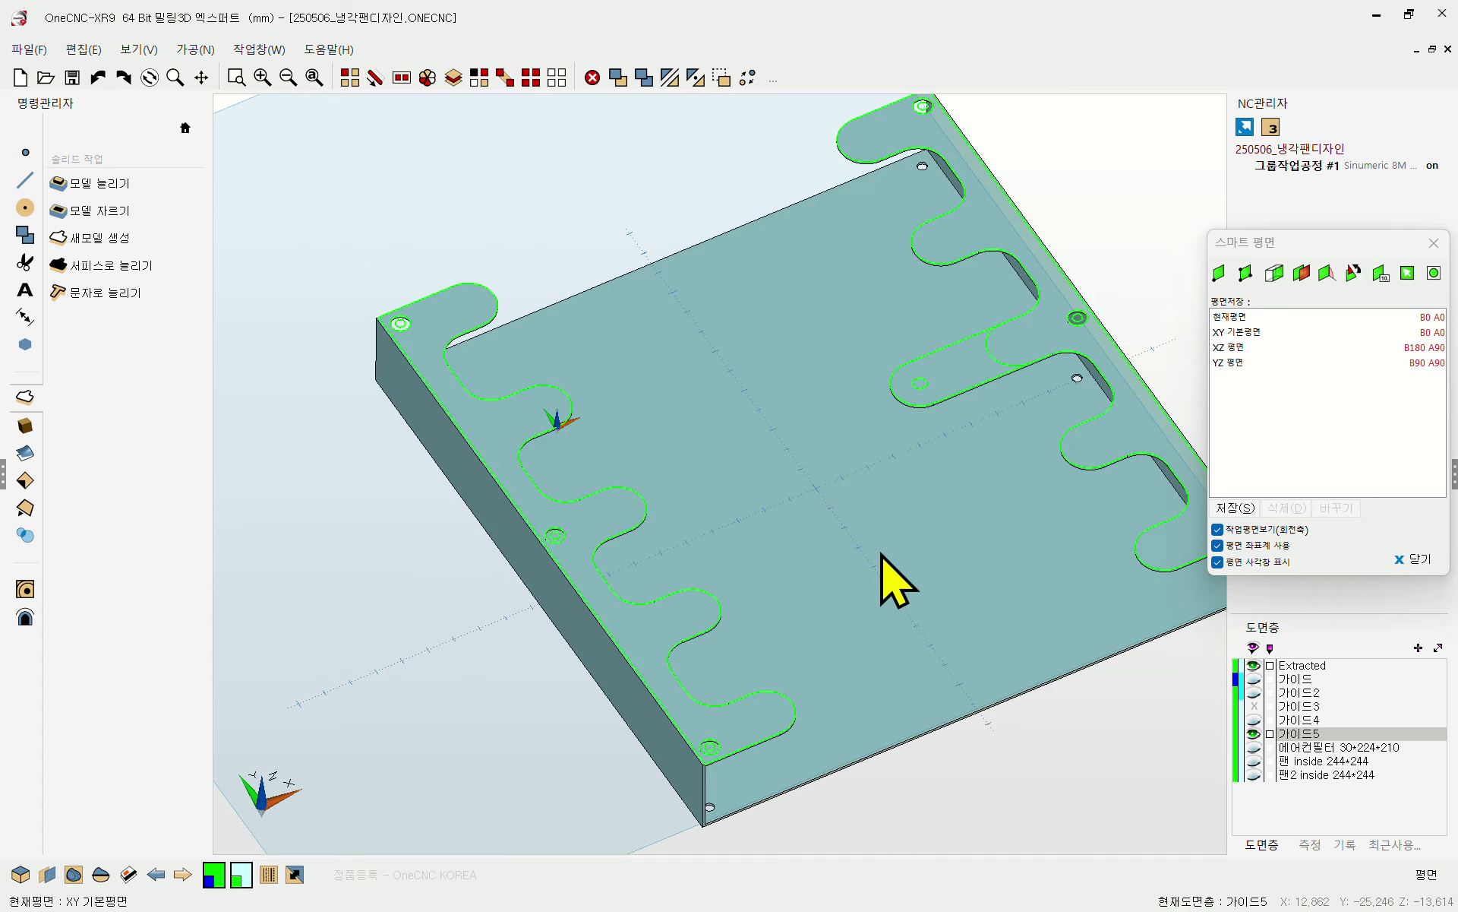
middle_click_drag(923, 471, 904, 453)
scroll(885, 423, "up", 5)
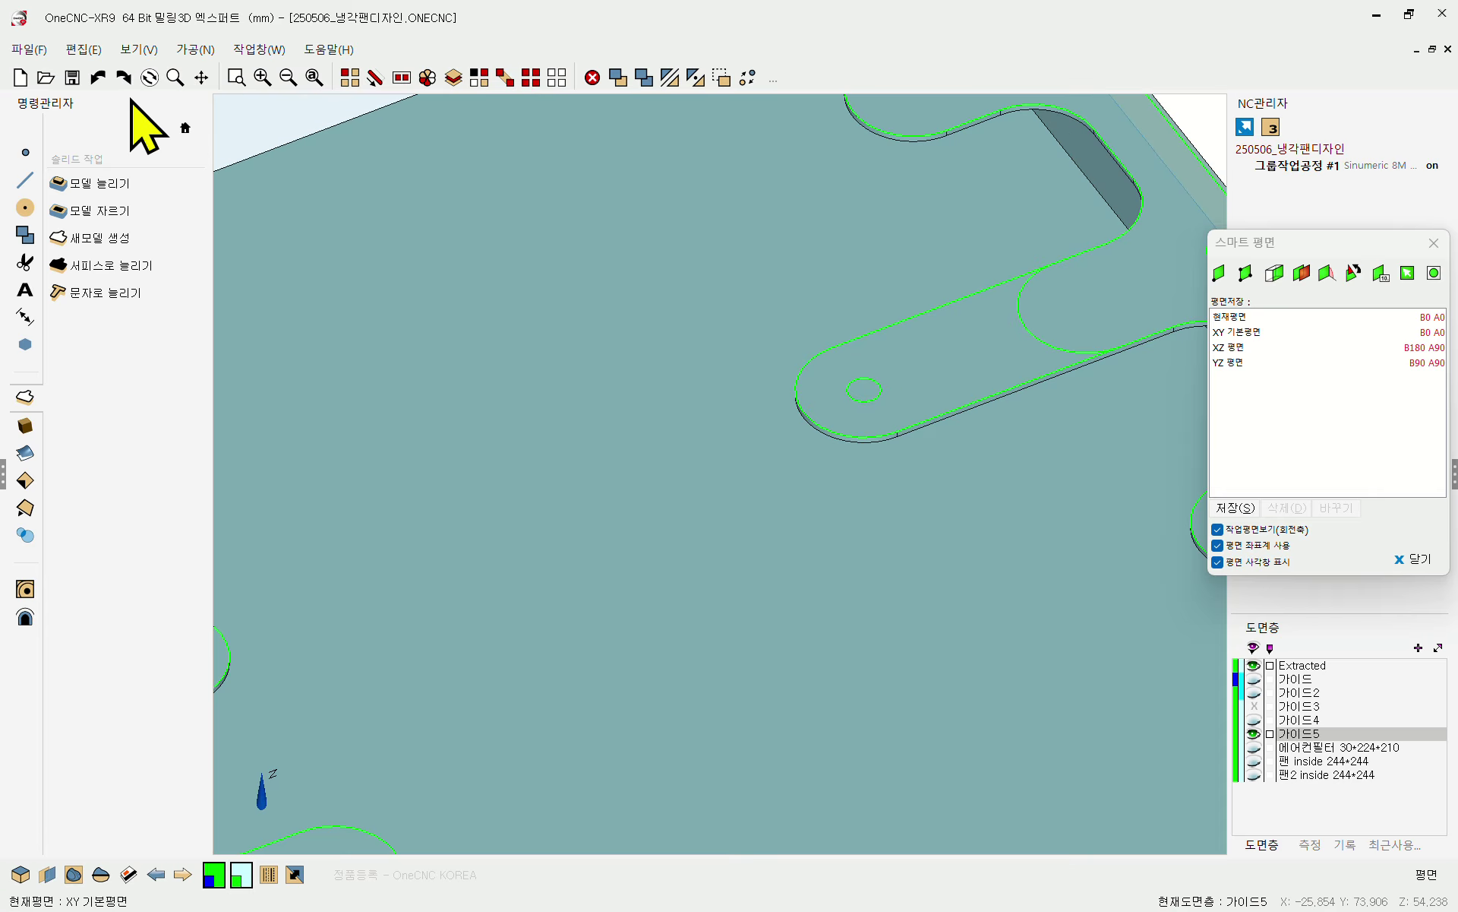
left_click(87, 212)
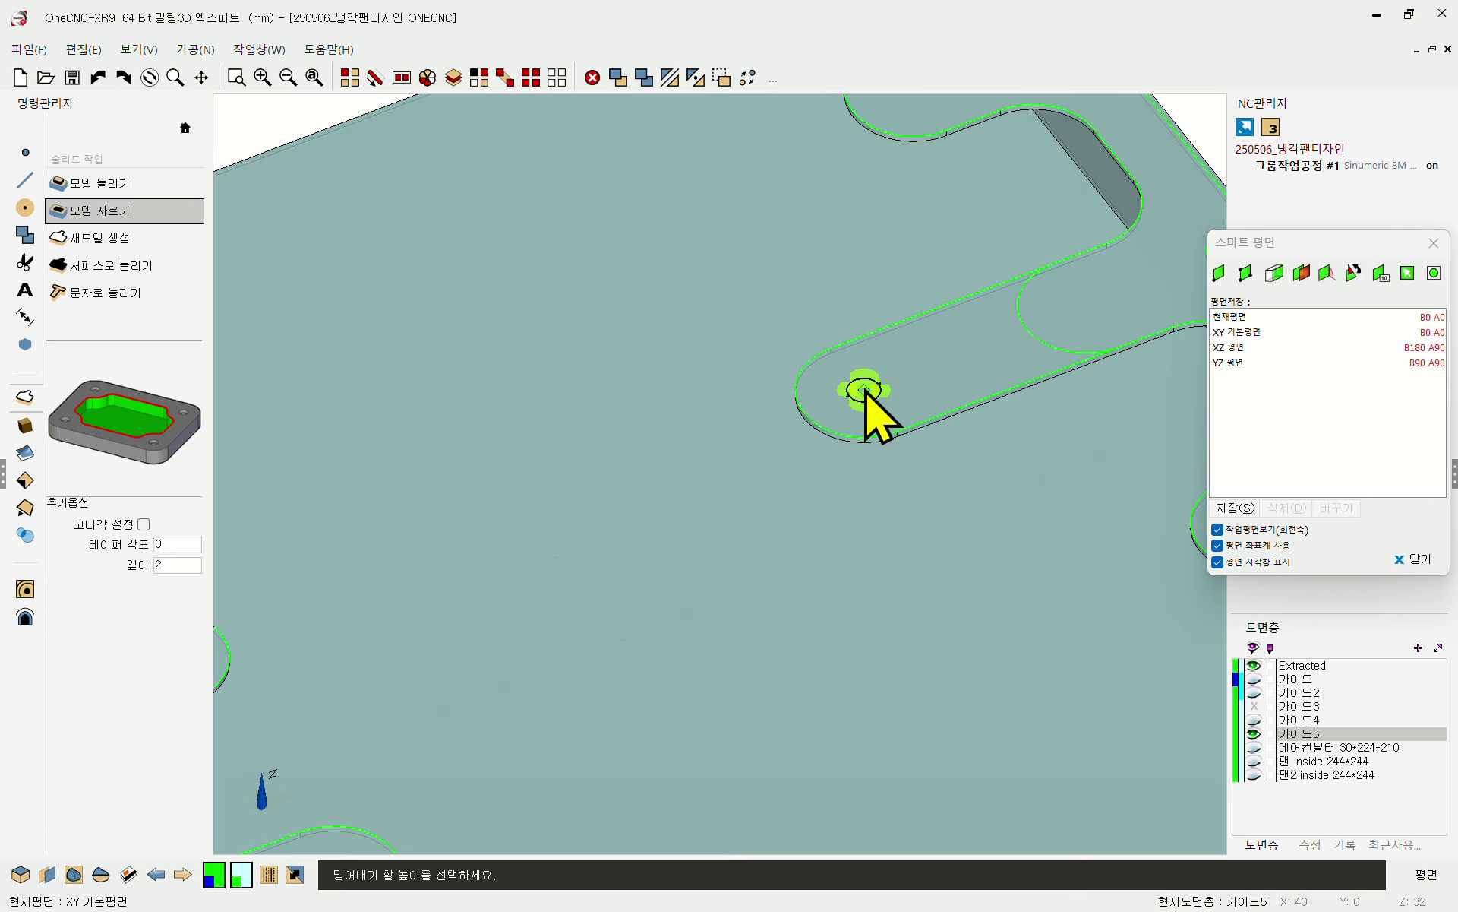
left_click(864, 394)
left_click(736, 486)
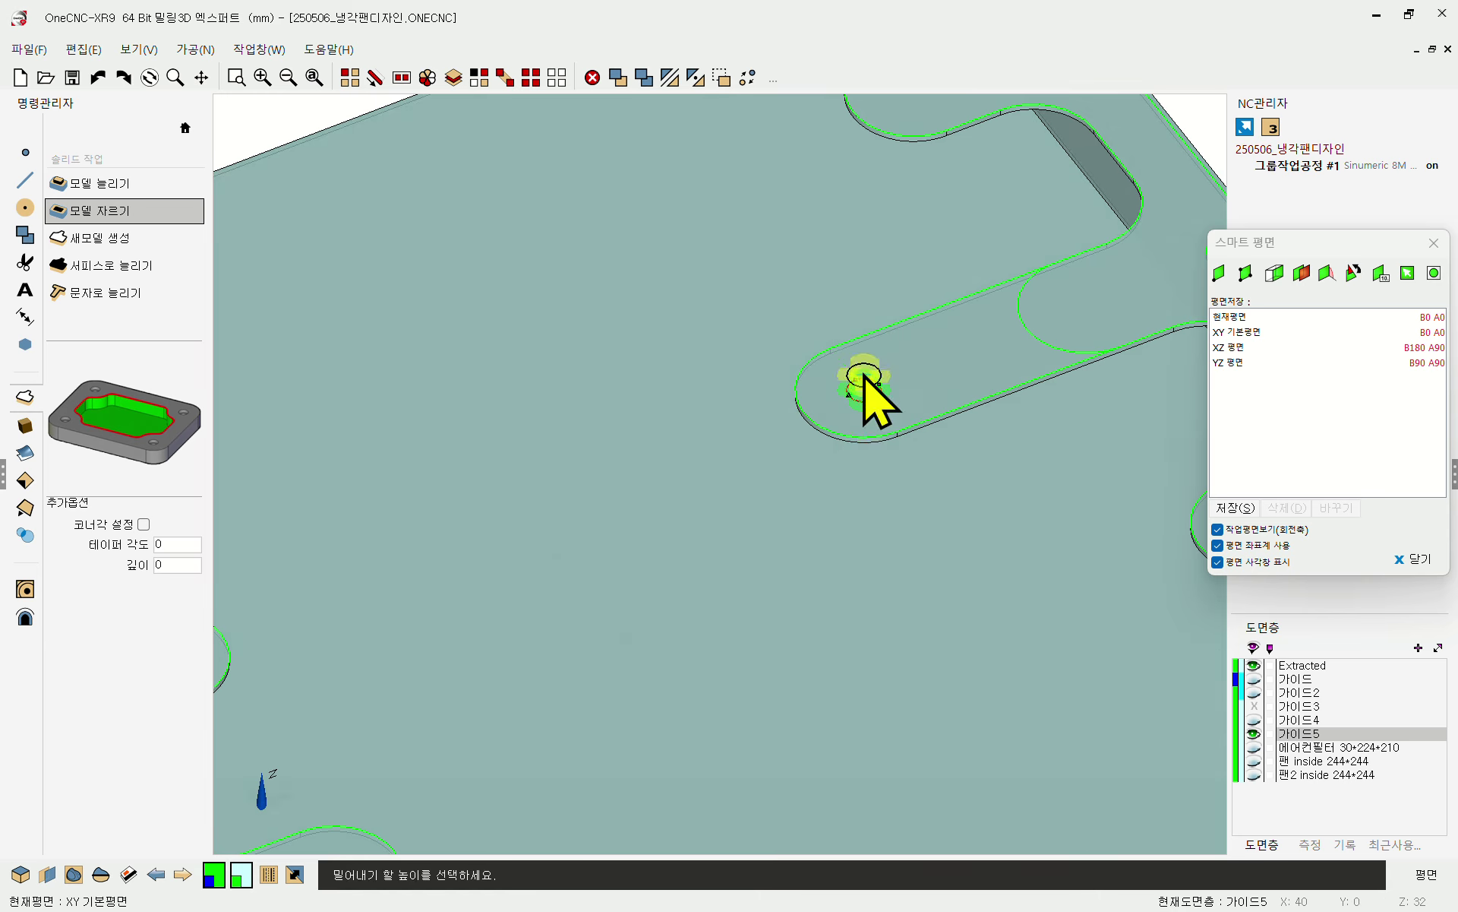
left_click(1028, 417)
right_click(726, 294)
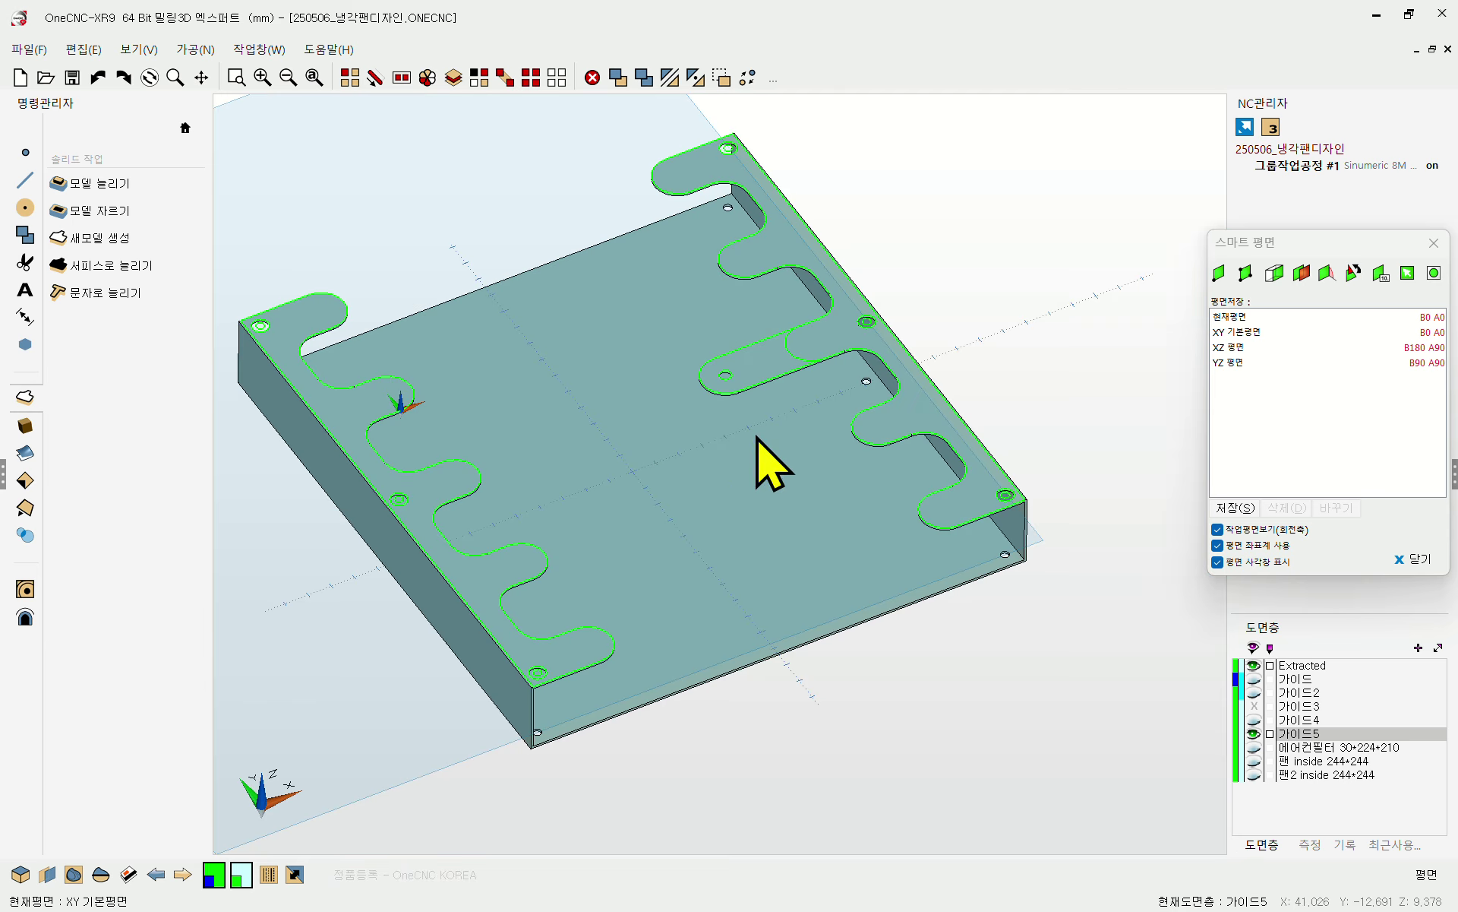
- Select all the green outline geometry by colour and delete it
middle_click_drag(811, 424, 993, 344)
left_click(477, 79)
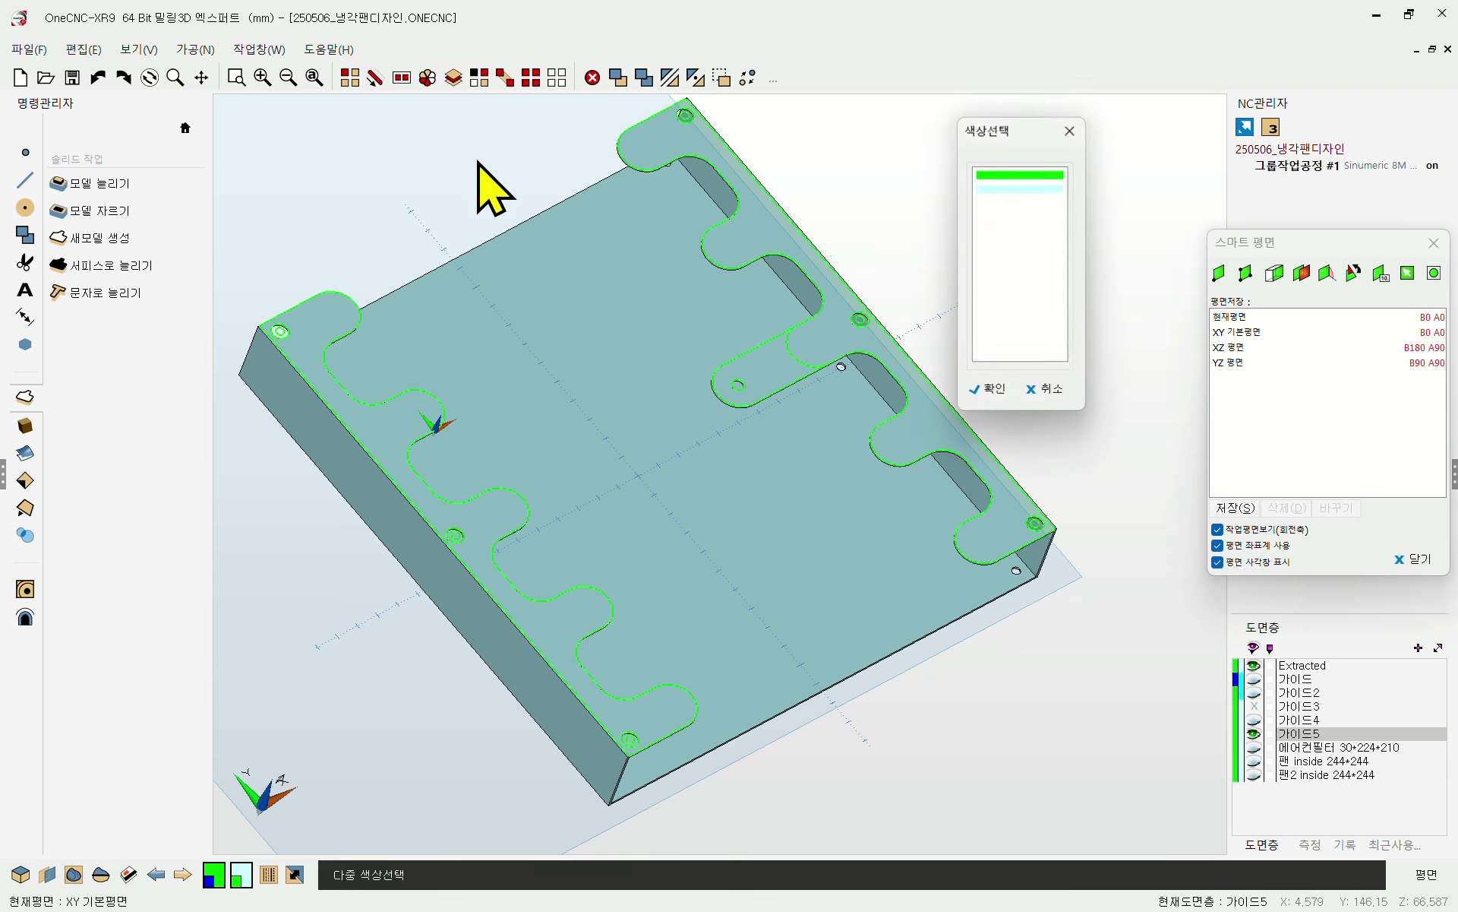
left_click(985, 389)
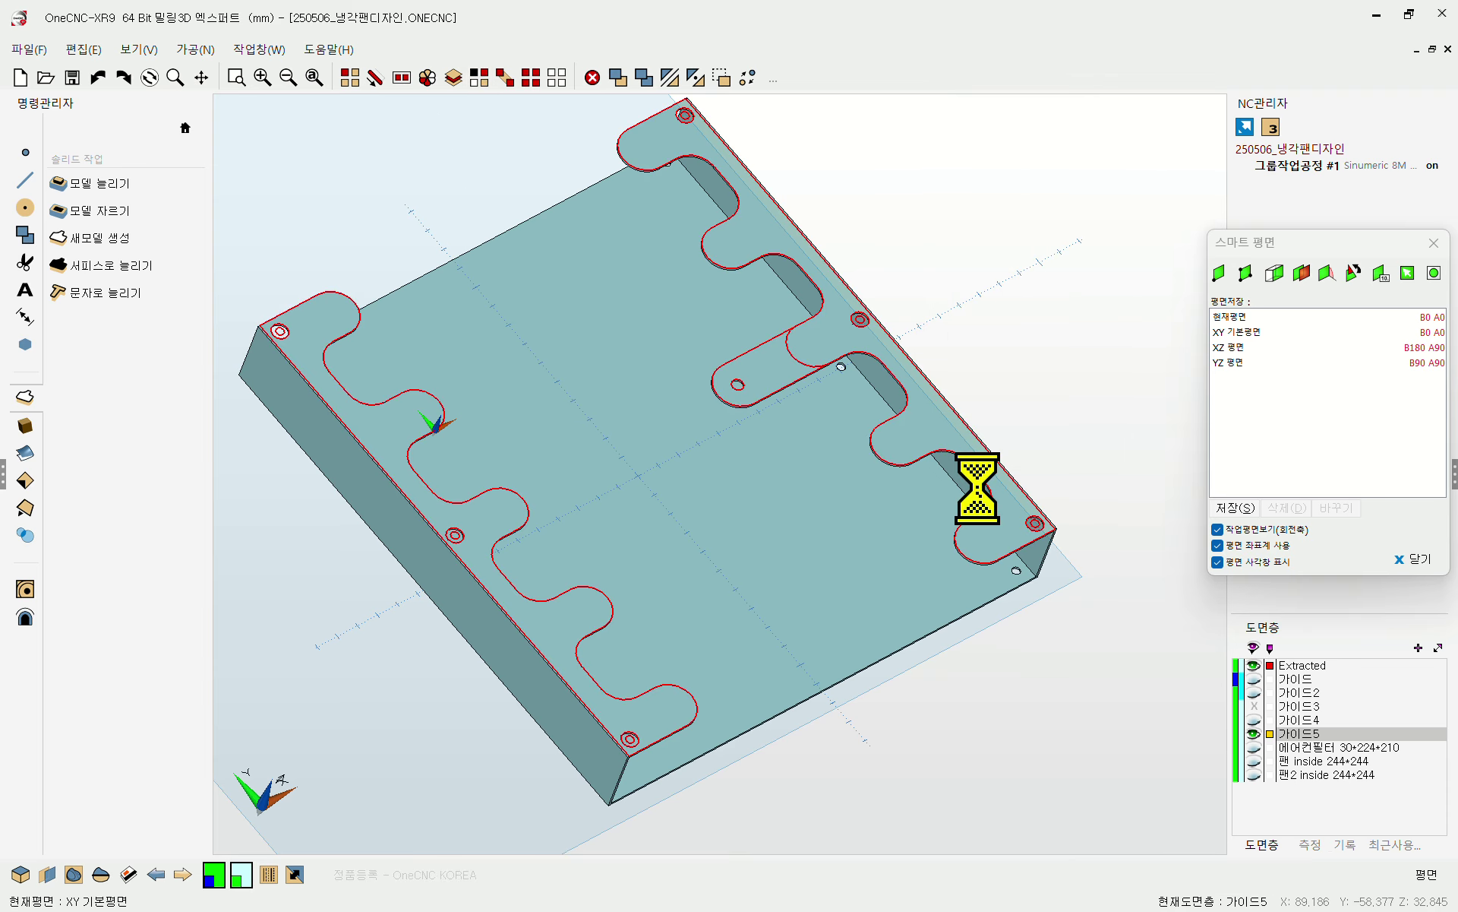
middle_click_drag(902, 465, 828, 402)
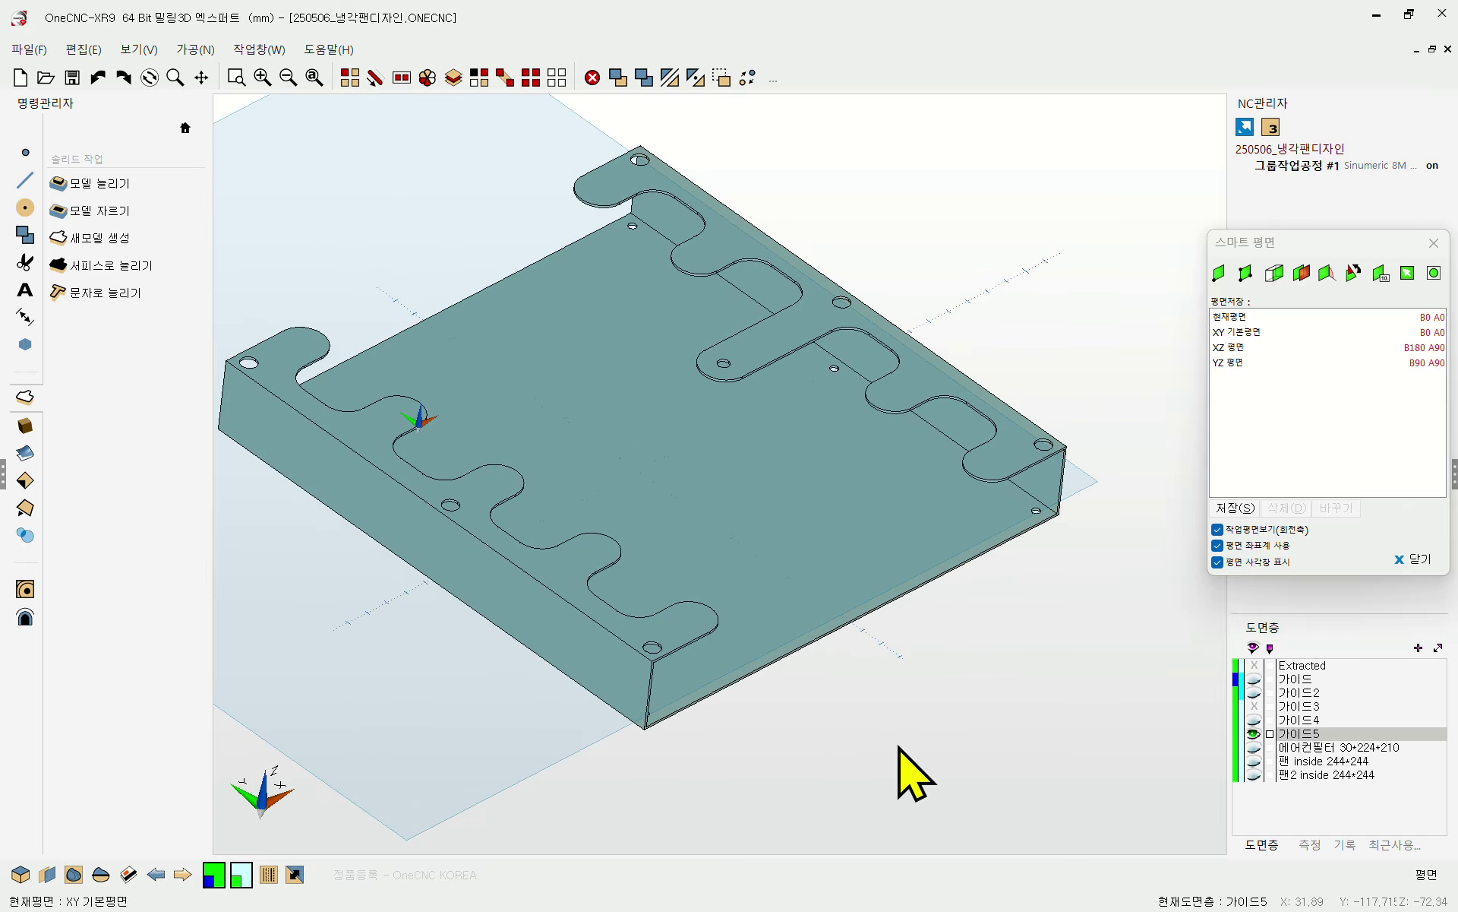
- Show 가이드4 instead of 가이드5 and measure the rounded edge where its side wall bends into the wavy flange
middle_click_drag(900, 748, 1063, 526)
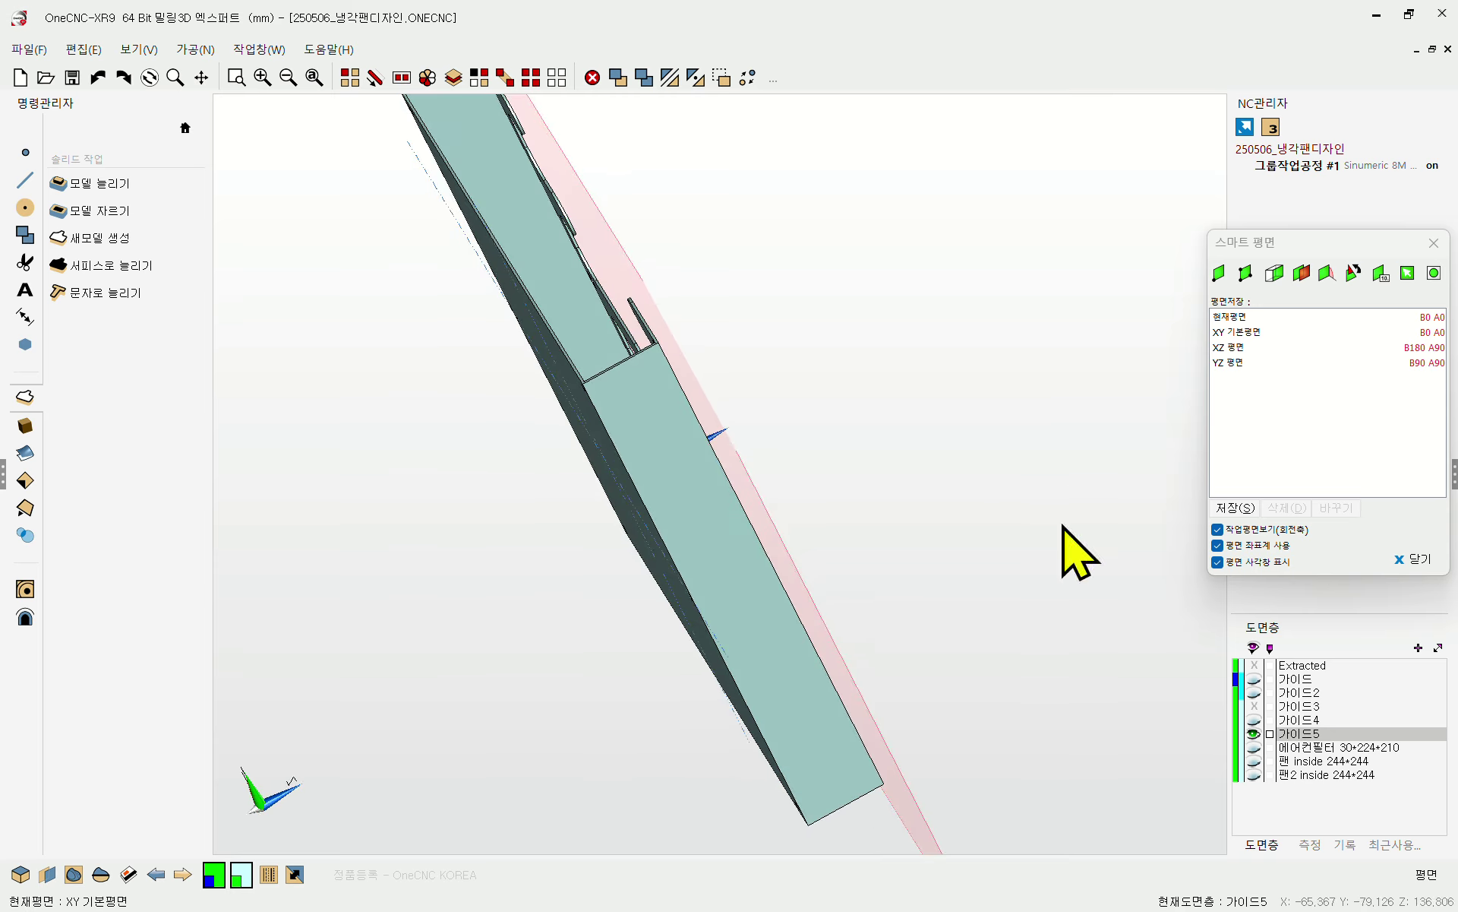
middle_click_drag(652, 445, 1078, 639)
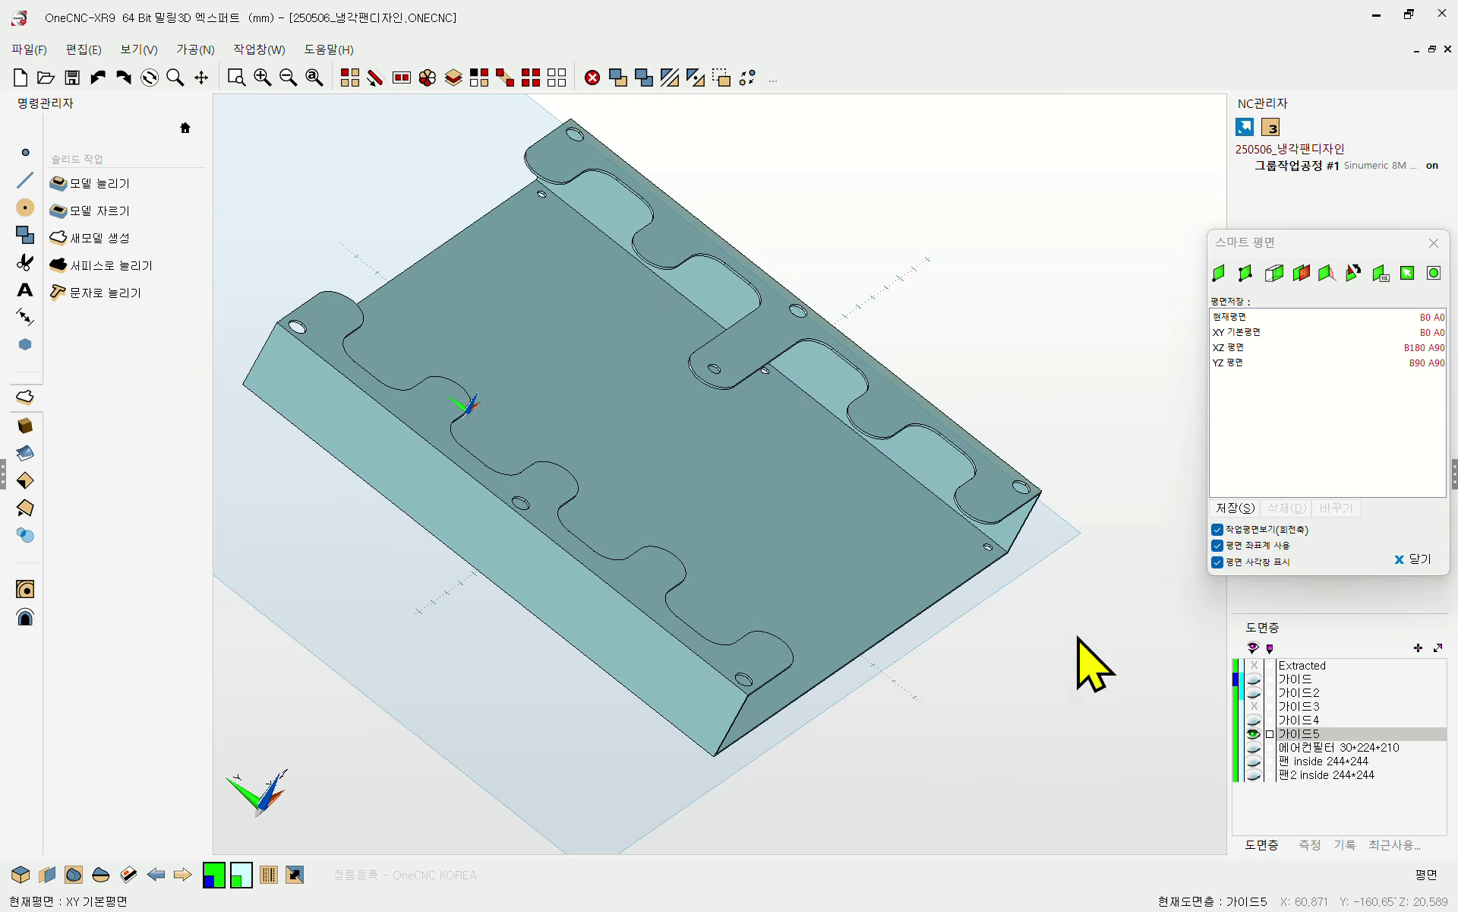
left_click(1254, 733)
left_click(1254, 719)
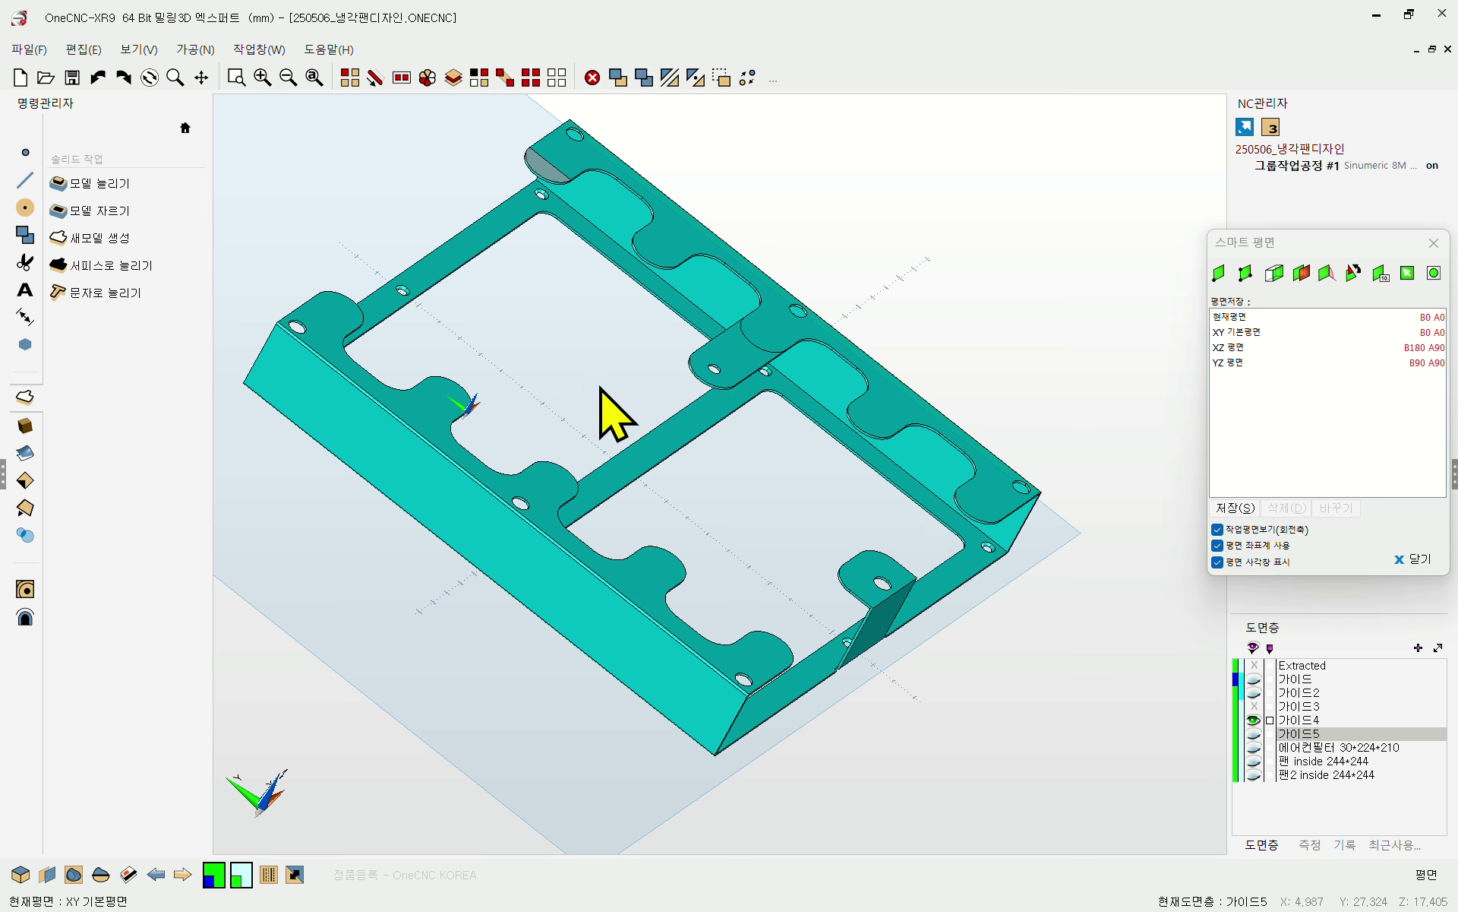
middle_click_drag(600, 387, 661, 388)
middle_click_drag(402, 332, 524, 365)
scroll(651, 443, "up", 8)
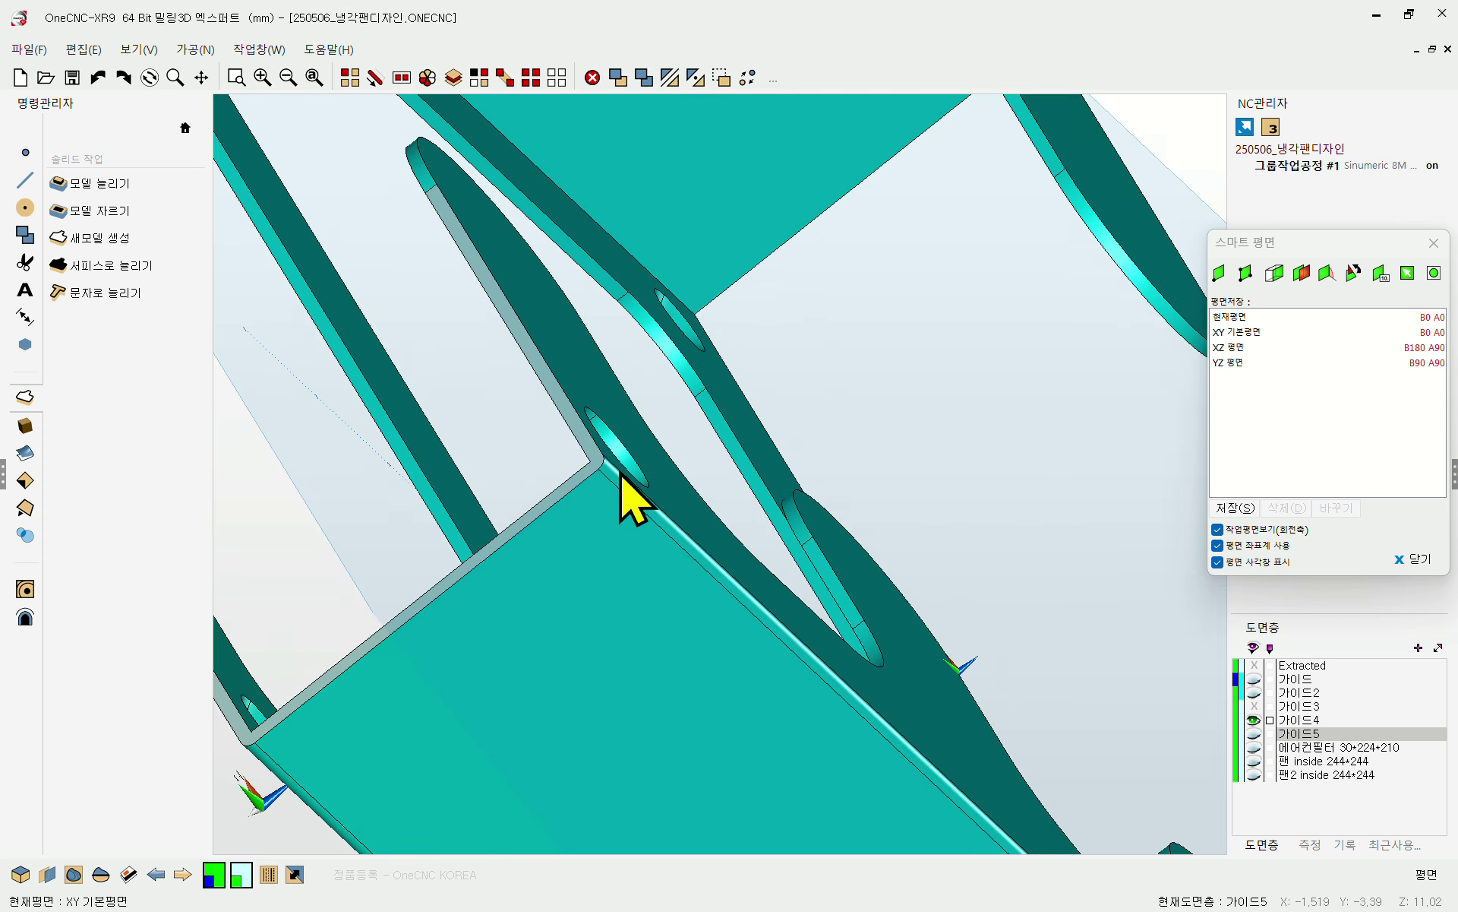
scroll(619, 477, "up", 2)
left_click(1309, 844)
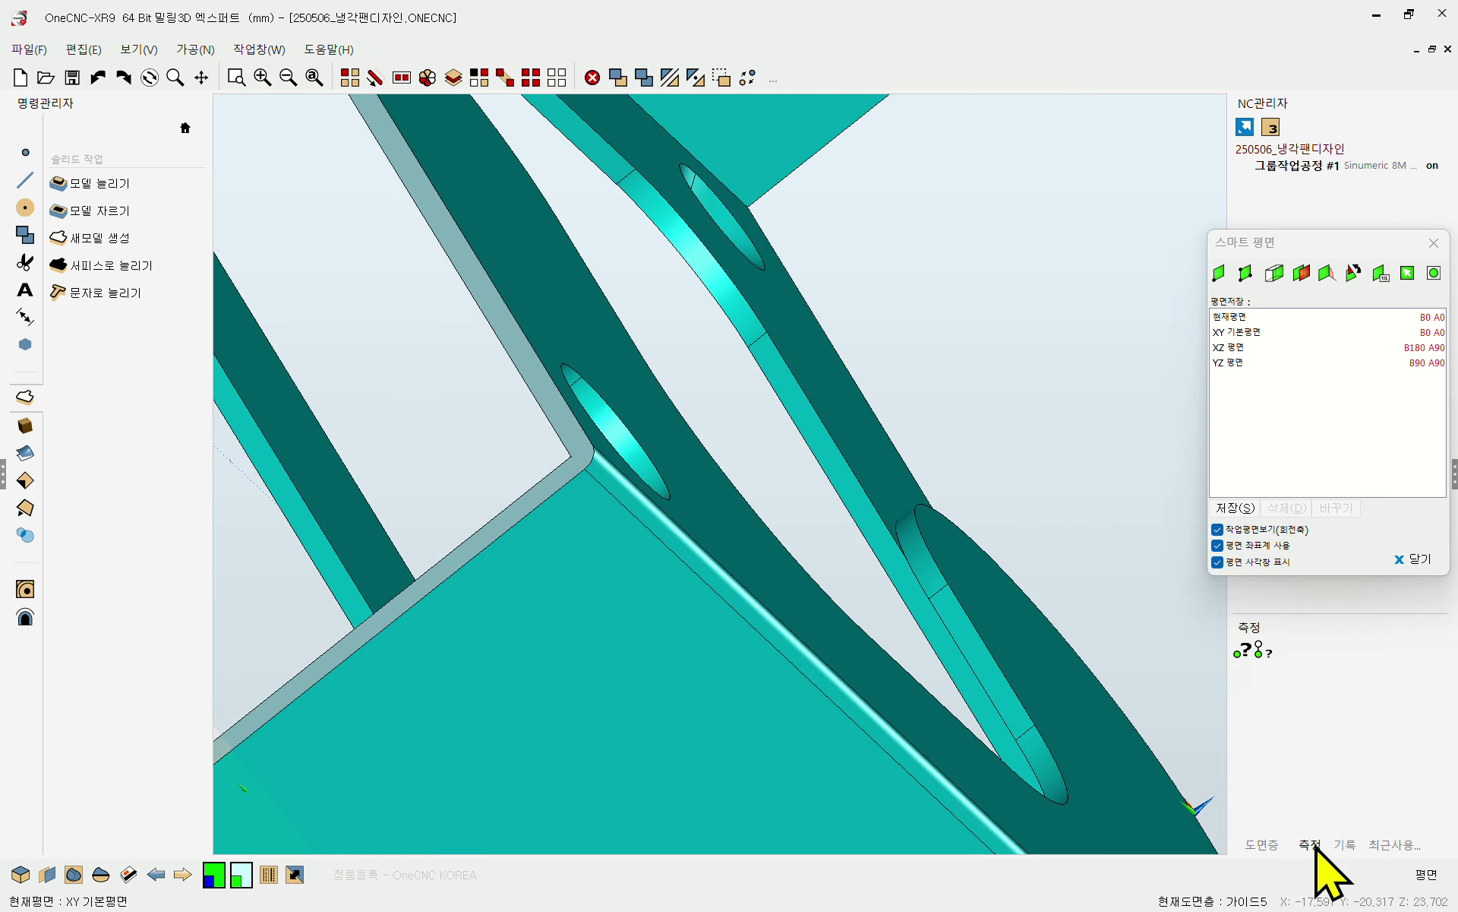
left_click(1240, 650)
left_click(589, 461)
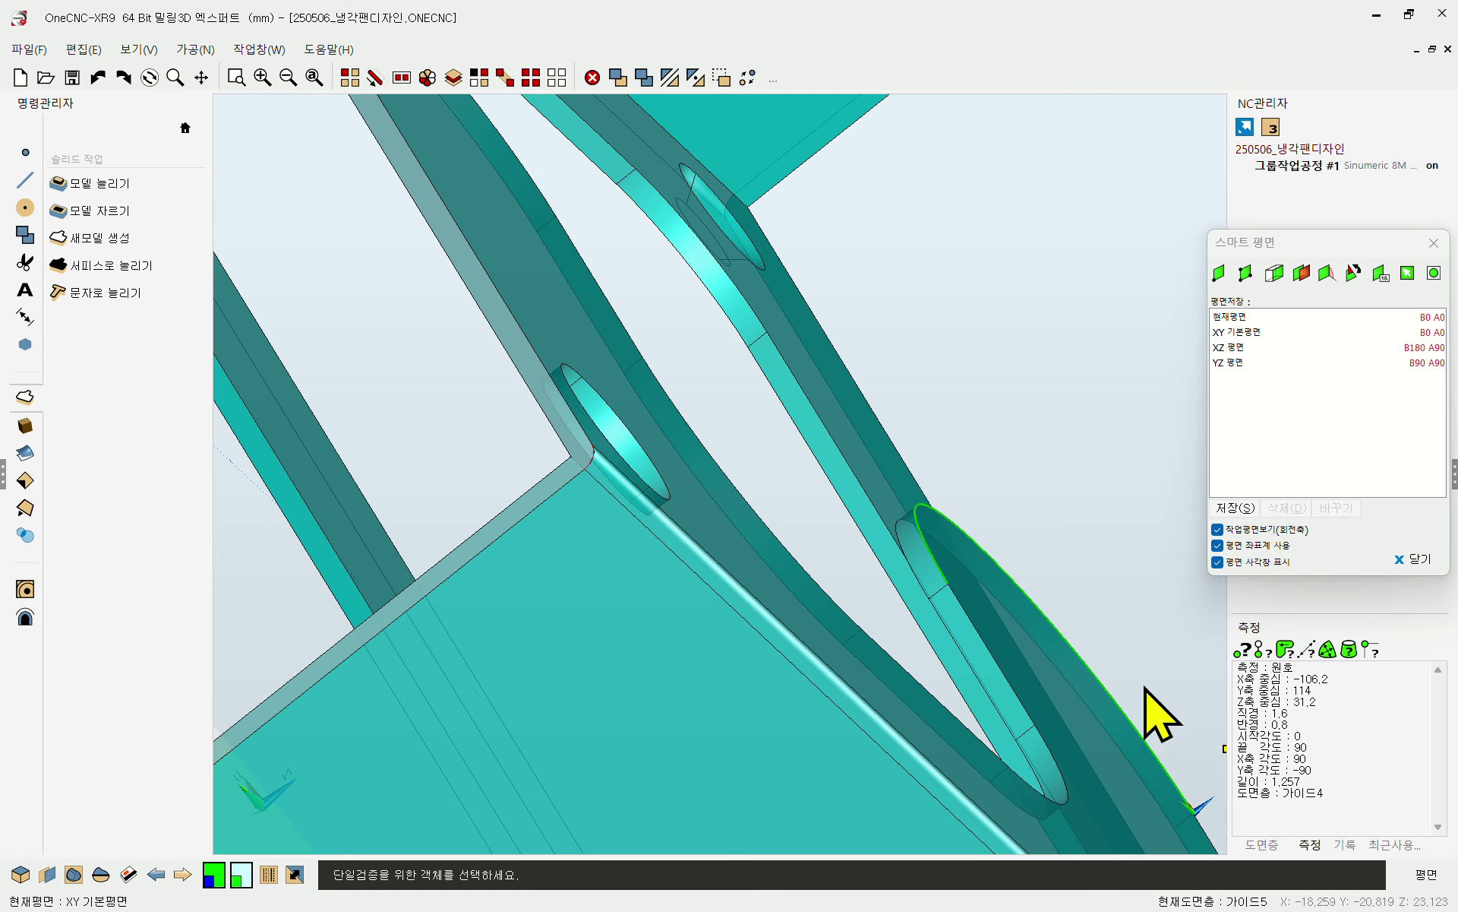
- Hide the 가이드4 layer and show the 가이드5 model again
scroll(896, 486, "down", 5)
middle_click_drag(805, 514, 690, 492)
scroll(659, 498, "down", 3)
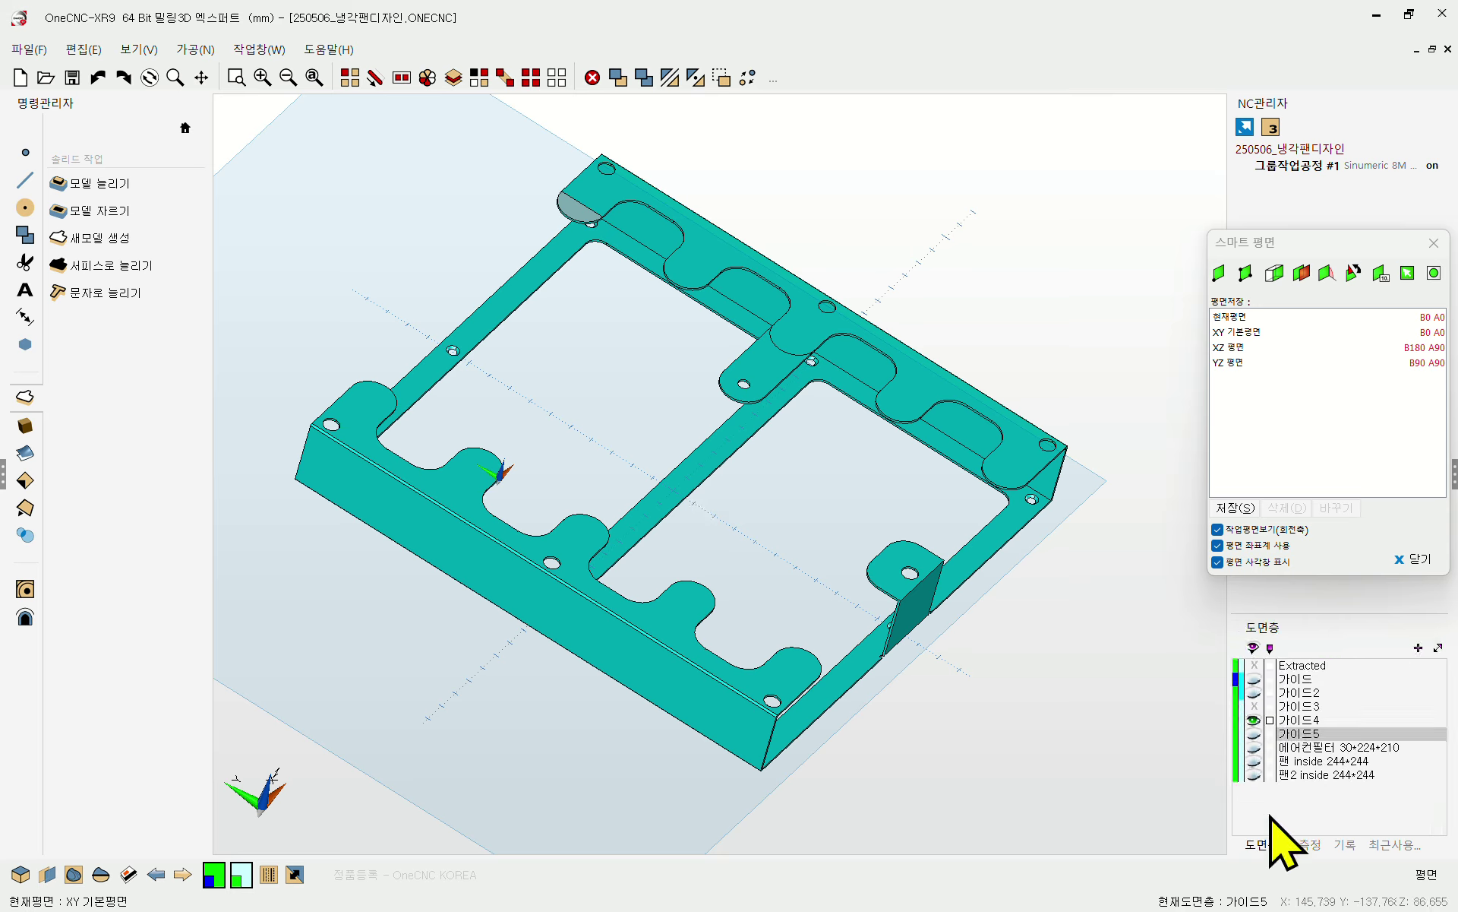
left_click(1257, 736)
left_click(1254, 720)
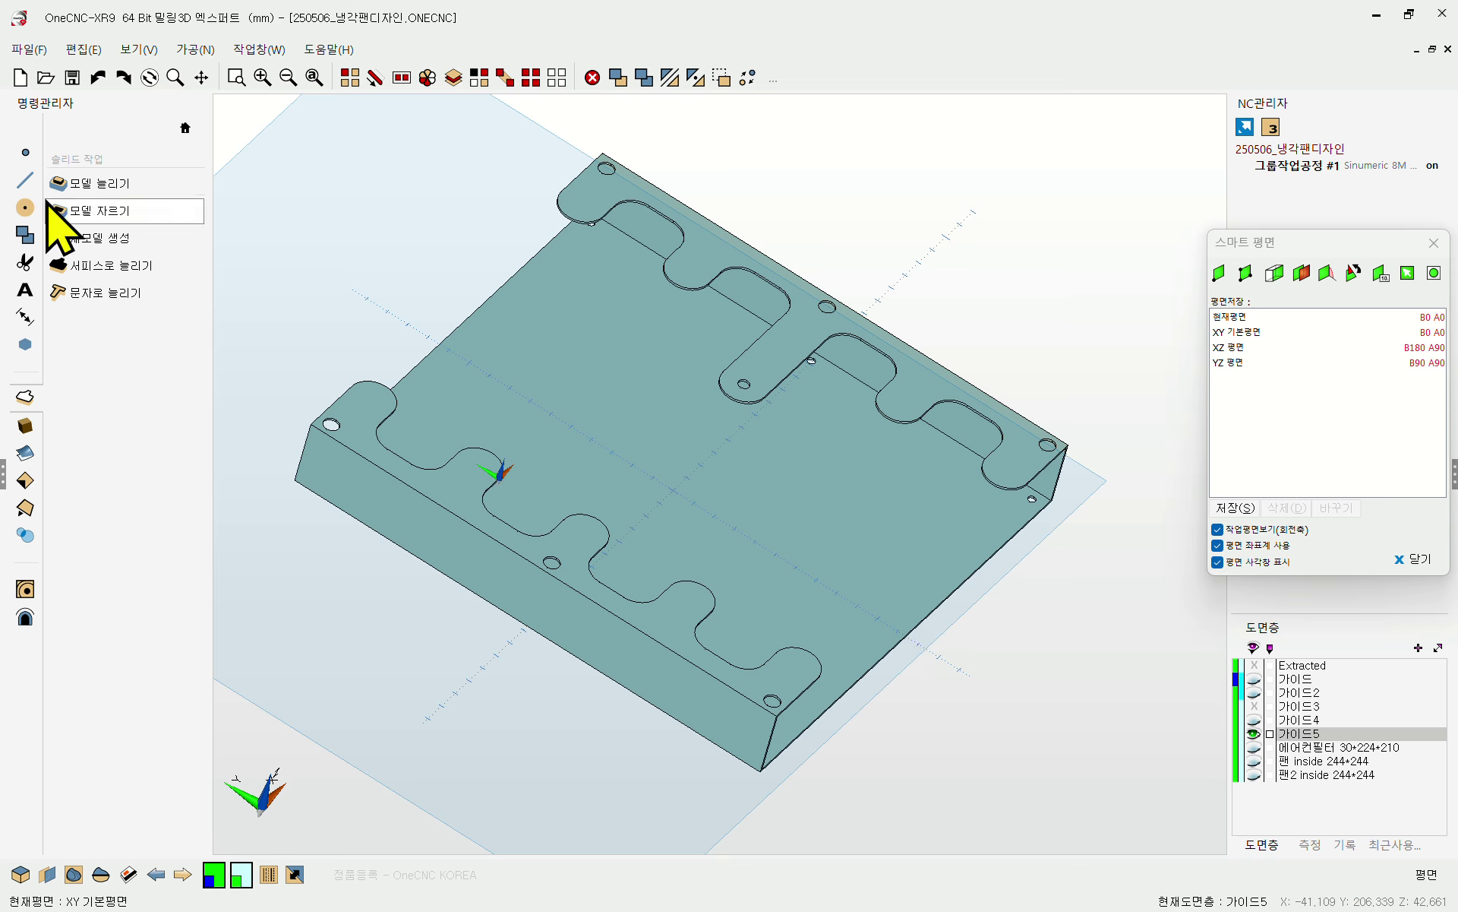
- Fillet the four long outer bend edges along the top and bottom of 가이드5's two side walls
left_click(34, 505)
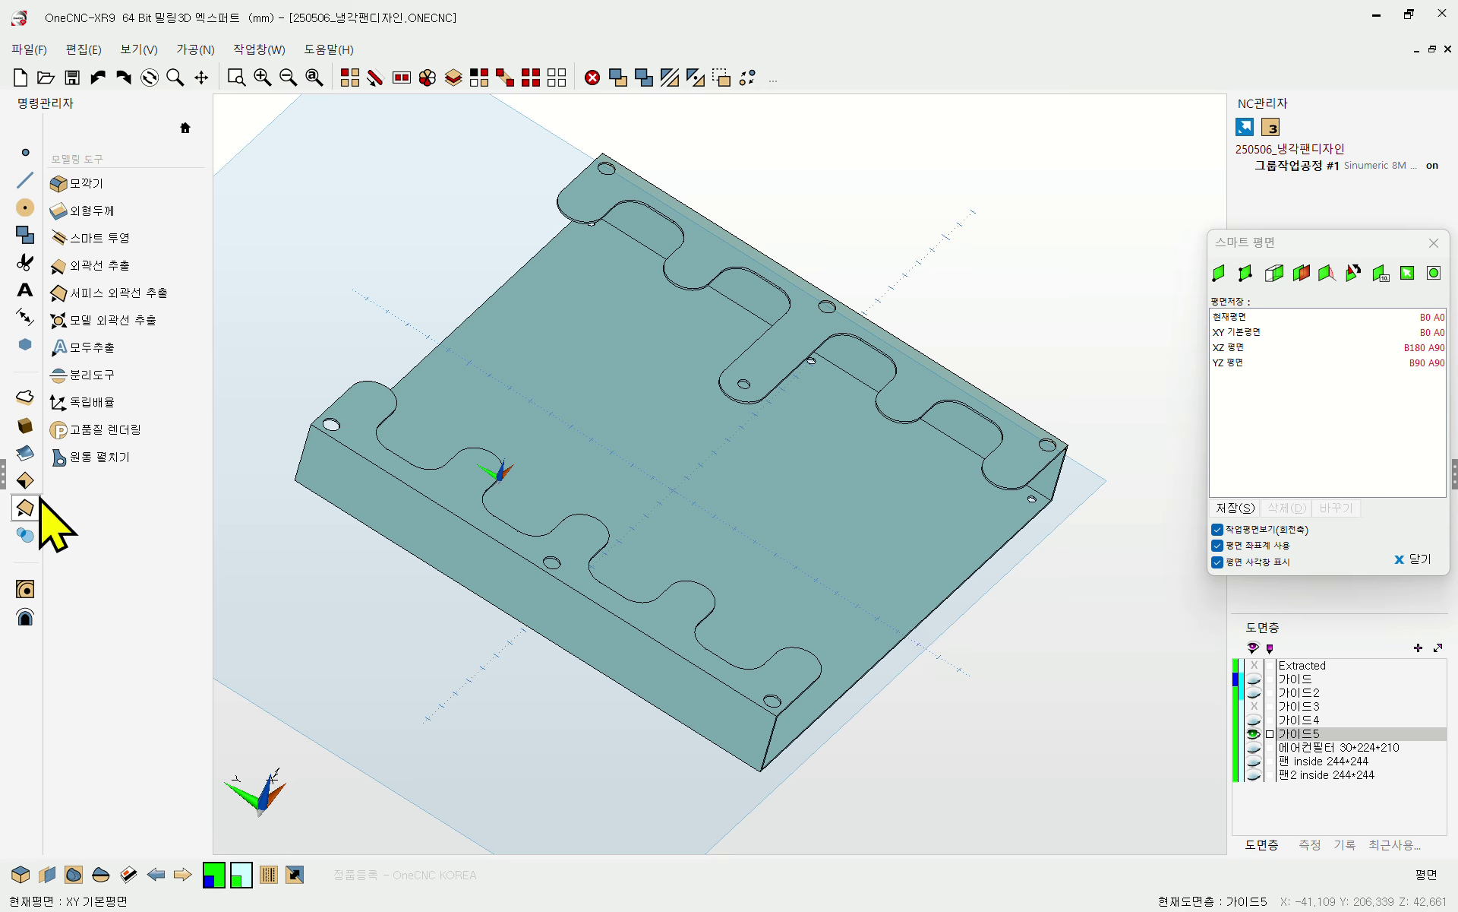
left_click(86, 183)
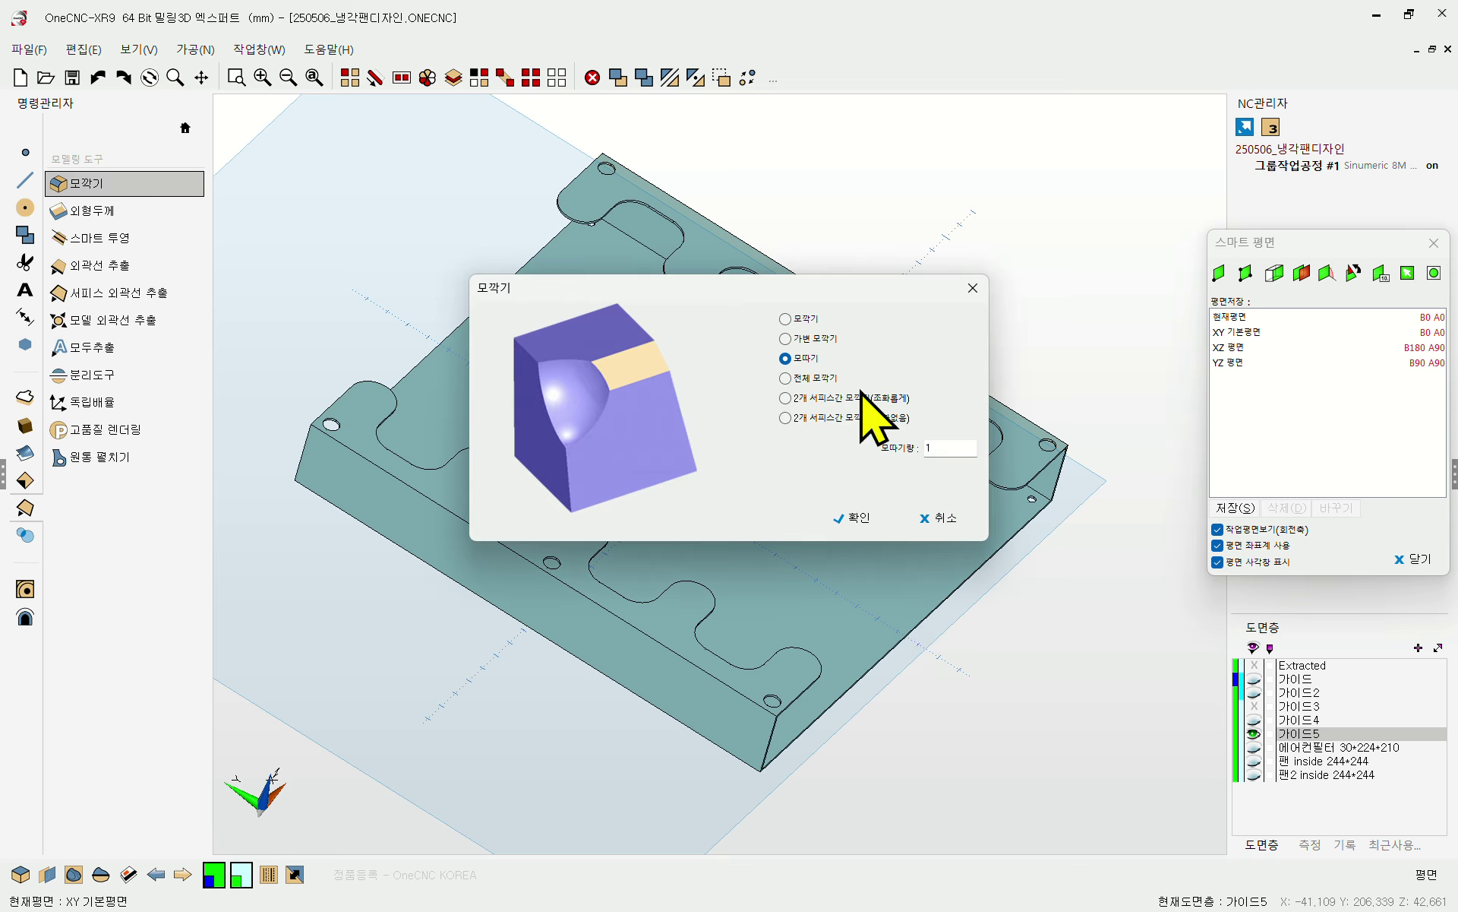
left_click(807, 321)
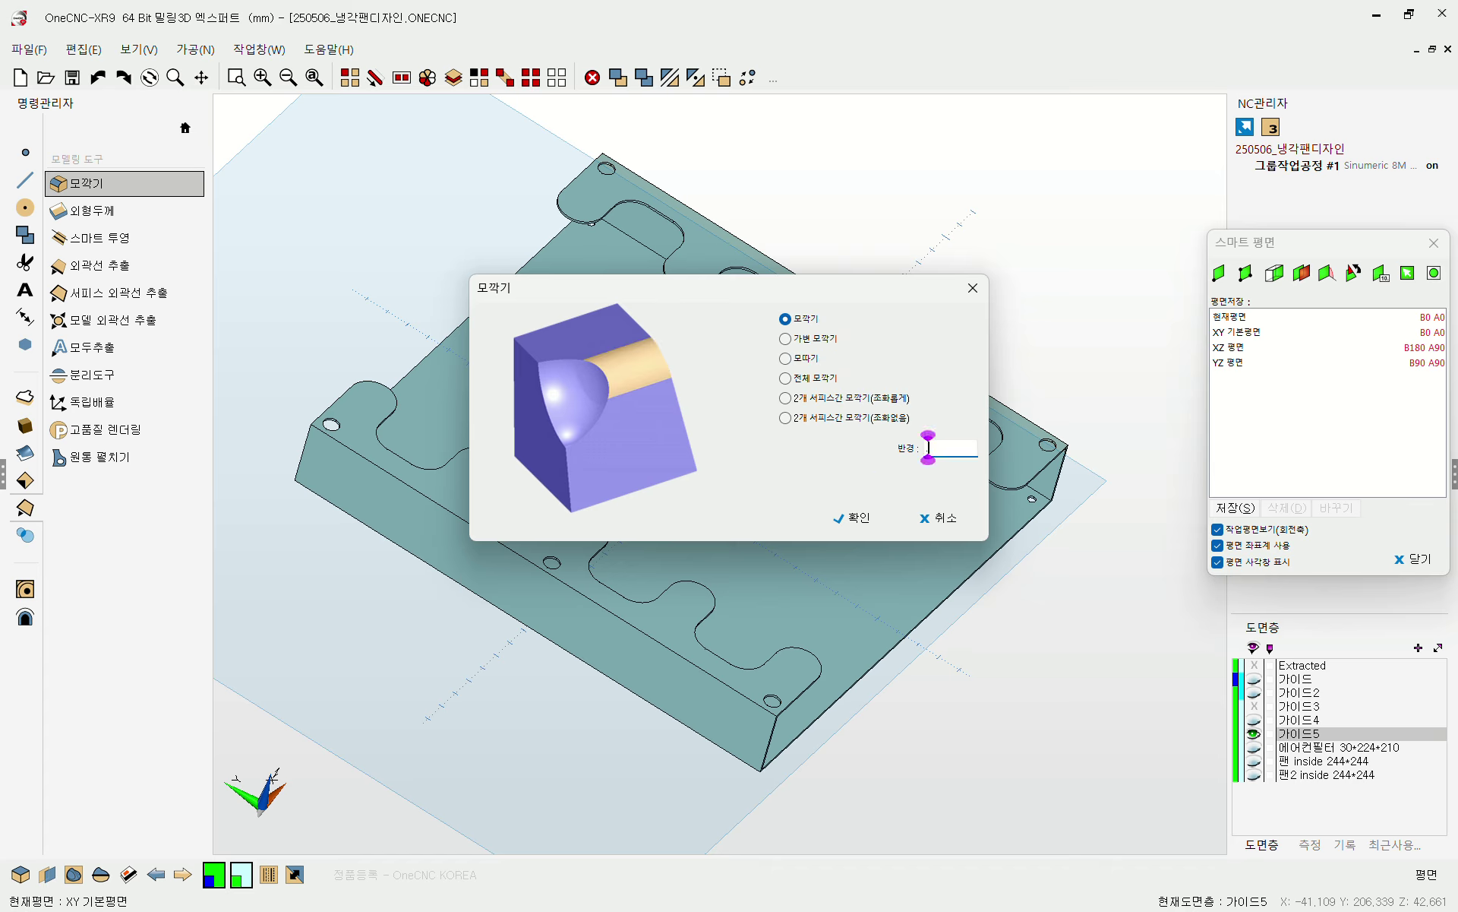
left_click(858, 517)
left_click(700, 671)
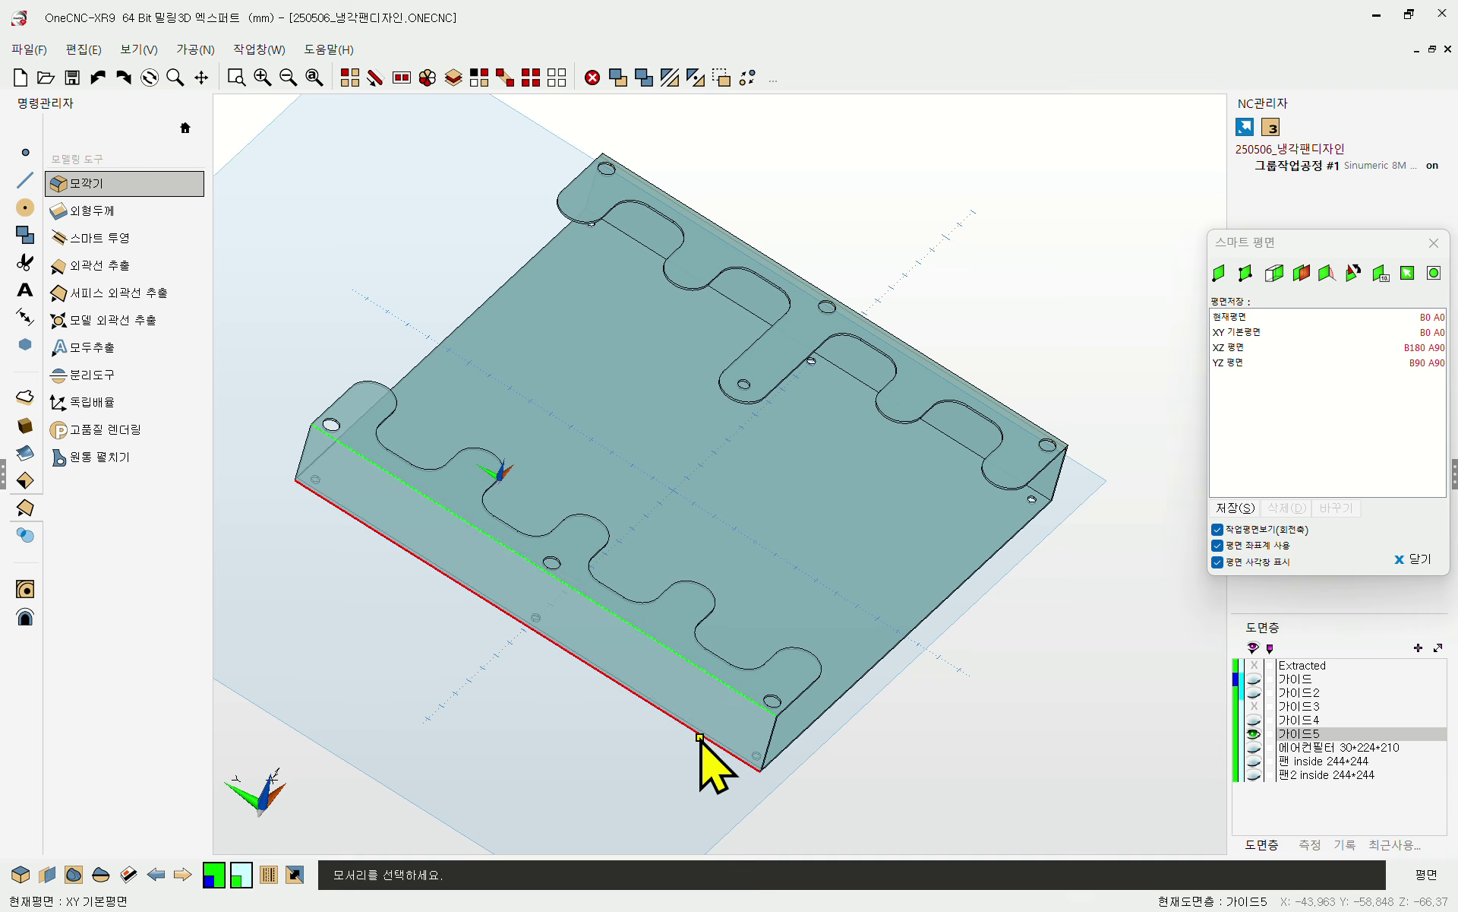
left_click(701, 738)
left_click(1027, 414)
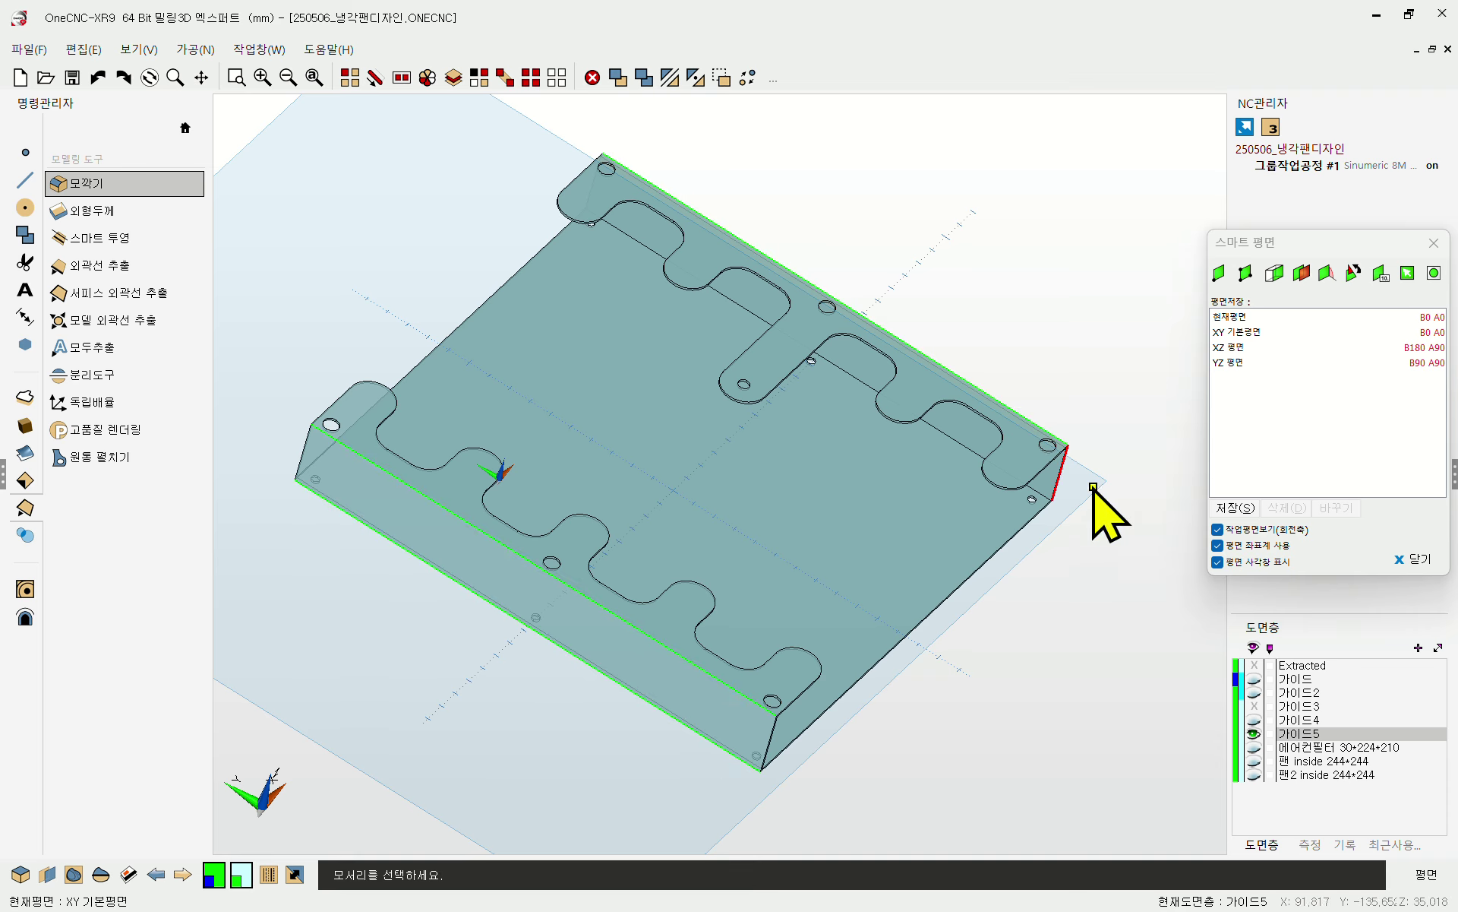
middle_click_drag(1097, 494, 833, 513)
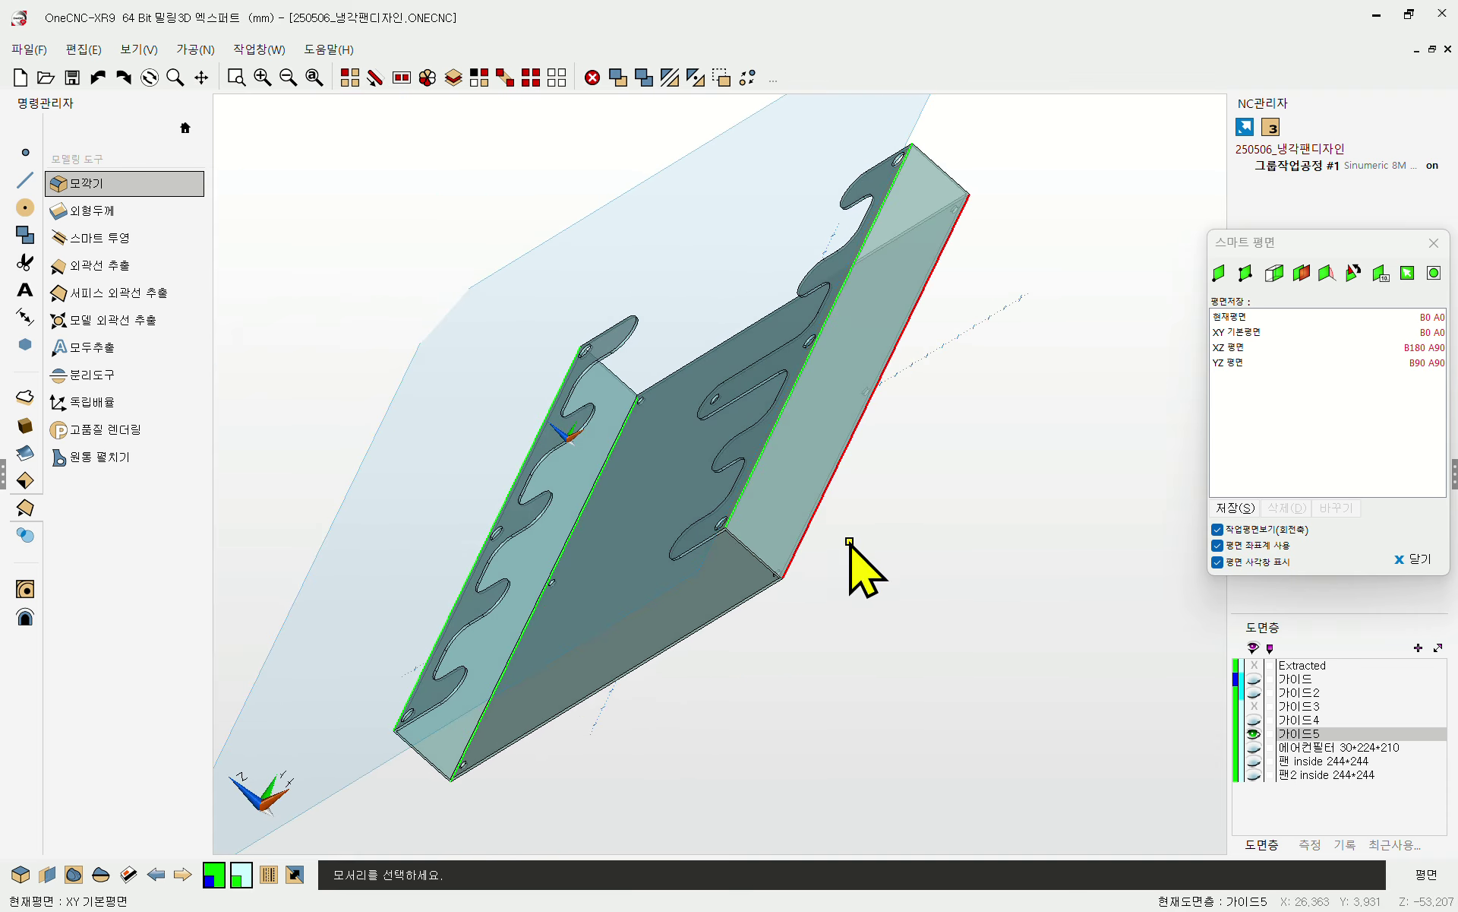
left_click(849, 542)
- Examine the filleted bend edges of 가이드5 at the side wall corners from several angles
middle_click_drag(771, 567, 791, 494)
scroll(836, 336, "up", 5)
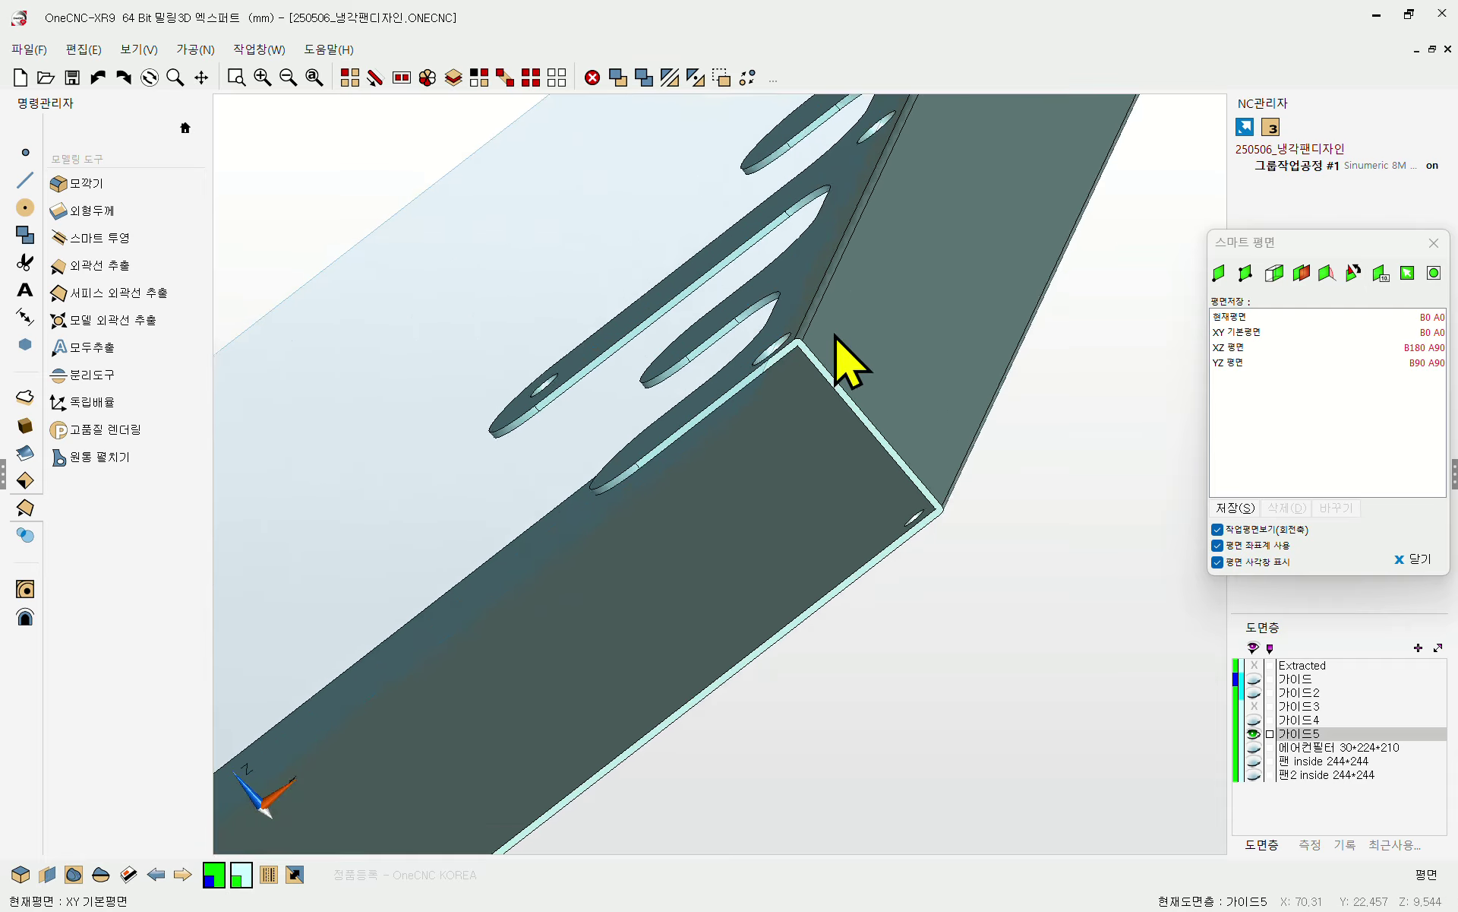
scroll(843, 330, "up", 3)
scroll(859, 350, "down", 8)
middle_click_drag(858, 350, 828, 355)
scroll(683, 578, "up", 3)
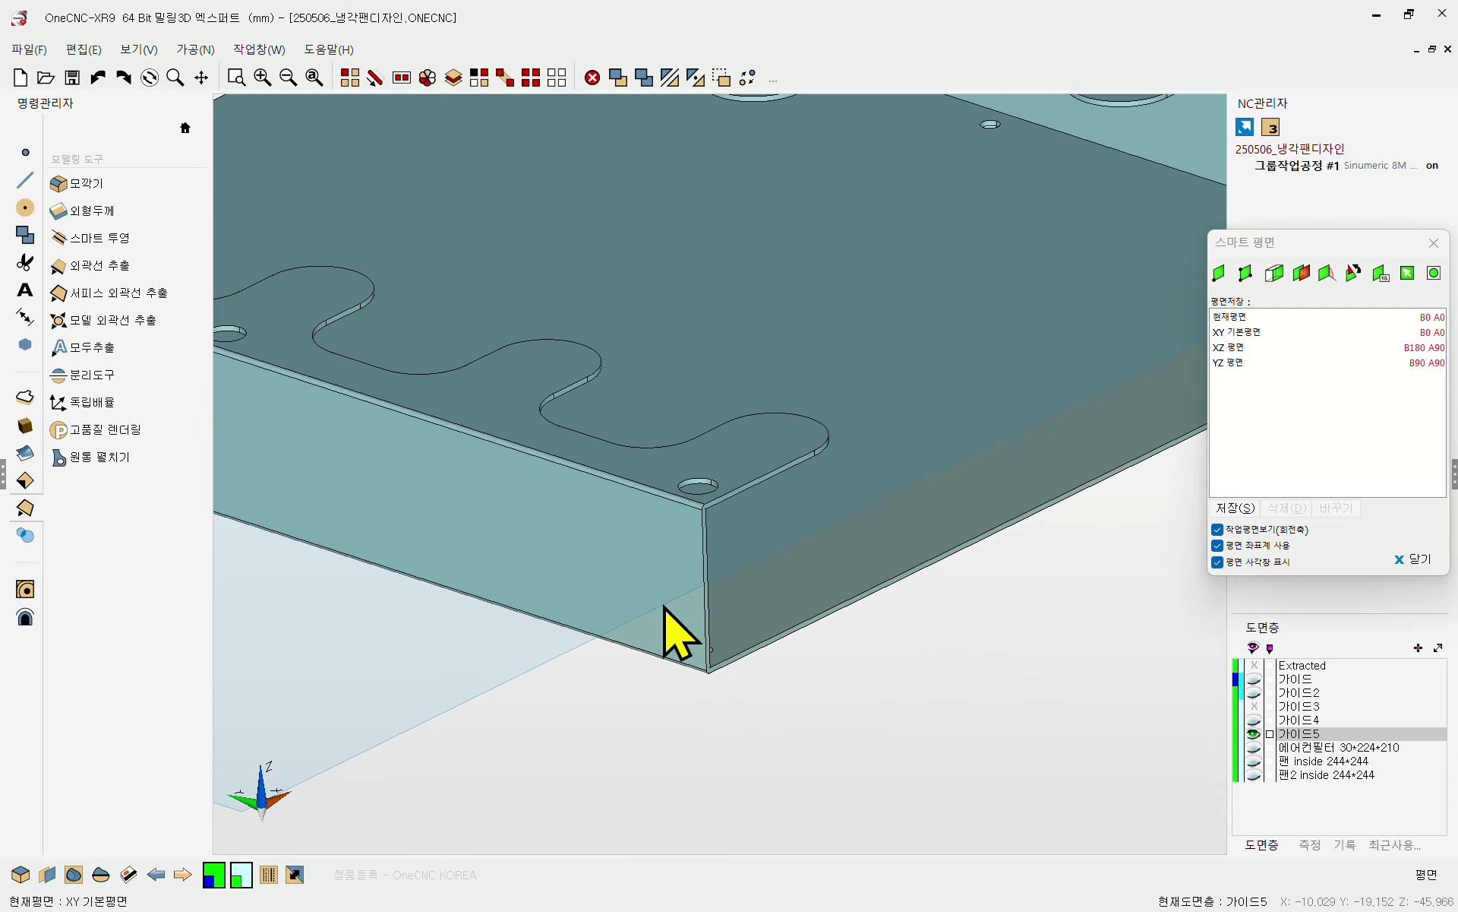
scroll(742, 602, "down", 6)
middle_click_drag(742, 602, 782, 445)
scroll(819, 521, "up", 3)
scroll(800, 498, "down", 1)
- Show 가이드4 instead of 가이드5 and examine the small bent tab with a hole on its front rail
left_click(1254, 733)
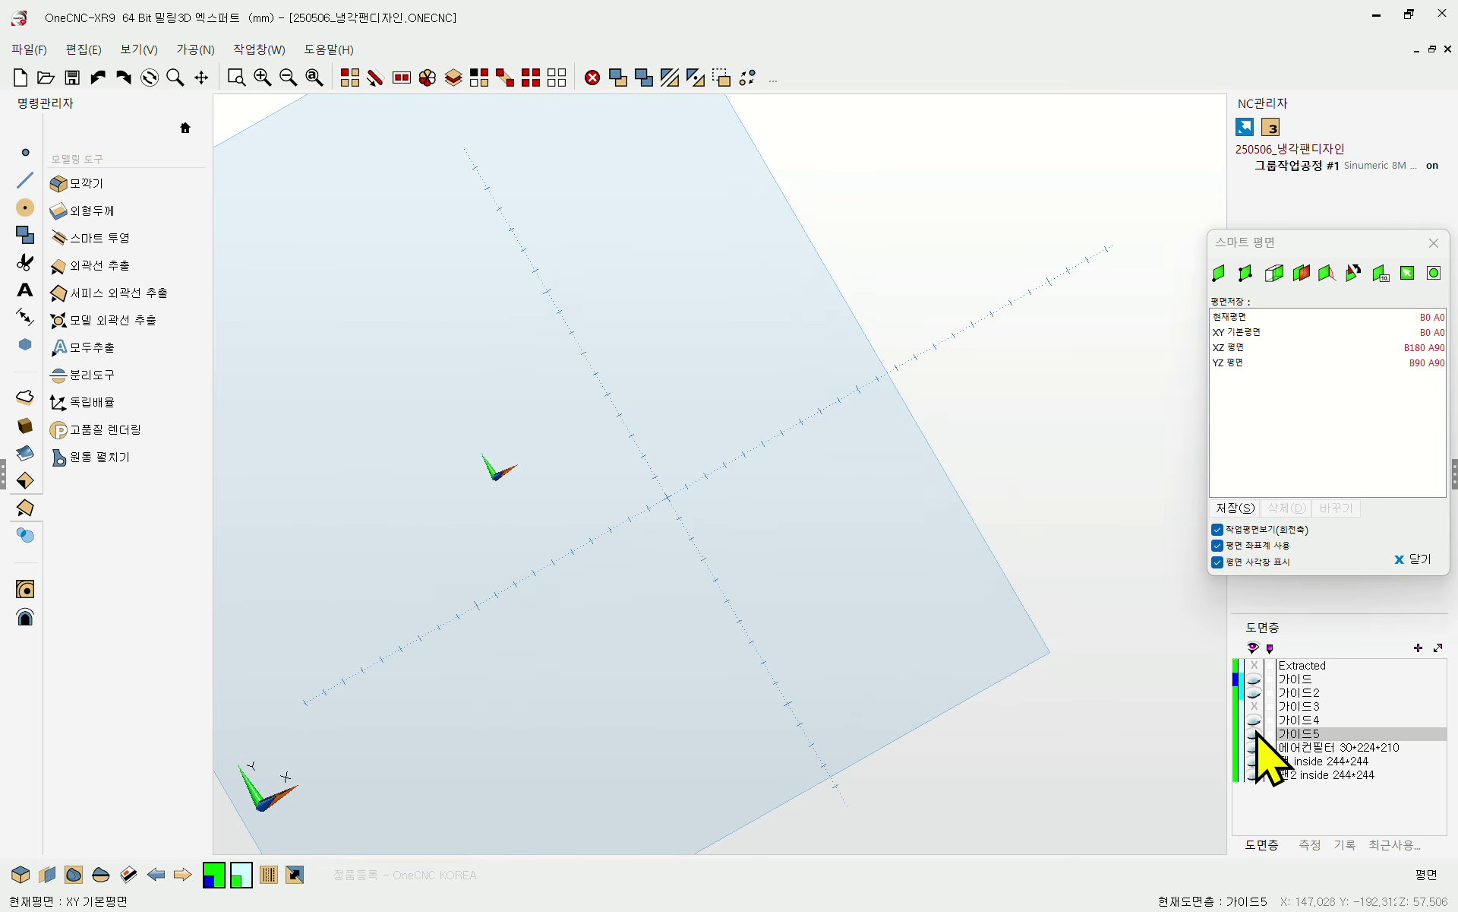
left_click(1254, 719)
middle_click_drag(882, 600, 881, 502)
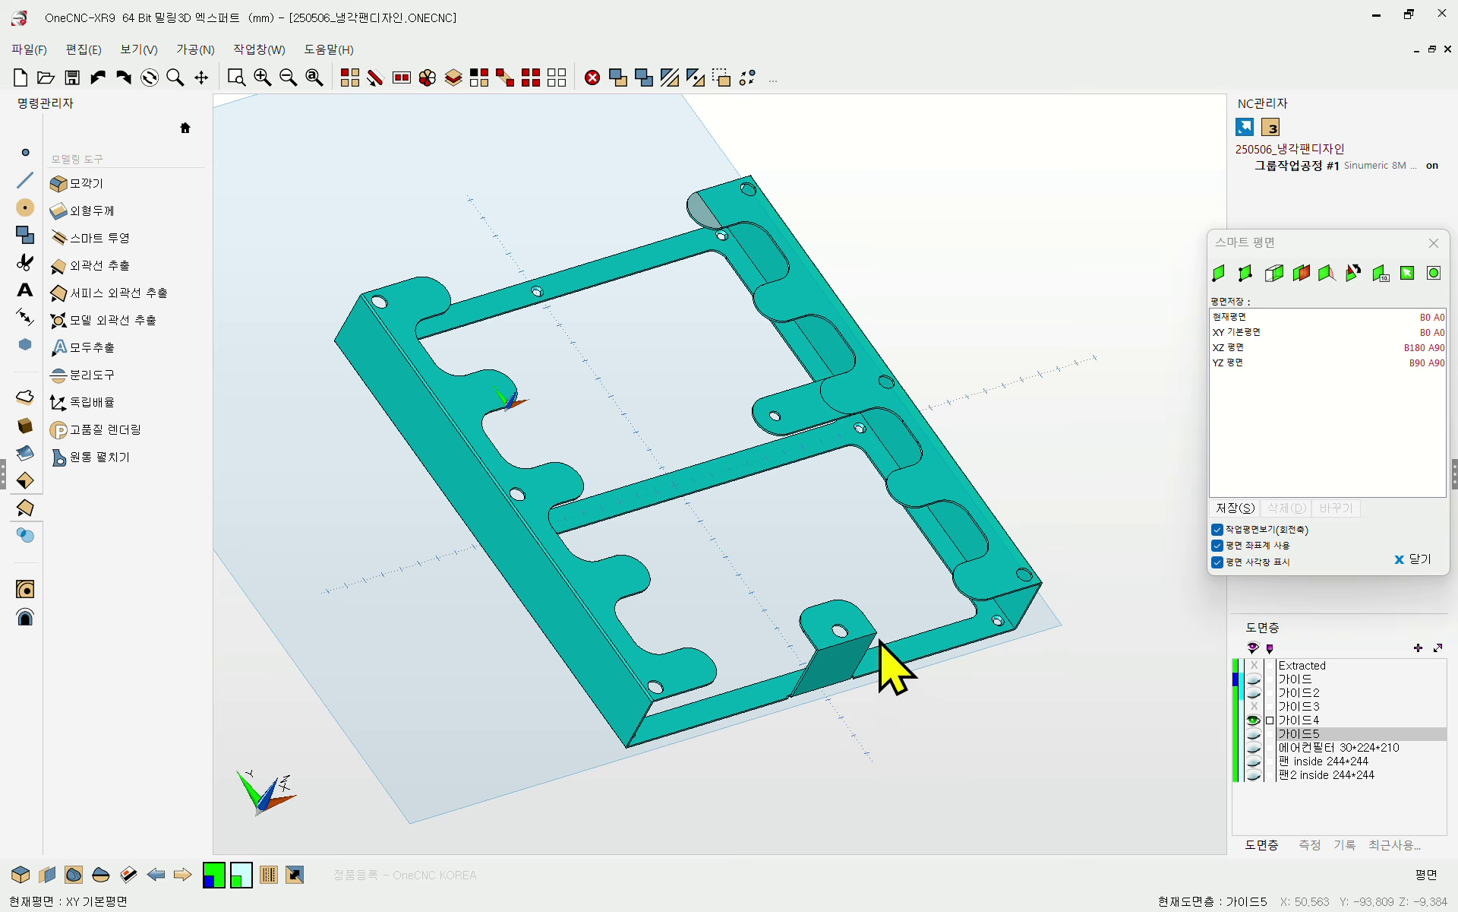
middle_click_drag(880, 642, 795, 615)
scroll(857, 707, "up", 5)
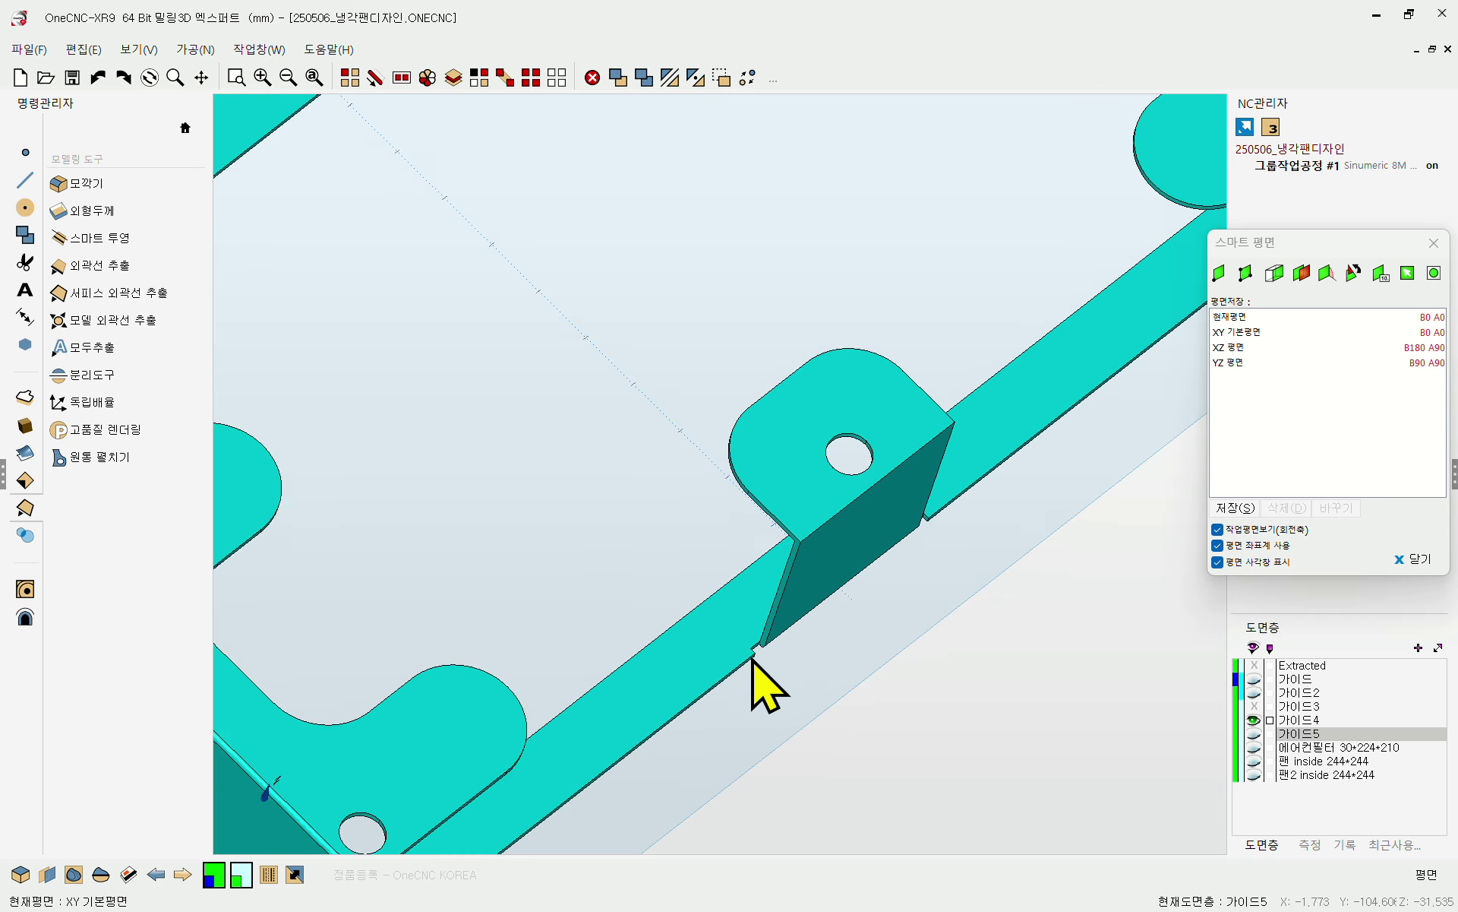
scroll(767, 644, "up", 3)
scroll(769, 630, "down", 3)
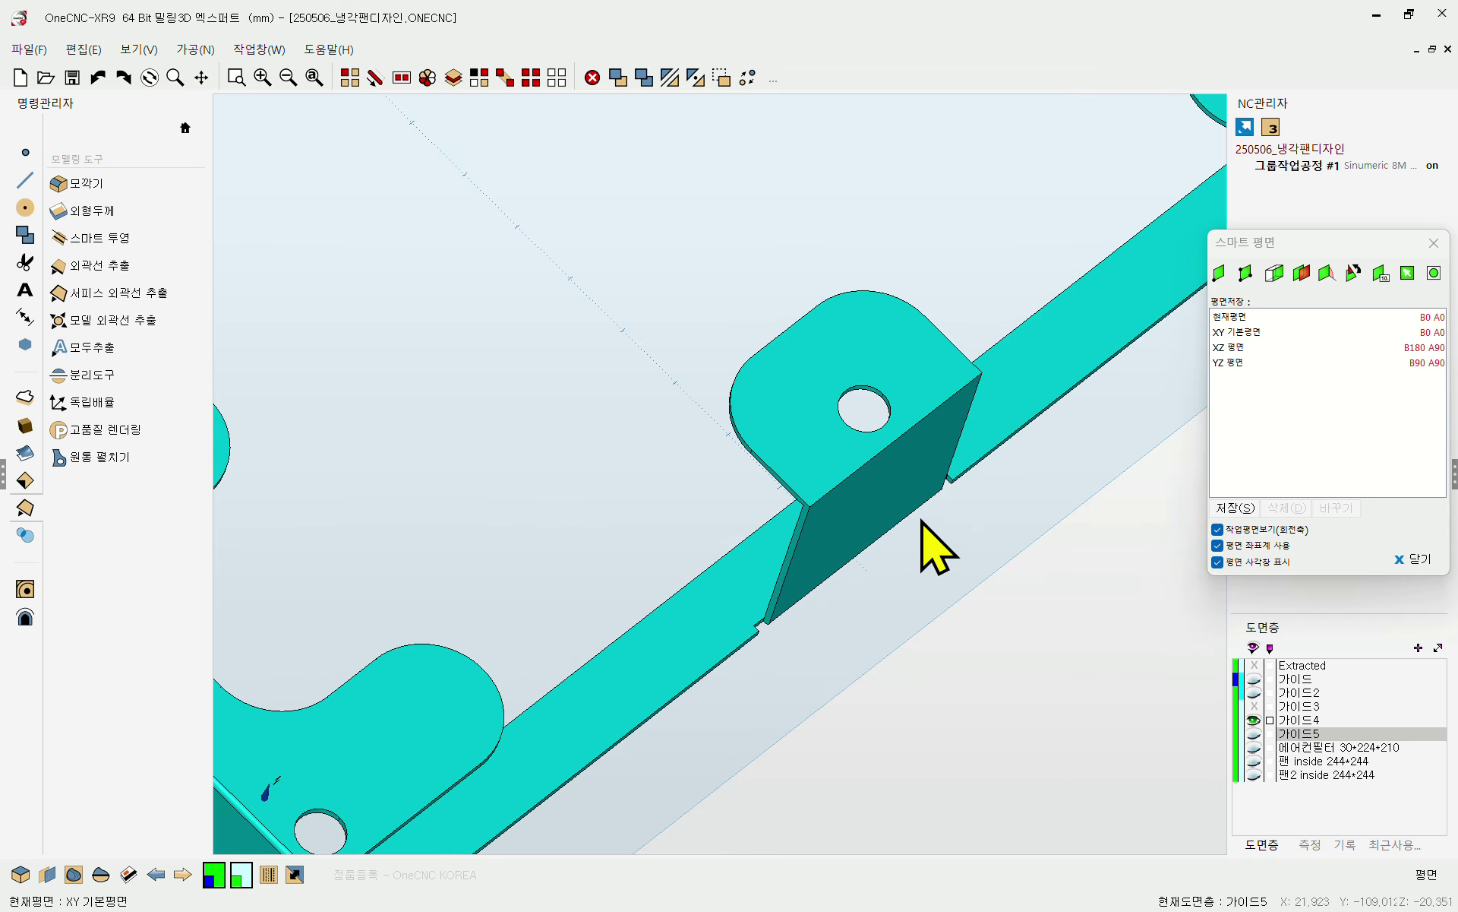
middle_click_drag(922, 521, 822, 372)
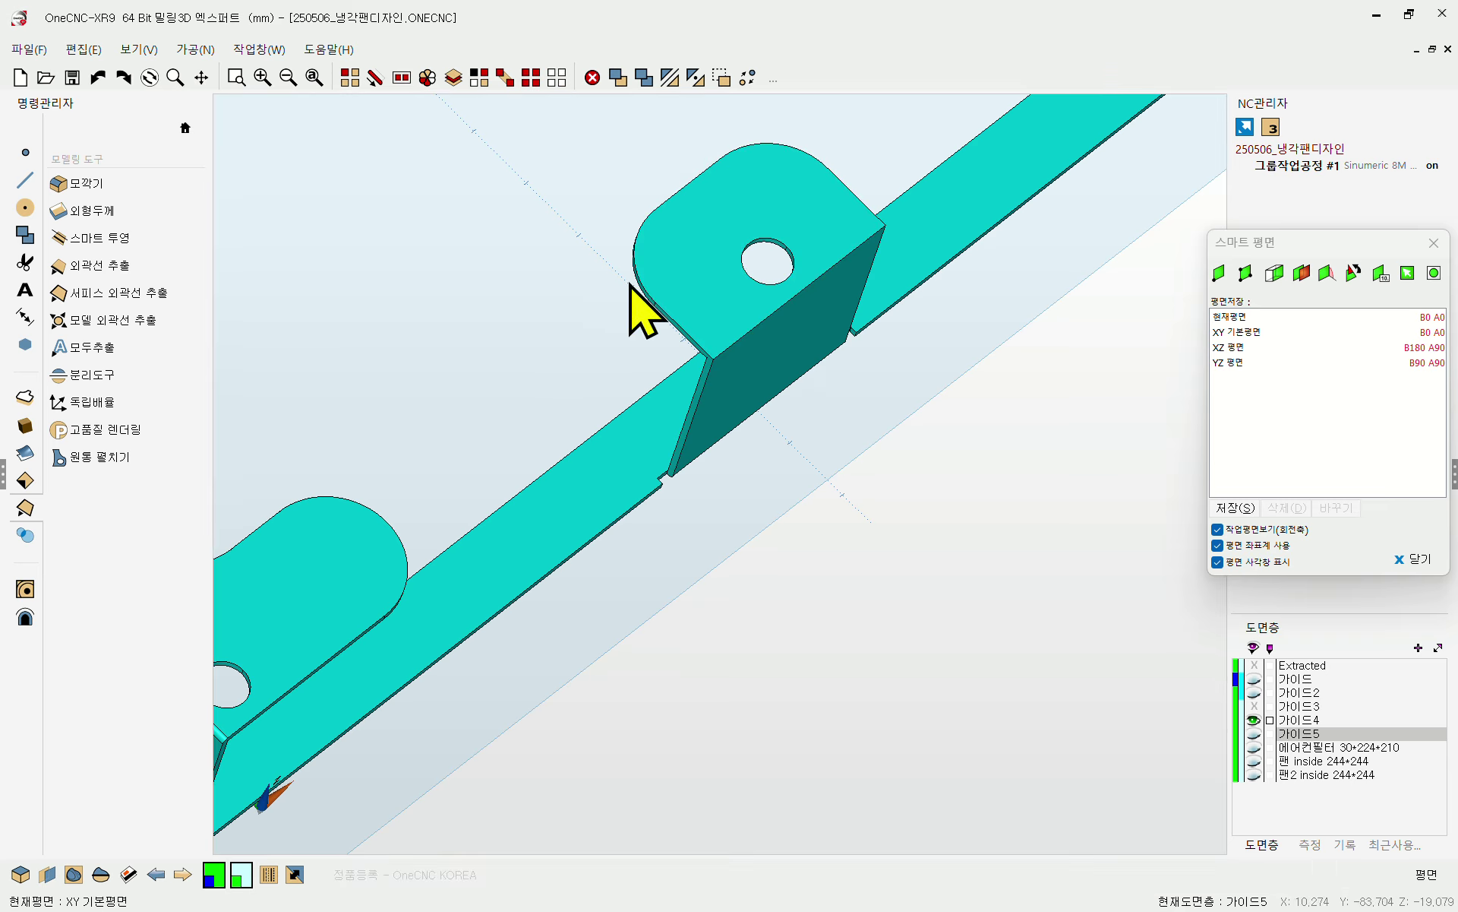
middle_click_drag(641, 309, 775, 478)
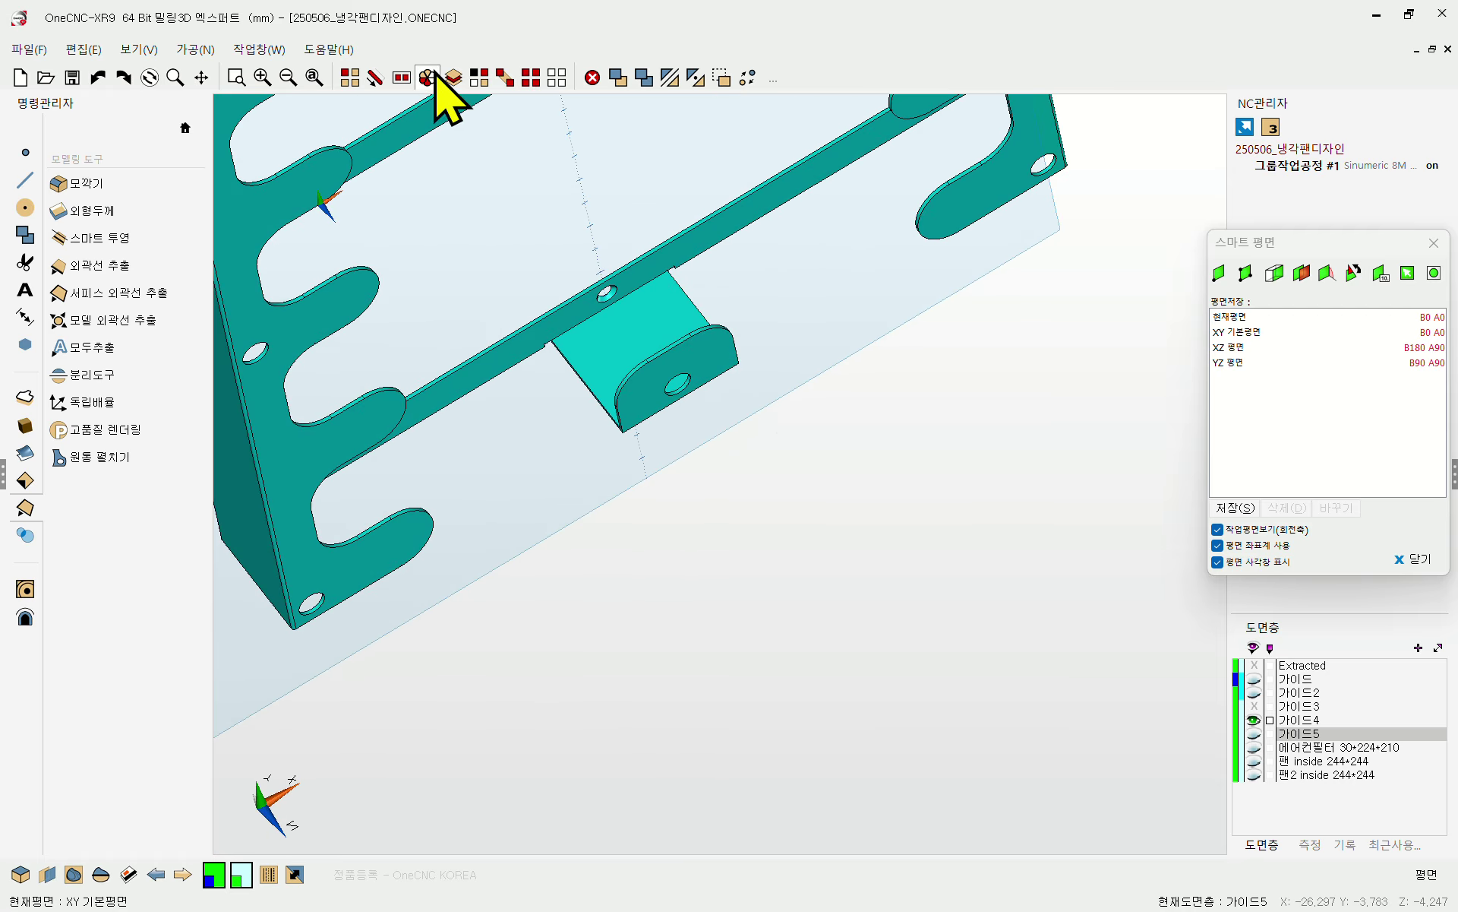
- Select the wall and flange faces of the bent tab on 가이드4's front rail by area
left_click(401, 79)
left_click_drag(851, 507, 611, 342)
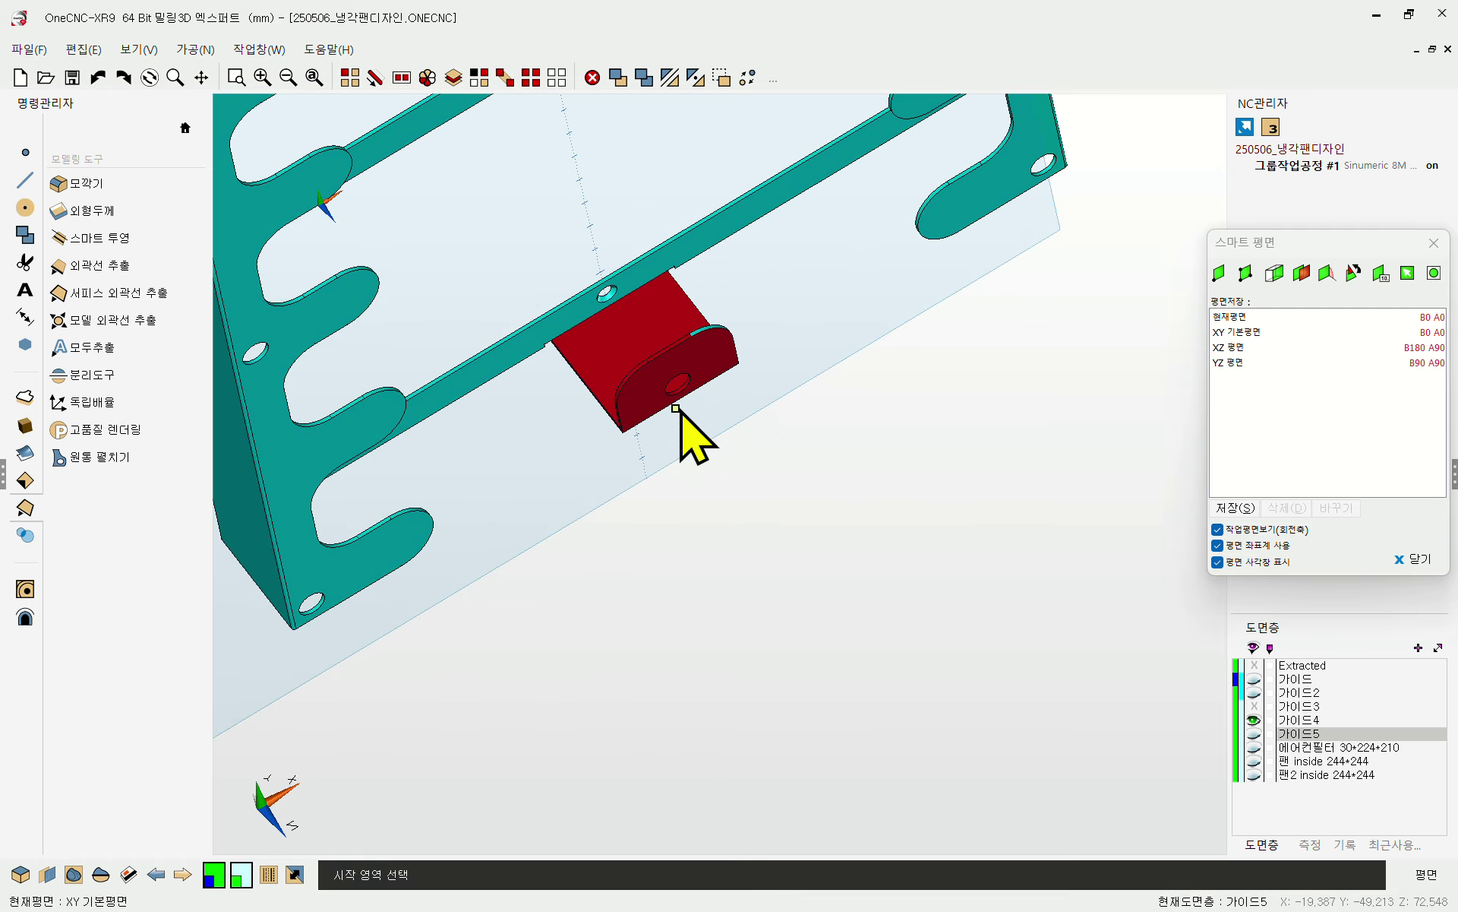
left_click_drag(774, 403, 729, 343)
middle_click_drag(791, 498, 700, 169)
scroll(831, 385, "up", 4)
scroll(780, 380, "up", 3)
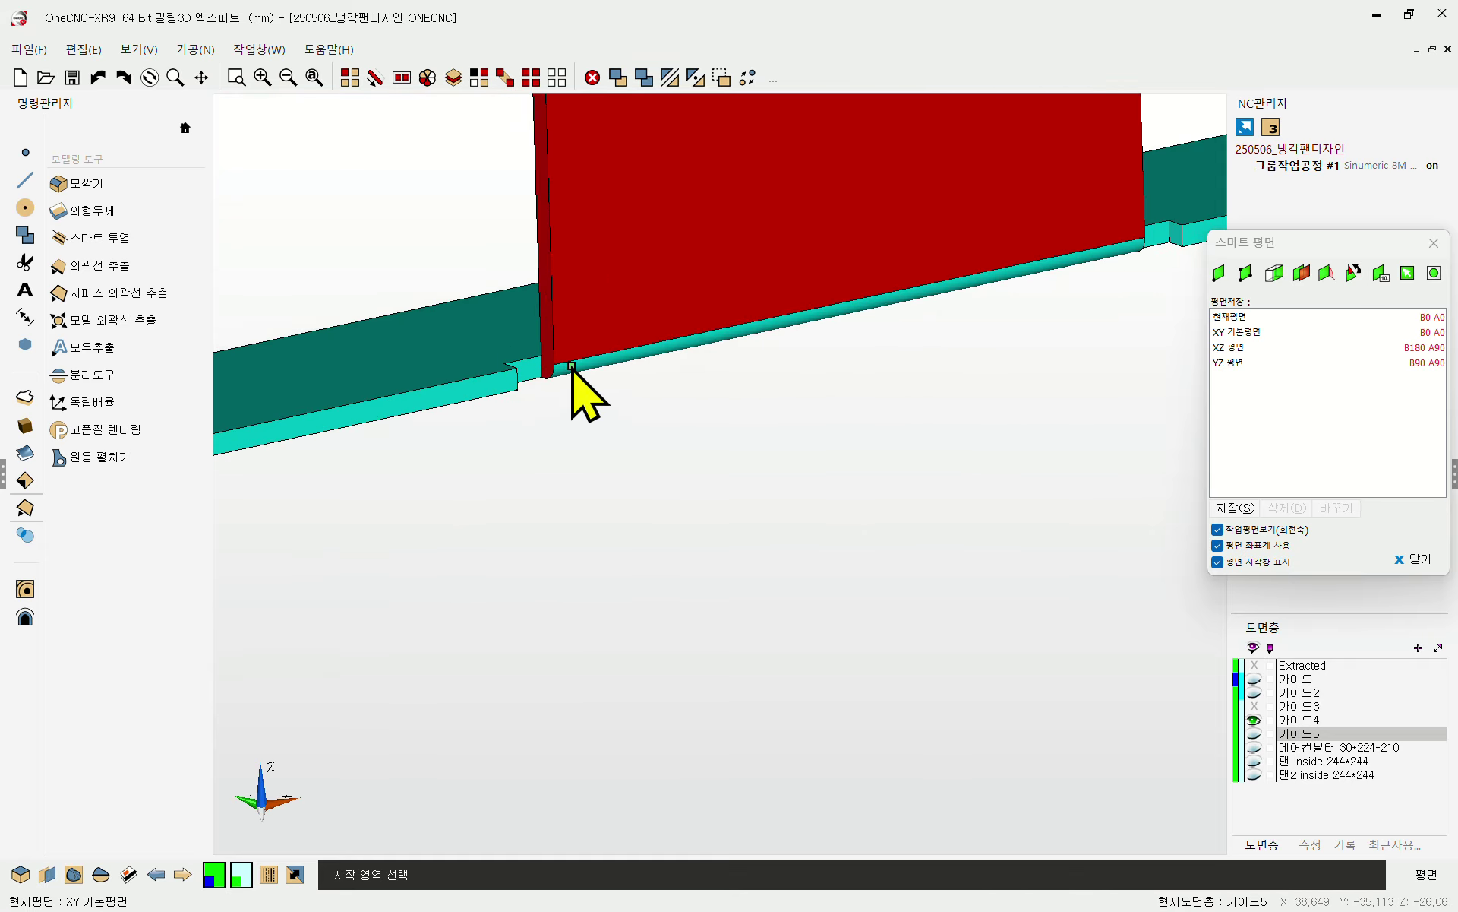
left_click_drag(571, 366, 601, 396)
key("Escape")
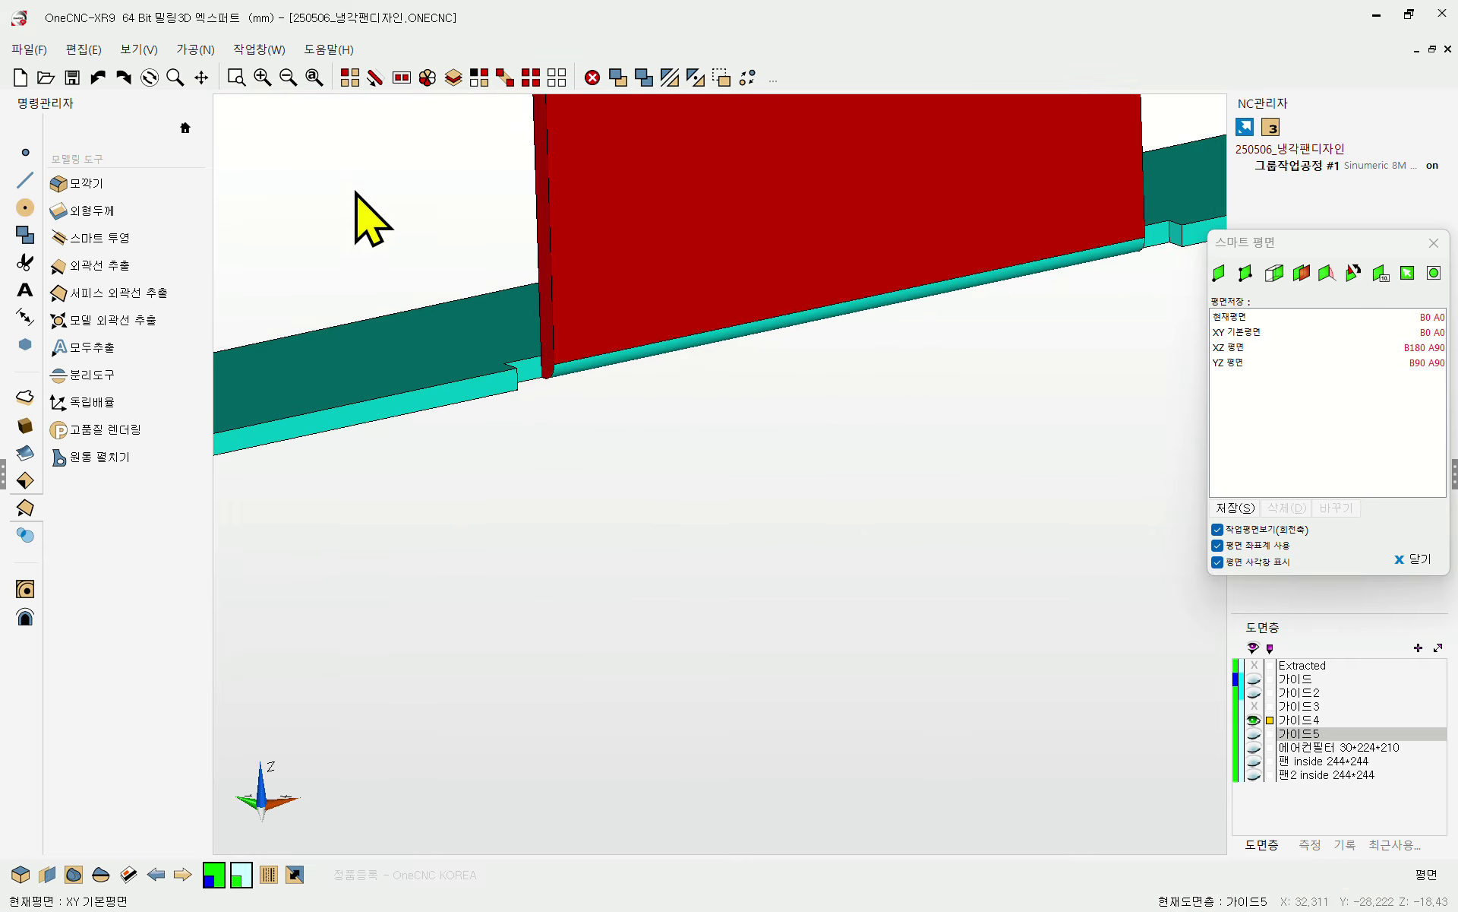
- Add the tab's rounded bend face and the flat base frame face to the selection
left_click(358, 84)
left_click(576, 366)
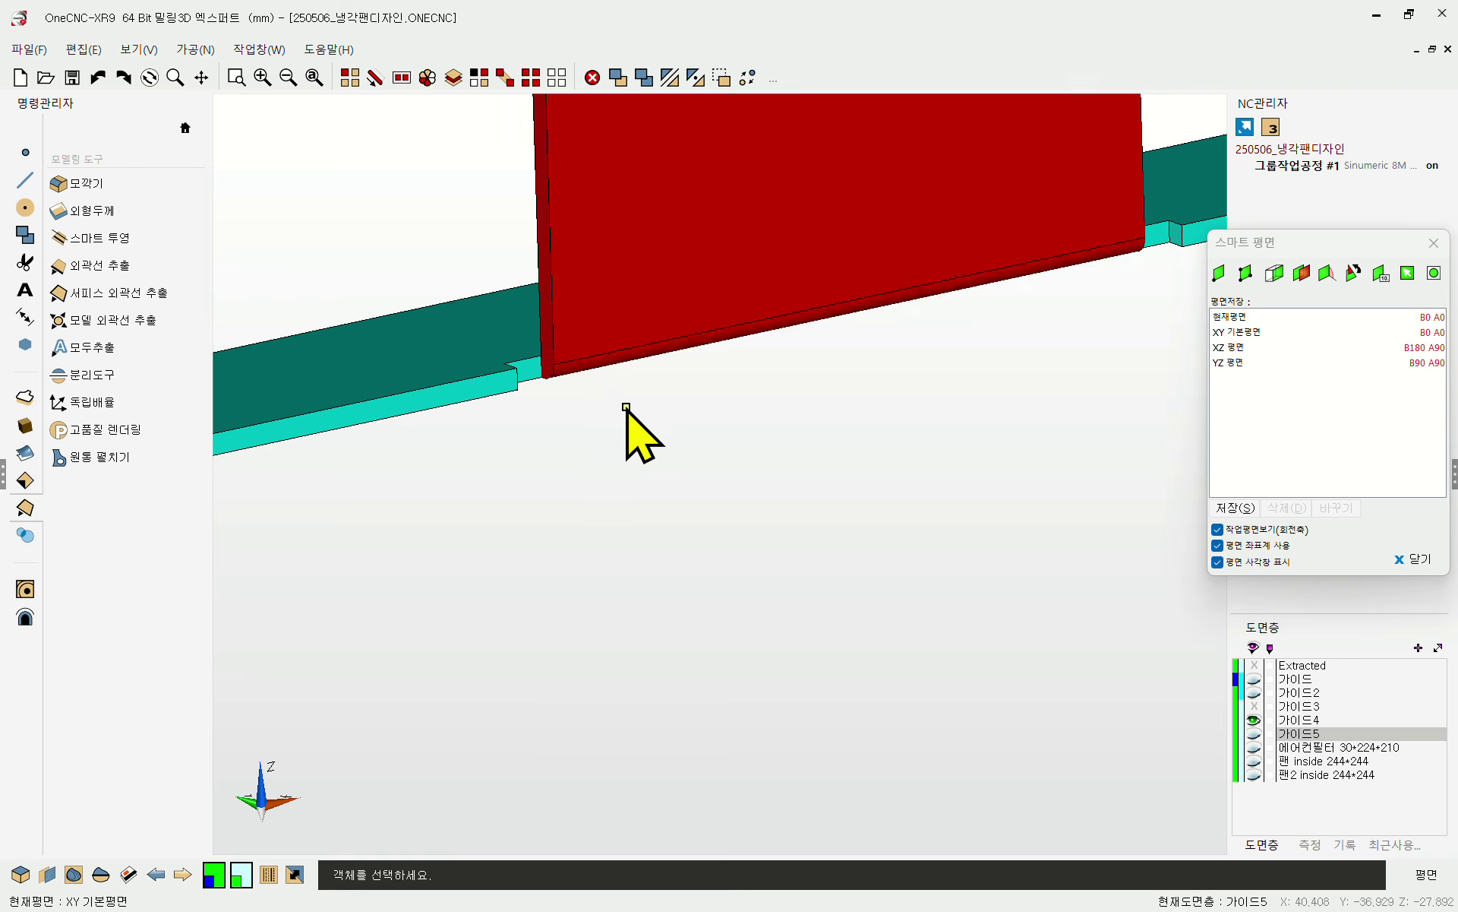
scroll(625, 407, "down", 3)
middle_click_drag(557, 319, 639, 401)
scroll(638, 401, "down", 3)
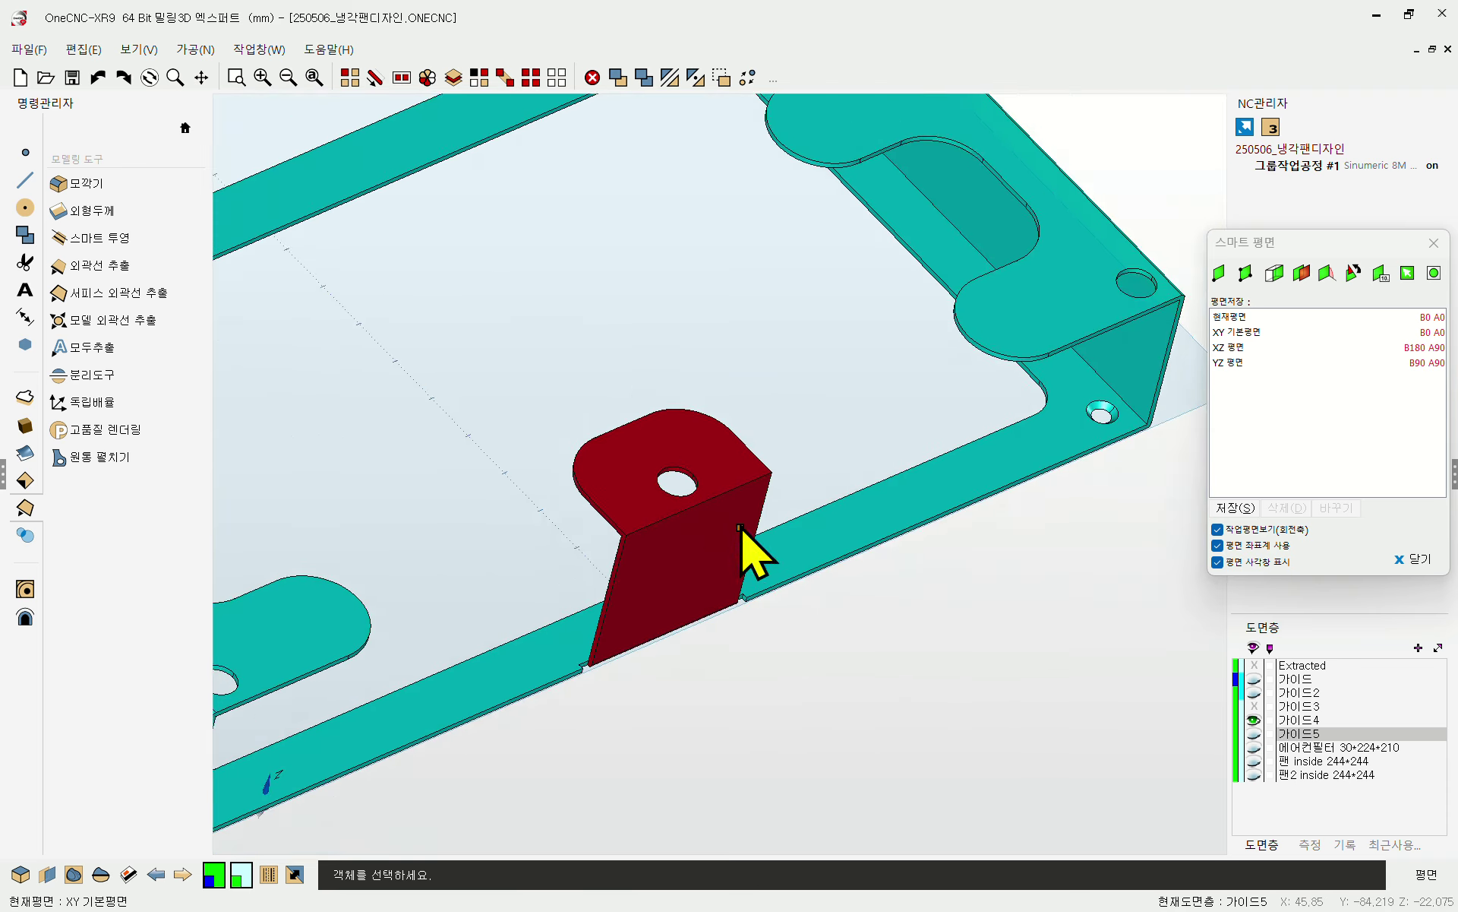
middle_click_drag(749, 548, 718, 377)
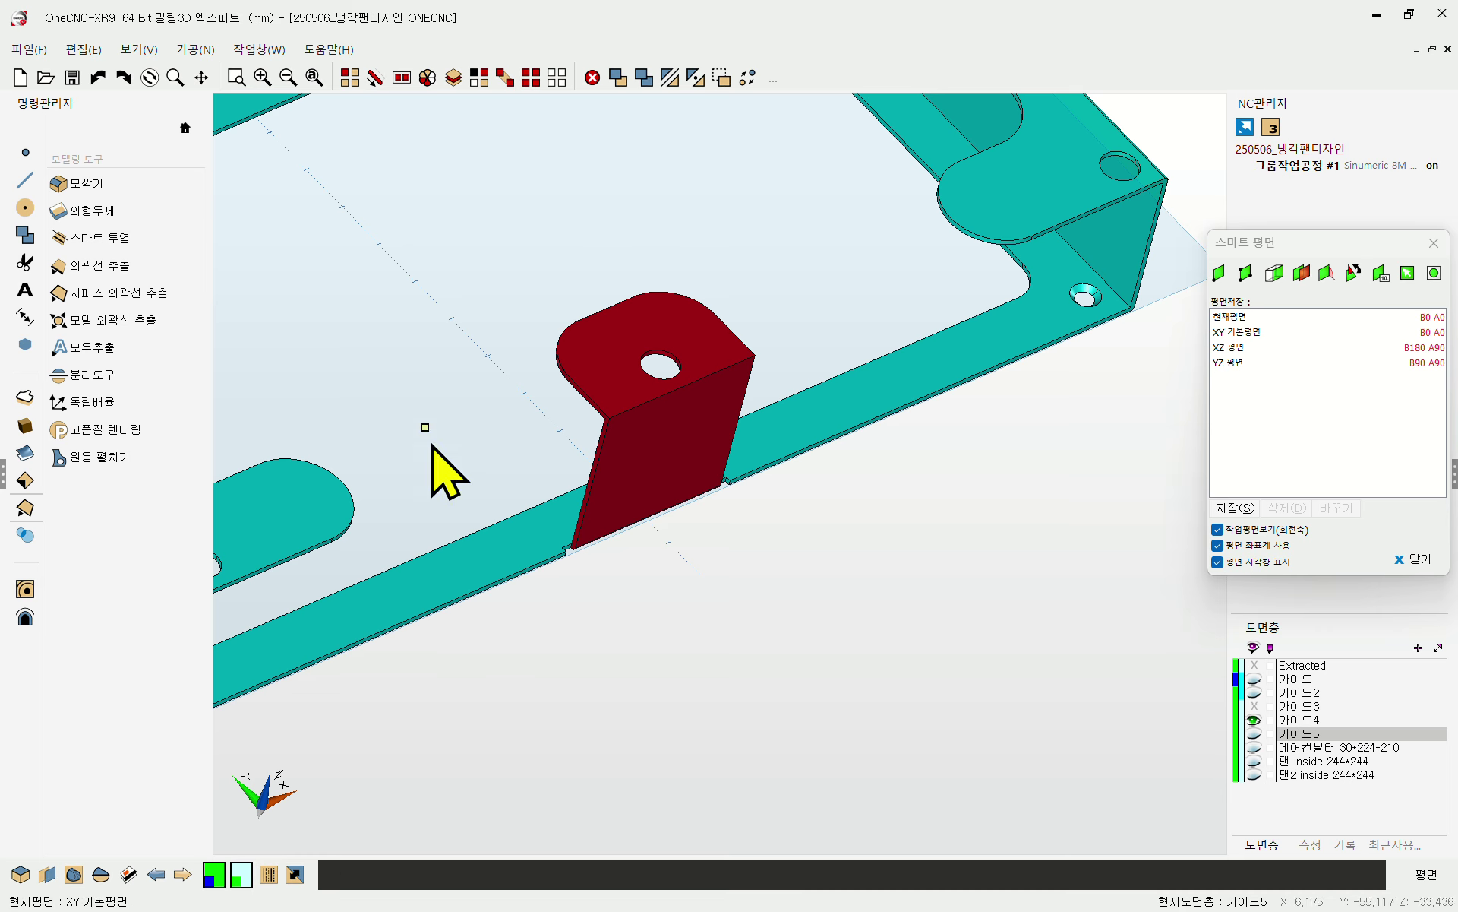
left_click(470, 575)
- Change the layer of the selected faces to a new layer named sssss and hide that layer
left_click(297, 876)
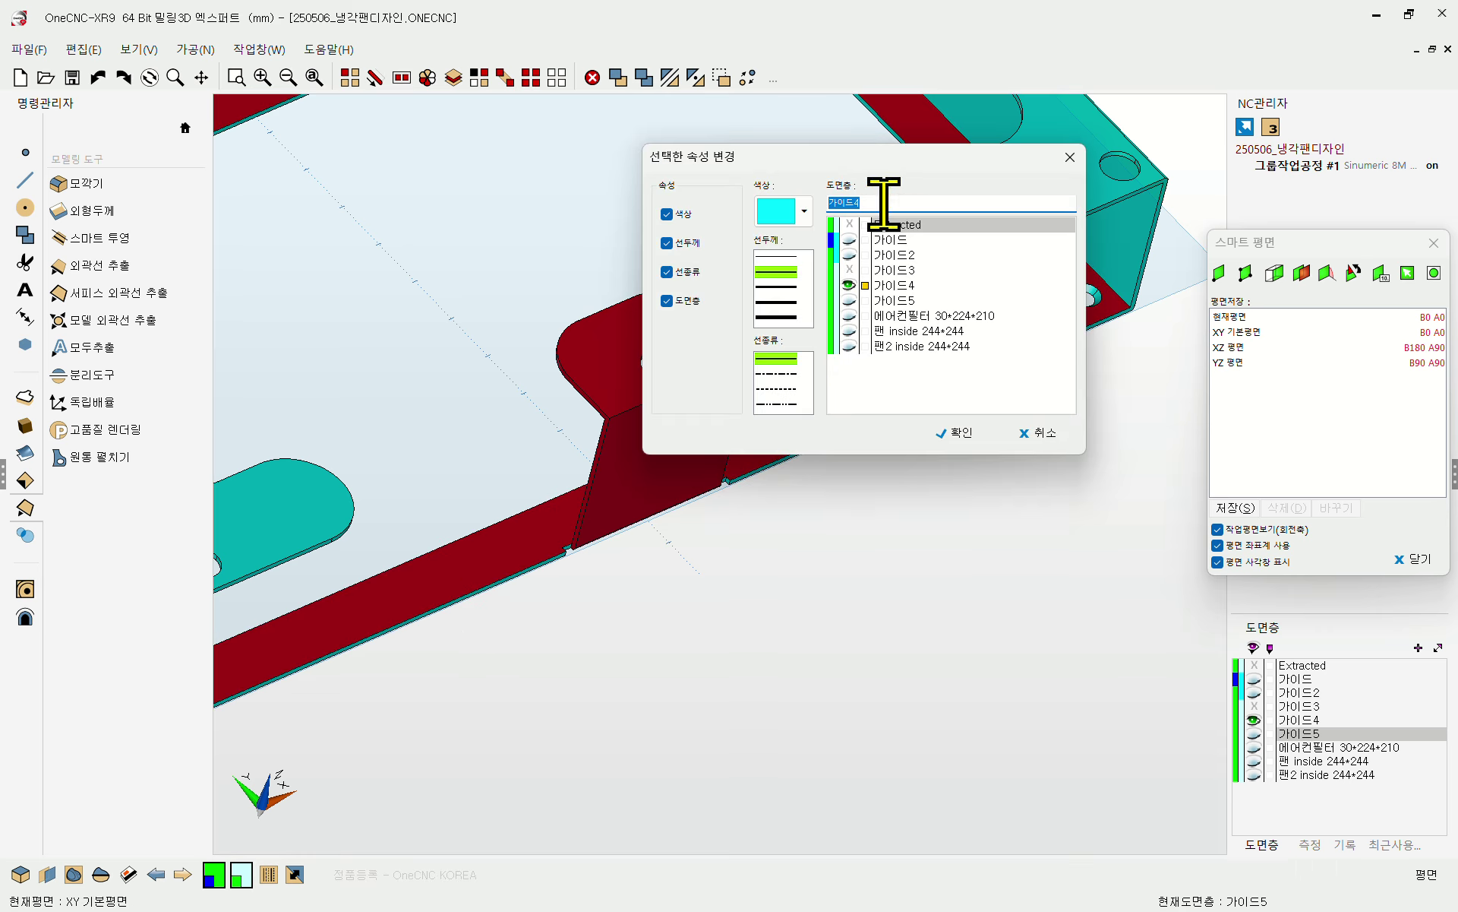
type("sssss")
left_click(958, 440)
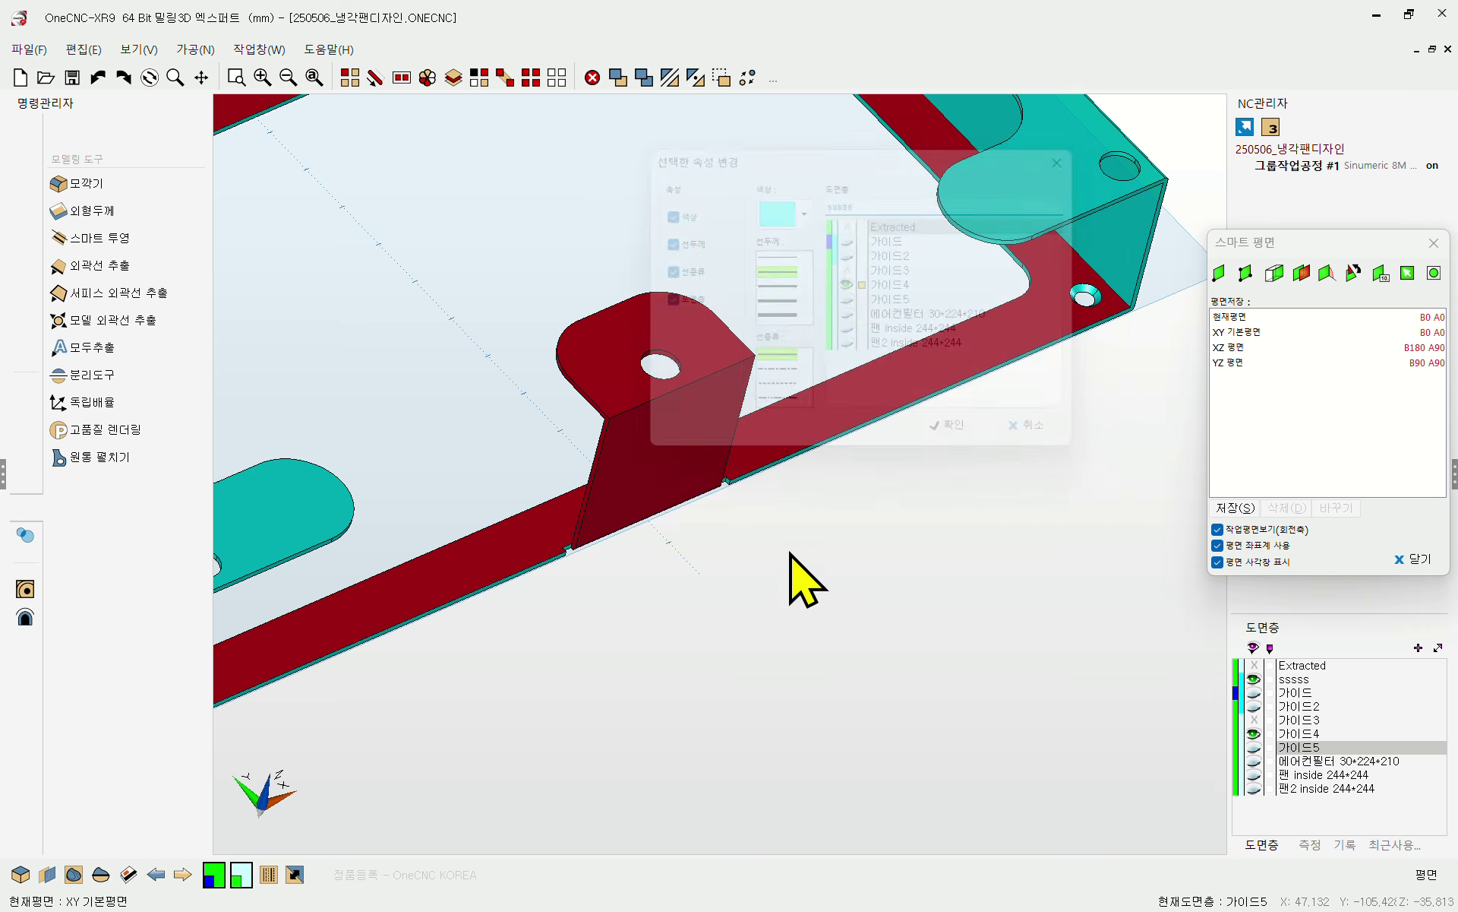
scroll(892, 532, "down", 3)
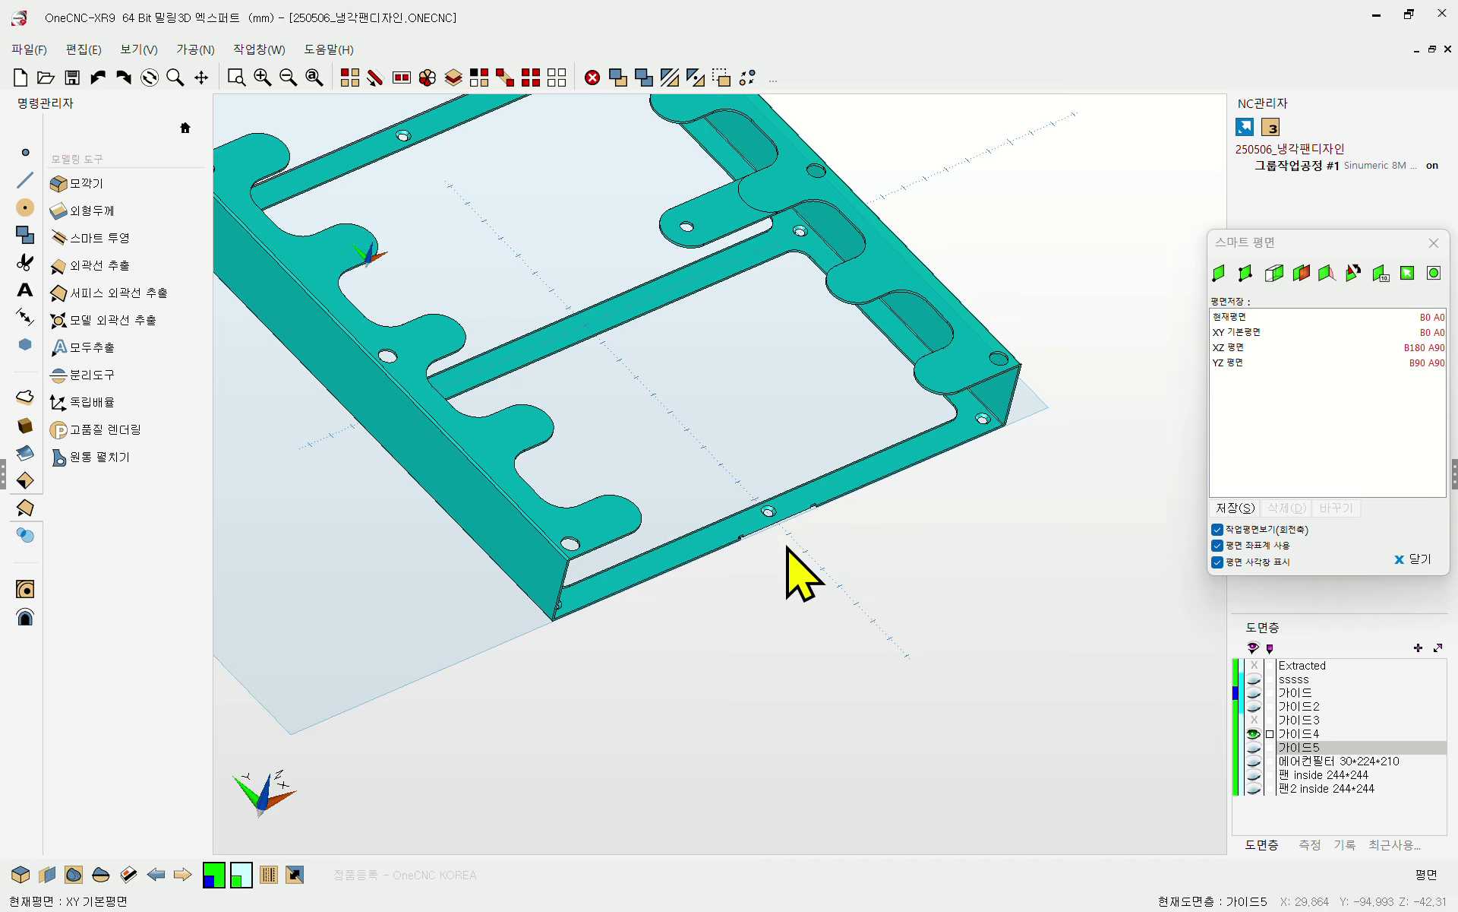
- Select all the geometry remaining on the 가이드4 layer and delete it
scroll(763, 535, "up", 5)
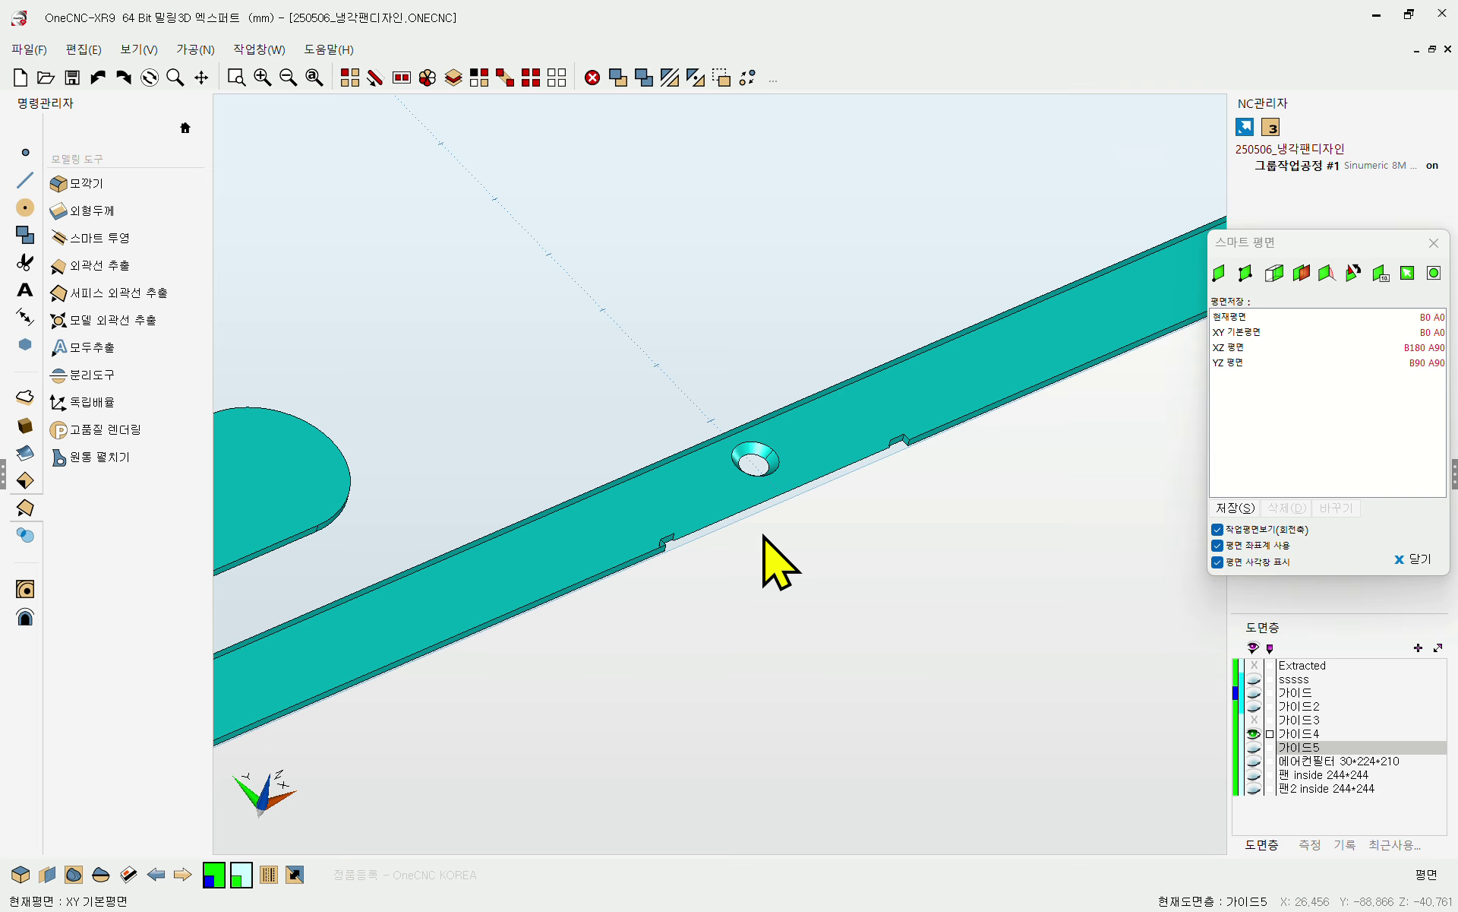
scroll(763, 535, "down", 5)
left_click(533, 78)
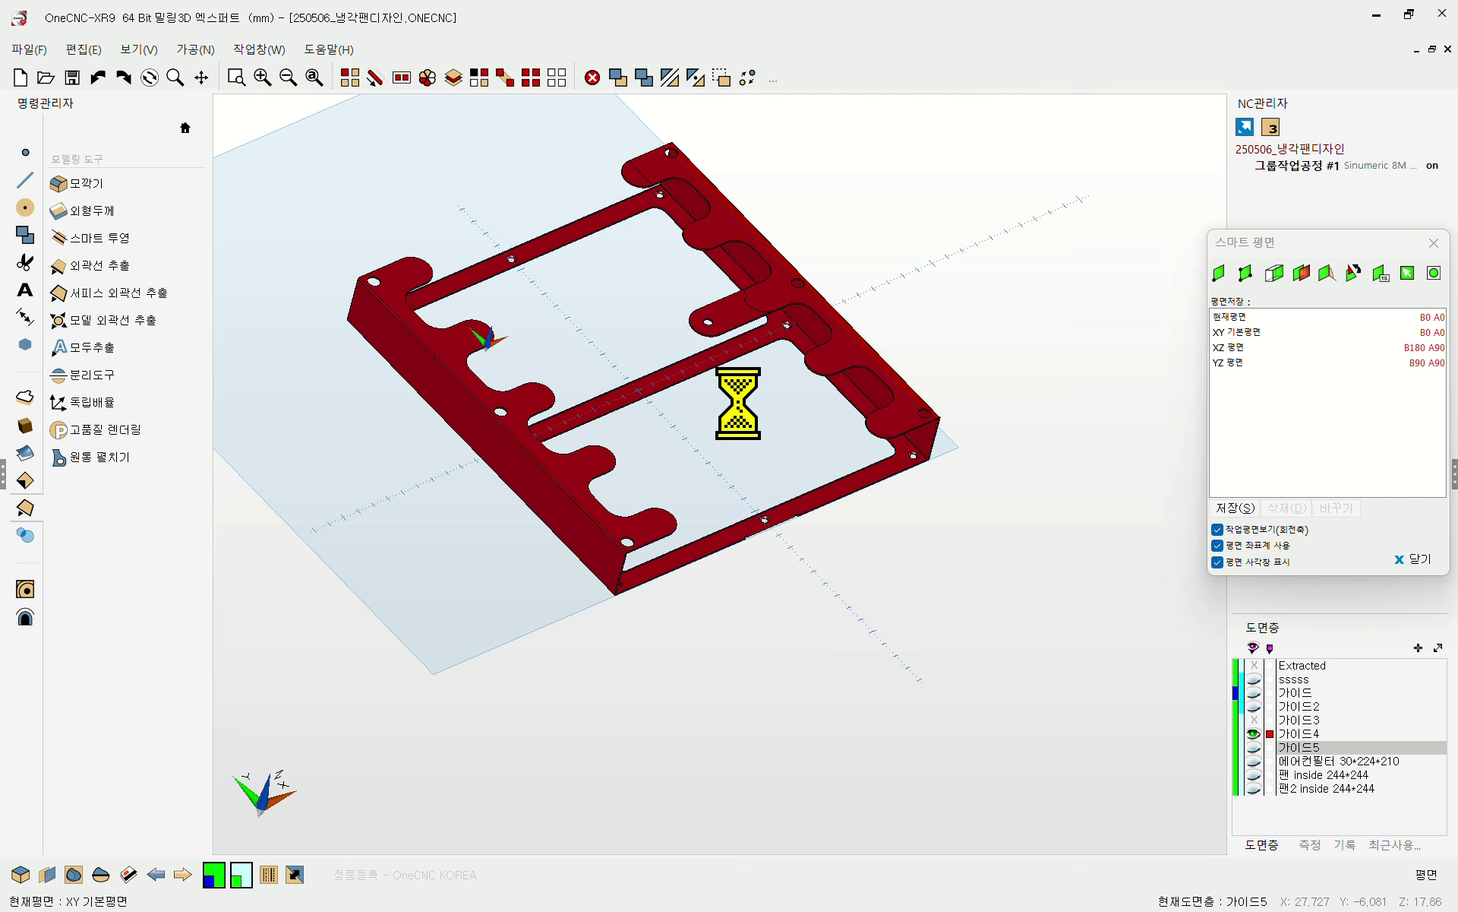
left_click(1254, 733)
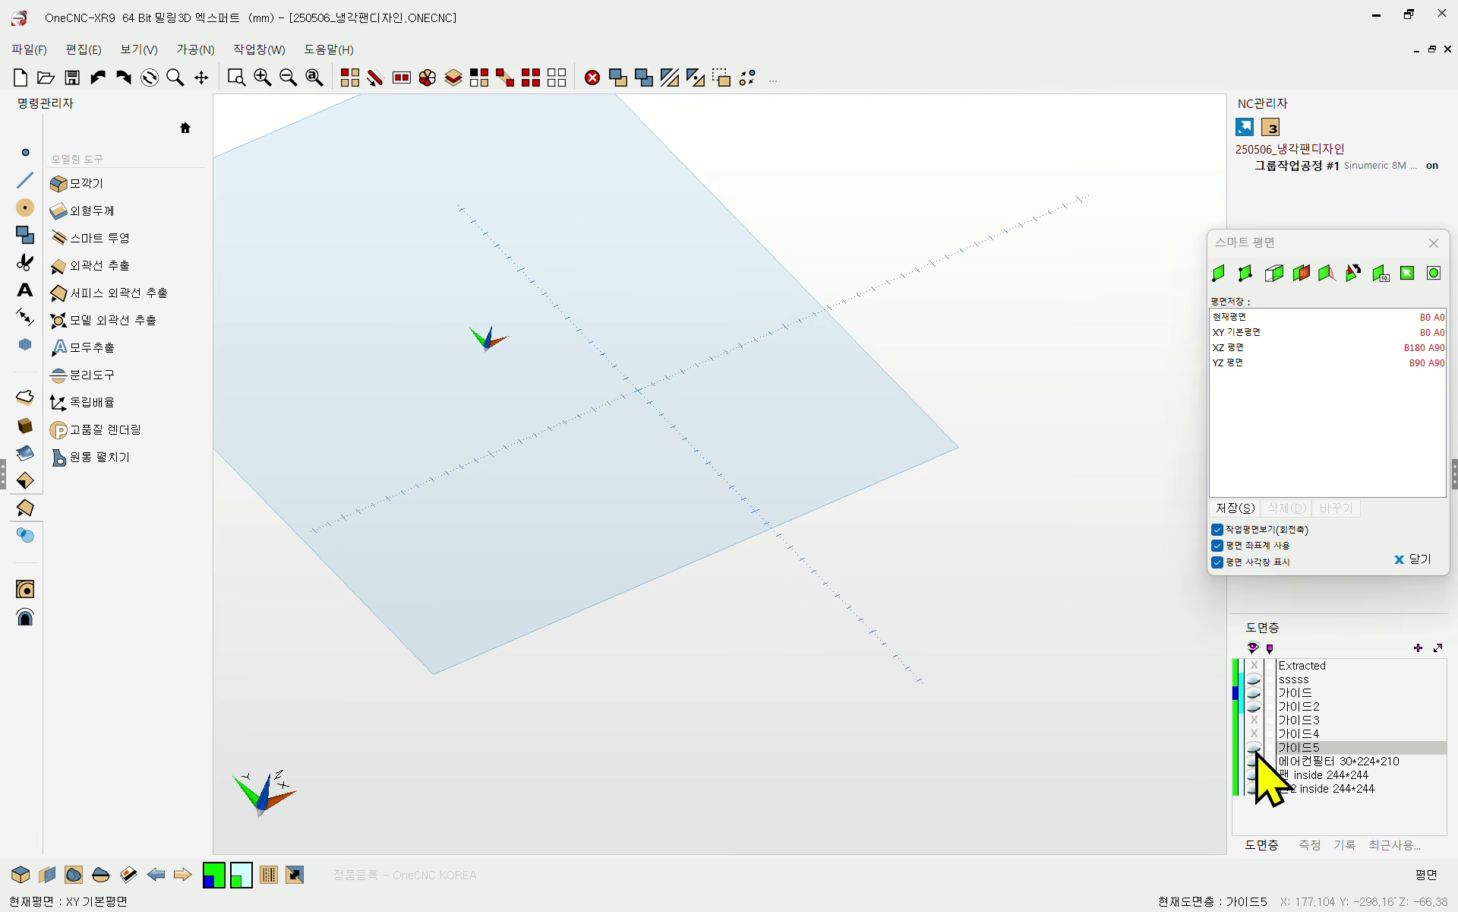
- Show 가이드5 together with the sssss layer to compare them, and leave only sssss visible
left_click(1254, 747)
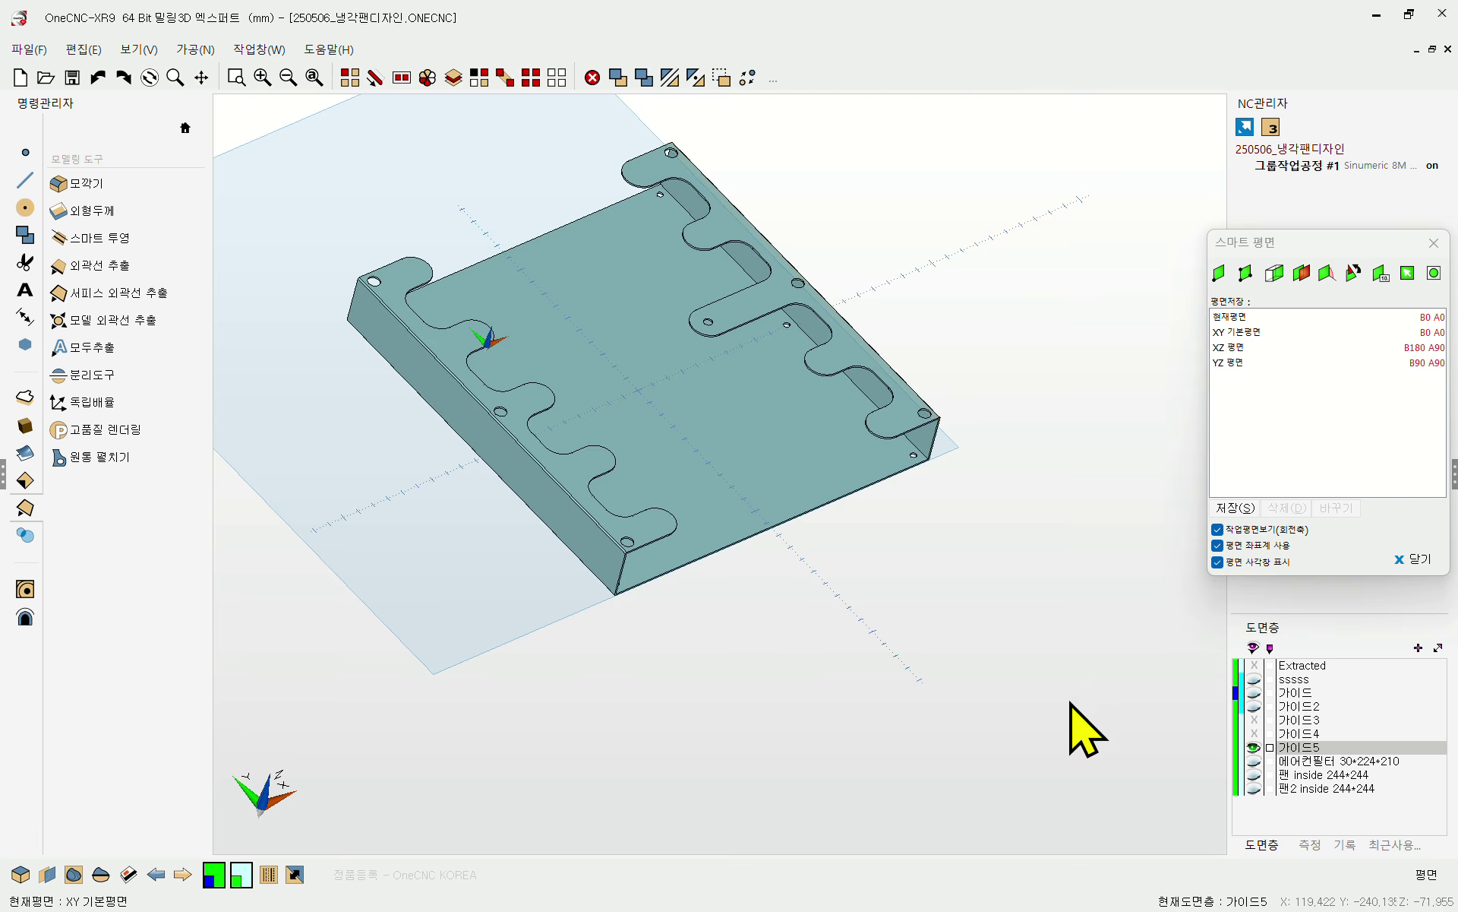
left_click(1254, 679)
middle_click_drag(846, 567, 819, 536)
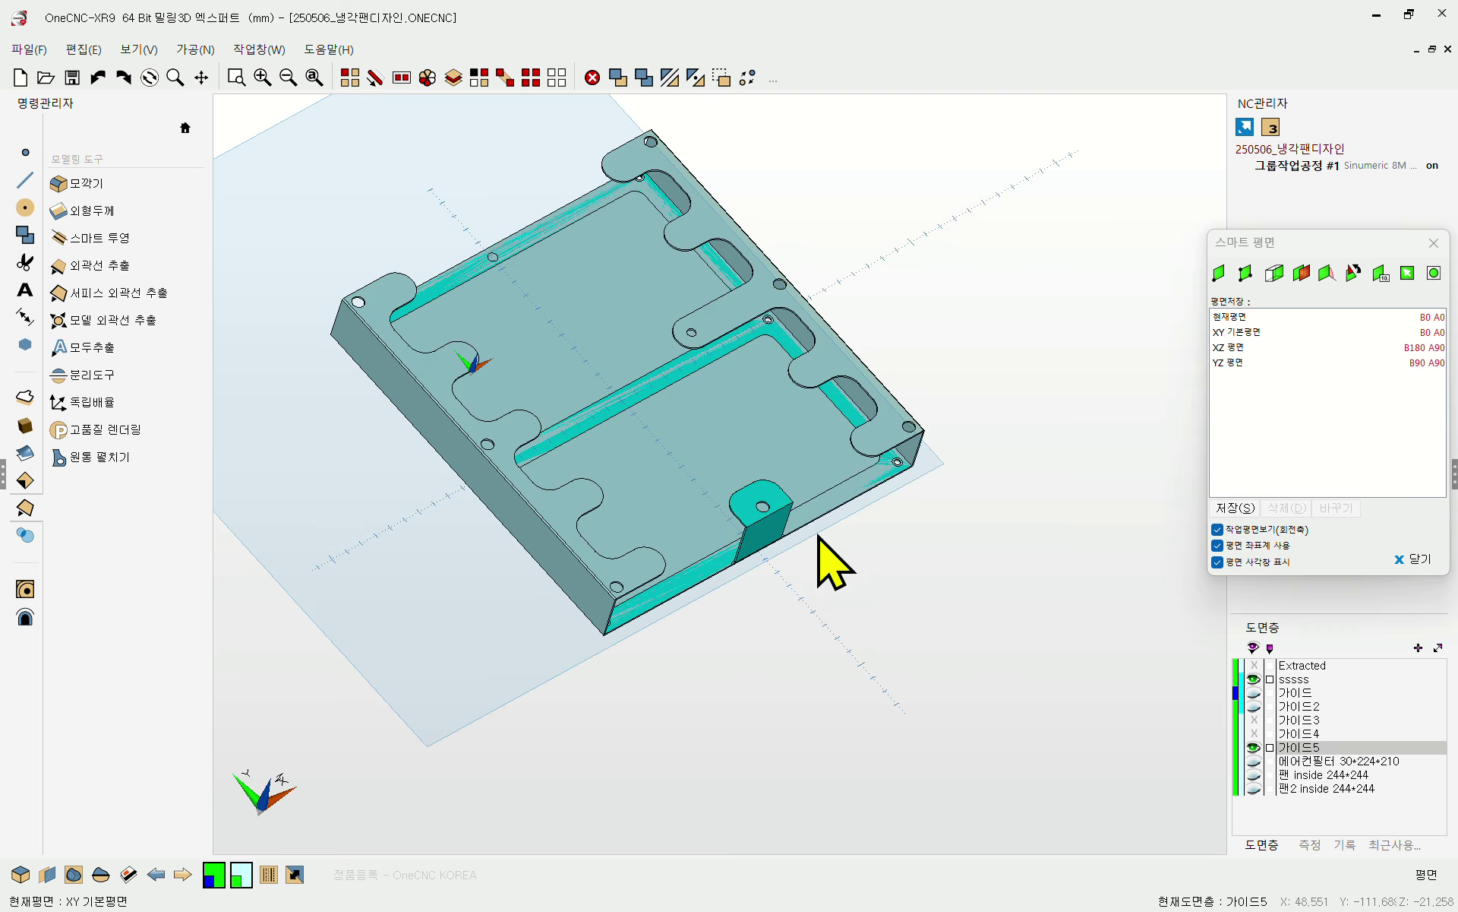
left_click(1254, 748)
- Delete the flat base frame face from the sssss layer, keeping only the bent tab
scroll(684, 554, "up", 5)
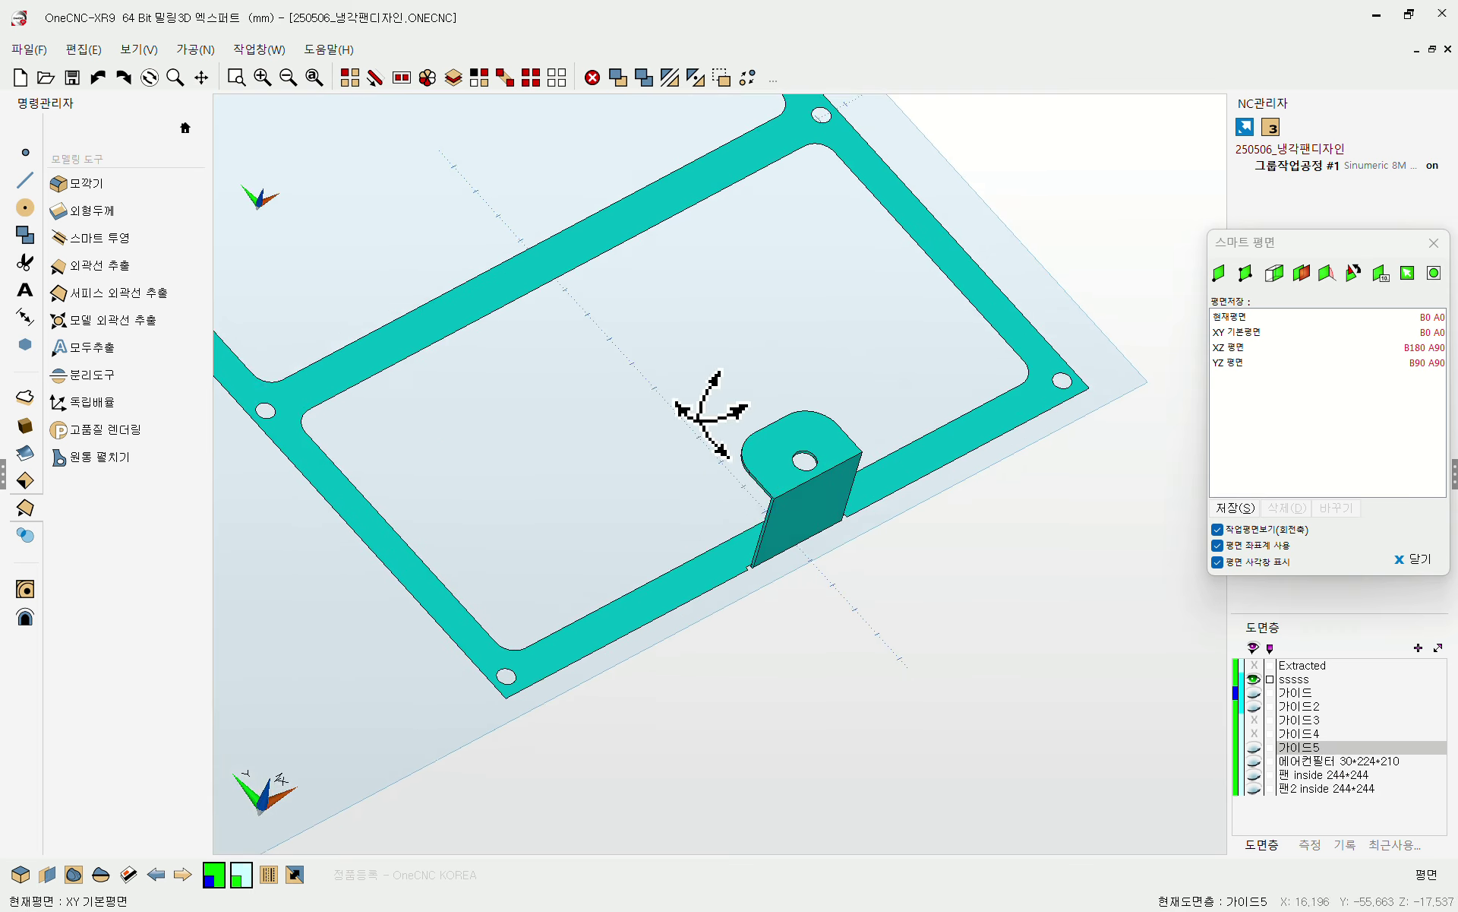
middle_click_drag(775, 541, 827, 475)
scroll(641, 619, "up", 6)
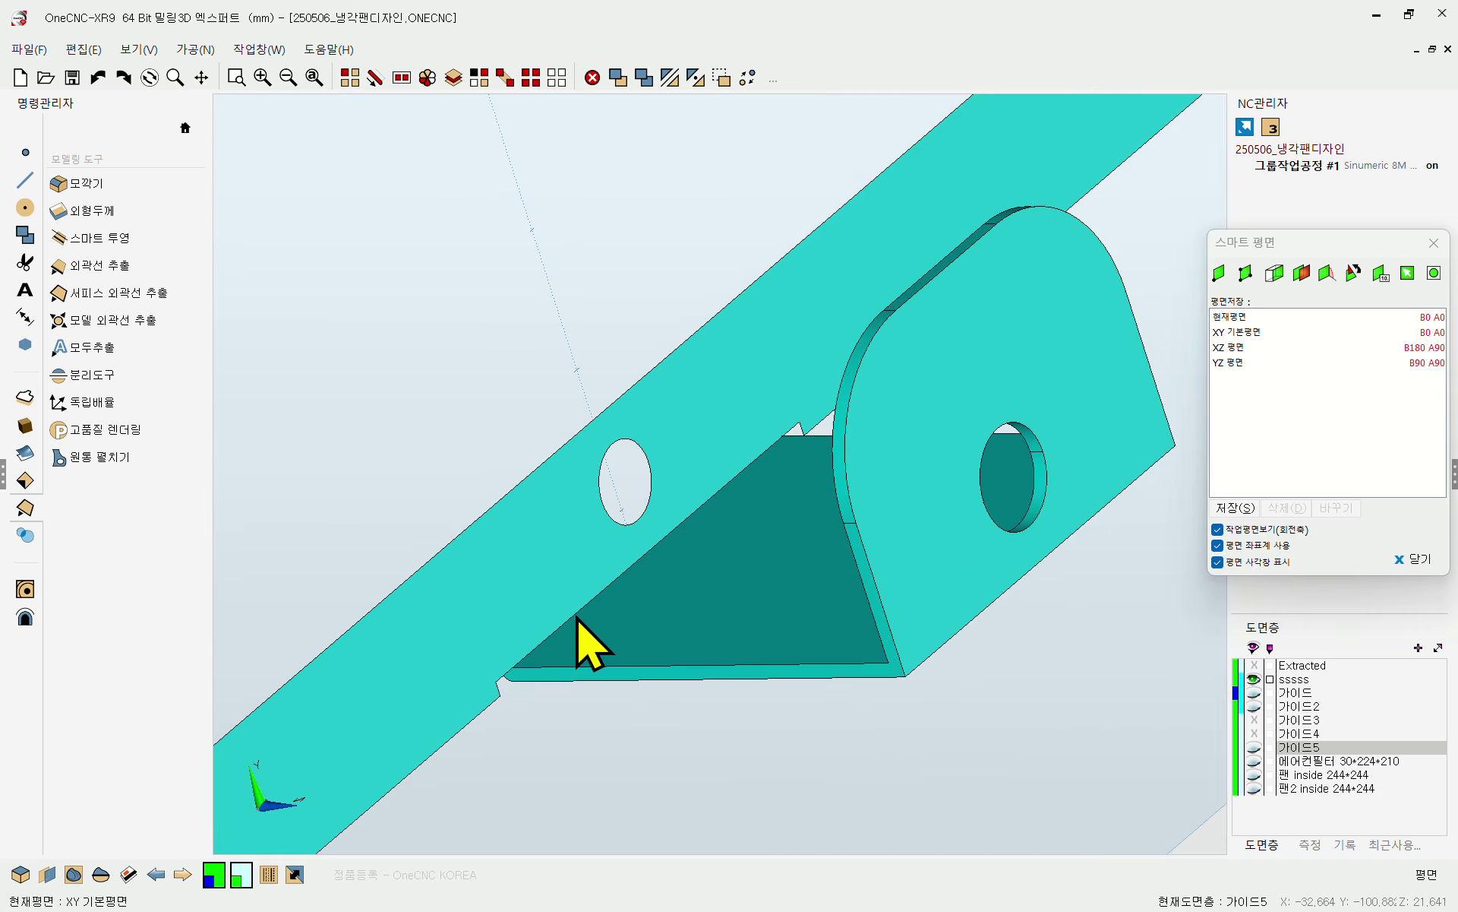
left_click(351, 78)
left_click(502, 584)
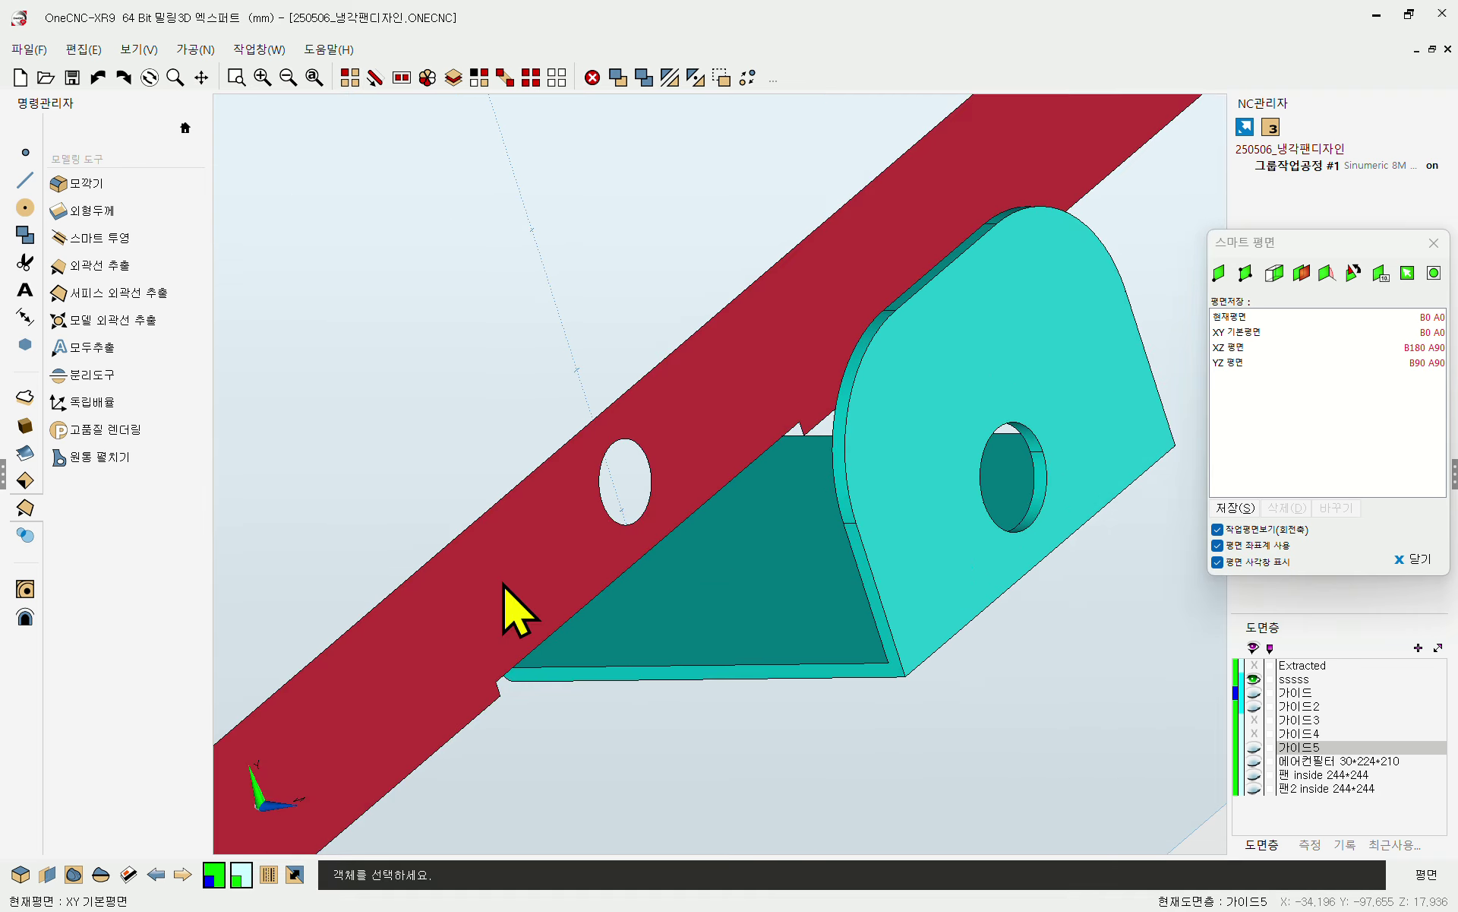
right_click(516, 608)
middle_click_drag(797, 537, 873, 540)
scroll(866, 524, "up", 5)
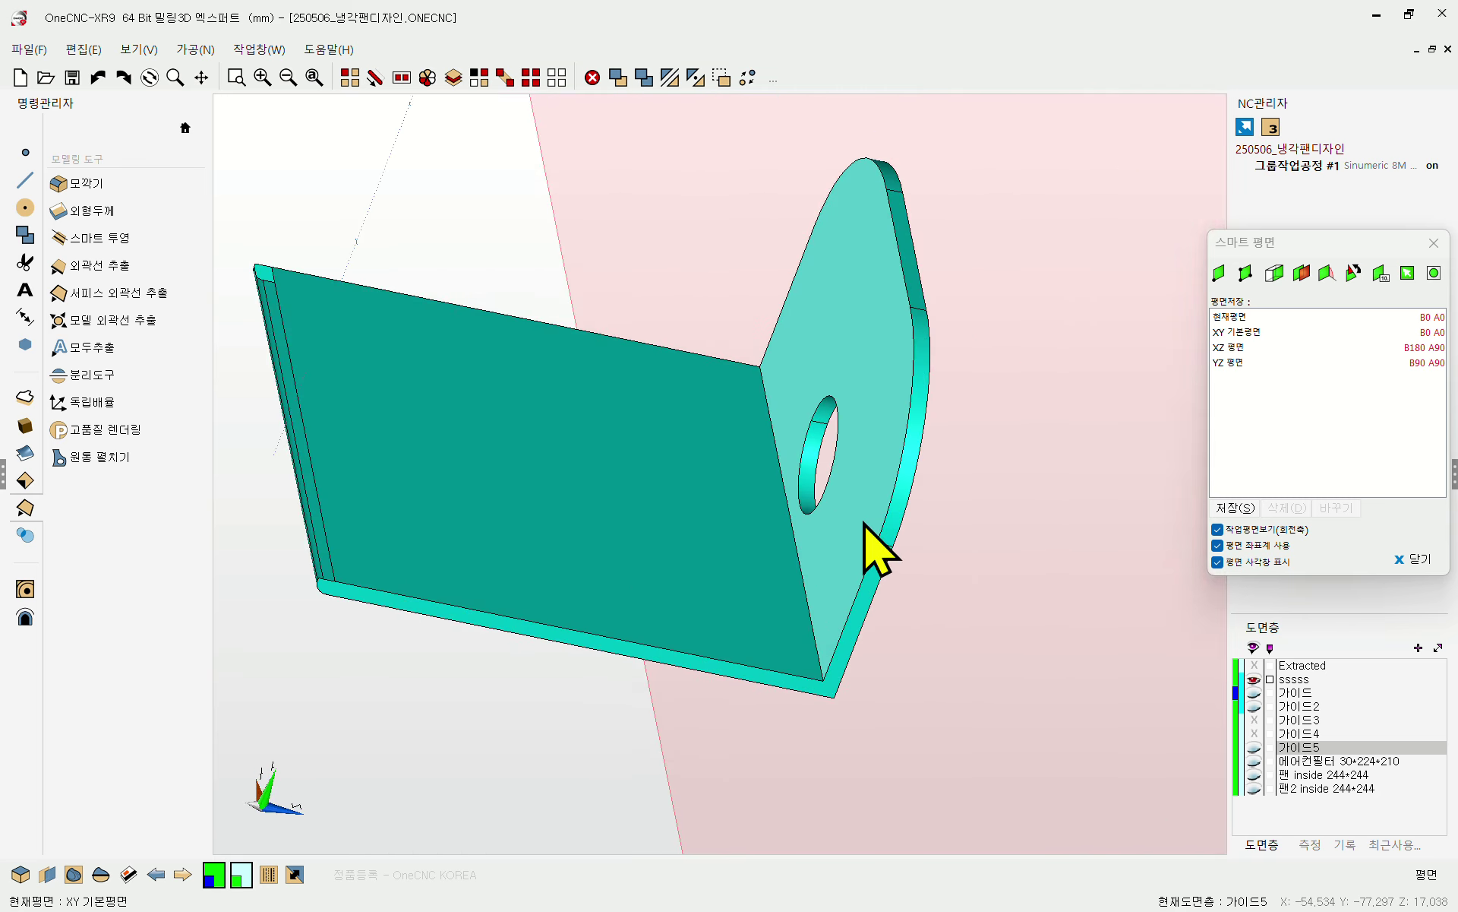
middle_click_drag(524, 501, 380, 495)
scroll(378, 486, "up", 4)
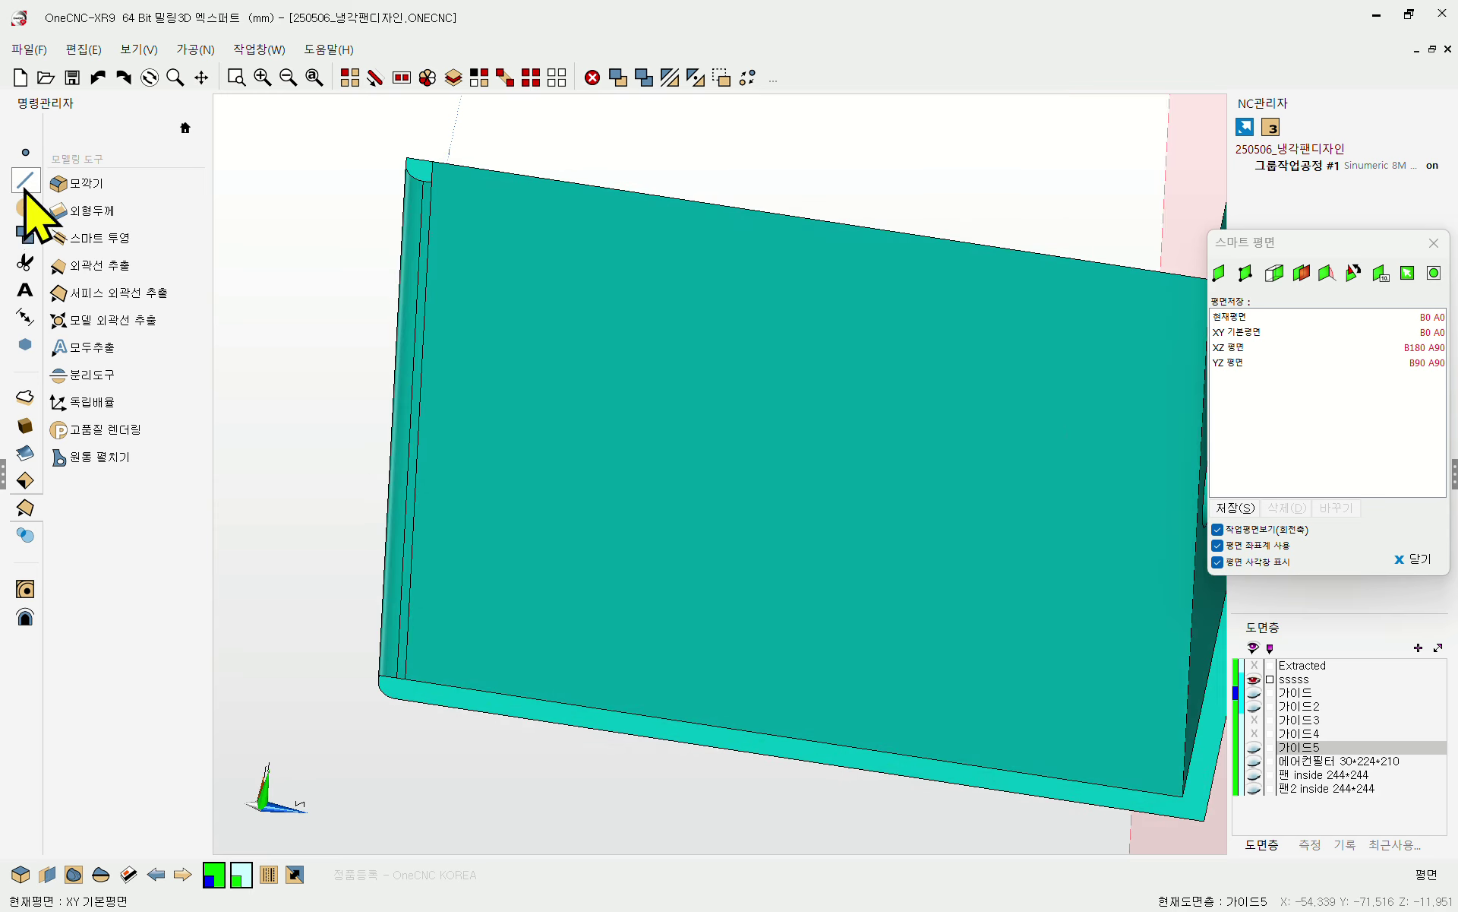
left_click(25, 234)
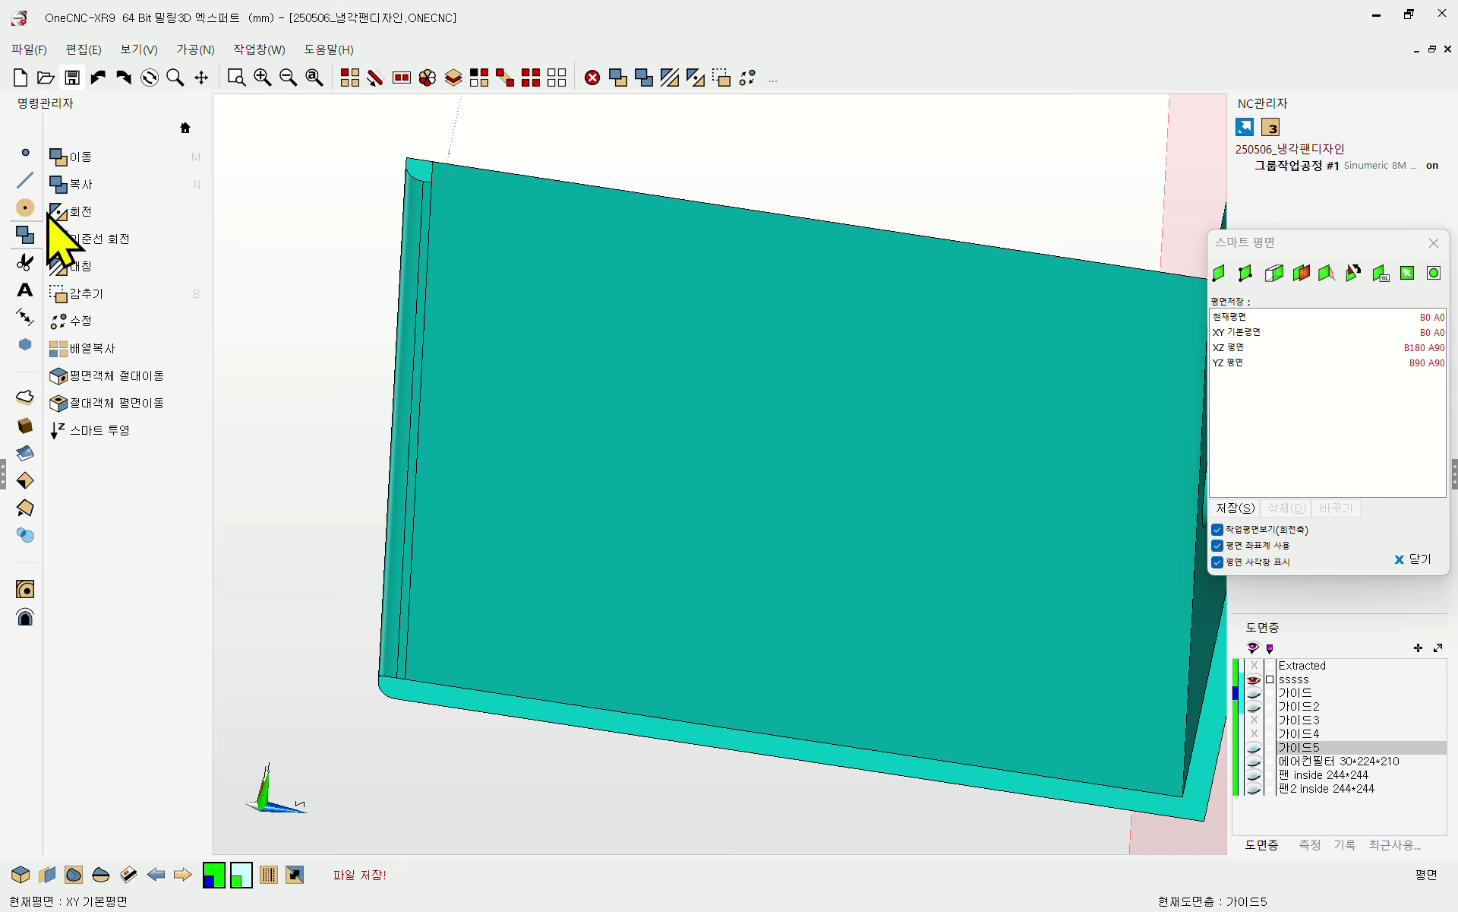
left_click(25, 180)
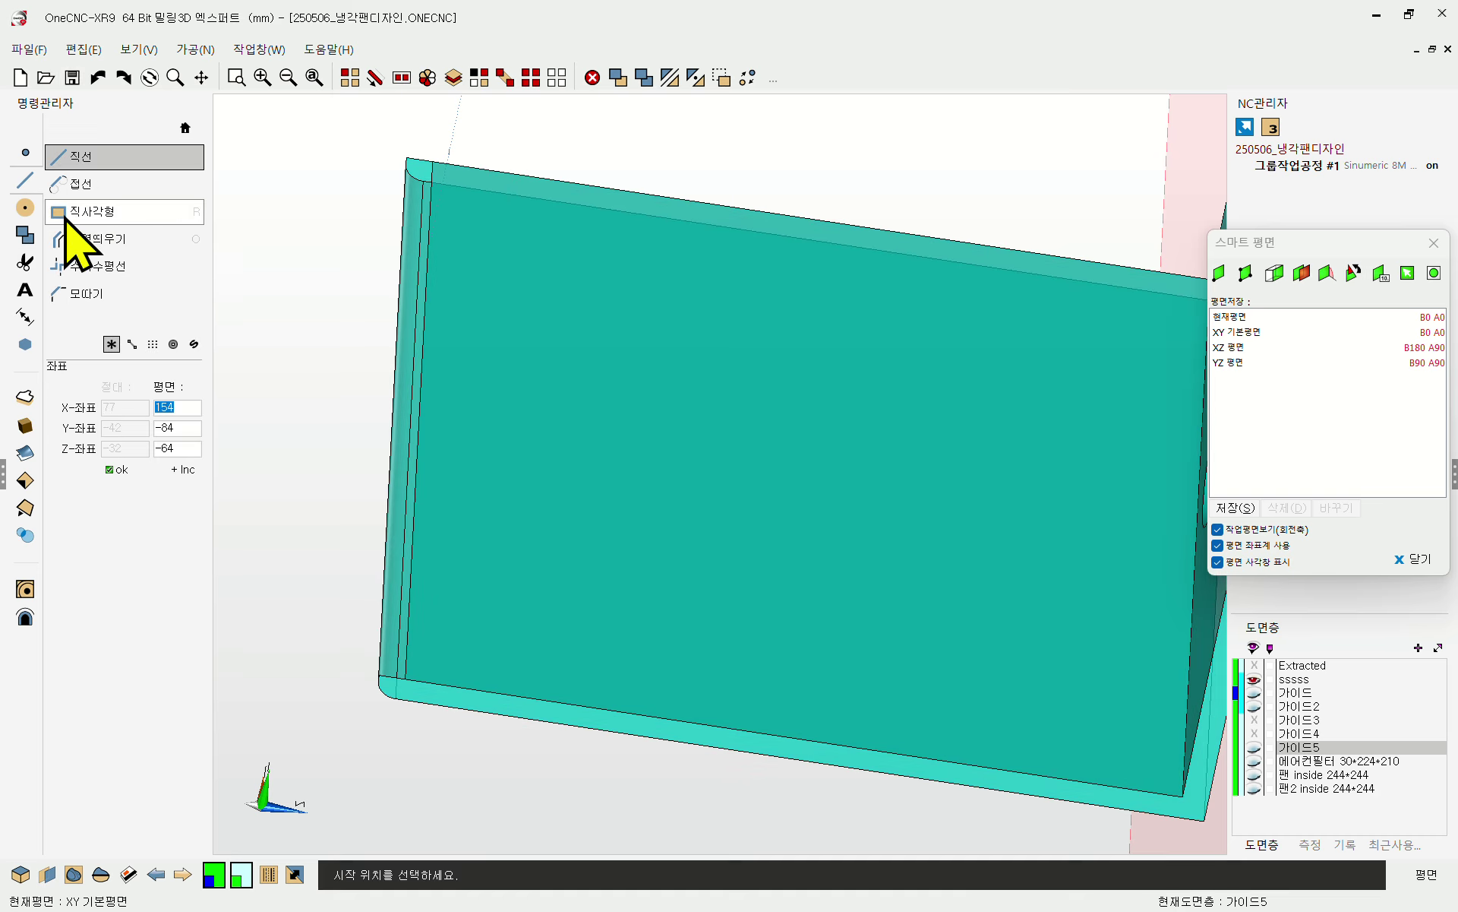
left_click(65, 218)
left_click(406, 158)
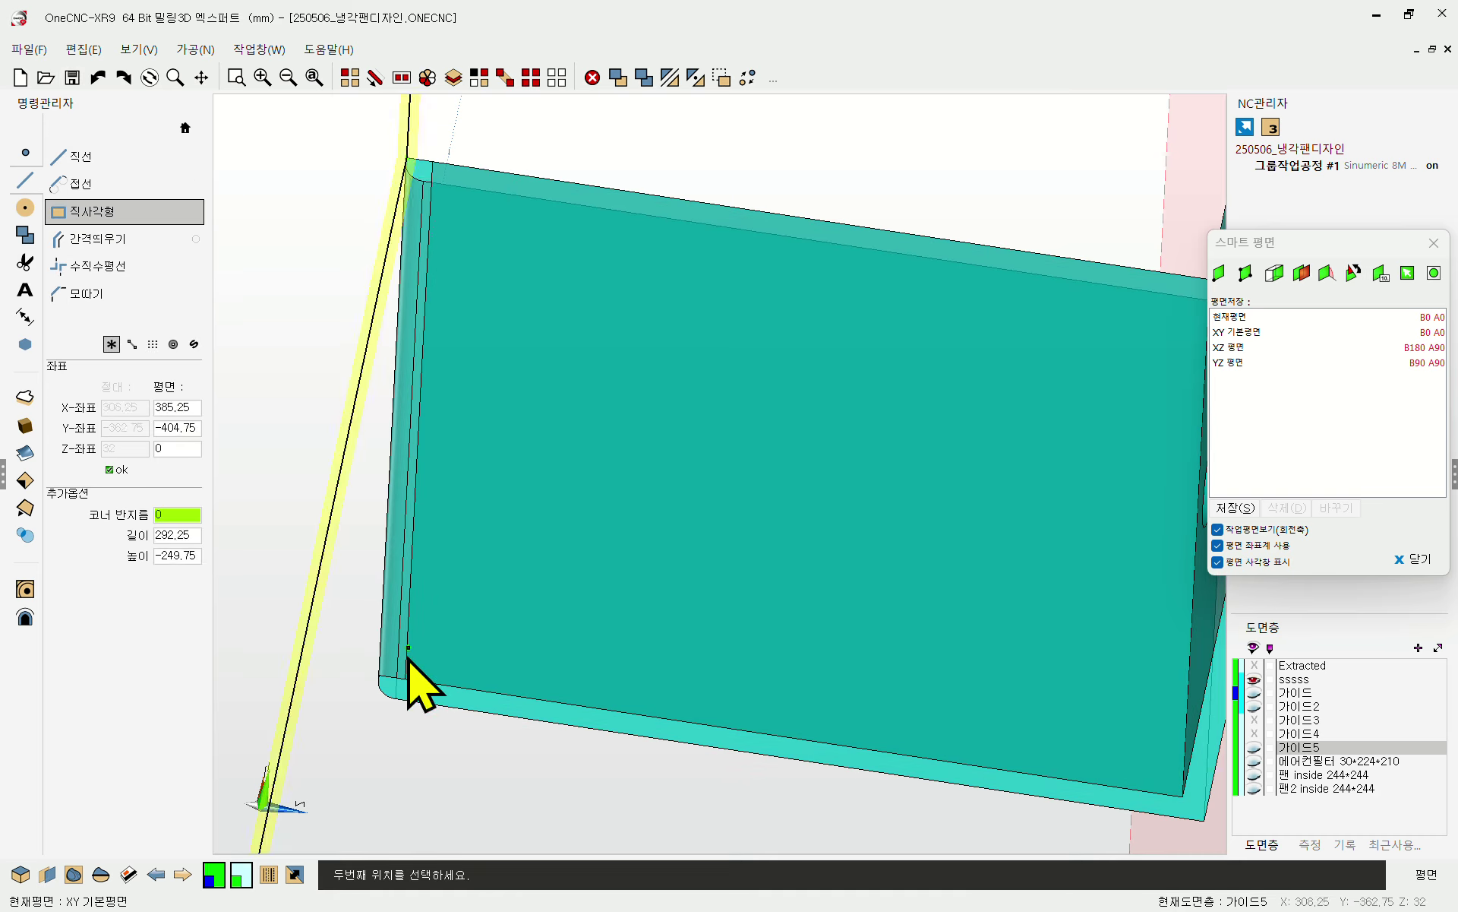
scroll(406, 689, "up", 2)
scroll(406, 688, "down", 3)
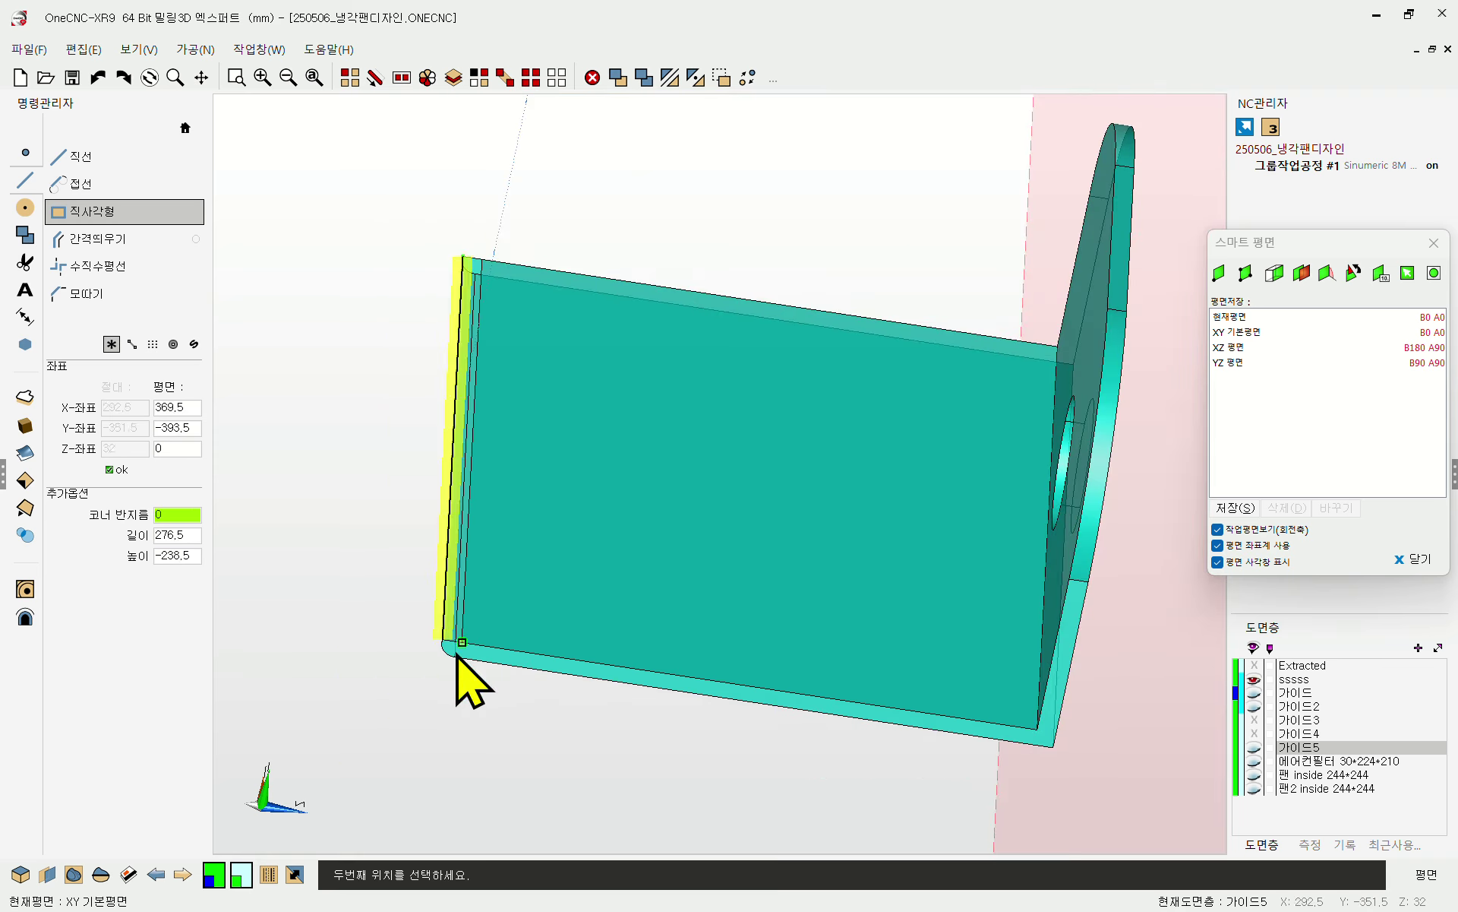
left_click(1270, 275)
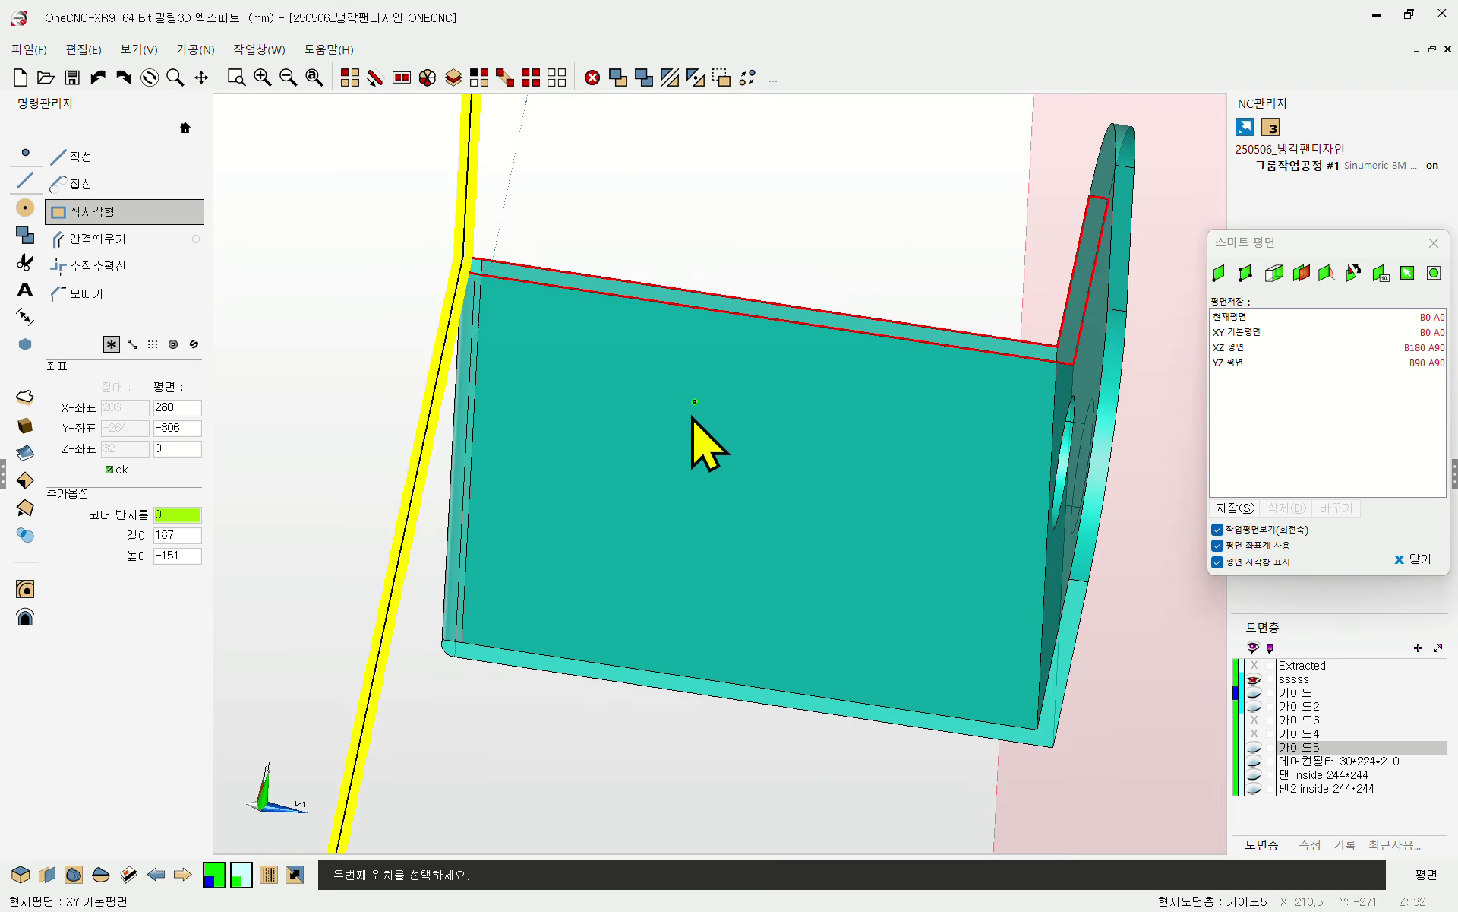
key("Escape")
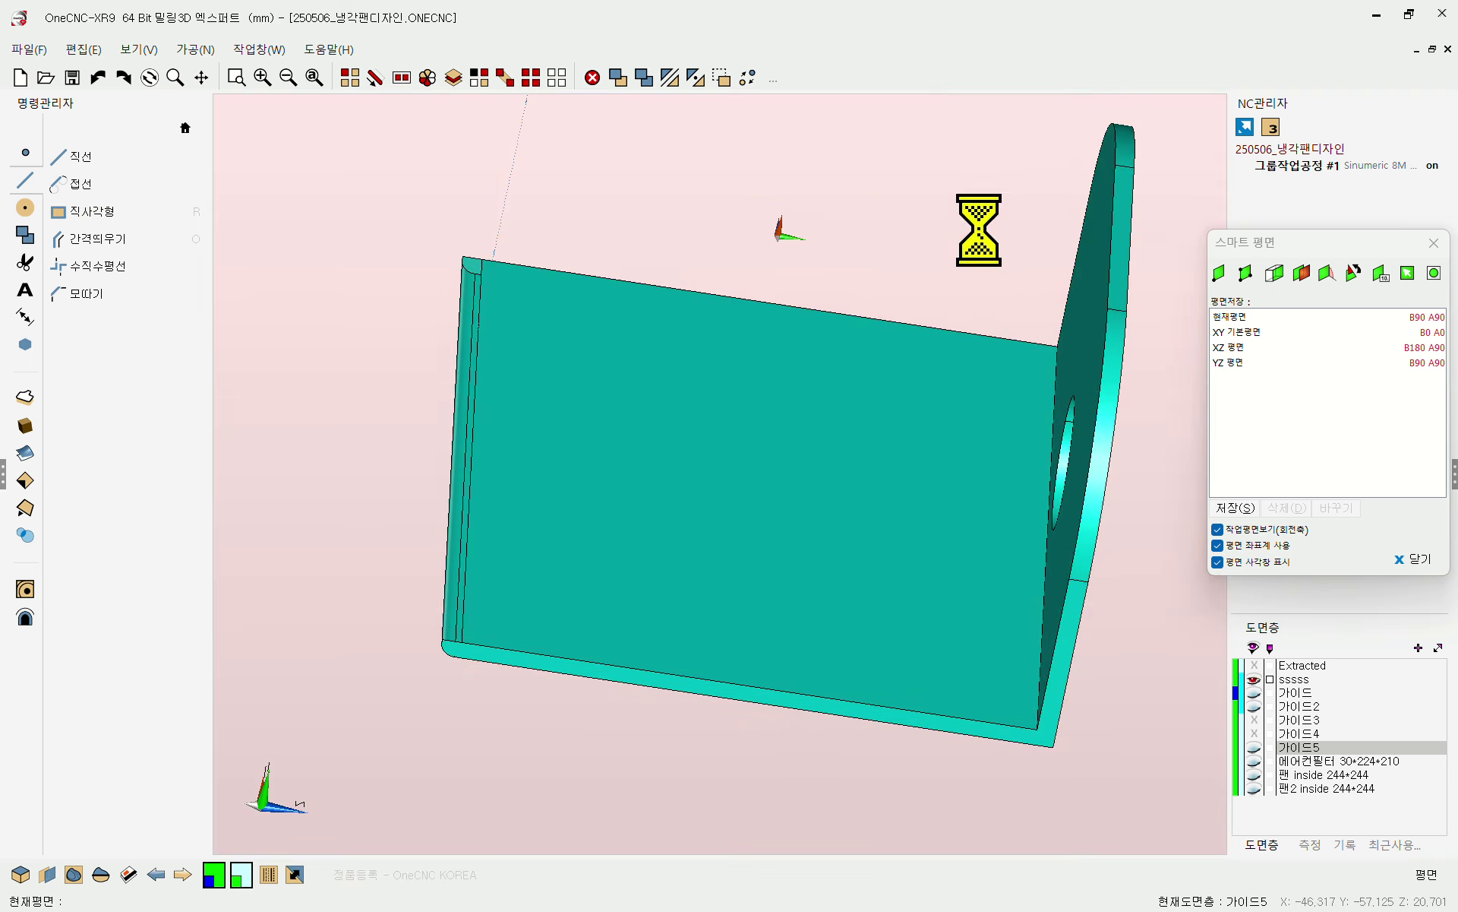
- Set the work plane on the large flat face of the bent tab, giving orientation B0 A90
scroll(839, 359, "down", 4)
mouse_move(900, 349)
middle_mouse_down()
mouse_move(869, 275)
mouse_move(898, 349)
middle_mouse_up()
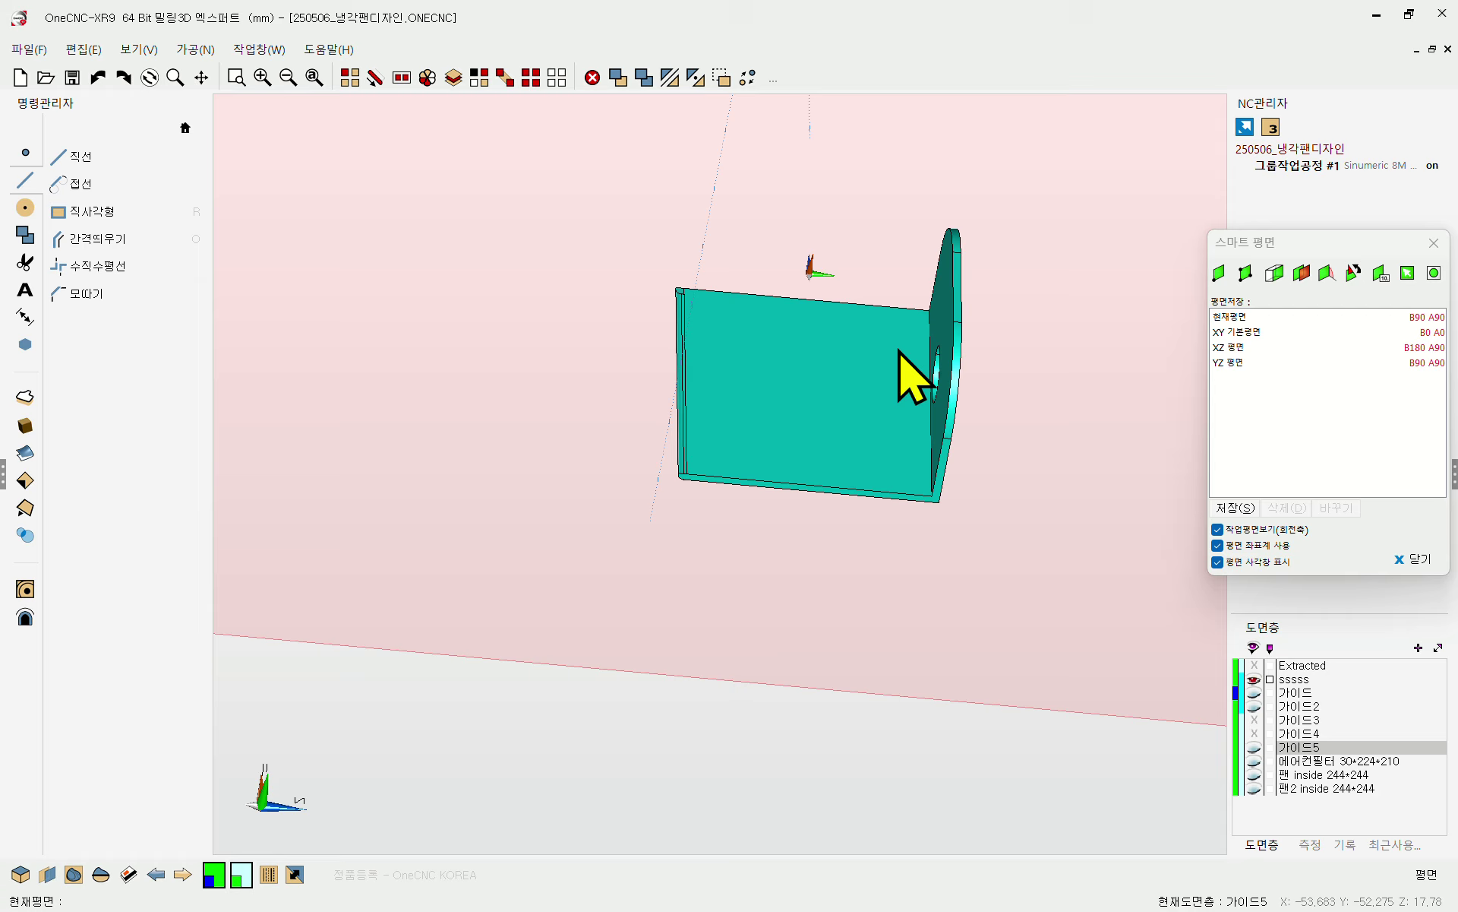
left_click(1247, 275)
mouse_move(856, 417)
middle_mouse_down()
mouse_move(921, 335)
mouse_move(872, 433)
middle_mouse_up()
left_click(873, 433)
scroll(817, 459, "down", 4)
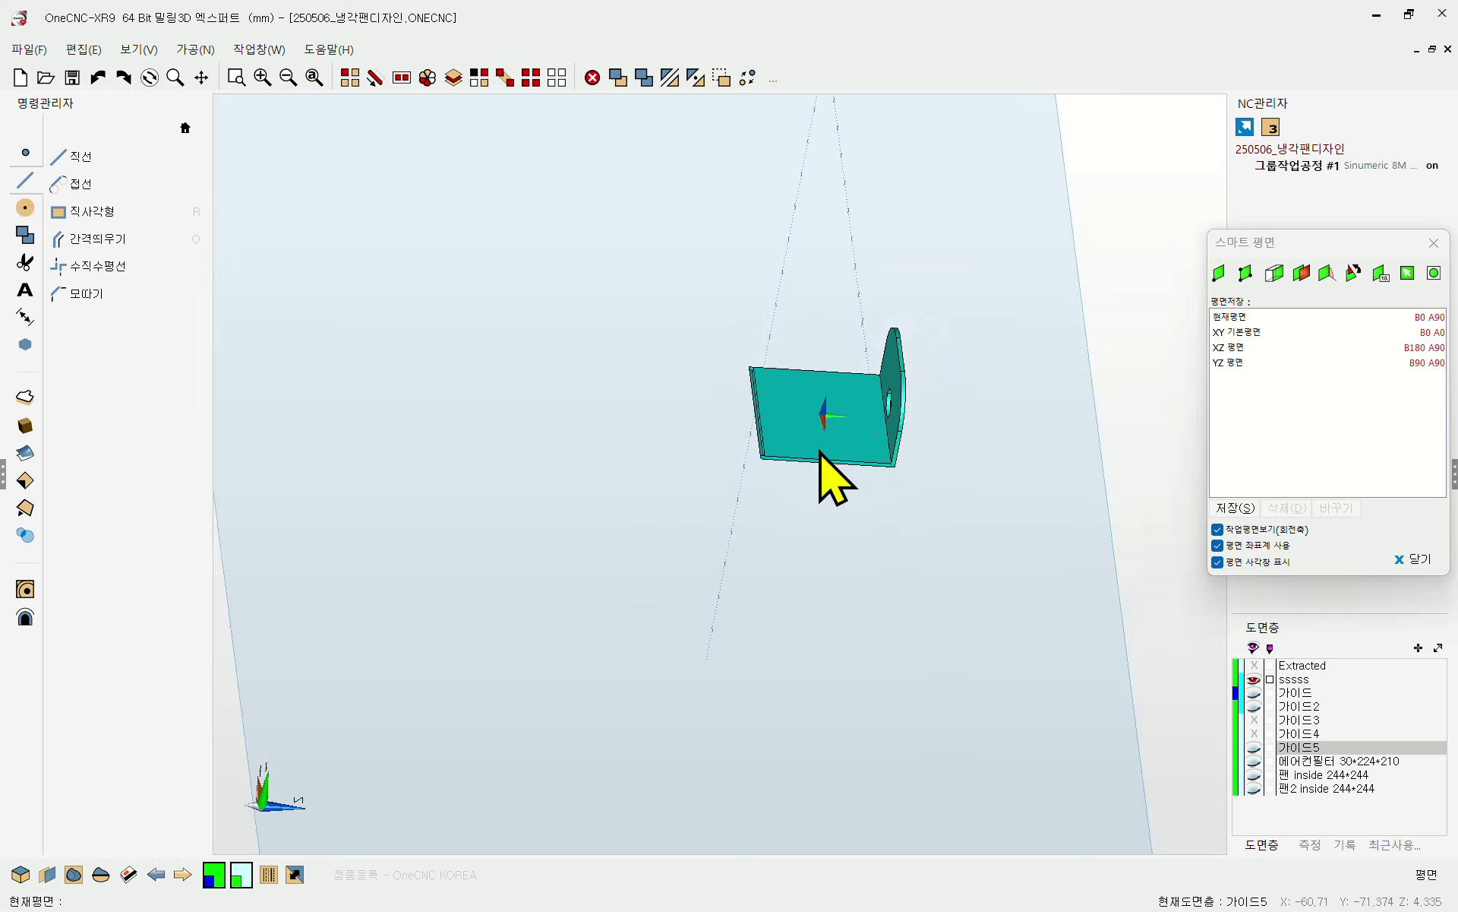
- Draw a rectangle covering the notch strip above the rounded bend, between opposite corners of the tab's free end
scroll(684, 465, "up", 7)
middle_click_drag(605, 414, 312, 321)
left_click(76, 211)
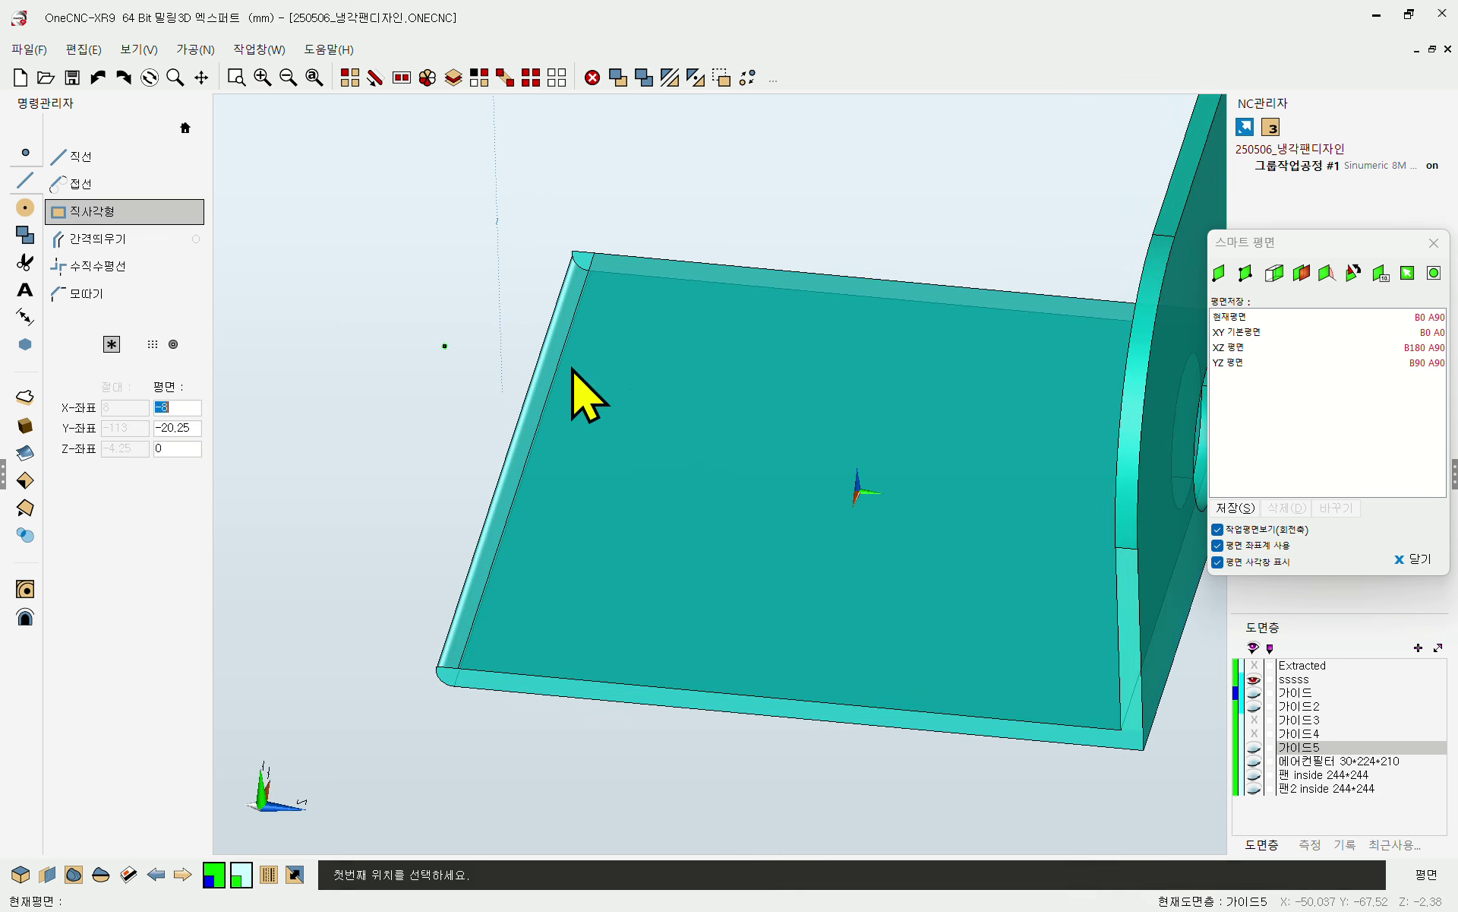
left_click(573, 252)
scroll(456, 684, "up", 4)
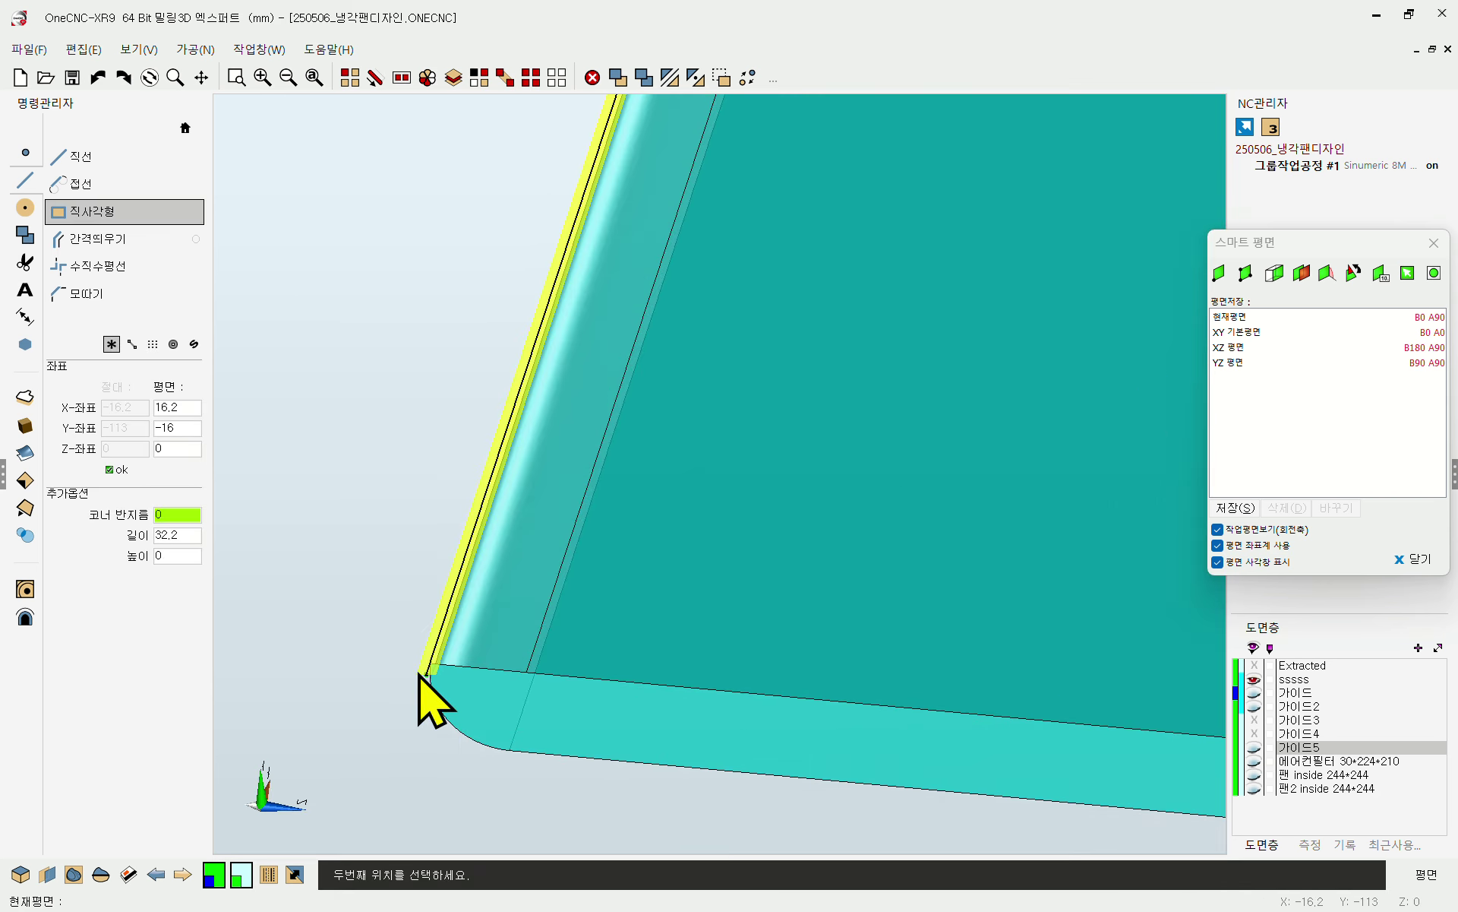
left_click(406, 660)
key("Escape")
scroll(417, 612, "down", 6)
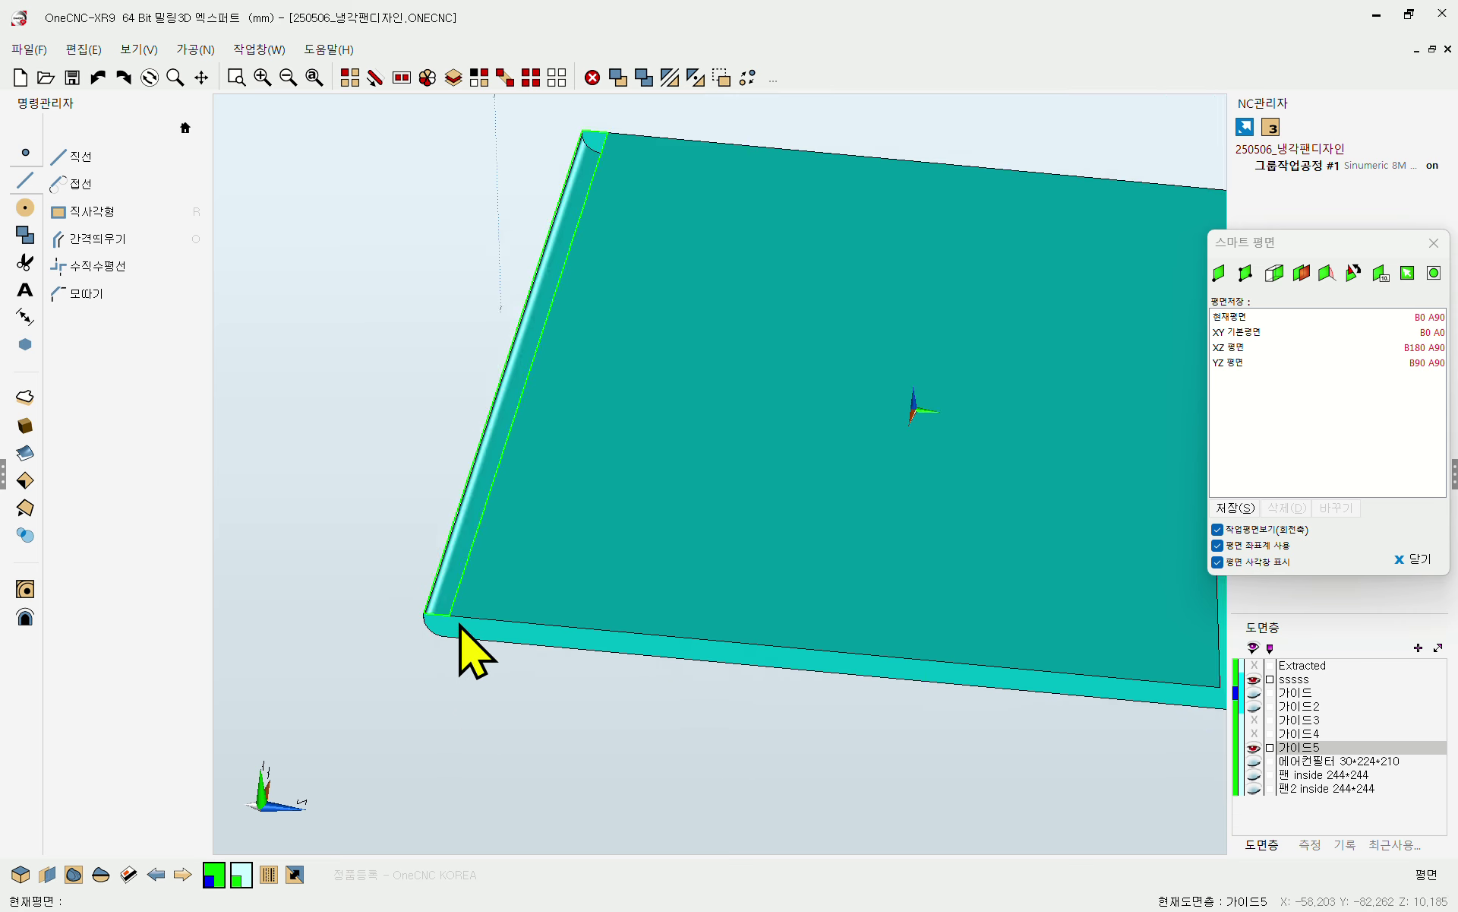
- Fill the new rectangle at the tab's bend edge with a curve surface (커브 서피스)
left_click(32, 541)
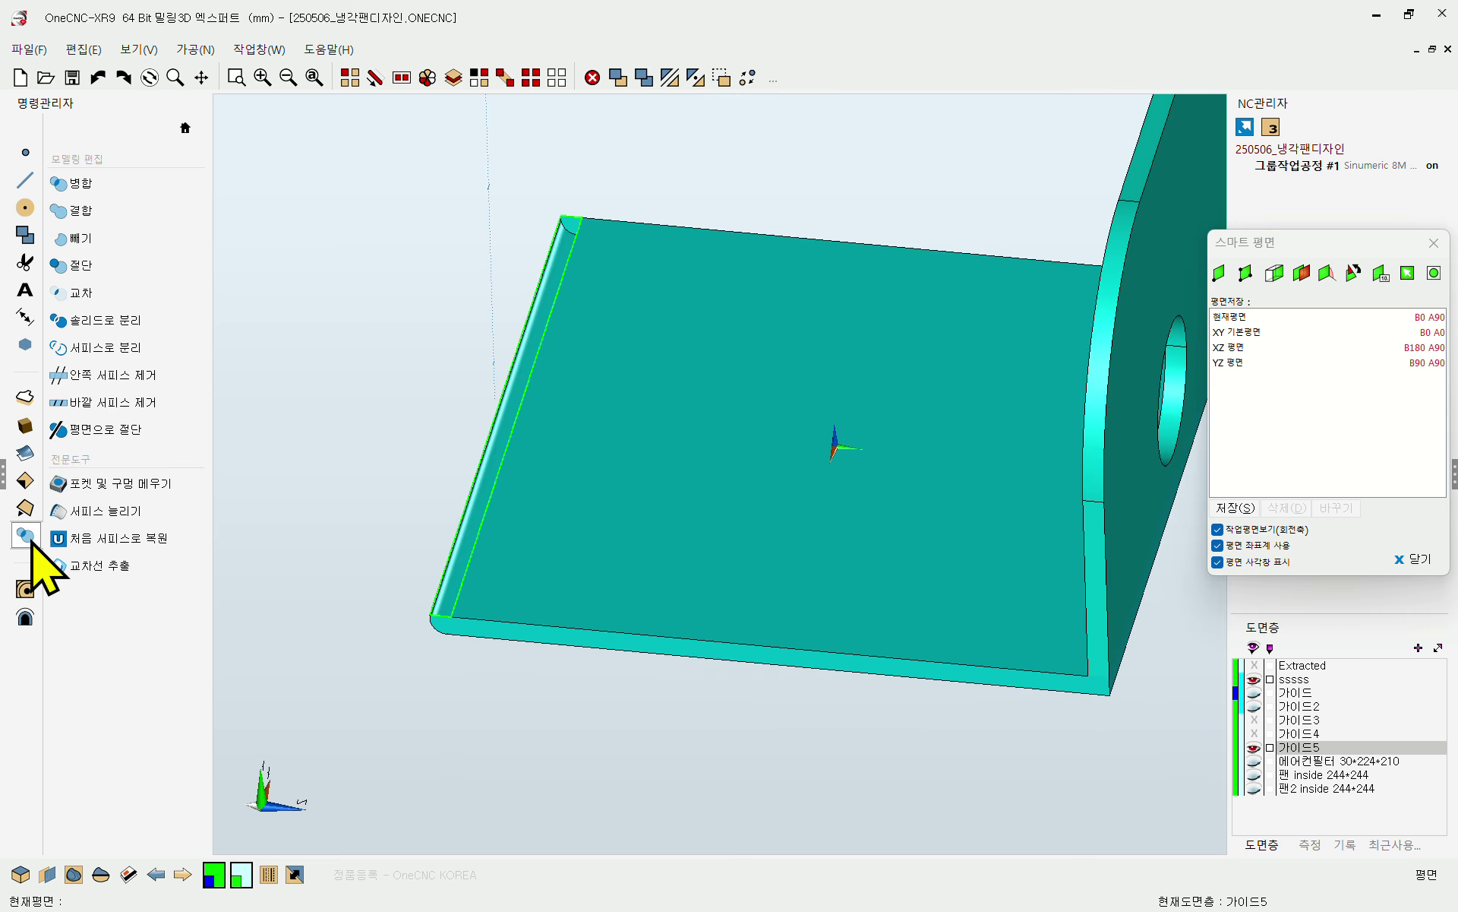
left_click(25, 454)
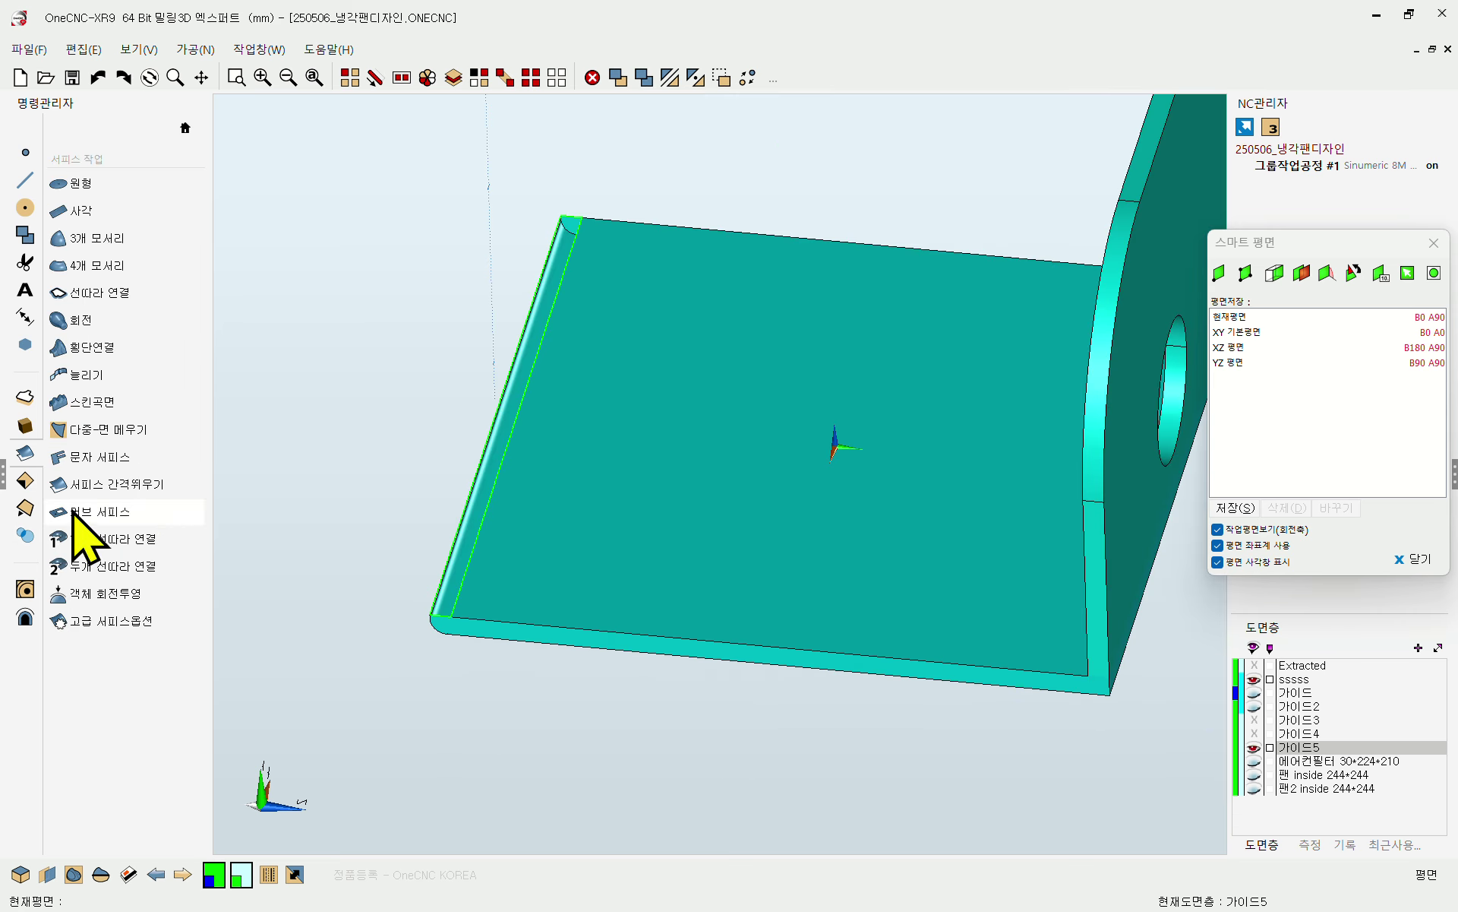
left_click(83, 511)
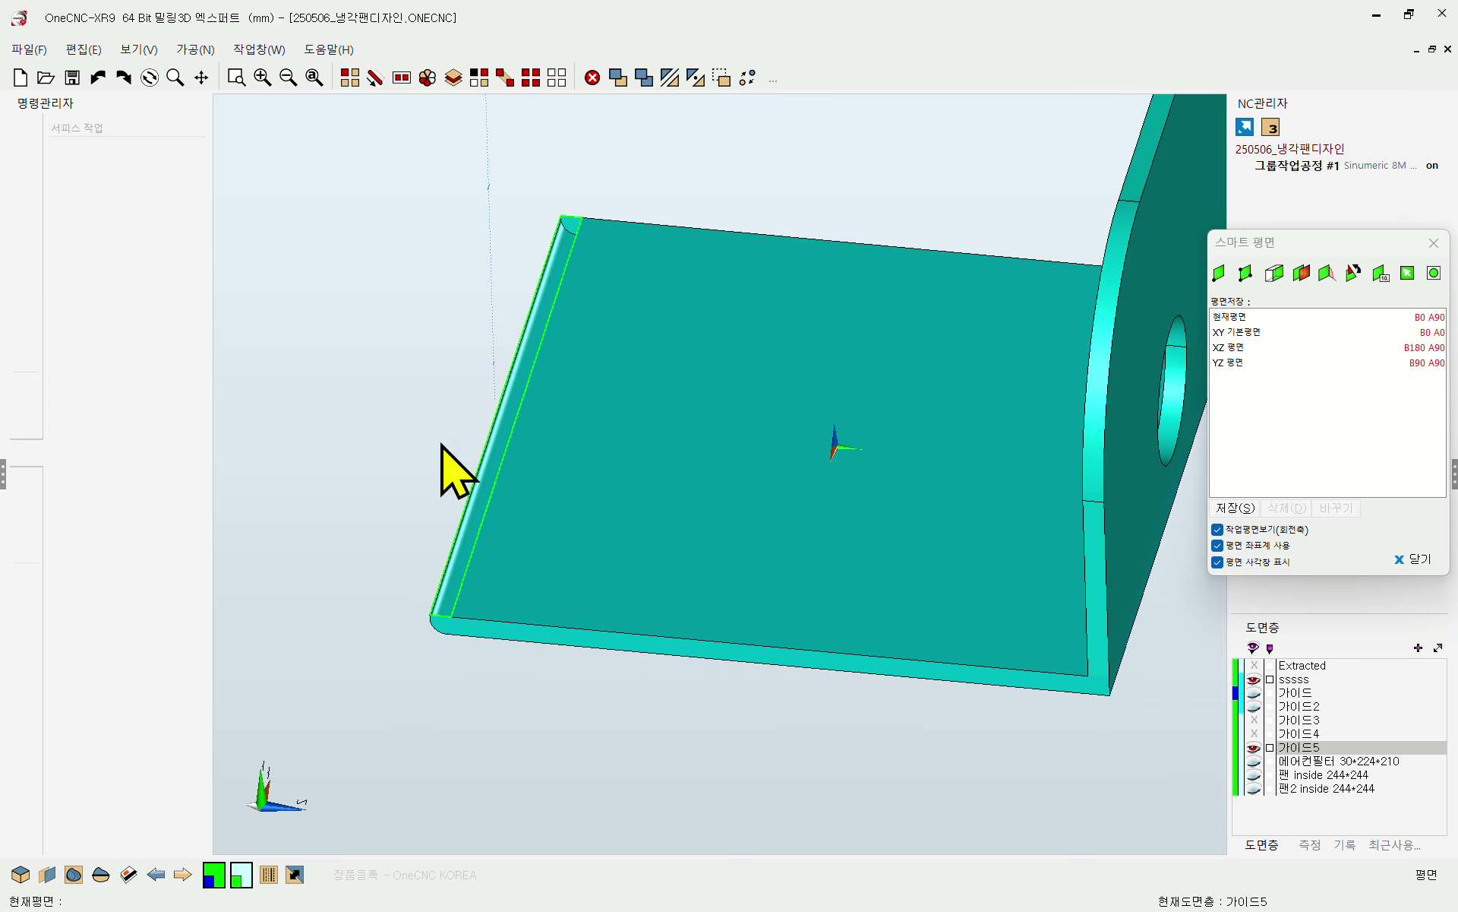
left_click(519, 328)
scroll(593, 433, "down", 3)
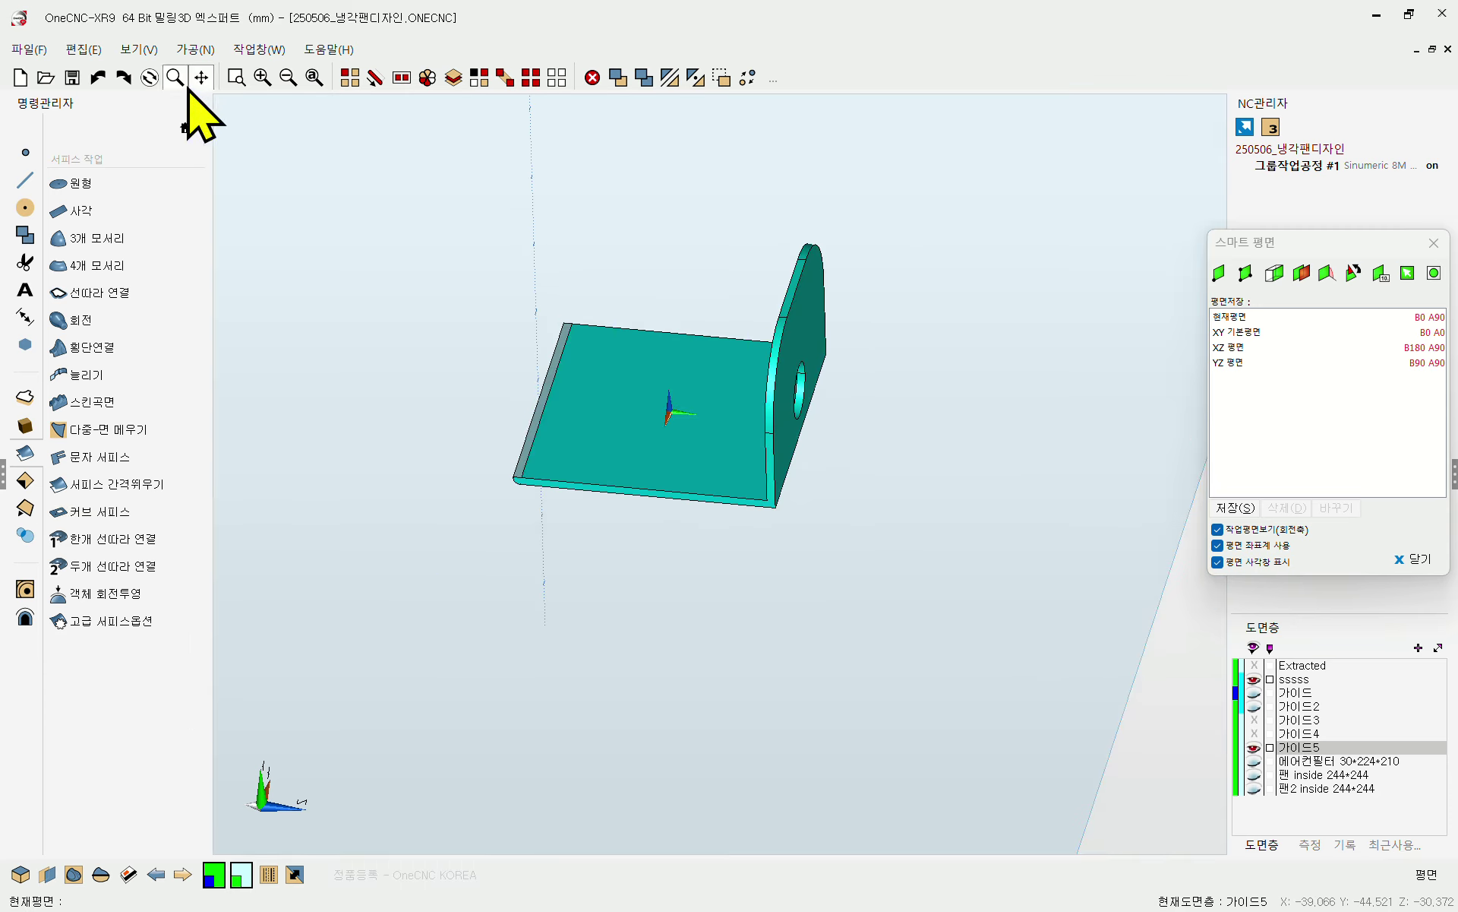
scroll(768, 282, "up", 2)
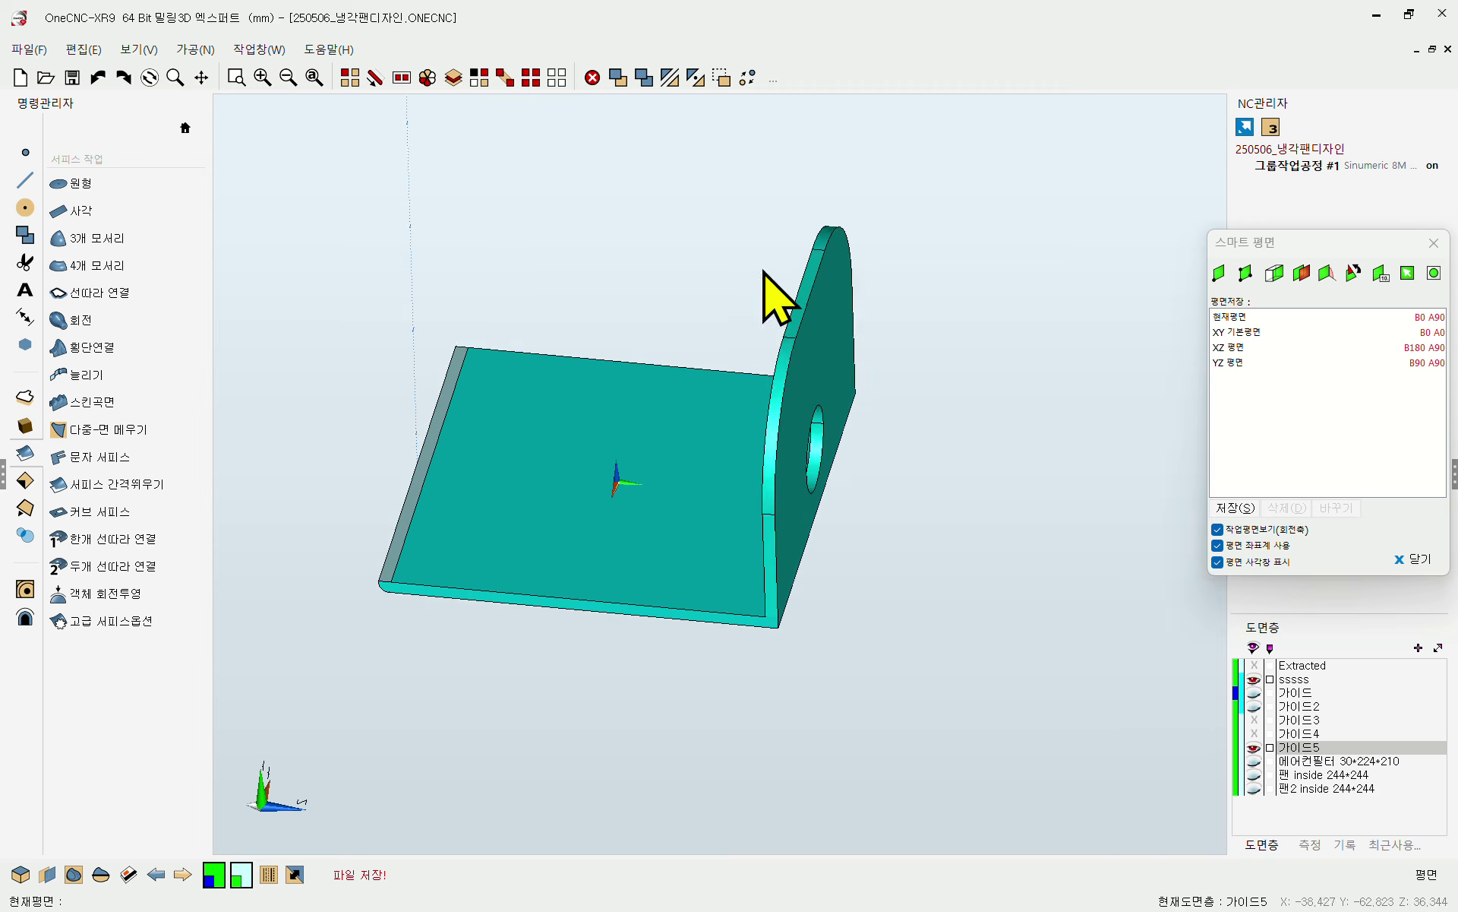
- Join the new strip surface with all of the tab's surfaces and check that they select as one body
left_click(531, 78)
scroll(730, 425, "down", 2)
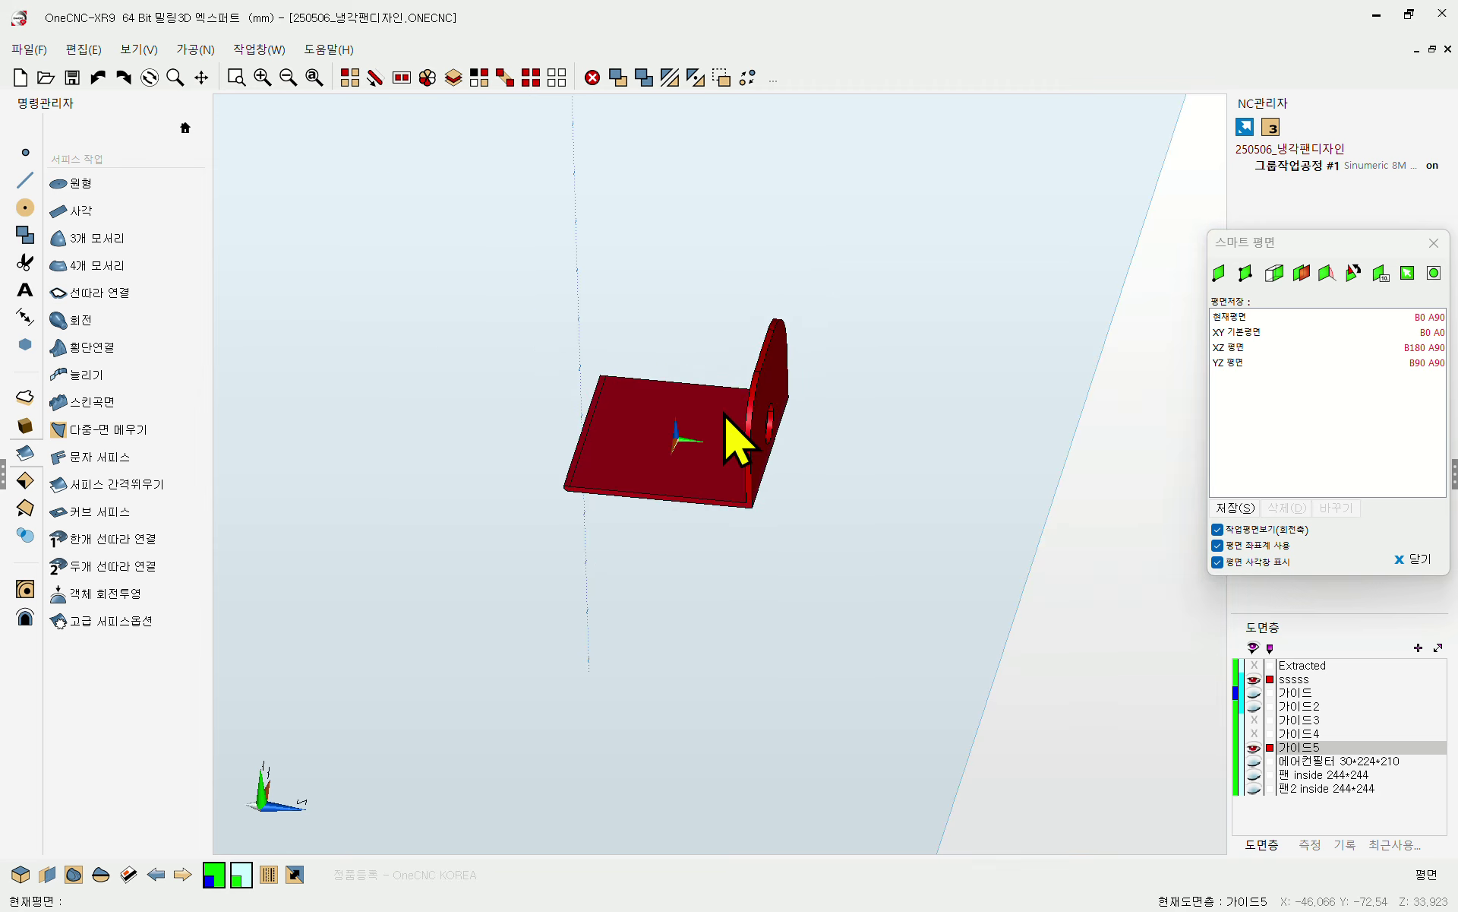
scroll(737, 441, "up", 1)
left_click(25, 534)
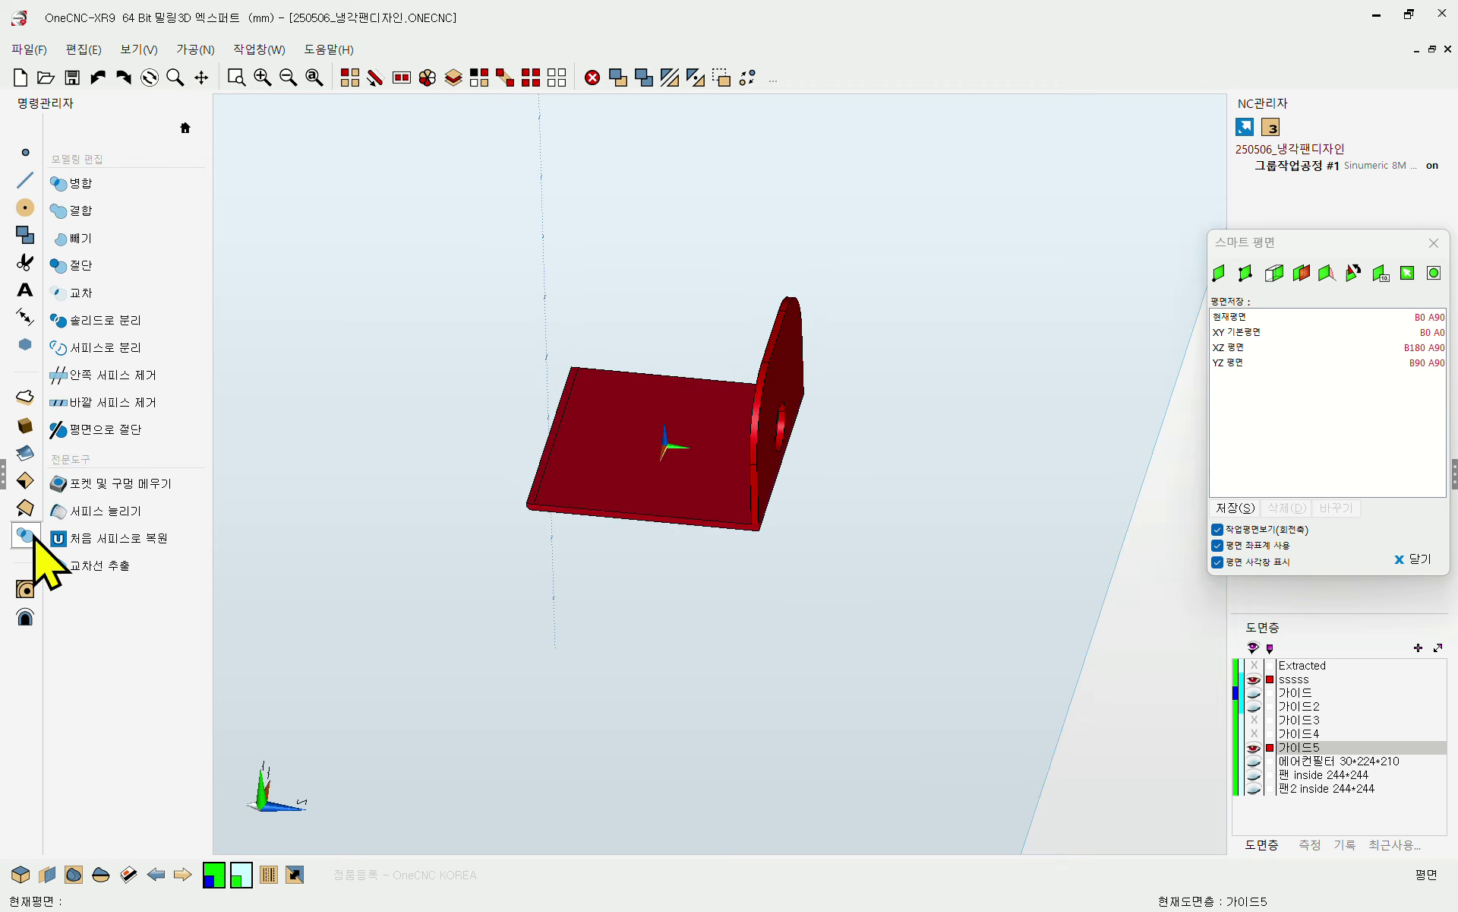
left_click(548, 422)
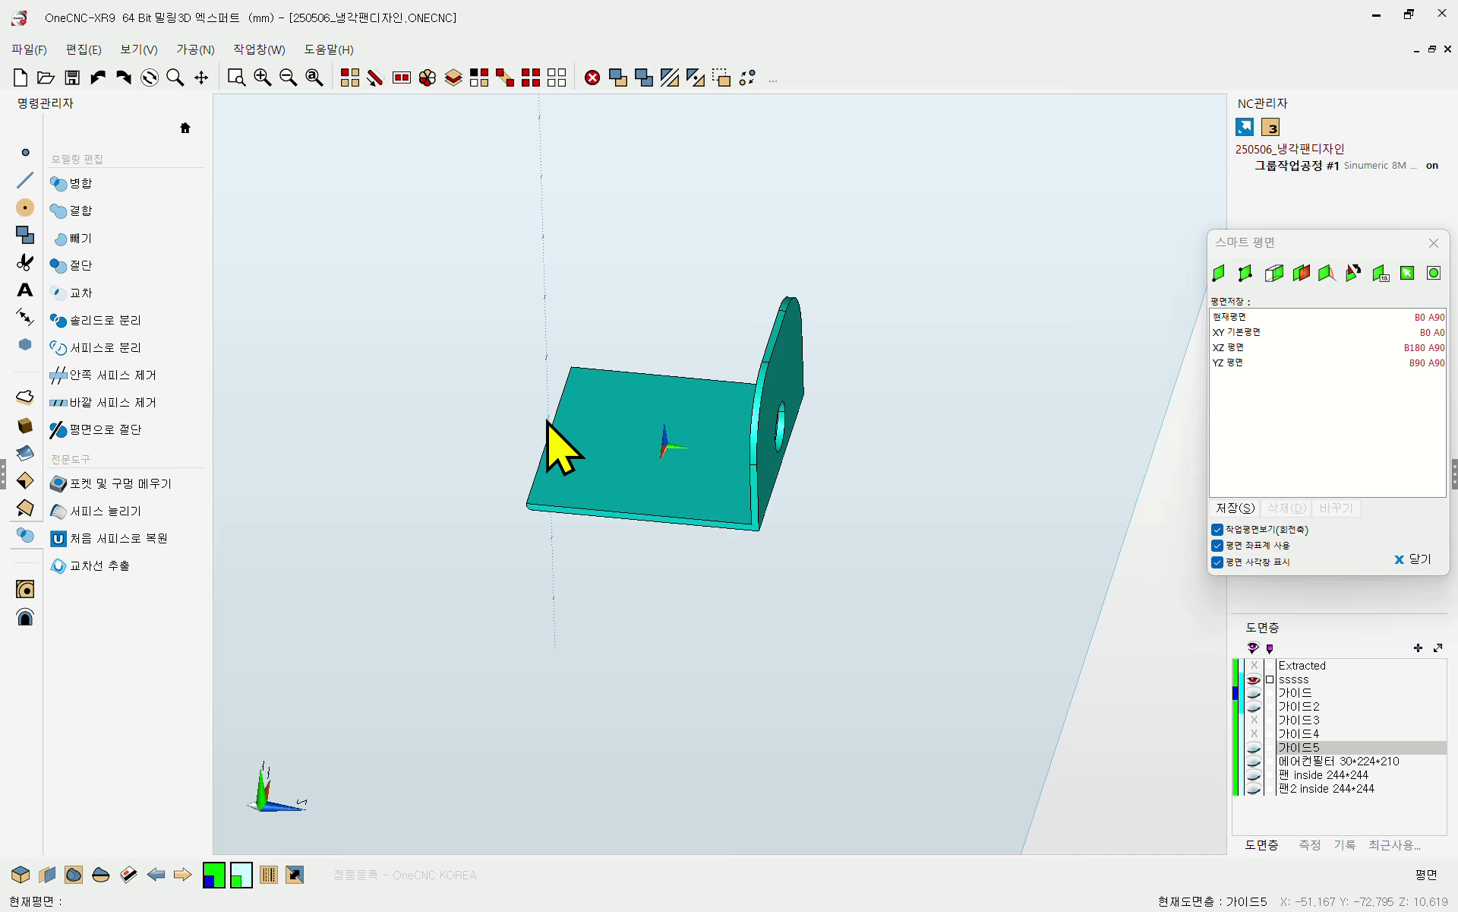
middle_click_drag(679, 429, 693, 374)
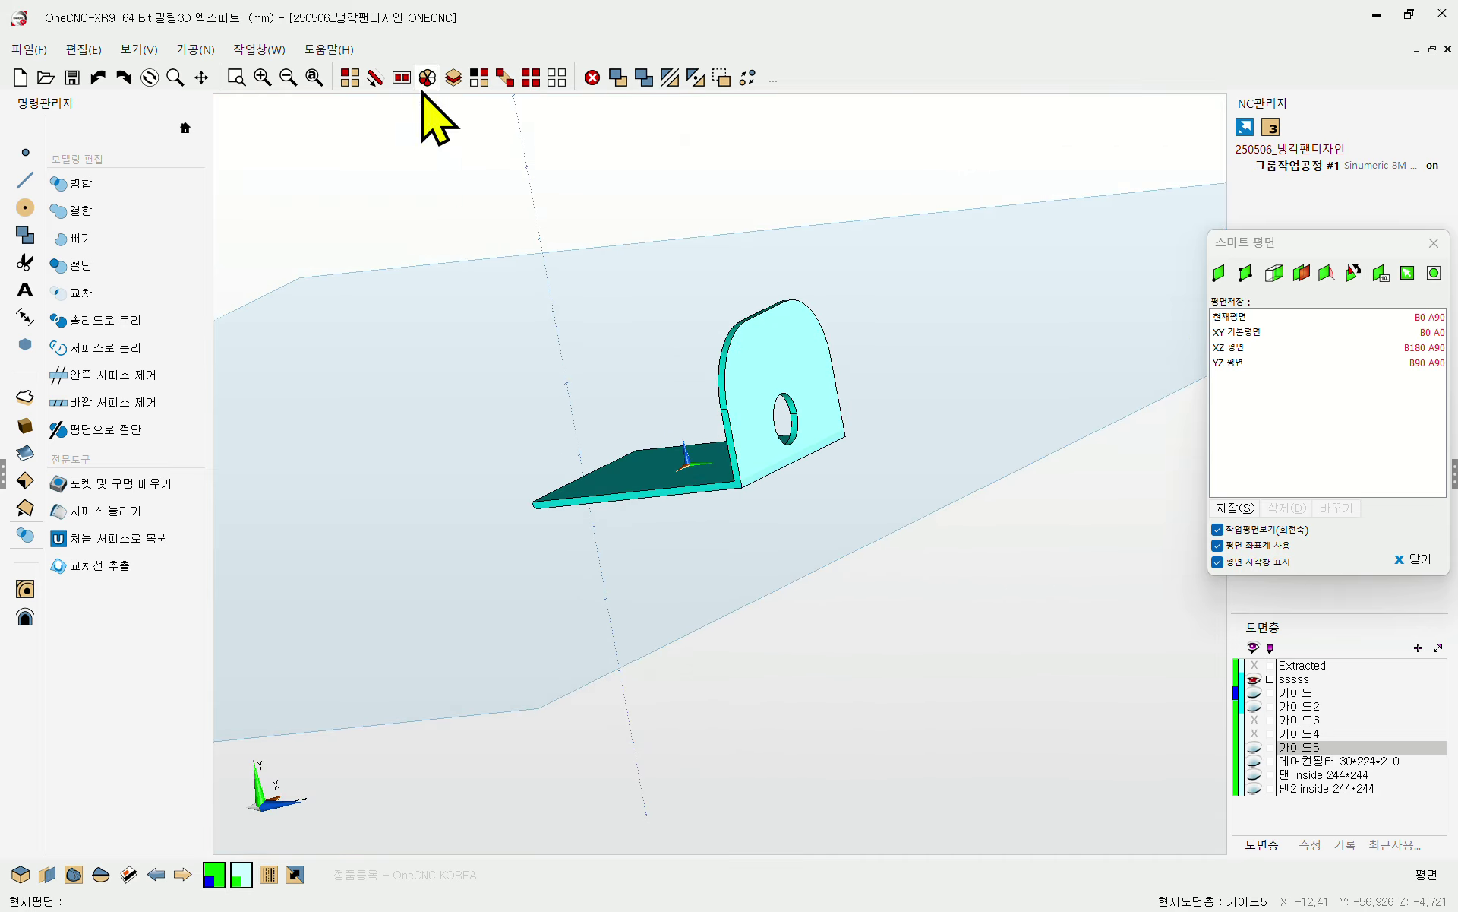
left_click(728, 479)
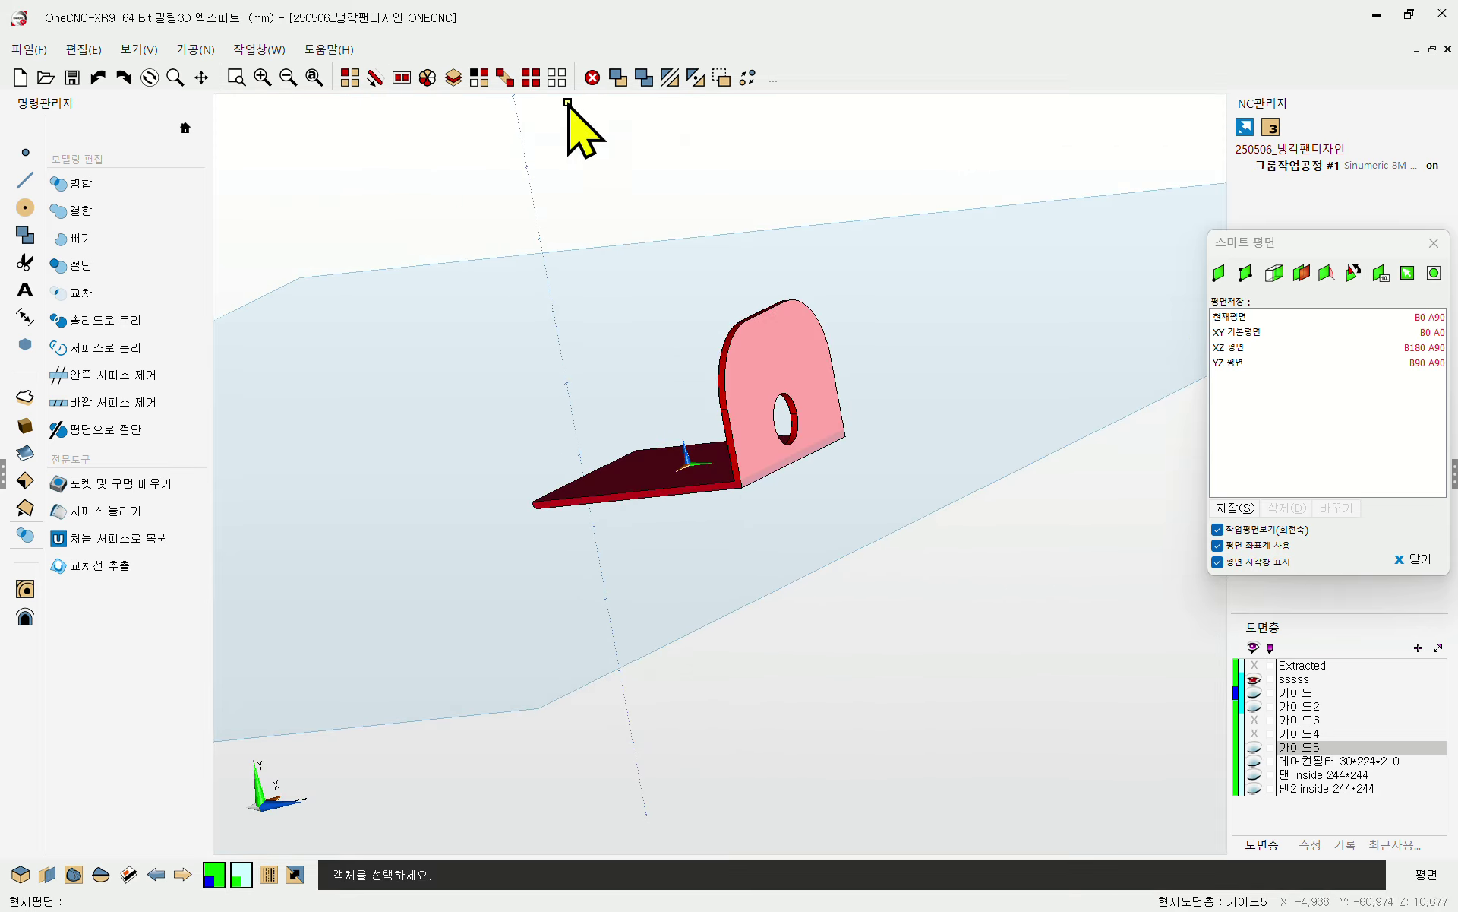
left_click(559, 79)
- Show the 가이드5 layer together with the bent tab on the sssss layer and save the file
scroll(707, 411, "down", 3)
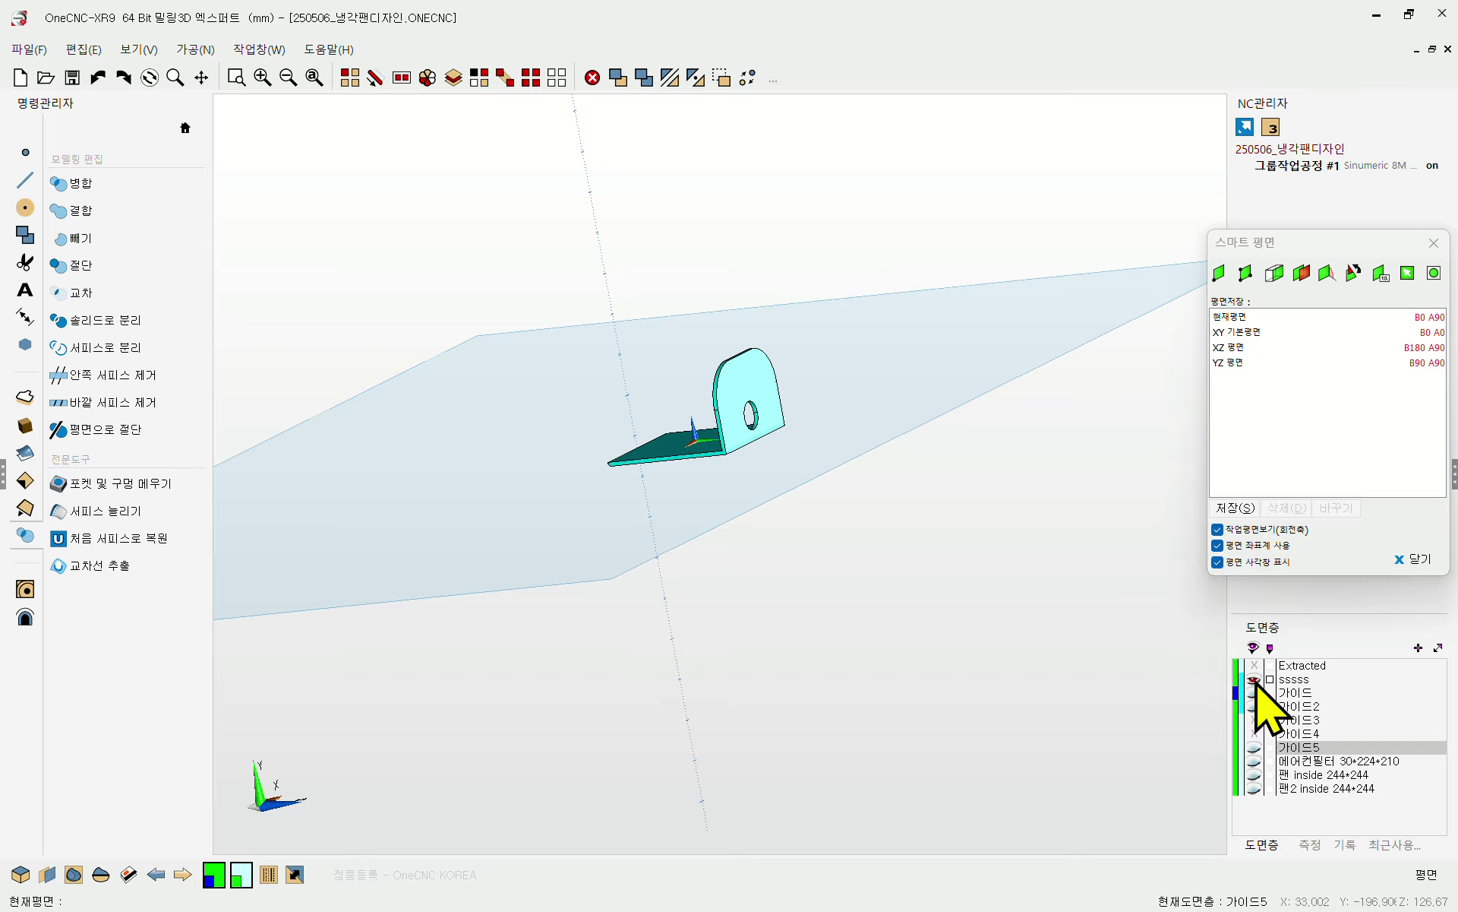
left_click(1254, 747)
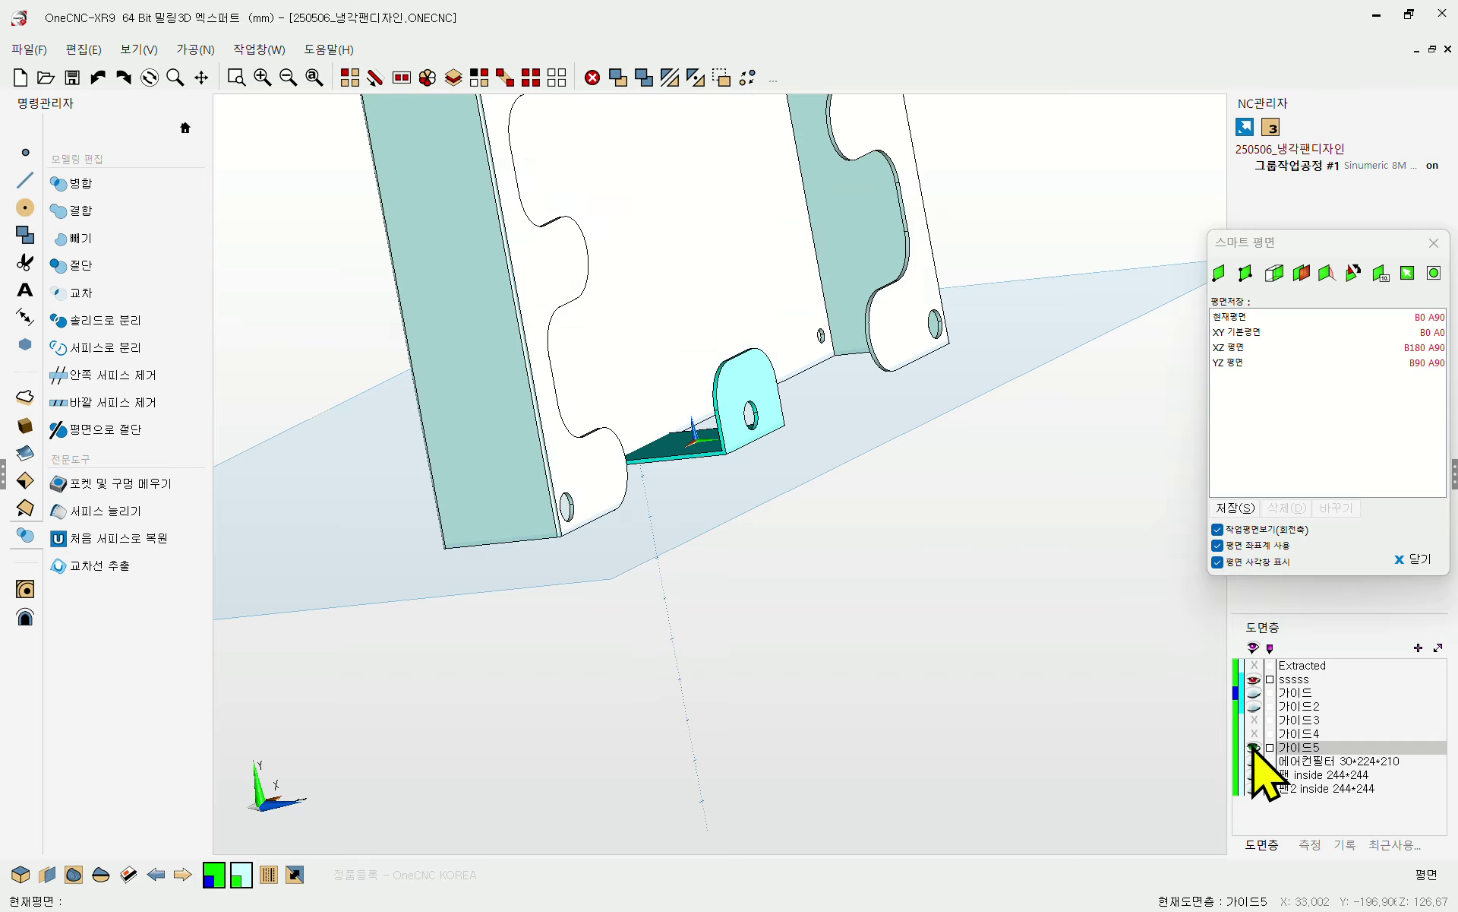
scroll(856, 710, "down", 2)
middle_click_drag(857, 710, 781, 604)
key("ctrl")
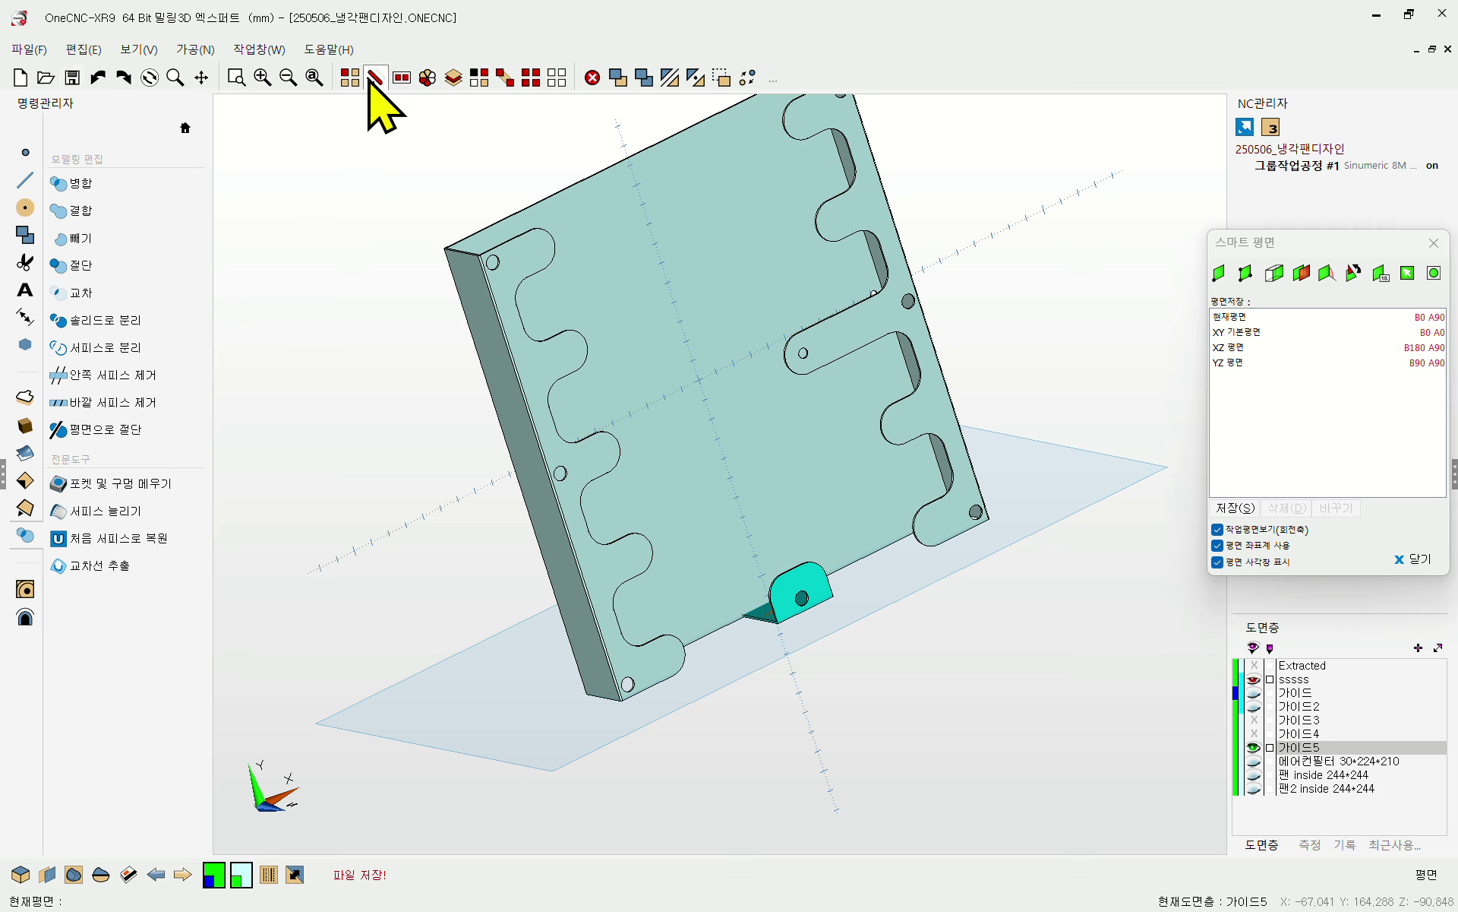
- Join the 가이드5 guide and the bent tab with 결합 and check the combined body's selection
left_click(358, 74)
left_click(586, 285)
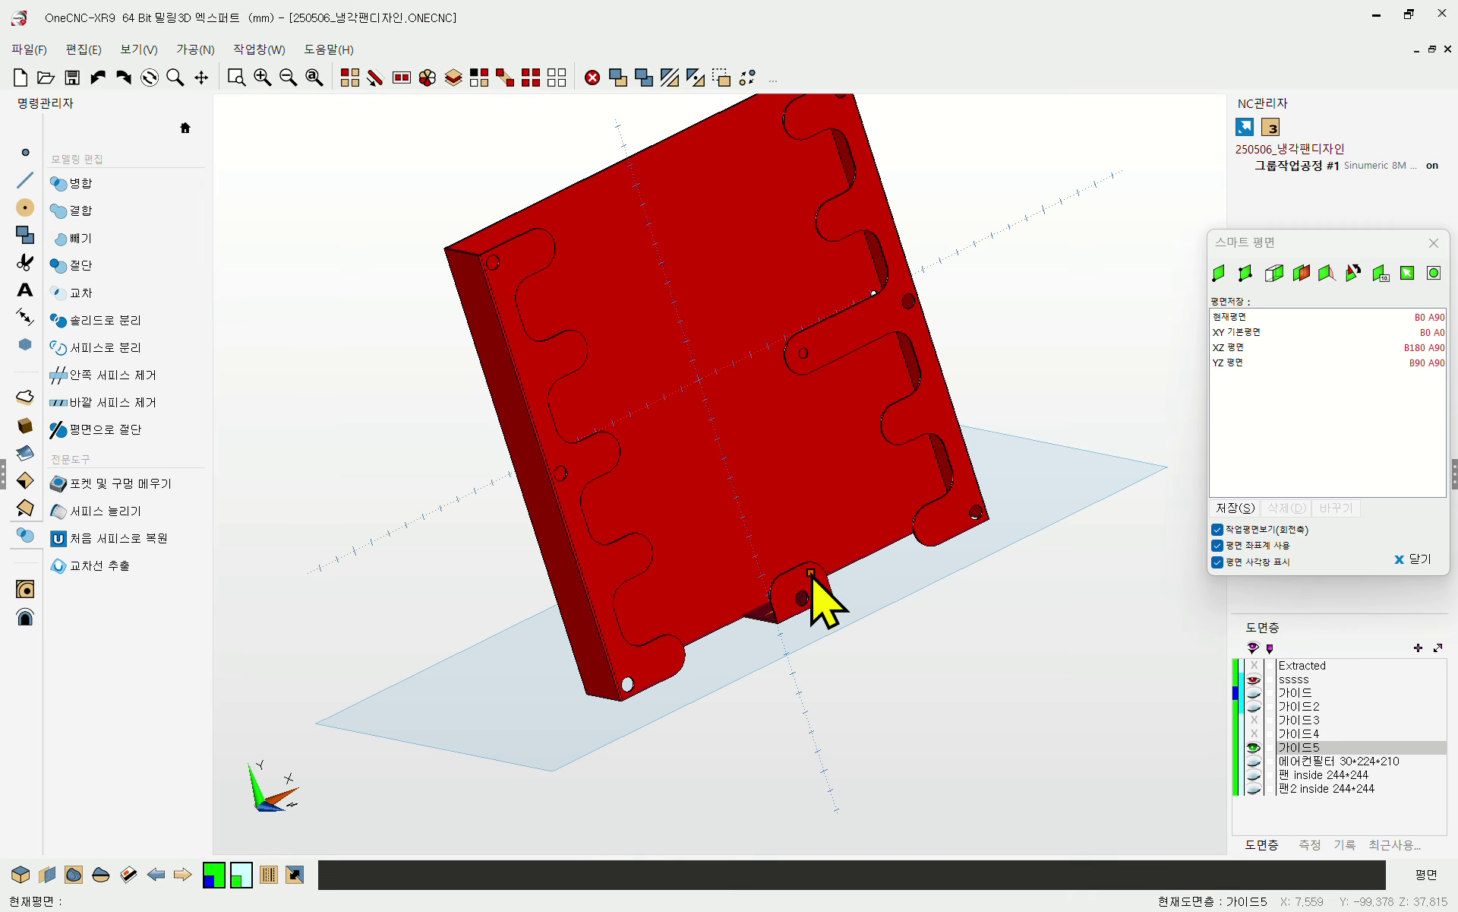
left_click(29, 589)
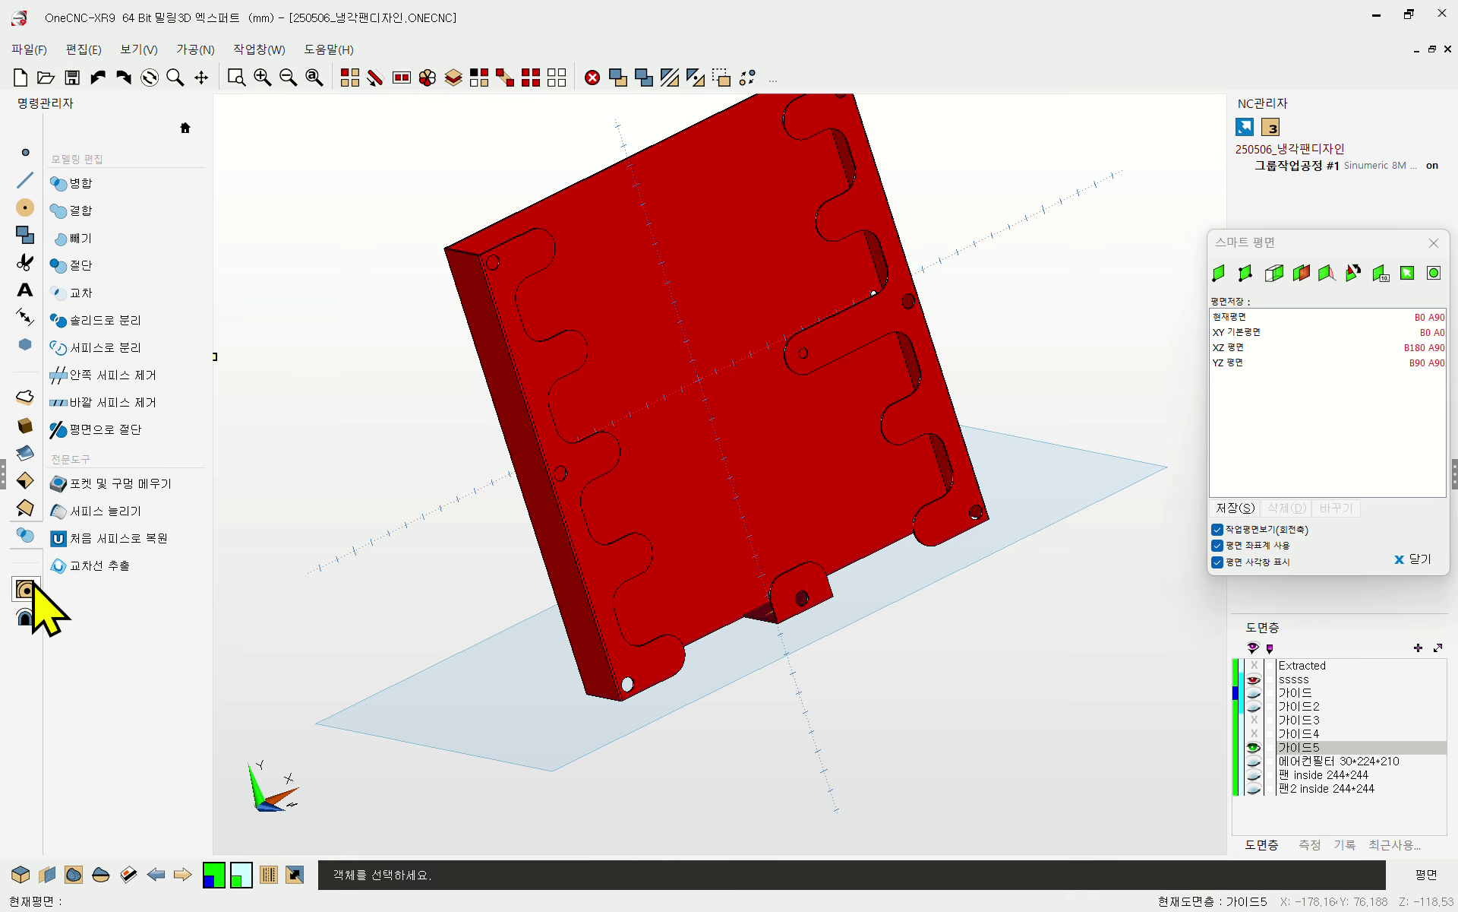
left_click(73, 212)
left_click(349, 74)
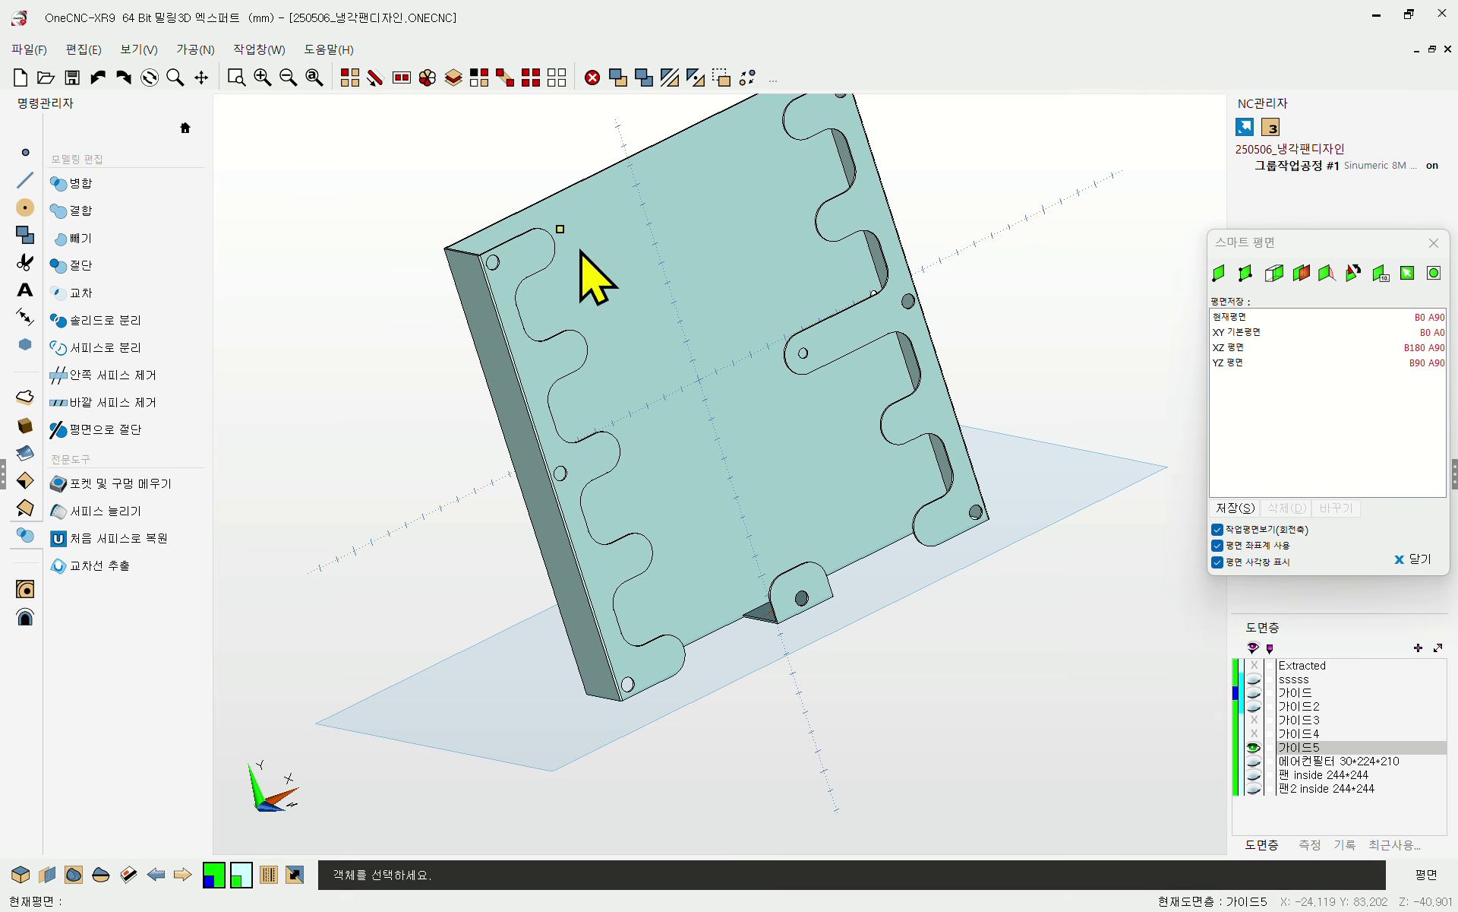
left_click(705, 340)
left_click(560, 74)
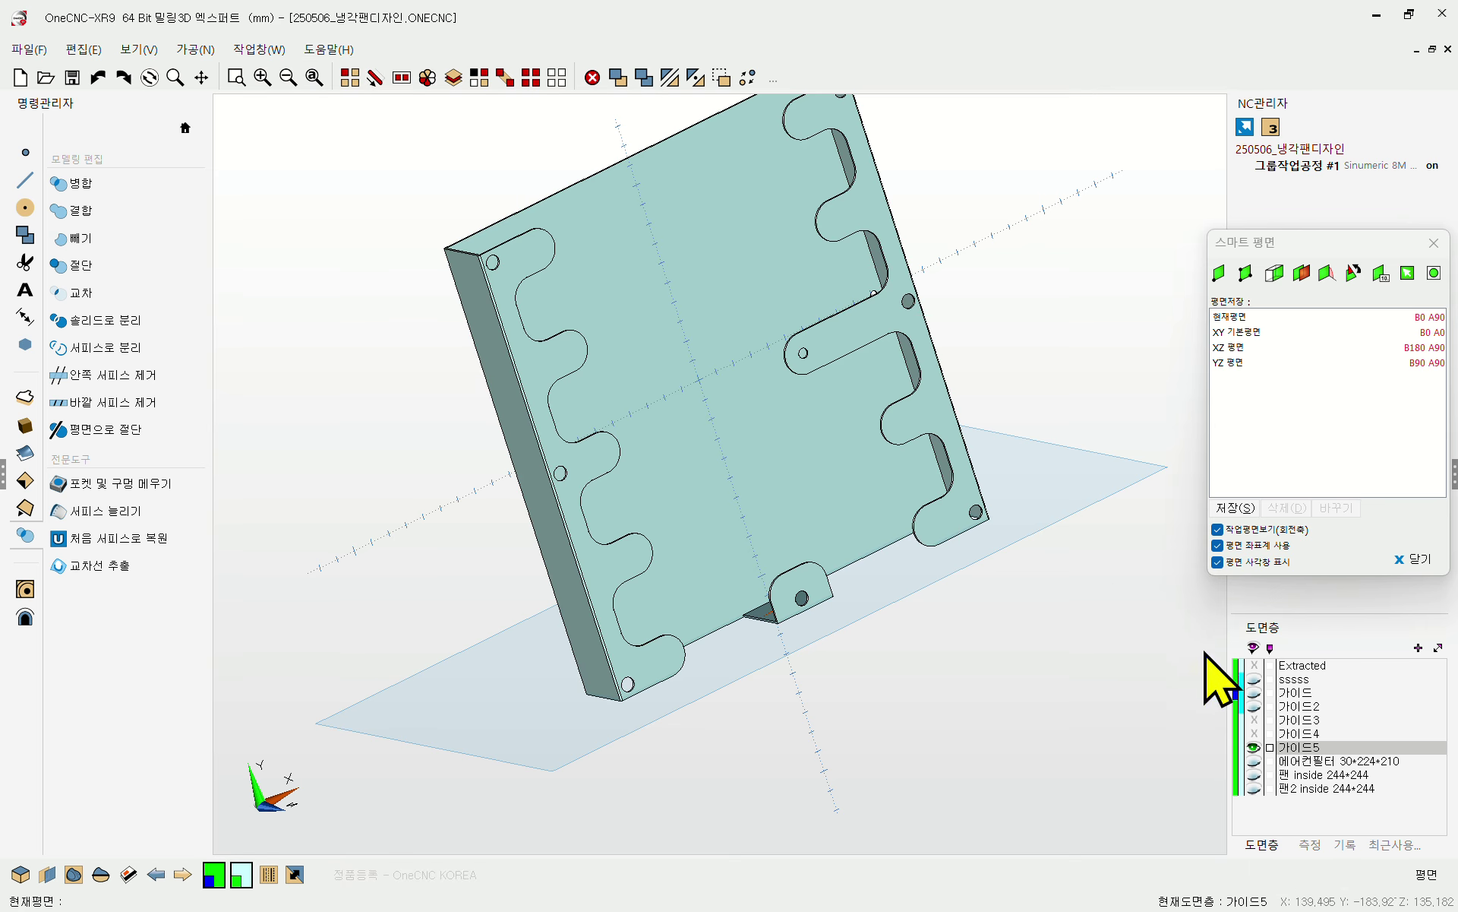
- Show sssss without 가이드5, turn 가이드5 back on, and examine the joint between the tab and the guide
left_click(1253, 746)
left_click(1253, 679)
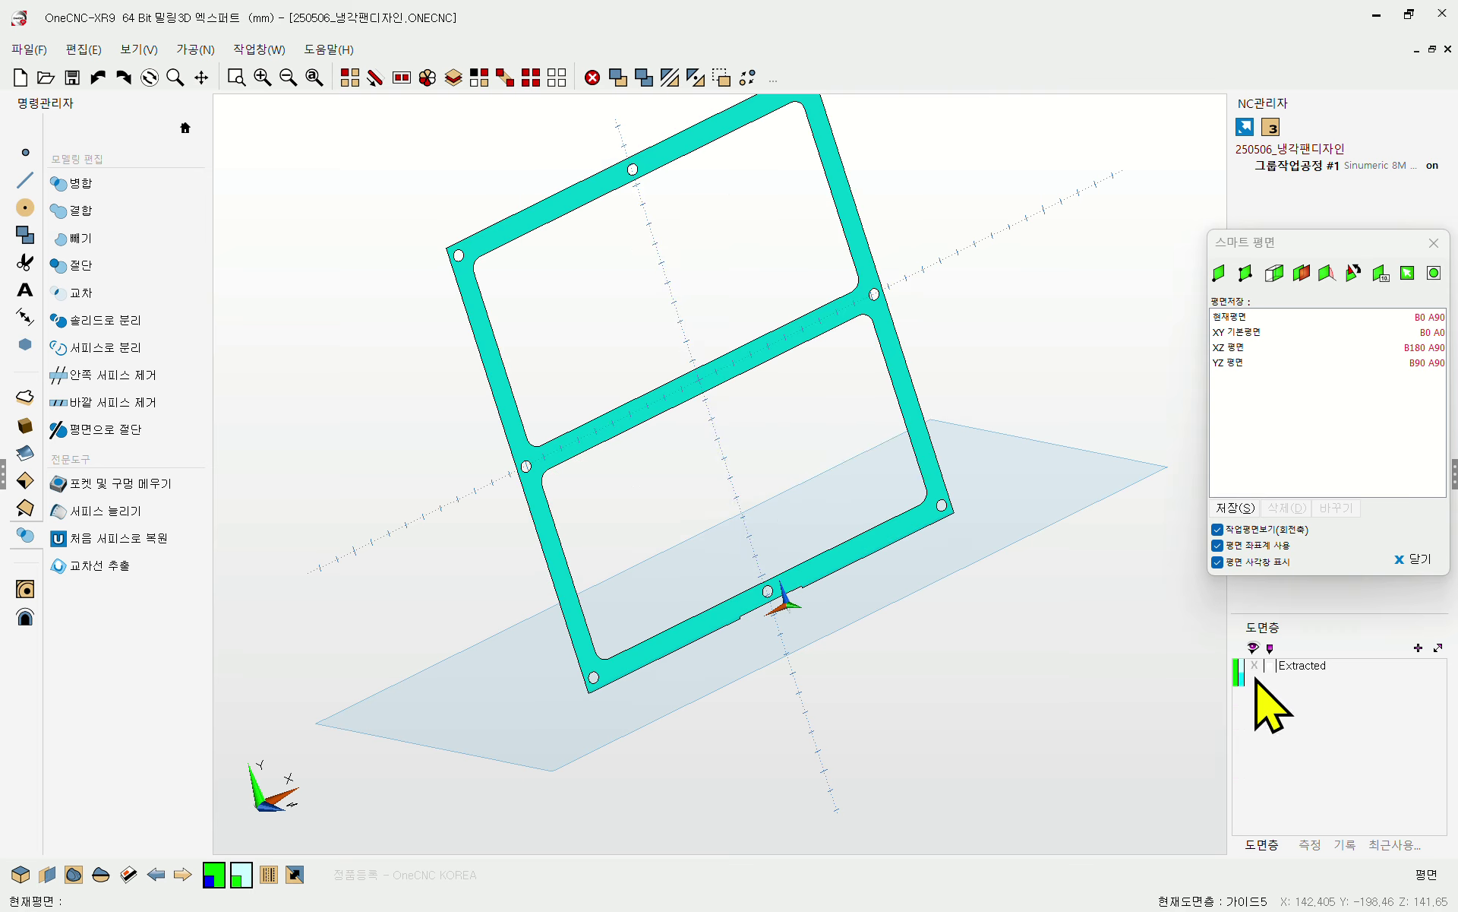
scroll(771, 597, "up", 2)
scroll(755, 634, "up", 2)
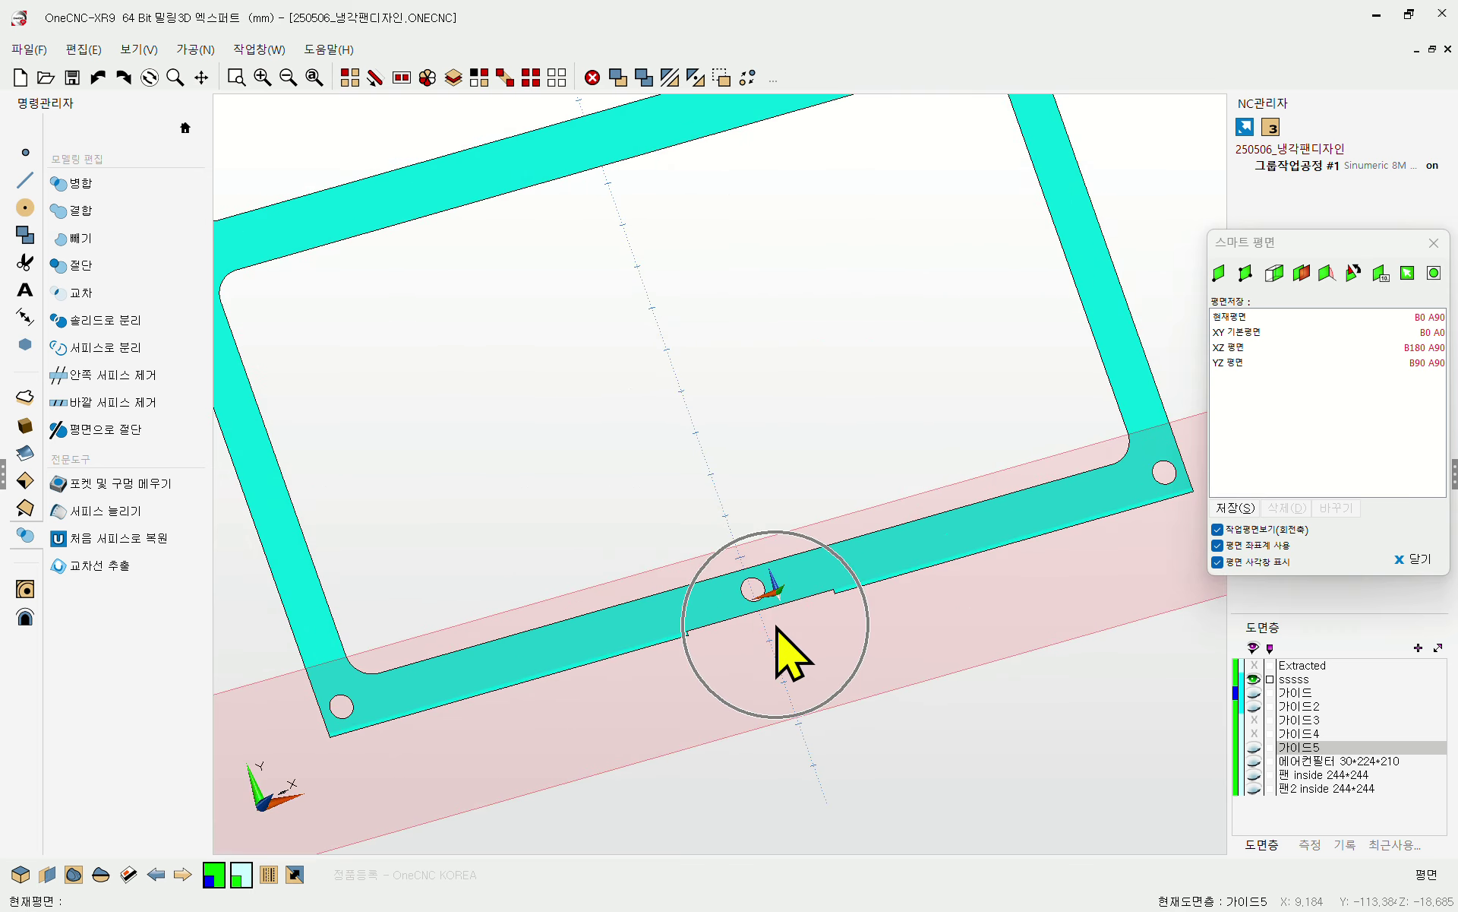
scroll(770, 630, "up", 2)
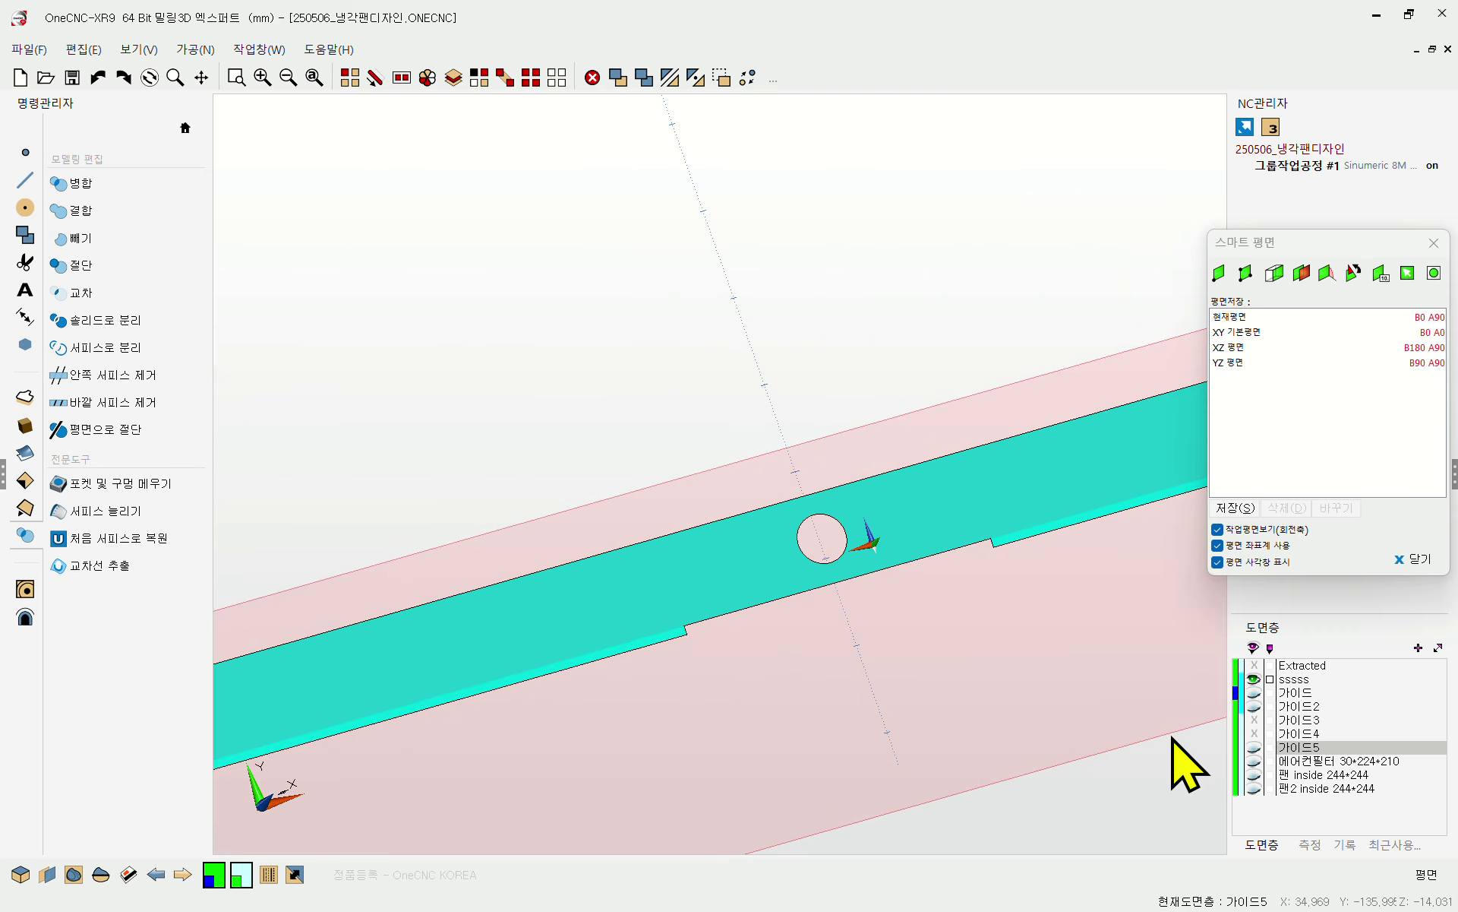
middle_click_drag(1081, 686, 946, 626)
left_click(1254, 747)
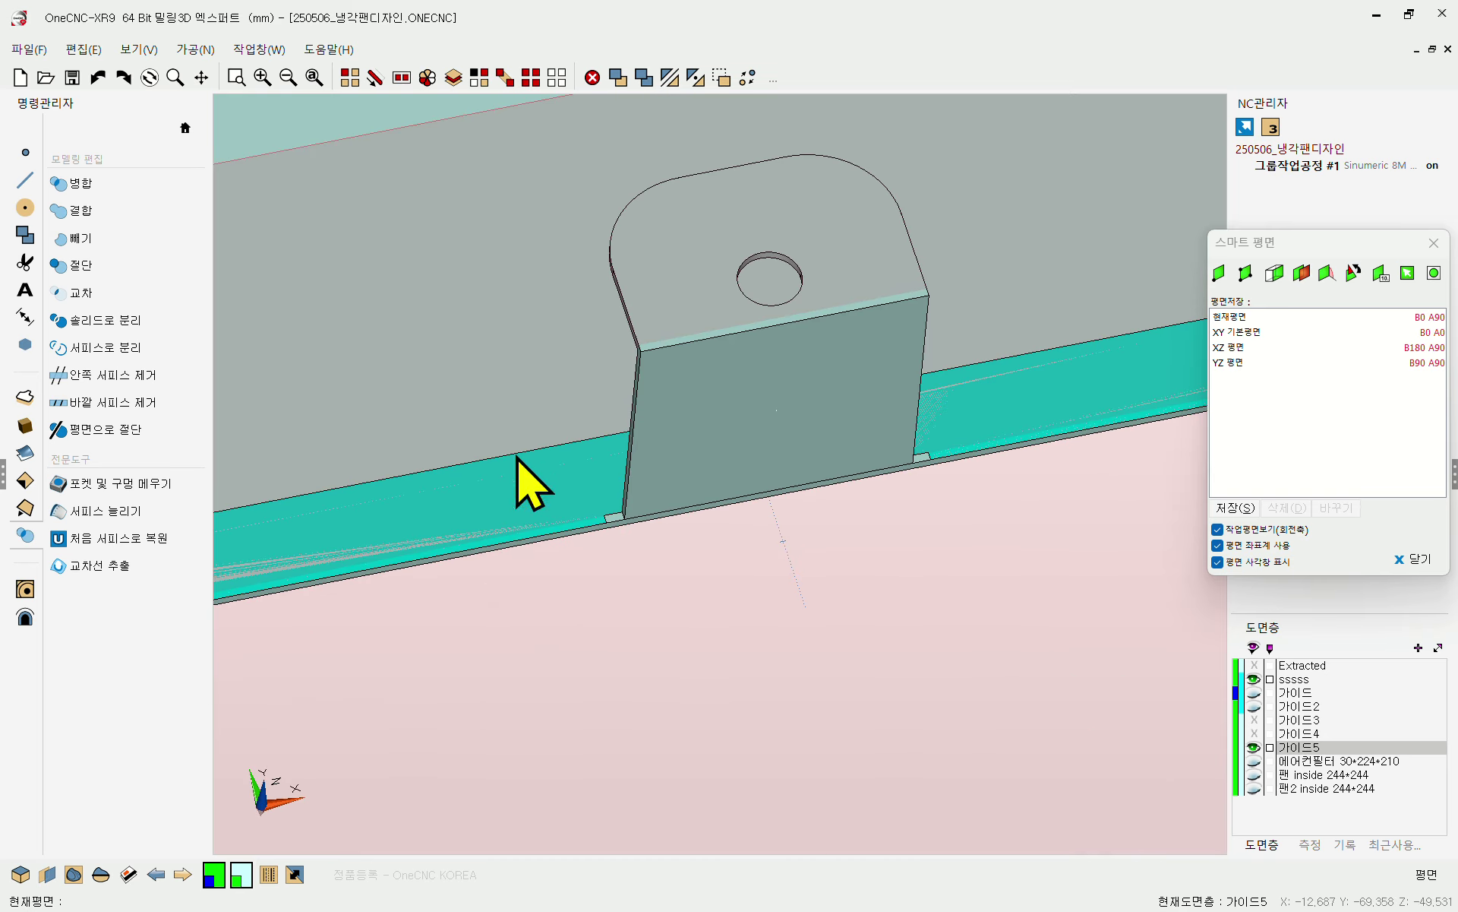
scroll(636, 509, "up", 3)
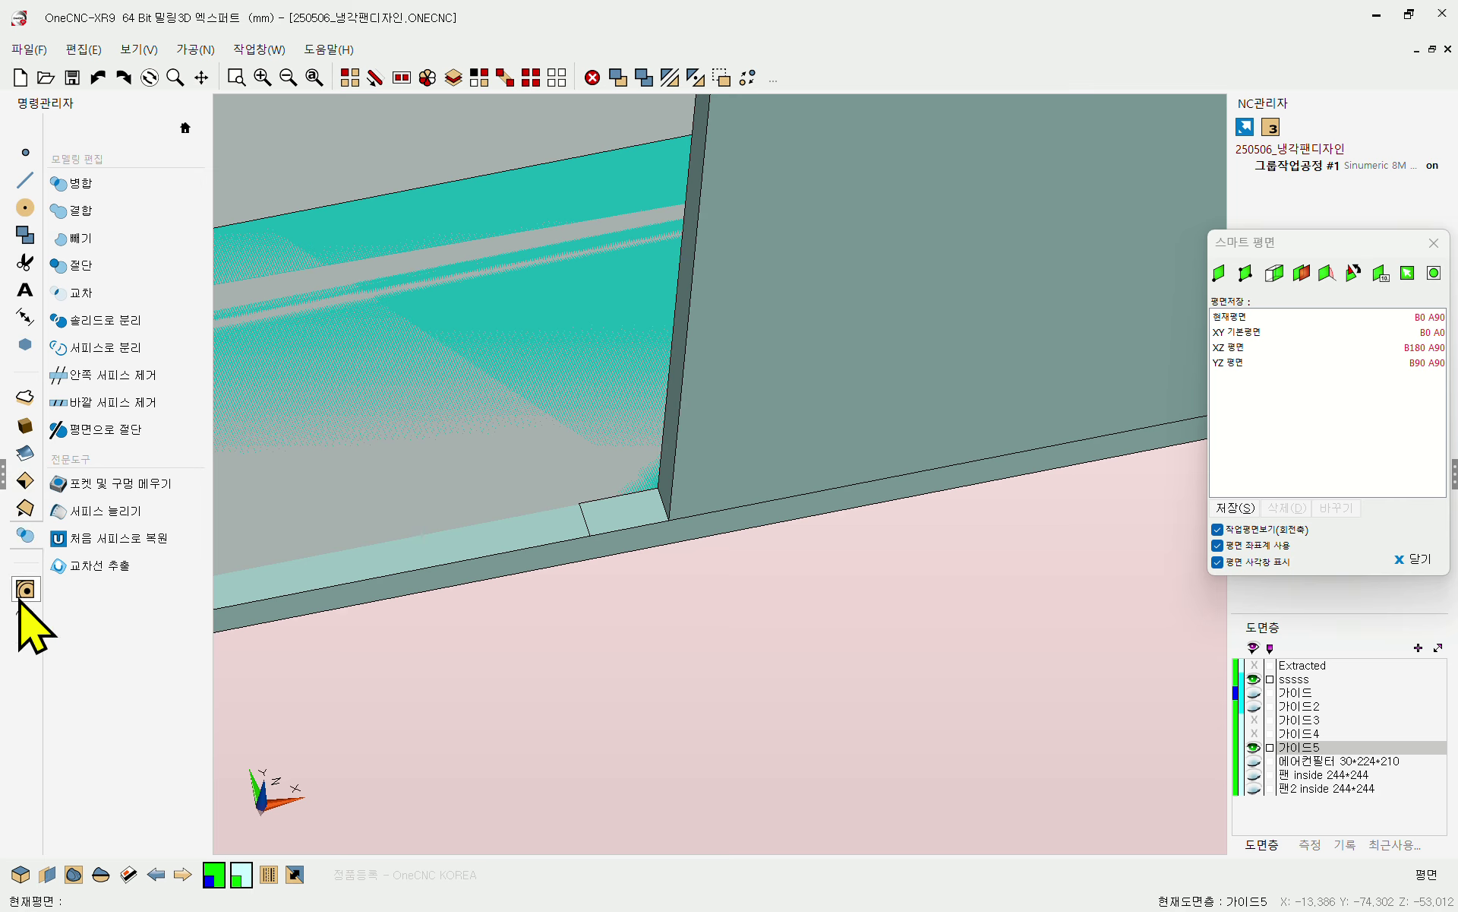
- Extract the edges of the small notches on both sides of the tab's base with 외곽선 추출
left_click(25, 508)
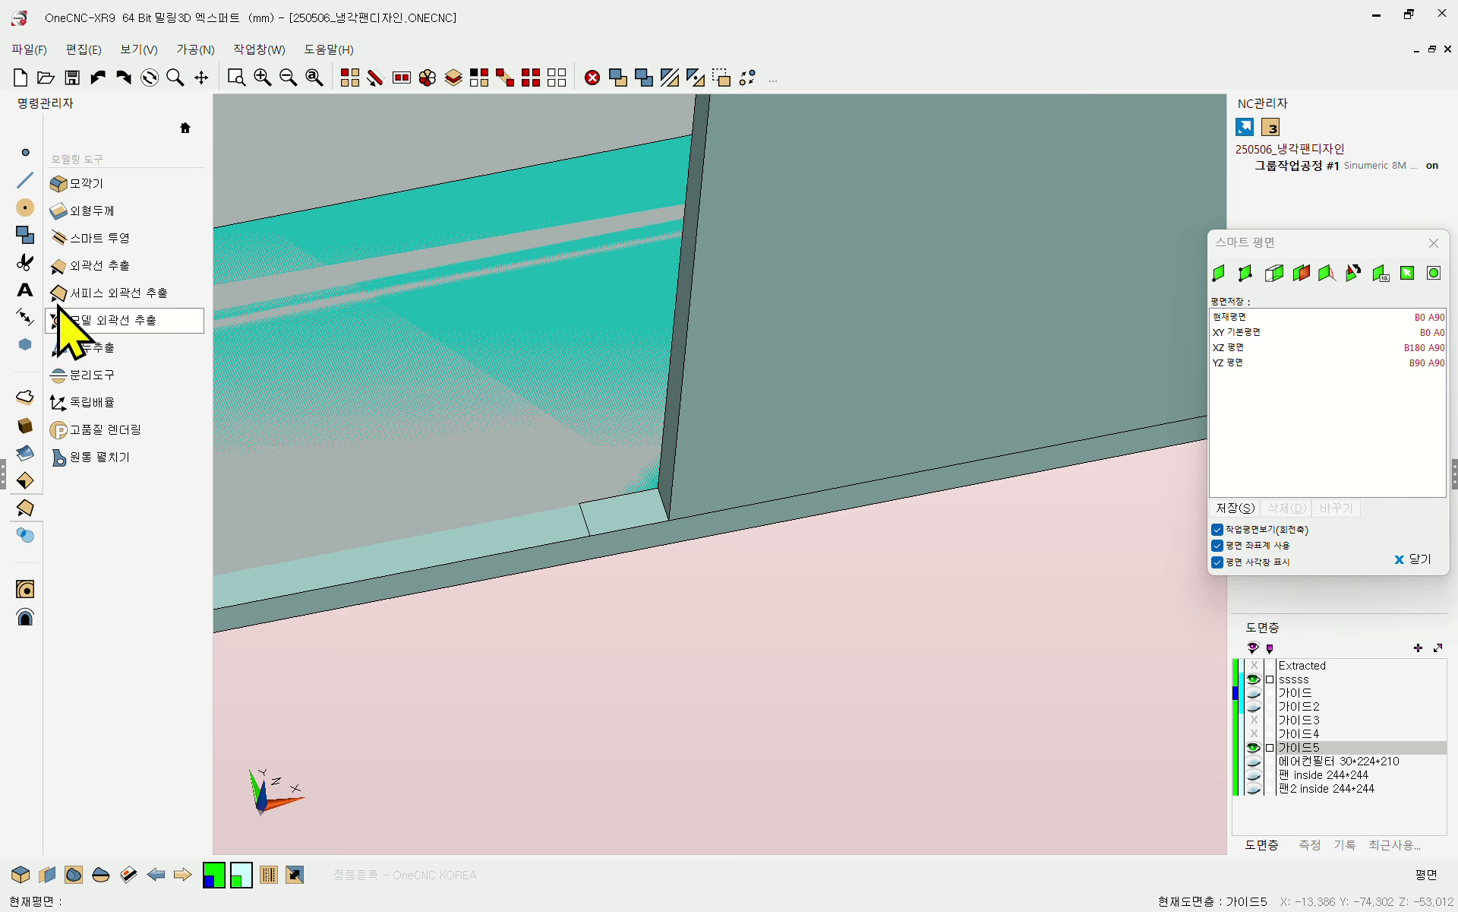
left_click(61, 265)
left_click(590, 515)
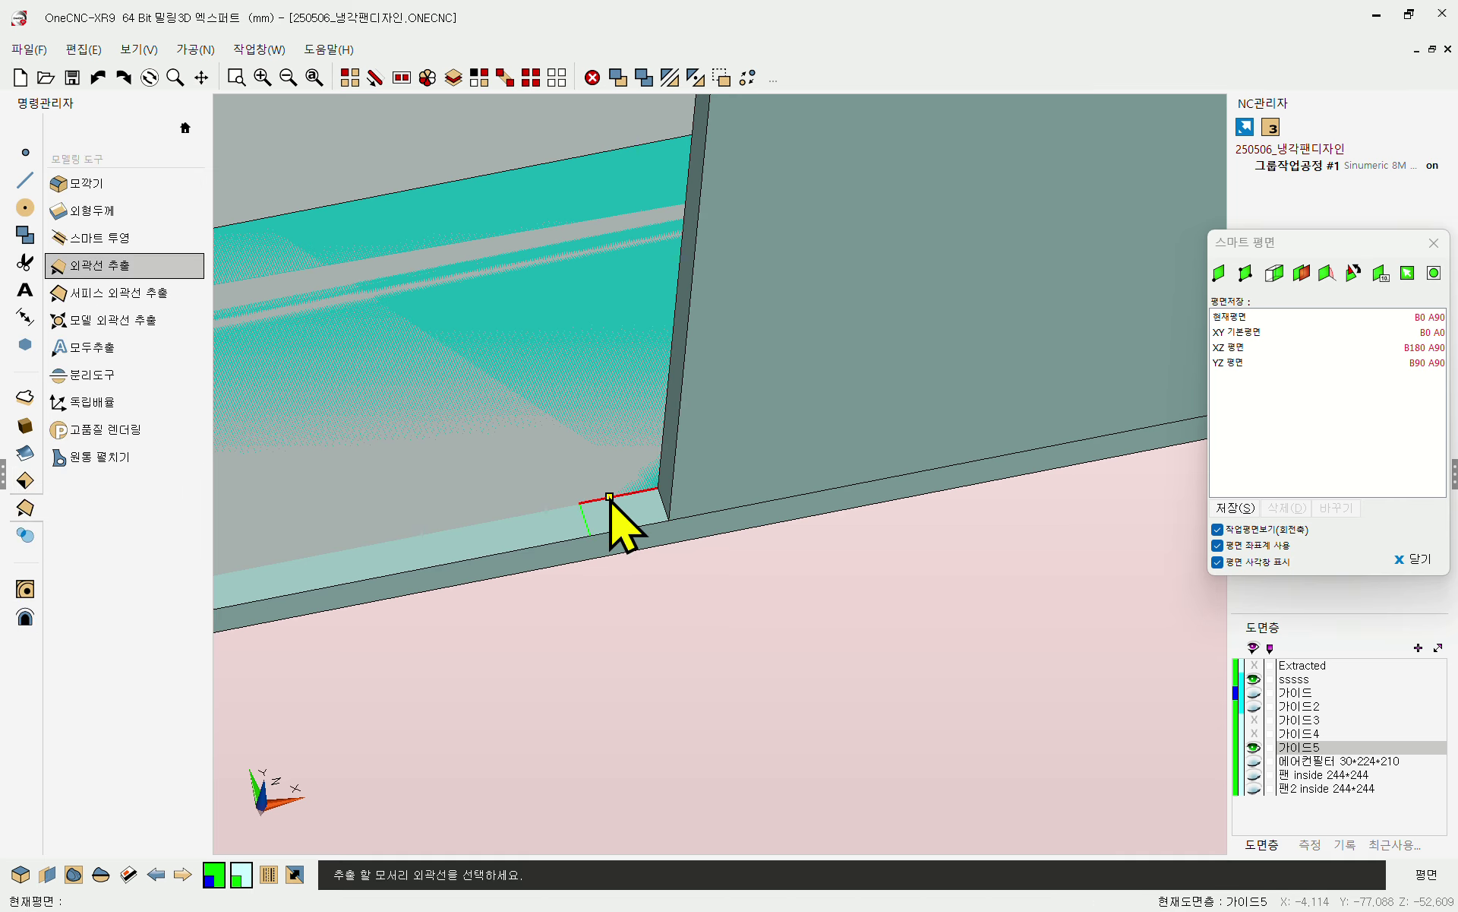
left_click(609, 499)
scroll(439, 499, "down", 5)
left_click(1096, 392)
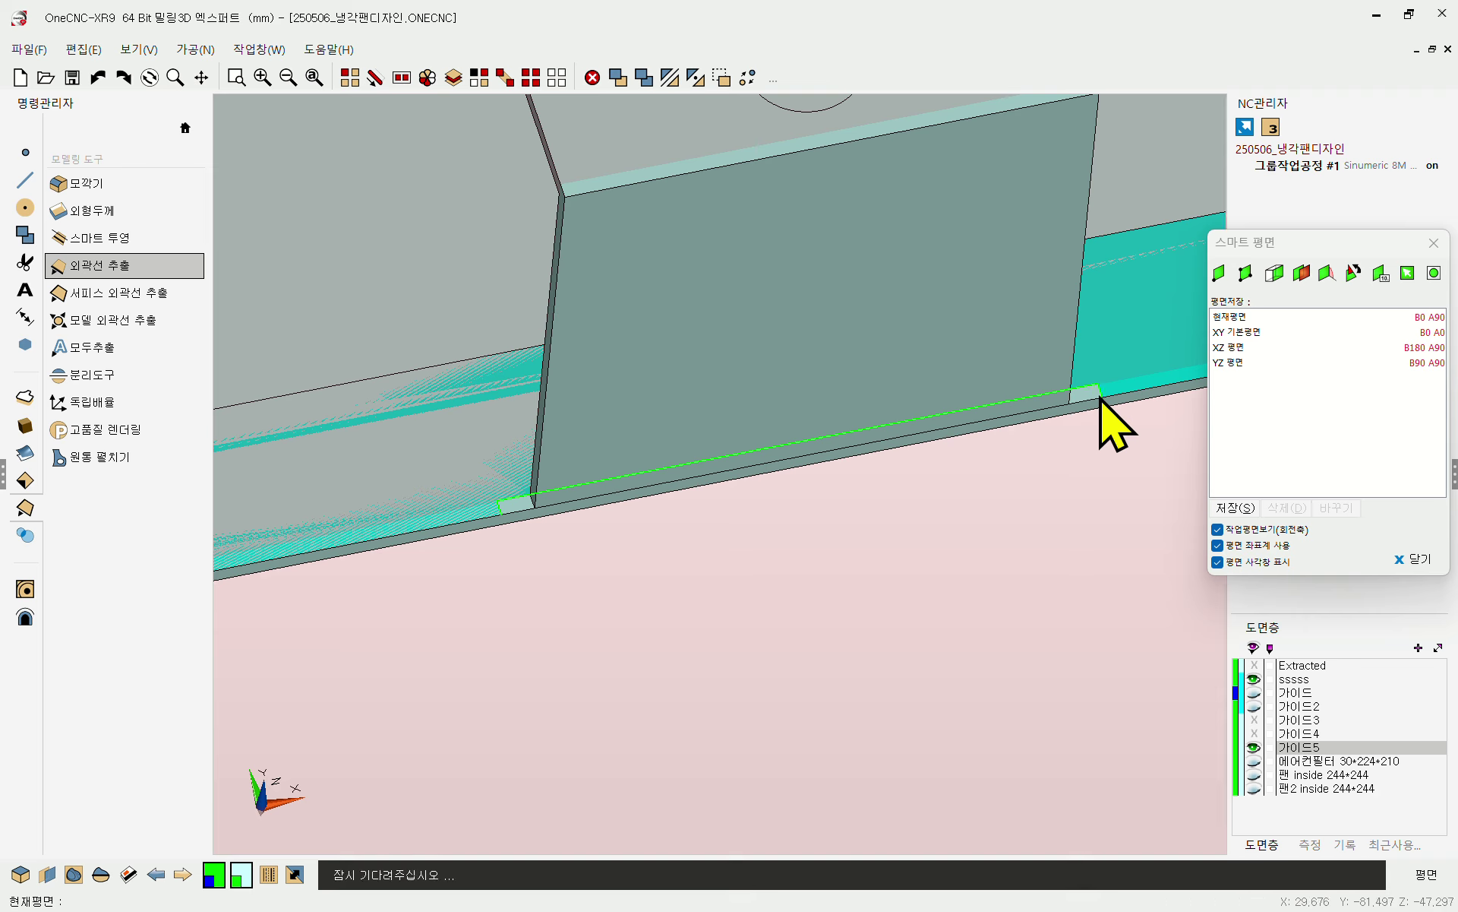
scroll(634, 486, "up", 5)
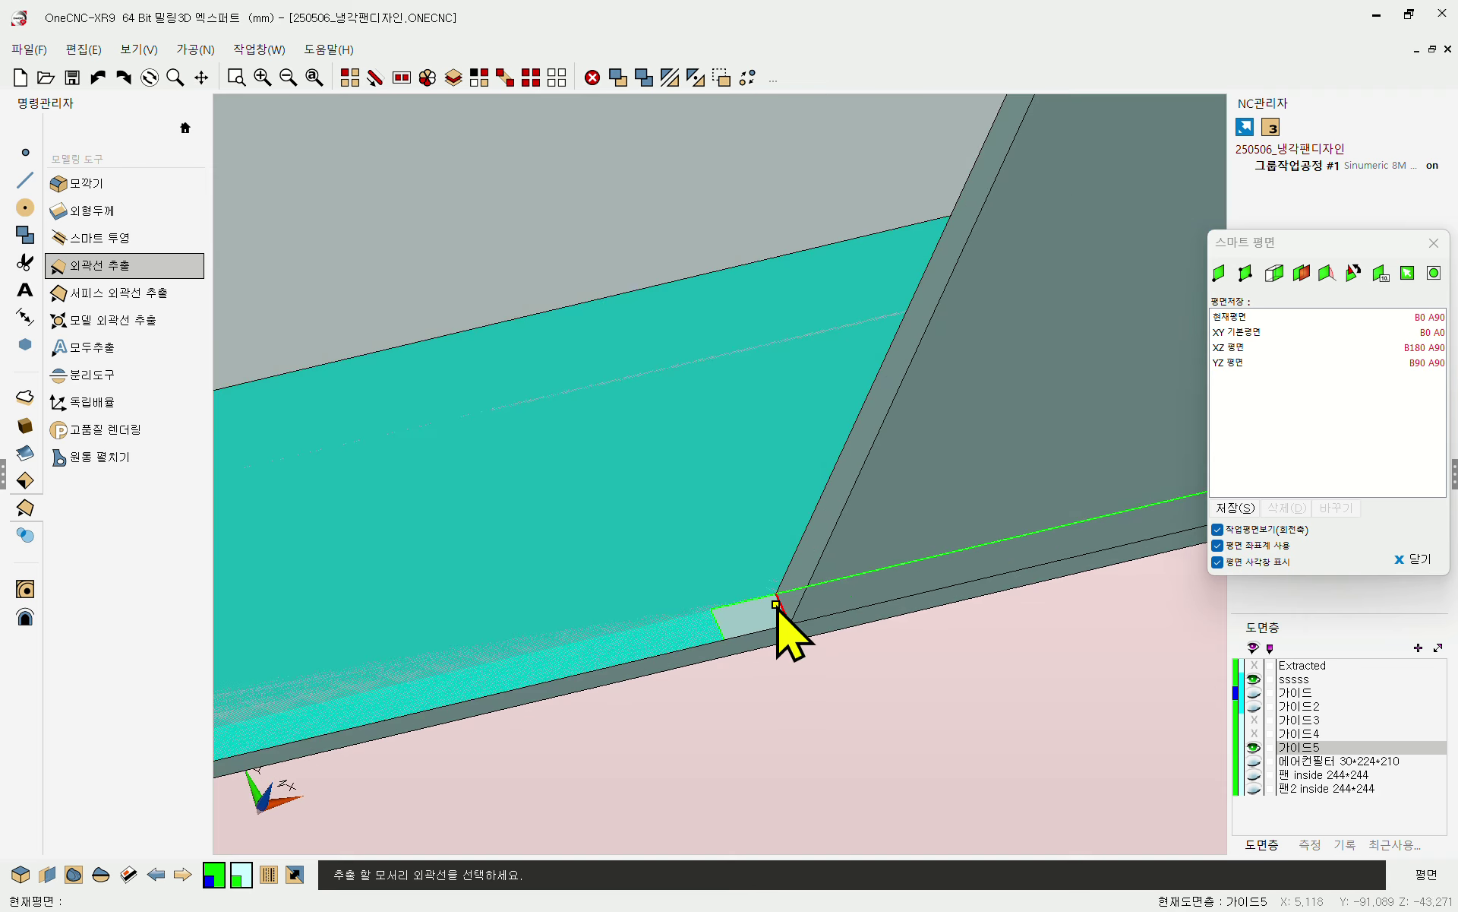
middle_click_drag(785, 618, 791, 546)
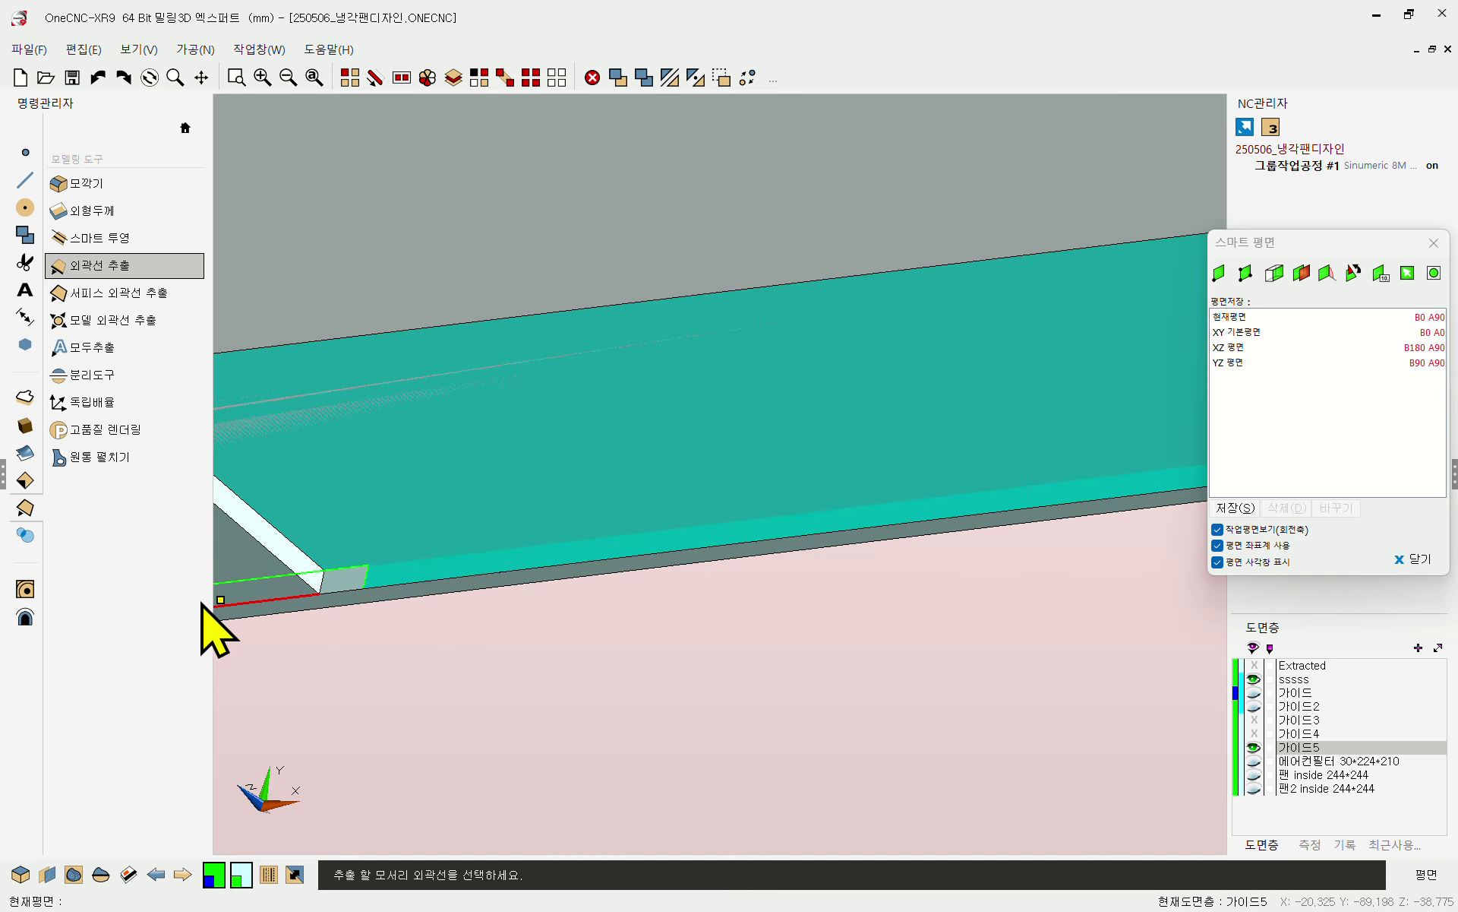
scroll(332, 608, "up", 5)
key("Escape")
- Hide the sssss layer, keeping the 가이드5 and Extracted layers shown around the tab
middle_click_drag(373, 565, 641, 527)
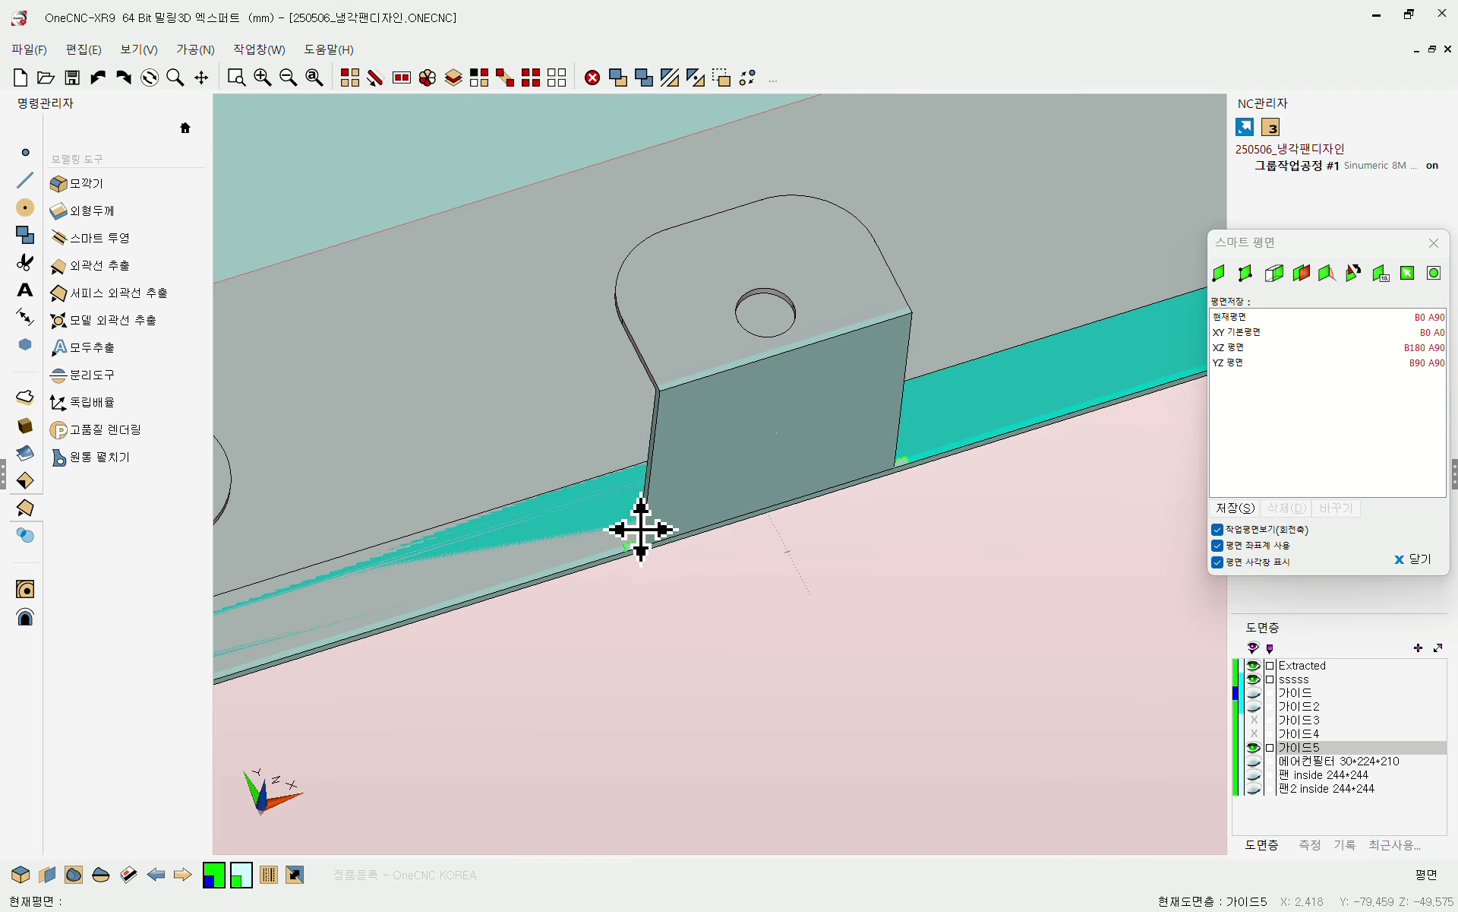
scroll(705, 536, "up", 3)
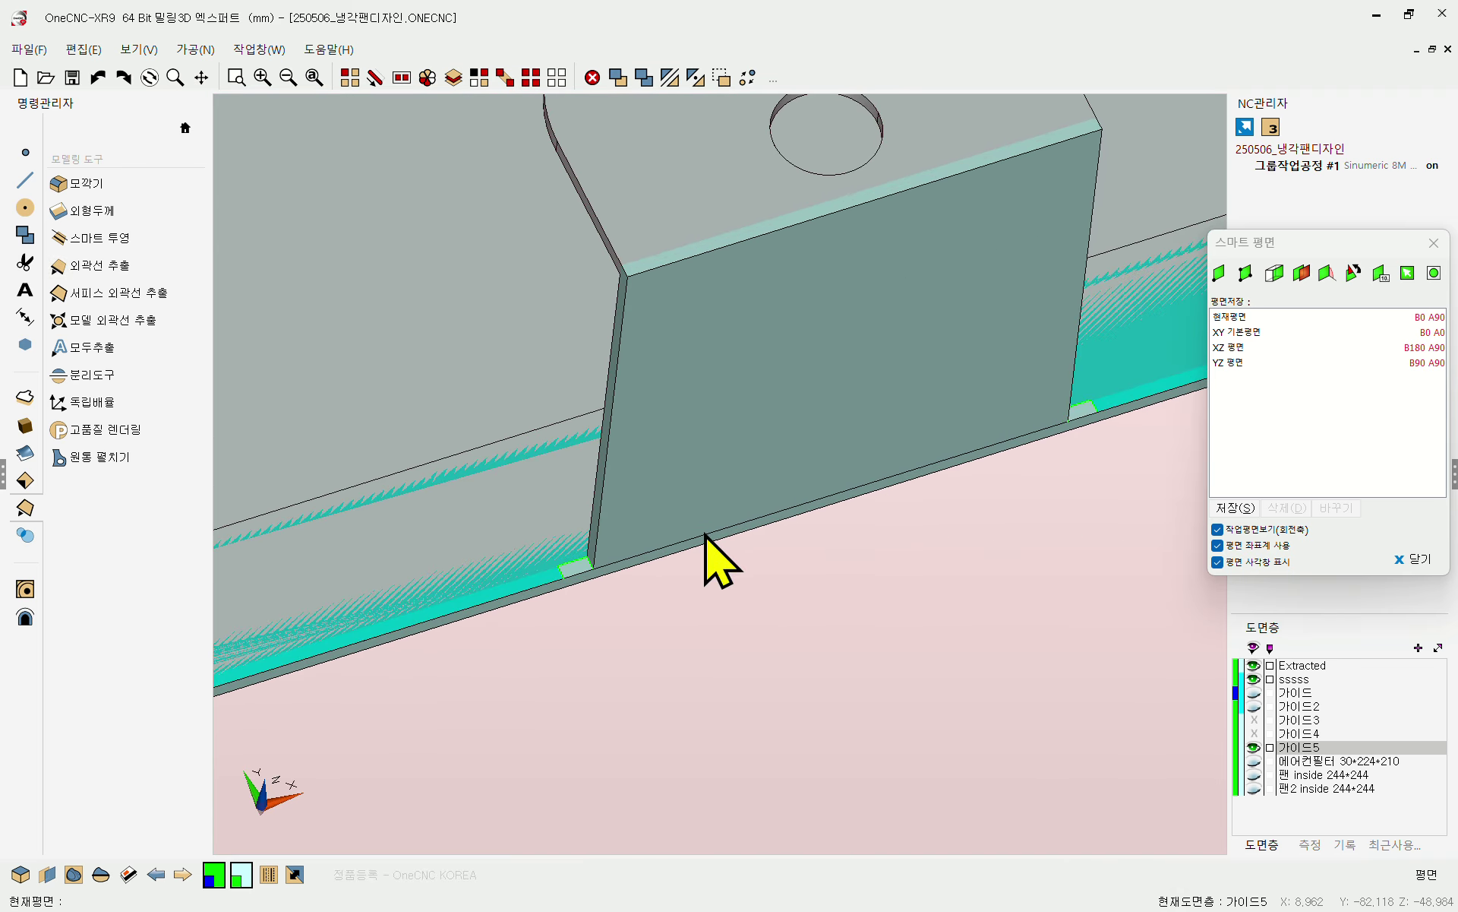
left_click(1253, 679)
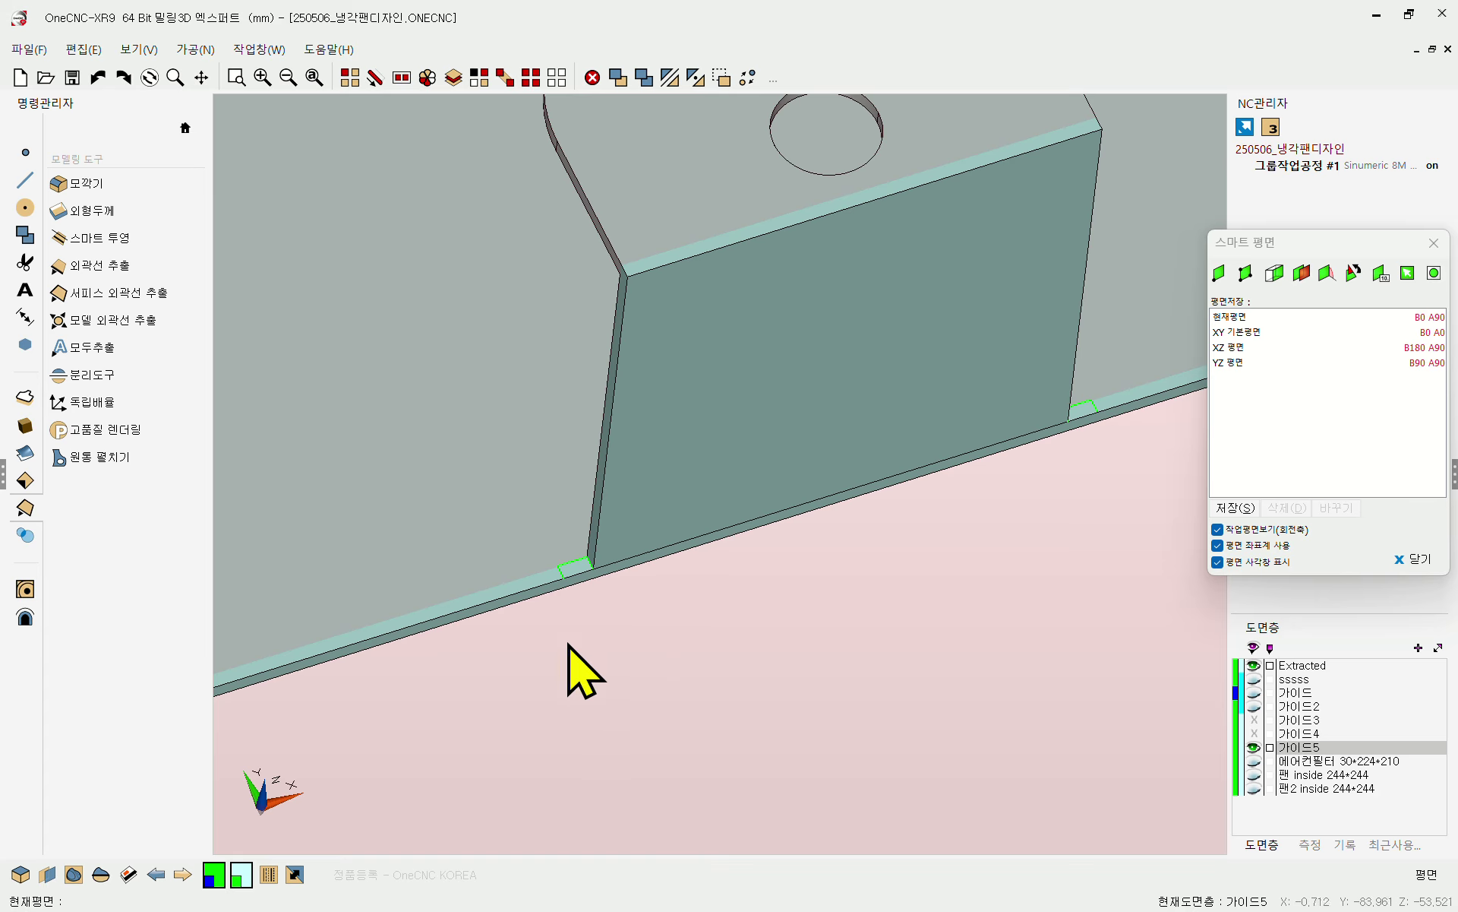
scroll(570, 646, "down", 1)
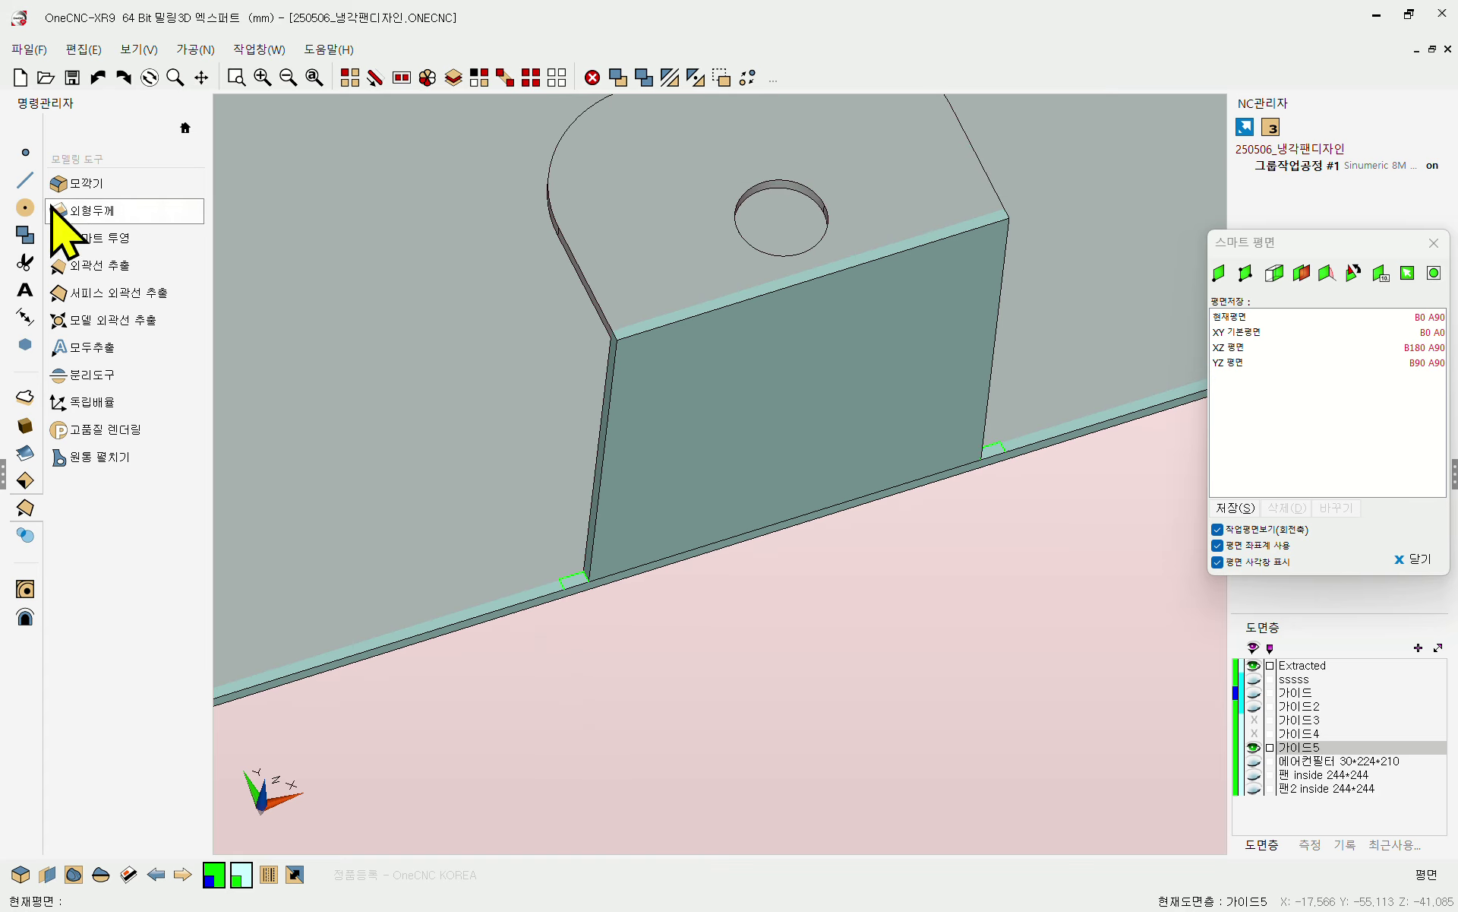
- Draw a straight line beyond the guide's edge alongside the tab's base and try to trim the notch edges to it with 한개 다듬기
left_click(25, 180)
left_click(579, 655)
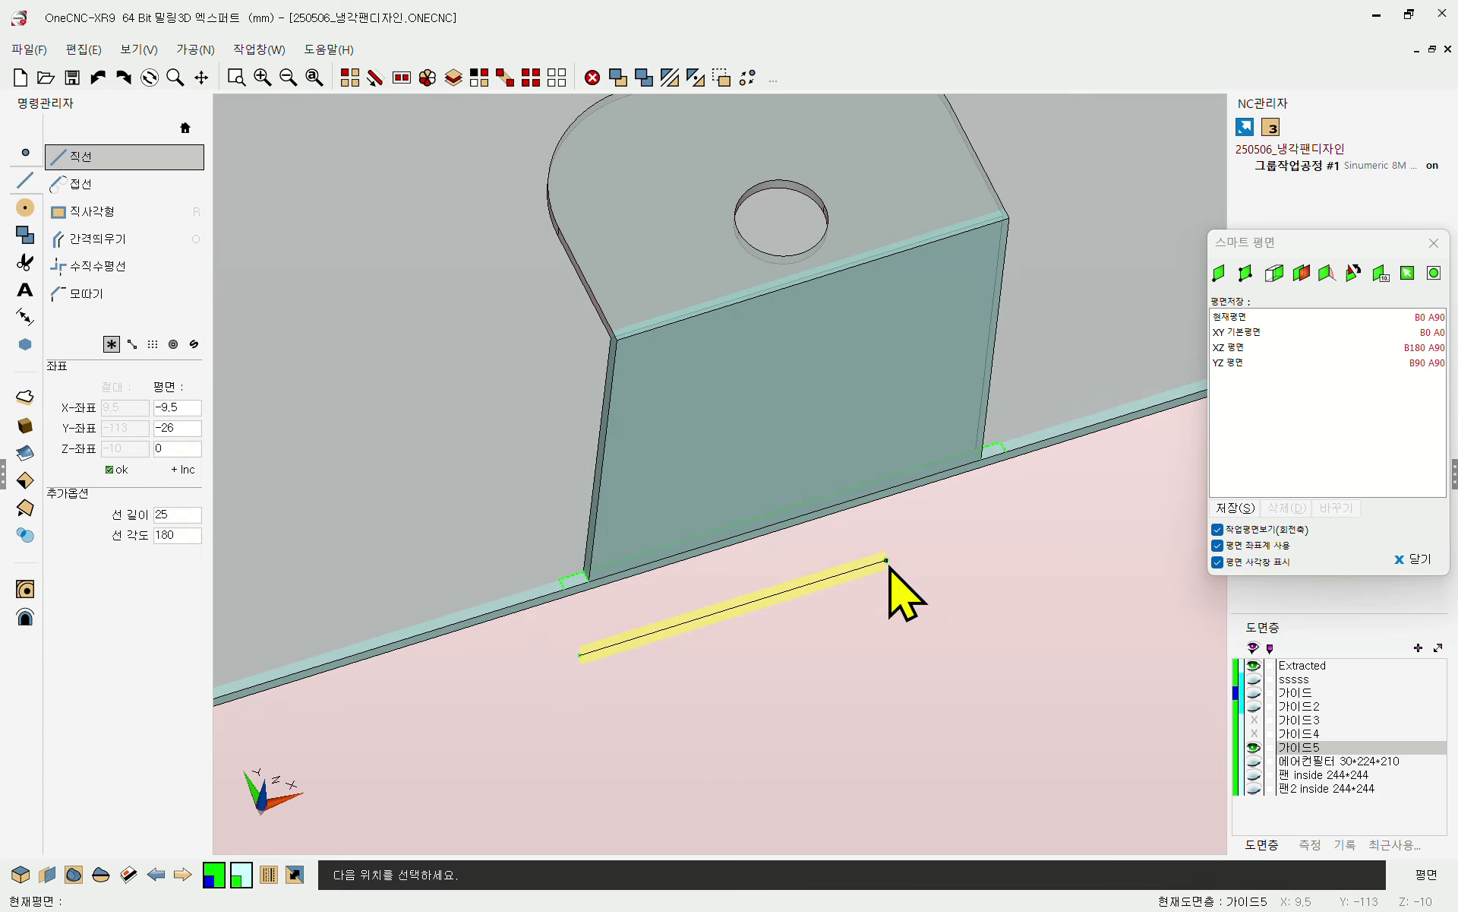
left_click(916, 552)
key("Escape")
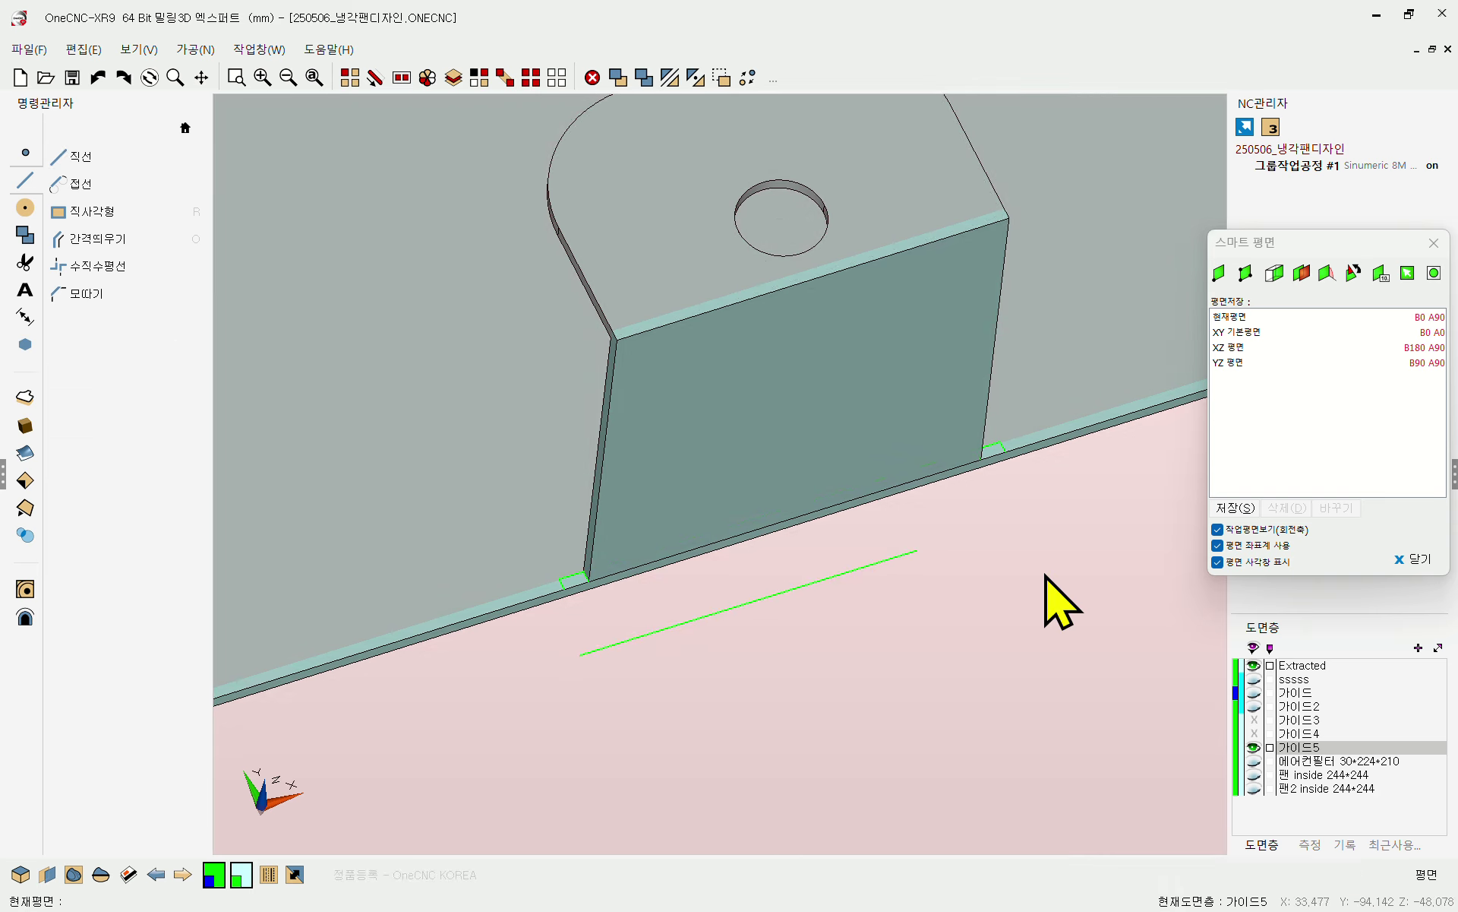
key("t")
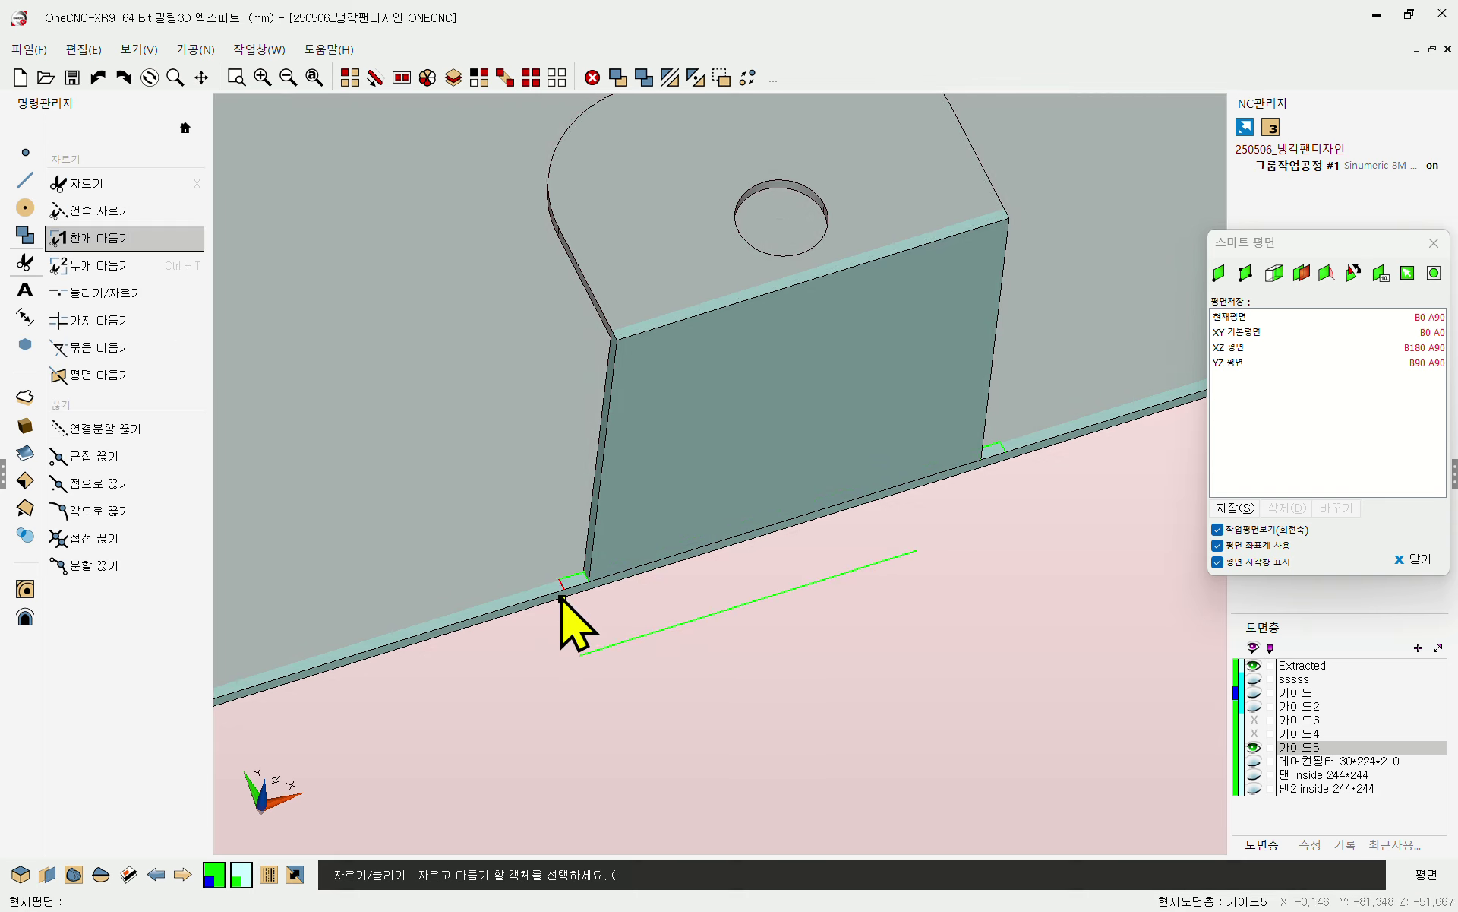
left_click(589, 644)
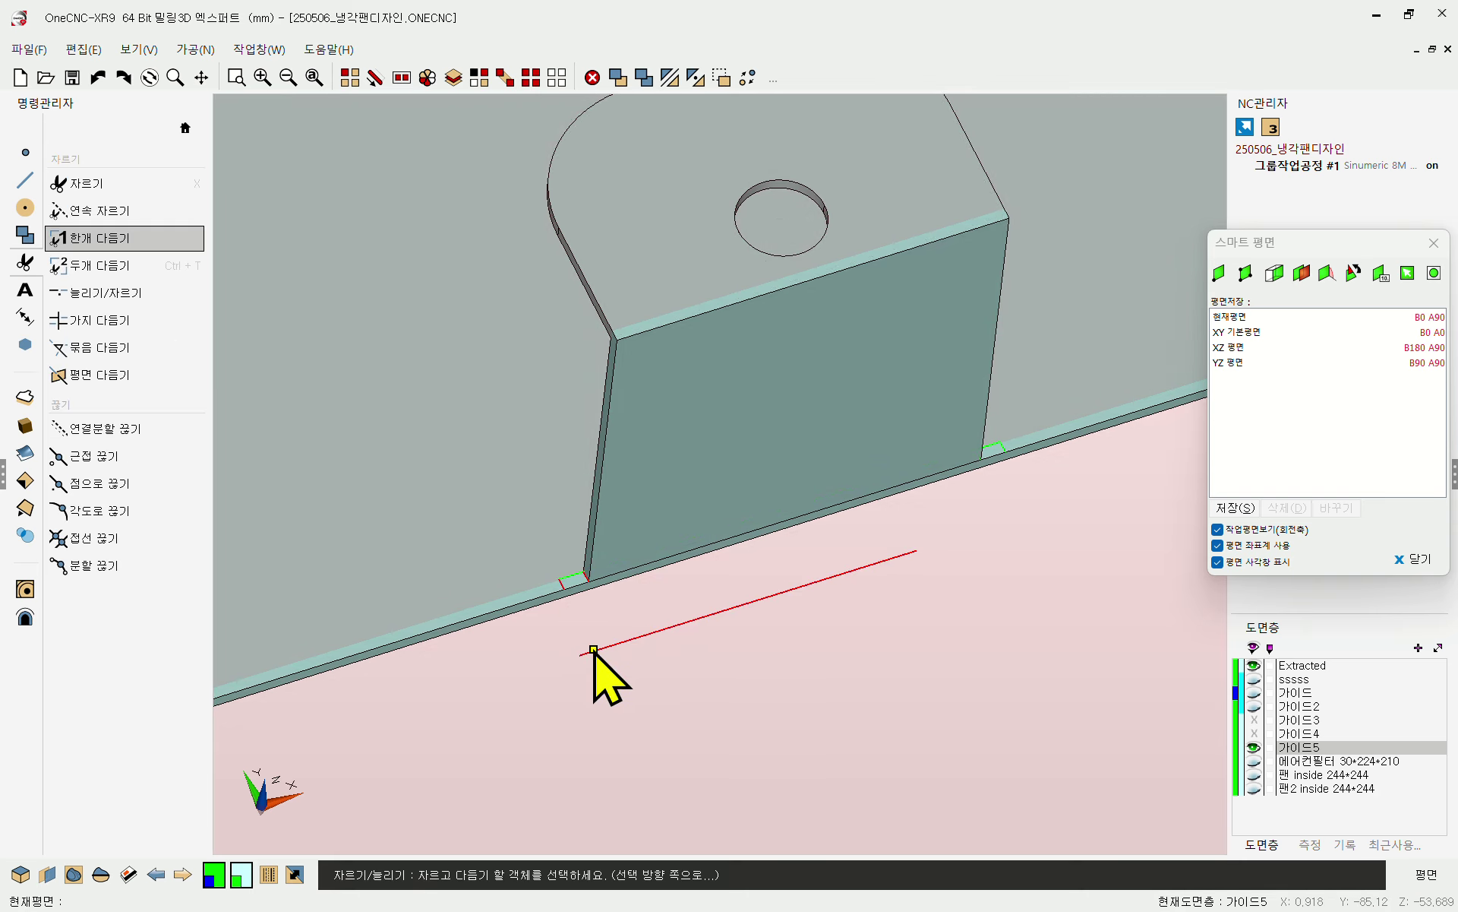
key("Escape")
scroll(562, 621, "up", 2)
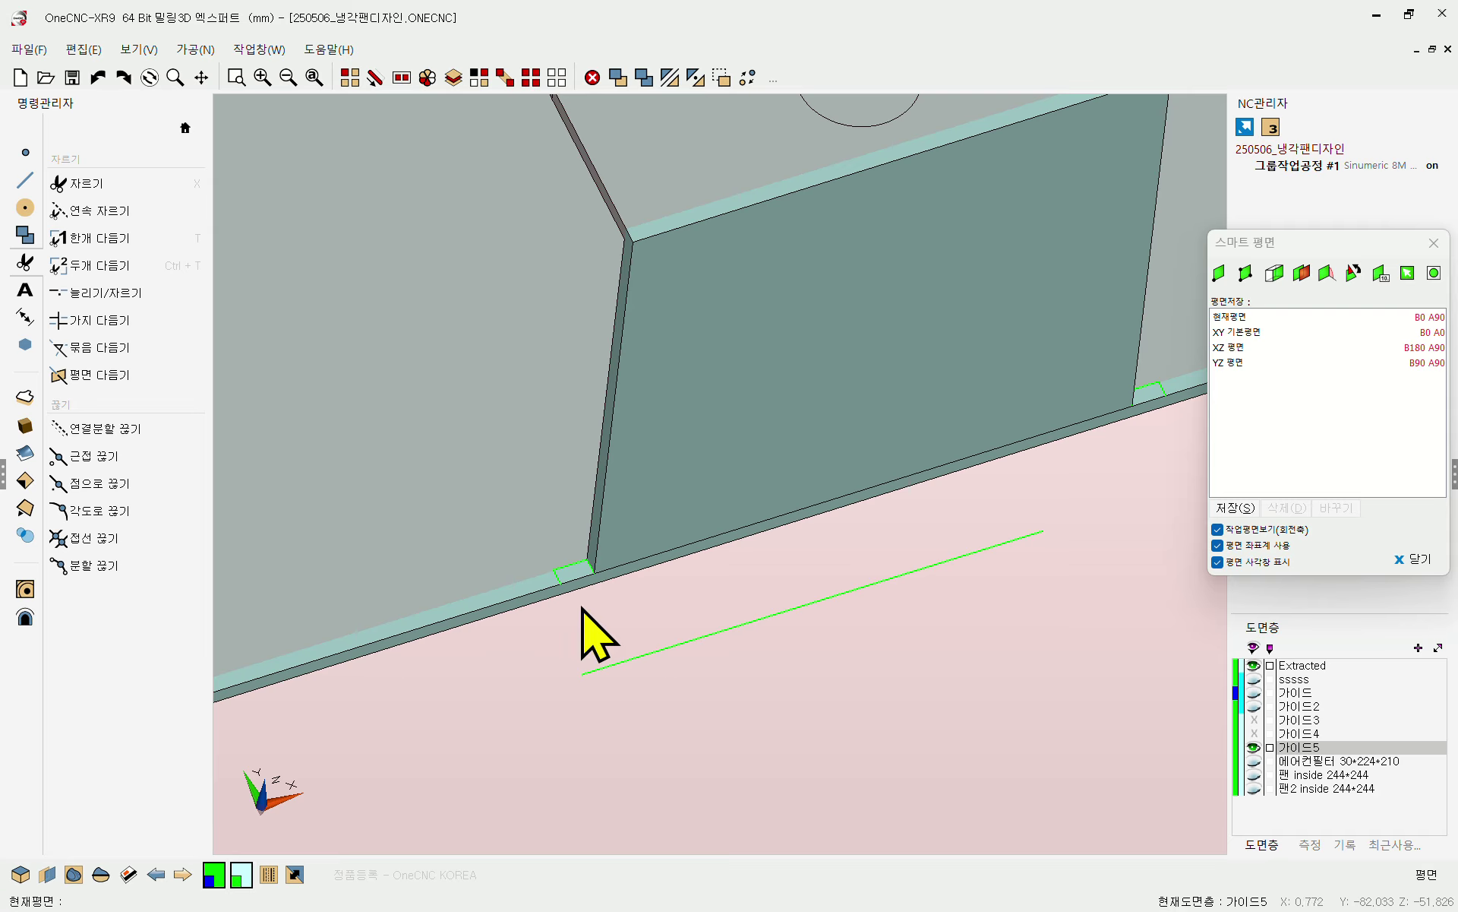
- Set the current work plane to the XY 기본평면 (B0 A0)
scroll(582, 608, "down", 3)
middle_click_drag(677, 635, 759, 498)
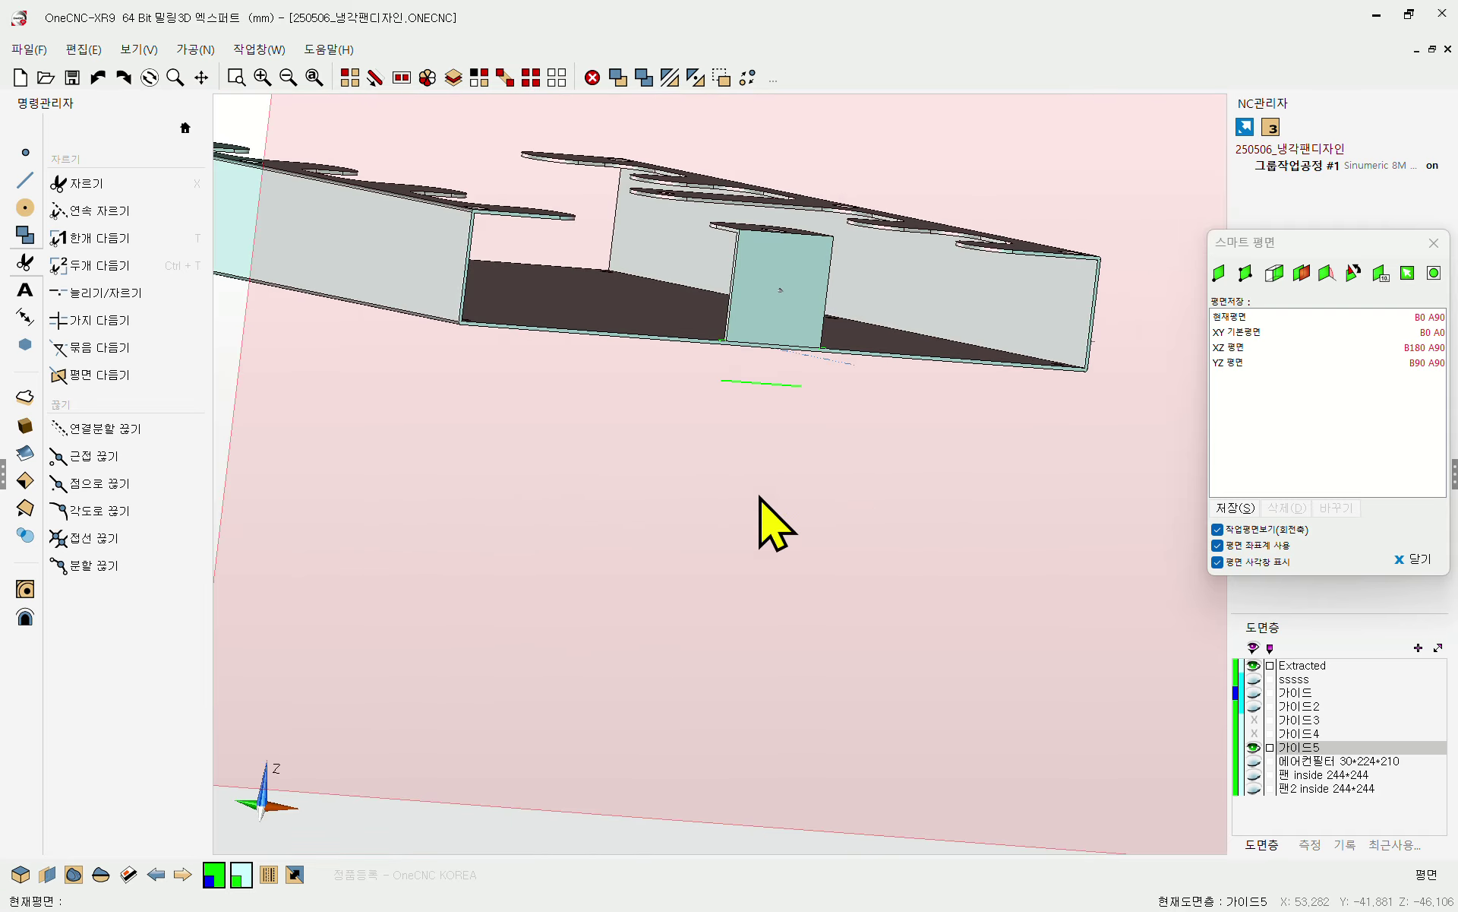
scroll(760, 497, "down", 3)
middle_click_drag(722, 586, 722, 569)
scroll(752, 566, "up", 3)
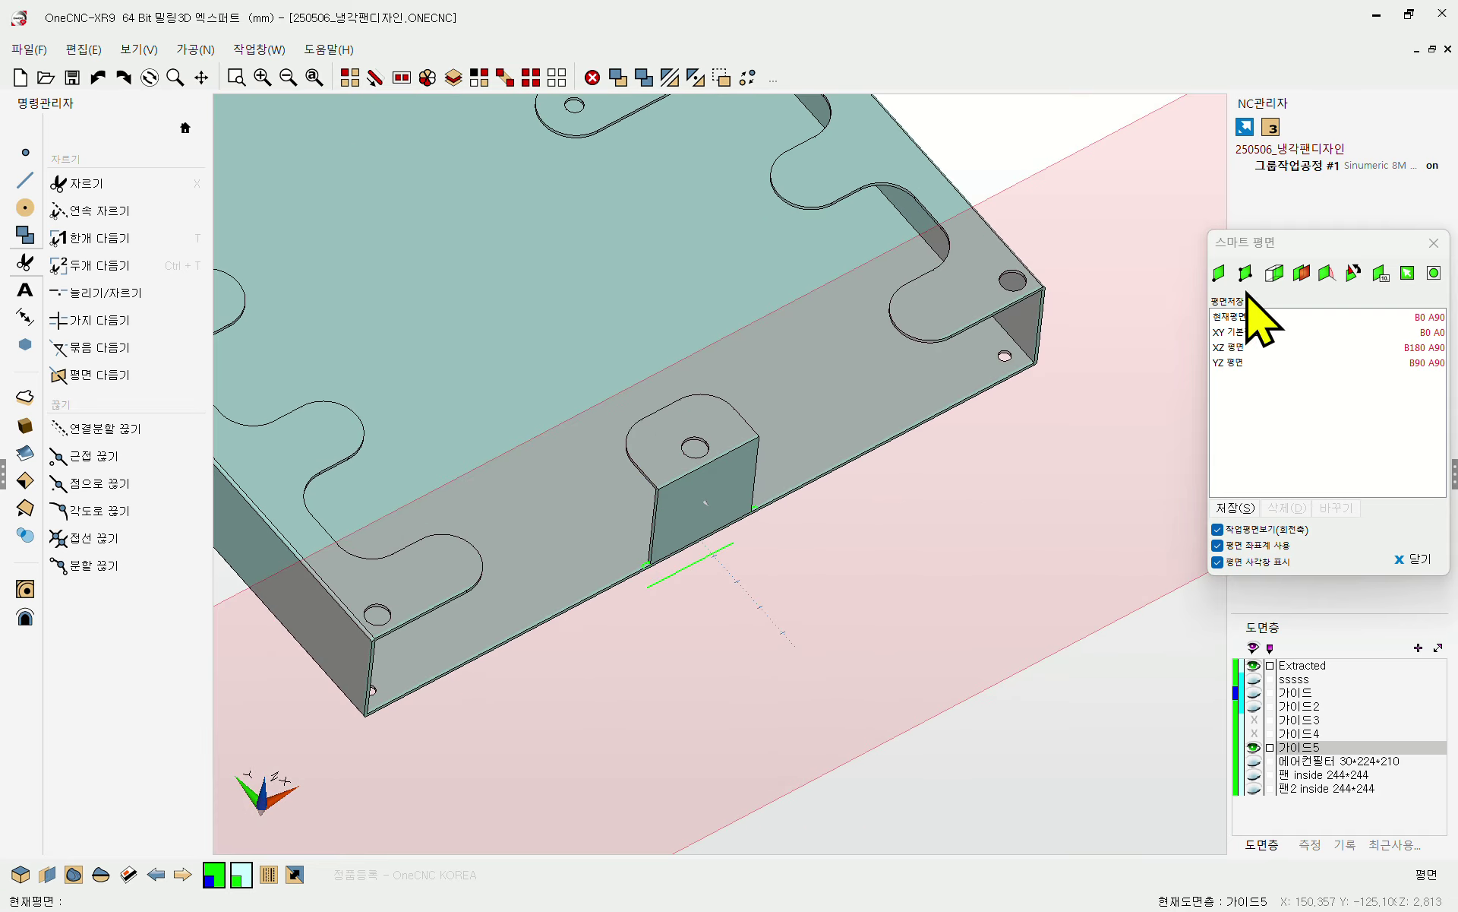
left_click(534, 363)
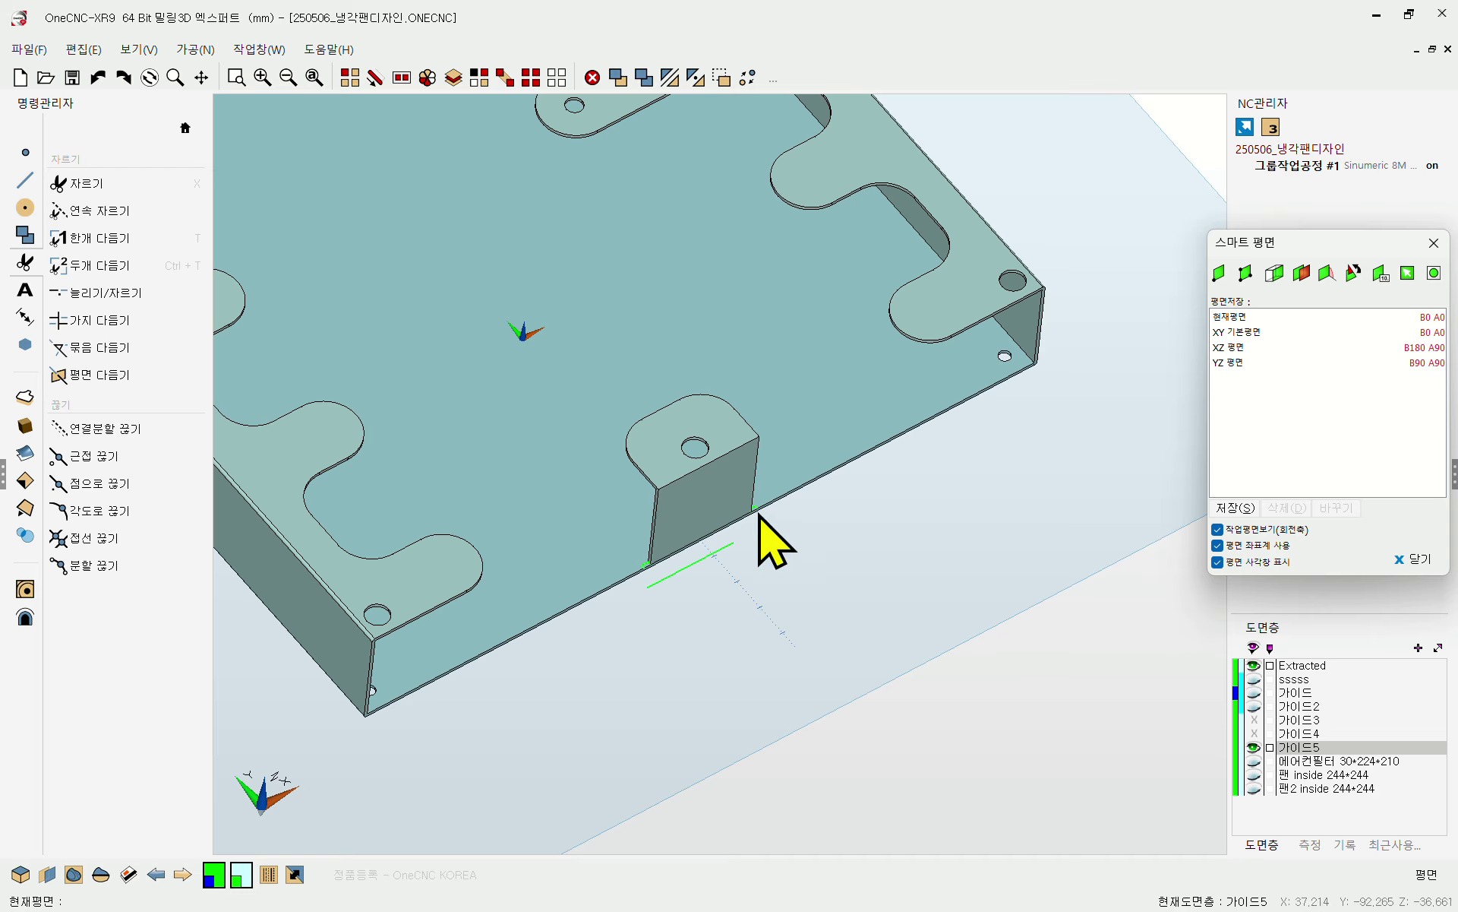
- Try again to trim the notch edges to the drawn line on the XY plane with 한개 다듬기
scroll(668, 562, "up", 3)
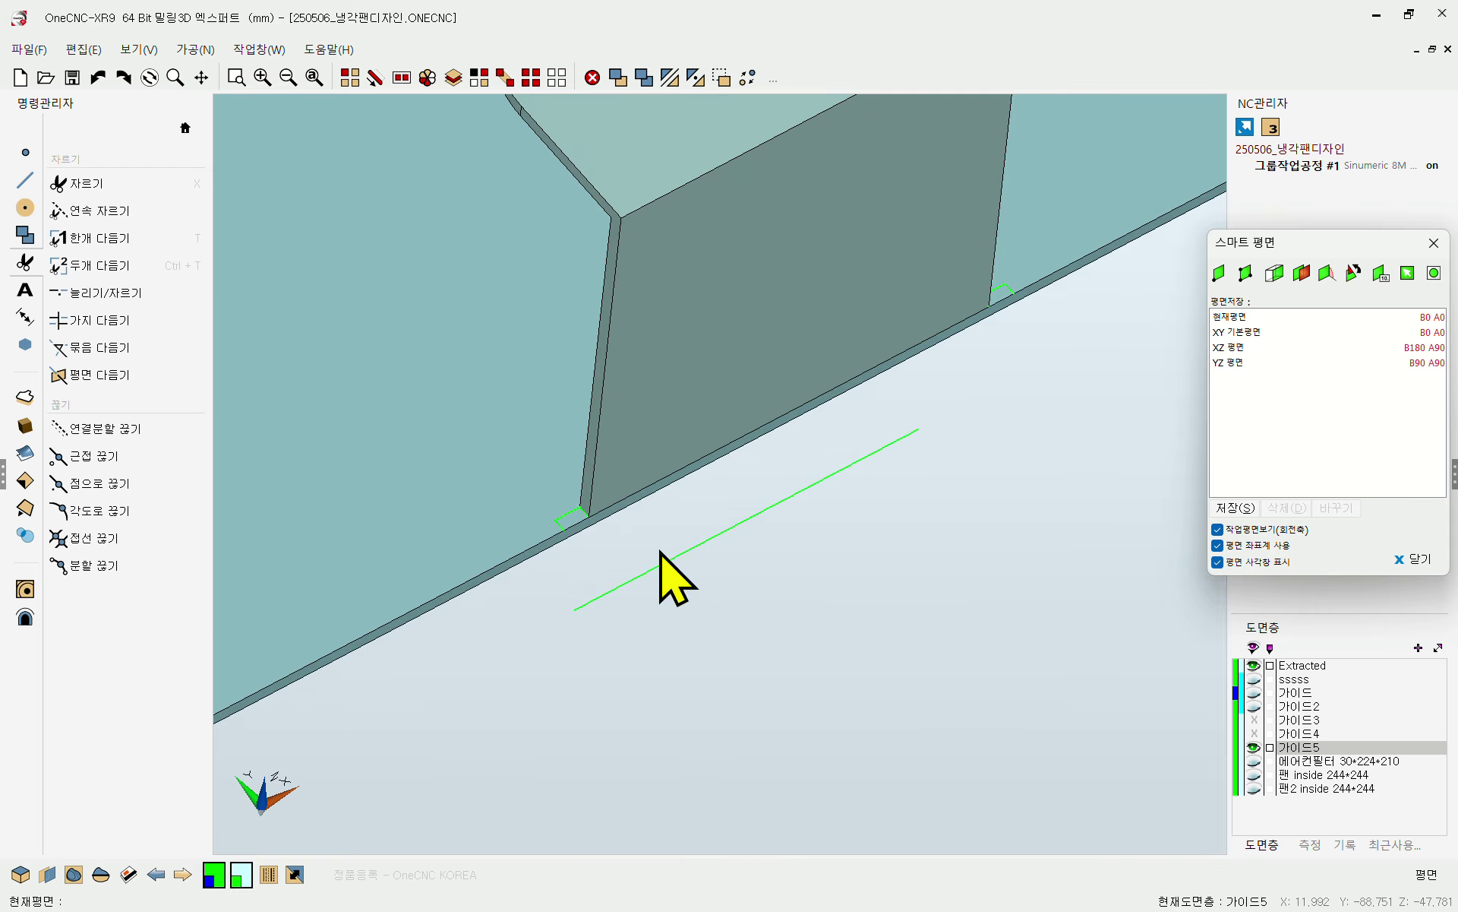
left_click(104, 205)
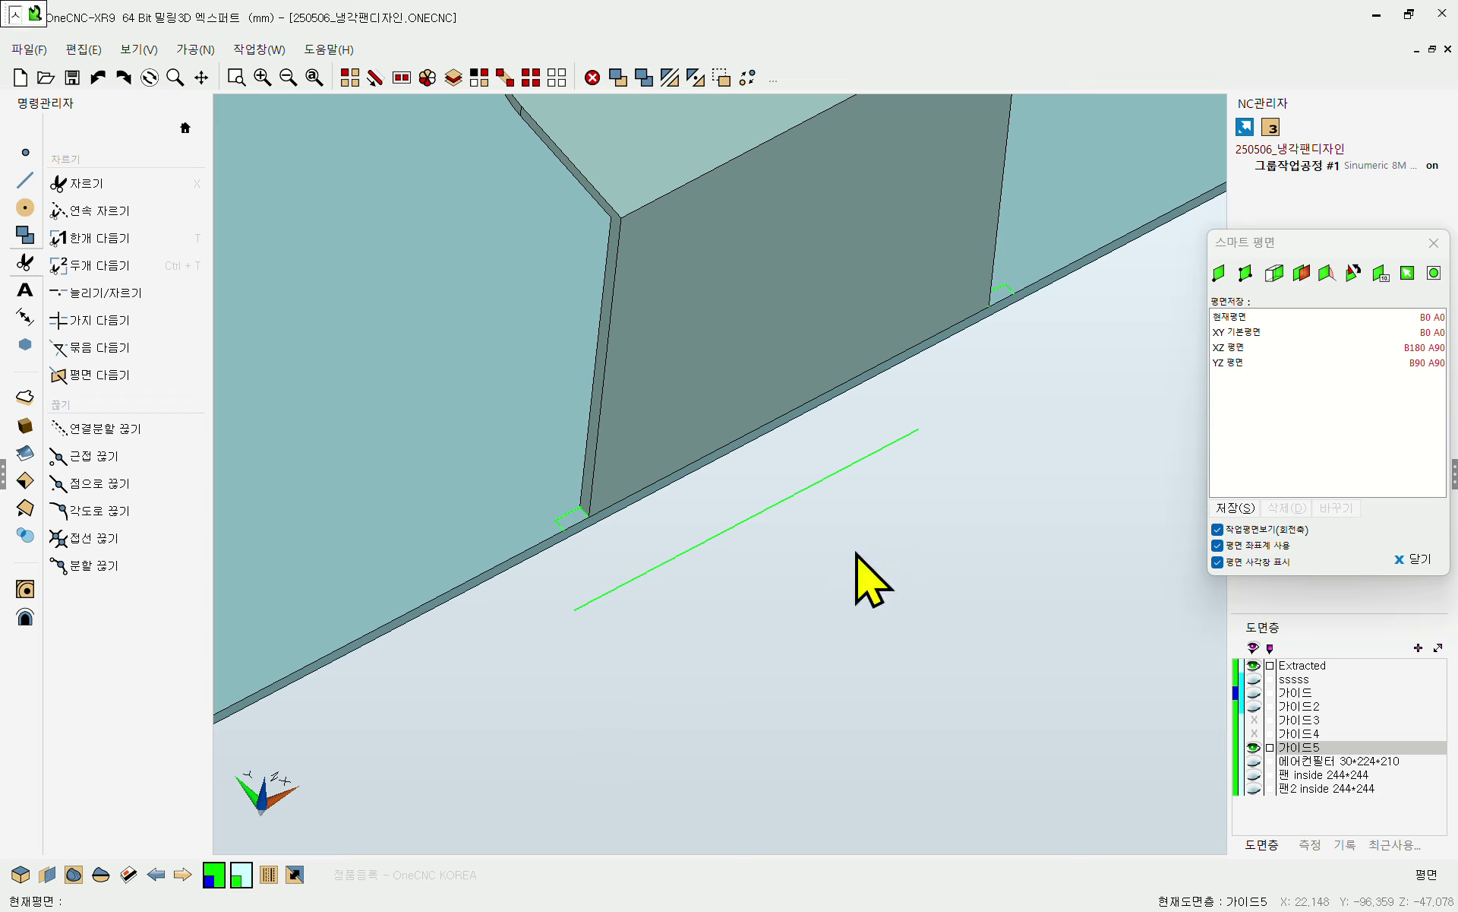
key("t")
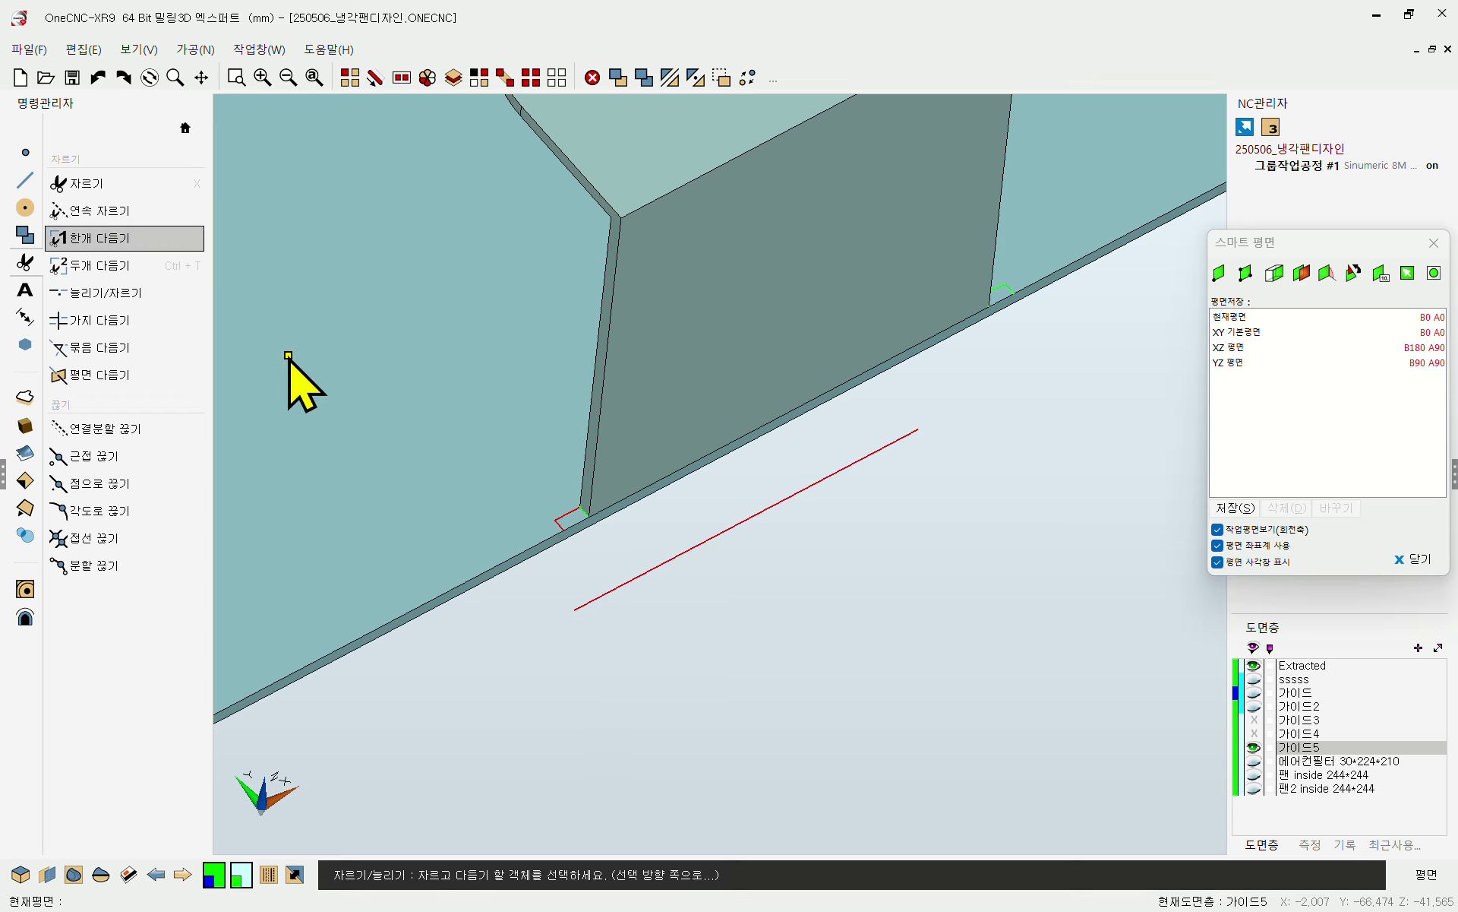
key("Escape")
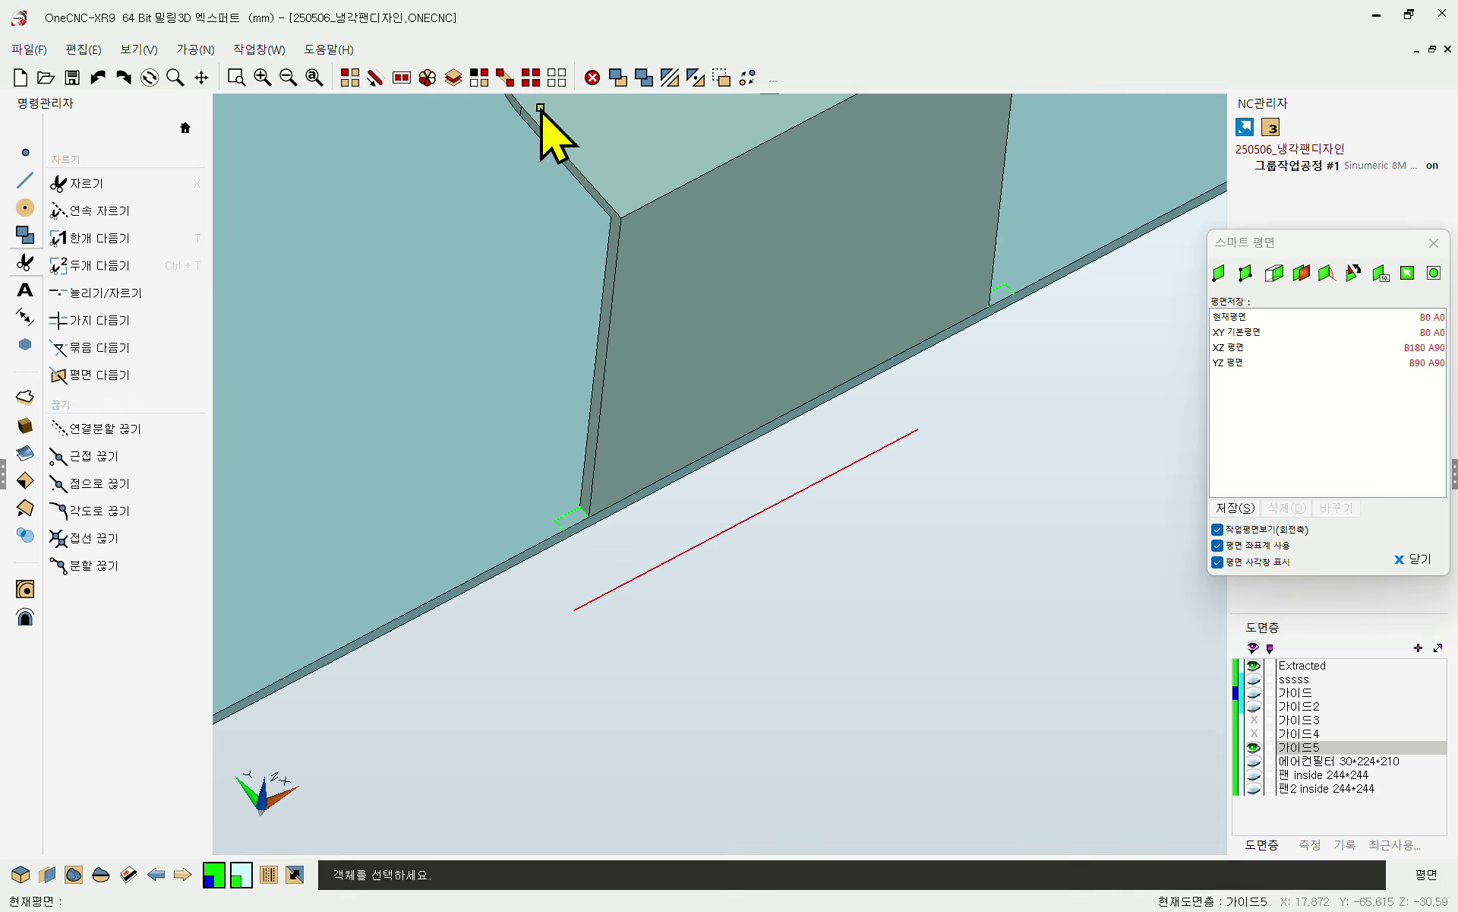
- Select all green entities by colour and project them onto the current plane with 스마트 투영, using the 평면 method without copying
left_click(481, 77)
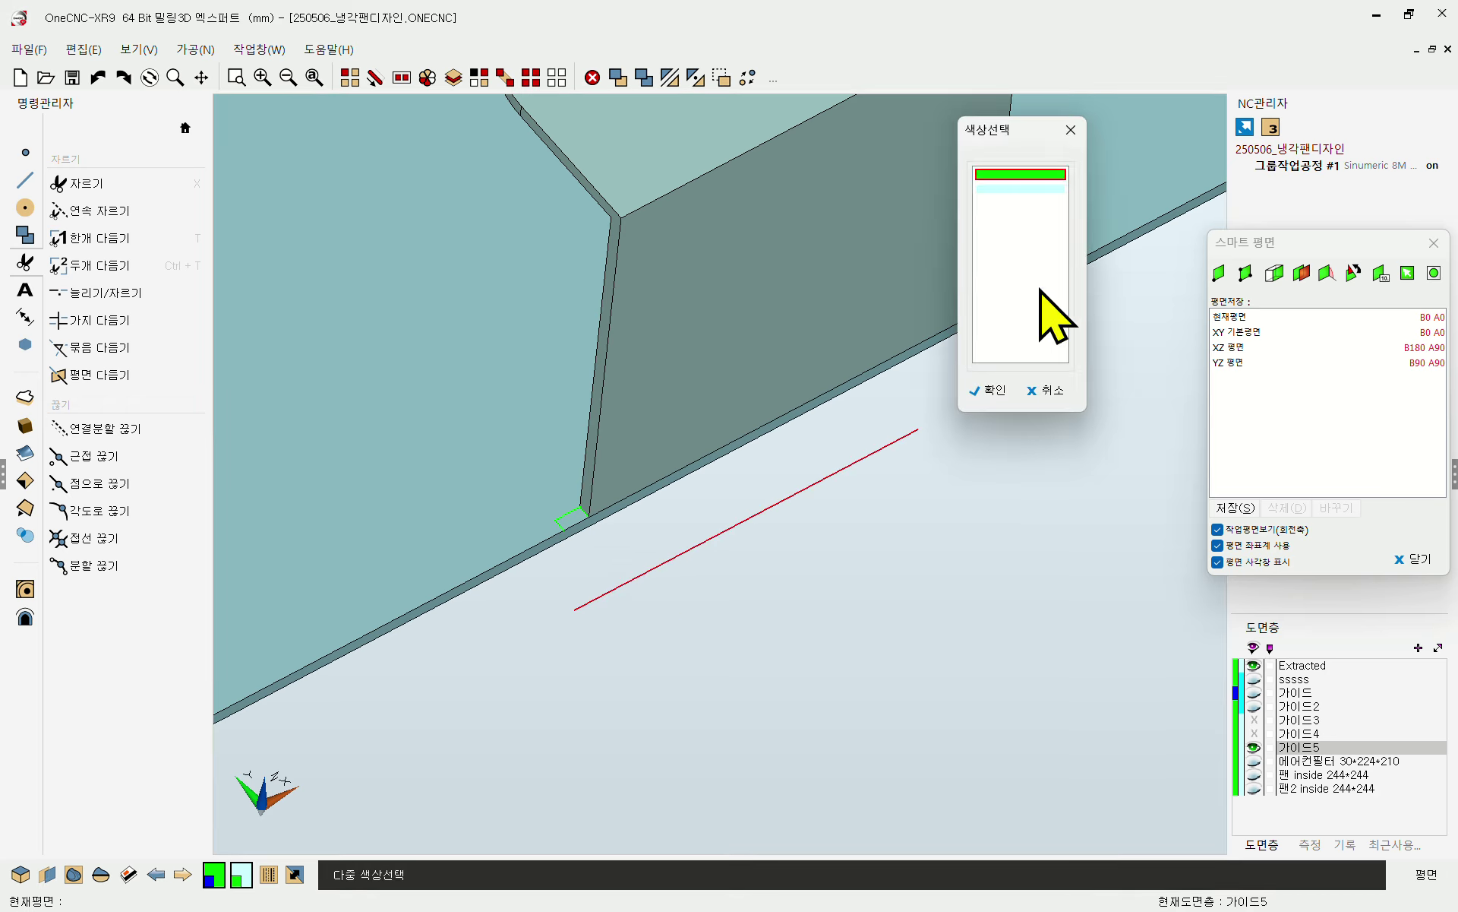
left_click(988, 391)
left_click(25, 237)
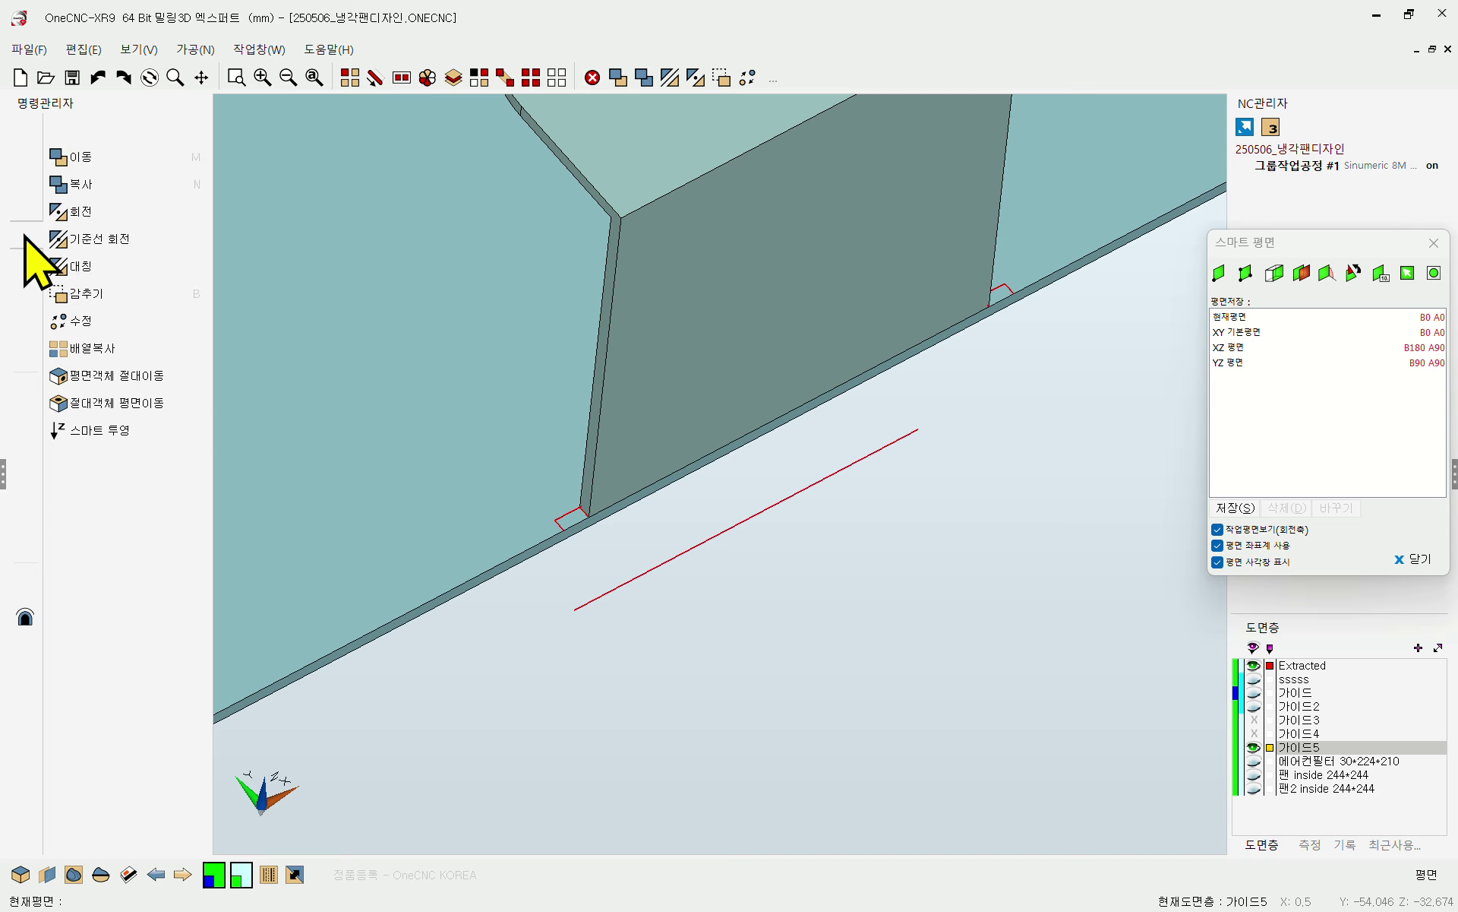
left_click(156, 431)
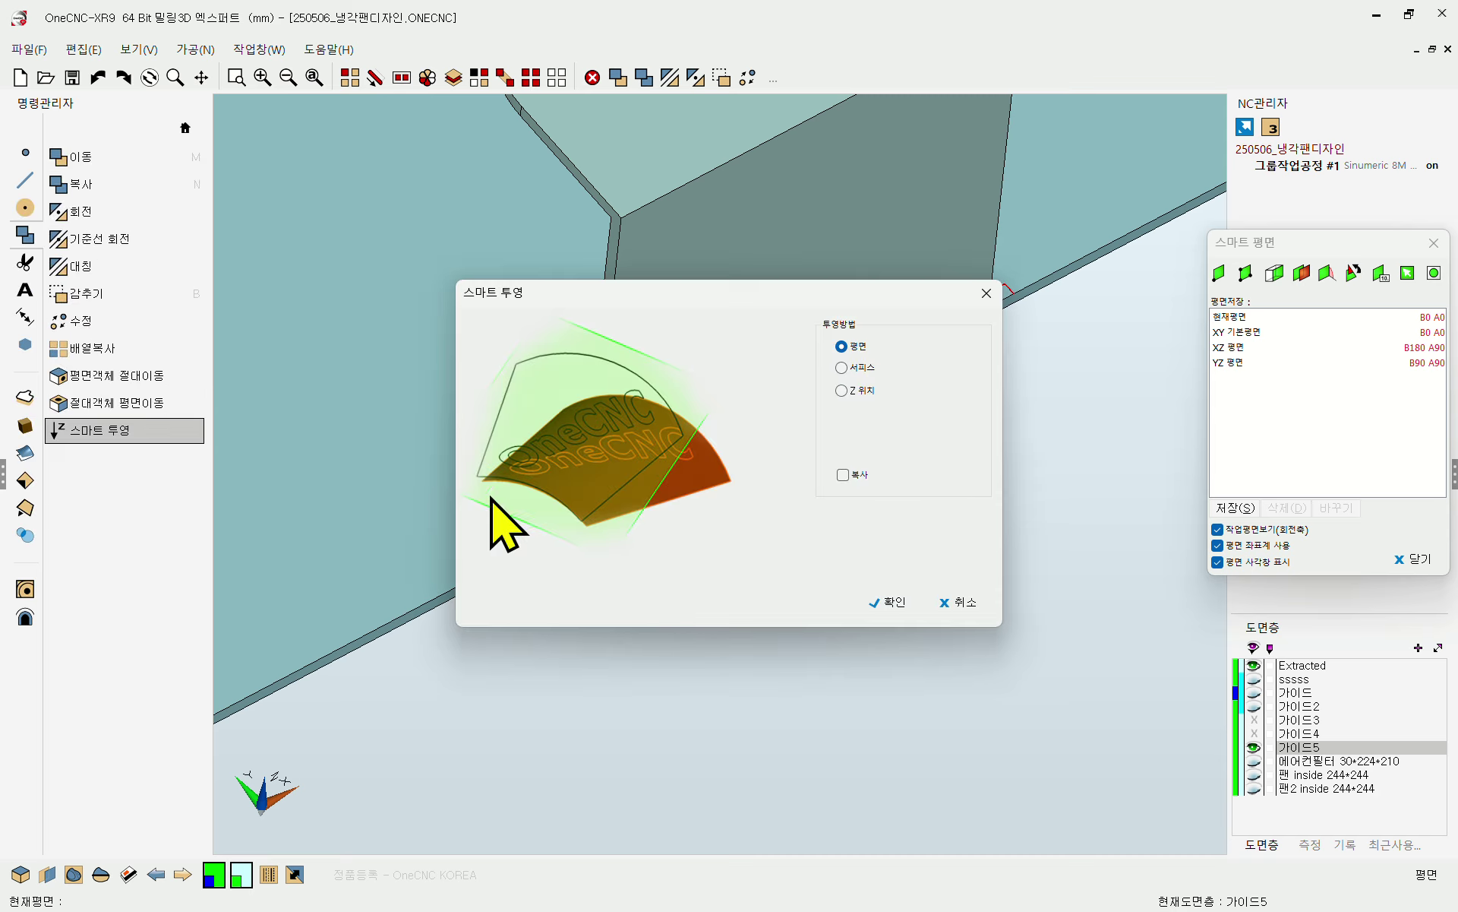
left_click(890, 602)
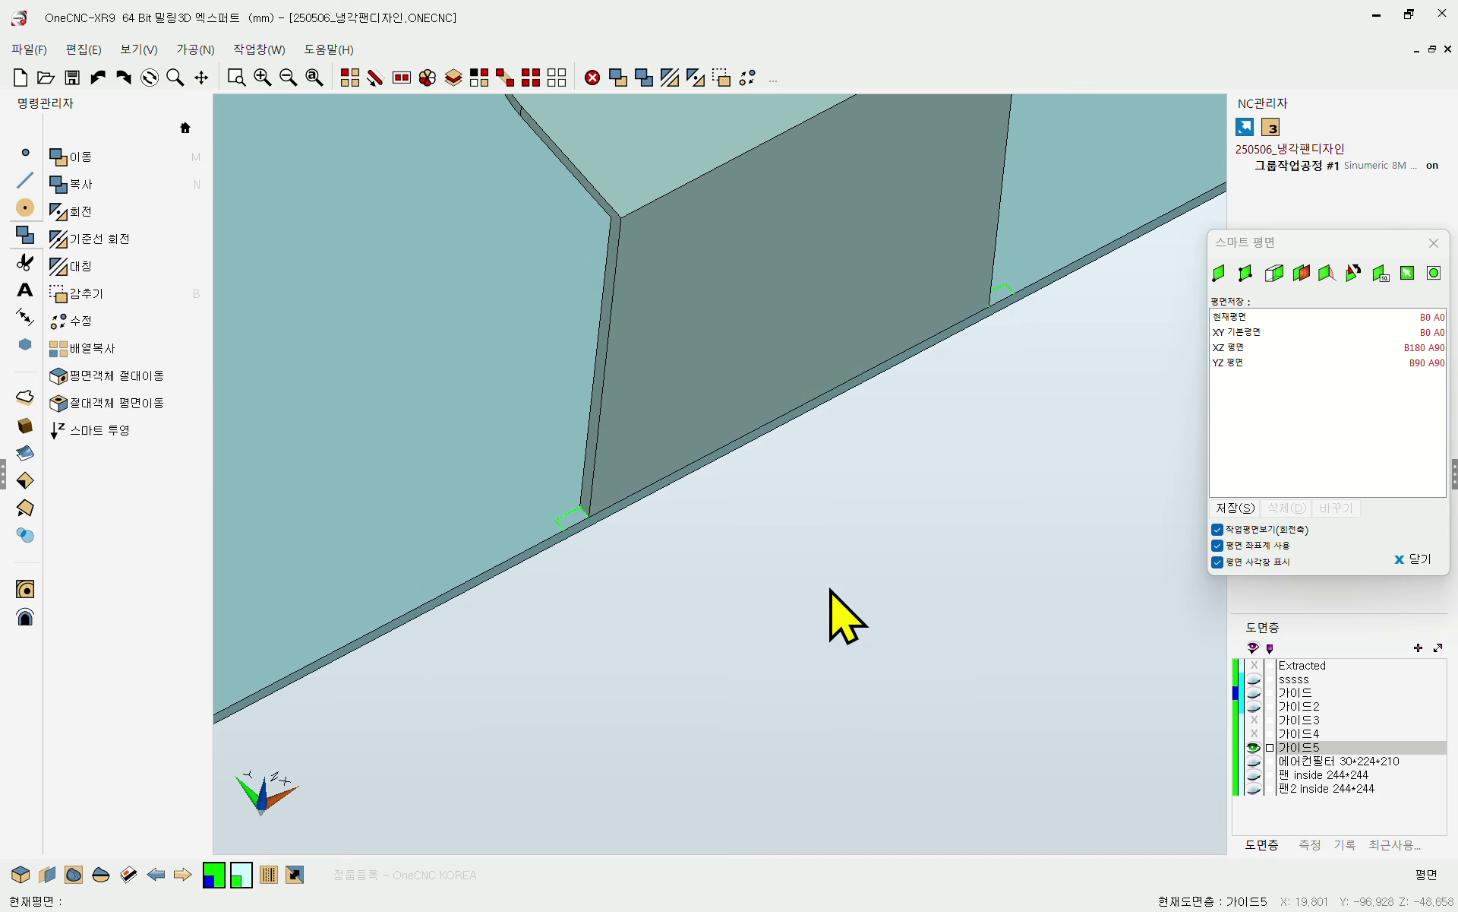
- Draw a horizontal line with 수직수평선 outside the guide's edge, parallel to the tab's base
scroll(706, 591, "down", 6)
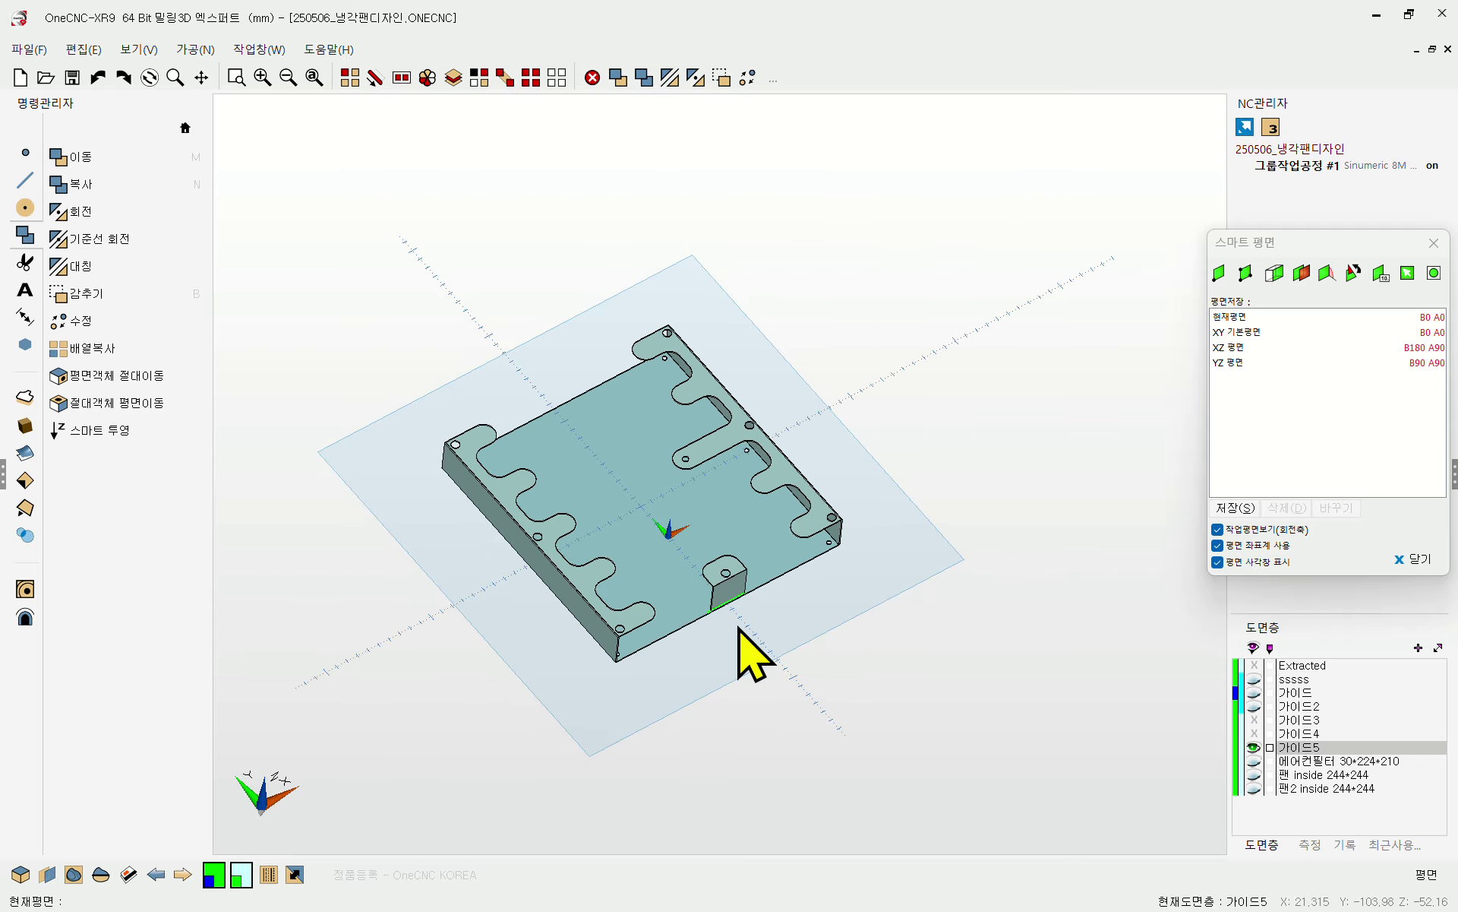
middle_click_drag(763, 571, 790, 497)
right_click(786, 657)
left_click(787, 659)
scroll(704, 396, "down", 3)
scroll(793, 493, "up", 5)
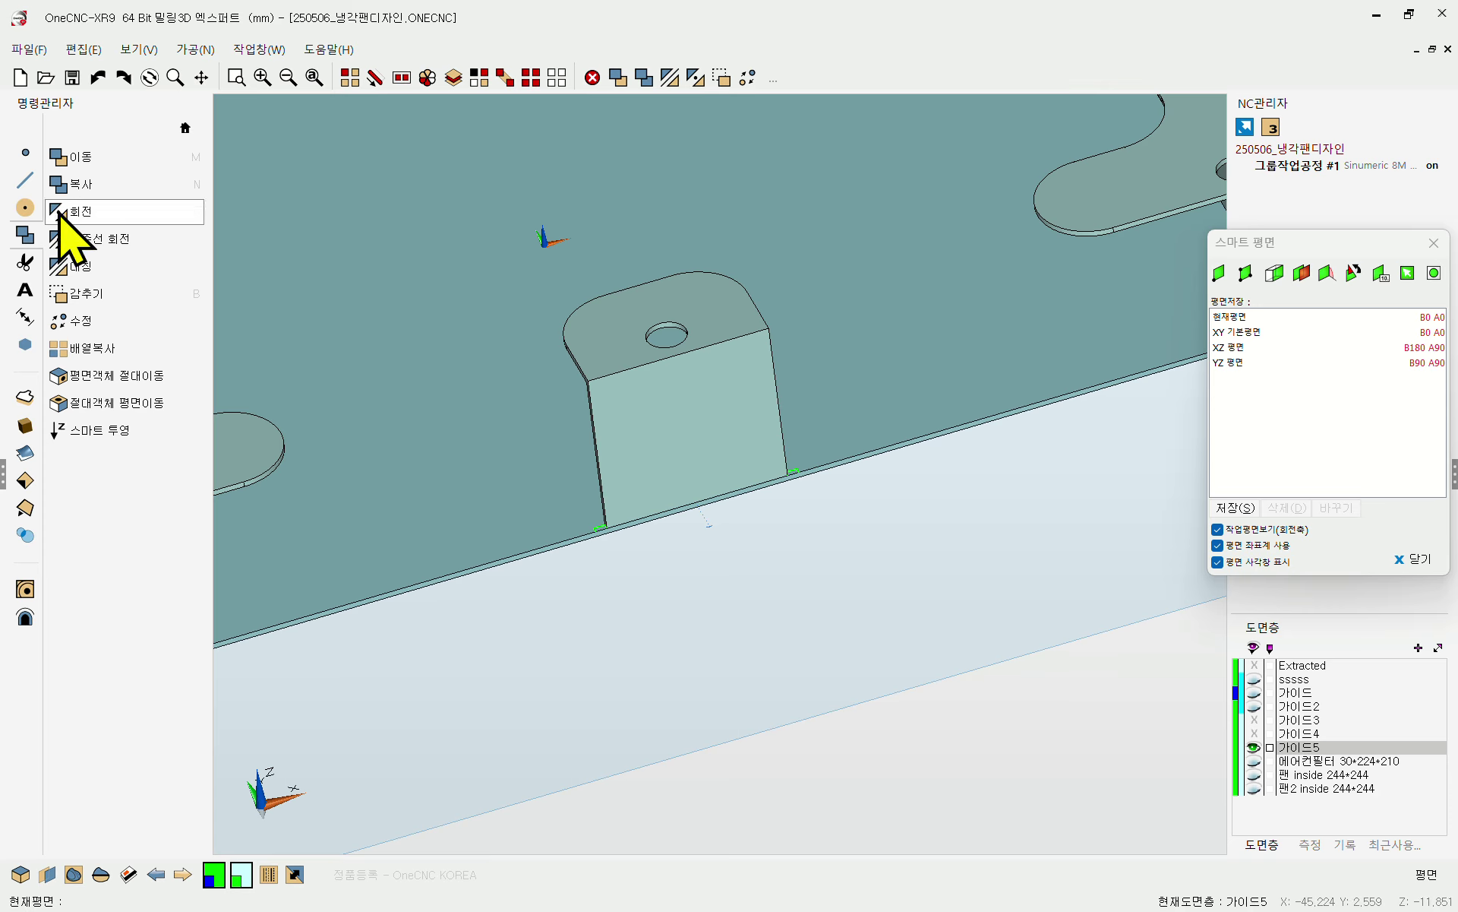
left_click(26, 180)
left_click(106, 267)
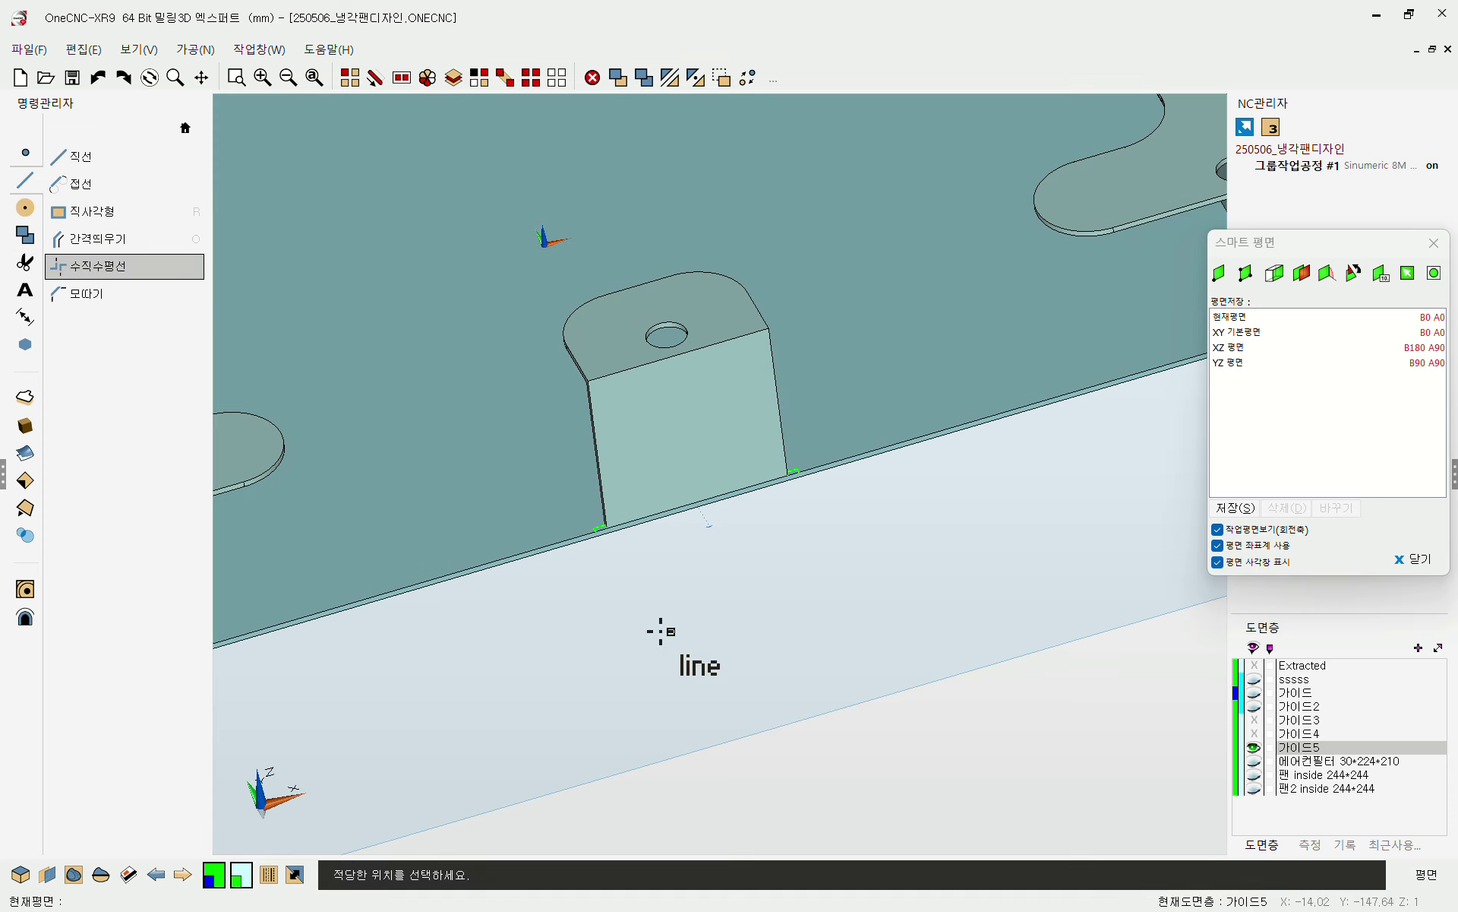
left_click(600, 621)
left_click(818, 562)
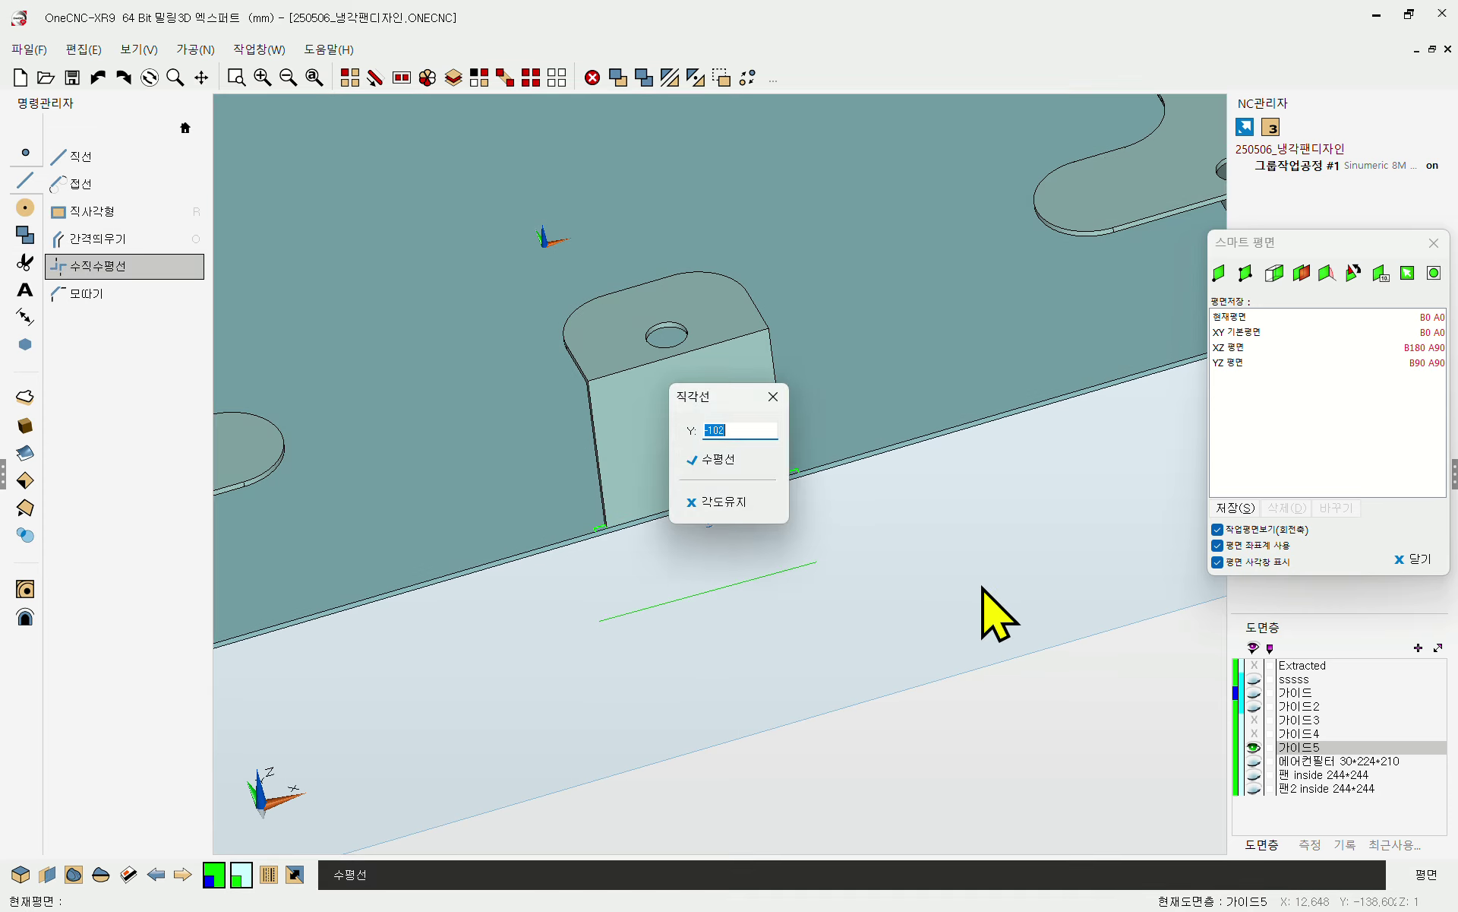
left_click(731, 465)
key("Escape")
- Extend the outer edge of the tab's left notch out to the new horizontal line with 한개 다듬기
scroll(646, 542, "up", 3)
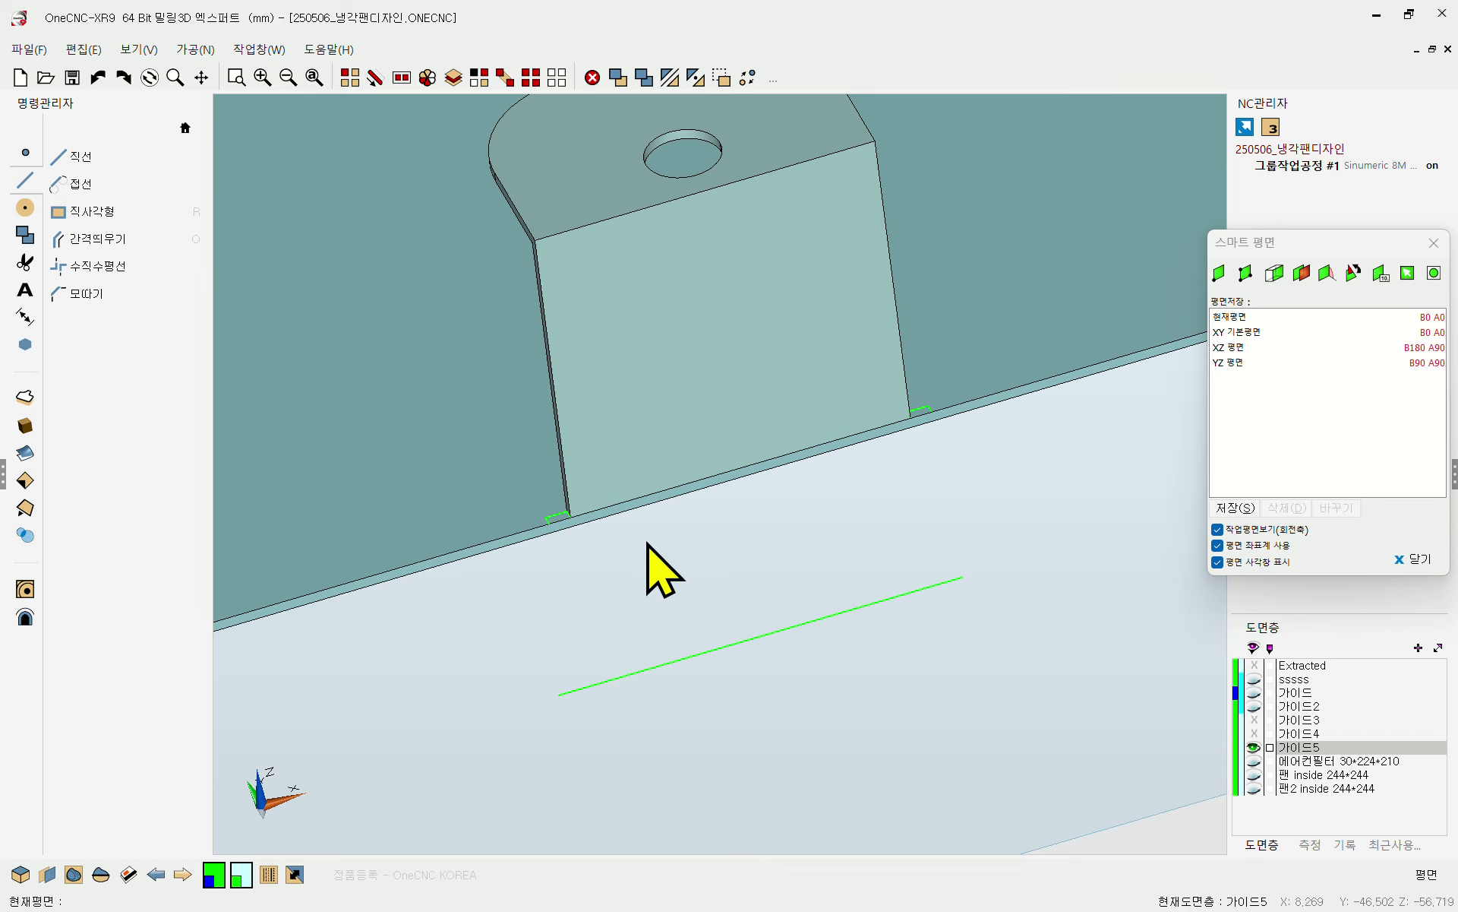
key("t")
left_click(569, 691)
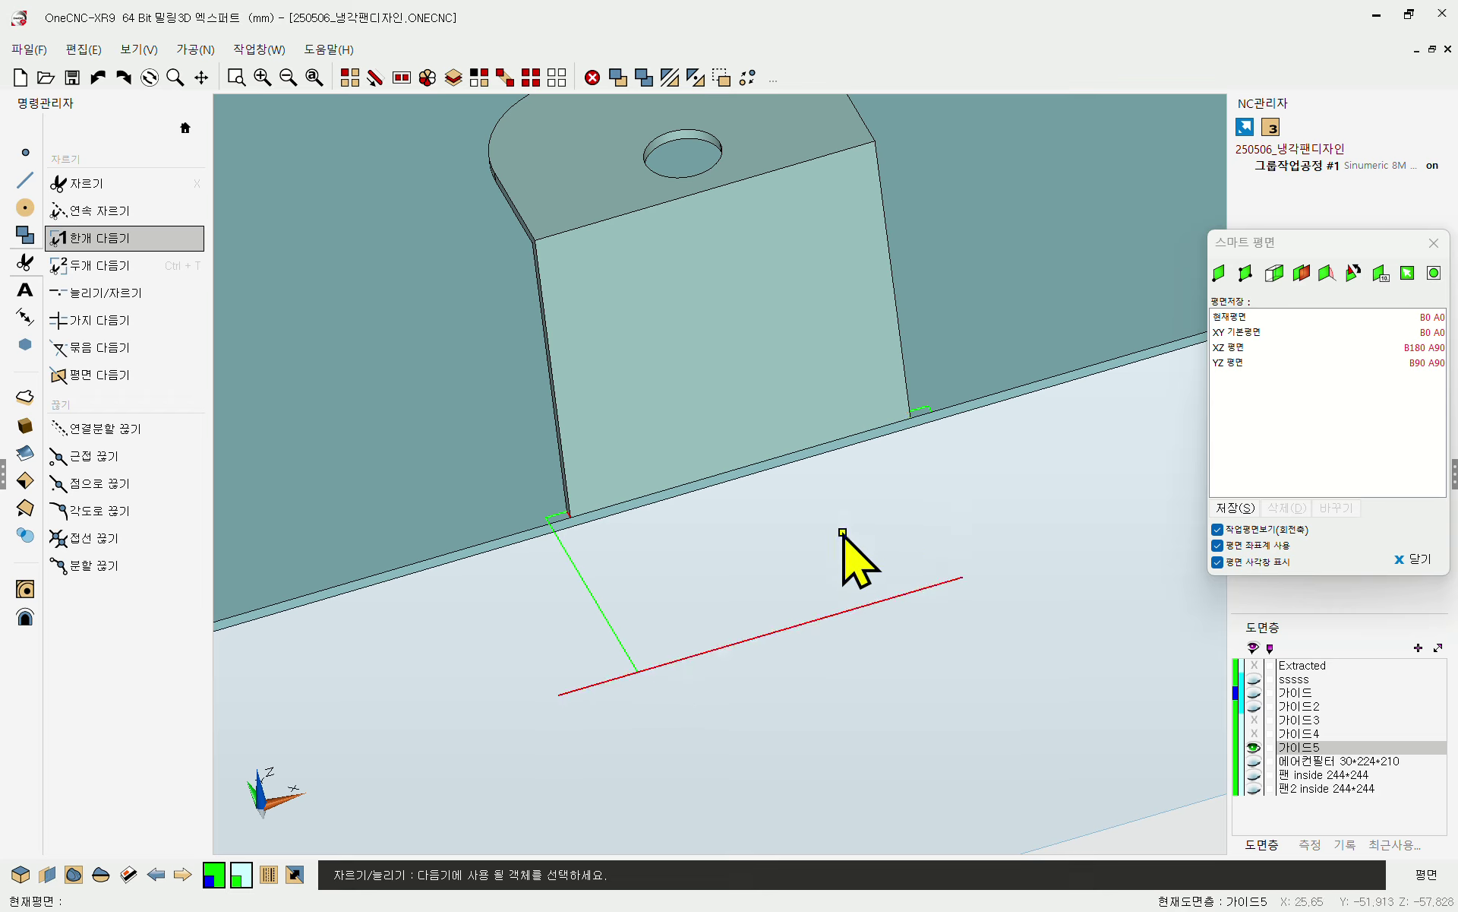
- Extend the outer edge of the tab's right notch out to the level of the horizontal line with 한개 다듬기
left_click(931, 589)
left_click(936, 411)
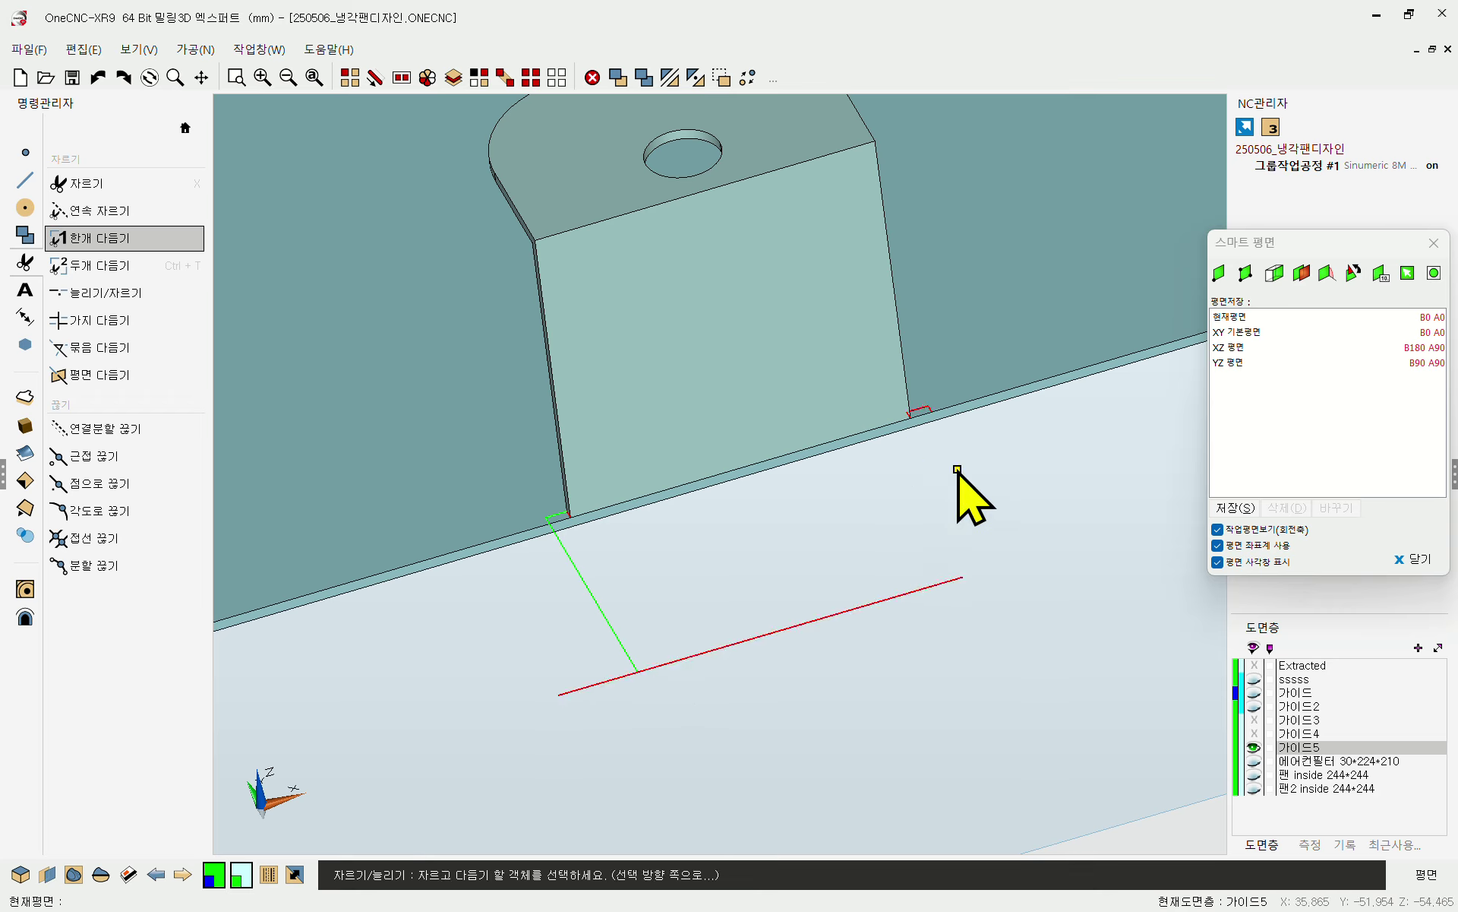
key("Escape")
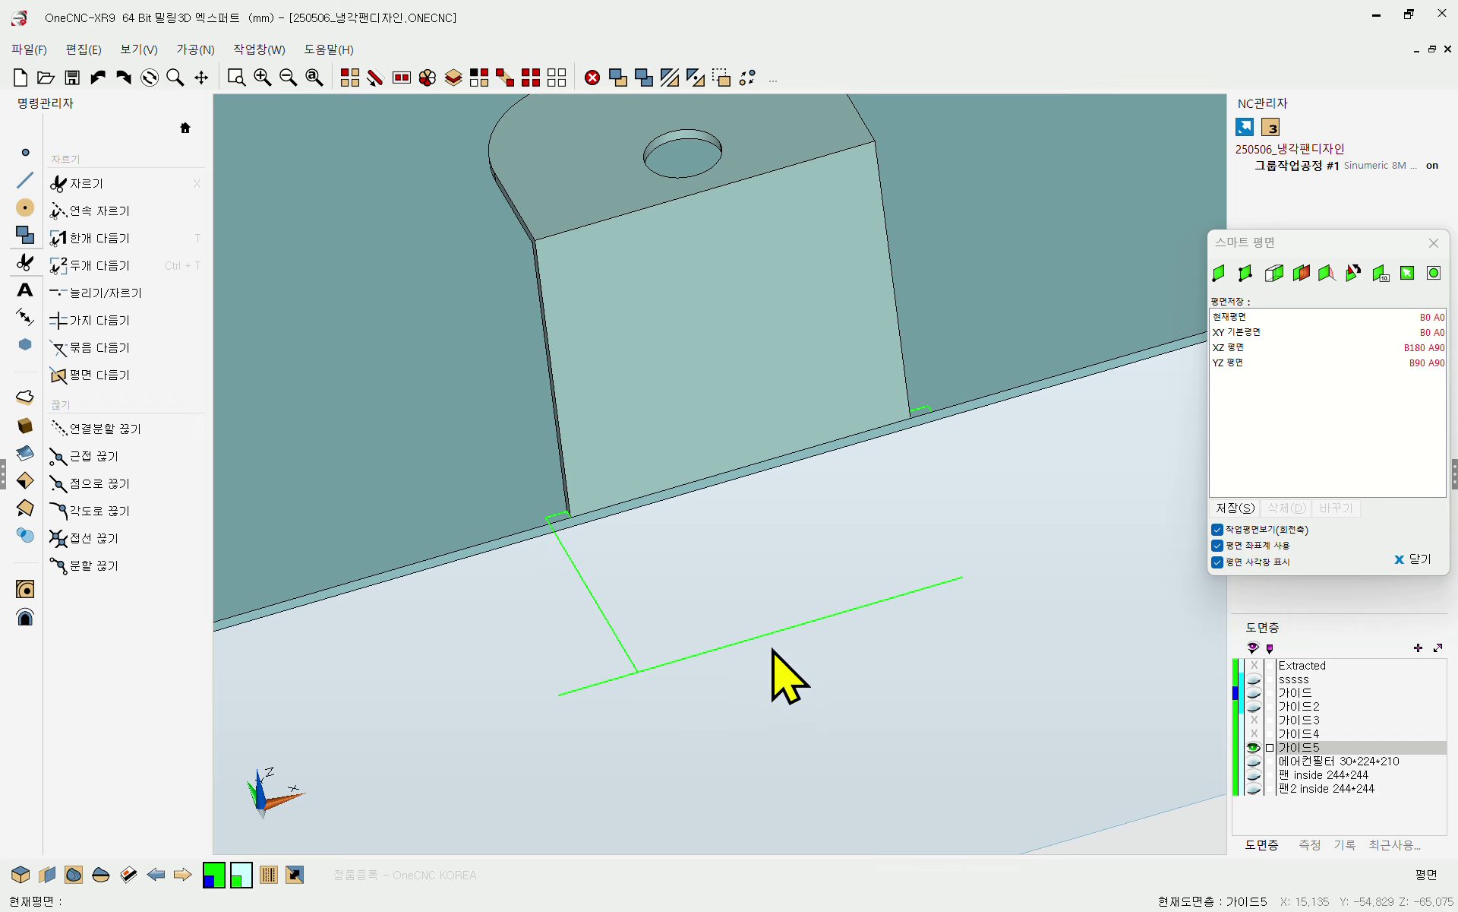
key("t")
left_click(936, 418)
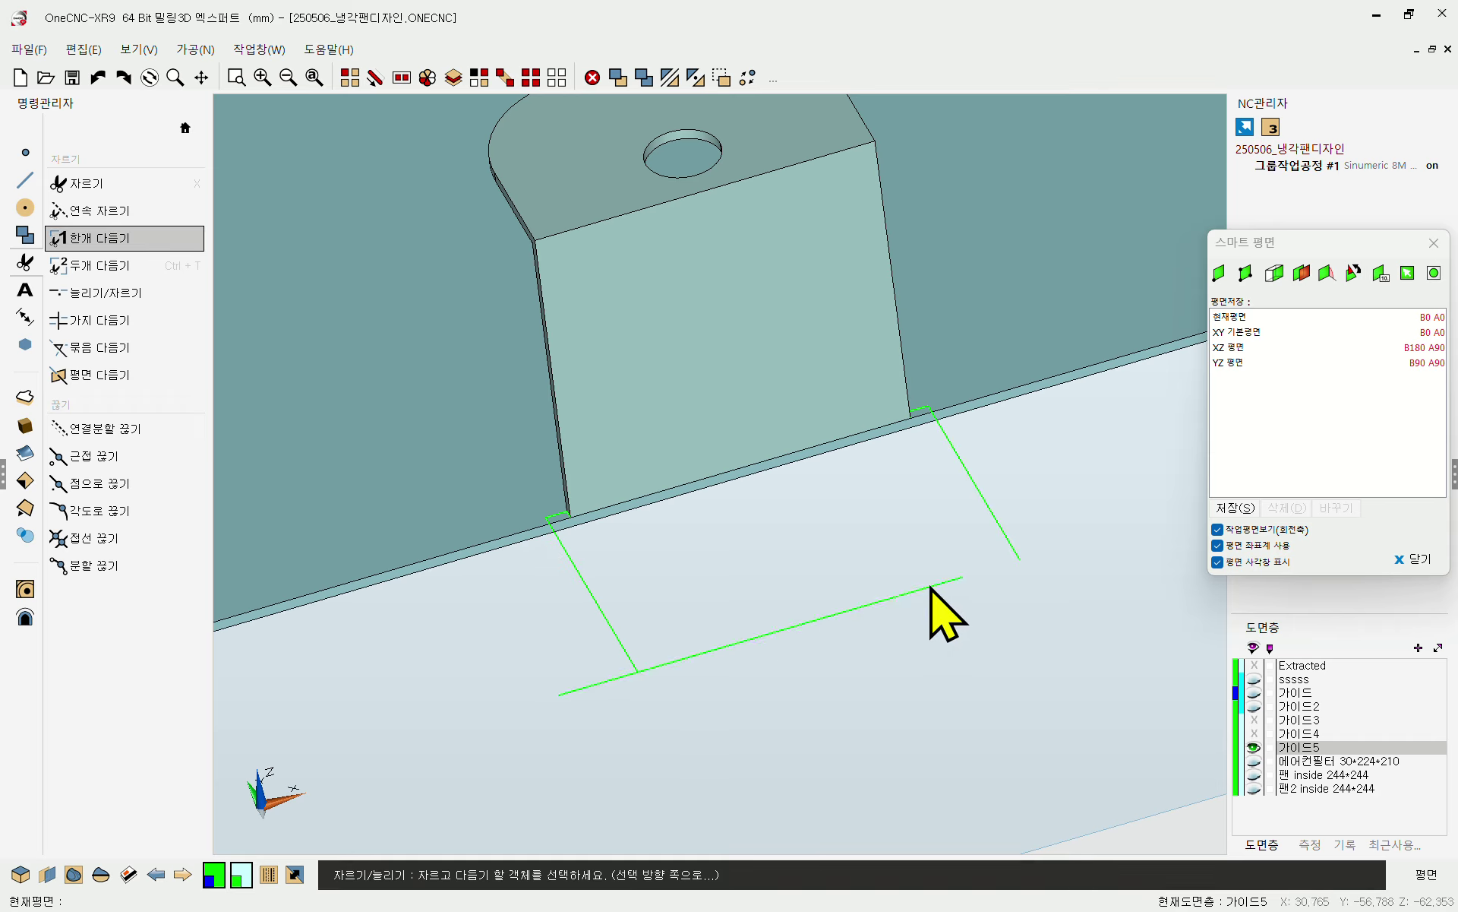
- Join the outer horizontal line to both extended notch edges with 두개 다듬기, forming sharp outer corners
left_click(931, 585)
key("ctrl+t")
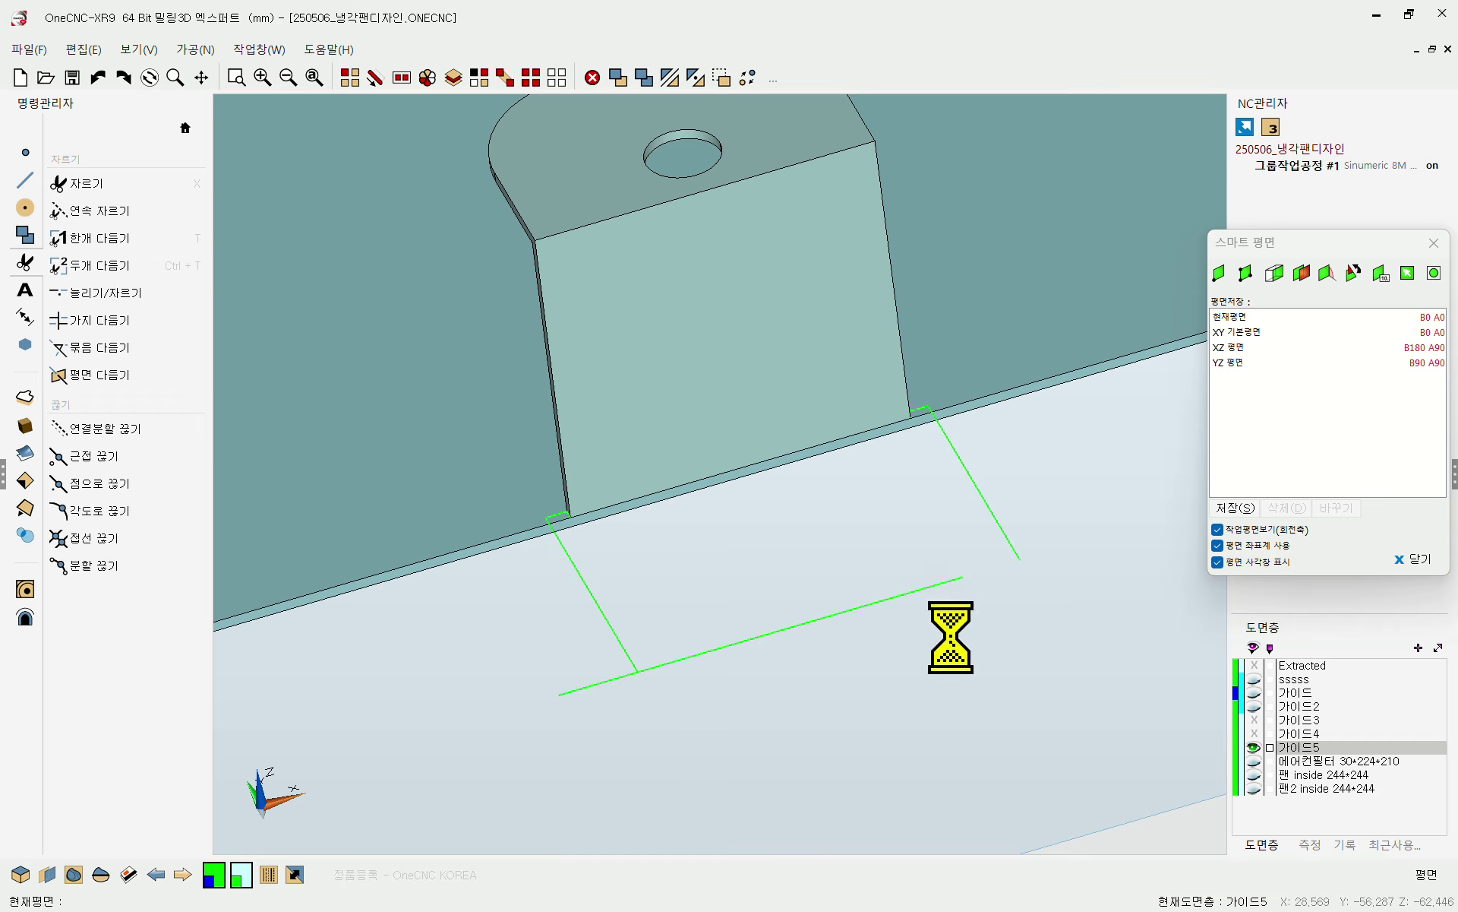
left_click(912, 587)
left_click(966, 529)
left_click(621, 607)
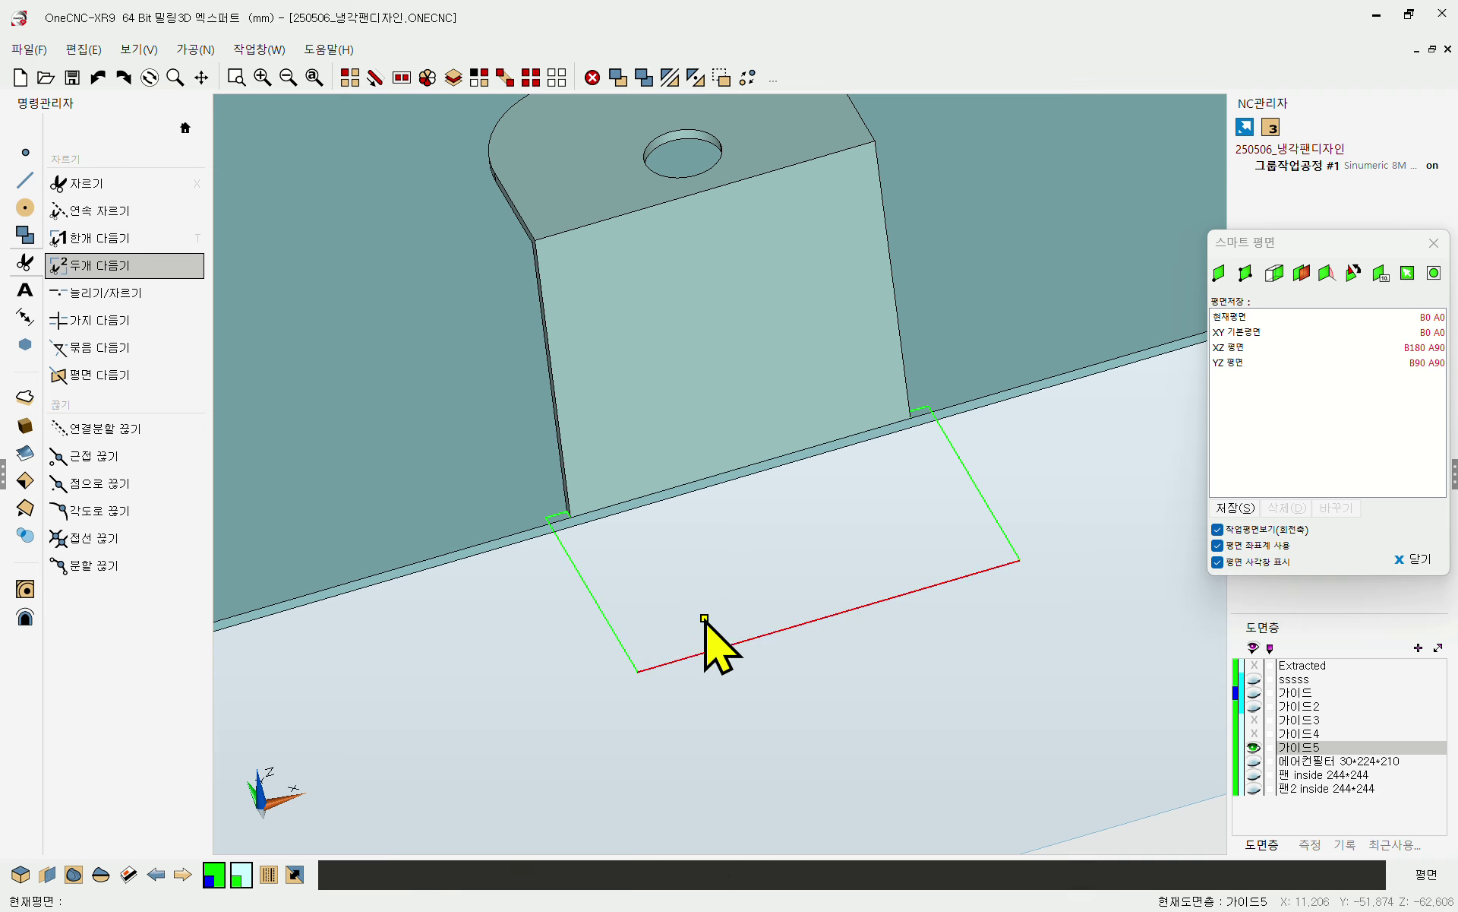
left_click(705, 636)
- Draw a second horizontal line between the tab's base and the outer line, inside the profile
scroll(653, 552, "up", 3)
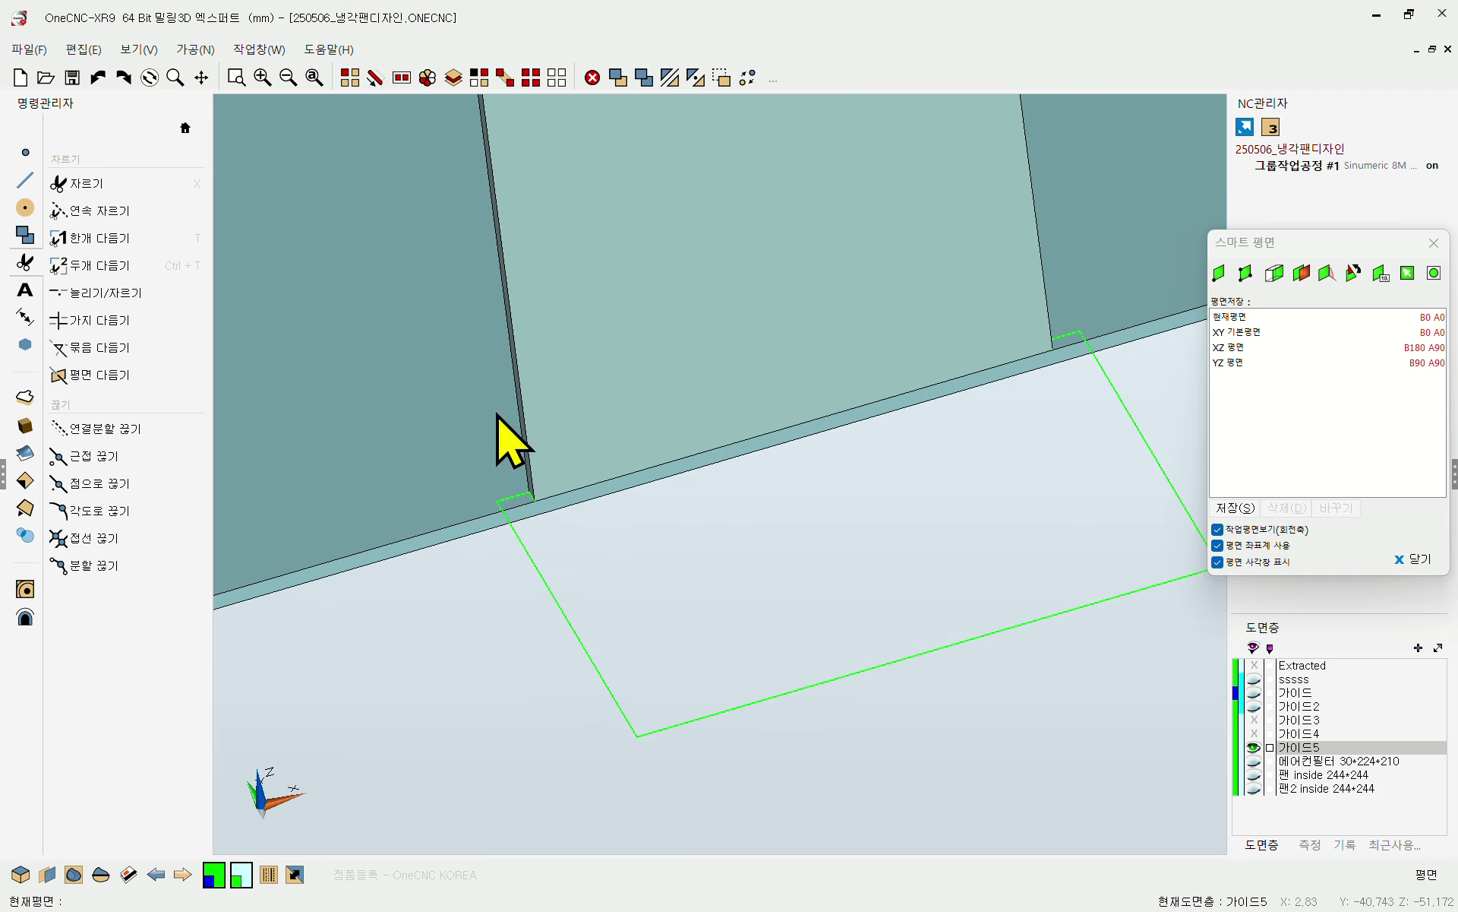
left_click(25, 180)
left_click(645, 590)
left_click(1017, 483)
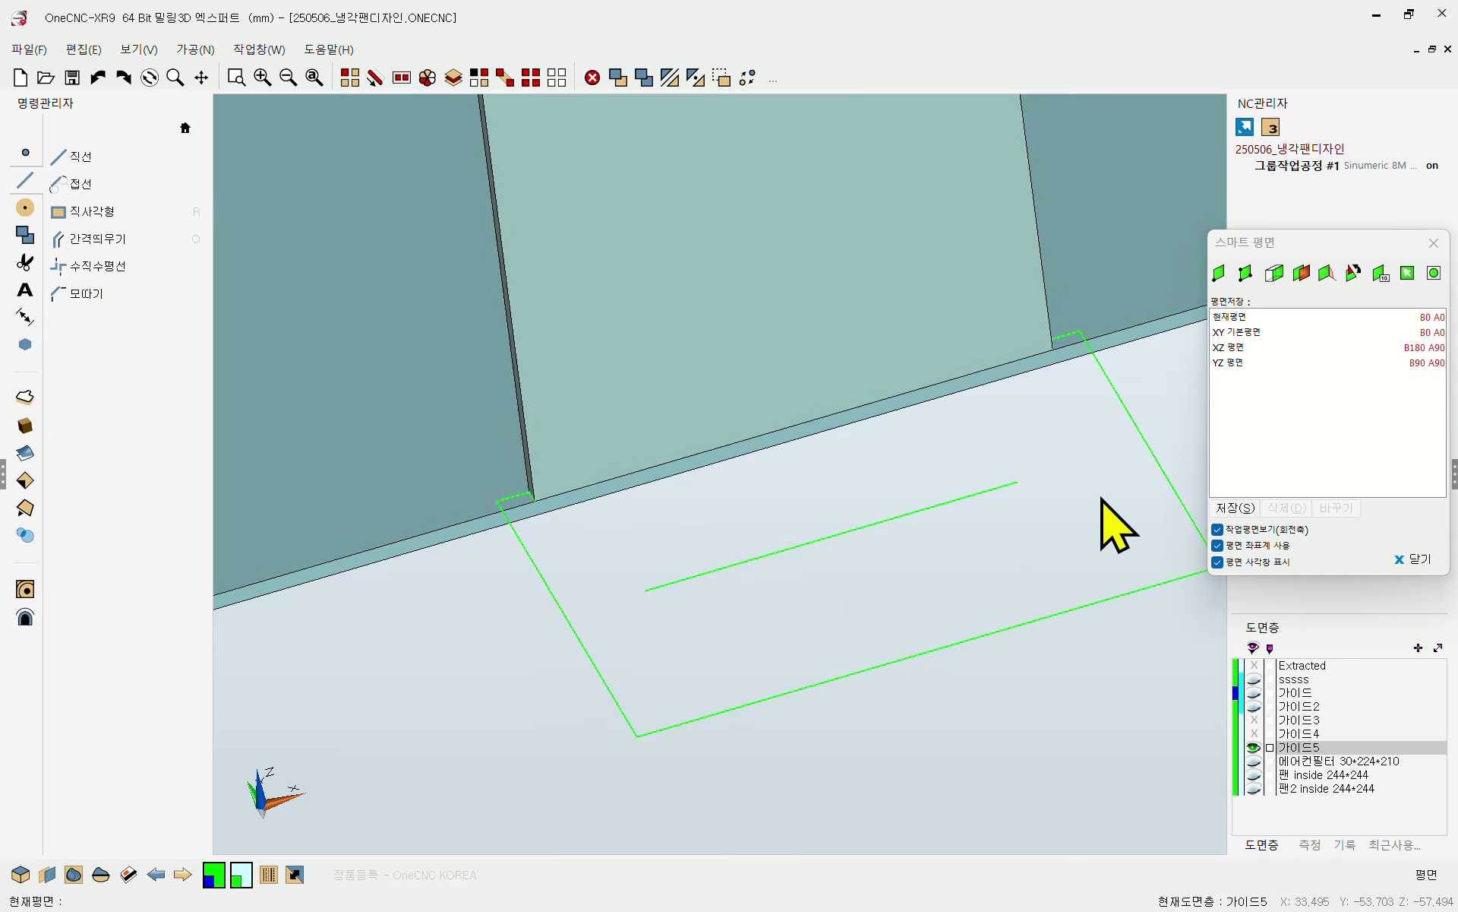
- Join the second horizontal line to the inner edges of both notches with 두개 다듬기 and save the file
key("y")
left_click(1053, 346)
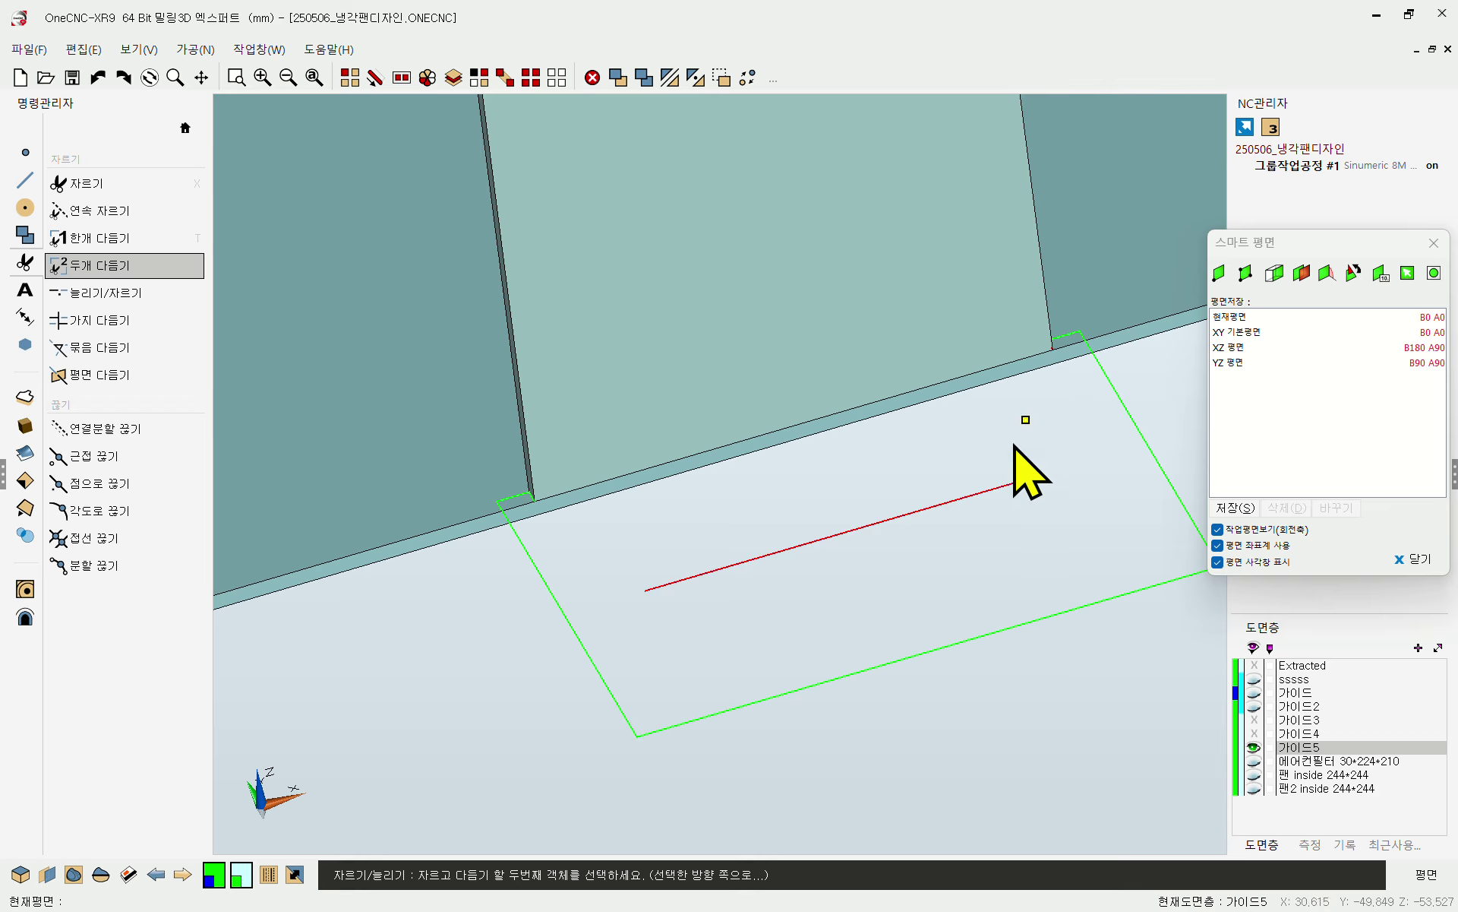
left_click(531, 497)
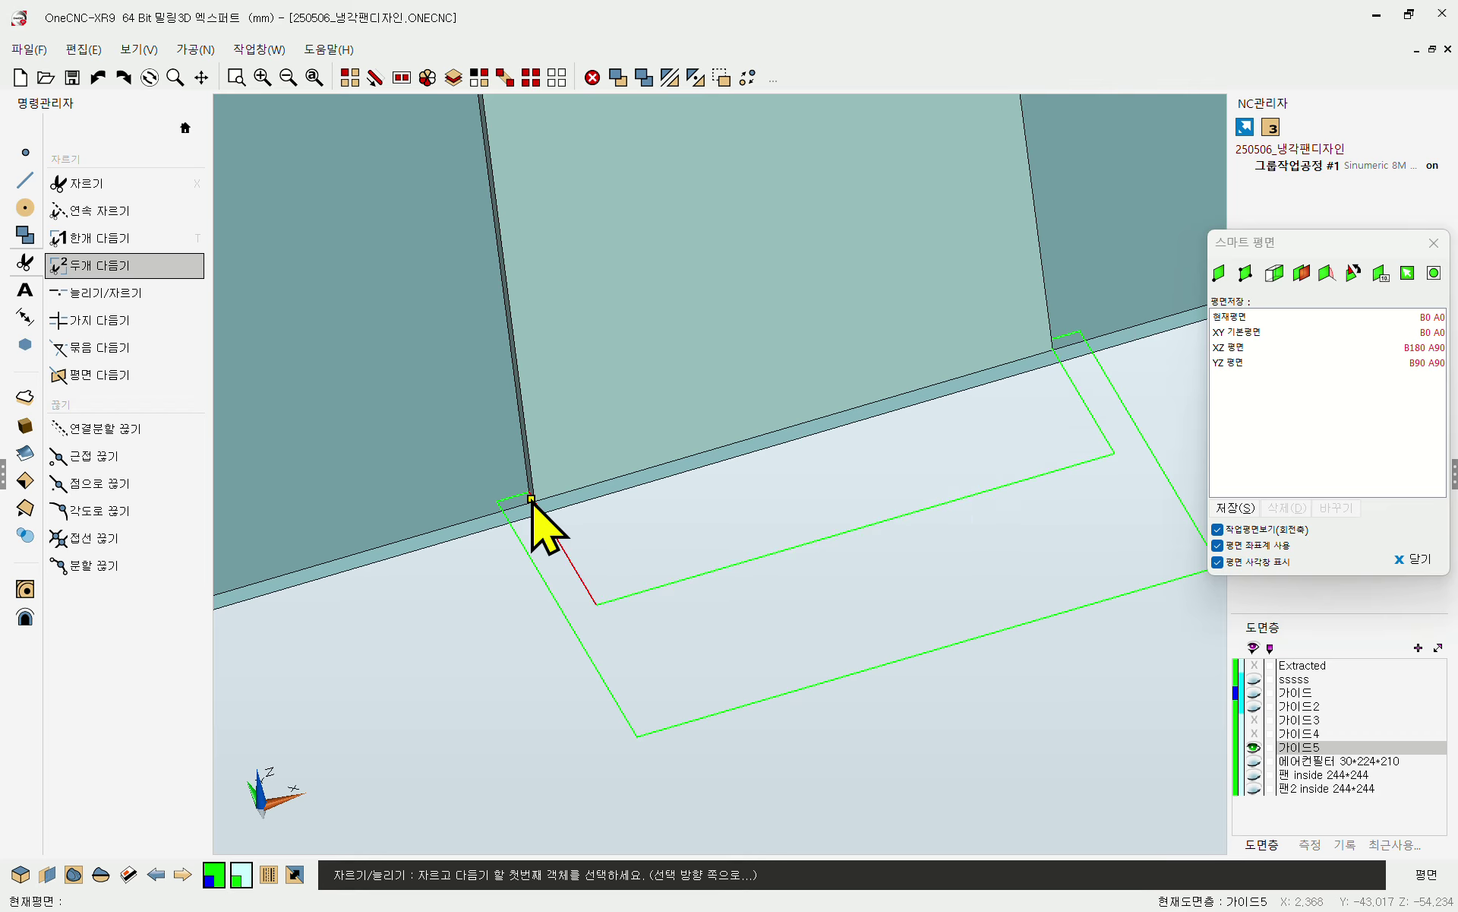
scroll(682, 555, "down", 1)
scroll(683, 554, "down", 3)
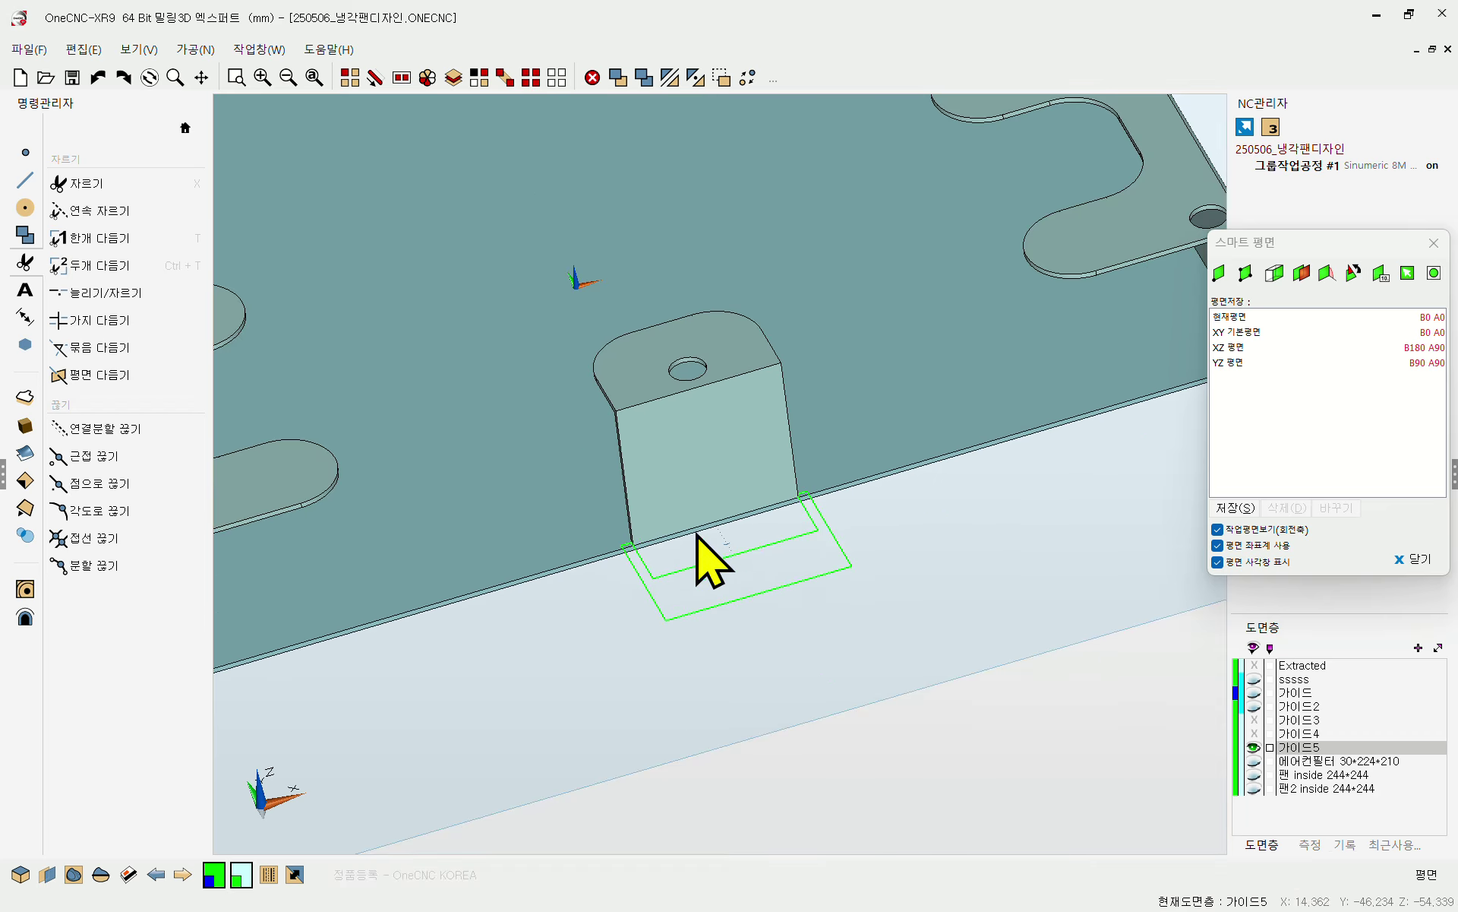
mouse_move(752, 539)
middle_mouse_down()
mouse_move(761, 495)
mouse_move(707, 521)
mouse_move(755, 547)
mouse_move(747, 509)
middle_mouse_up()
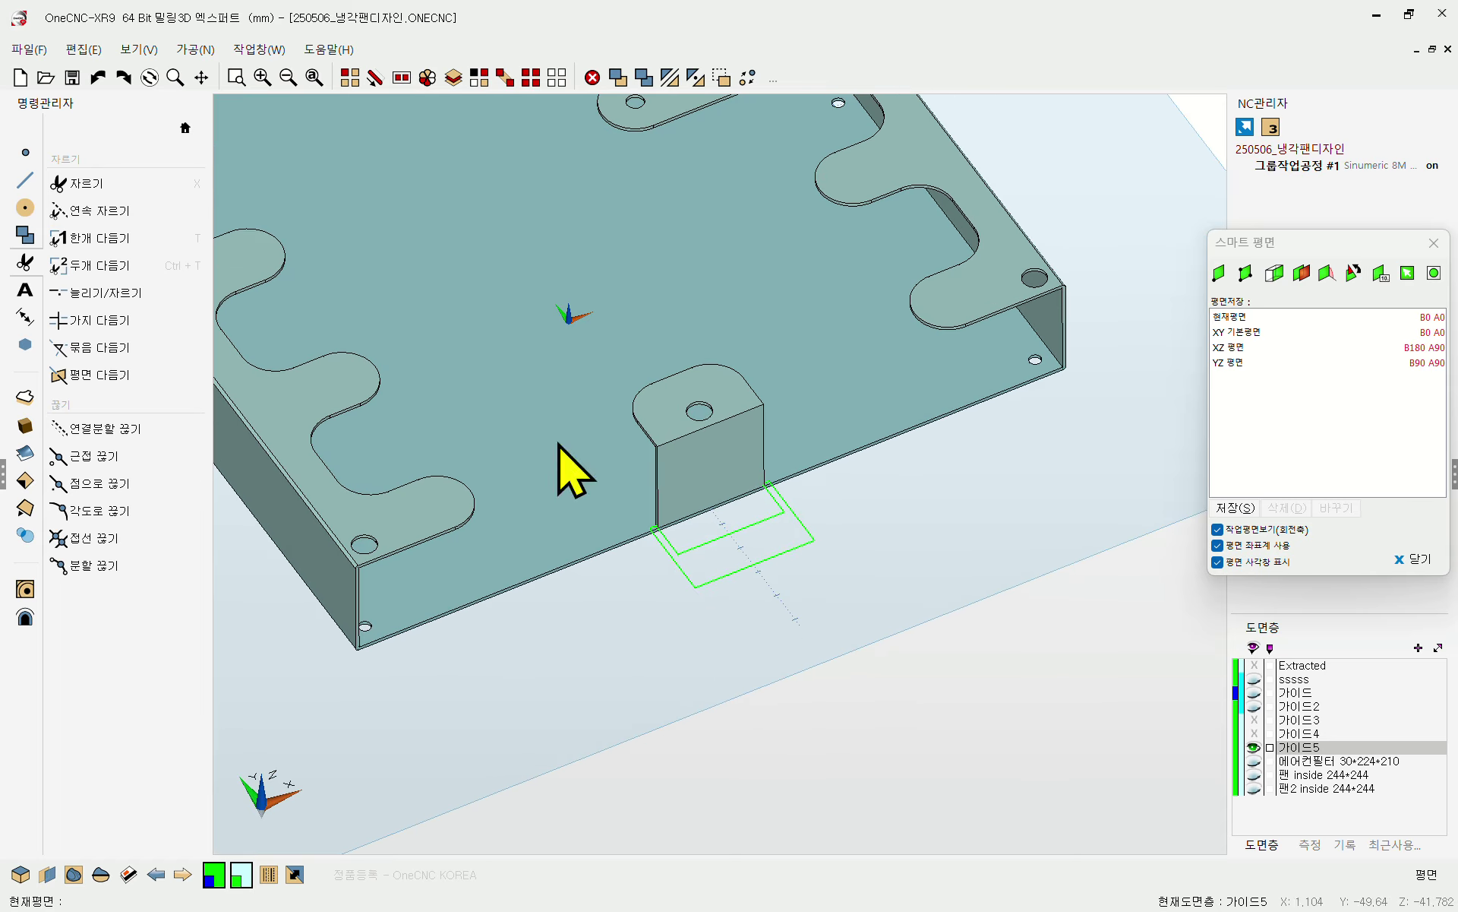
left_click(72, 77)
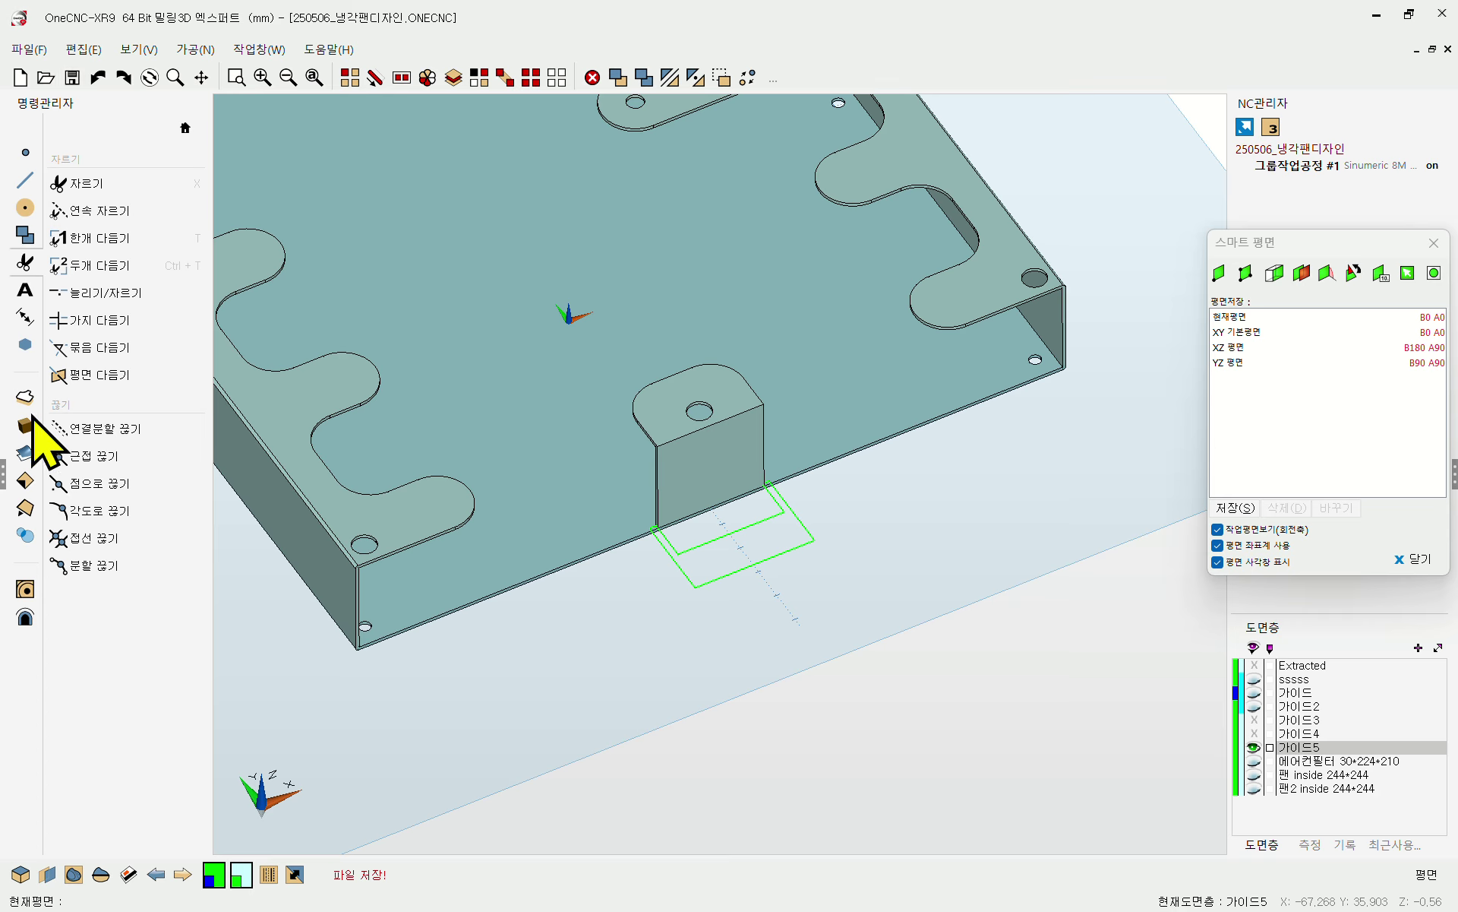
- Try to cut the guide model with the green profile at the tab's base using 모델 자르기
left_click(25, 396)
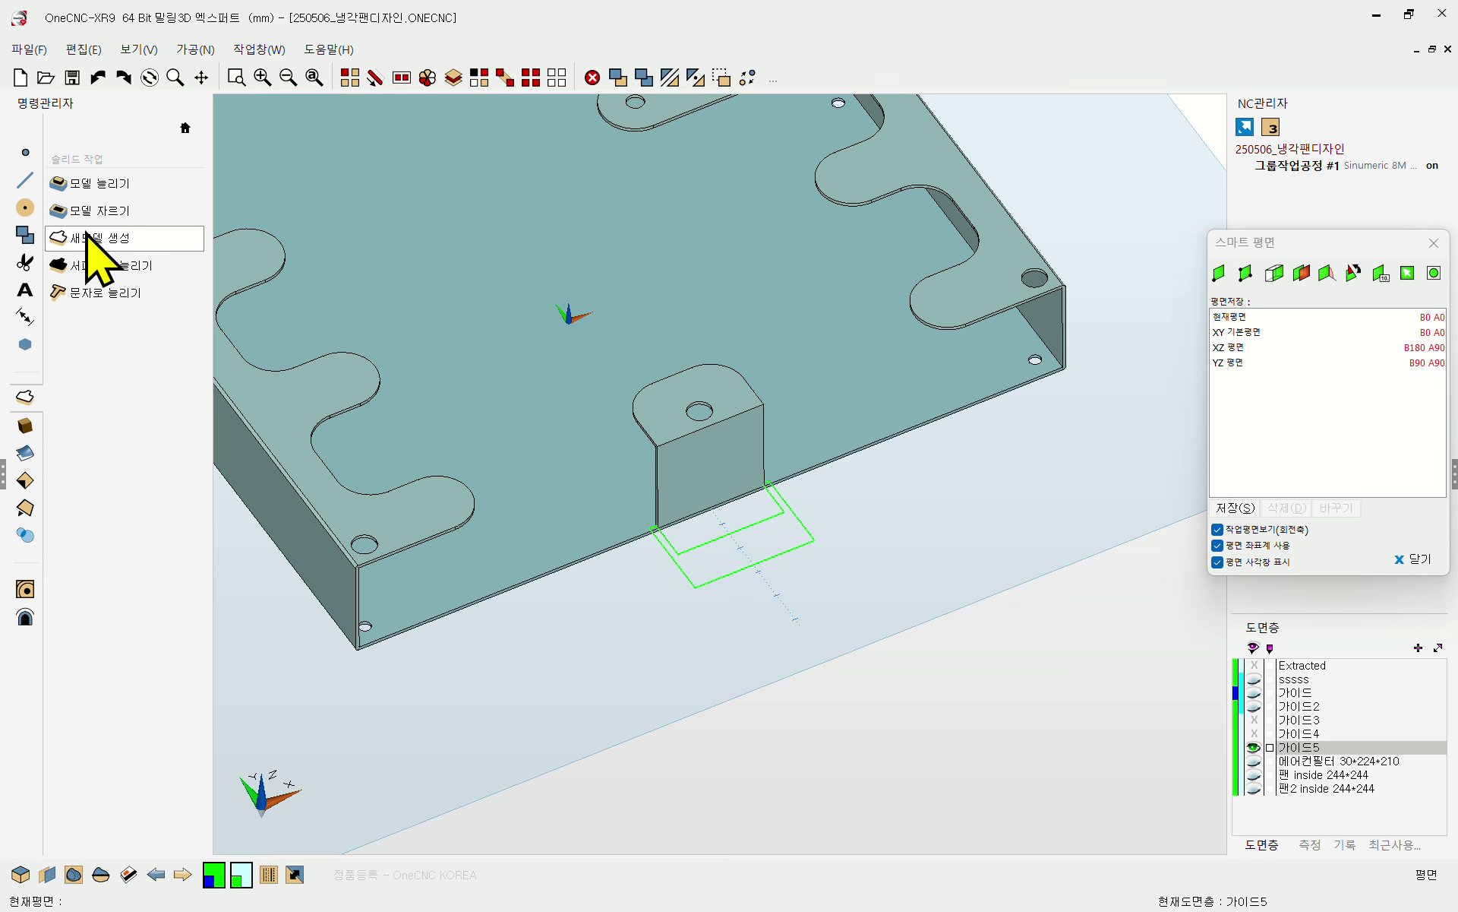
left_click(99, 210)
left_click(733, 534)
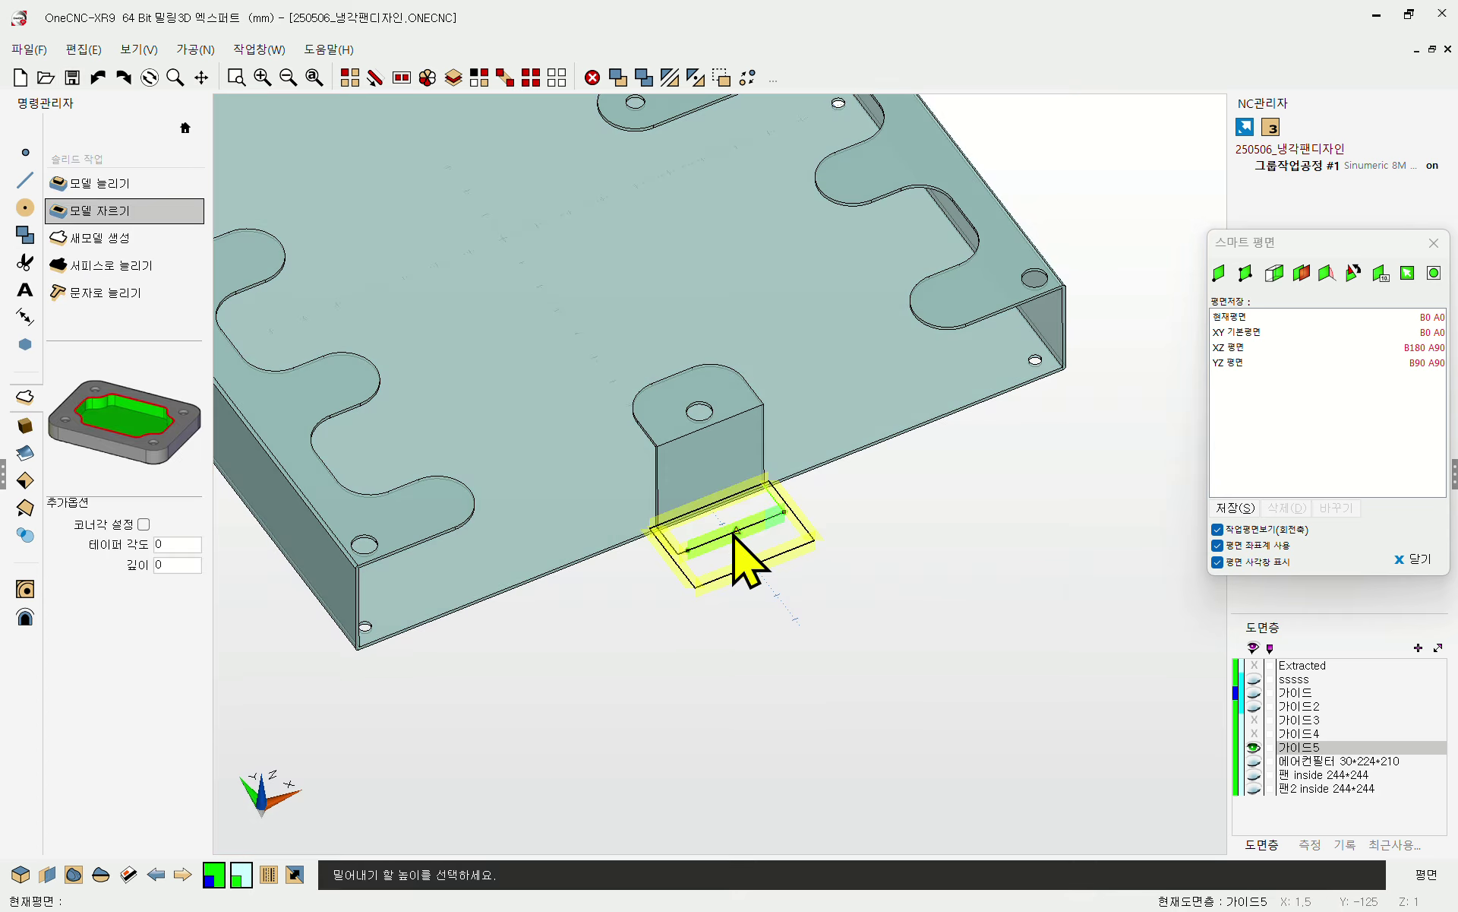
left_click(732, 688)
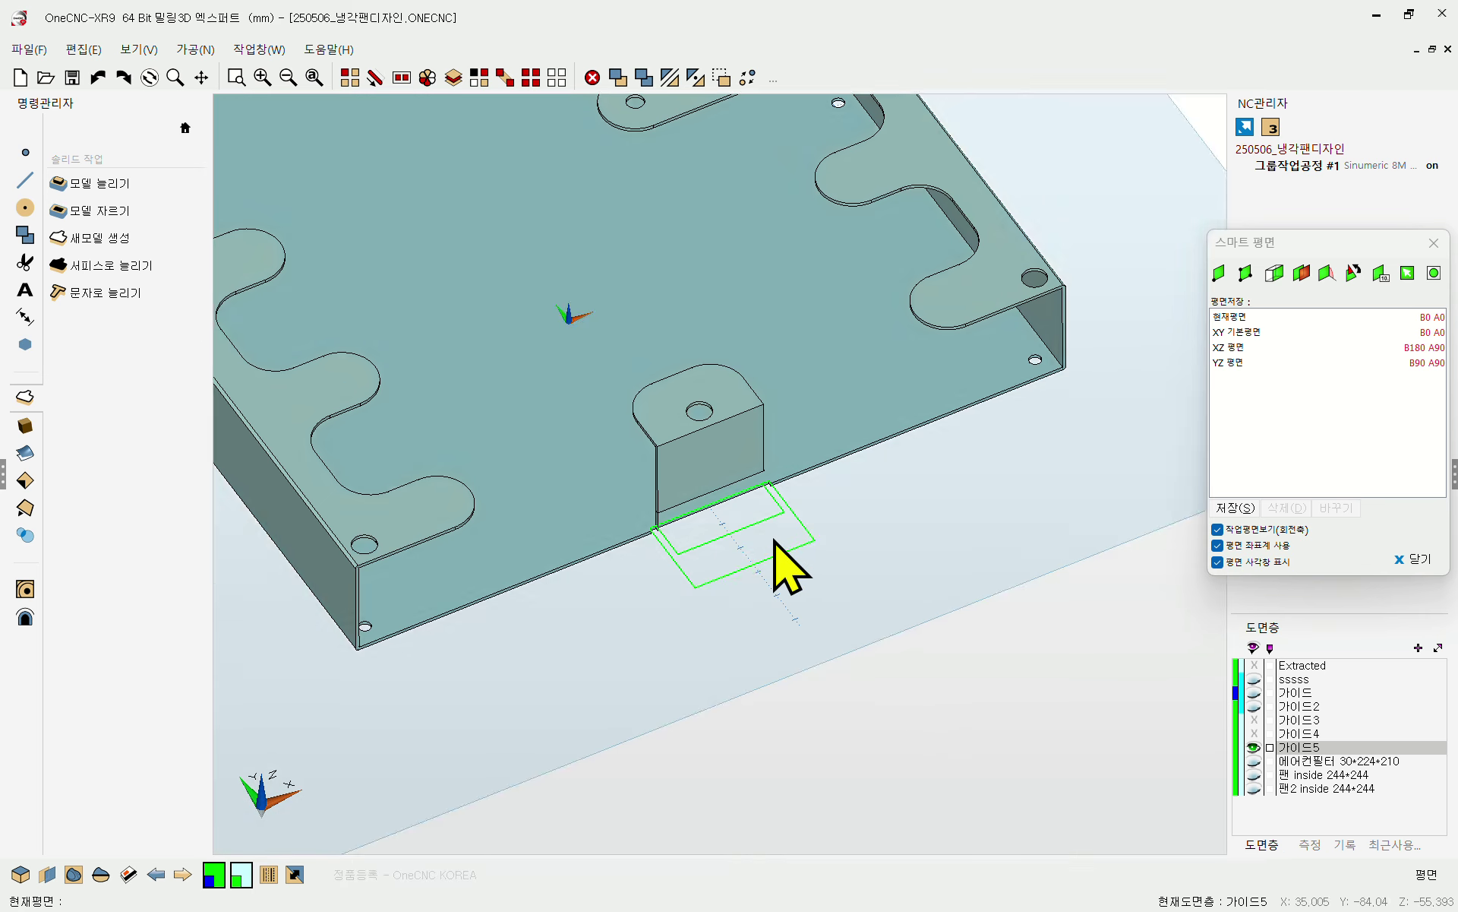
- Select all green profile lines by colour and delete them
scroll(775, 541, "up", 3)
left_click(503, 78)
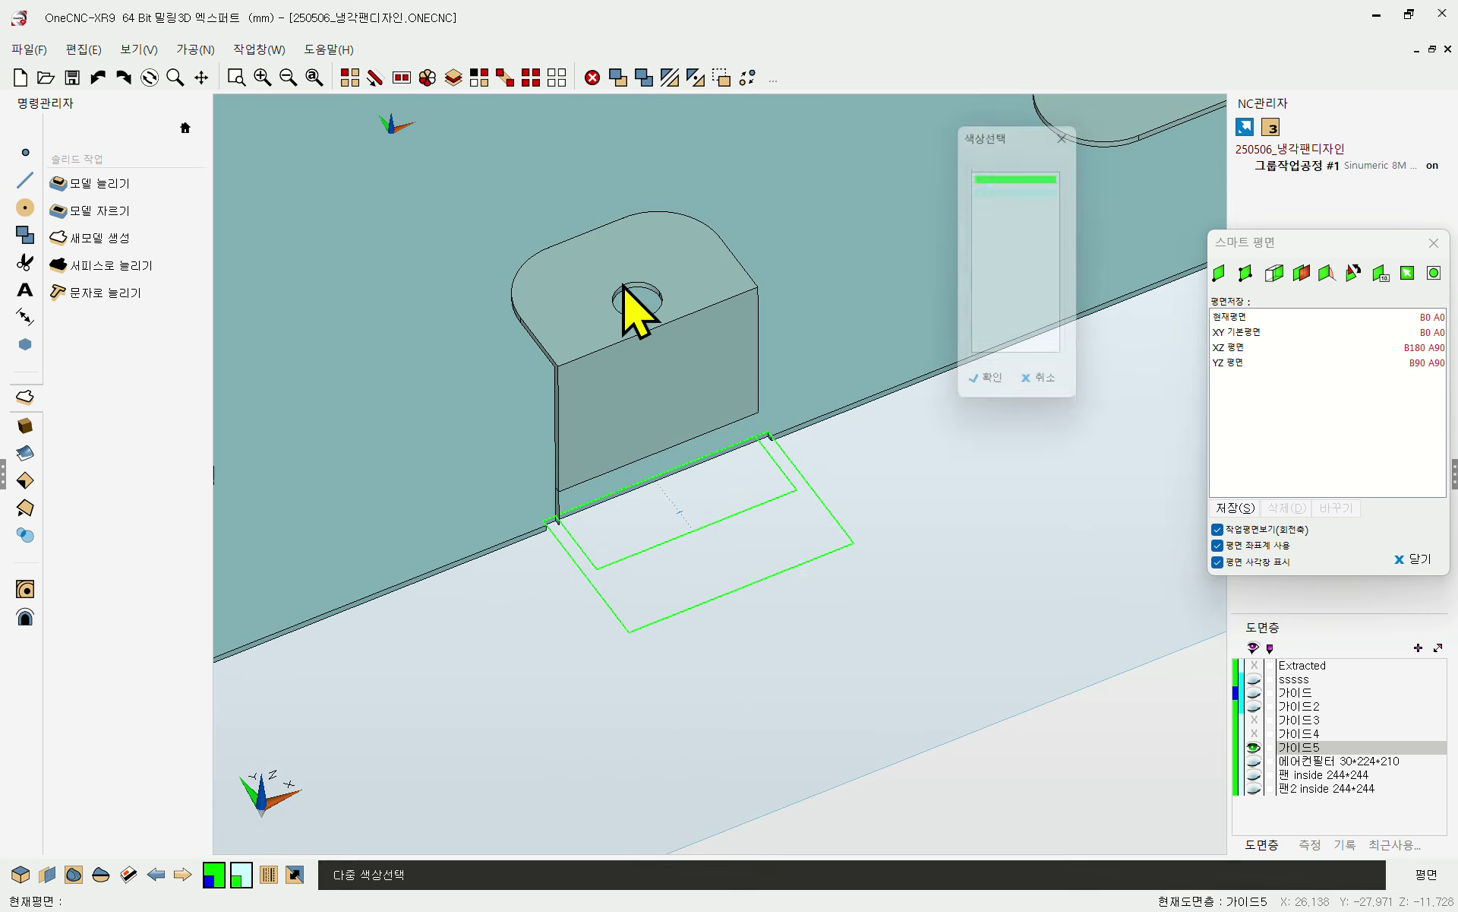
left_click(985, 390)
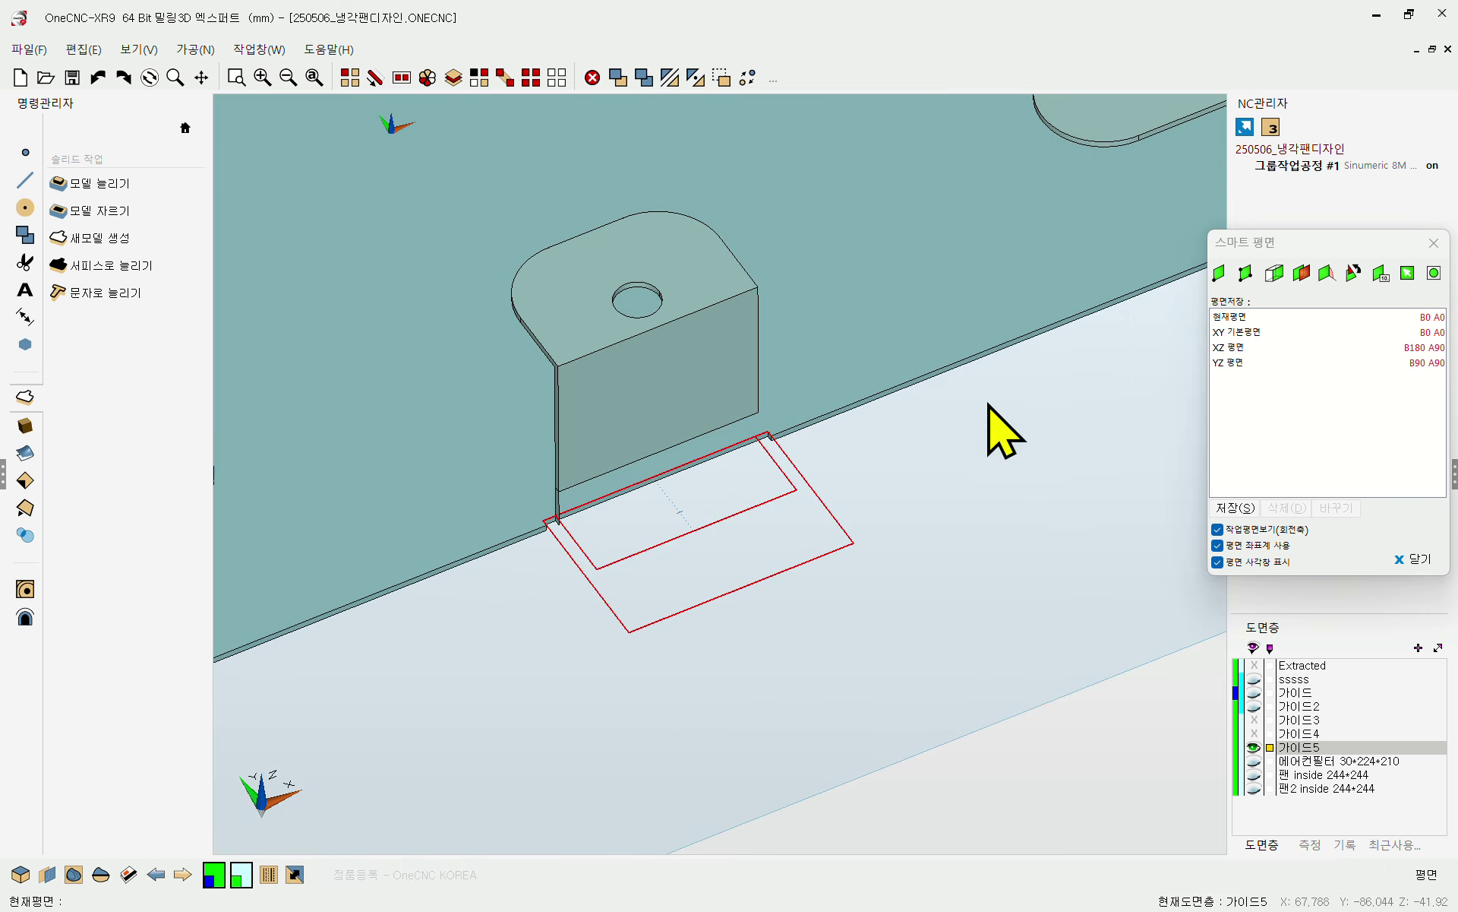
key("Delete")
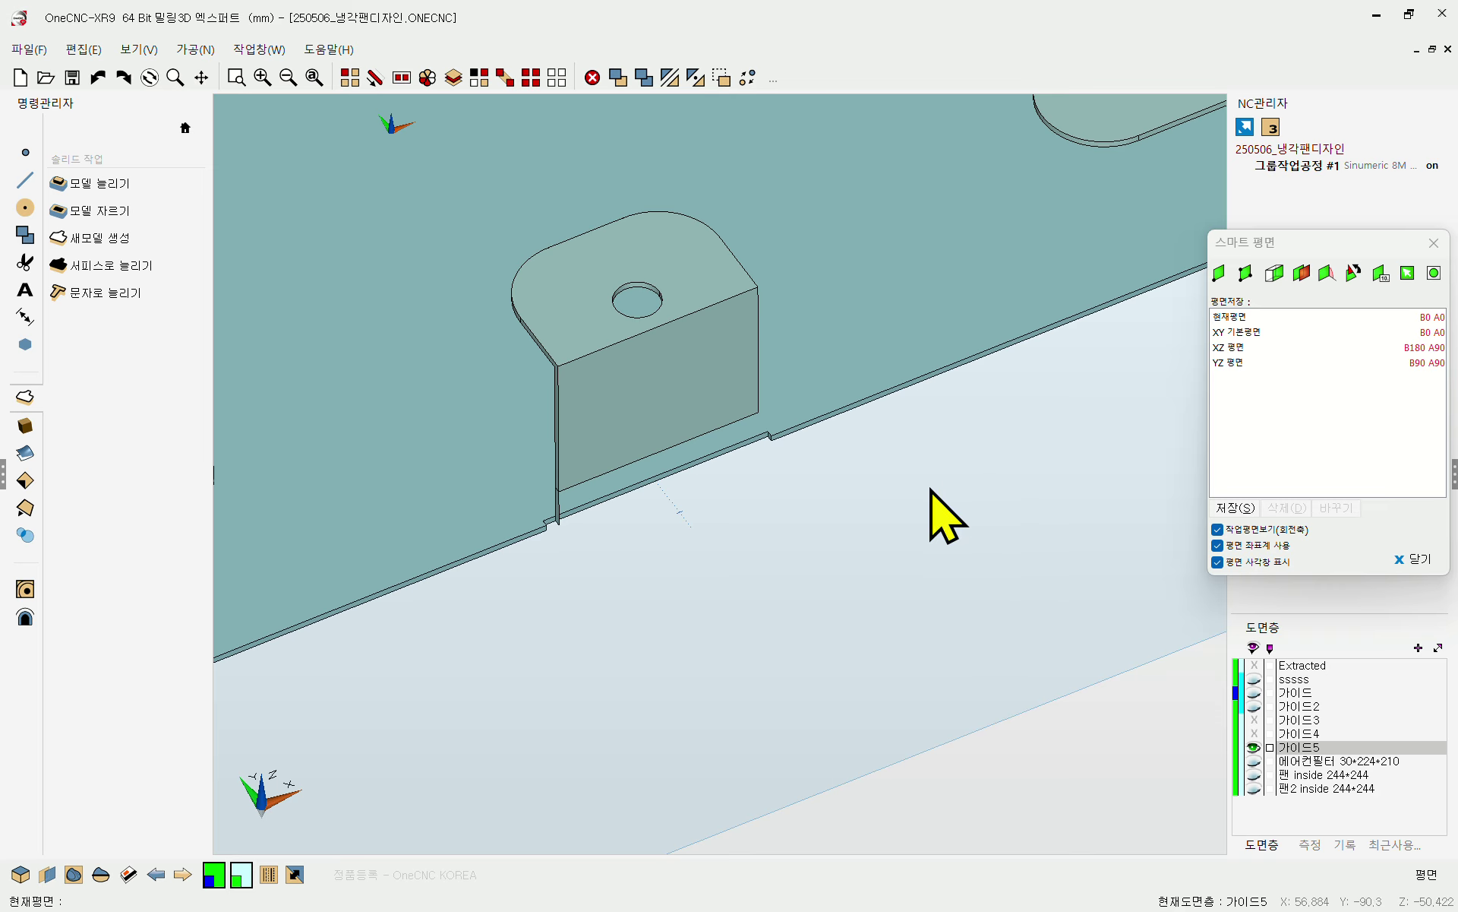
- Undo the deletion of the green profile lines and the model cut at the tab's base
scroll(930, 490, "down", 2)
mouse_move(904, 469)
middle_mouse_down()
mouse_move(964, 485)
mouse_move(936, 464)
middle_mouse_up()
left_click(97, 78)
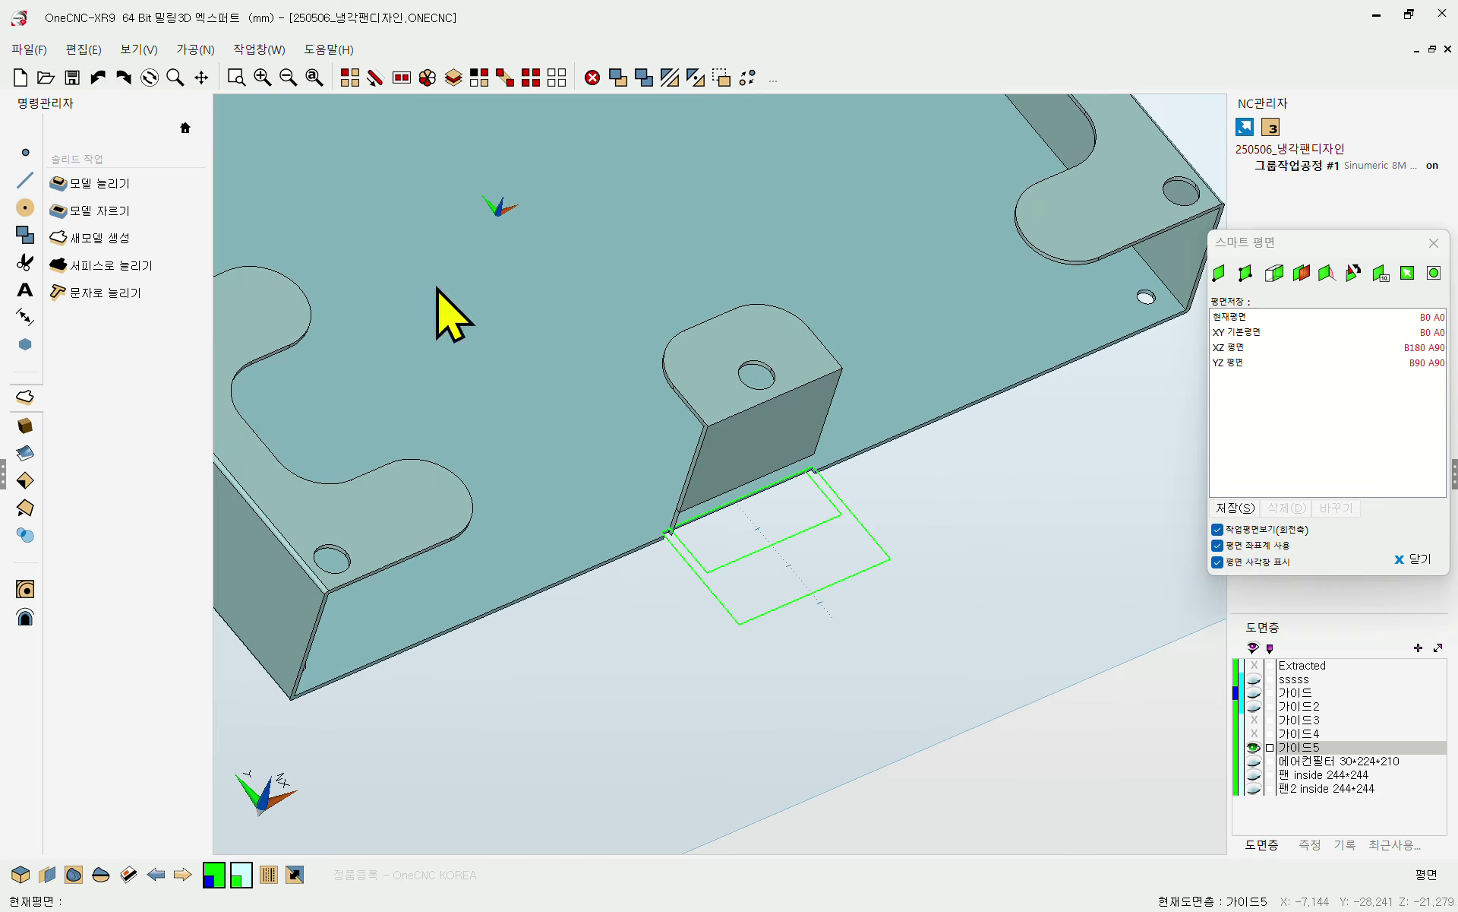
scroll(769, 482, "up", 5)
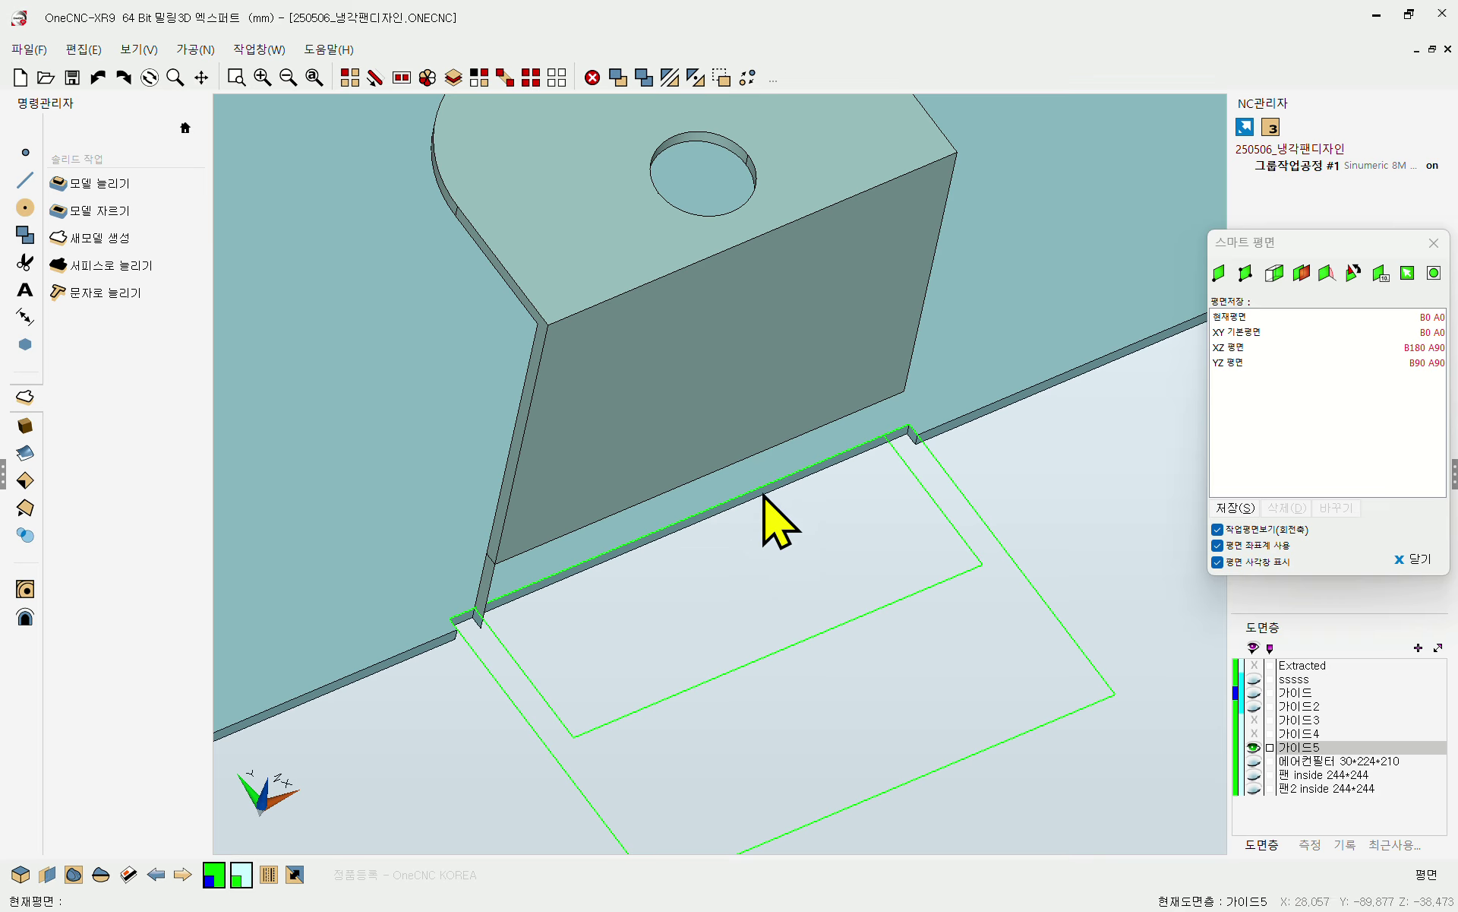
left_click(98, 78)
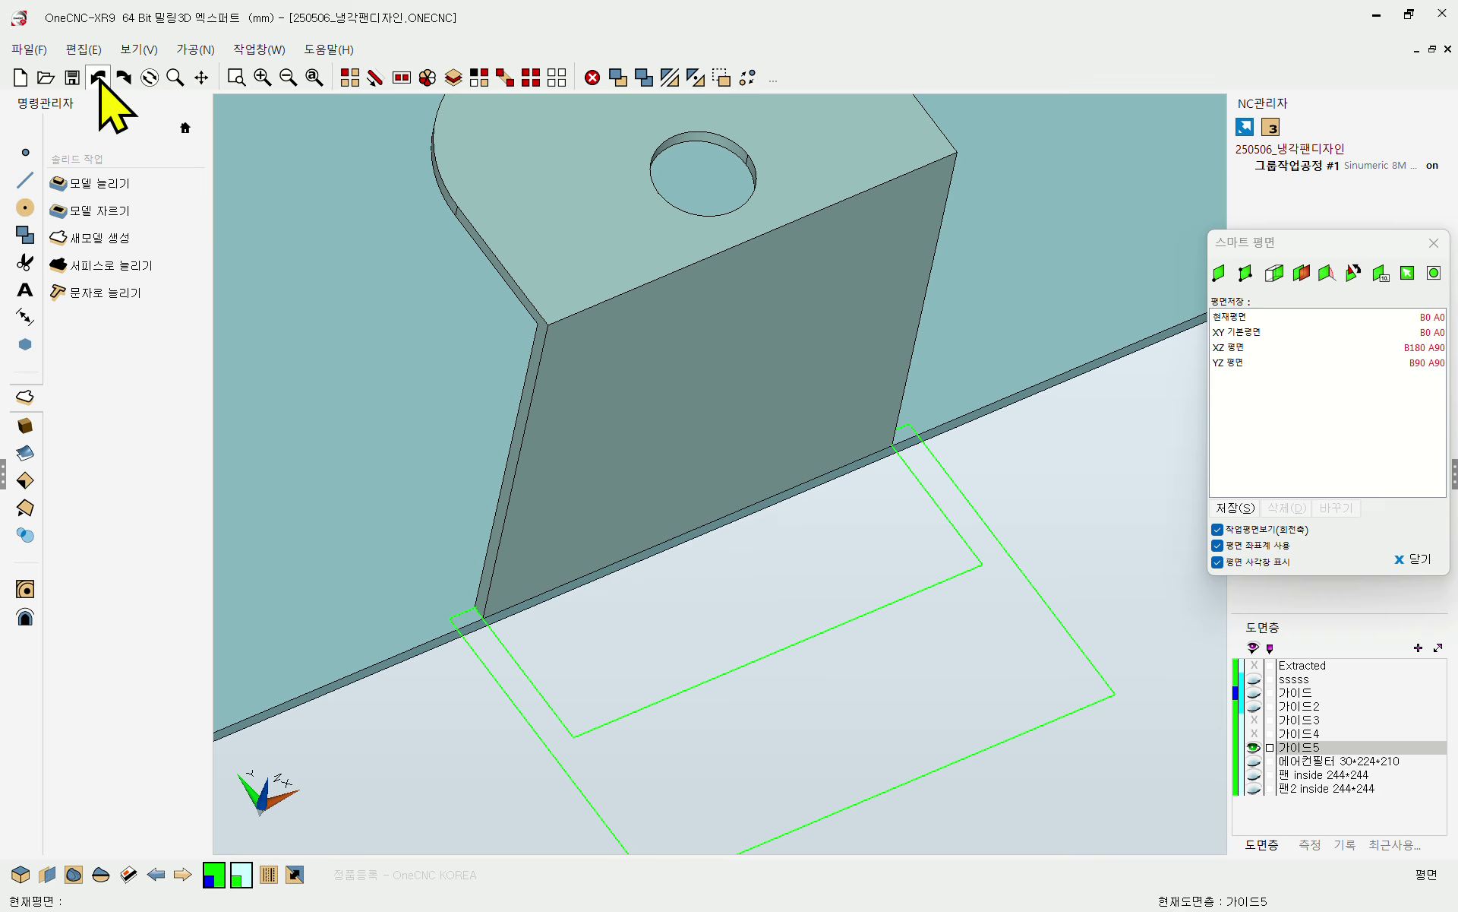
- Hide the guide's solid model and remove the line spanning the tab's base between the notches with 자르기
scroll(760, 358, "down", 4)
mouse_move(756, 356)
middle_mouse_down()
mouse_move(843, 433)
mouse_move(764, 364)
middle_mouse_up()
left_click(350, 78)
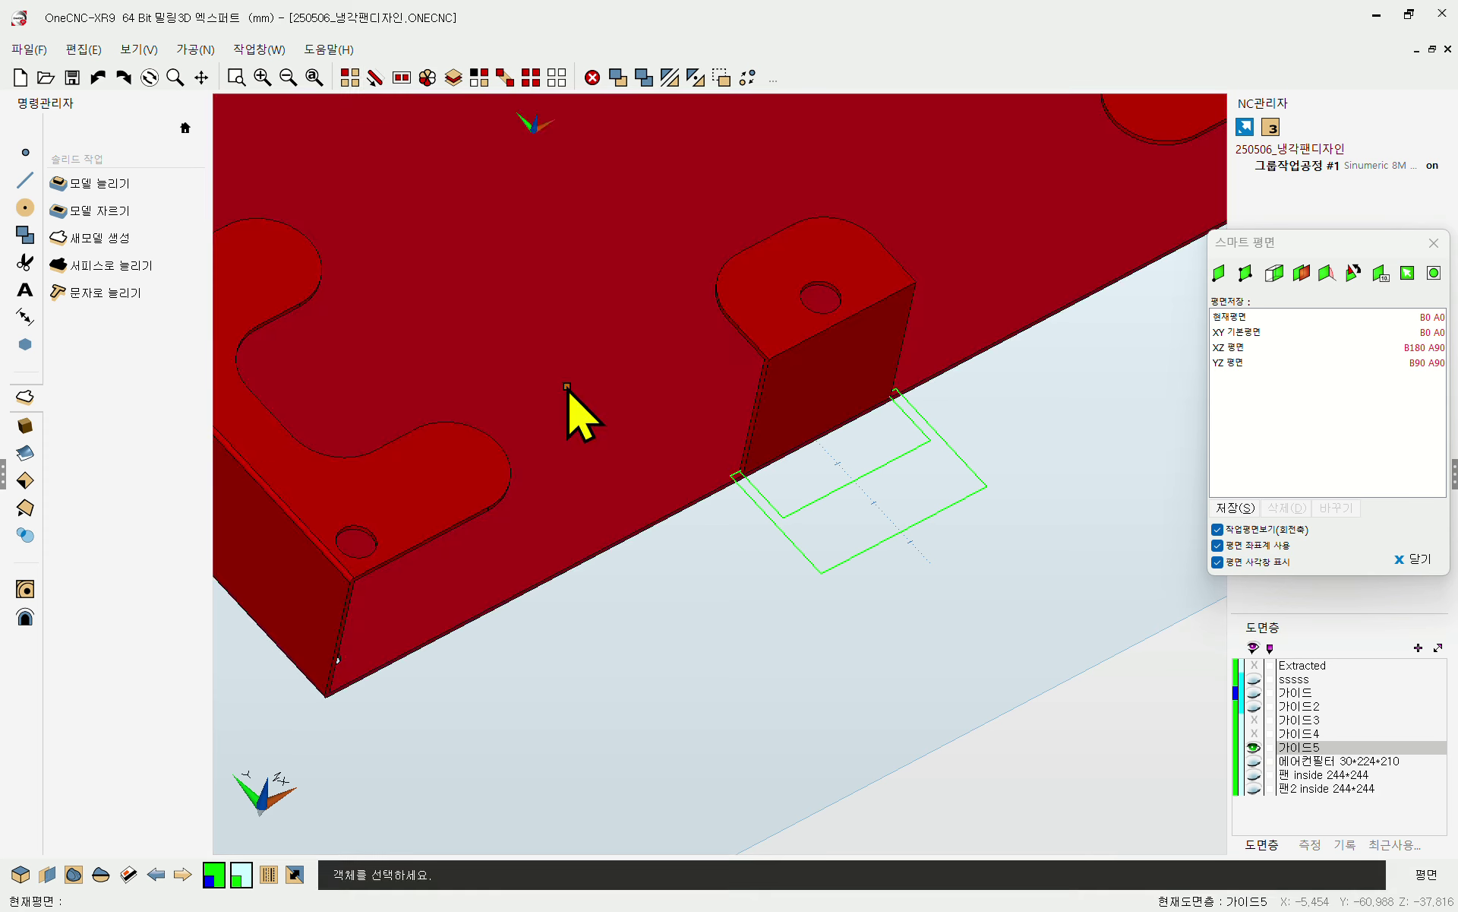
left_click(567, 387)
scroll(836, 486, "up", 3)
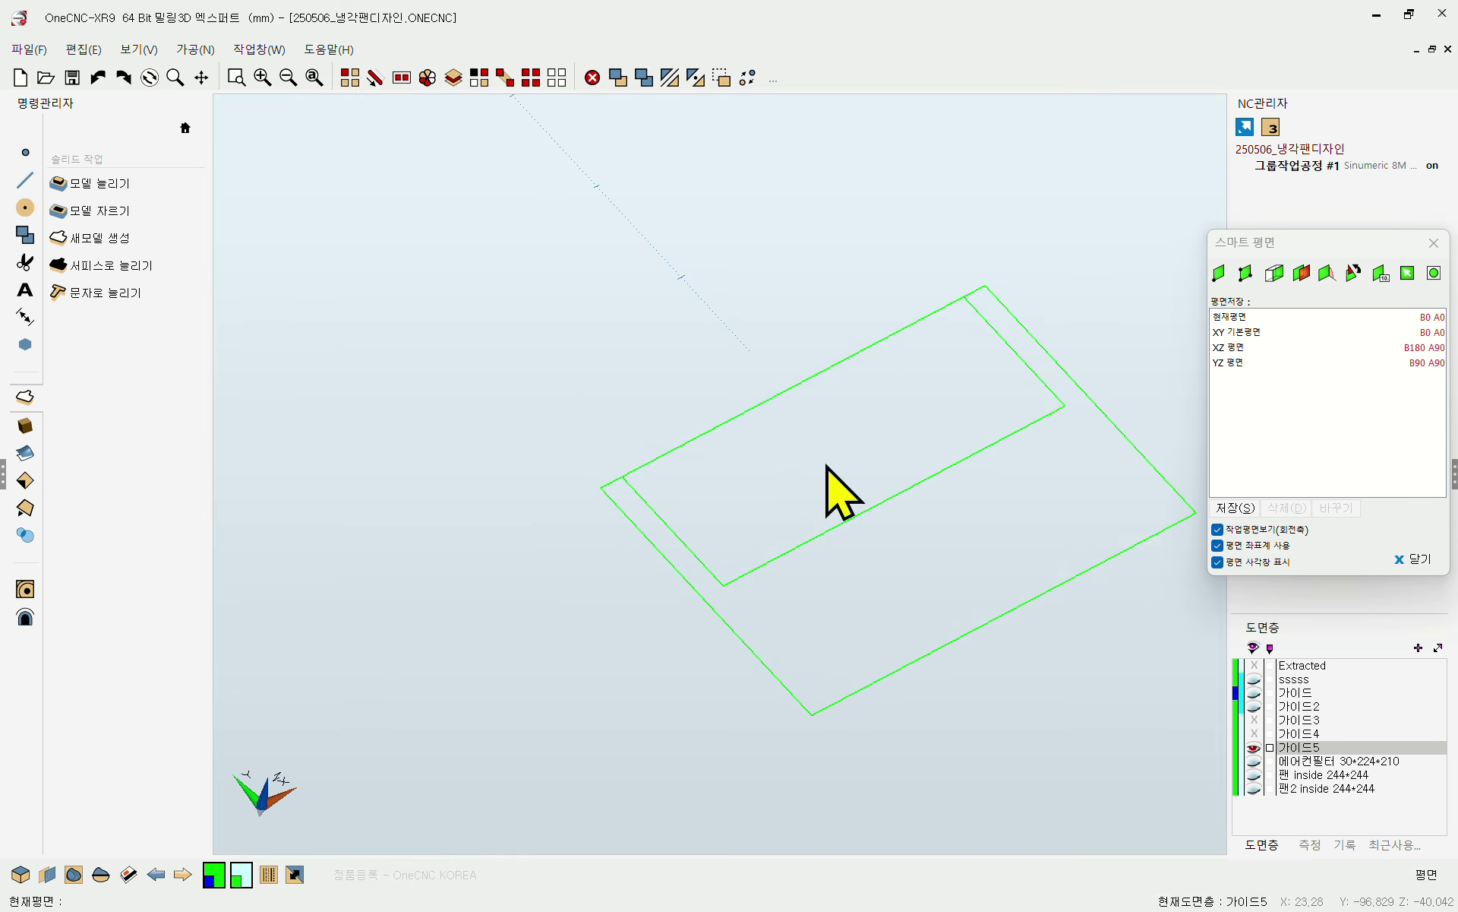
key("c")
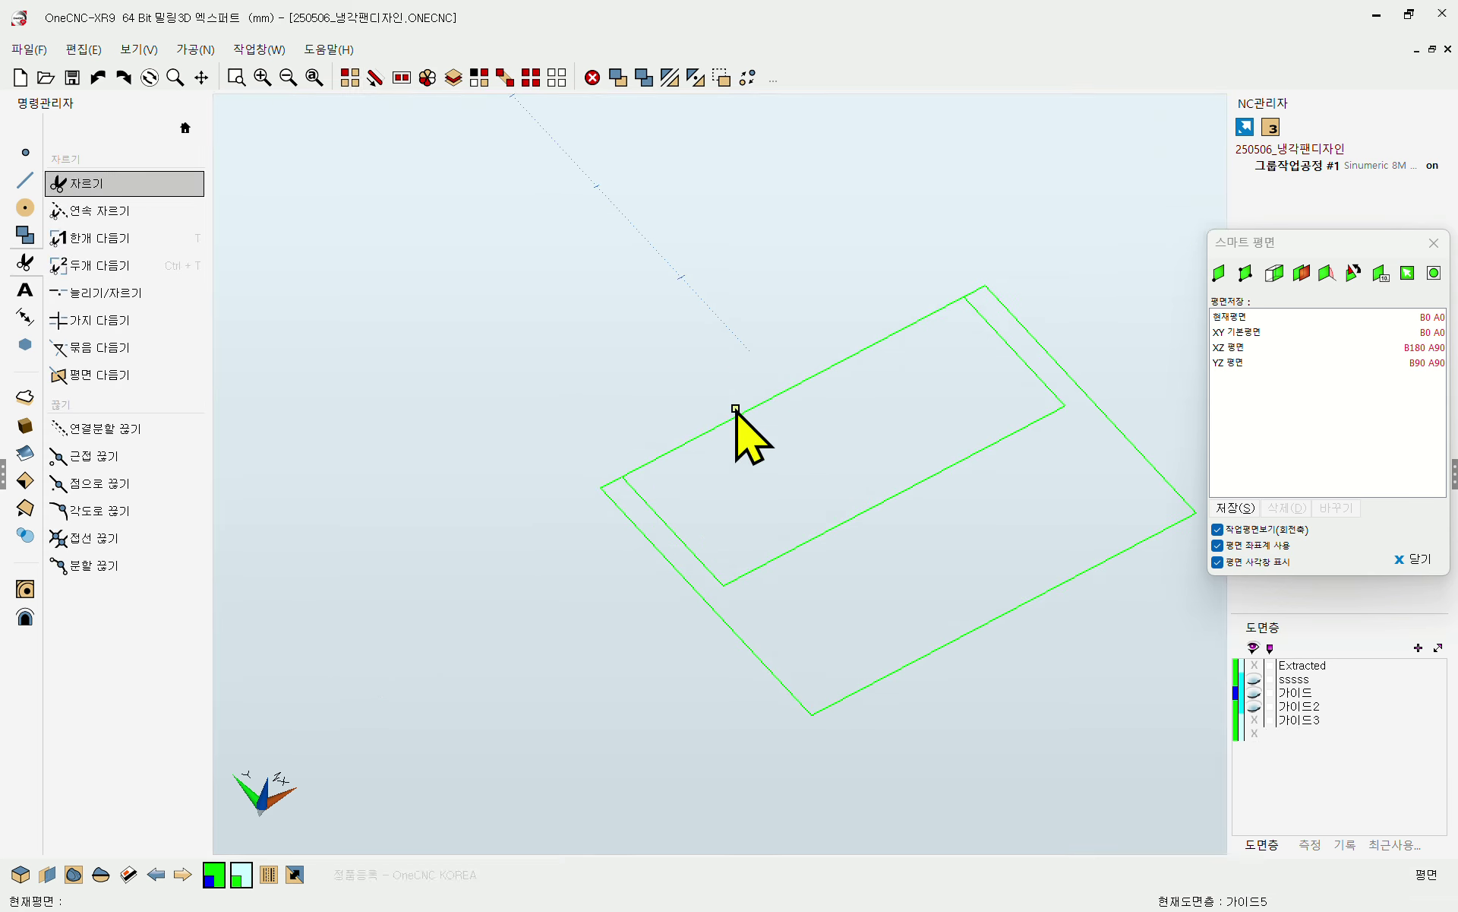
left_click(733, 416)
- Chain-select the profile from its left outer edge to check whether the outline is continuous
left_click(374, 79)
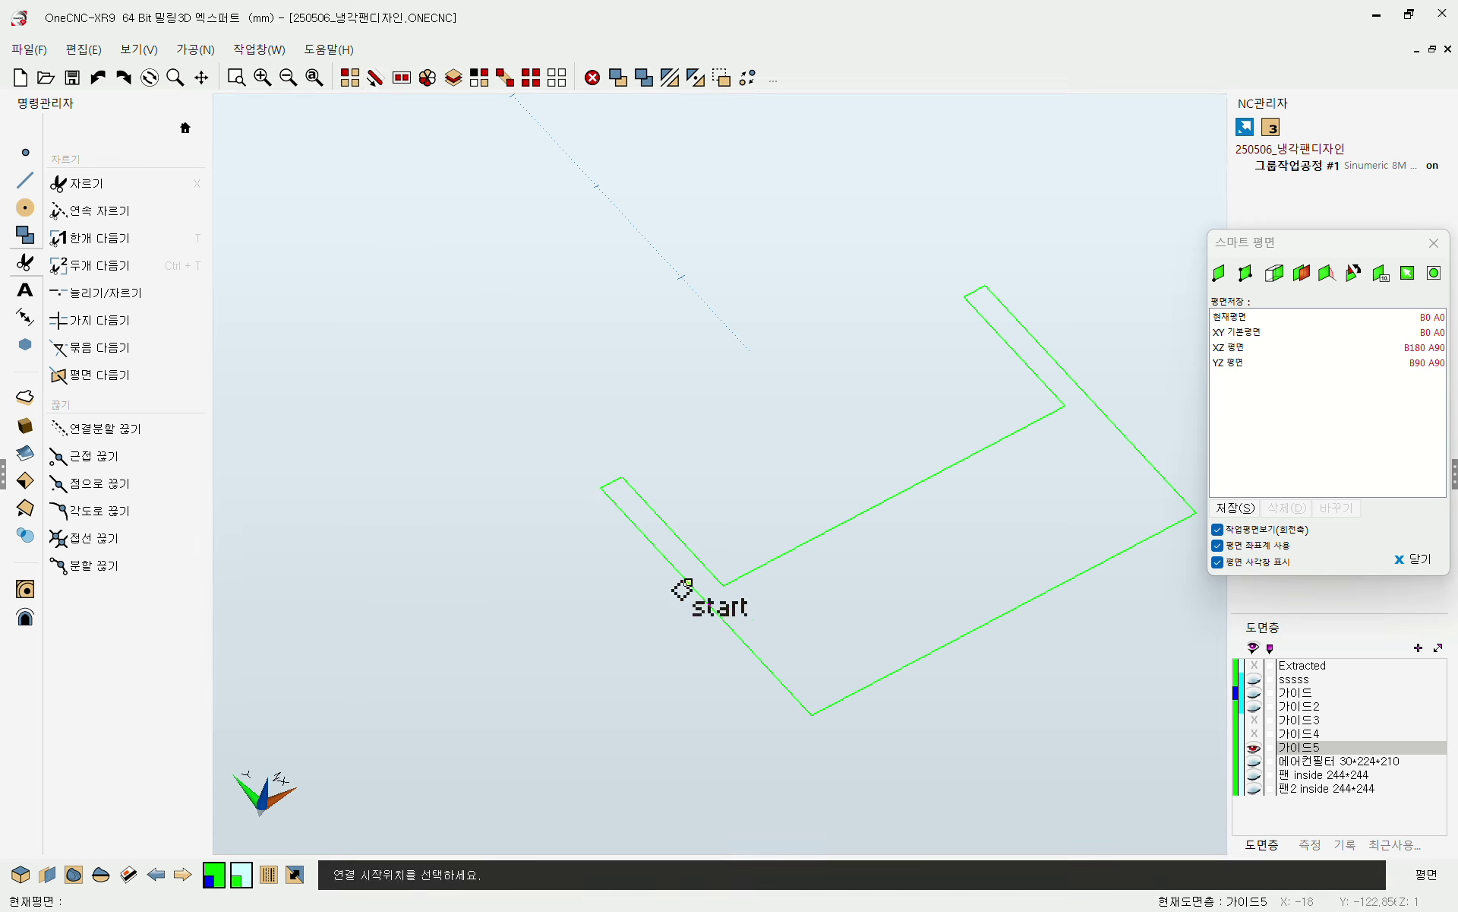
left_click(682, 586)
left_click(850, 684)
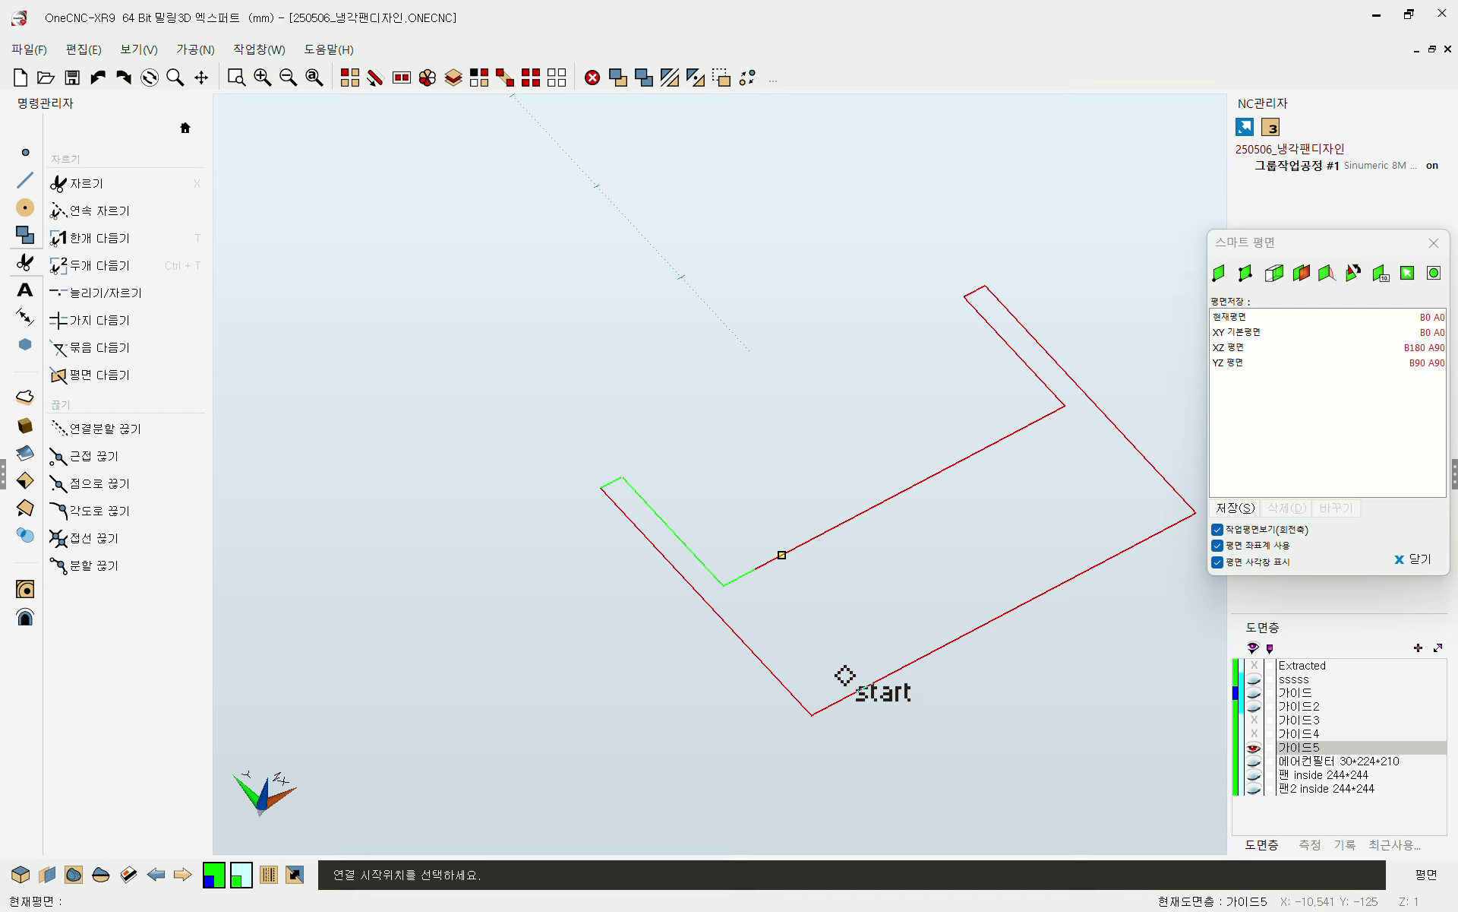
left_click(845, 675)
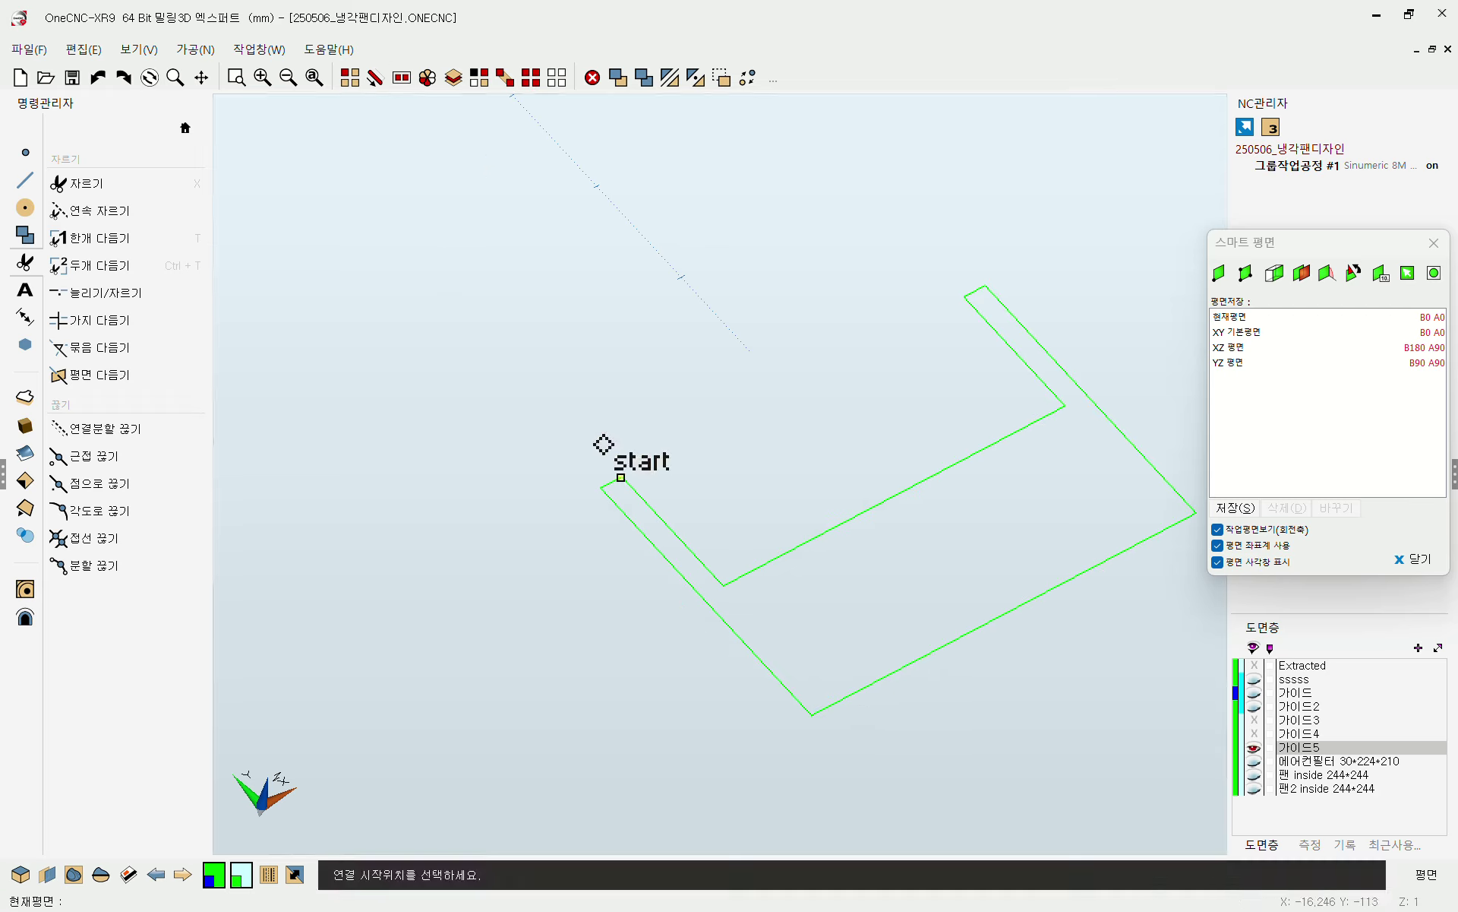
- Chain-select the left notch's inner edge with the overlapping piece of the inner horizontal line and delete them
left_click(672, 536)
left_click(674, 537)
left_click(746, 515)
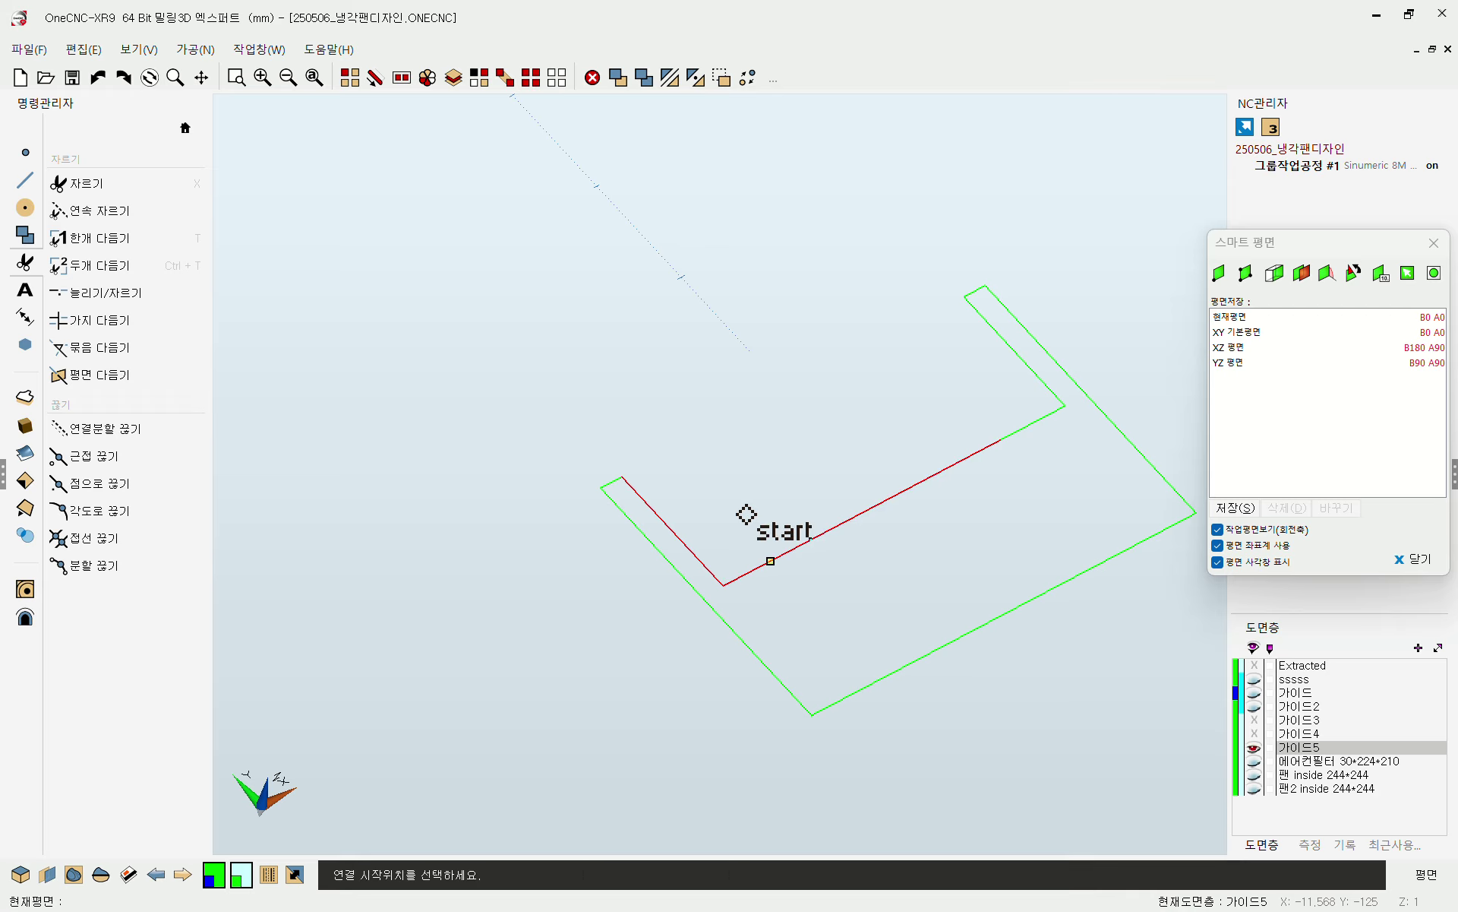
right_click(746, 514)
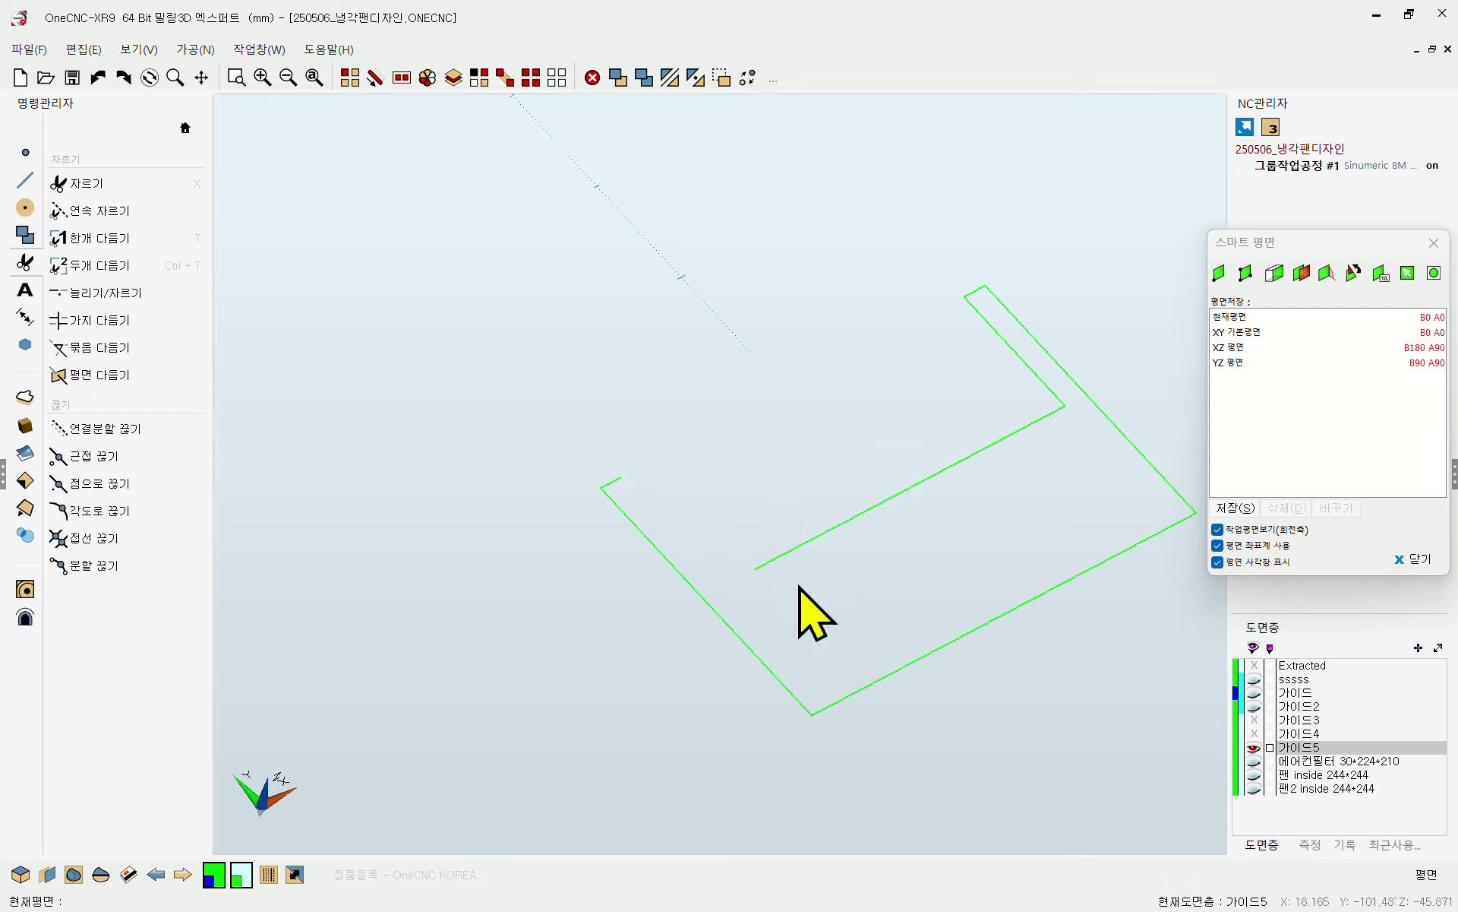
- Draw a short 직선 from the inner end of the left notch's short edge, parallel to the outer side edge
left_click(25, 180)
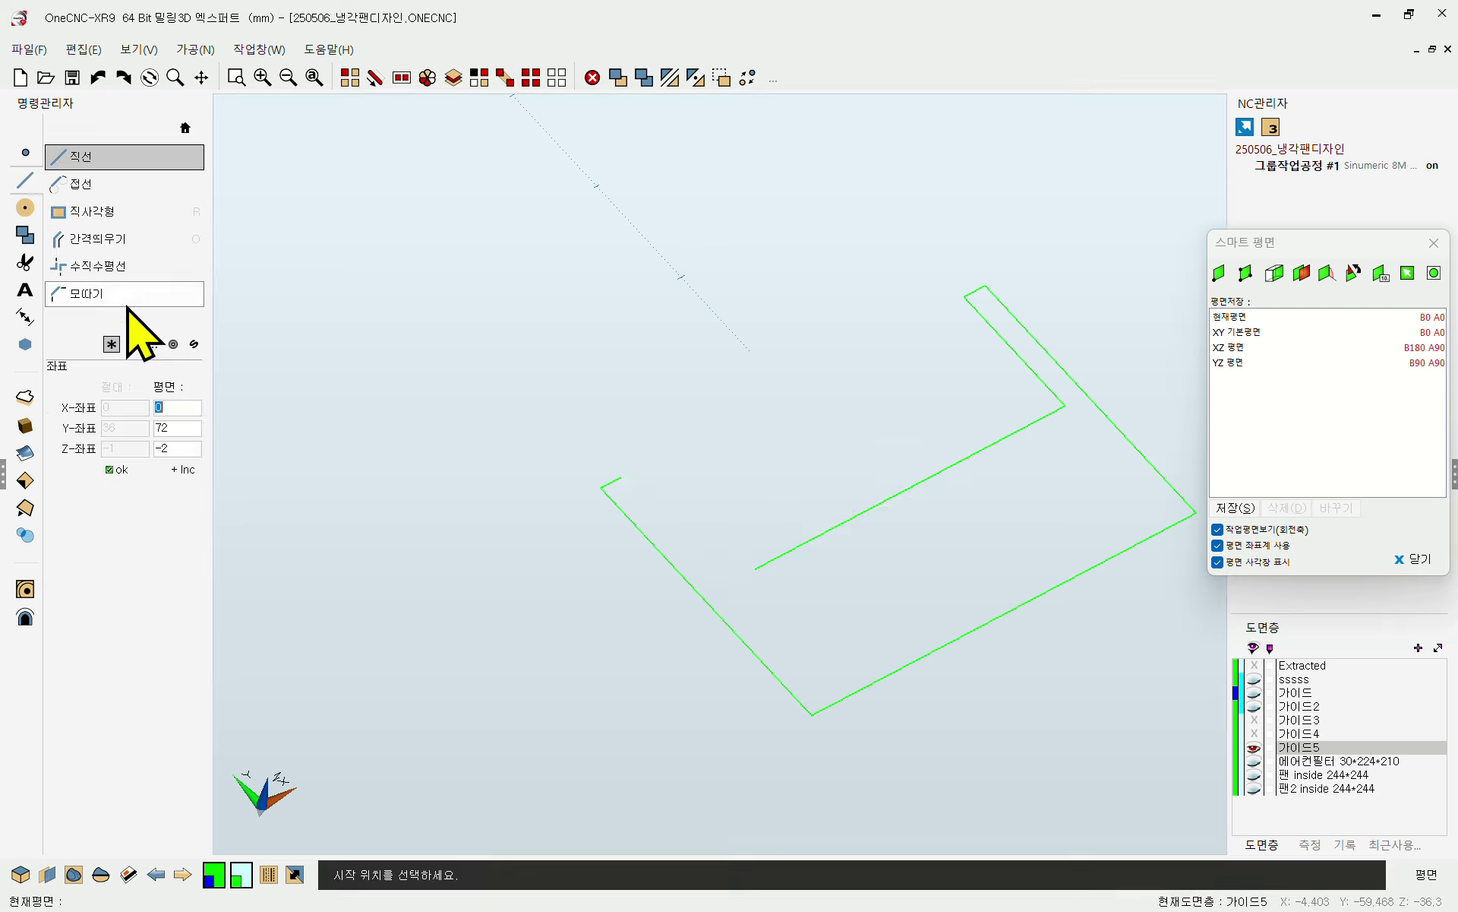
left_click(93, 266)
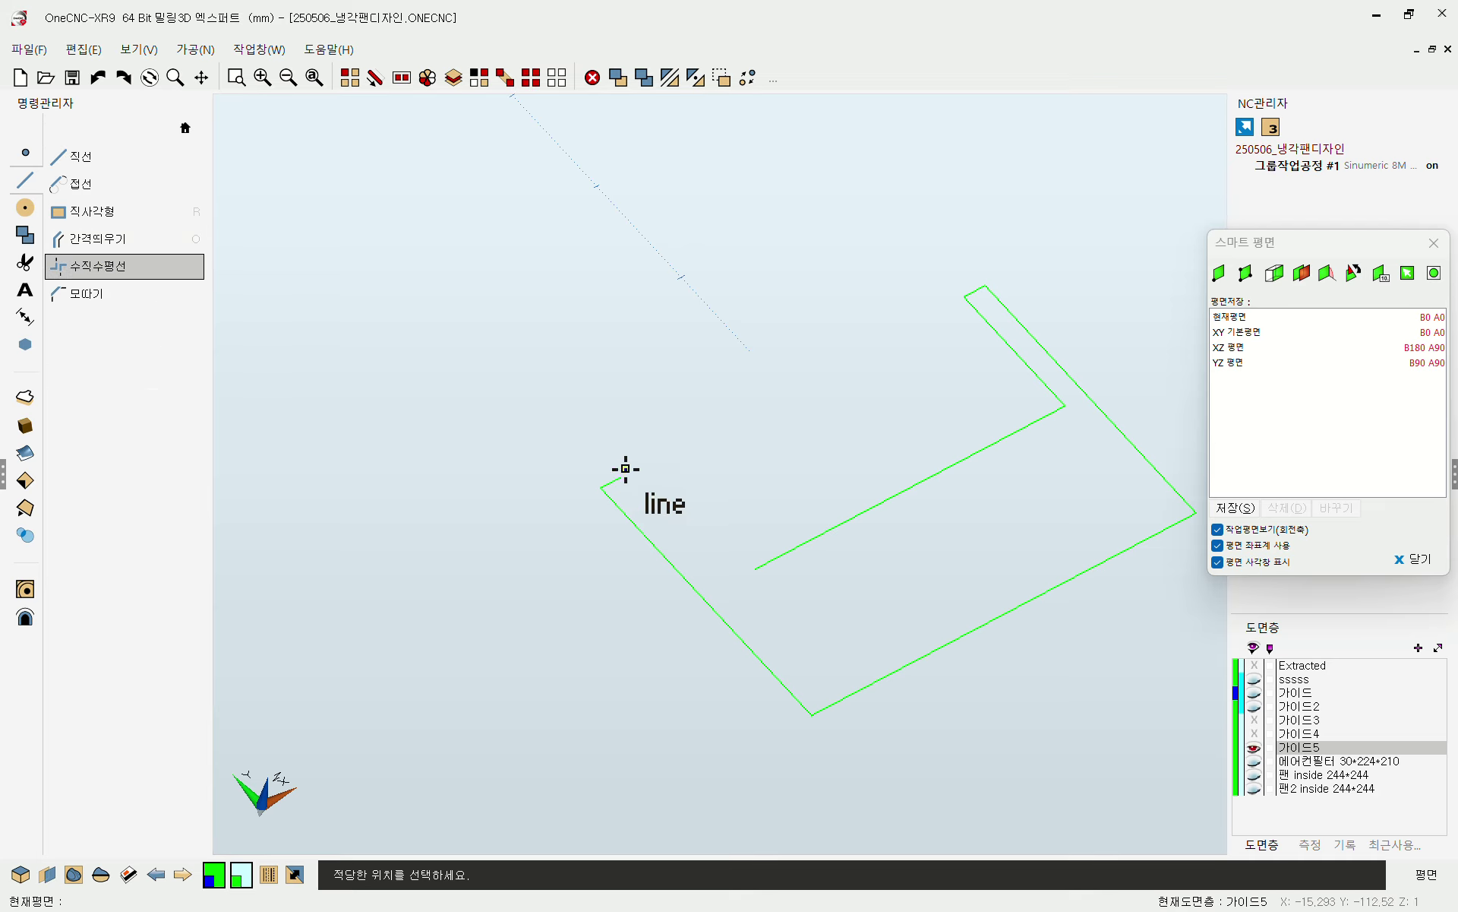
left_click(85, 156)
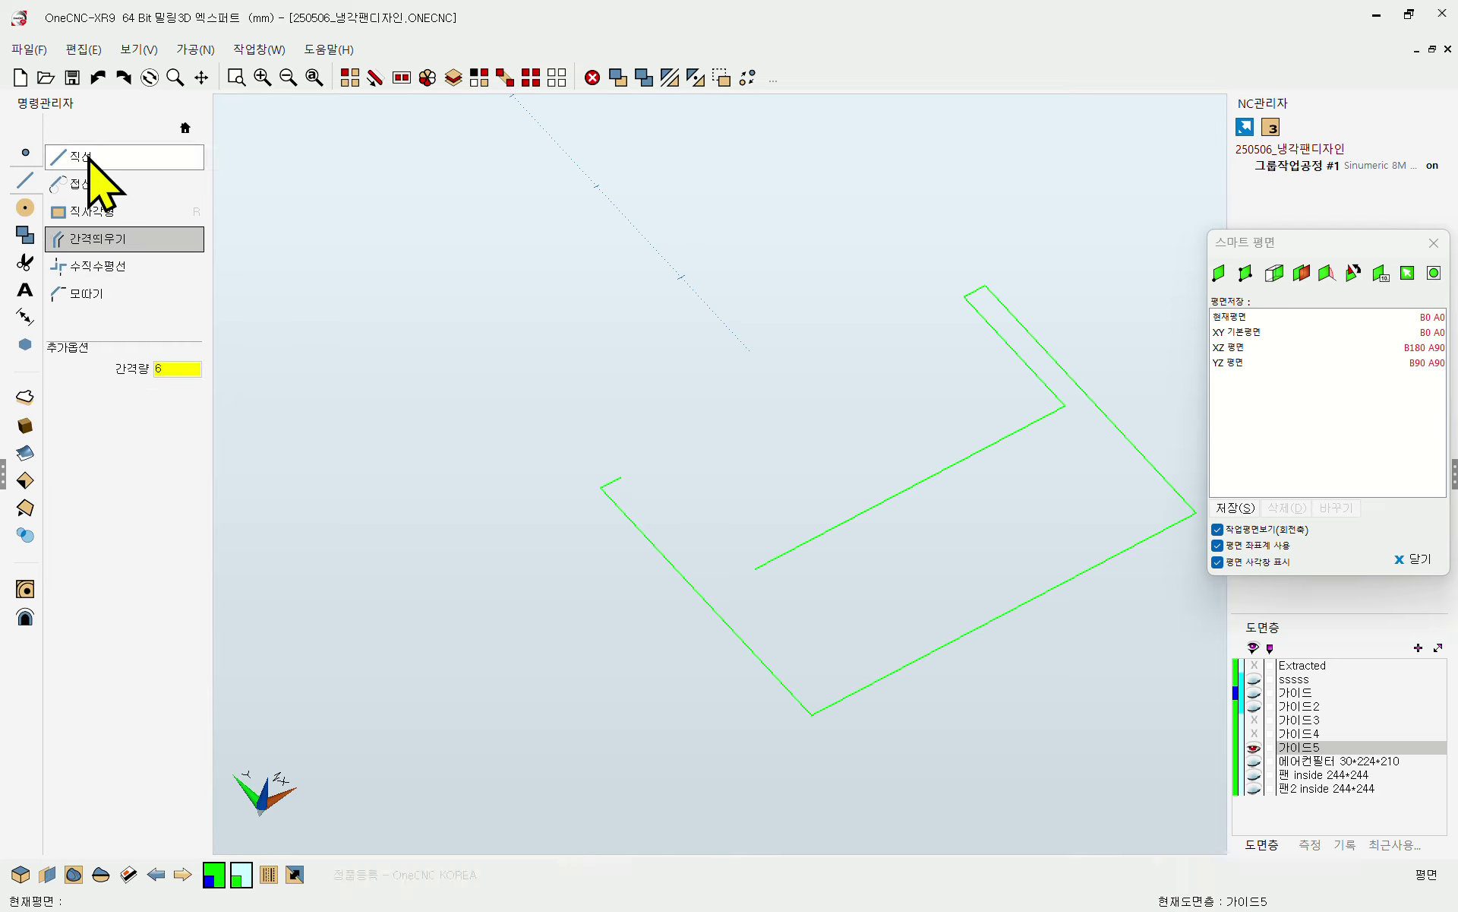
left_click(621, 476)
left_click(665, 521)
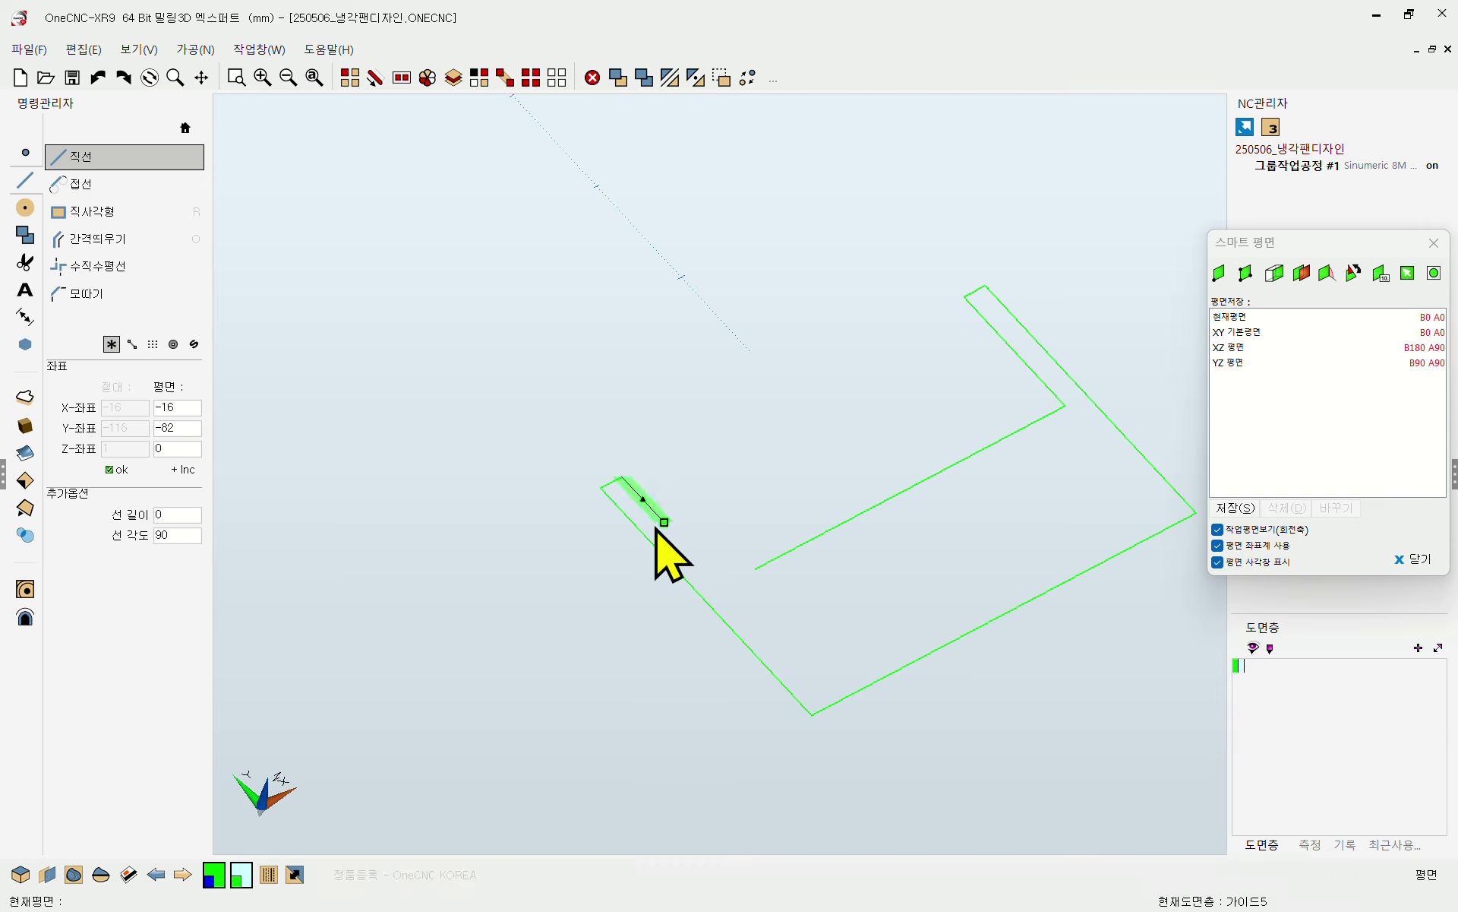
key("Escape")
- Join the new short line to the inner horizontal line with 두개 다듬기
key("ctrl+t")
left_click(680, 510)
left_click(788, 554)
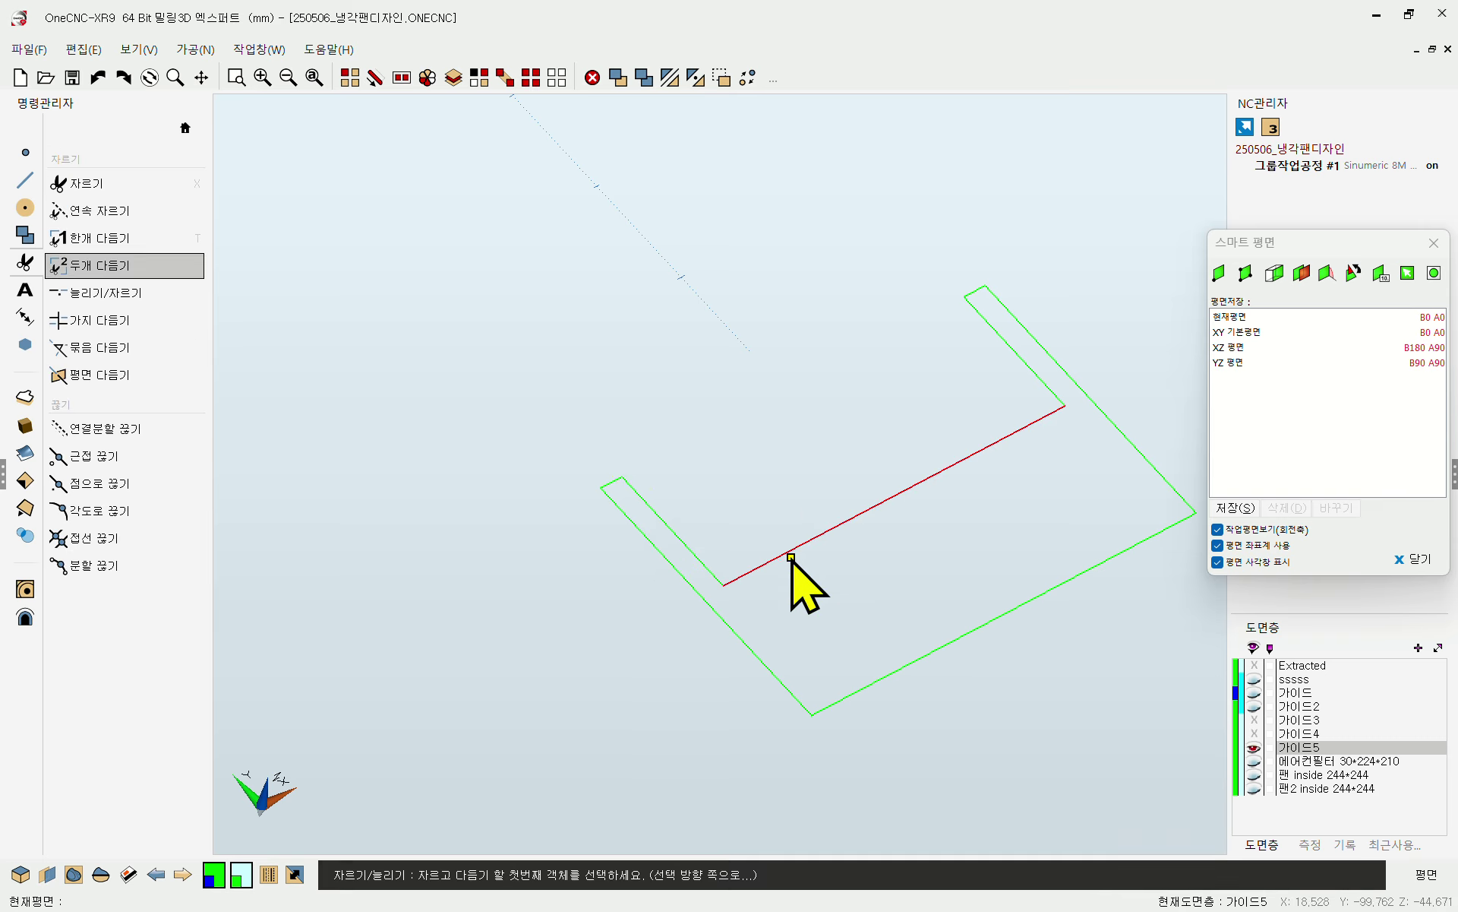
key("Escape")
- Chain-select the profile from the inner horizontal line to check that the outline is closed
left_click(374, 78)
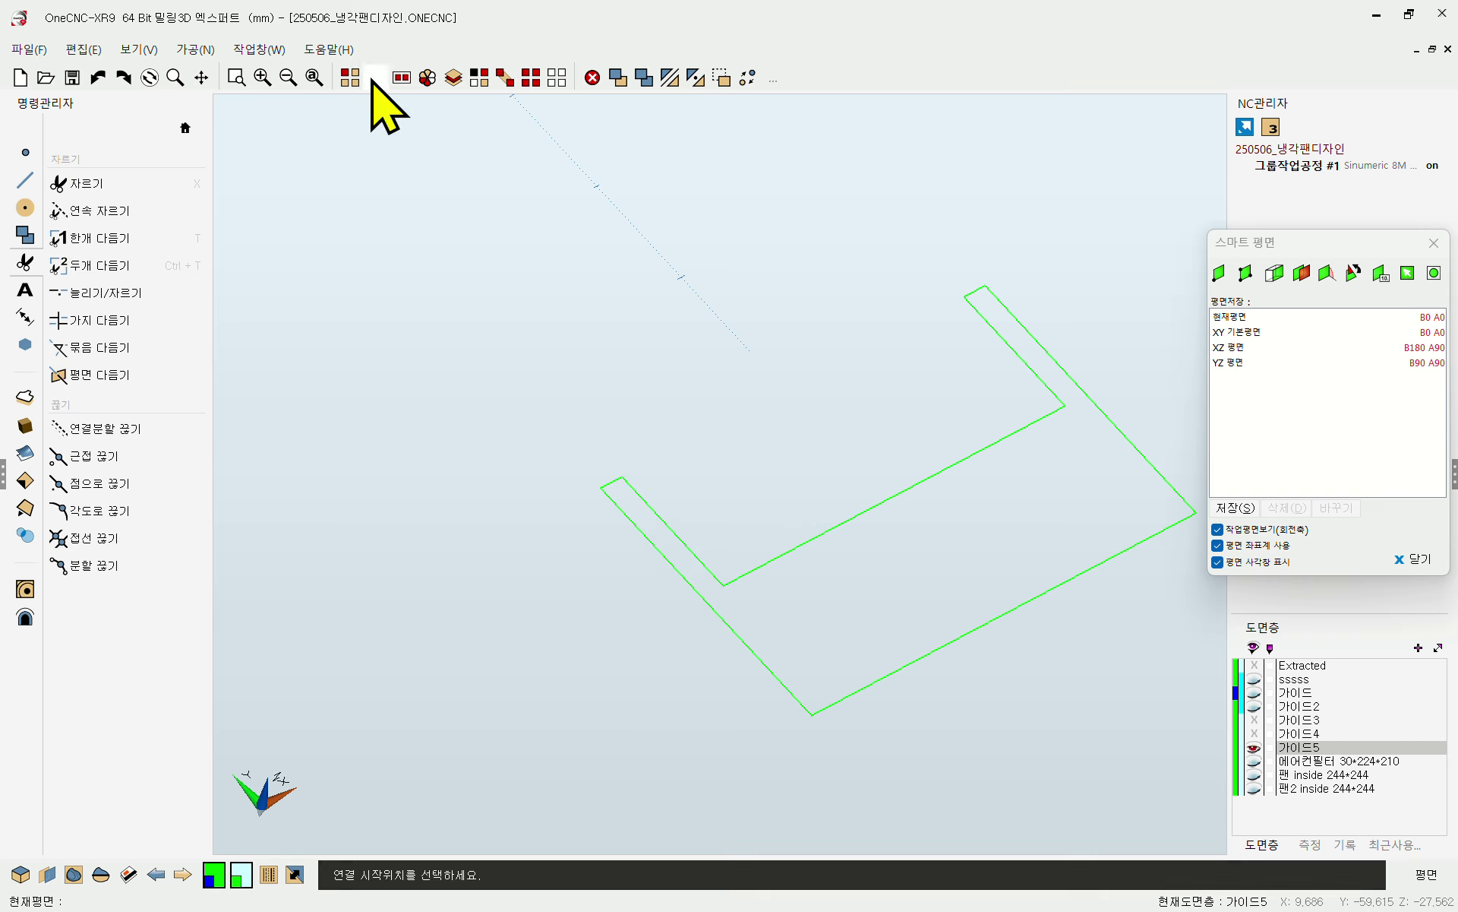
left_click(902, 492)
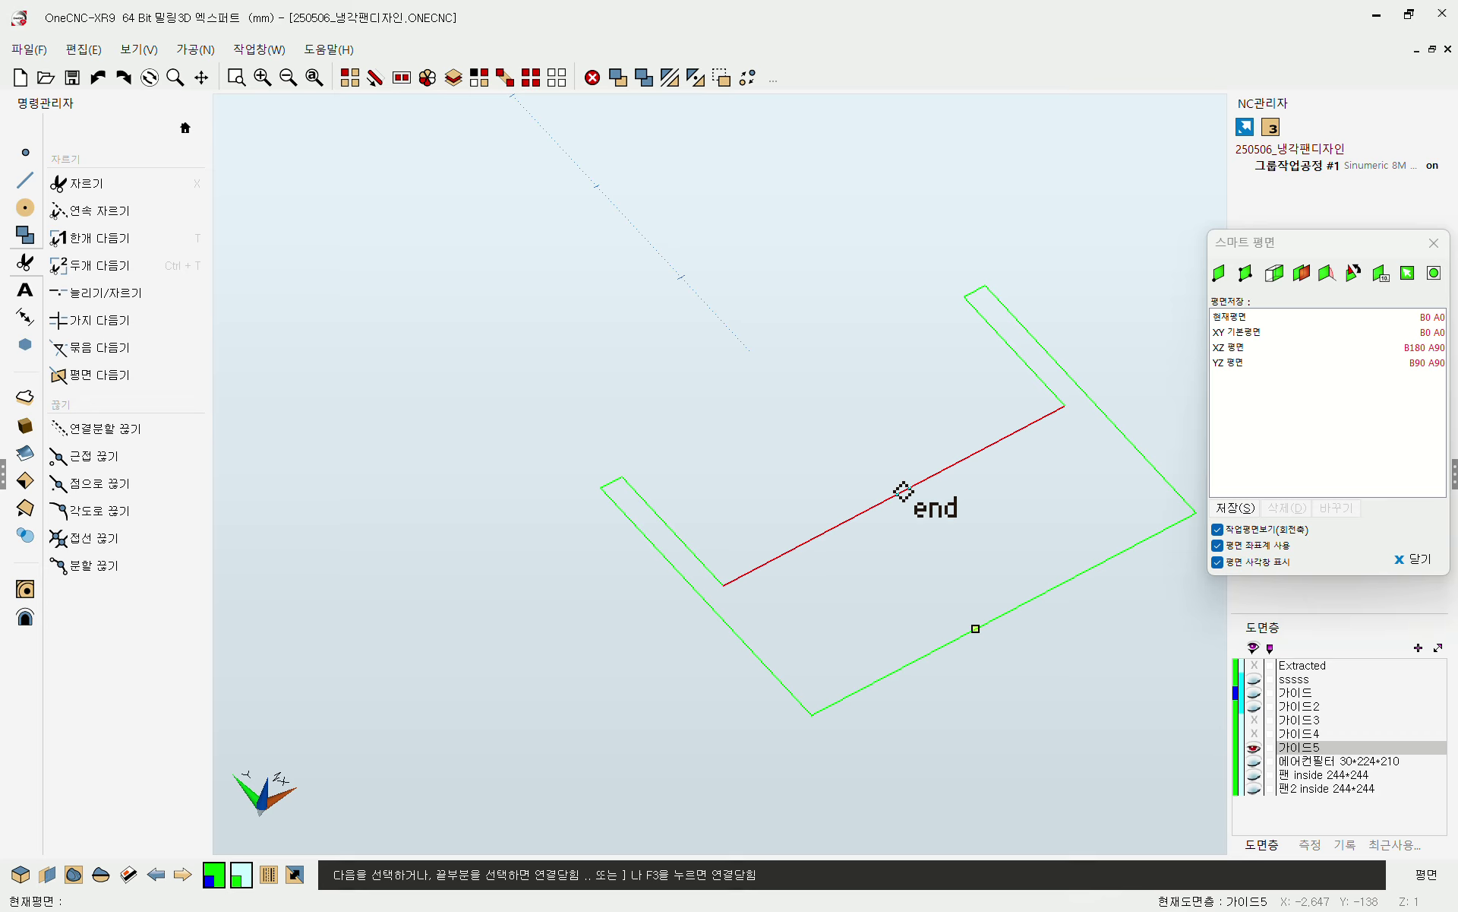
left_click(903, 492)
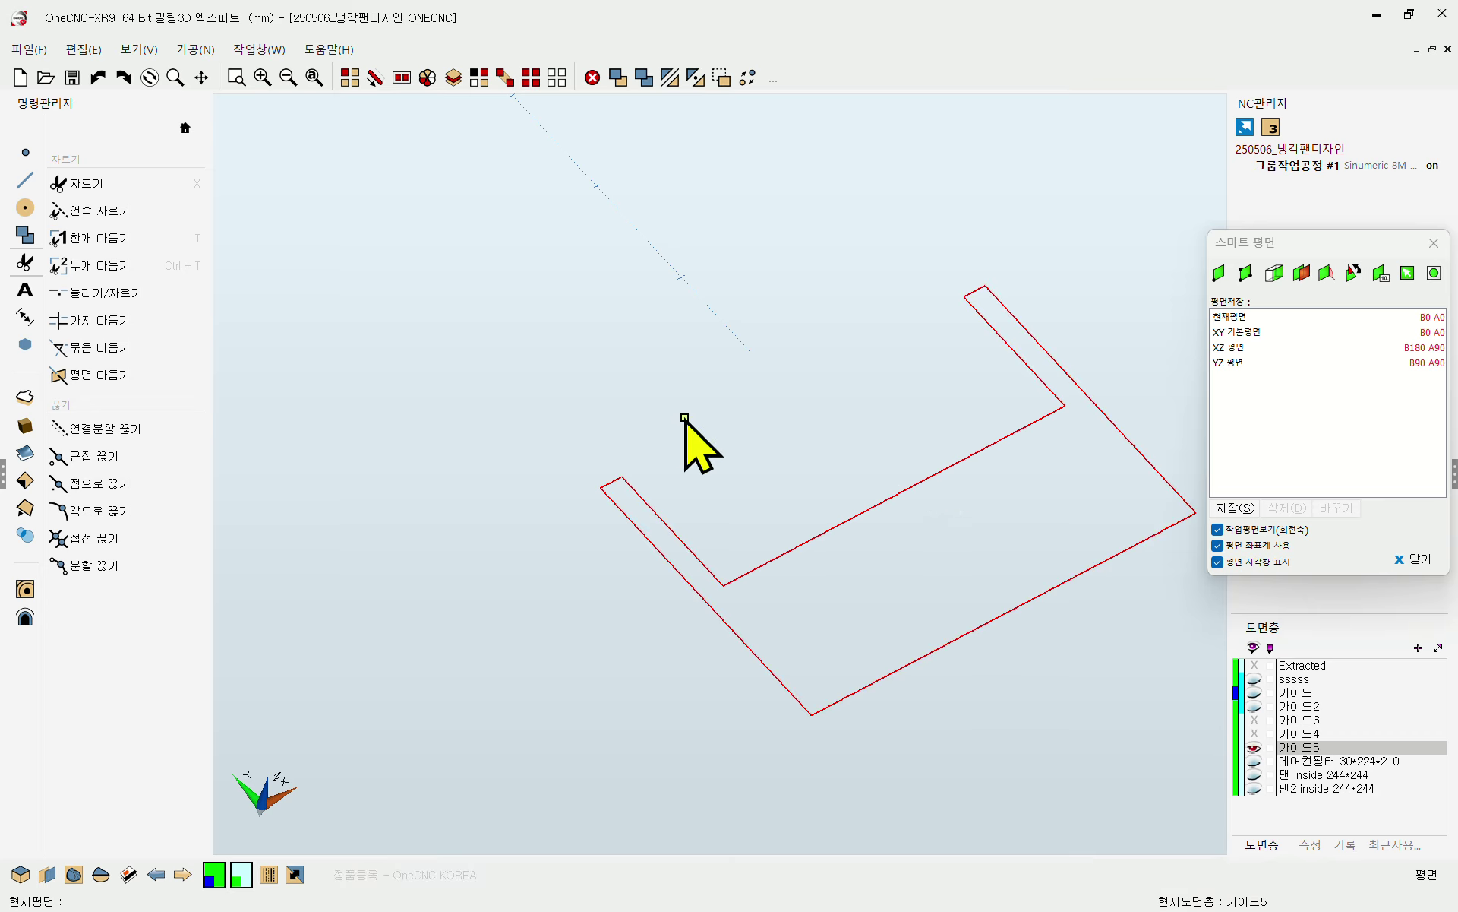
key("Escape")
- Show the hidden solid model of layer 가이드5 again
scroll(526, 490, "down", 4)
left_click(1254, 750)
scroll(640, 607, "down", 1)
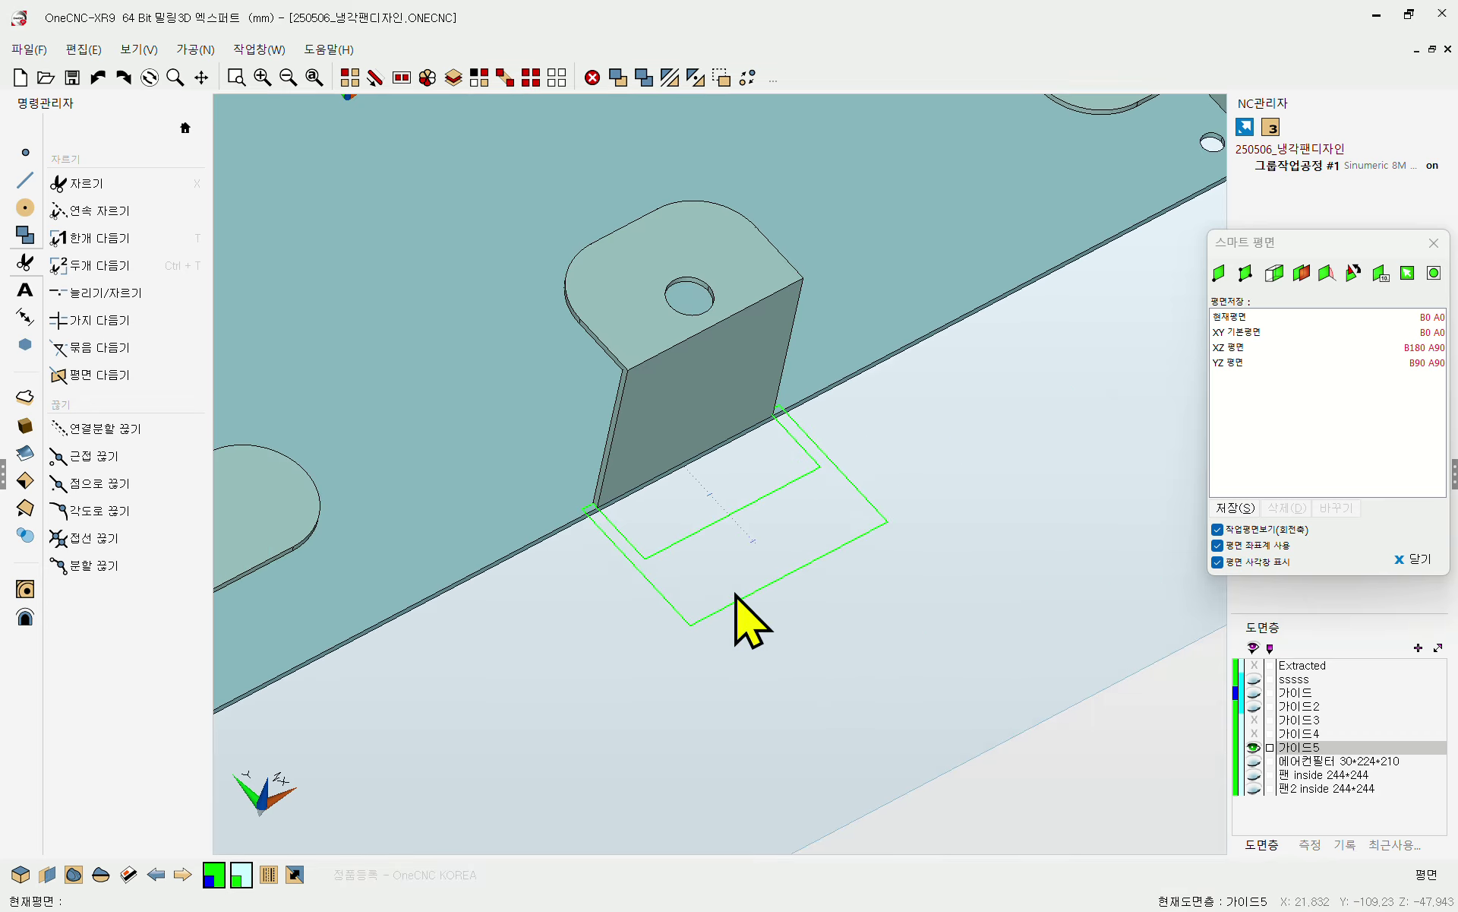
- Cut the model along the closed U-shaped profile around the tab's base with 모델 자르기 at depth 0
middle_click_drag(735, 593, 721, 567)
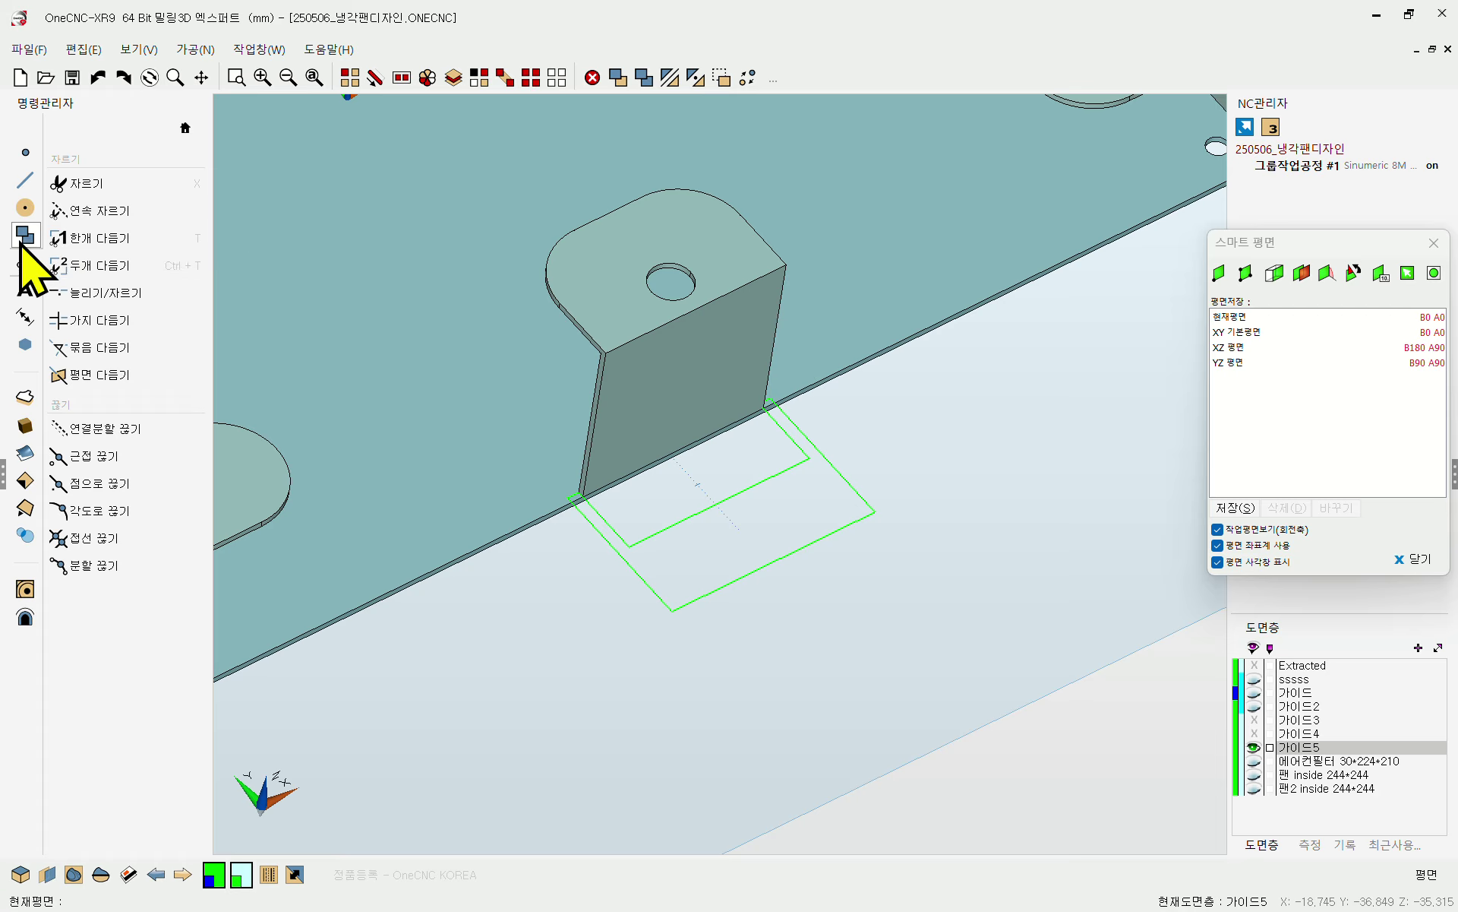
left_click(24, 398)
left_click(85, 214)
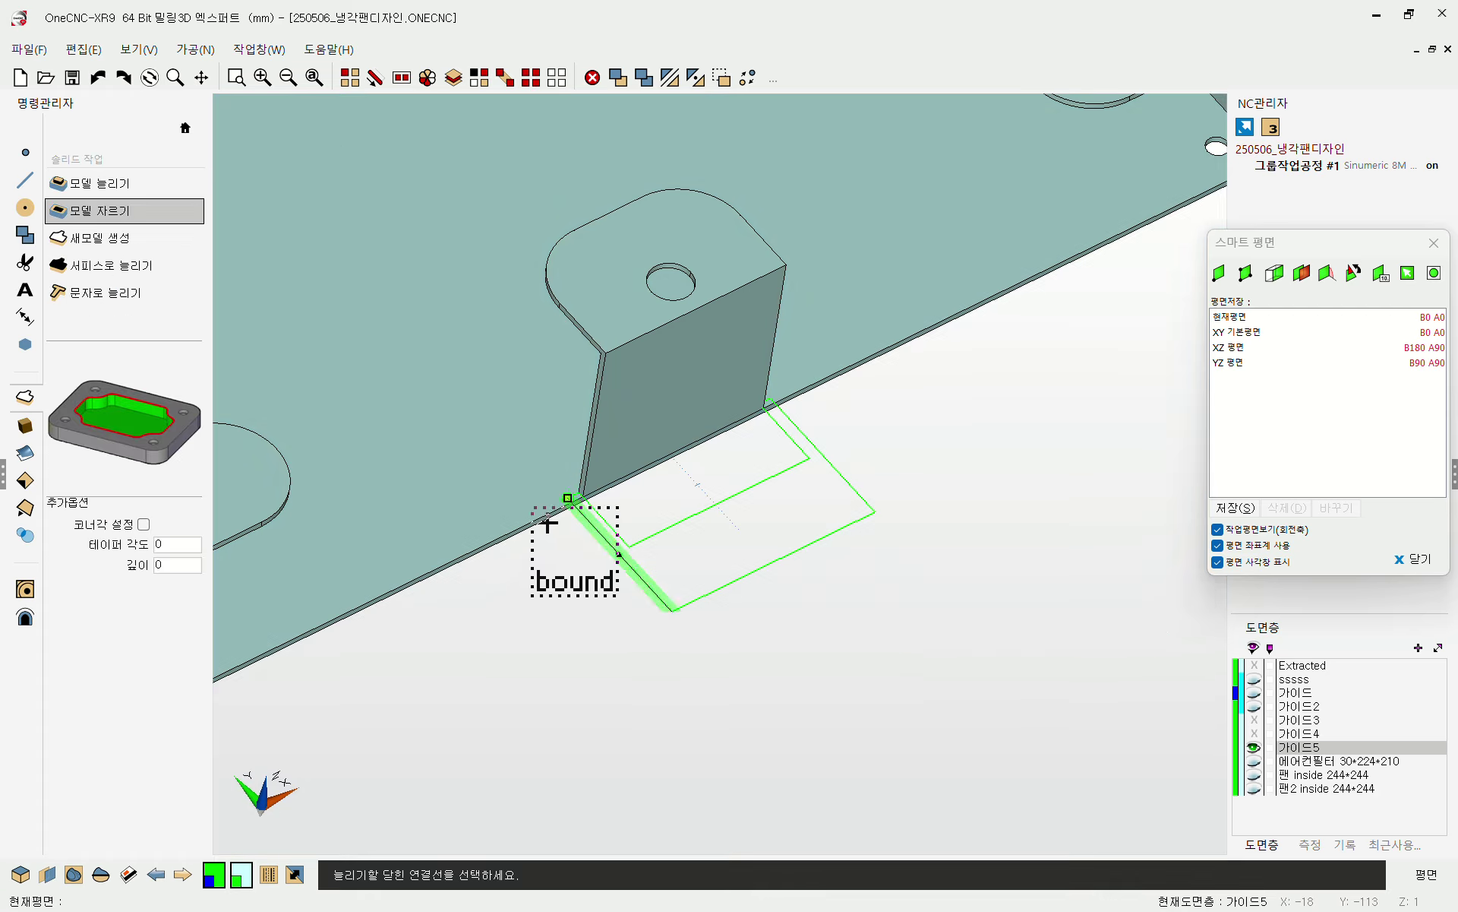
left_click(549, 524)
left_click(927, 618)
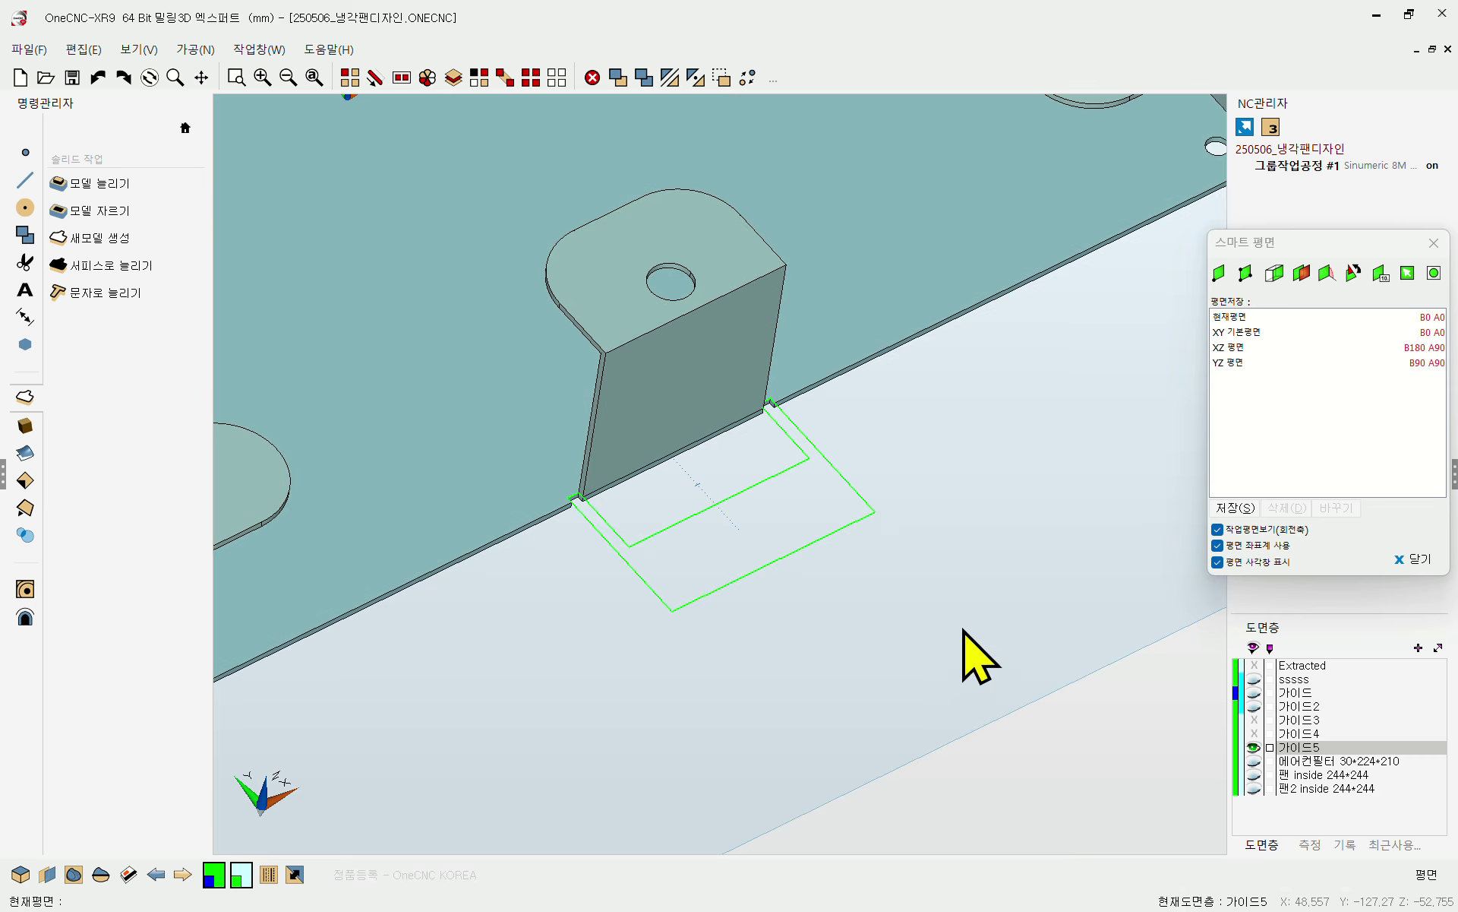
- Select all the green profile lines by colour and delete them
scroll(854, 562, "down", 1)
left_click(480, 78)
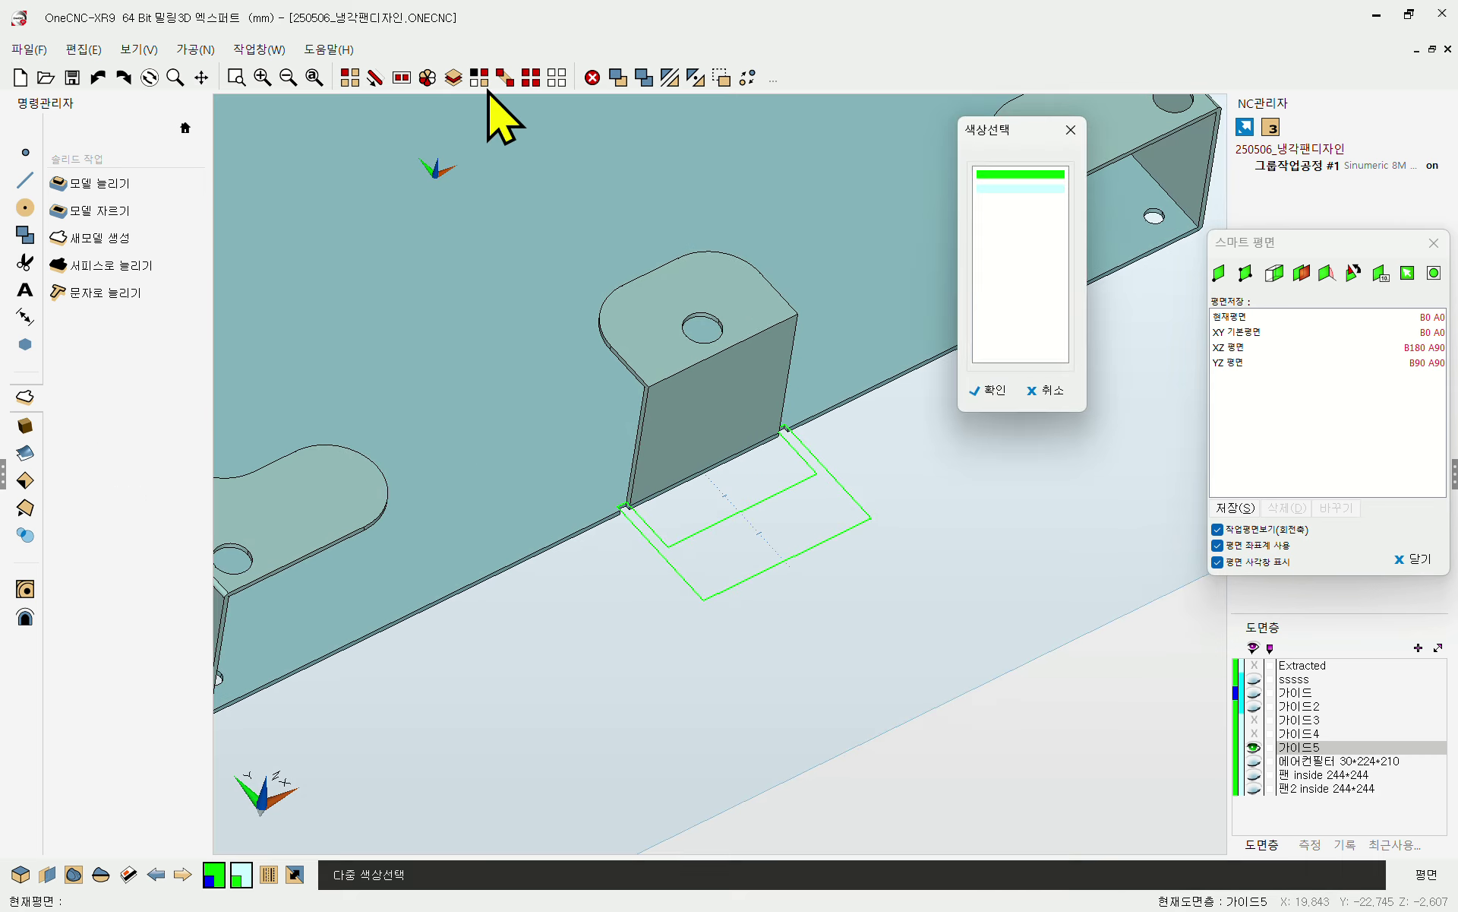
left_click(990, 391)
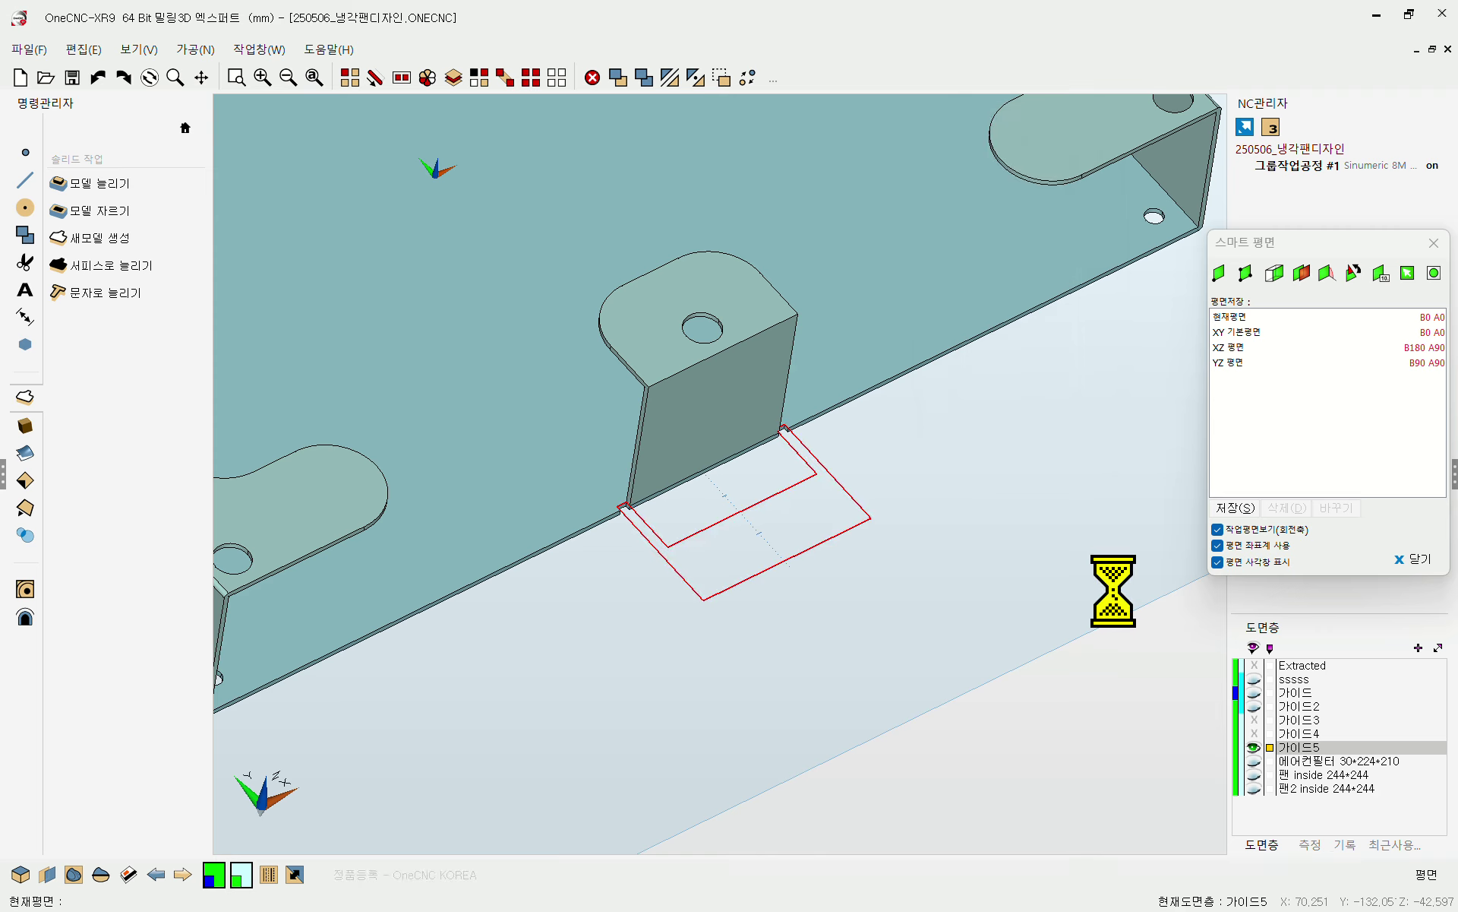
key("Delete")
- Inspect the relief notches at the tab's base from the underside and save the drawing file
scroll(845, 506, "down", 5)
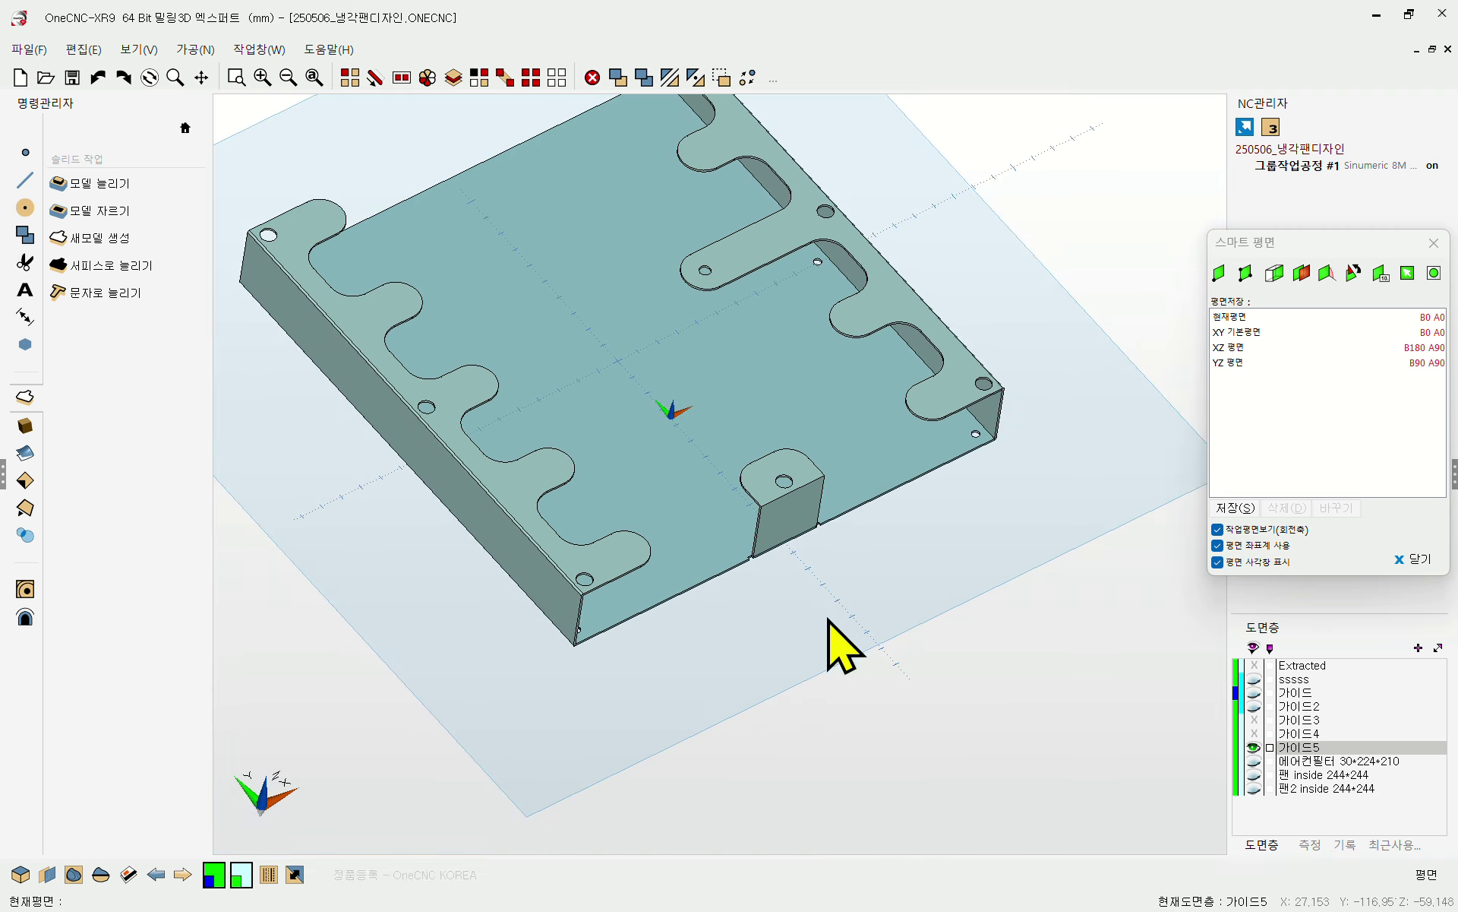
middle_click_drag(830, 618, 814, 401)
scroll(790, 190, "up", 5)
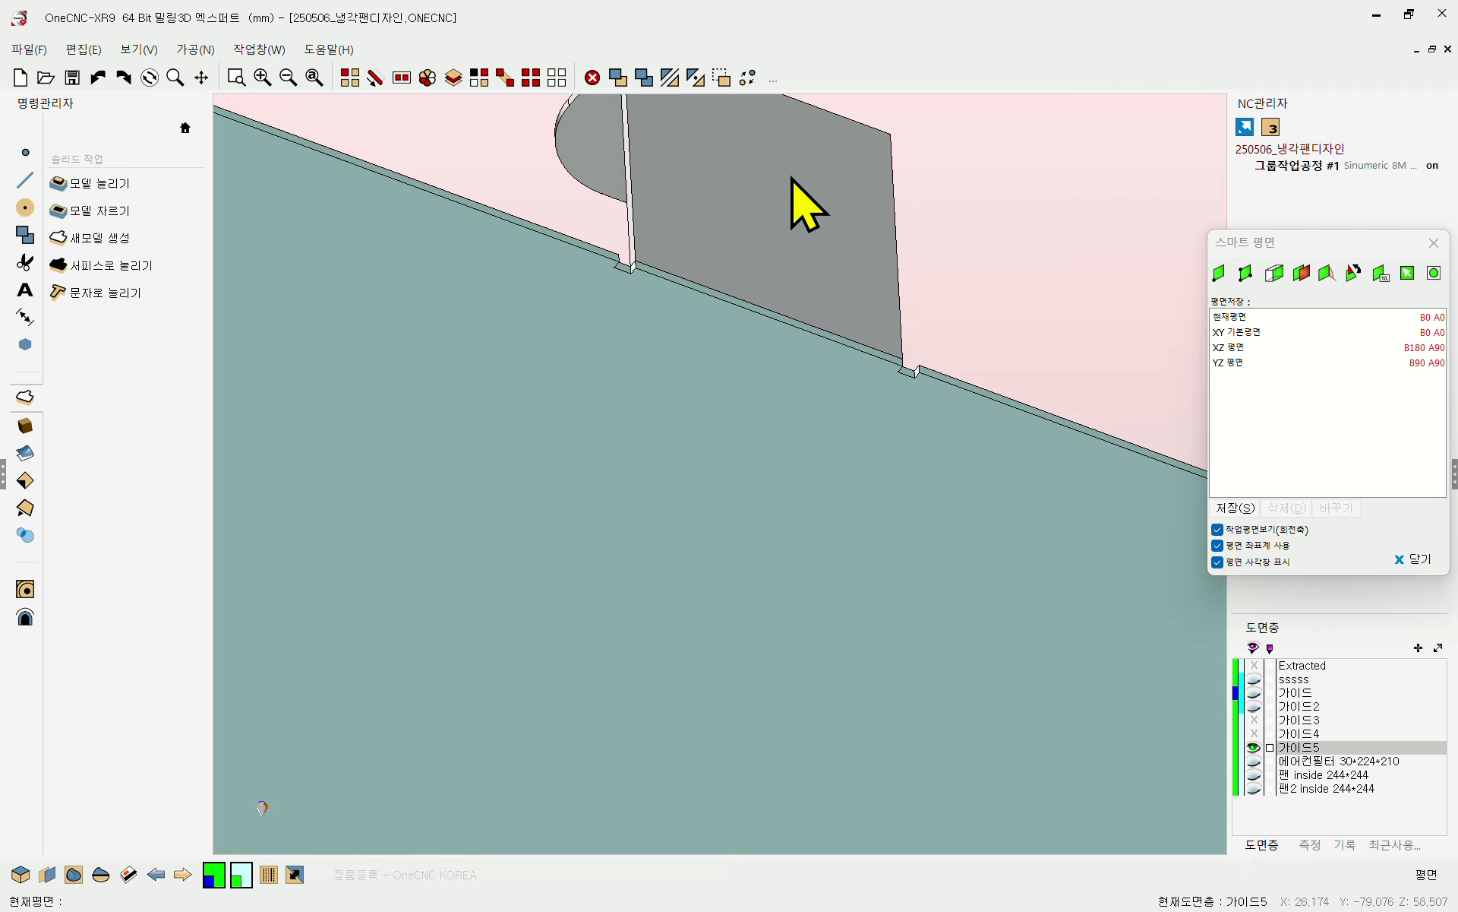
middle_click_drag(720, 299, 641, 202)
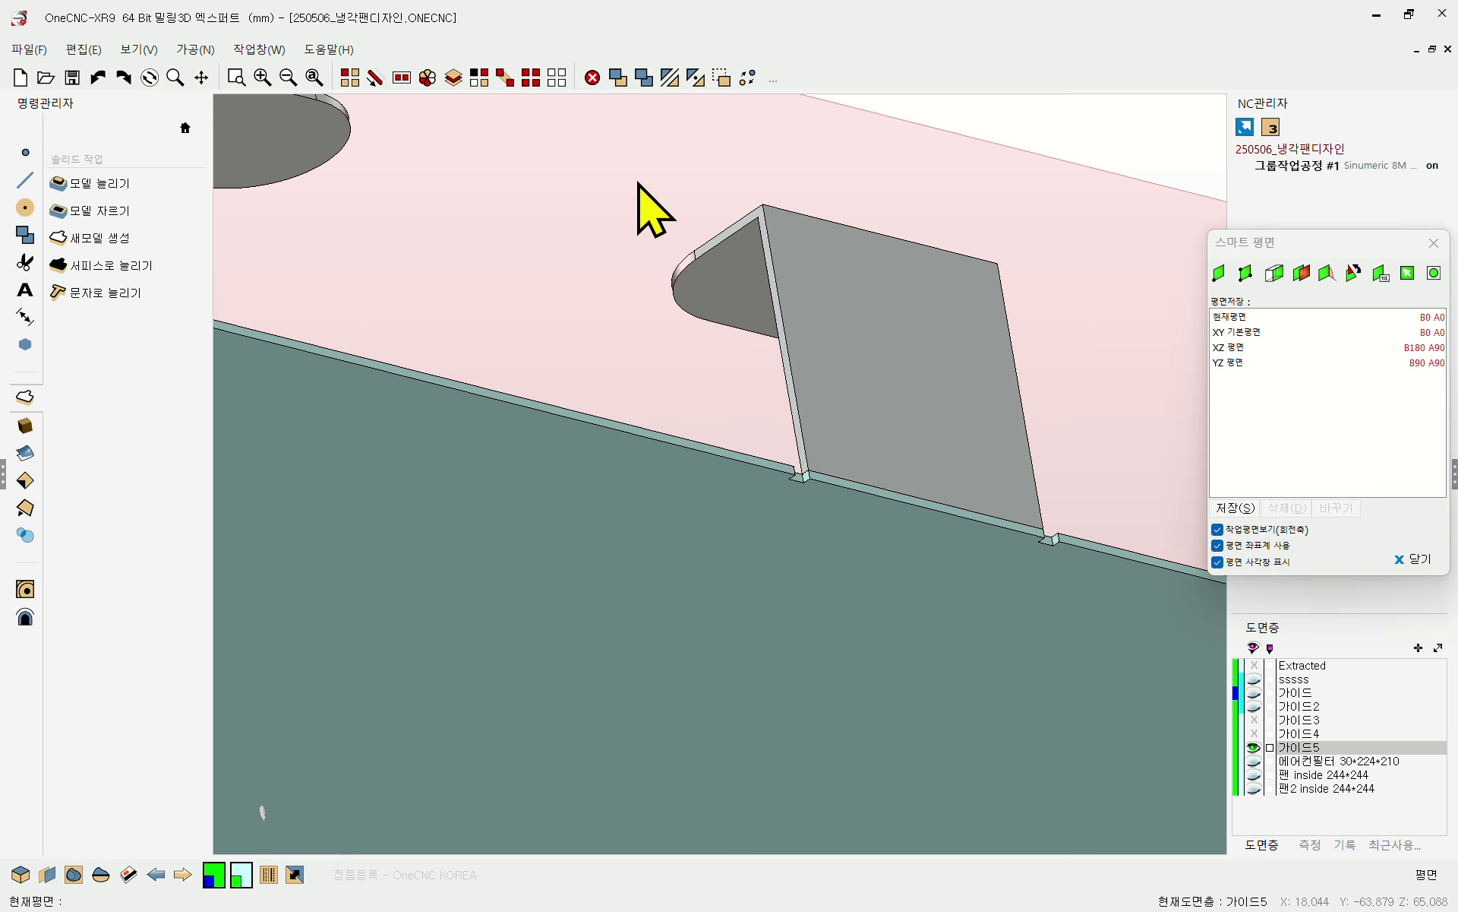
left_click(349, 77)
left_click(861, 549)
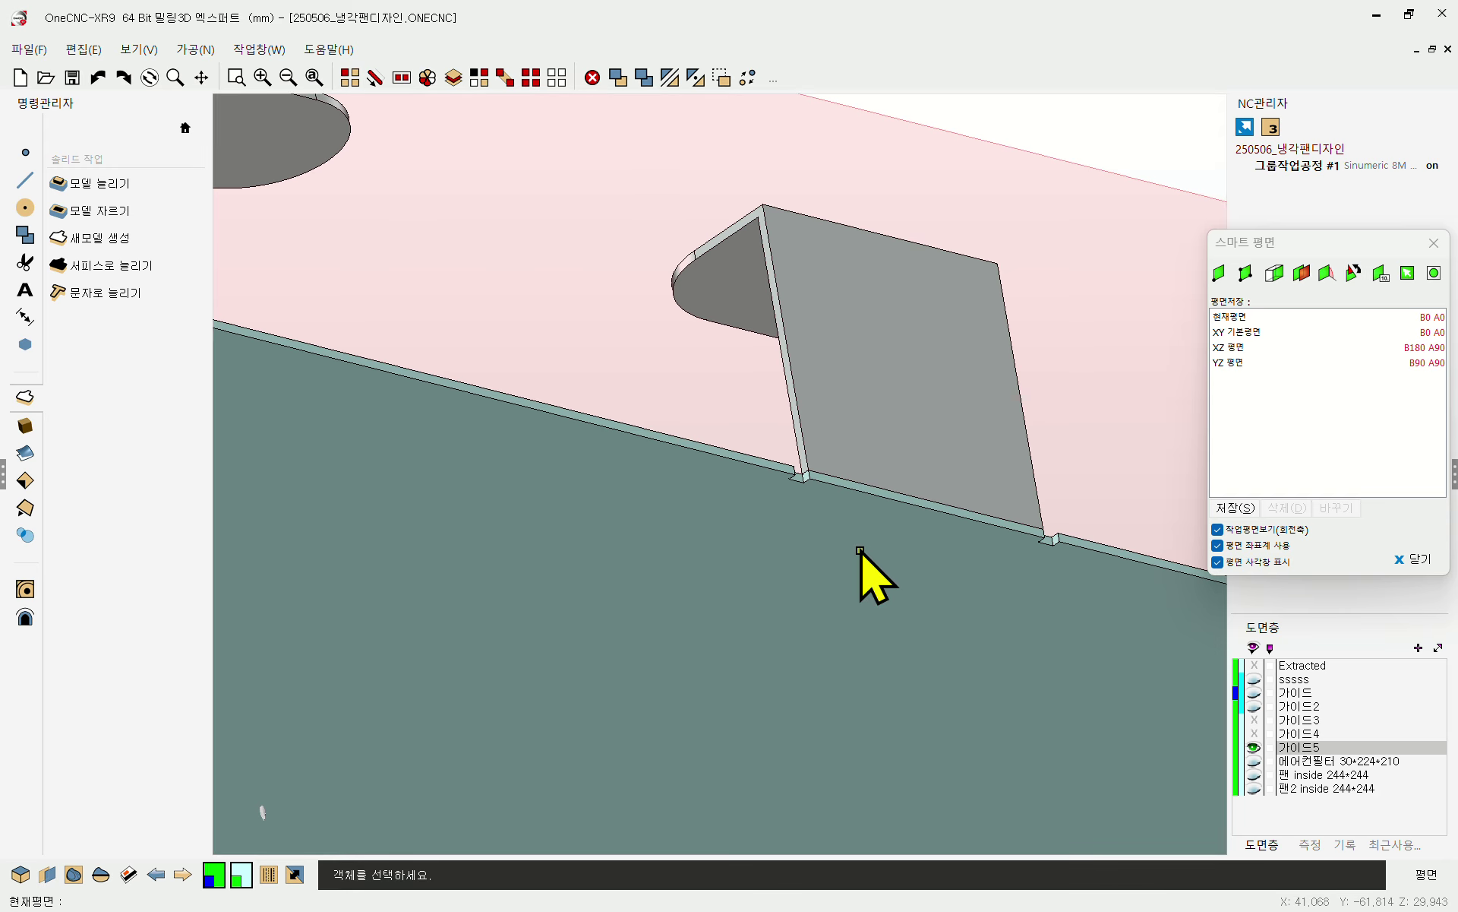
left_click(559, 78)
left_click(72, 76)
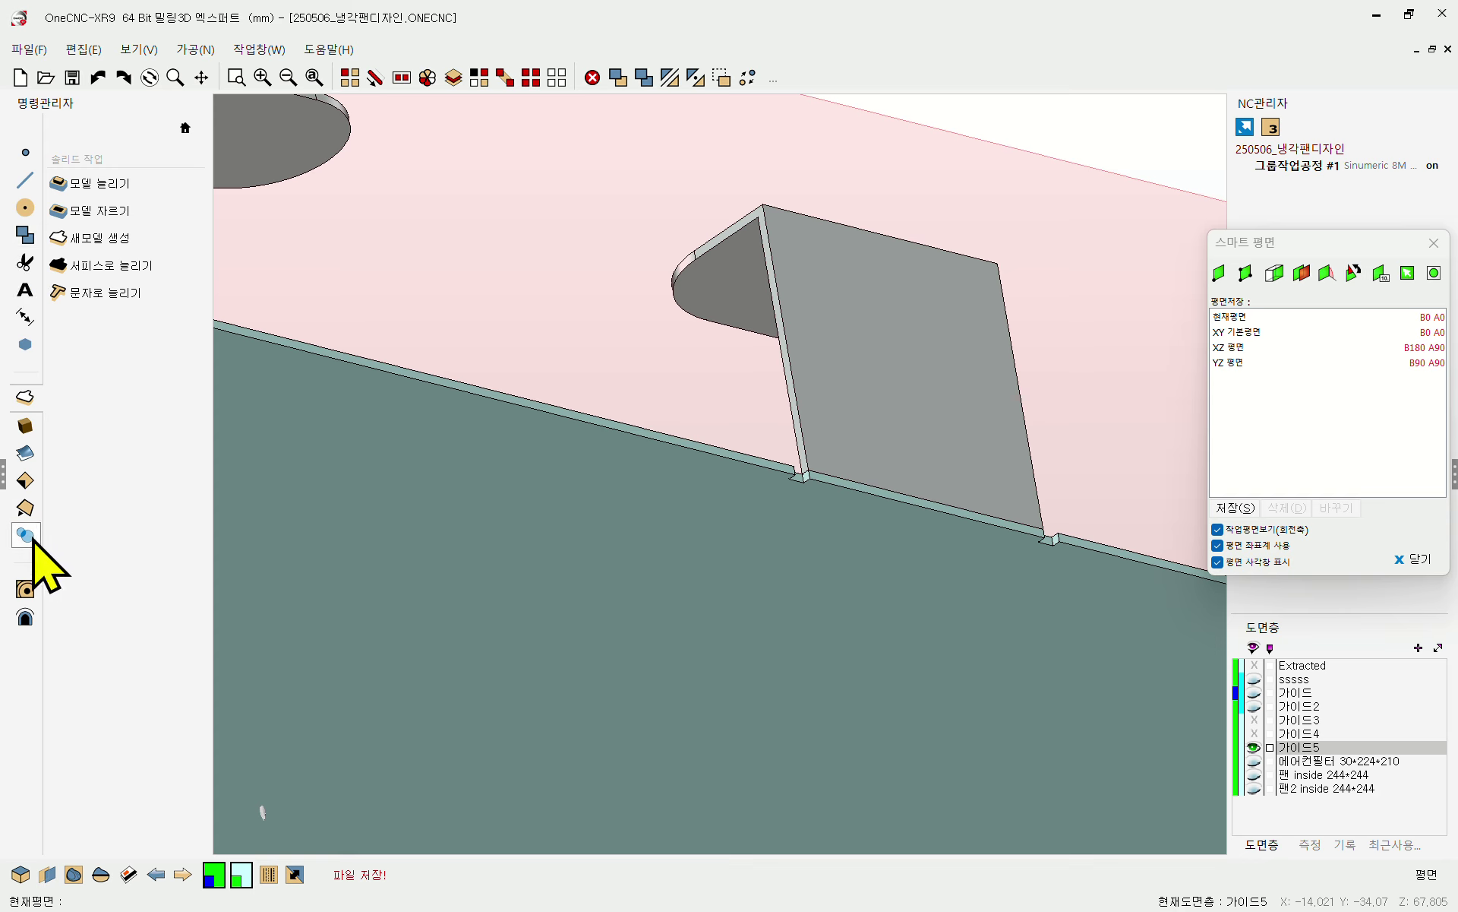
- Round the outer bend edge between the tab and the base plate with 모깎기 at radius 0.8
mouse_move(27, 512)
left_click(76, 183)
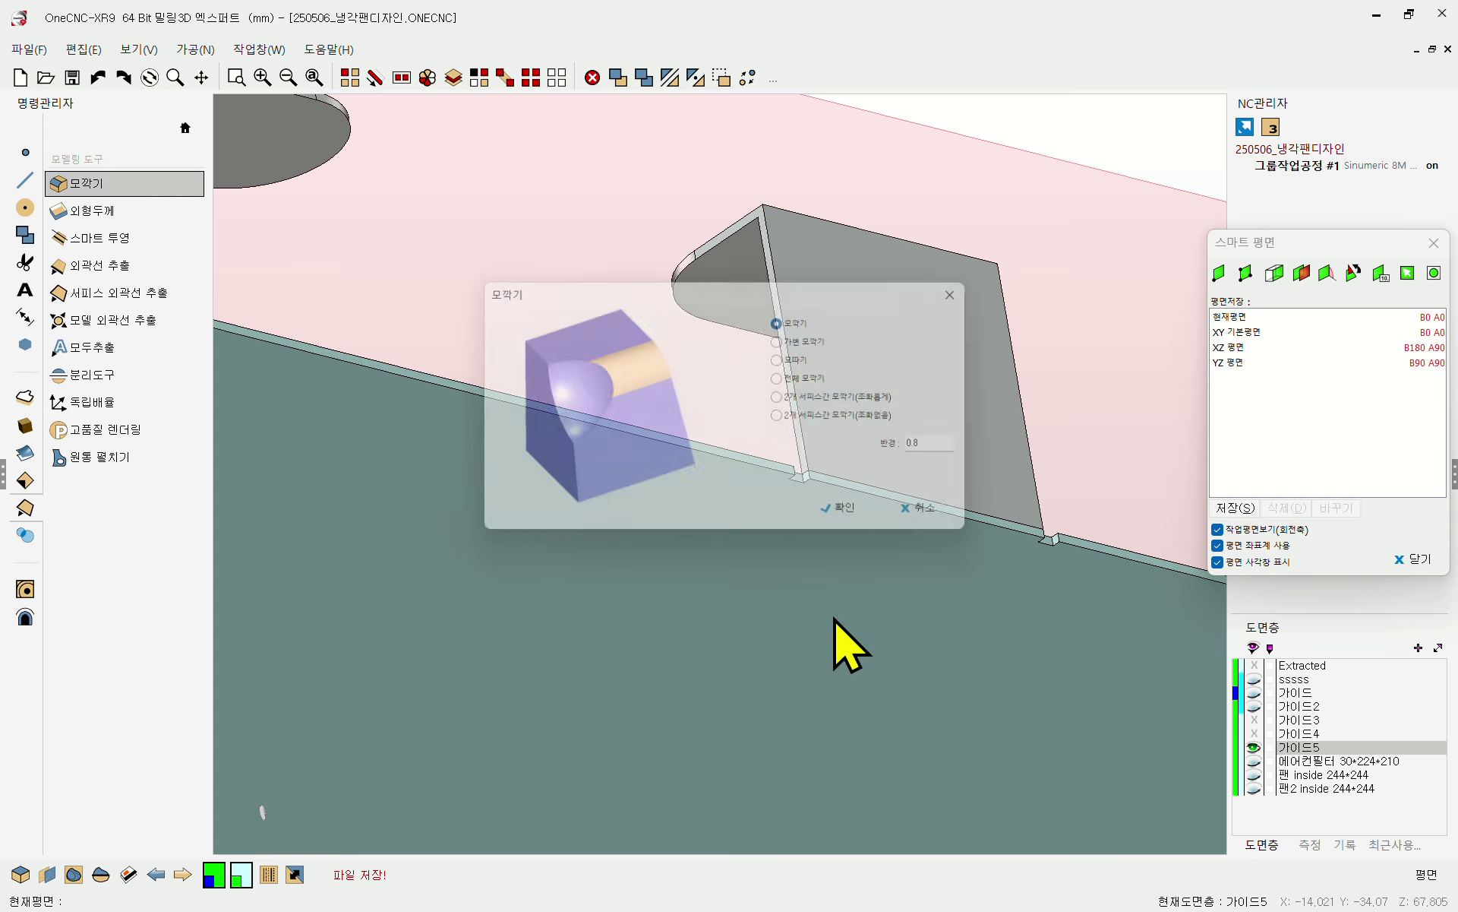
left_click(849, 517)
left_click(954, 517)
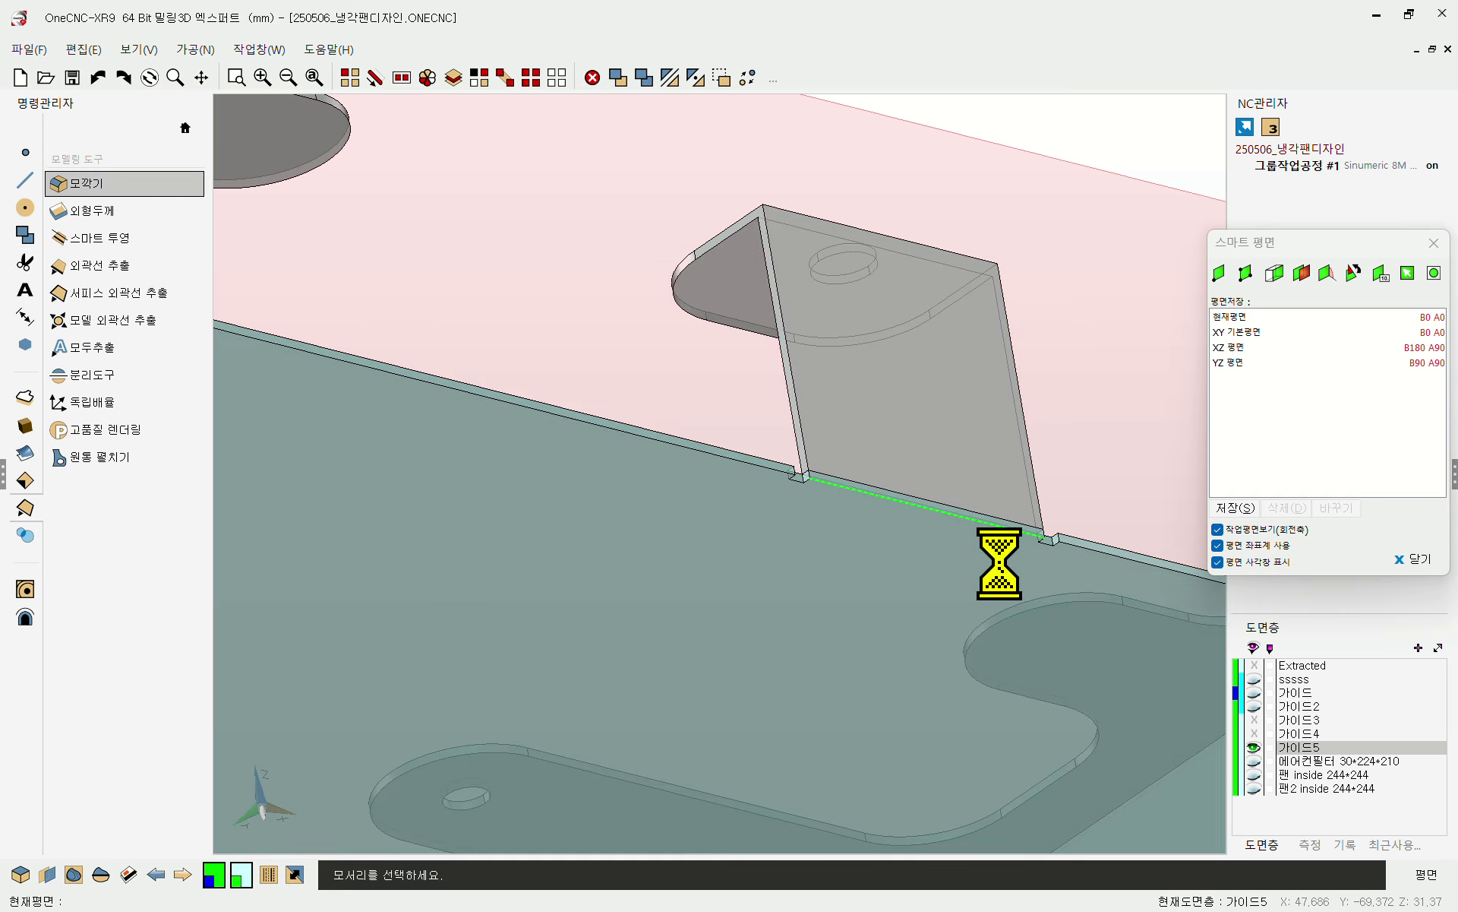
scroll(841, 495, "up", 5)
scroll(841, 494, "up", 2)
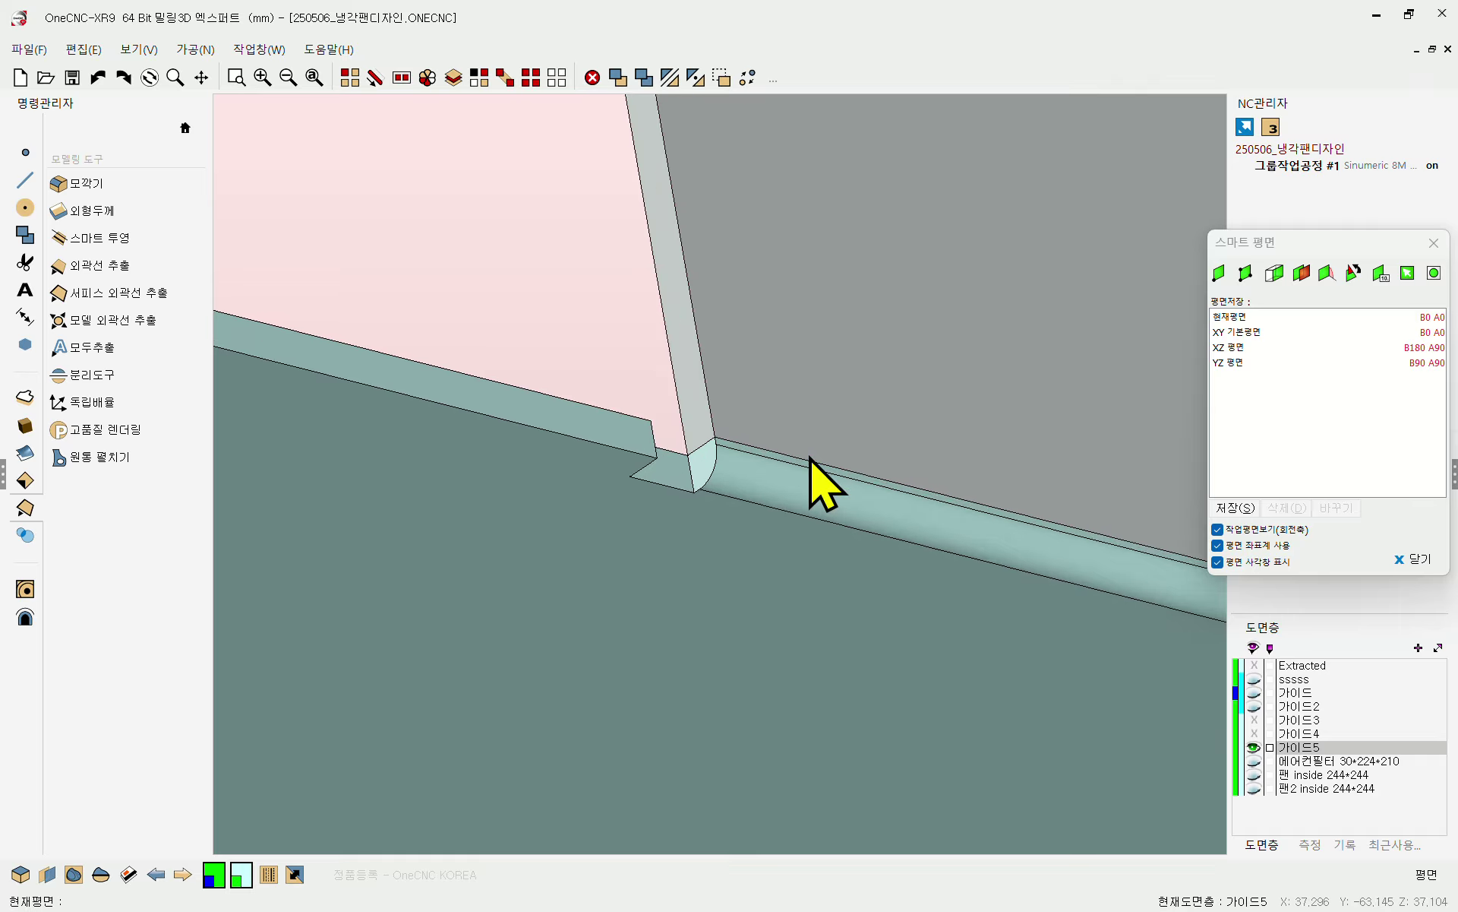
- Colour the whole bracket solid bright cyan-blue with 솔리드색상 넣기
scroll(799, 456, "down", 10)
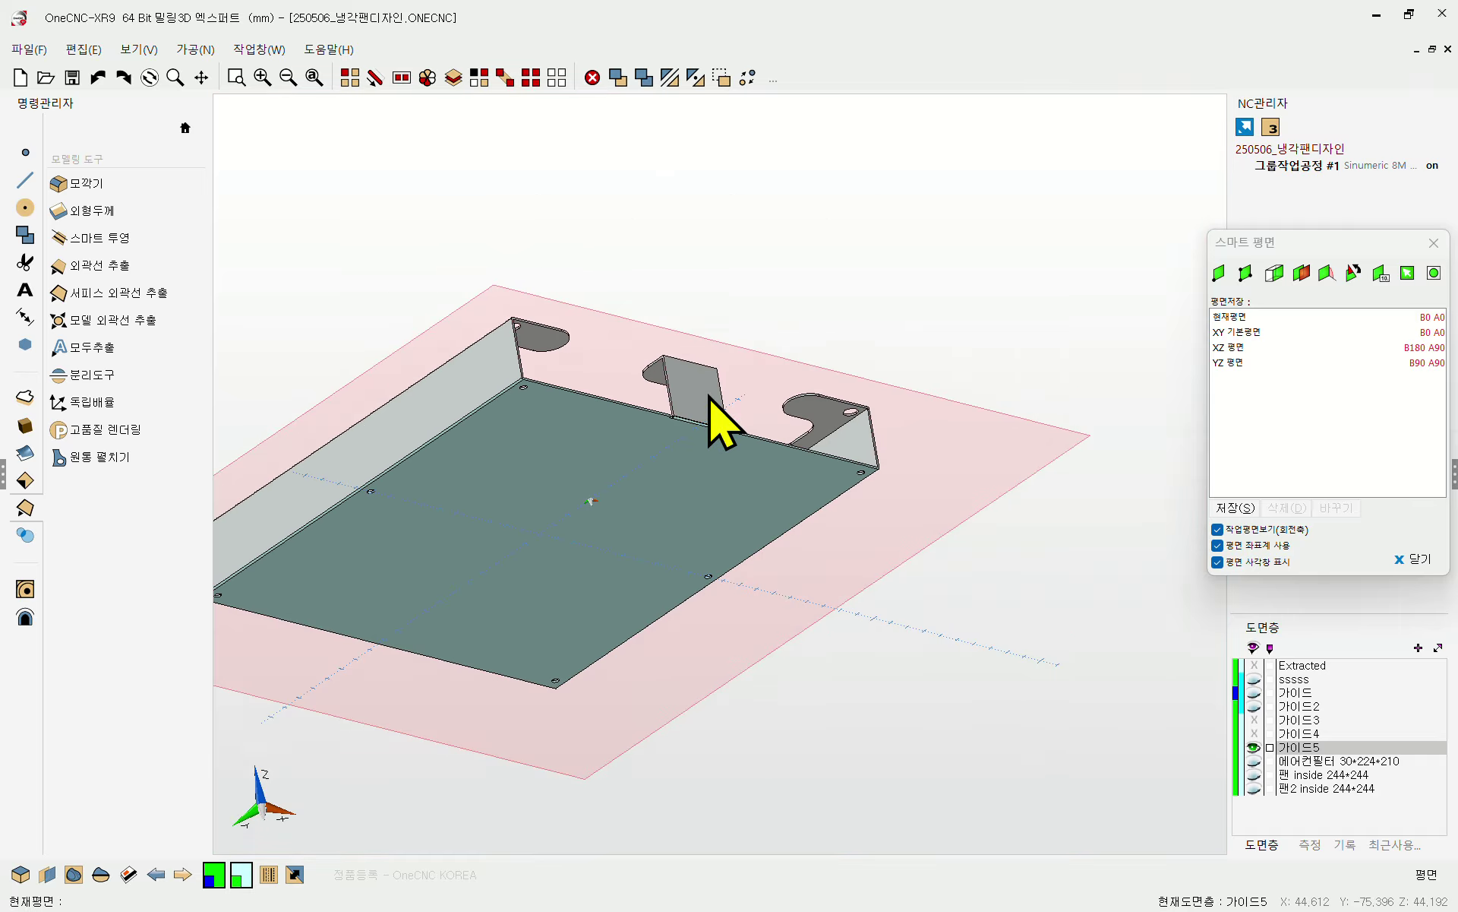
middle_click_drag(838, 335, 840, 560)
scroll(723, 547, "up", 4)
middle_click_drag(722, 547, 798, 514)
scroll(797, 514, "up", 3)
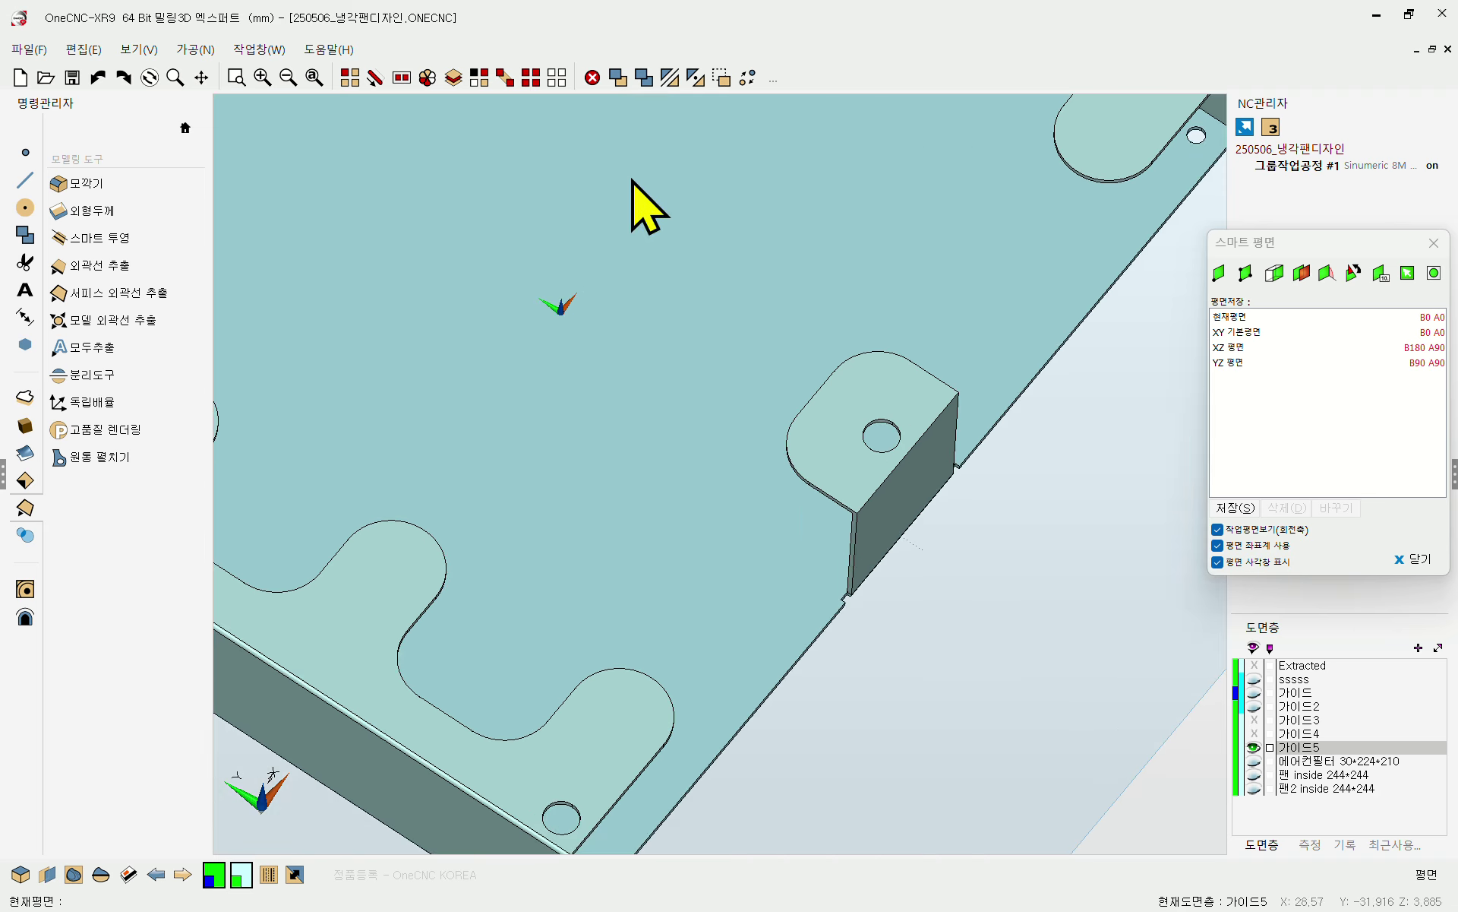
scroll(760, 543, "down", 3)
scroll(760, 543, "down", 2)
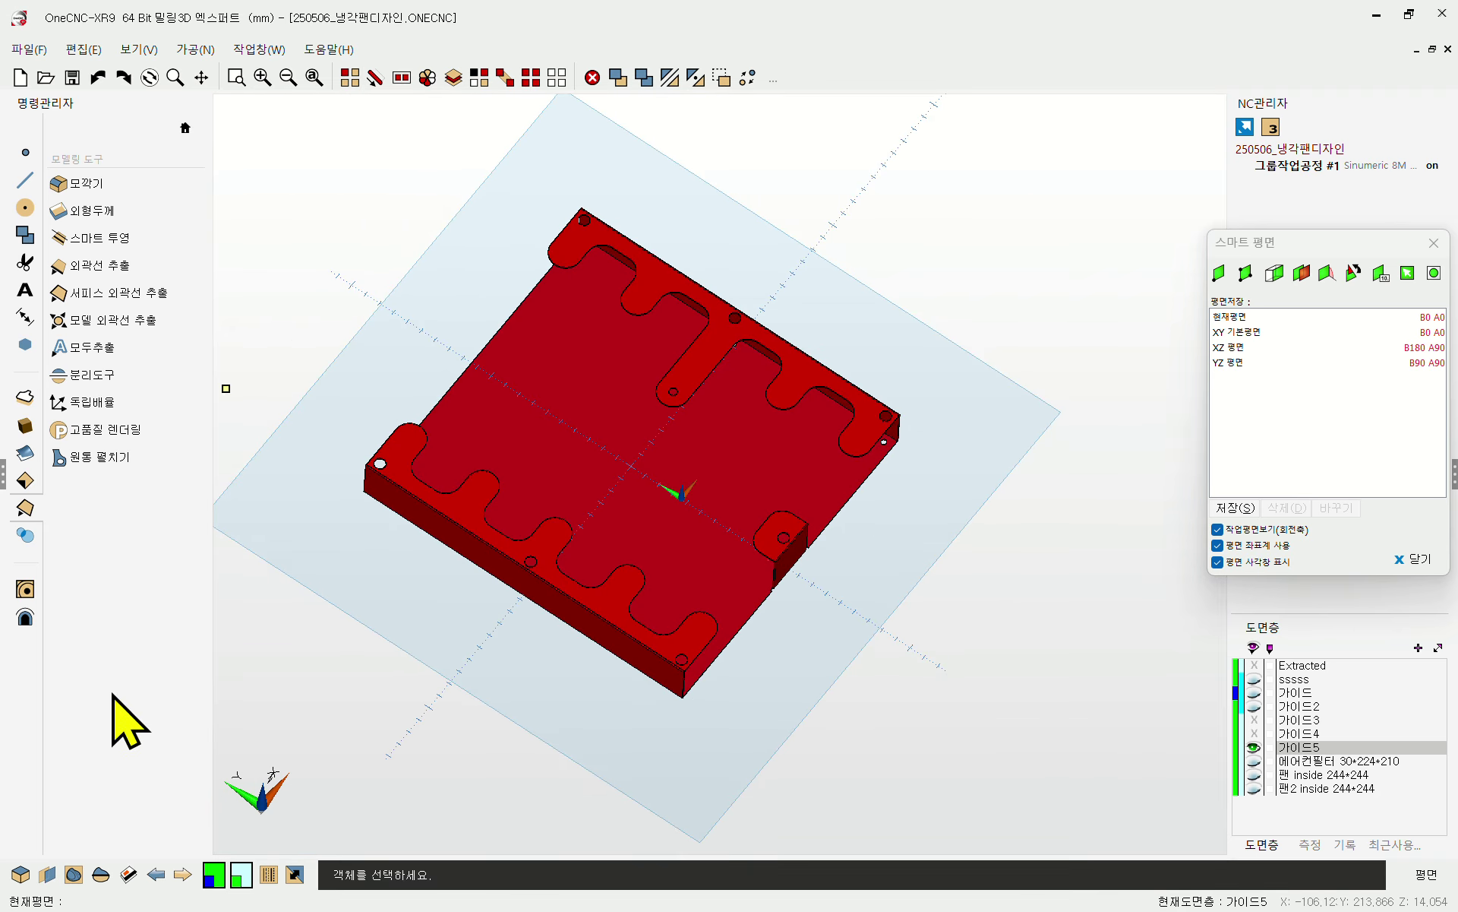
left_click(27, 486)
left_click(114, 319)
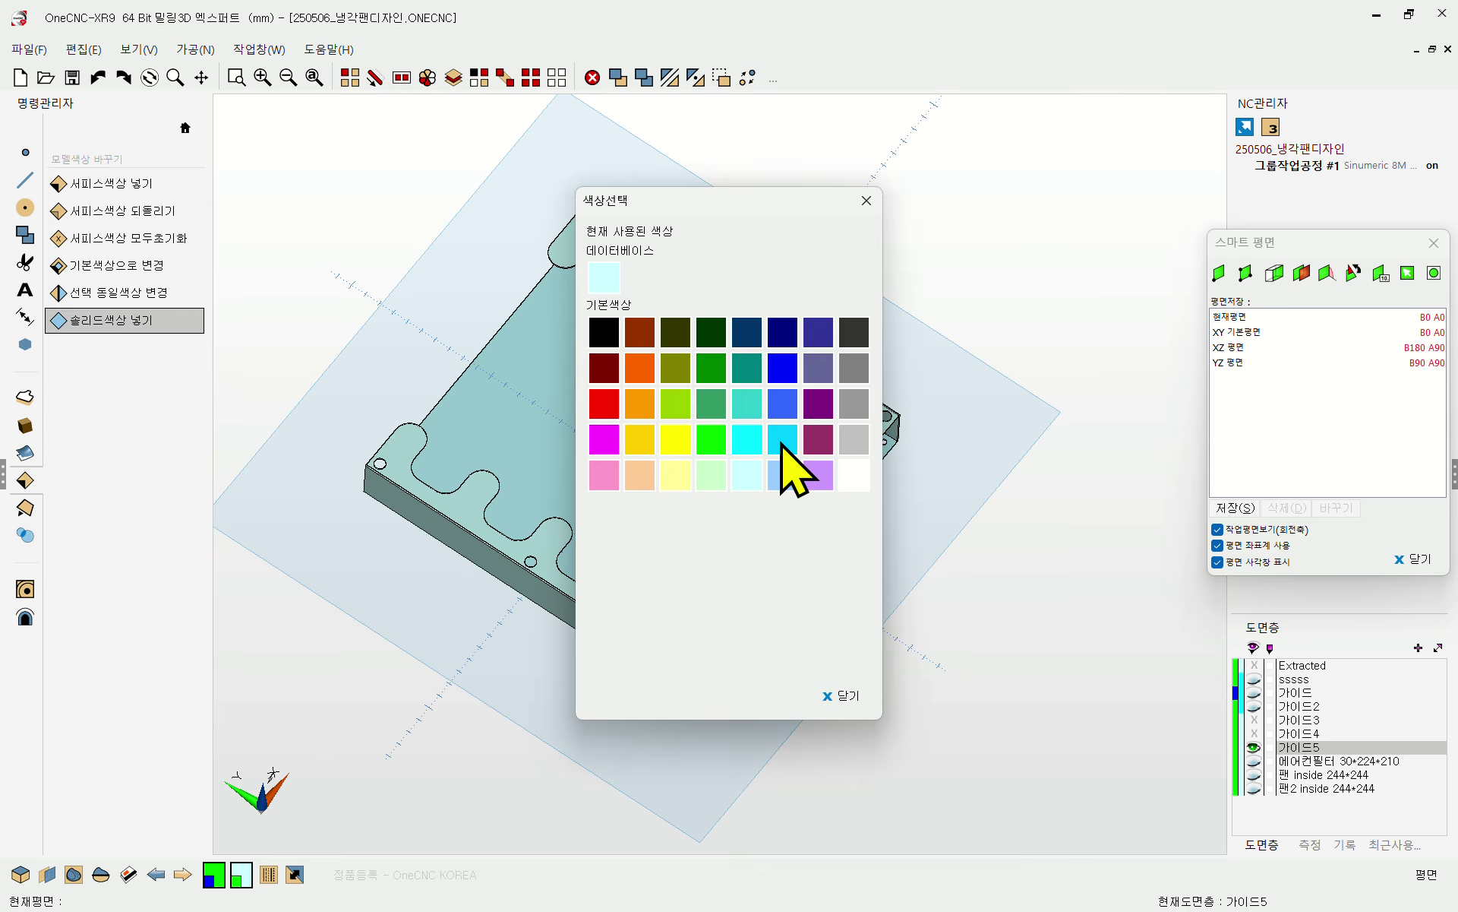
left_click(782, 445)
- Try to round the tab's upper bend edge with 모깎기 at radius 0.8
middle_click_drag(714, 527, 739, 261)
scroll(714, 357, "up", 3)
middle_click_drag(700, 334, 765, 277)
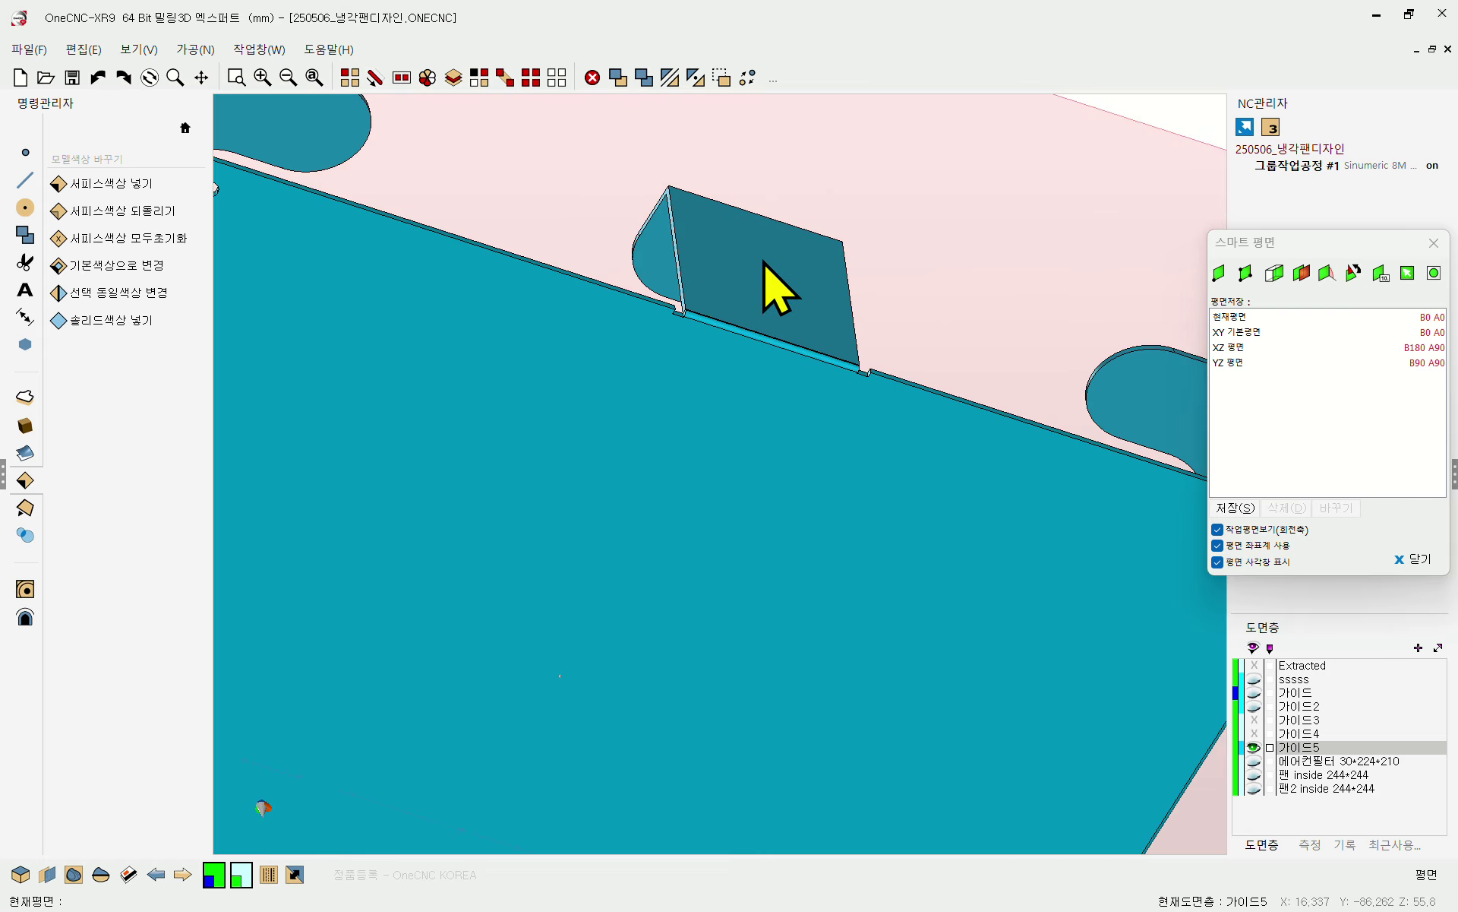
scroll(749, 300, "down", 4)
middle_click_drag(505, 228, 648, 514)
scroll(851, 524, "up", 5)
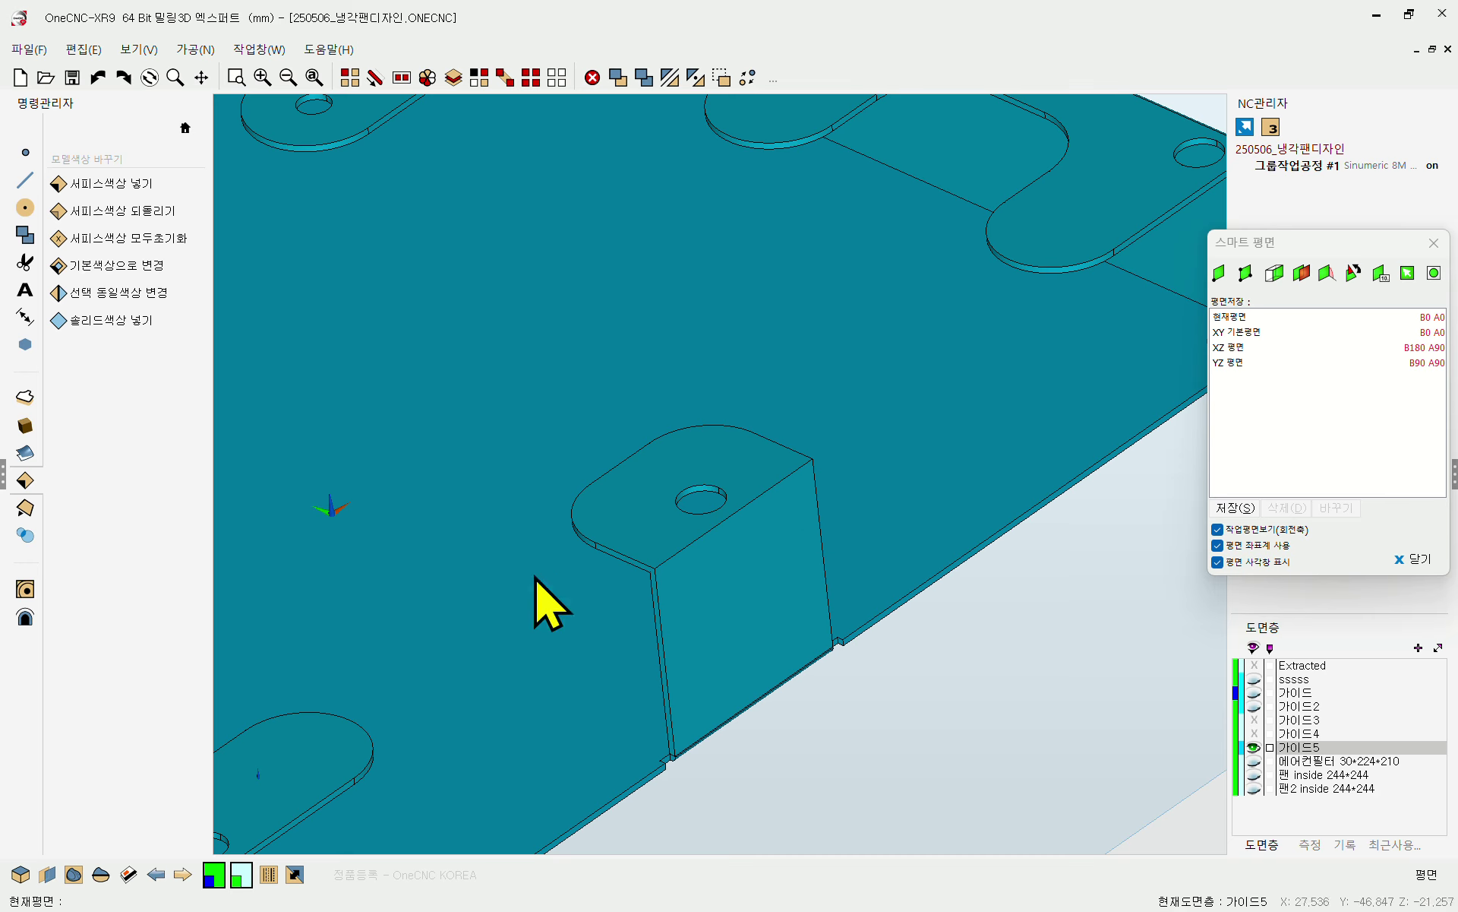
left_click(25, 507)
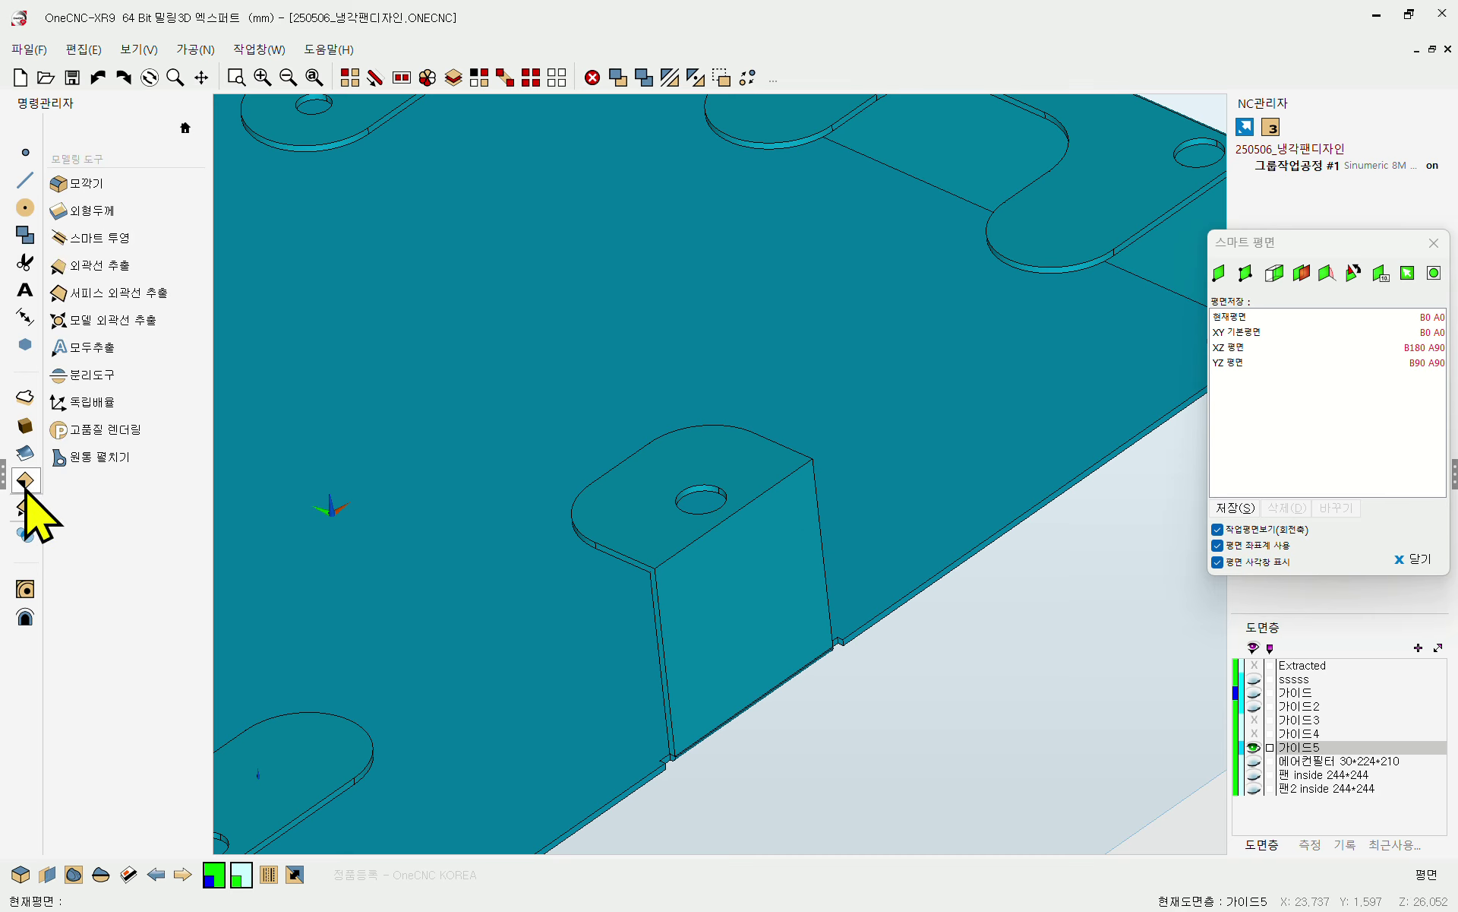
left_click(85, 183)
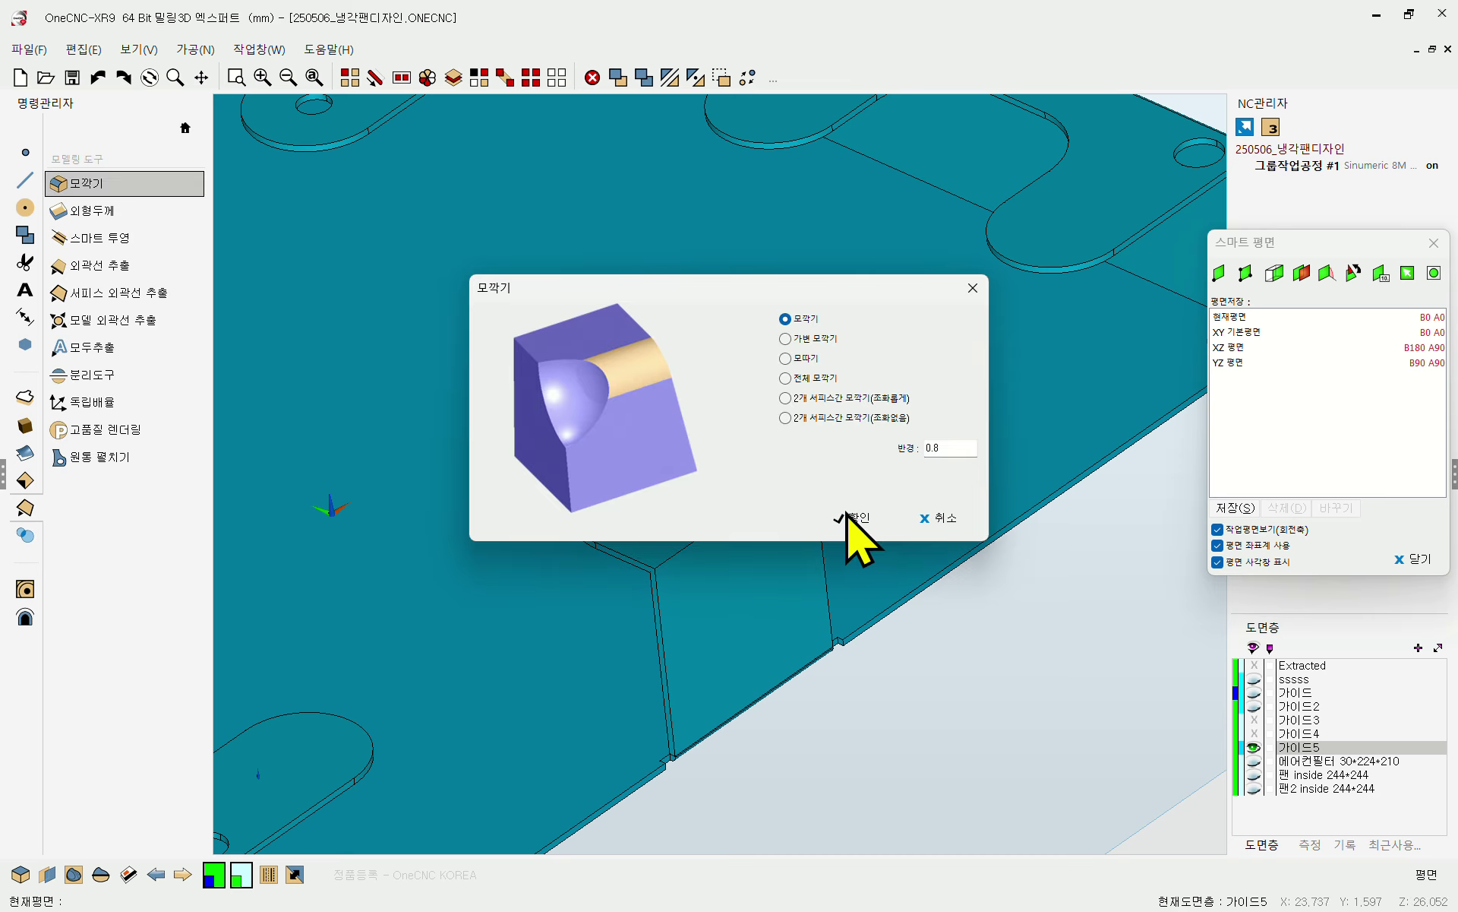
left_click(855, 519)
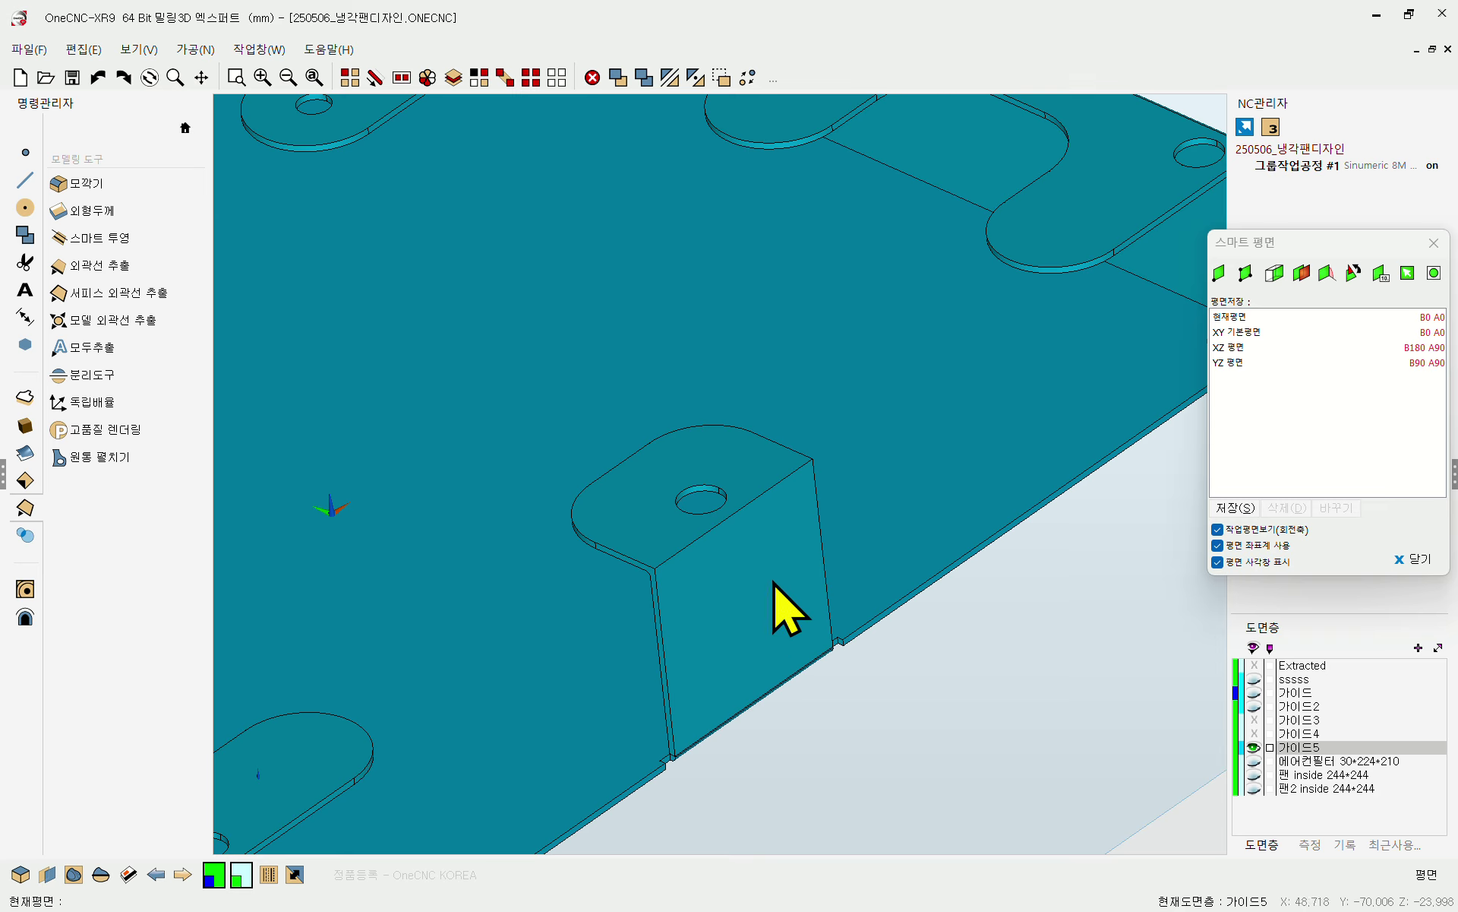
left_click(85, 183)
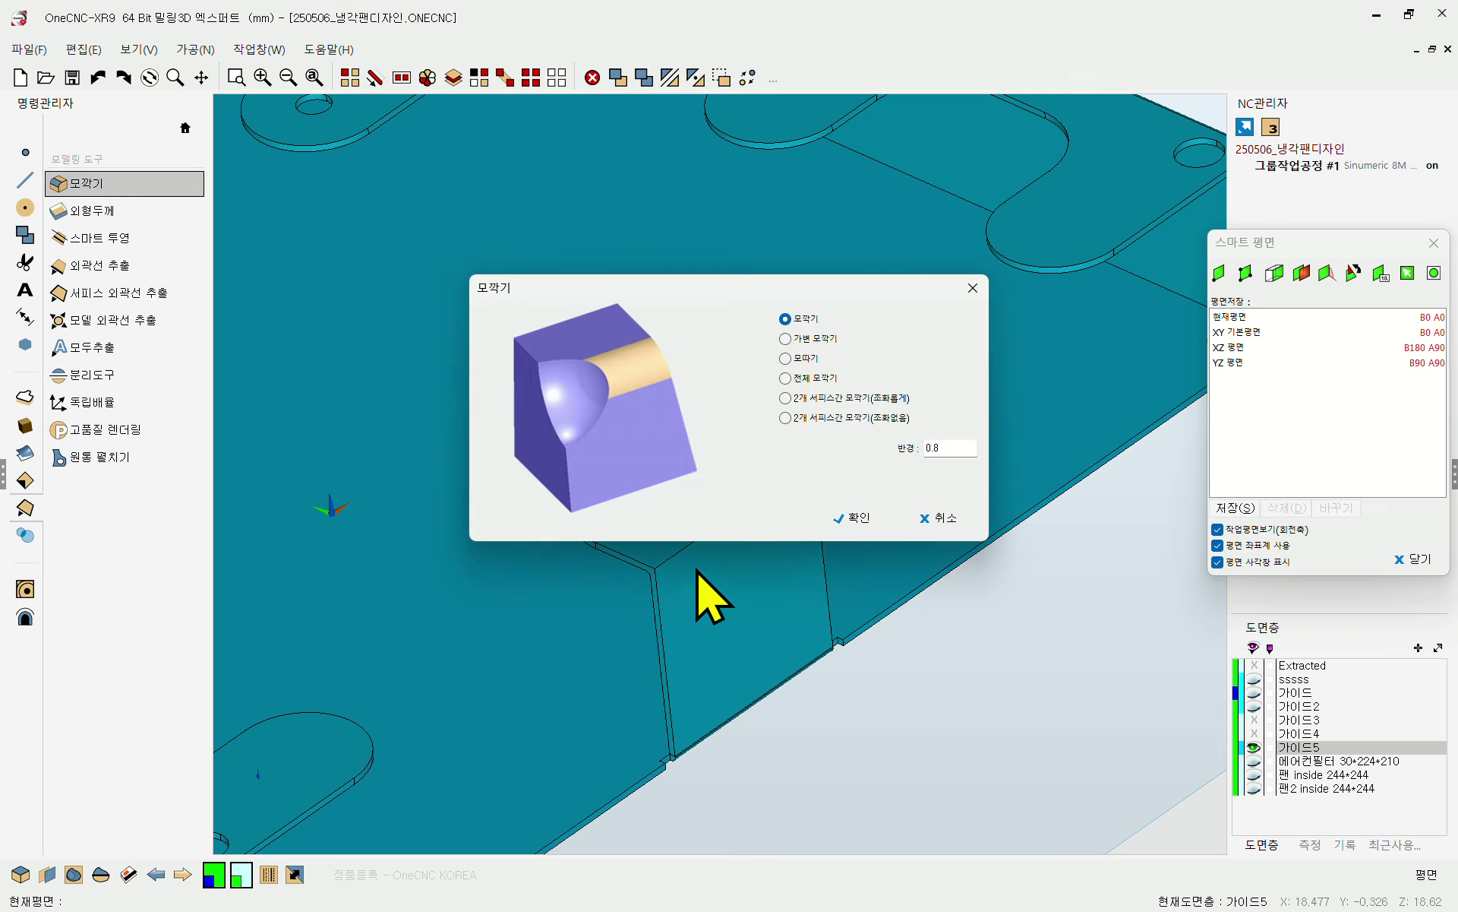
left_click(854, 518)
left_click(673, 550)
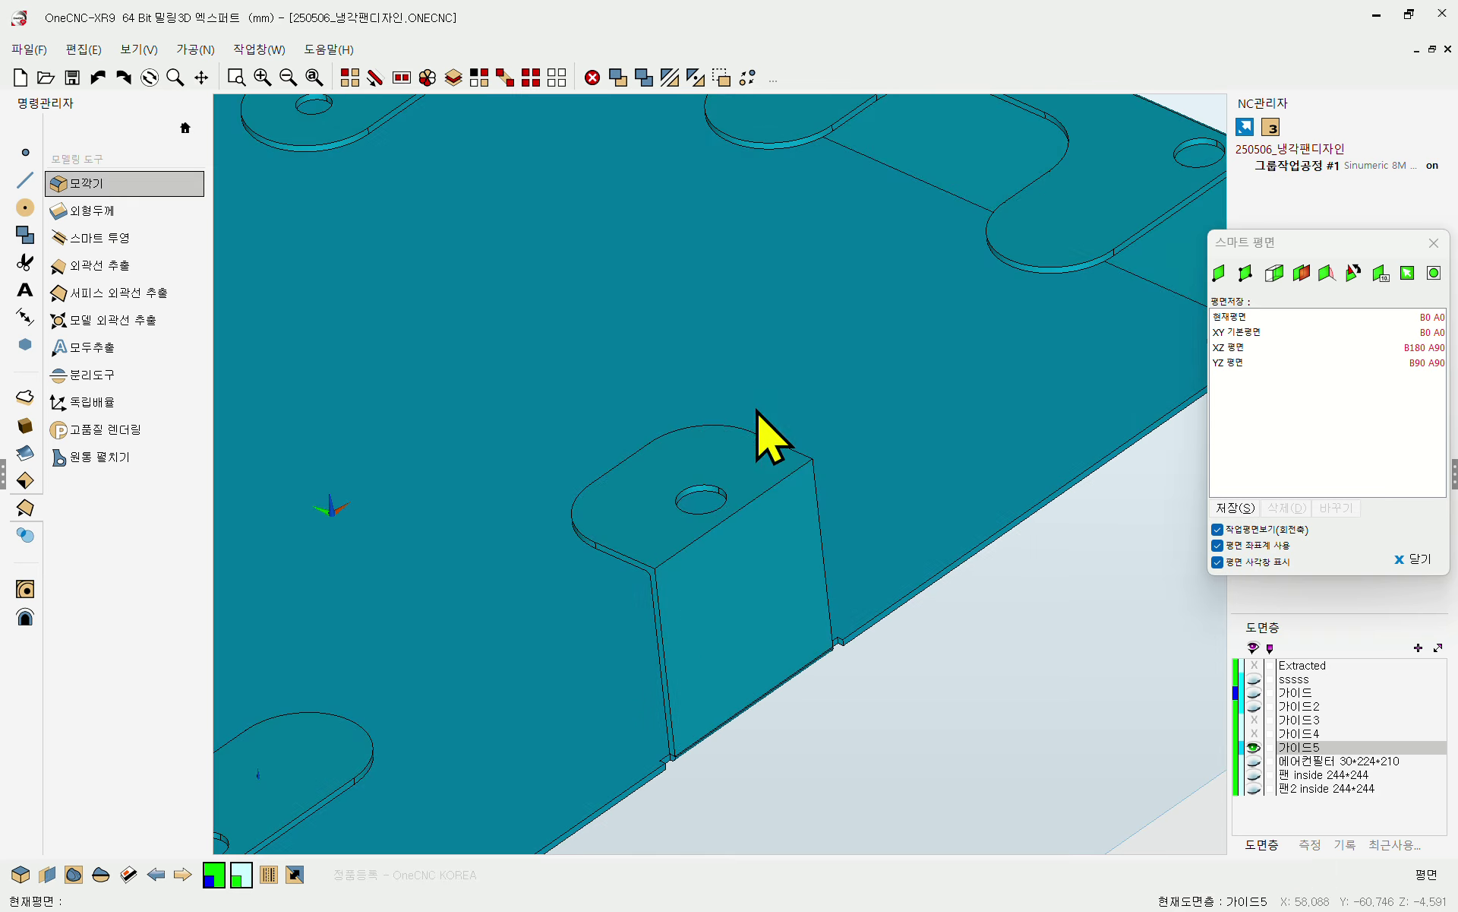
scroll(634, 586, "up", 3)
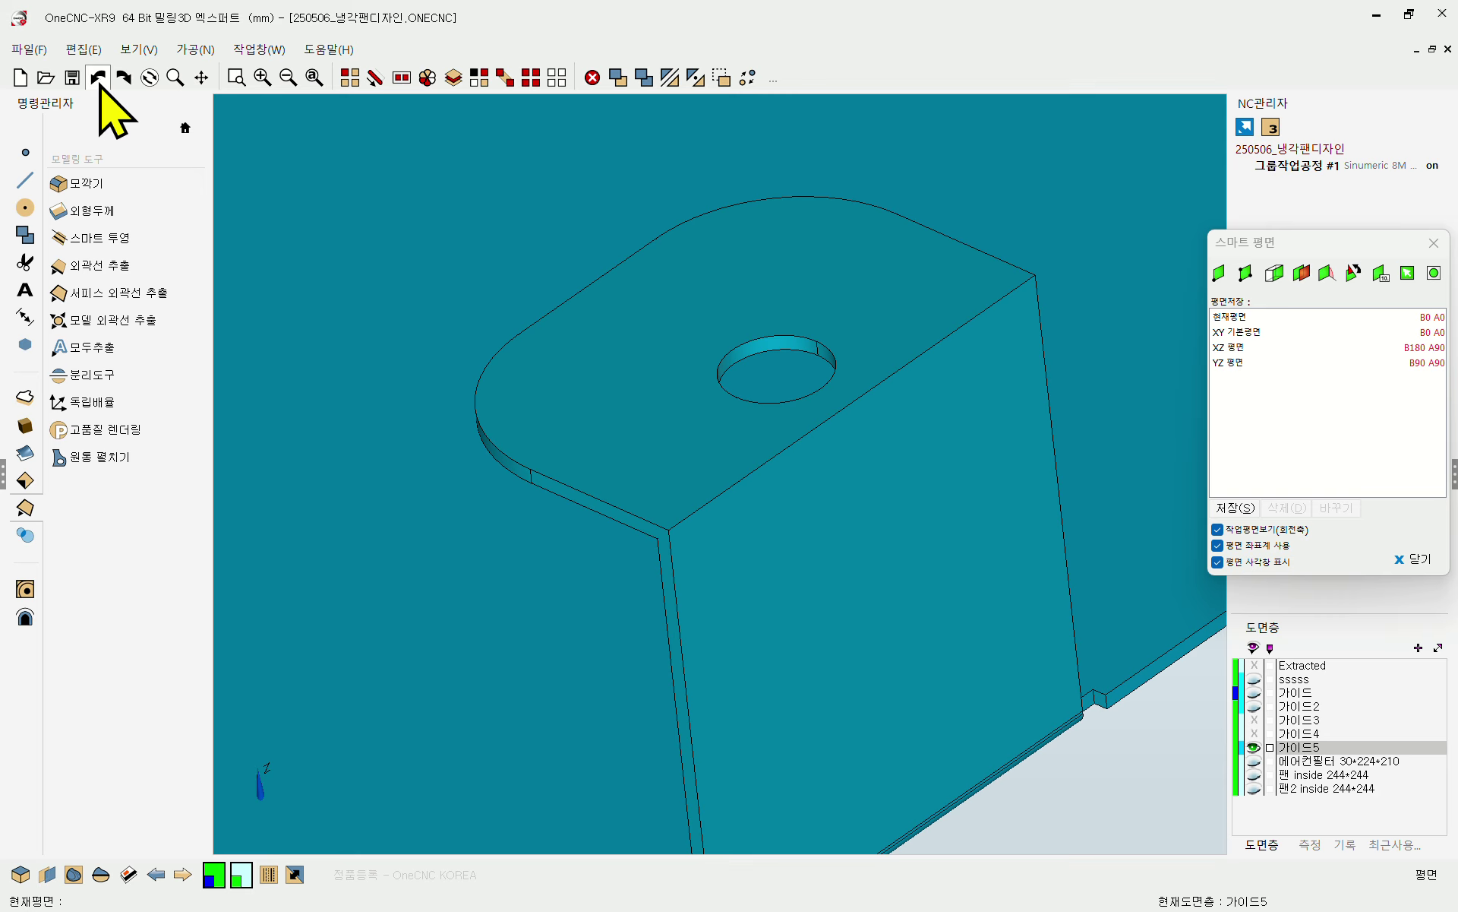
- Round the outer bend edge between the tab's upright wall and its top flange with 모깎기 at radius 0.8
left_click(79, 185)
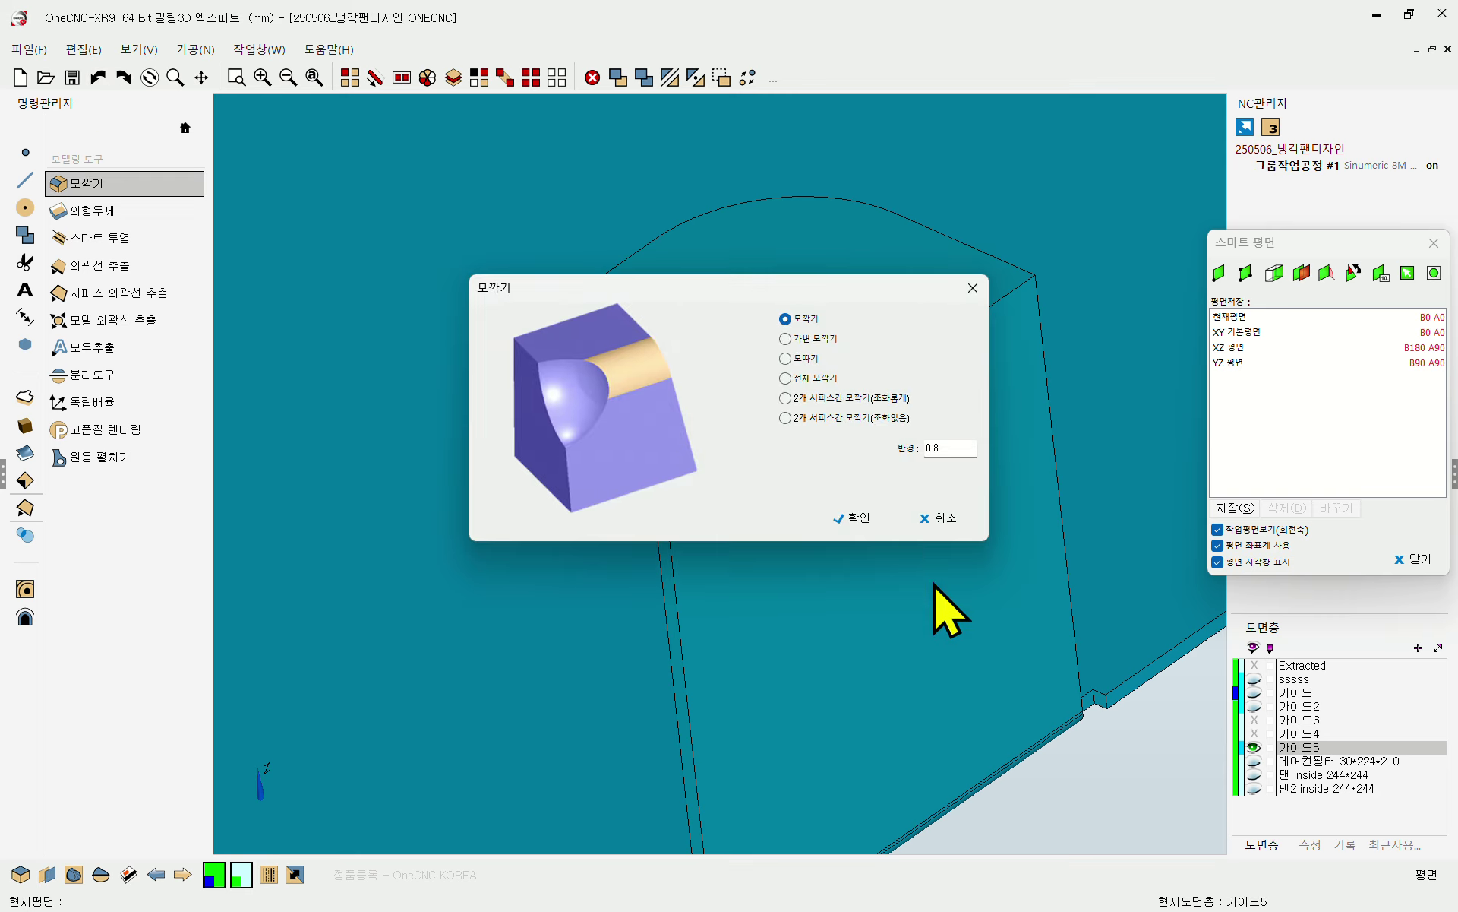
left_click(852, 518)
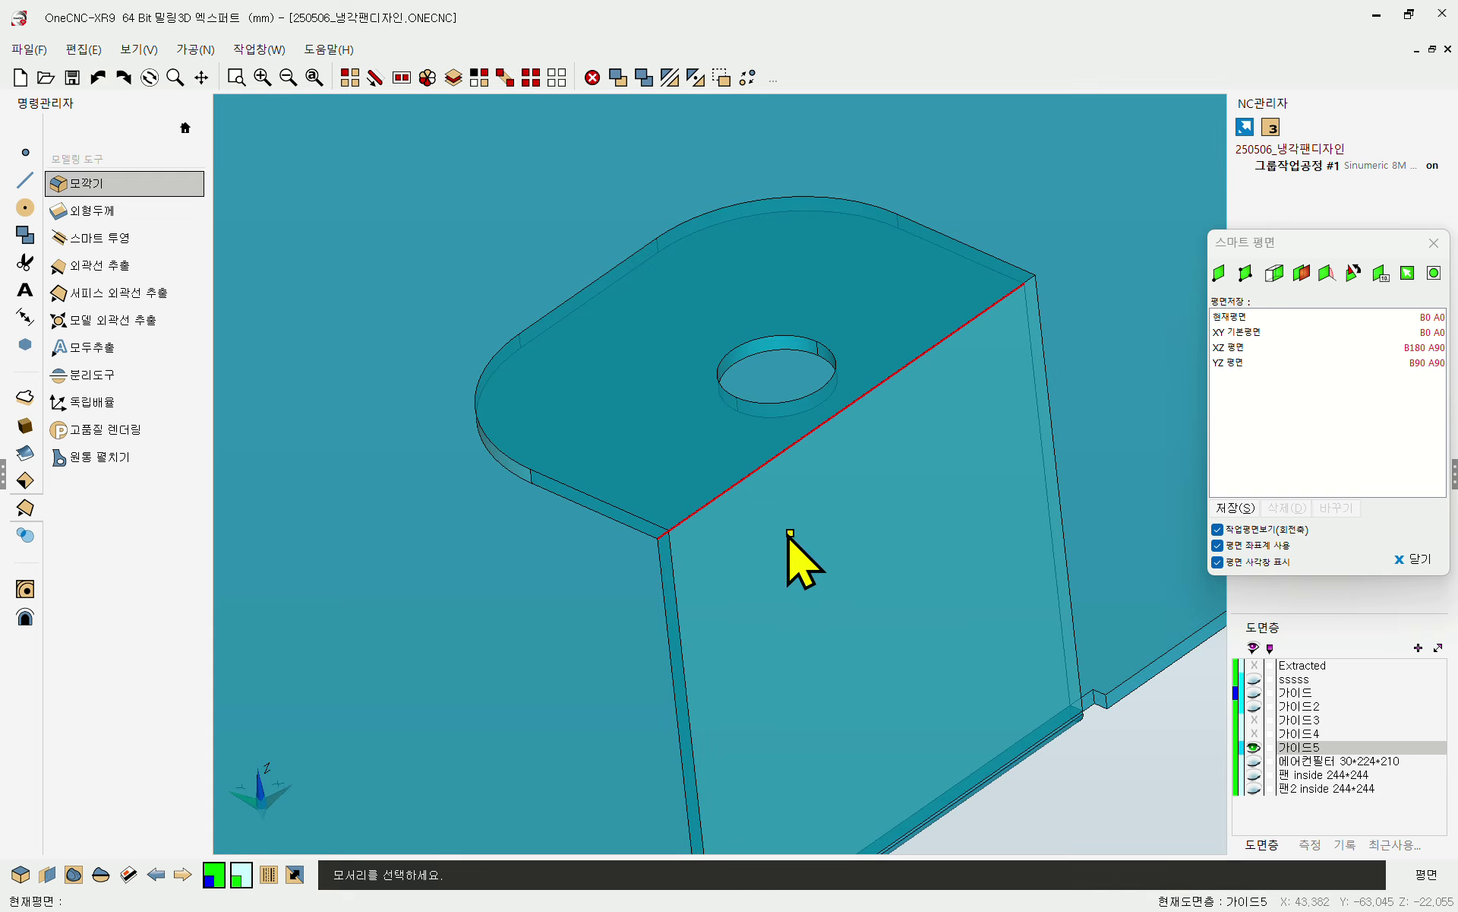
left_click(114, 190)
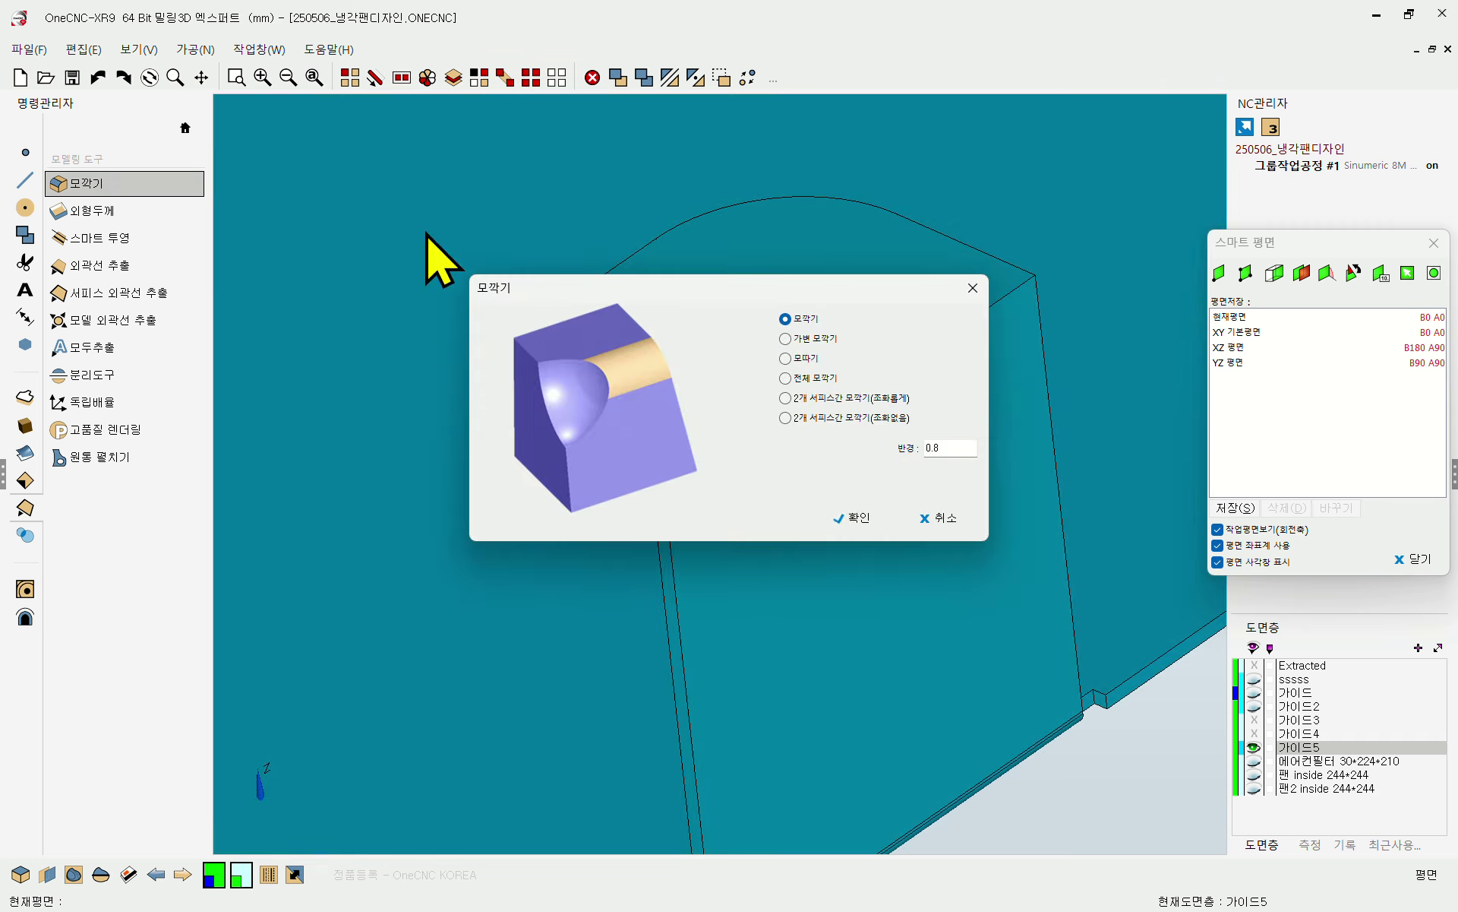
left_click(853, 519)
middle_click_drag(824, 463, 884, 445)
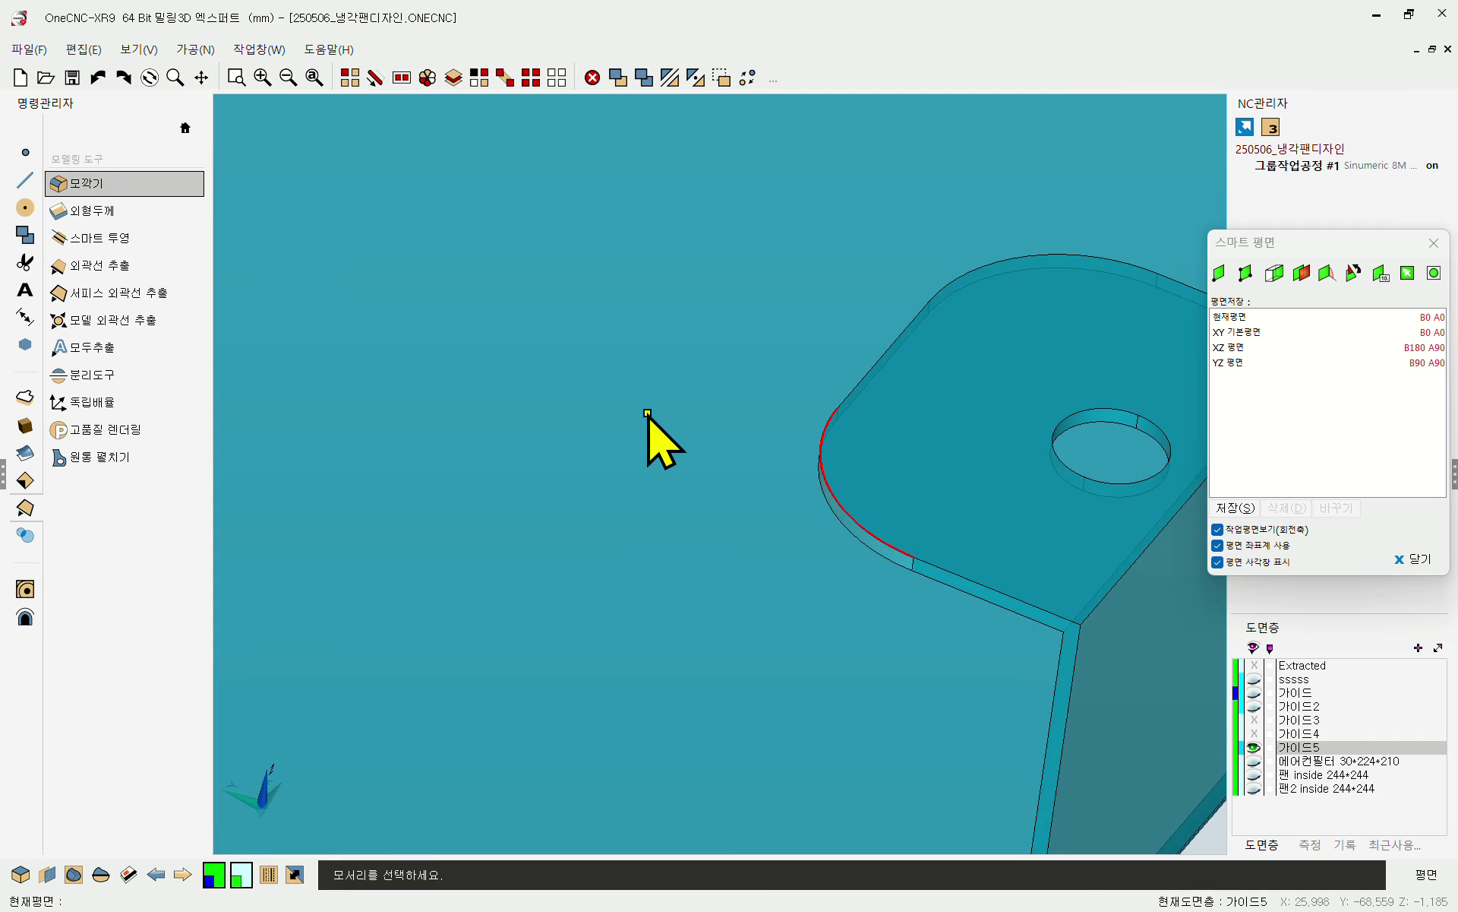
- Look over the whole bracket and compare it with layer 가이드2 by showing that layer and hiding it again
scroll(630, 577, "down", 3)
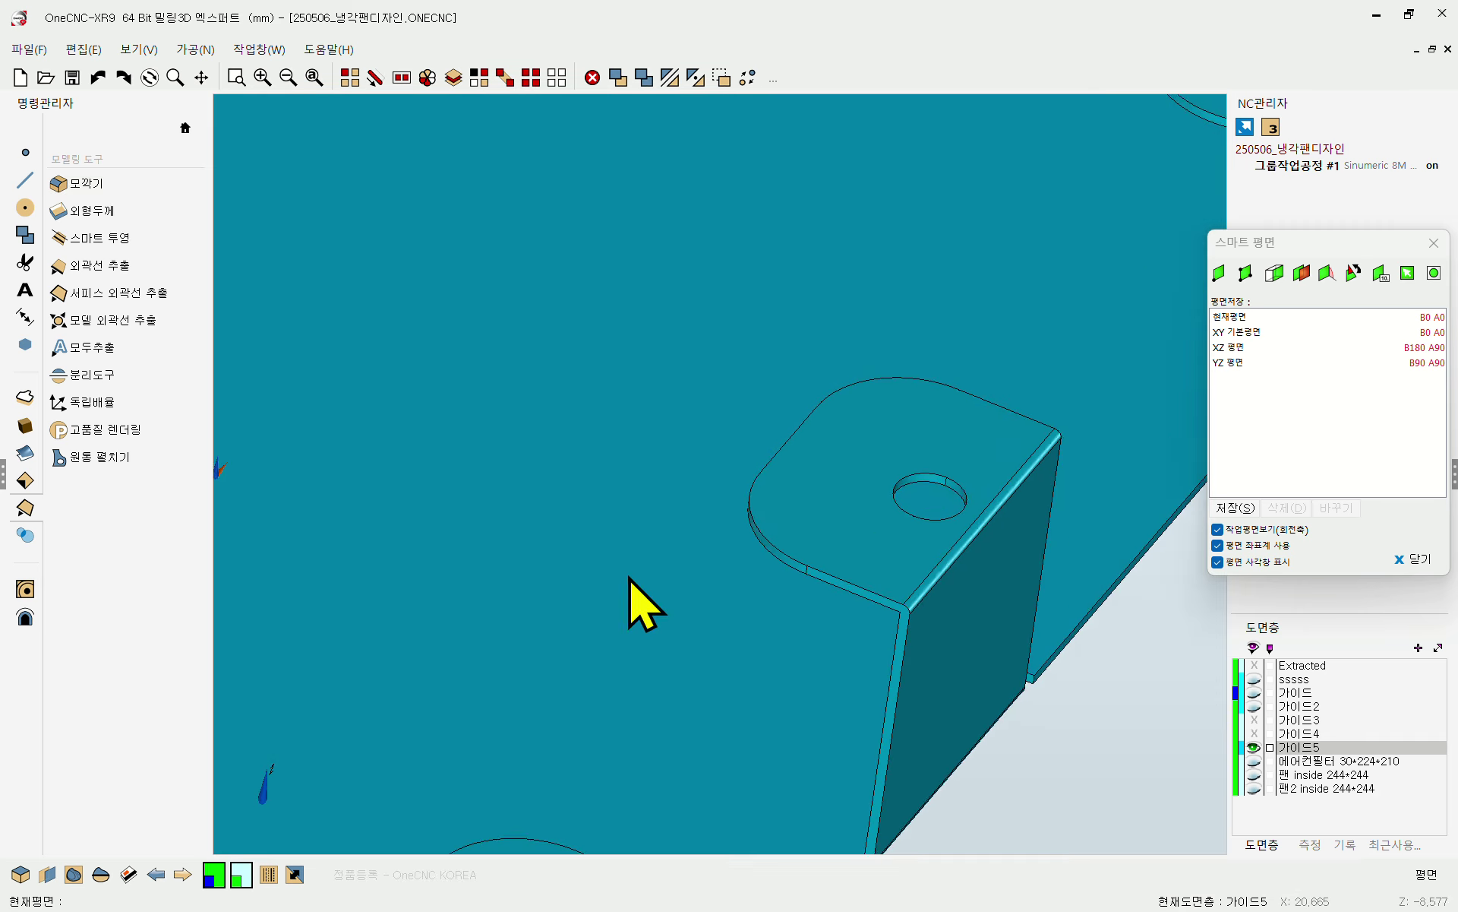
scroll(721, 386, "down", 5)
scroll(863, 489, "down", 4)
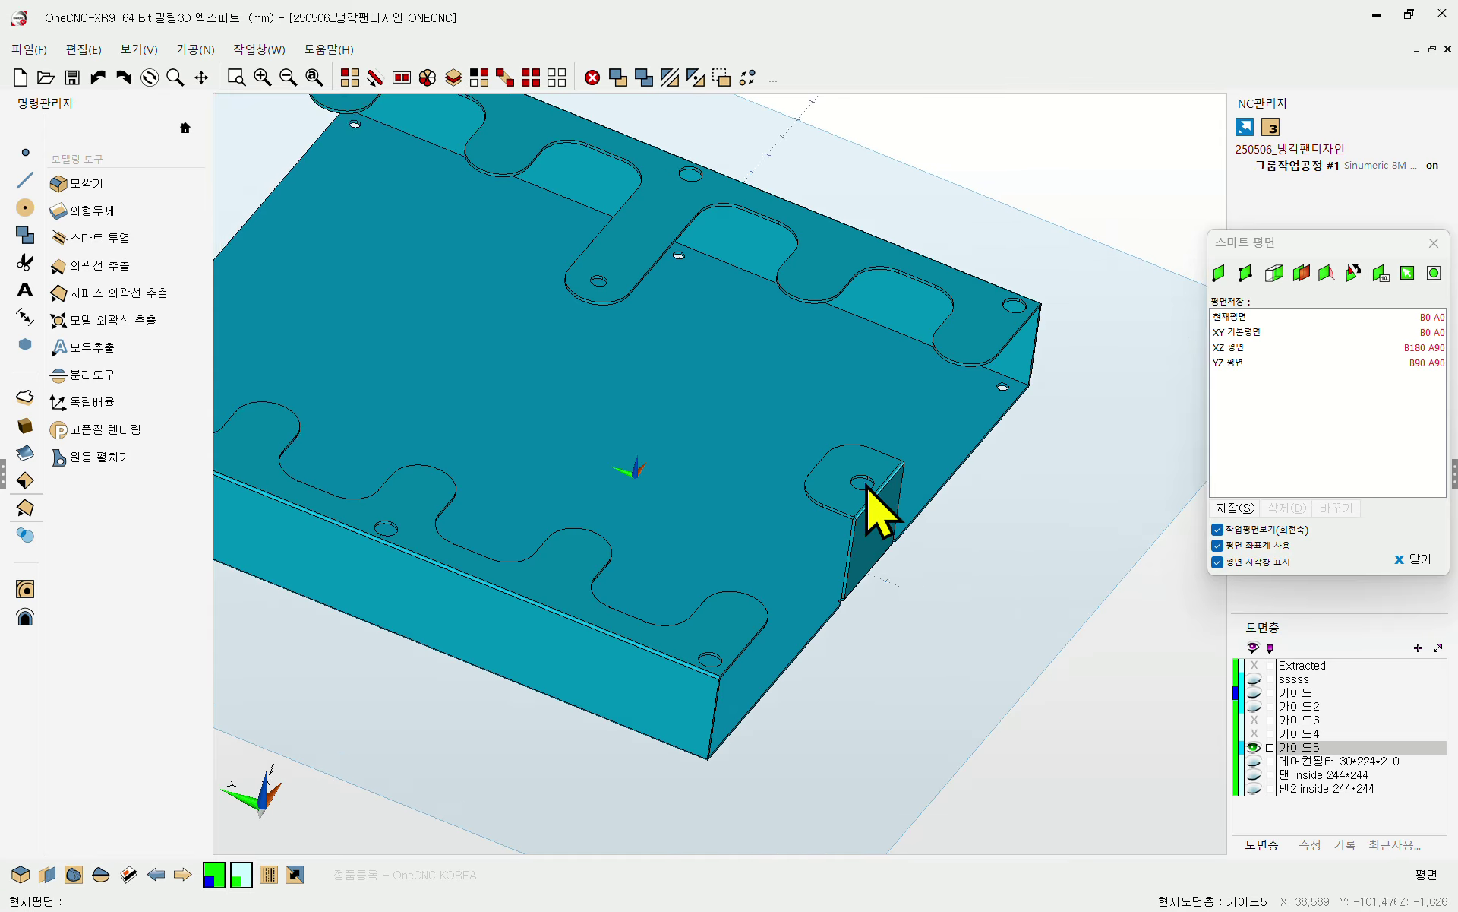
middle_click_drag(886, 511, 1042, 572)
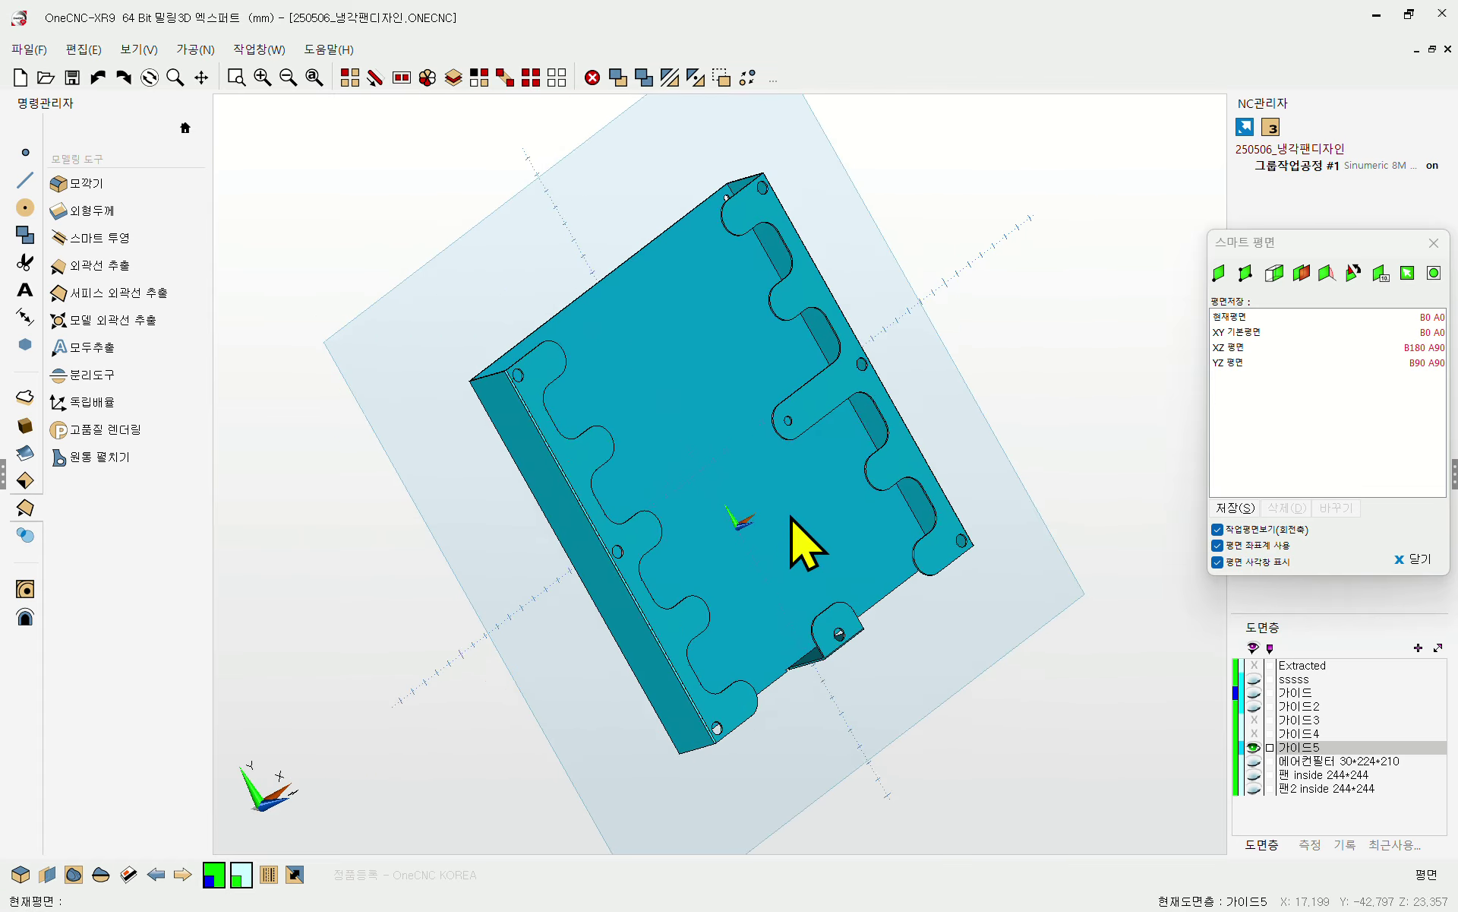
middle_click_drag(785, 521, 646, 432, "shift")
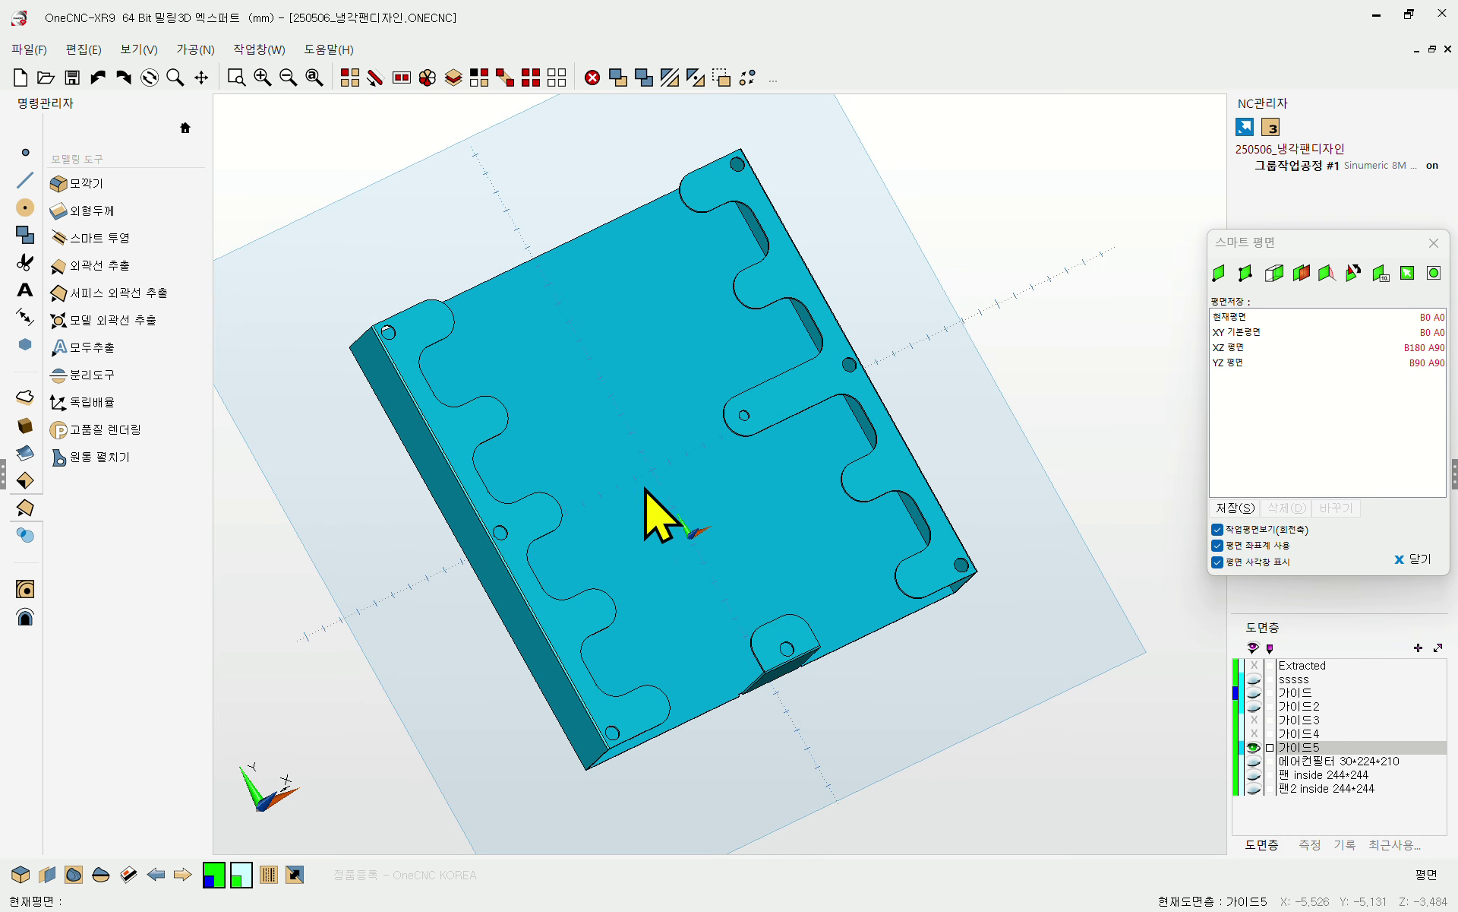
left_click(1254, 705)
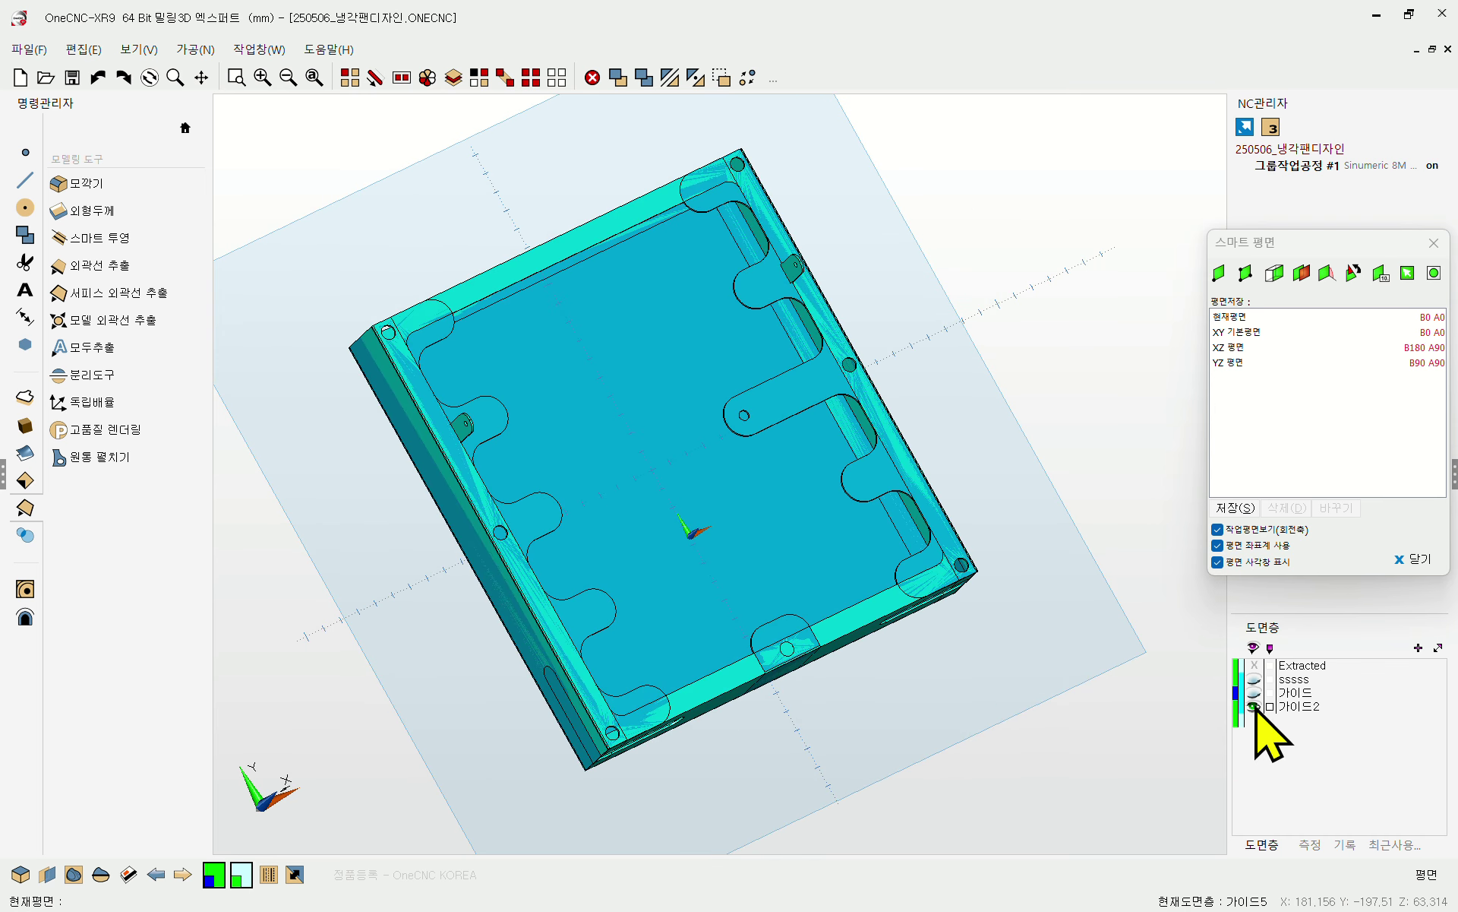
left_click(1253, 706)
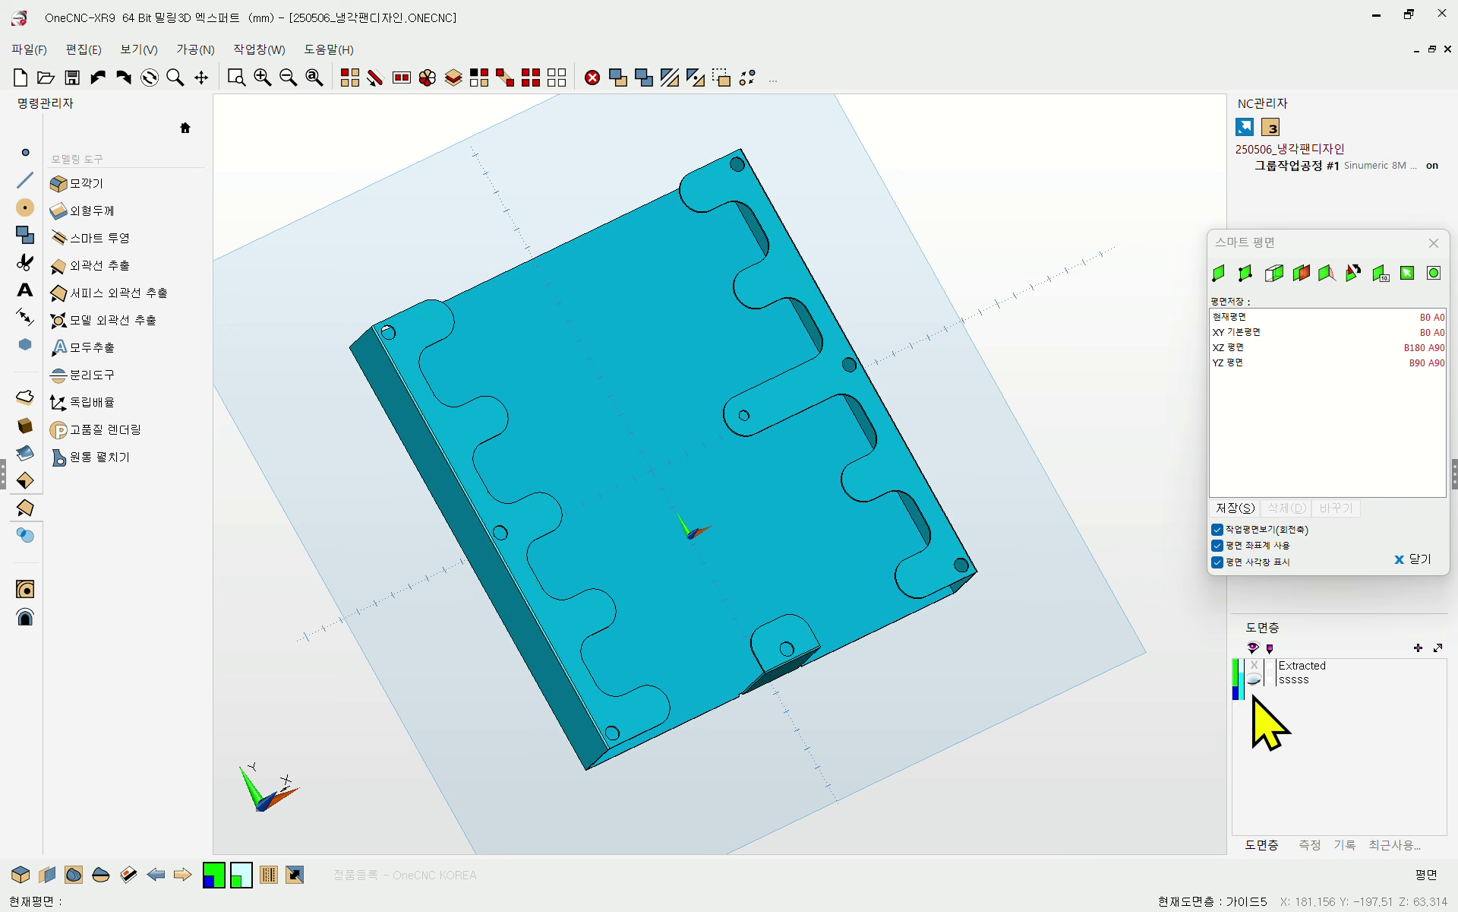
- Show layer sssss in place of 가이드5 and extract the outlines of the frame's two rectangular openings with 외곽선 추출
left_click(1254, 678)
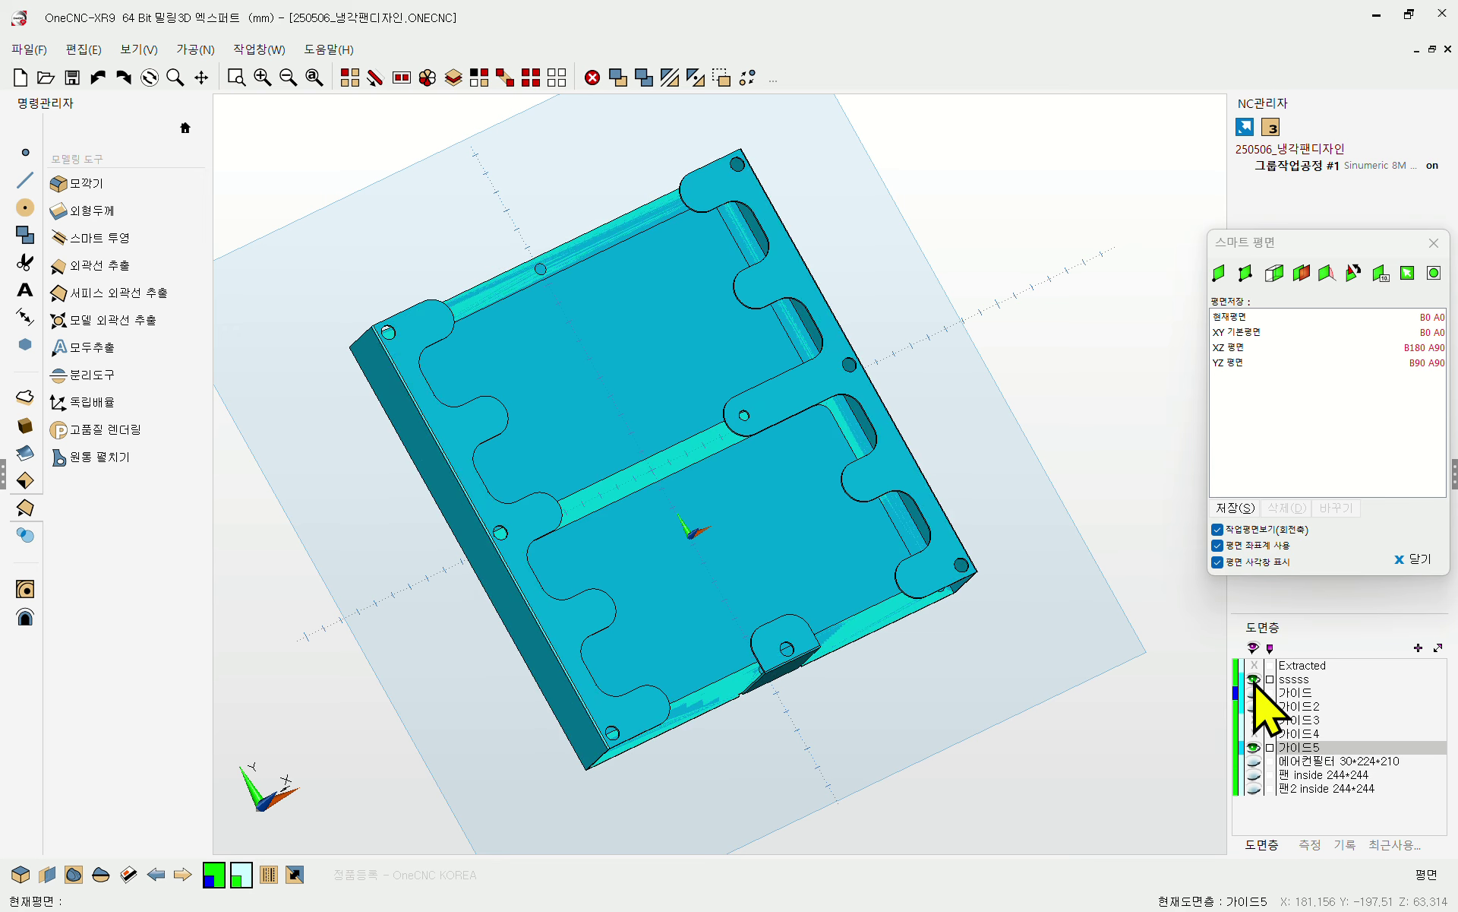
left_click(1253, 747)
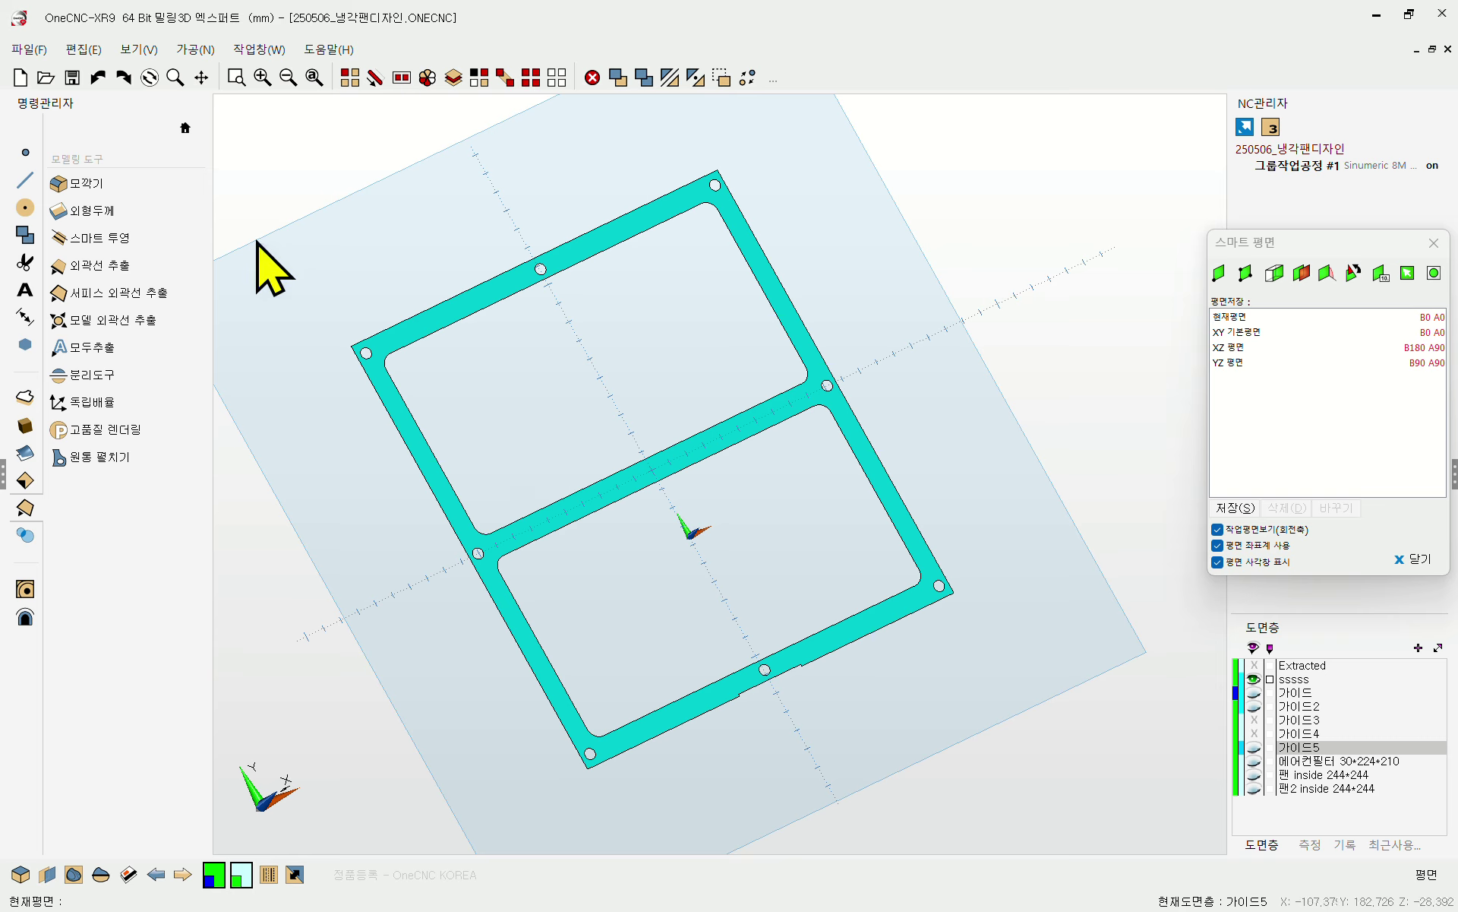
left_click(83, 265)
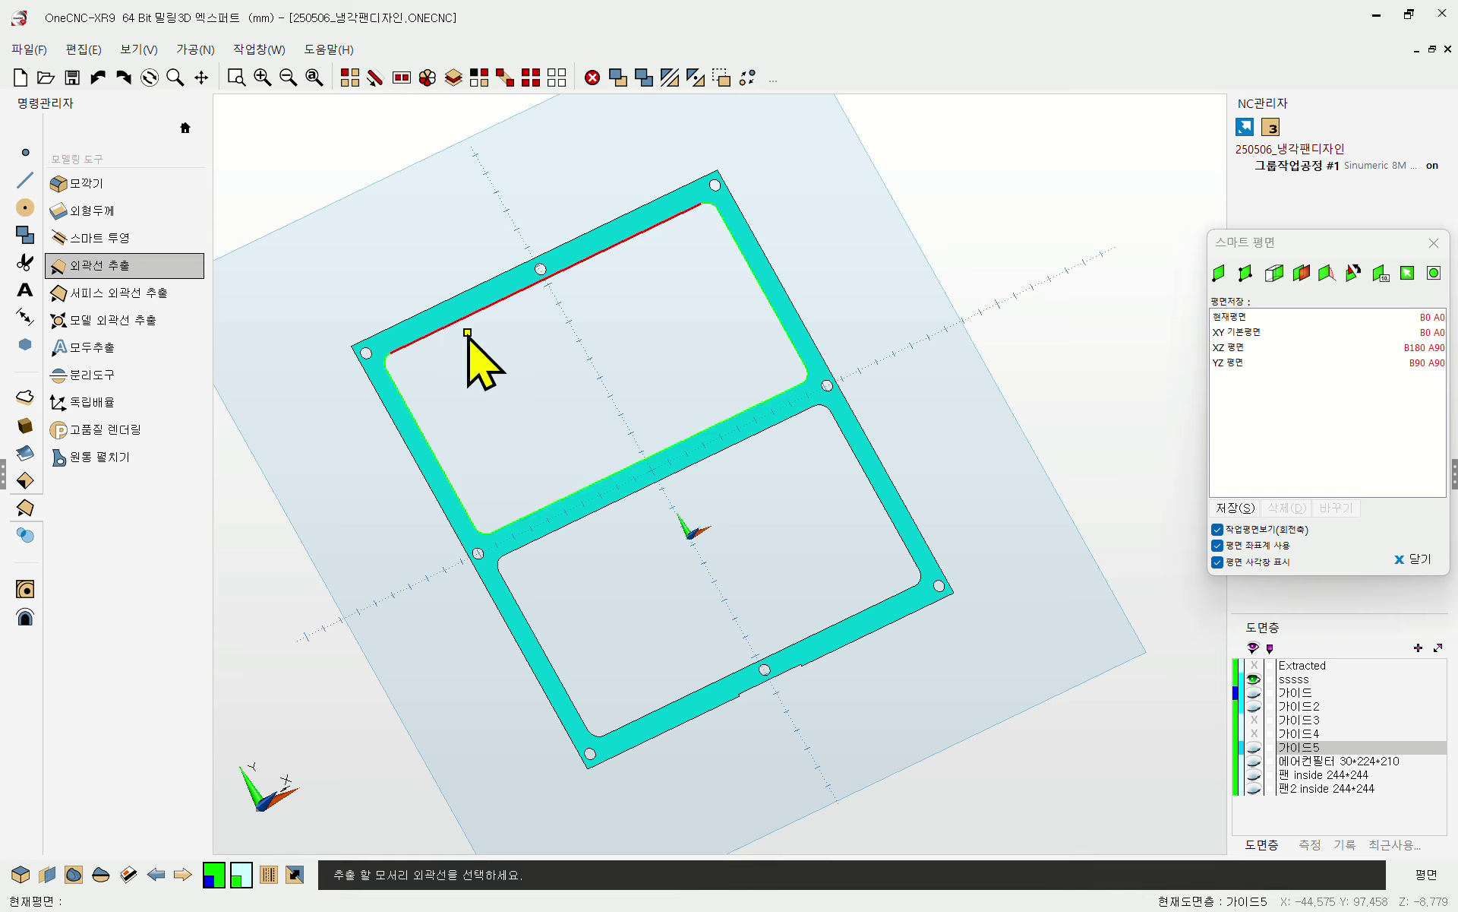
left_click(598, 520)
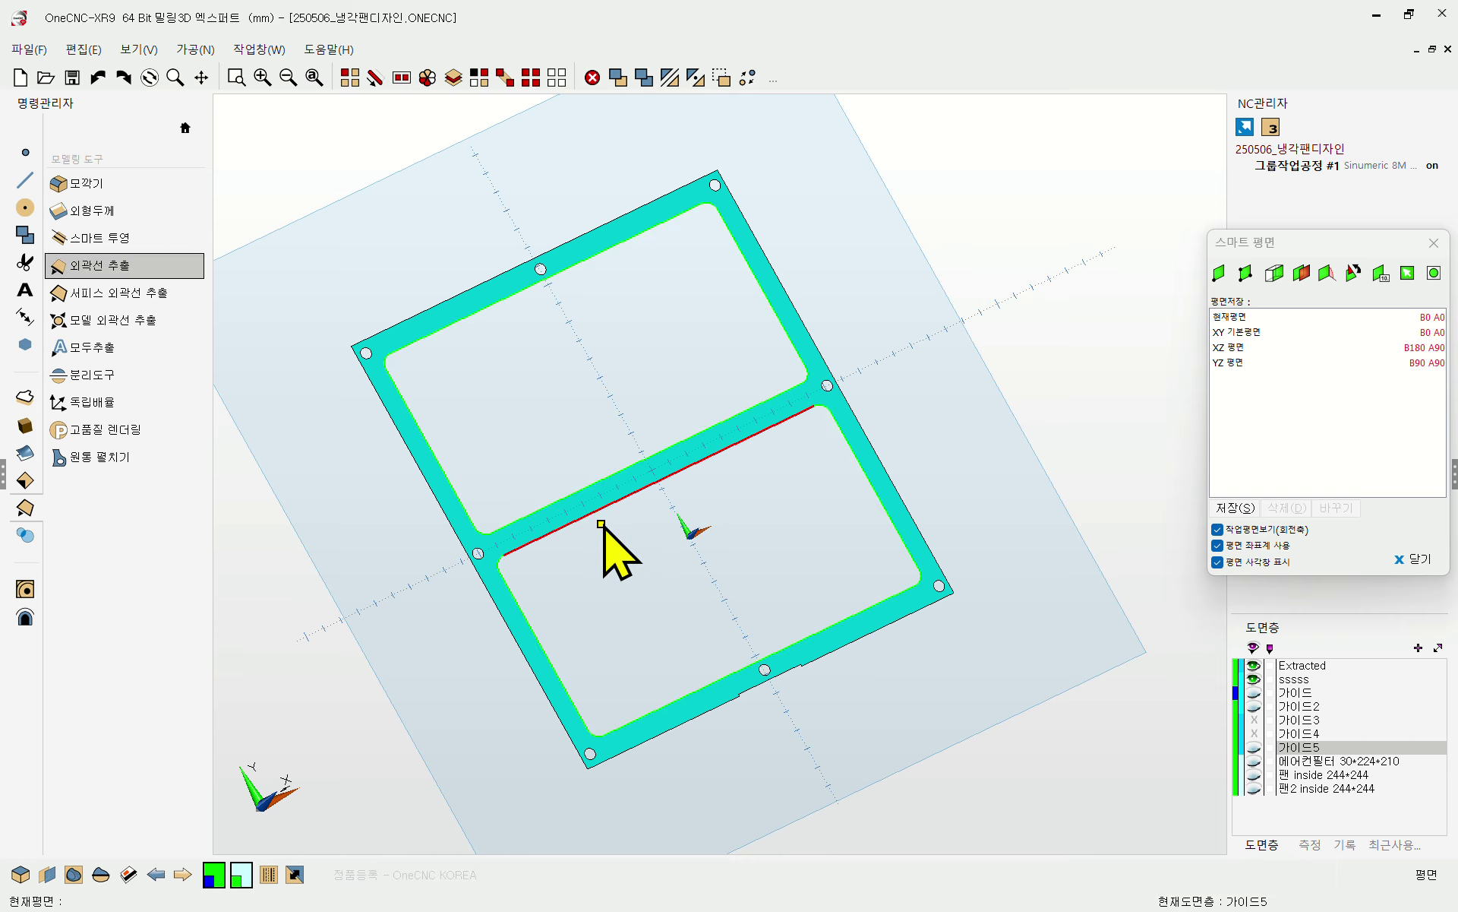
- Extract the outlines of the frame's holes at the middle of both short edges with 외곽선 추출
left_click(354, 76)
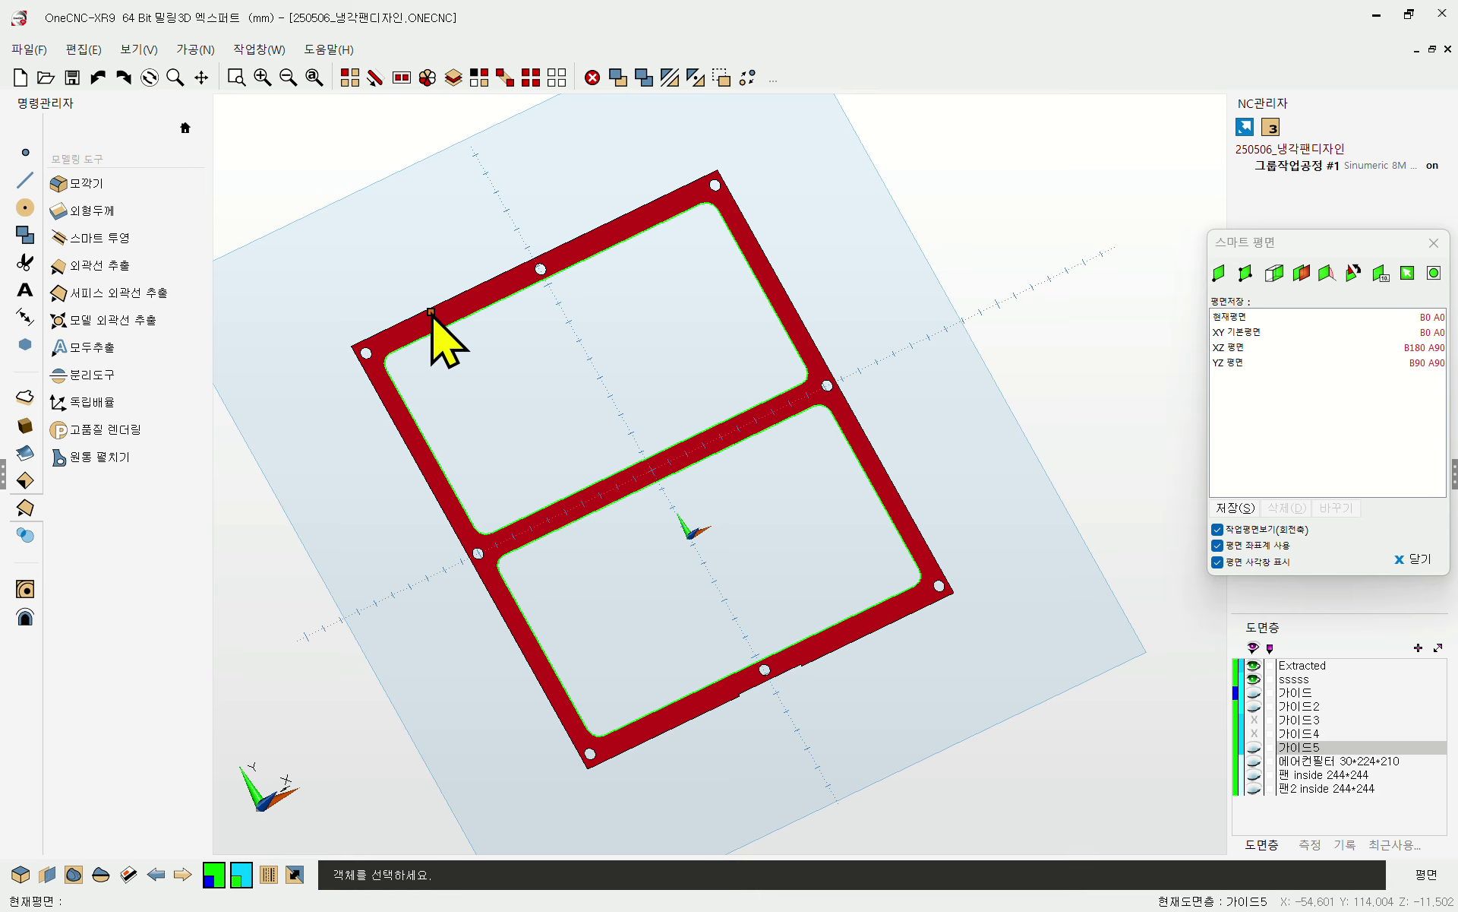
scroll(773, 658, "up", 3)
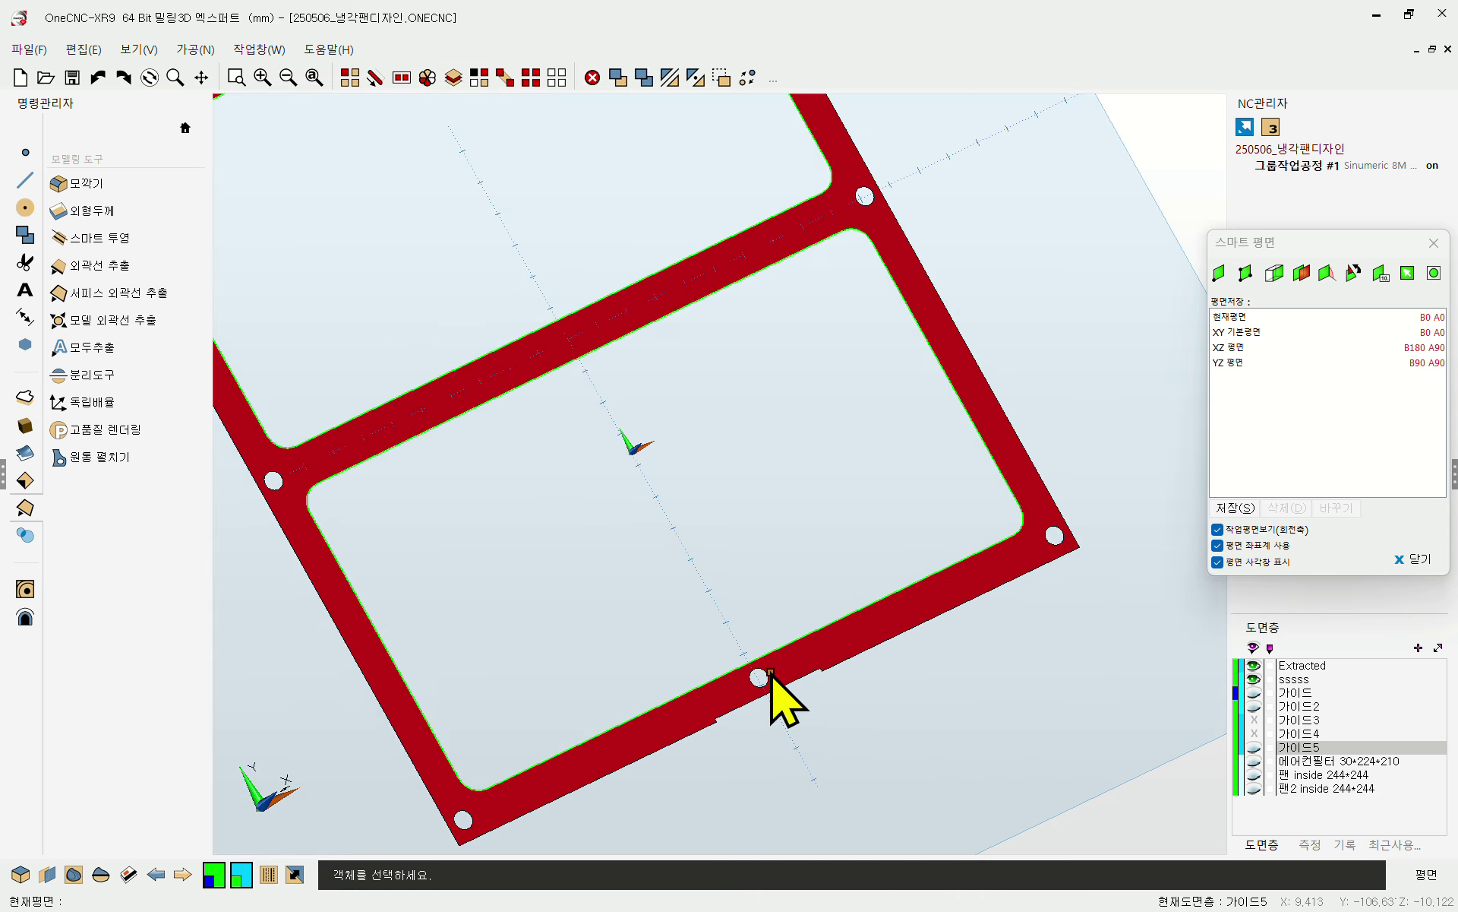
scroll(775, 668, "down", 4)
scroll(789, 653, "up", 6)
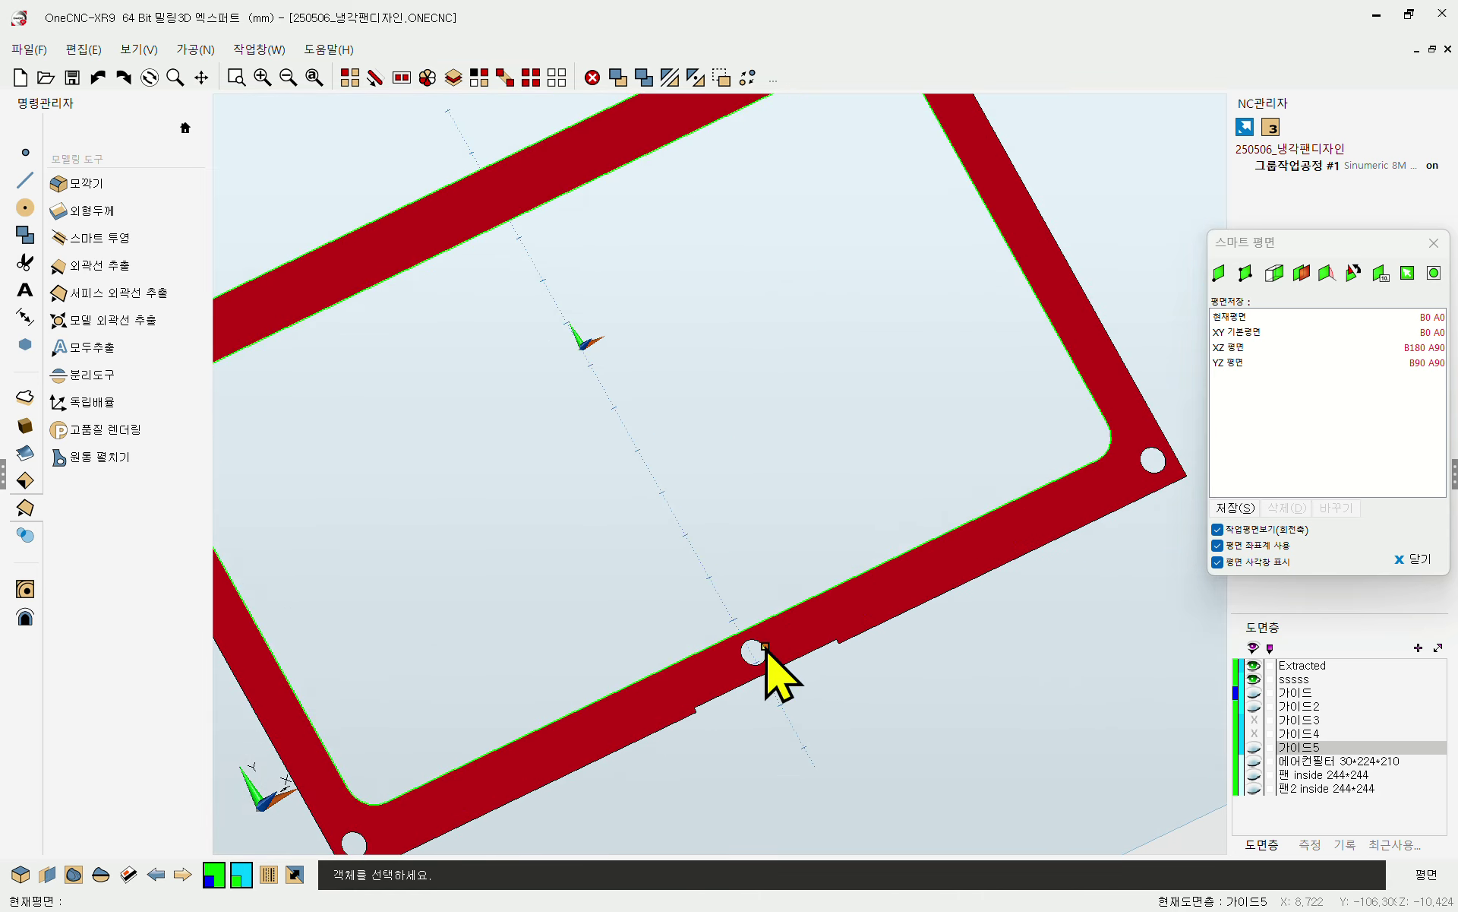
left_click(87, 265)
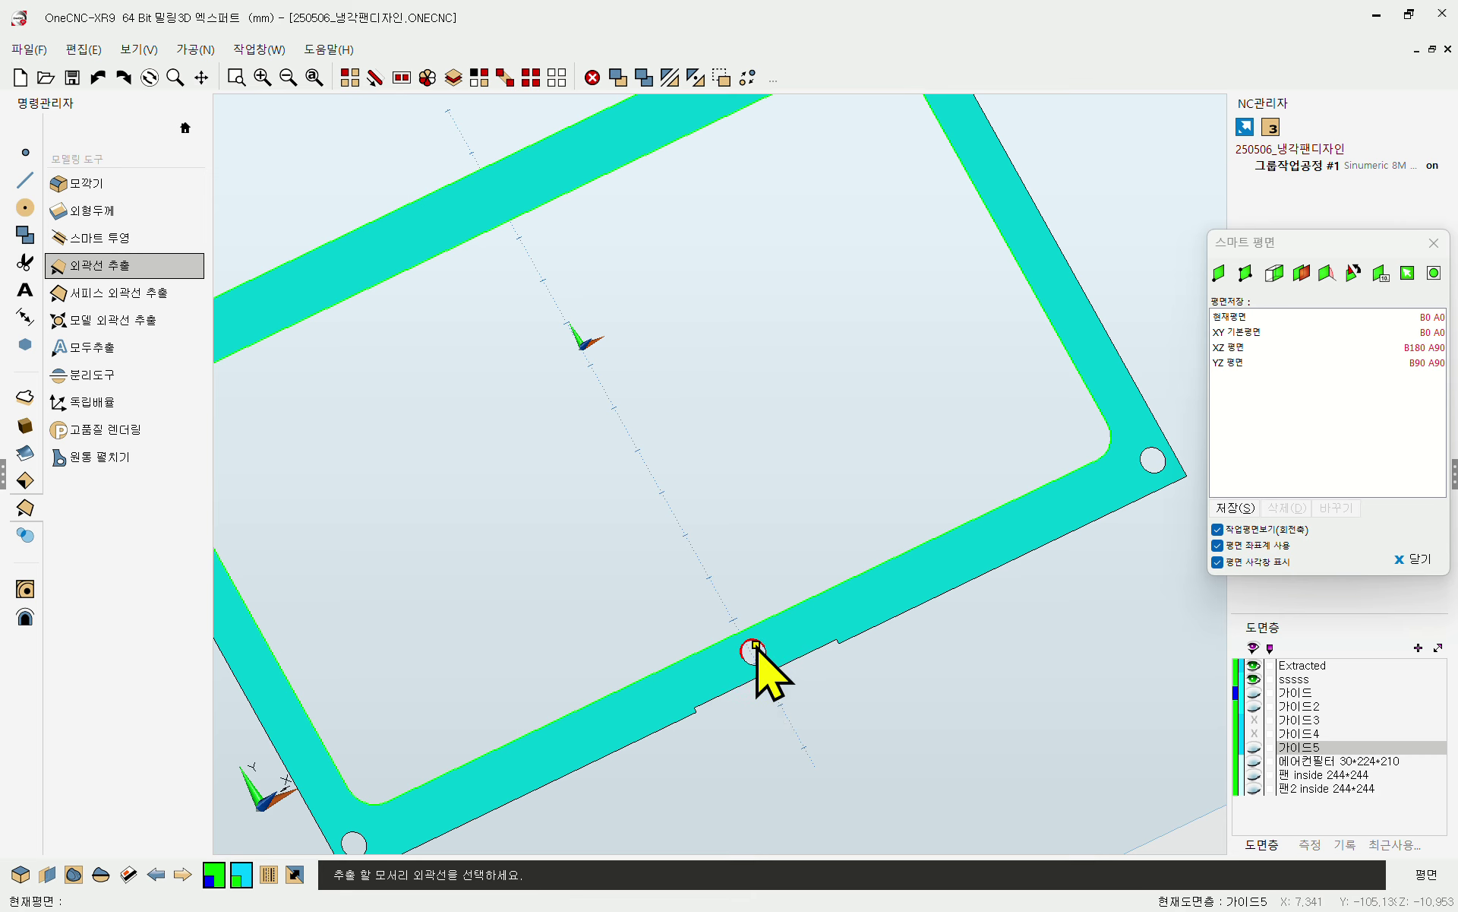
scroll(759, 669, "down", 6)
scroll(650, 266, "up", 9)
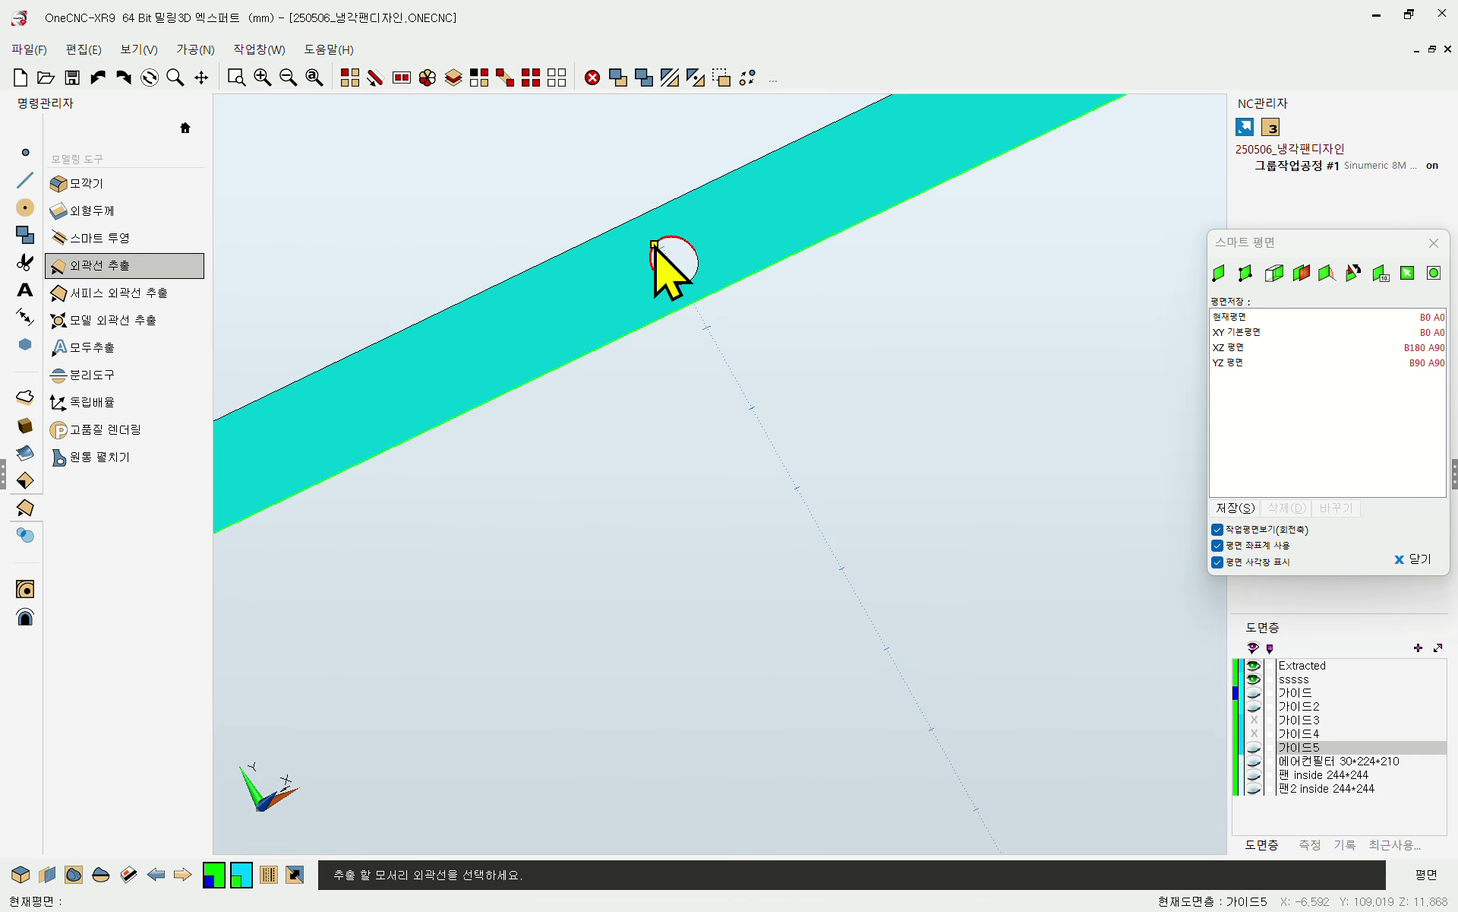
left_click(655, 246)
- Delete the turquoise frame solid on layer sssss, keeping the extracted outlines
scroll(699, 465, "down", 5)
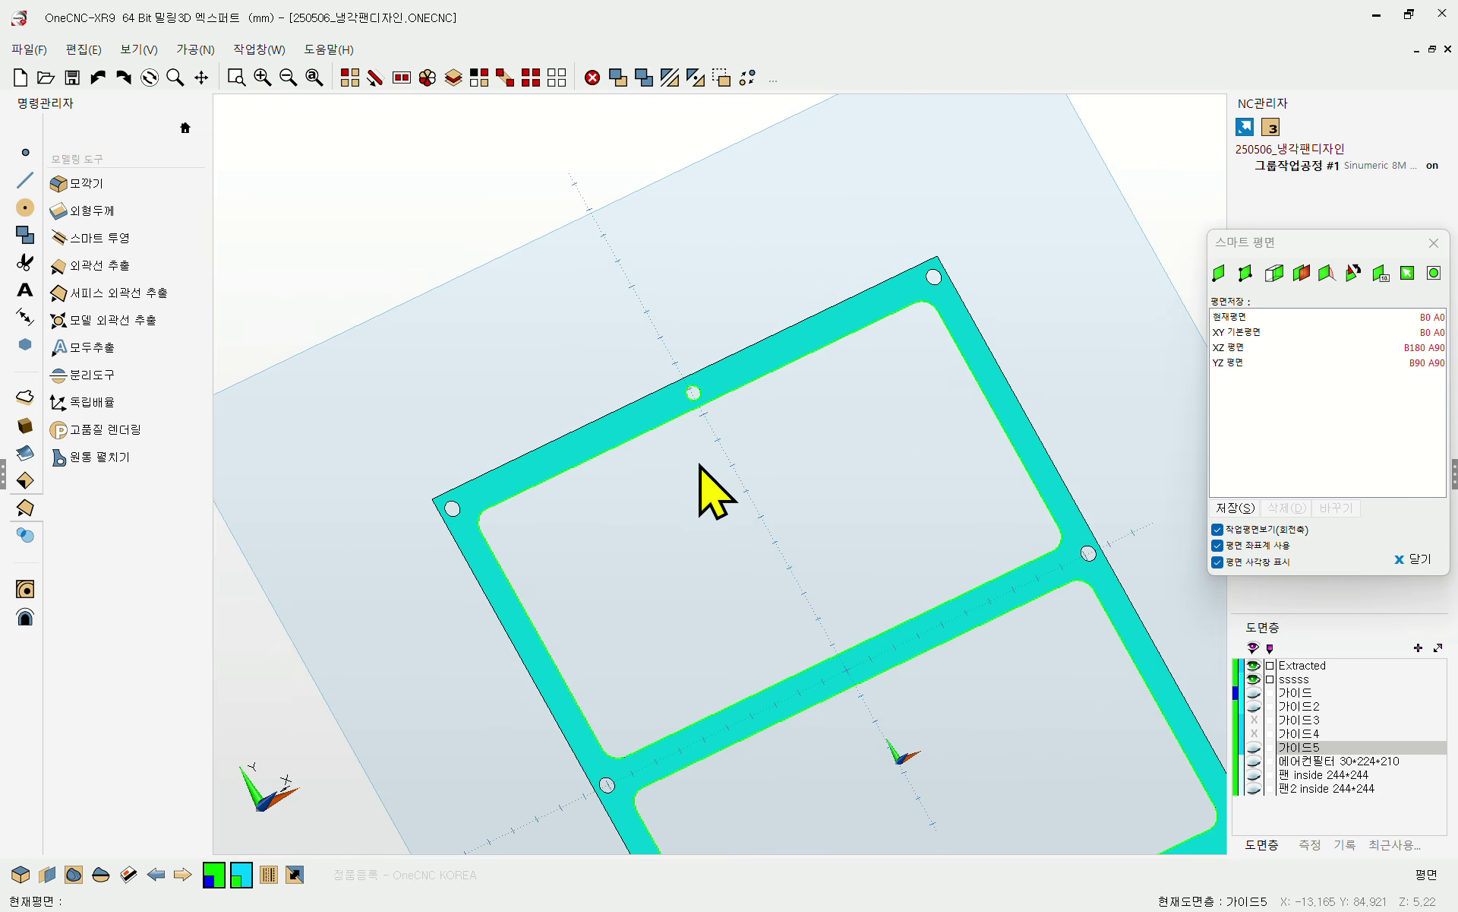
left_click(350, 78)
left_click(628, 431)
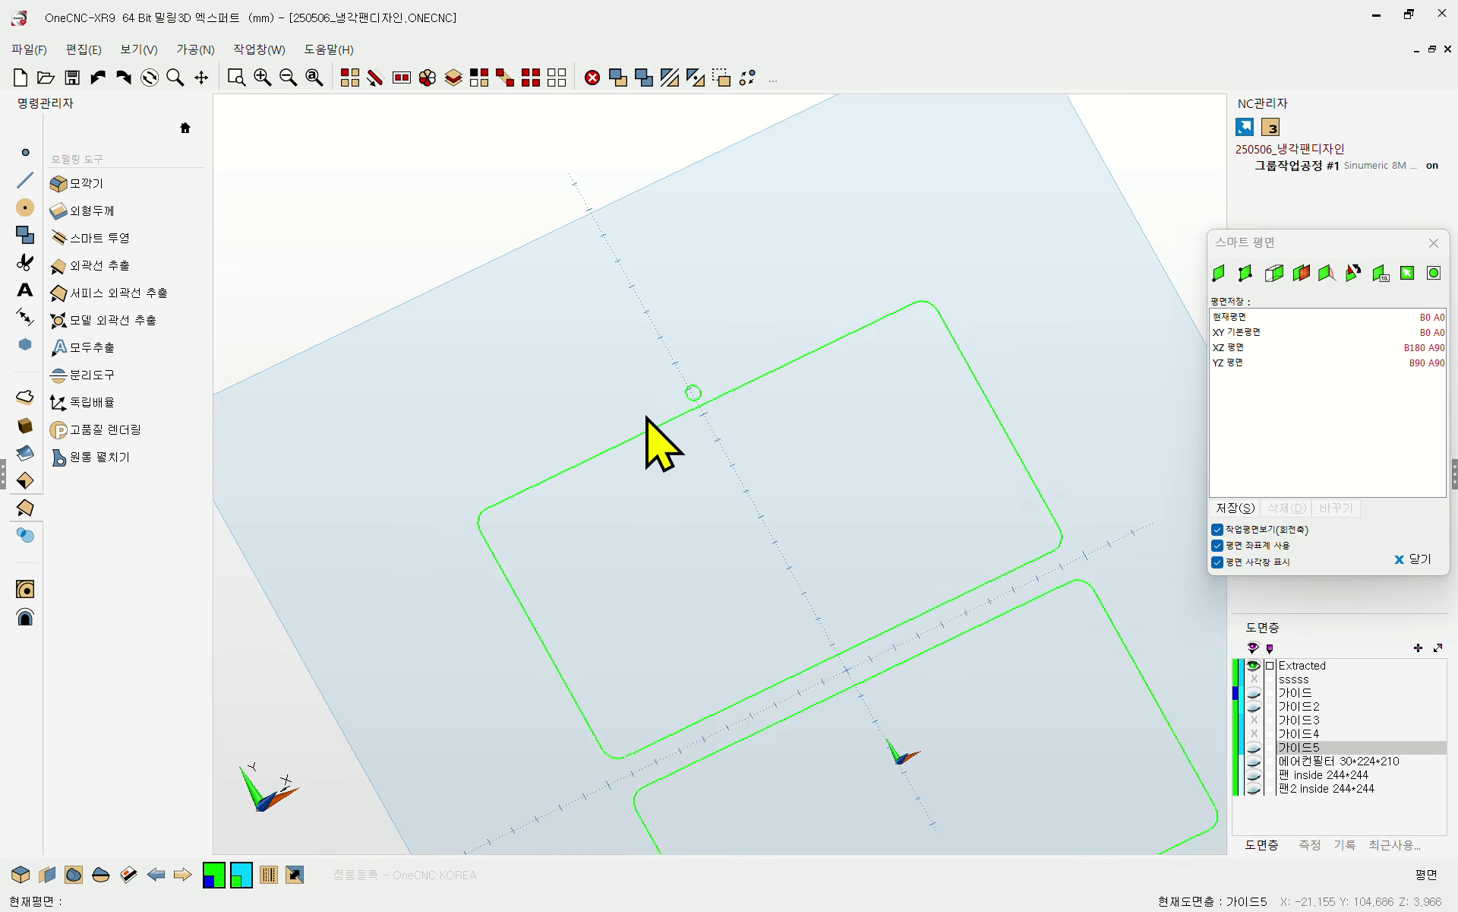
- Show layer 가이드5 and cut both extracted hole outlines through the bracket's base plate with 모델 자르기
scroll(647, 420, "down", 4)
scroll(820, 539, "up", 1)
left_click(1253, 746)
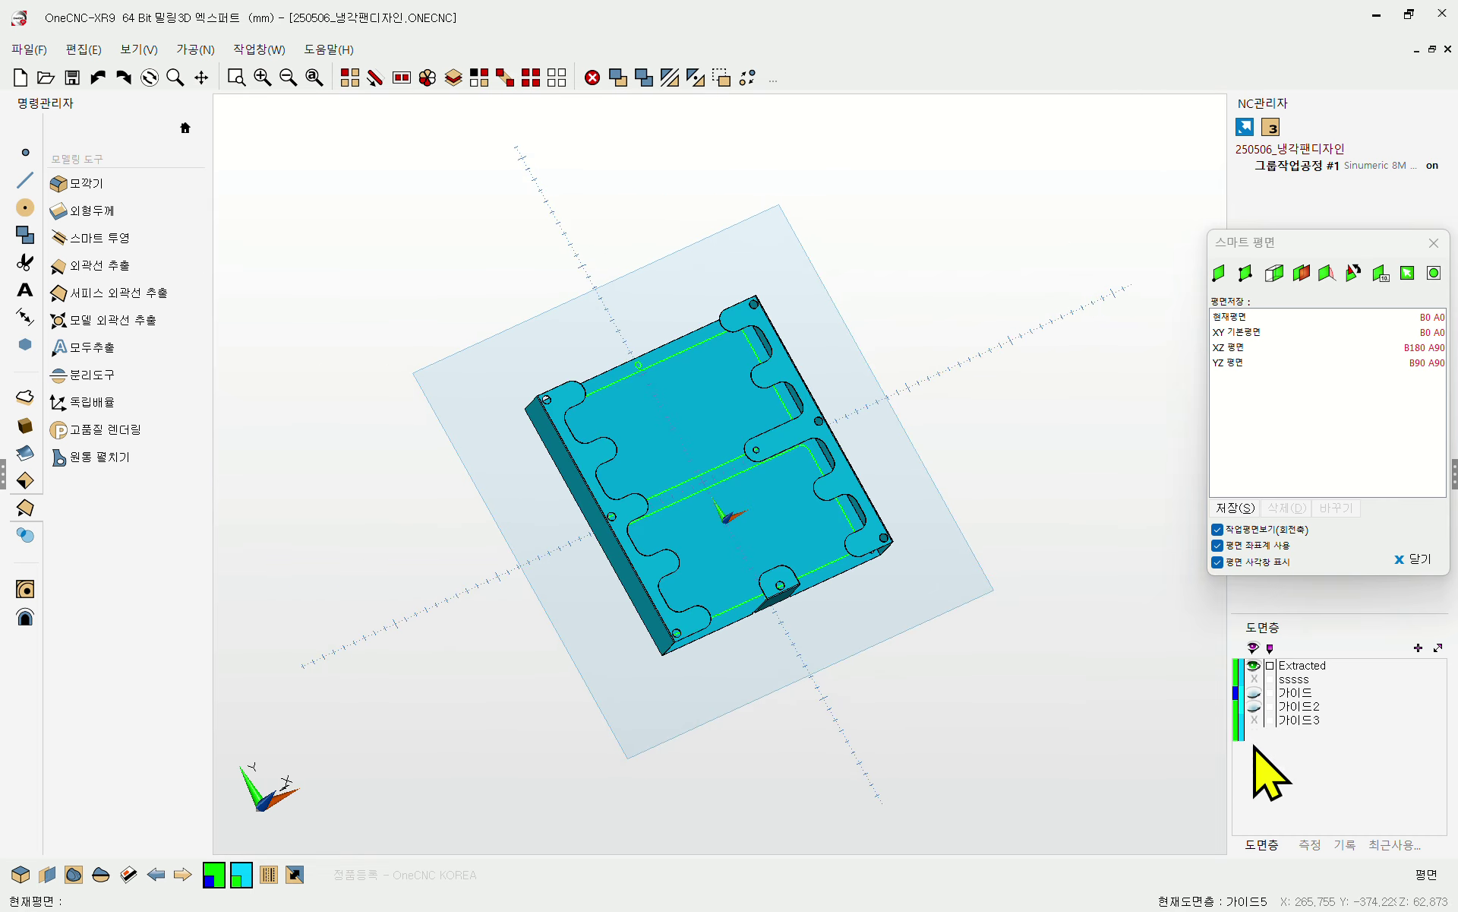
middle_click_drag(957, 625, 790, 498)
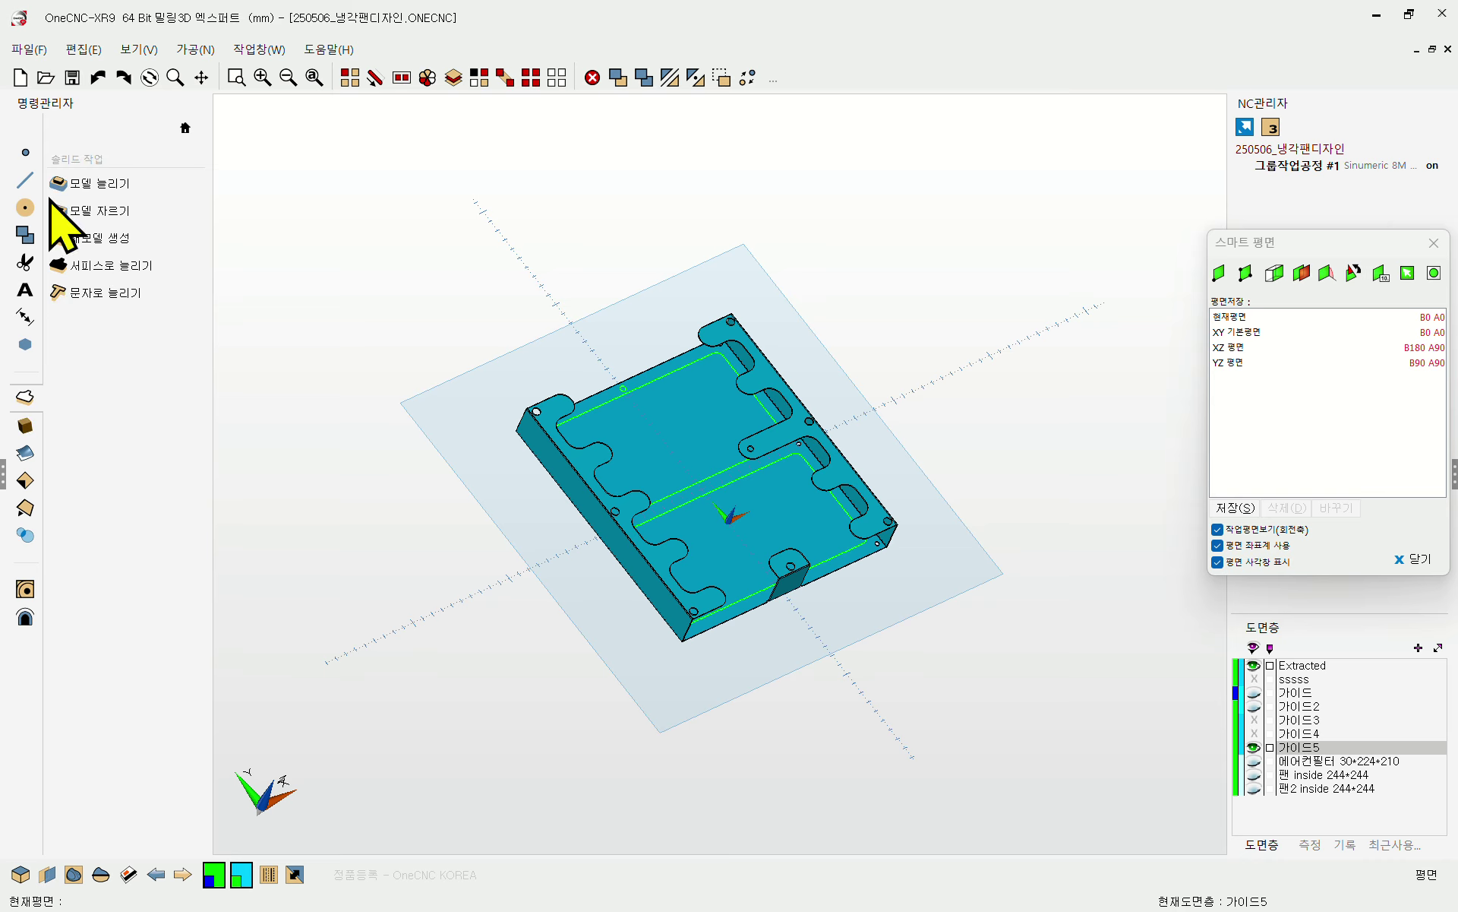
left_click(96, 216)
scroll(507, 376, "up", 5)
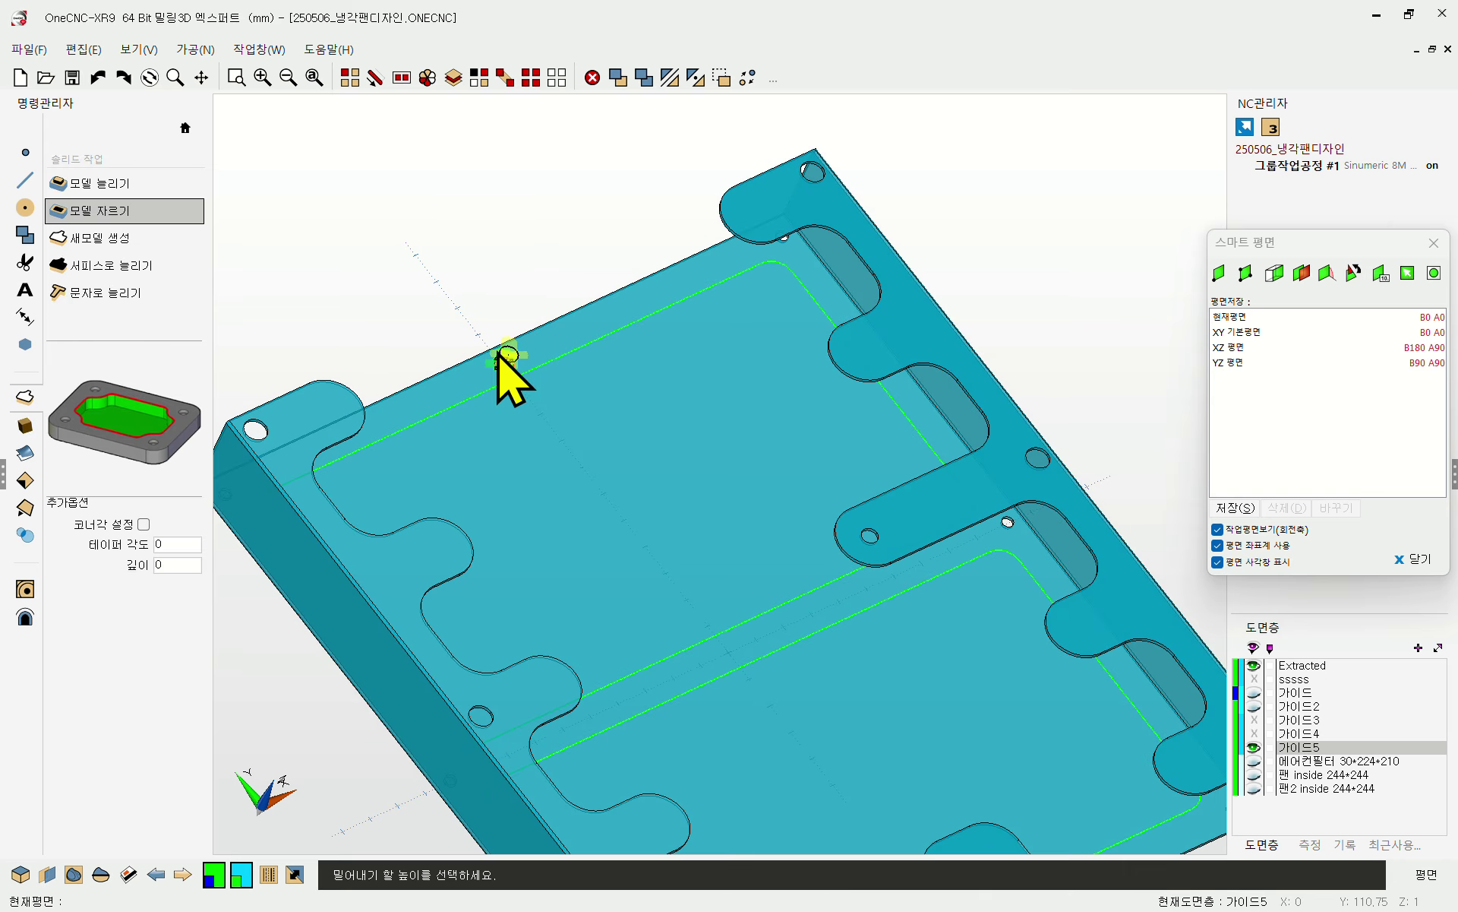
scroll(466, 322, "down", 4)
middle_click_drag(714, 577, 851, 570)
scroll(836, 487, "up", 3)
left_click(844, 471)
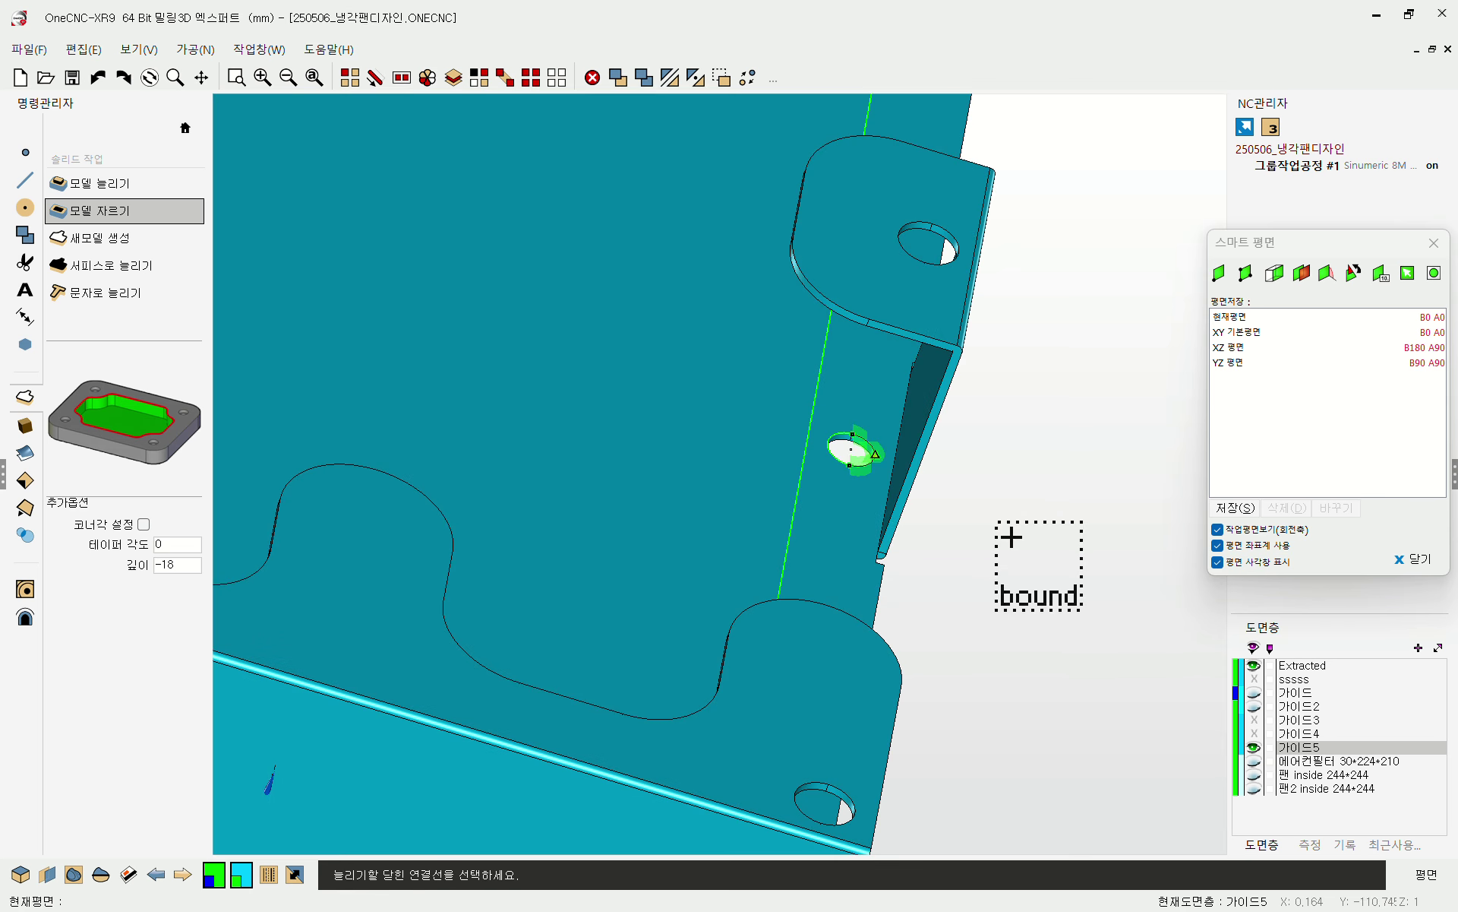
- Cut the two large rectangular openings through the bracket's base plate from the extracted outlines
scroll(1018, 539, "down", 5)
middle_click_drag(1036, 537, 706, 289)
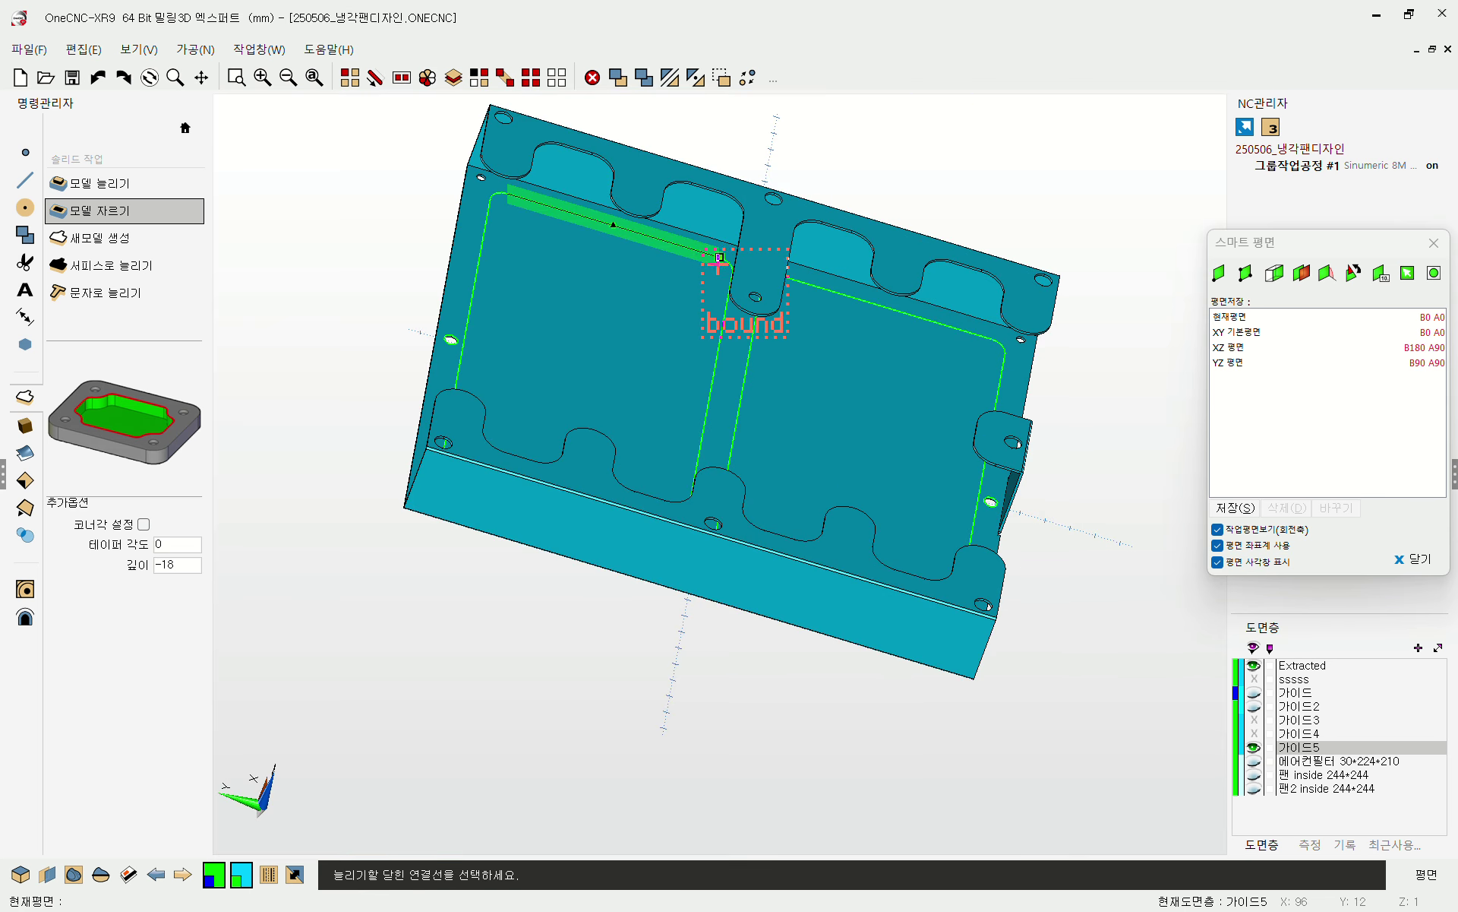
left_click(521, 456)
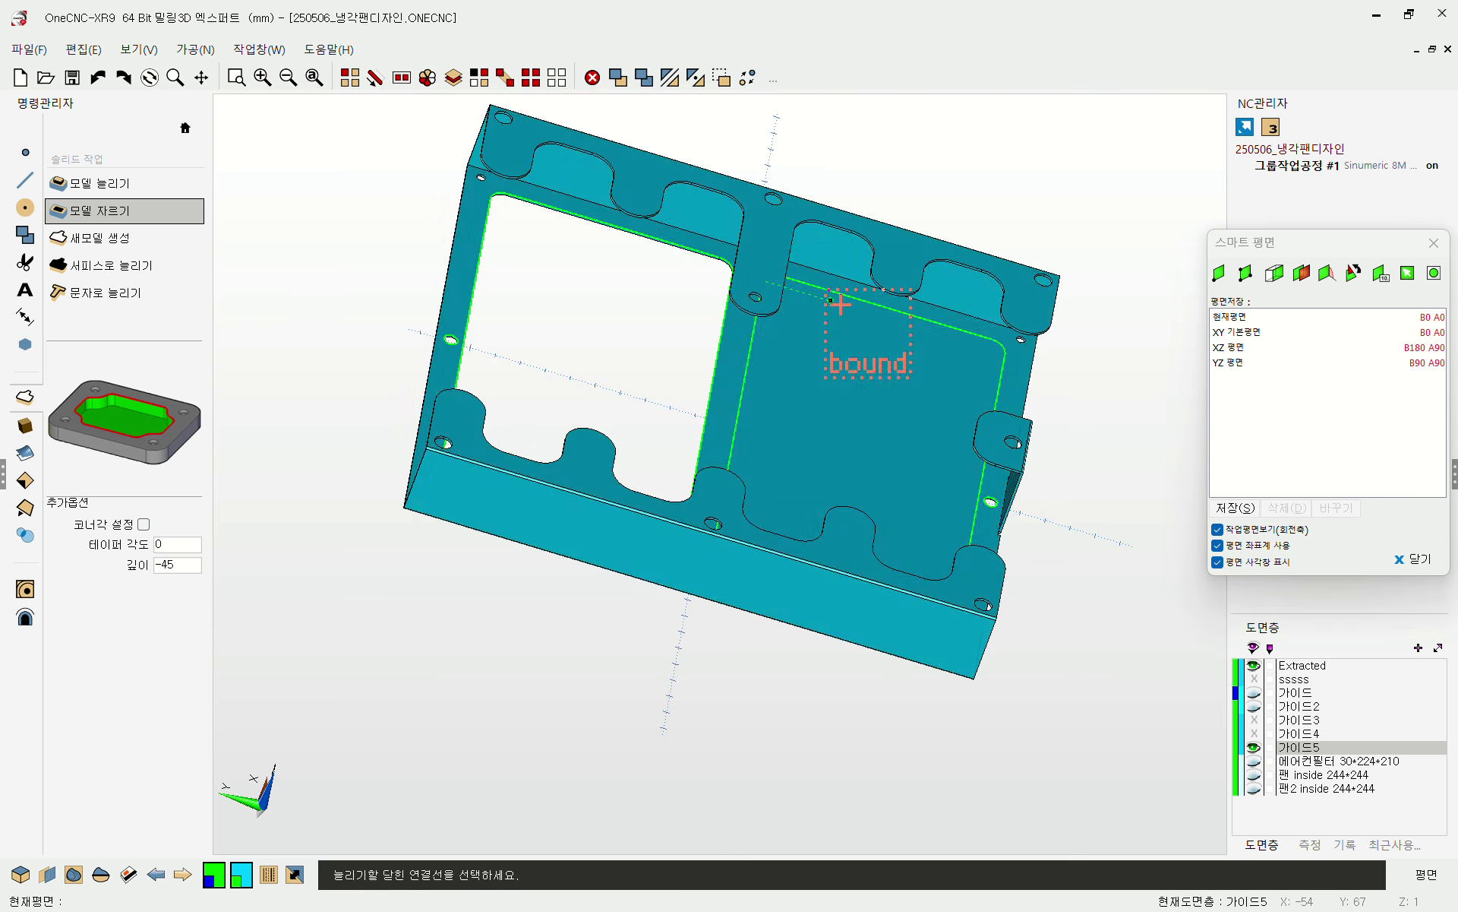
left_click(858, 323)
middle_click_drag(886, 684, 730, 327)
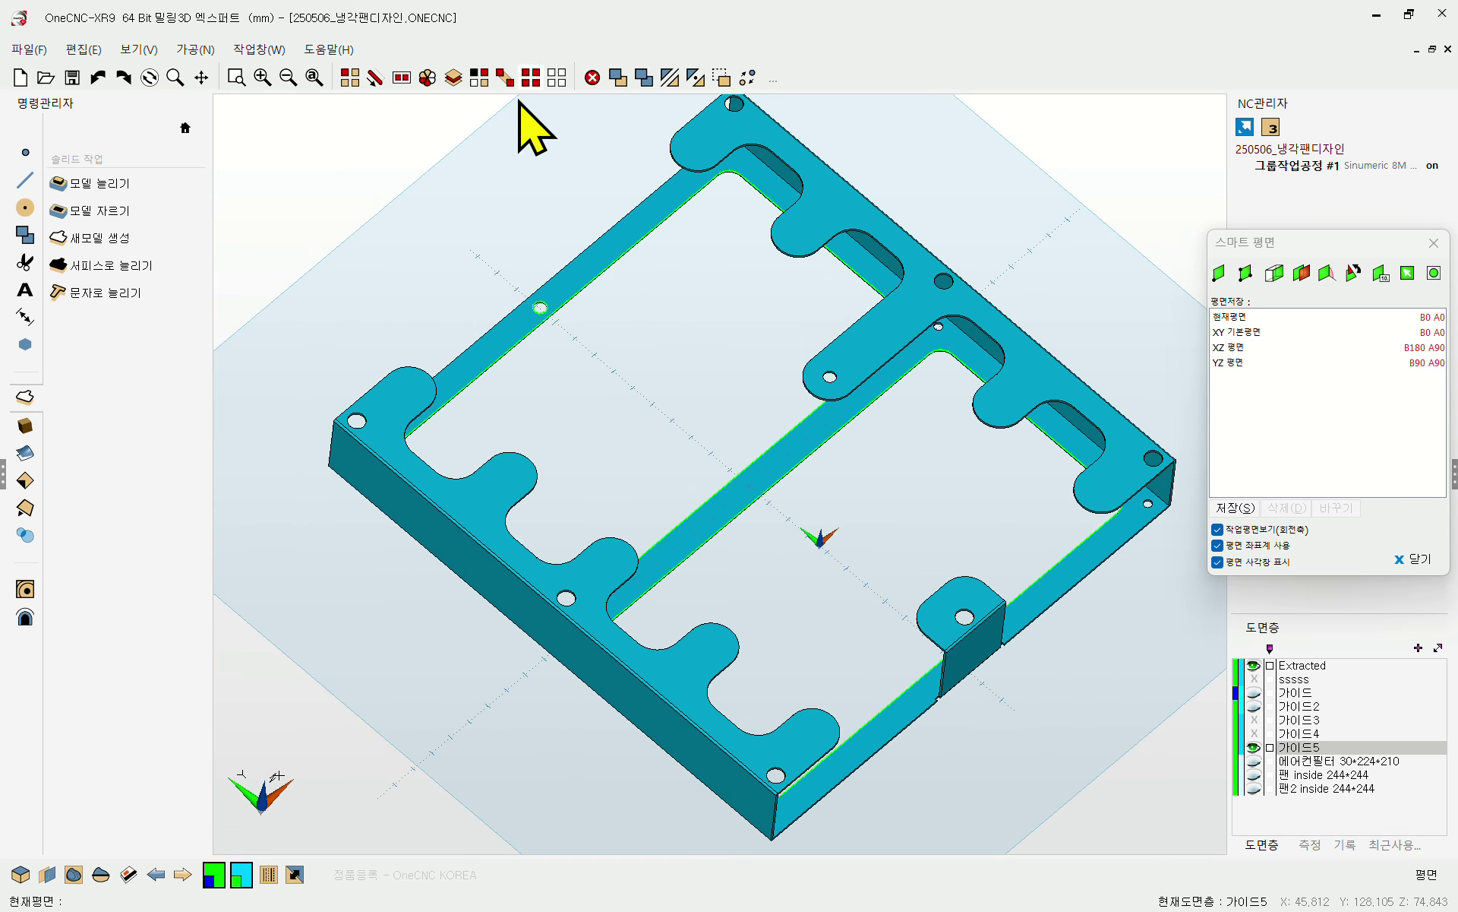
- Select the green extracted outlines by colour and delete them
left_click(499, 72)
left_click(547, 79)
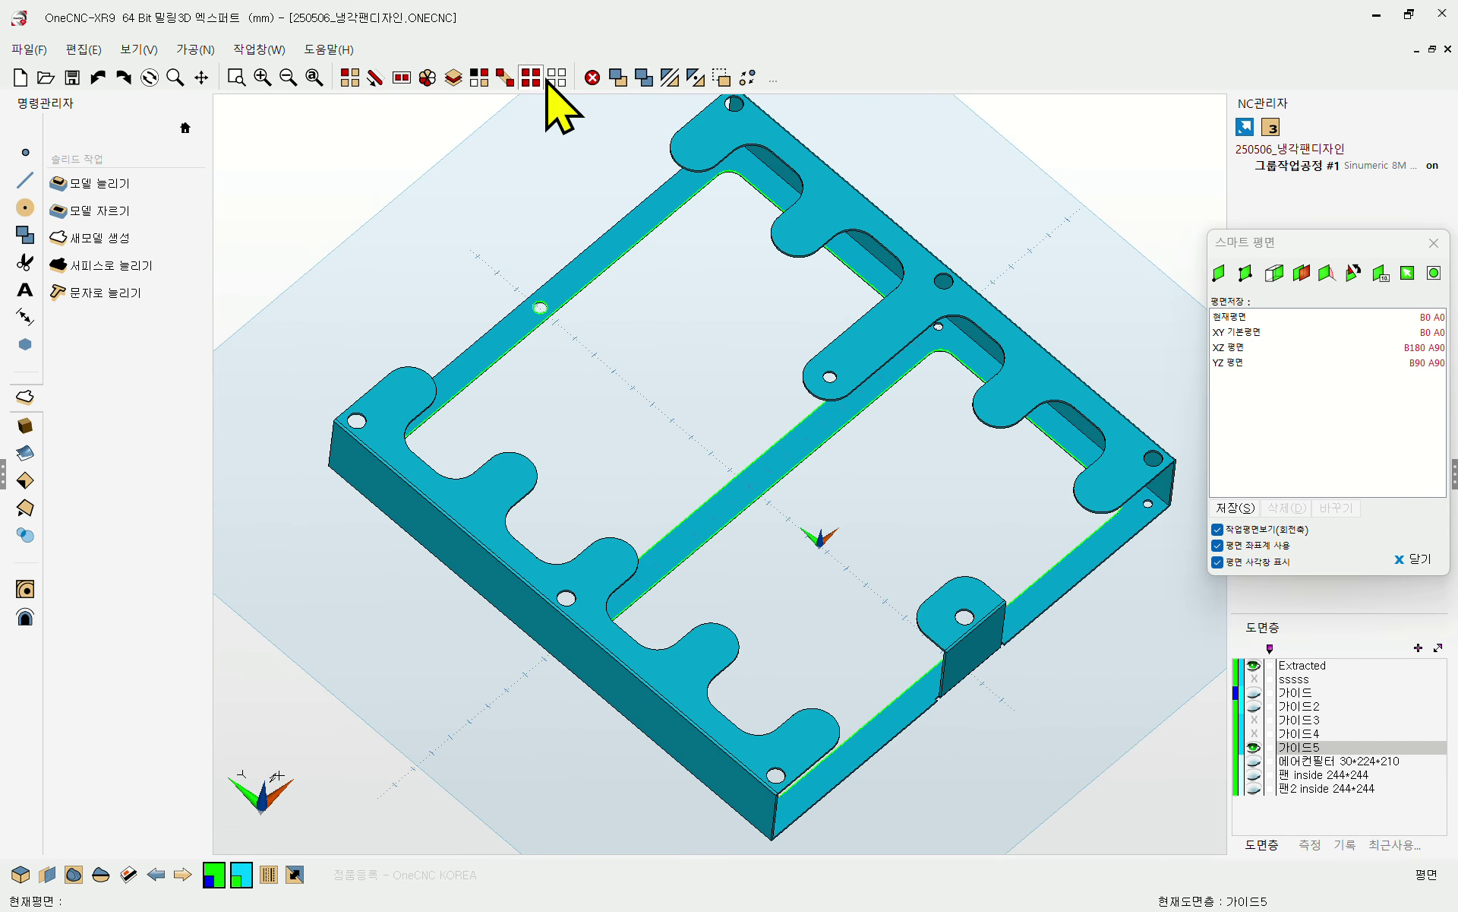
left_click(488, 79)
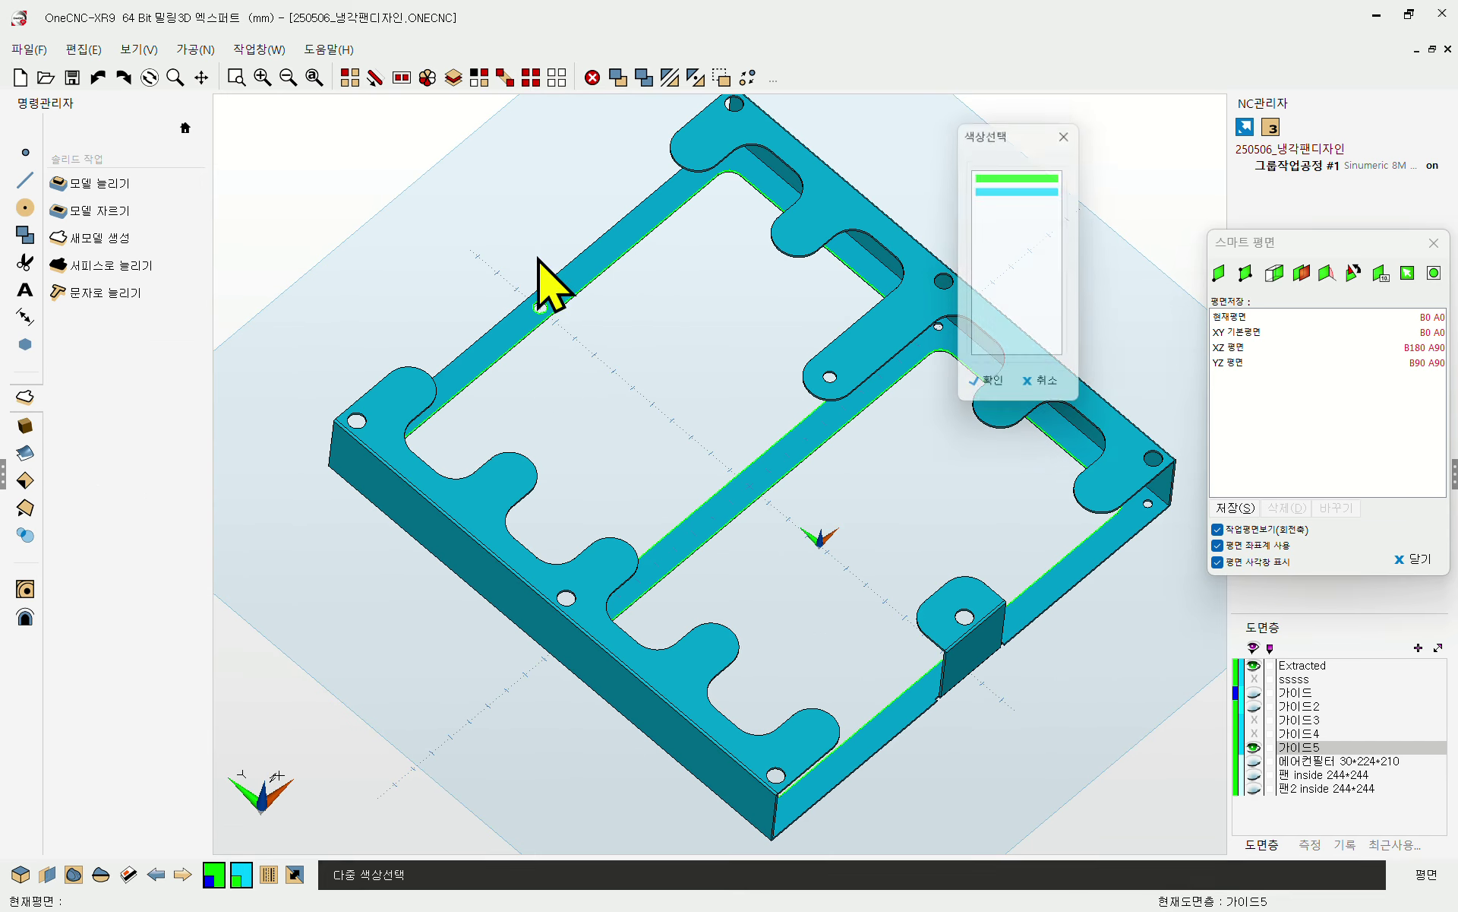
left_click(992, 391)
middle_click_drag(756, 519, 733, 431)
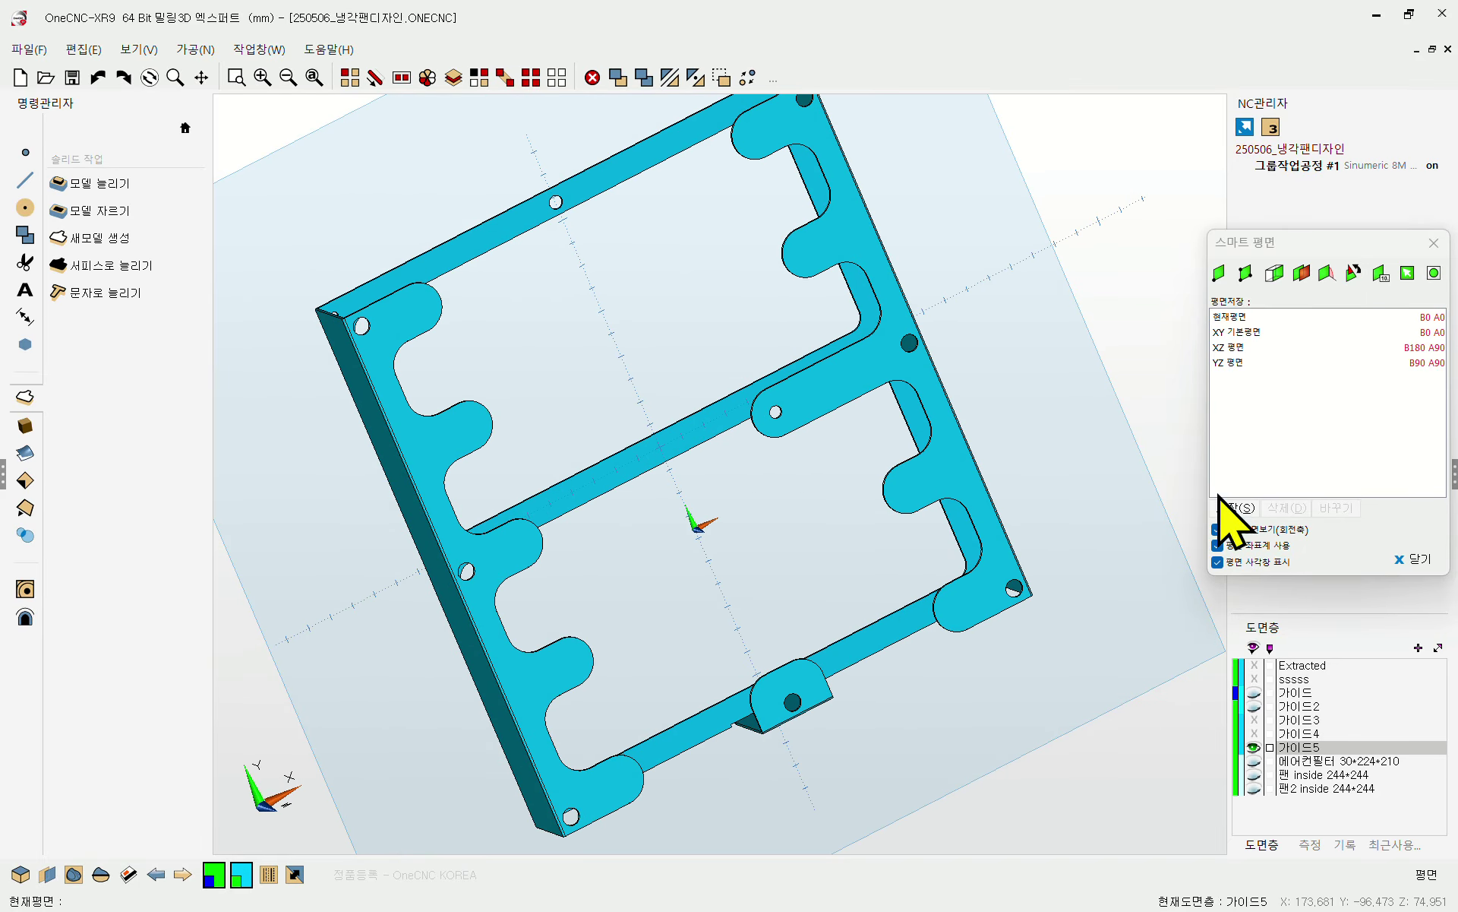
- Compare the bracket with layers 팬2 inside 244*244 and 팬 inside 244*244 by showing and hiding each one
left_click(1258, 790)
left_click(1258, 790)
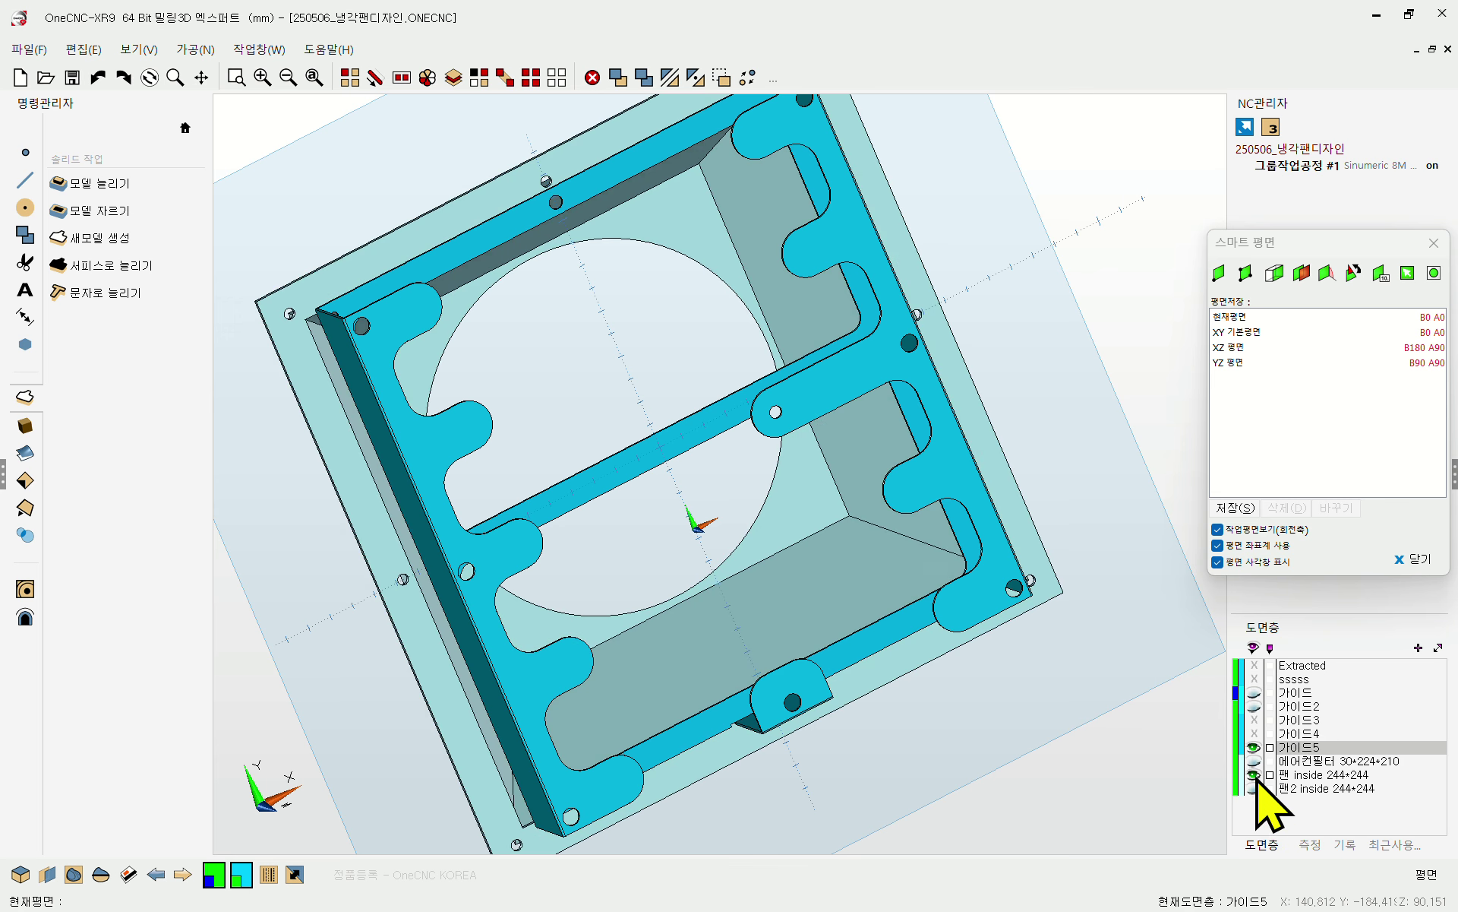
left_click(1254, 774)
- Show layers 에어컨필터 30*224*210 and 팬2 inside 244*244 and inspect the bracket's fit around the filter from several angles
left_click(1254, 761)
middle_click_drag(759, 521, 711, 346)
middle_click_drag(622, 394, 617, 467)
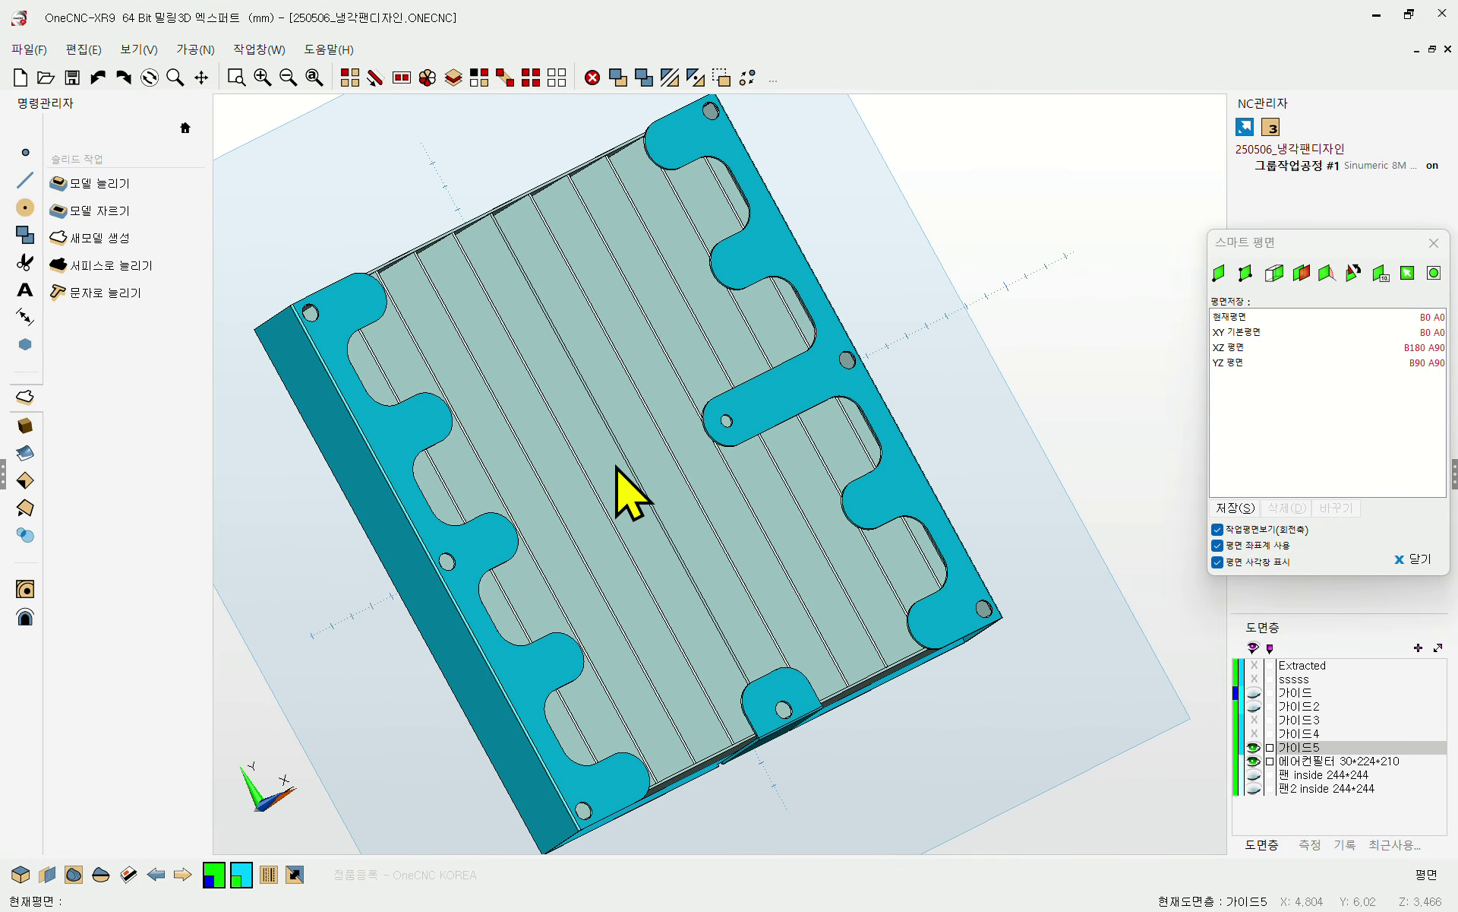
left_click(1253, 775)
left_click(1253, 775)
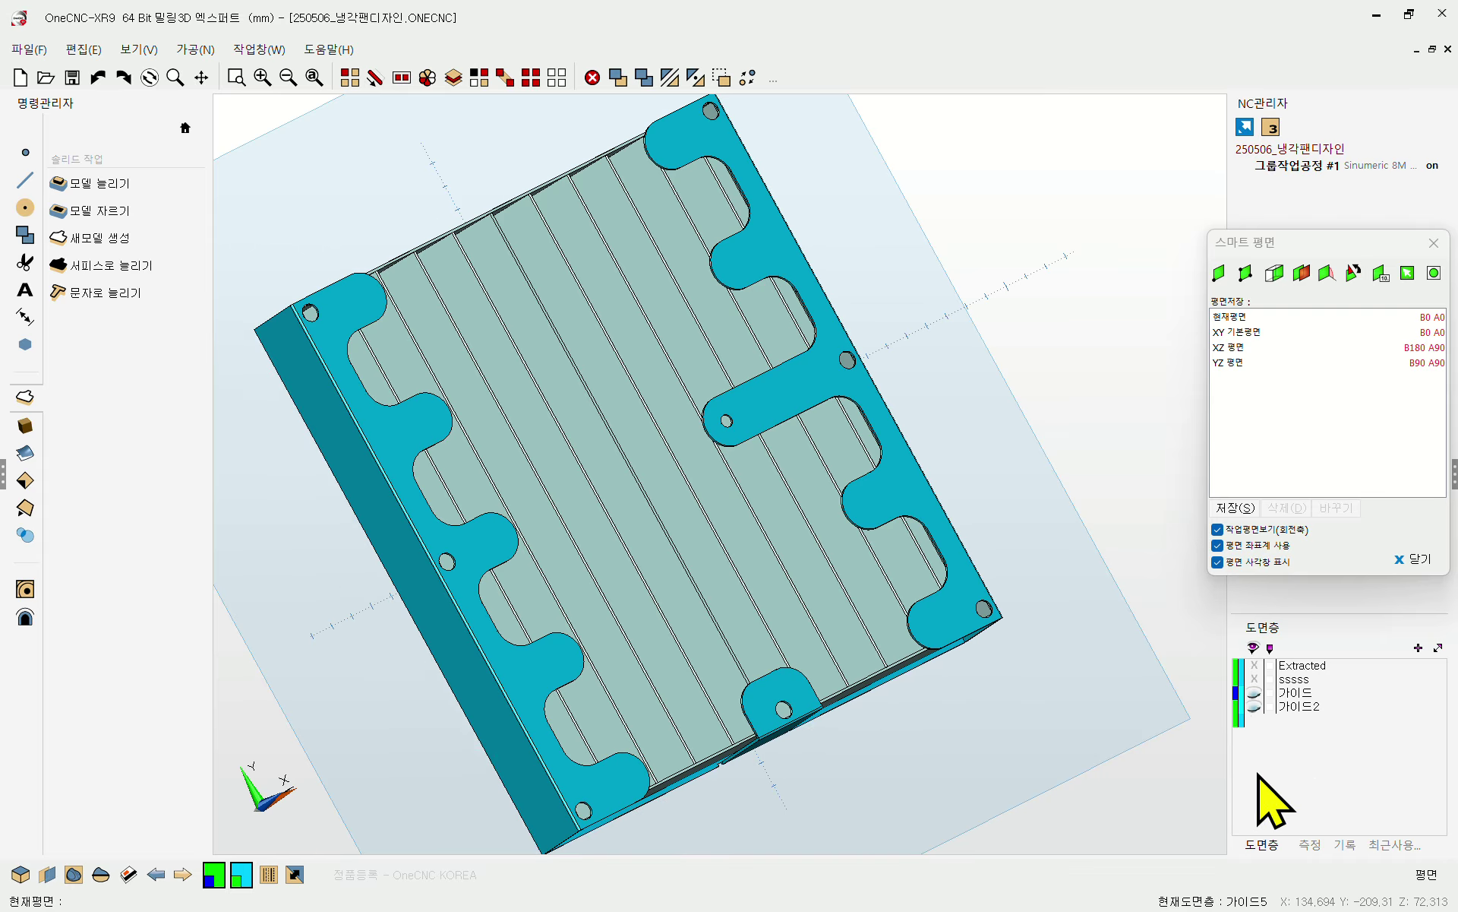
left_click(1253, 789)
middle_click_drag(874, 577, 943, 712)
middle_click_drag(631, 494, 556, 449)
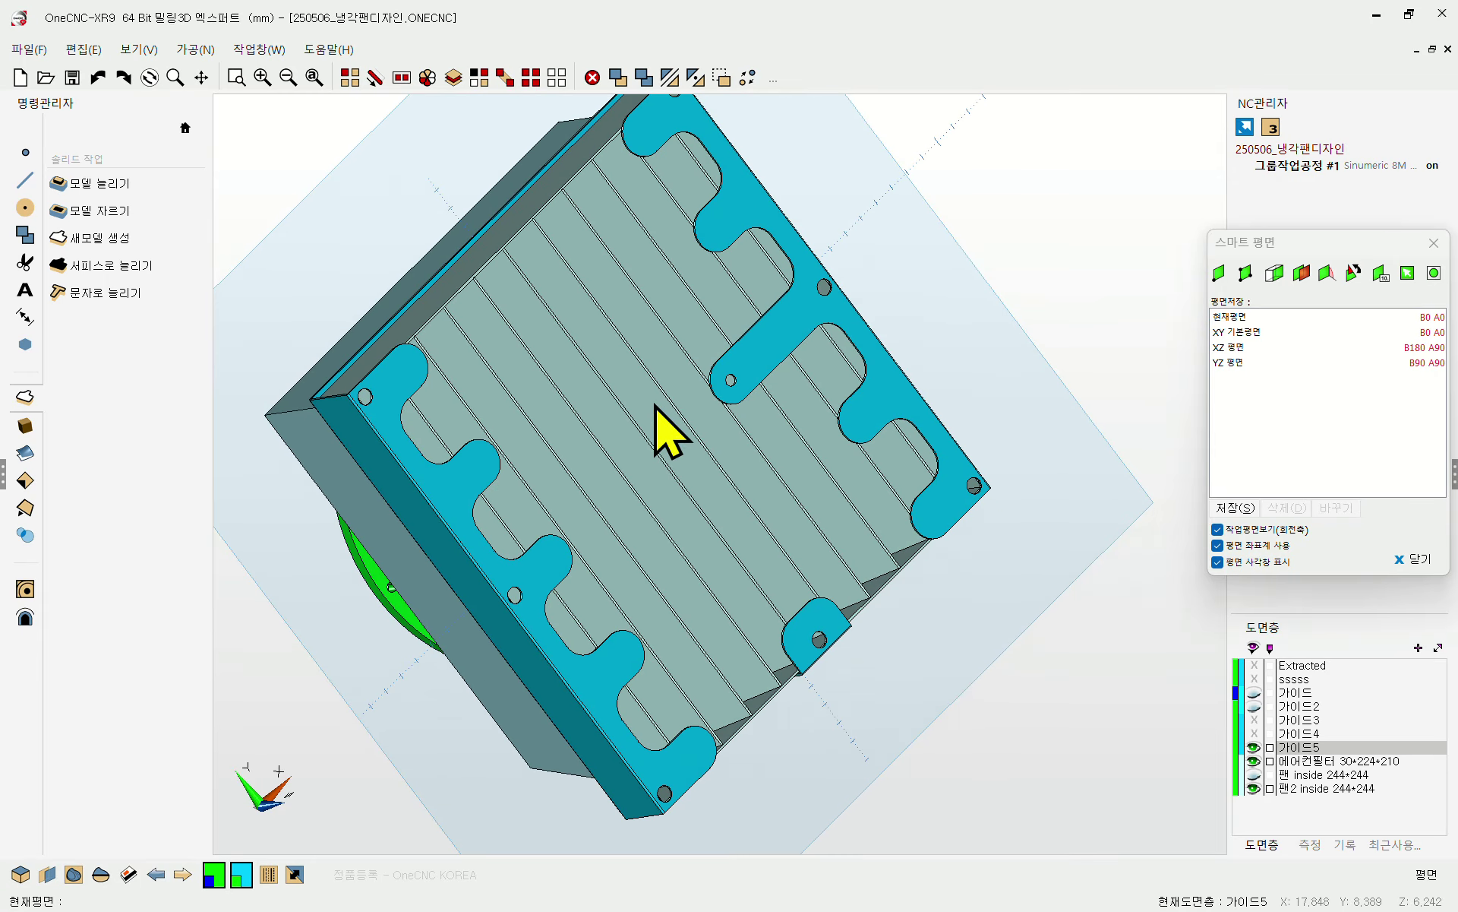
middle_click_drag(654, 403, 799, 482)
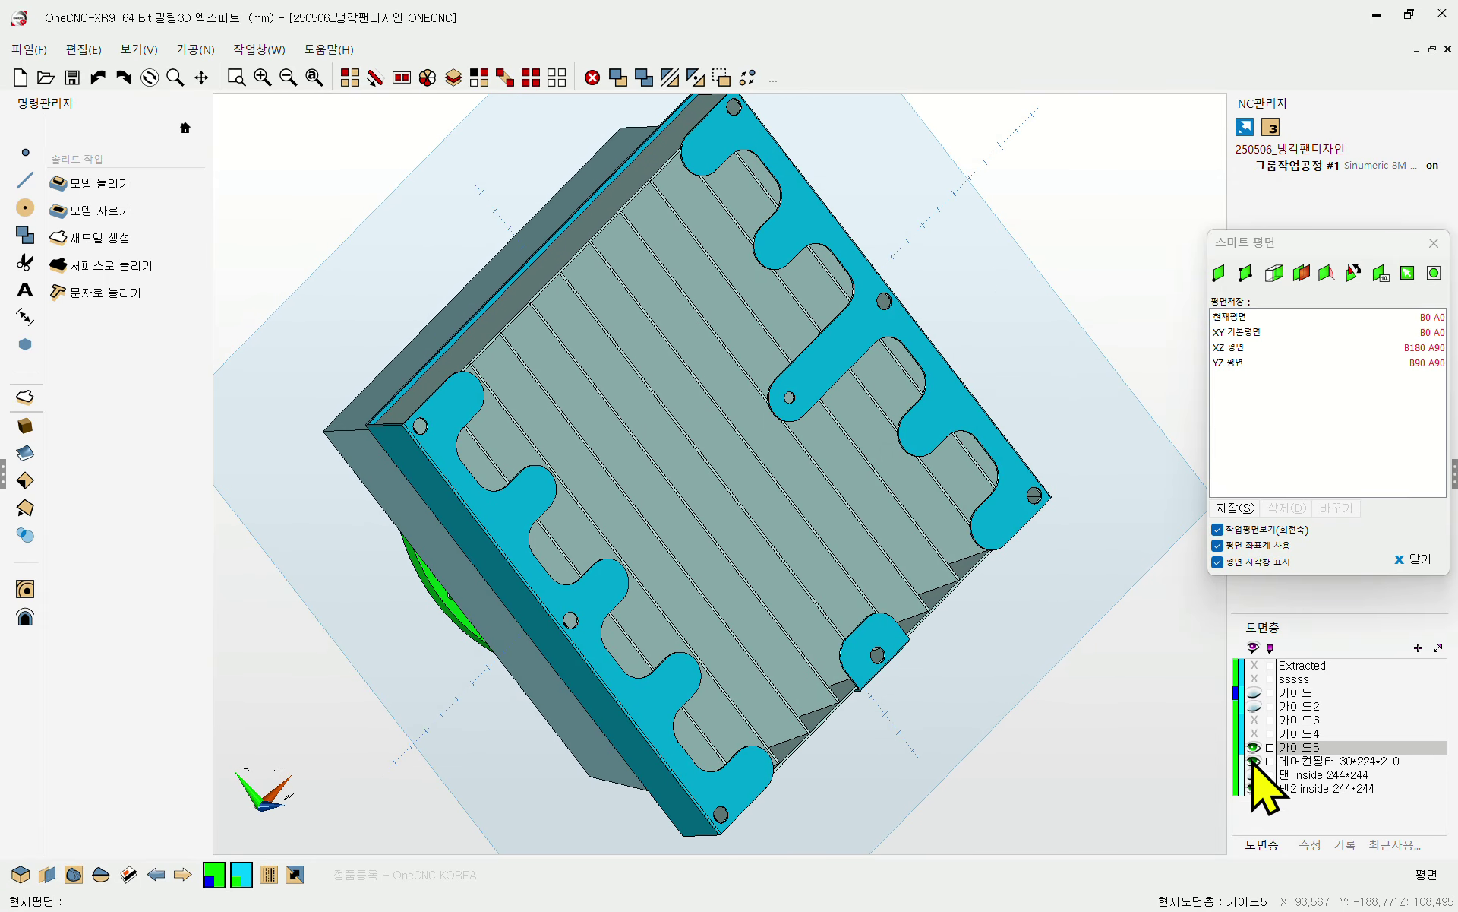
- Hide the filter and fan layers again and look over the opened bracket on its own
left_click(1254, 761)
left_click(1253, 774)
left_click(1254, 788)
middle_click_drag(879, 647, 792, 412)
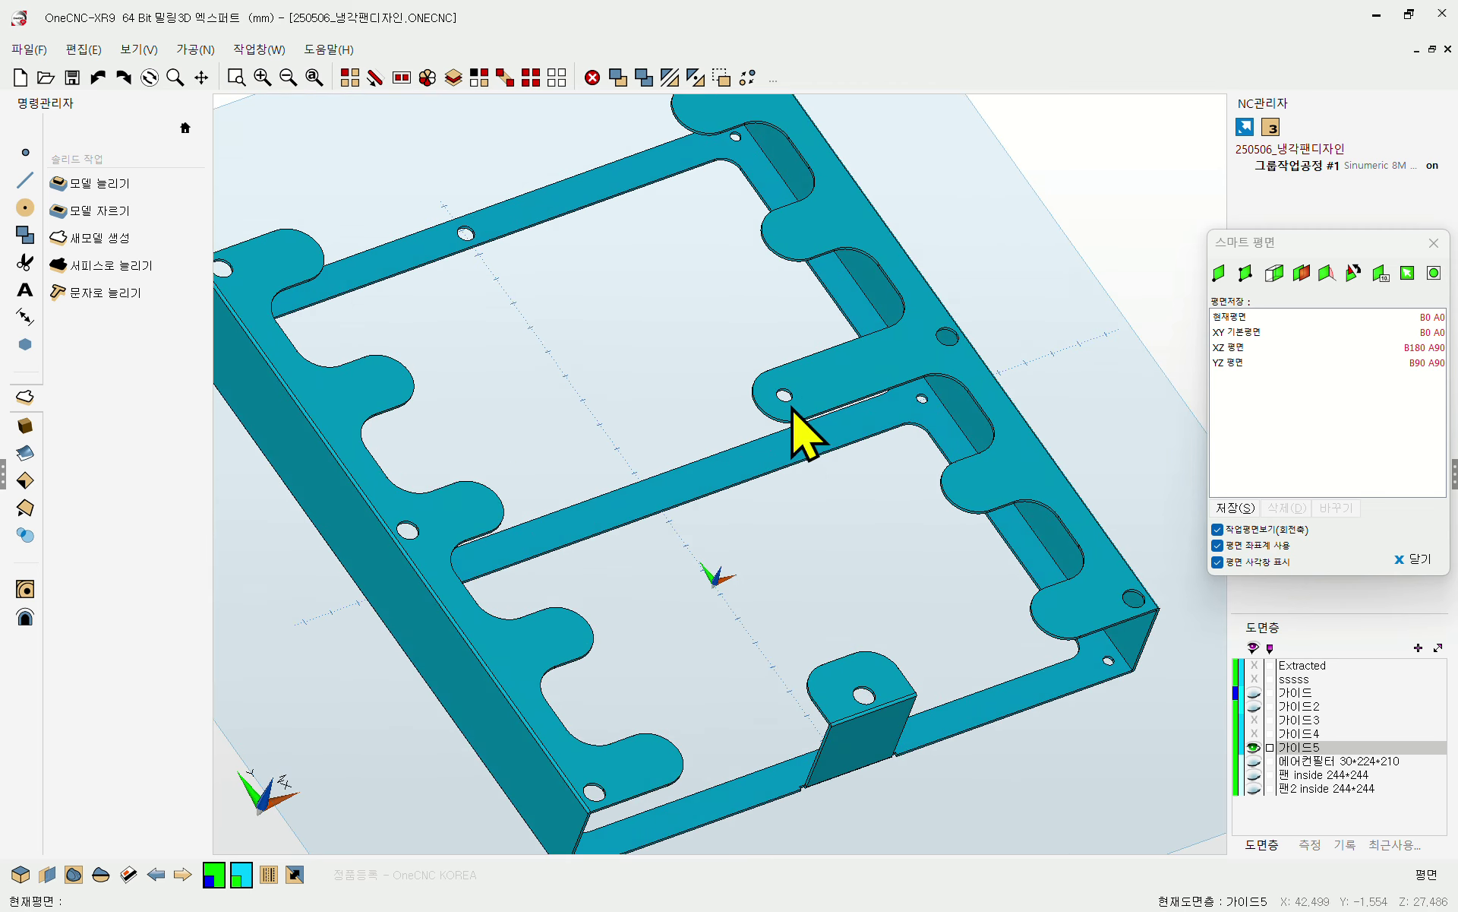